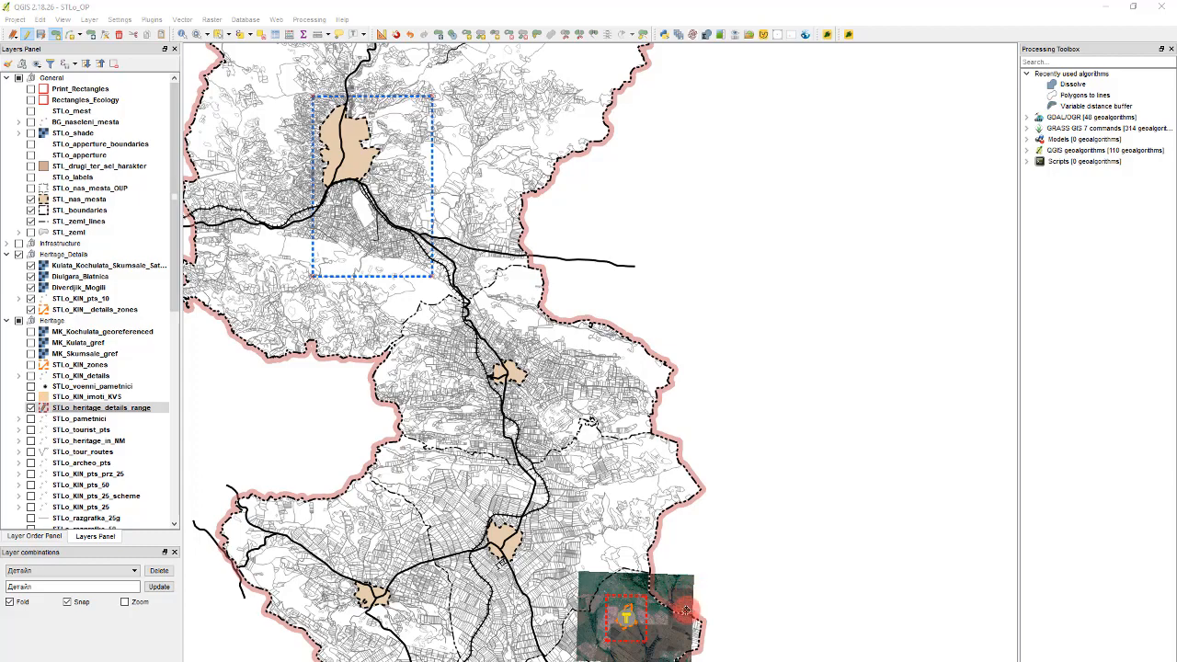
Examine the dashed heritage detail range rectangles and their satellite images across the municipality map
{"action": "scroll", "coordinate": [686, 610], "scroll_direction": "up", "scroll_amount": 1}
{"action": "scroll", "coordinate": [583, 413], "scroll_direction": "down", "scroll_amount": 1}
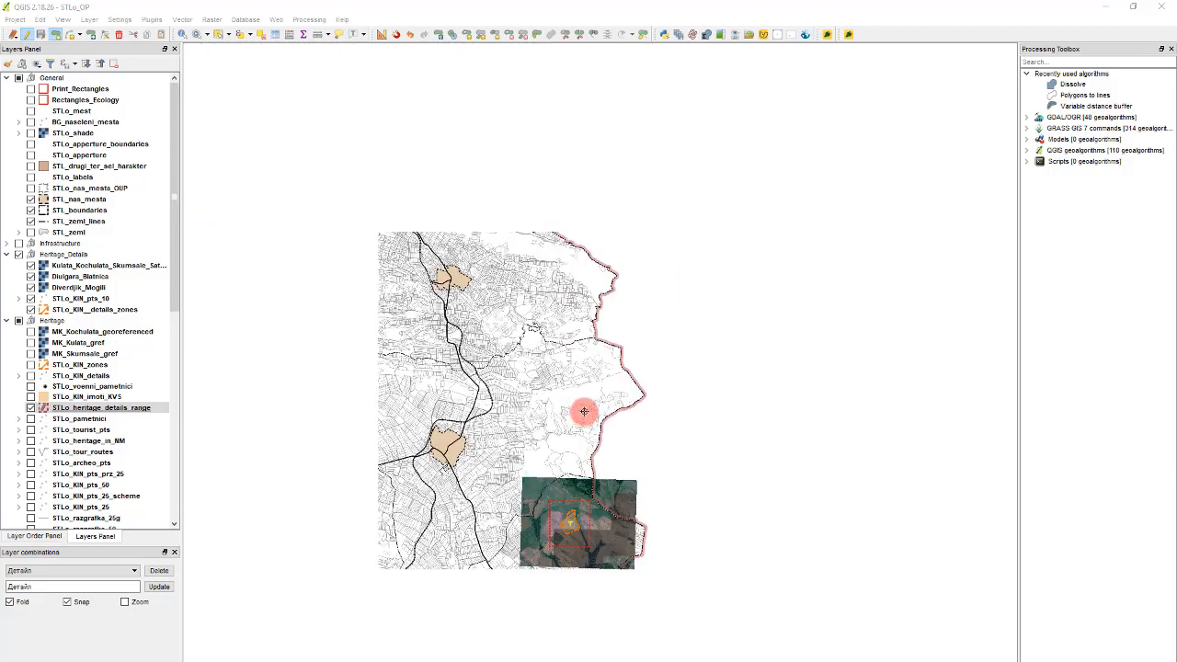
{"action": "scroll", "coordinate": [542, 461], "scroll_direction": "up", "scroll_amount": 1}
{"action": "scroll", "coordinate": [541, 434], "scroll_direction": "up", "scroll_amount": 1}
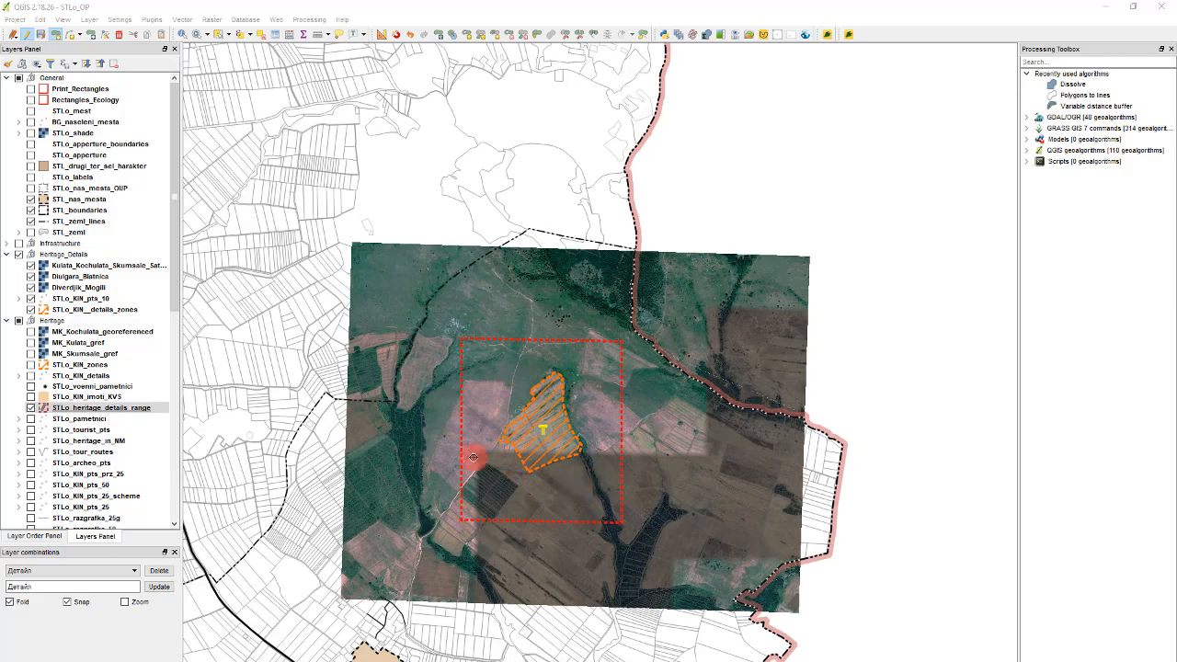
{"action": "scroll", "coordinate": [431, 280], "scroll_direction": "down", "scroll_amount": 3}
{"action": "scroll", "coordinate": [505, 321], "scroll_direction": "up", "scroll_amount": 4}
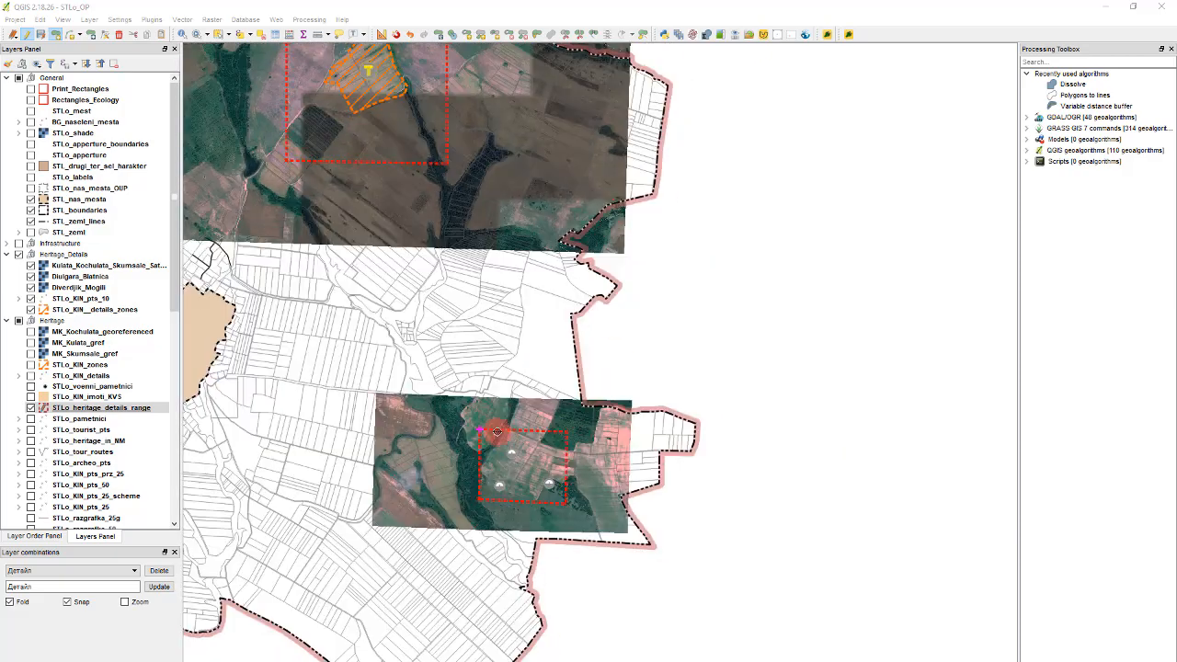
{"action": "scroll", "coordinate": [547, 395], "scroll_direction": "down", "scroll_amount": 2}
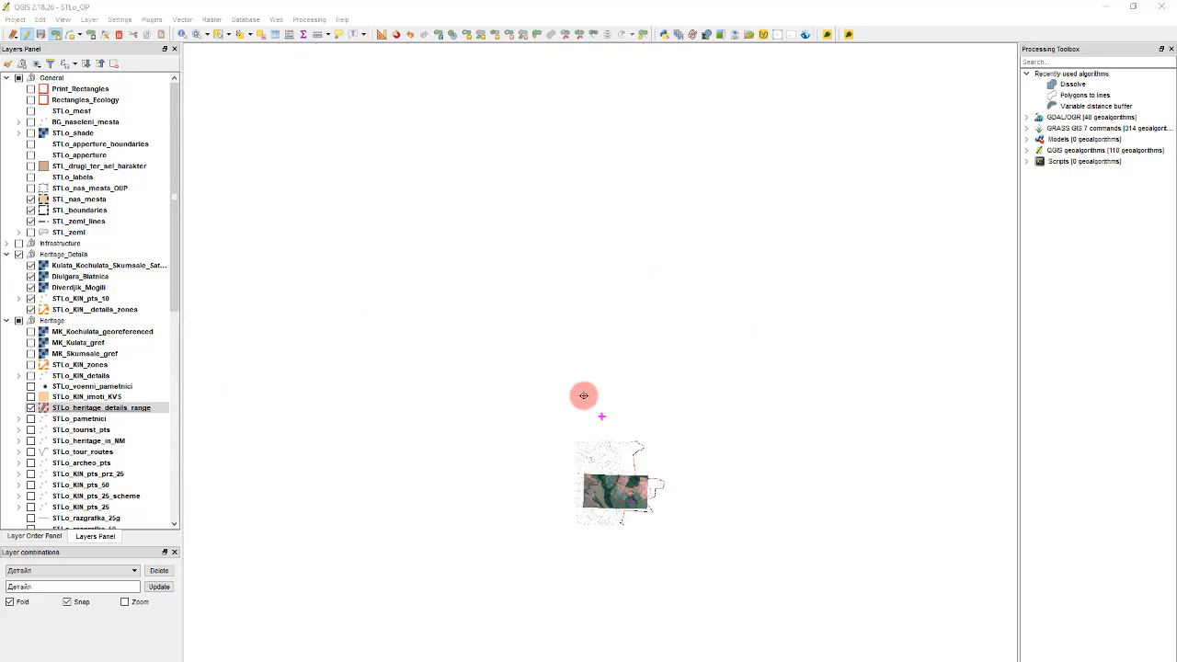
{"action": "scroll", "coordinate": [515, 295], "scroll_direction": "down", "scroll_amount": 1}
{"action": "scroll", "coordinate": [471, 55], "scroll_direction": "up", "scroll_amount": 5}
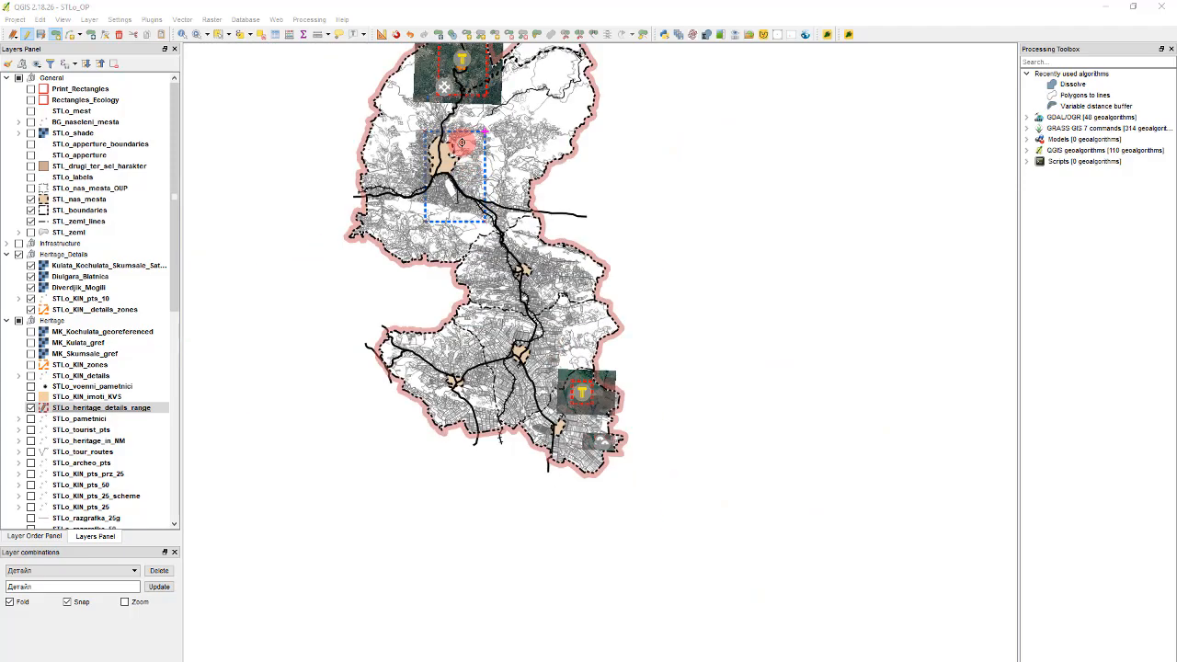
{"action": "scroll", "coordinate": [542, 349], "scroll_direction": "down", "scroll_amount": 5}
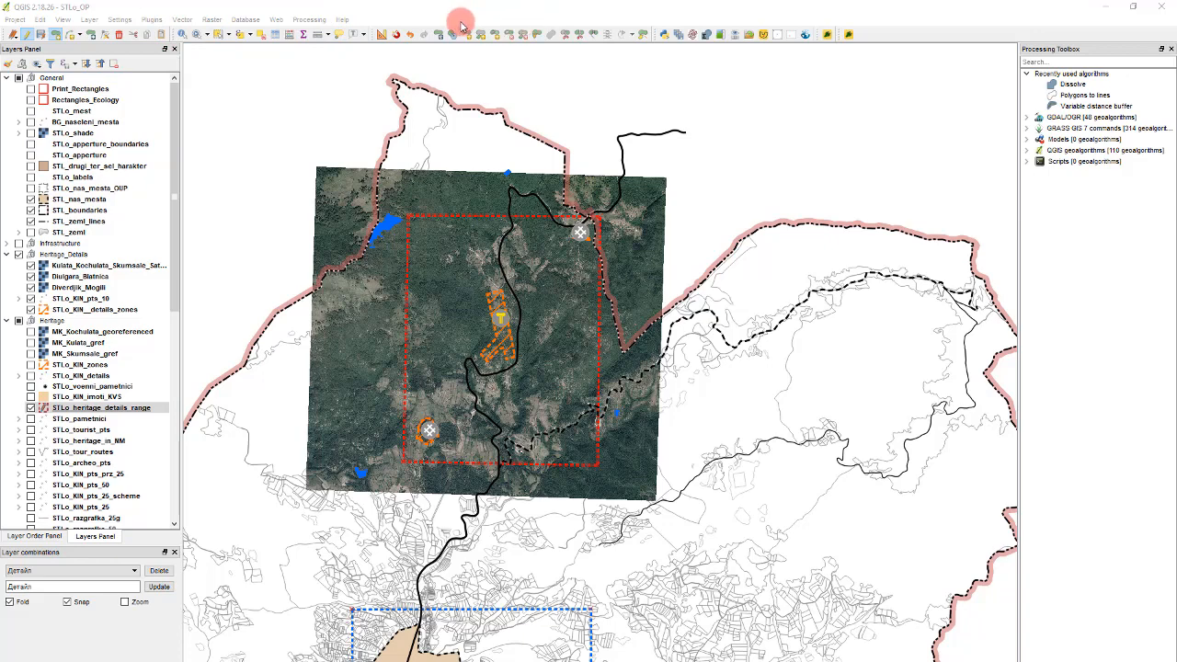
Activate feature selection and compare how the northern and southeastern detail rectangles frame their hatched heritage zones
{"action": "left_click", "coordinate": [218, 34]}
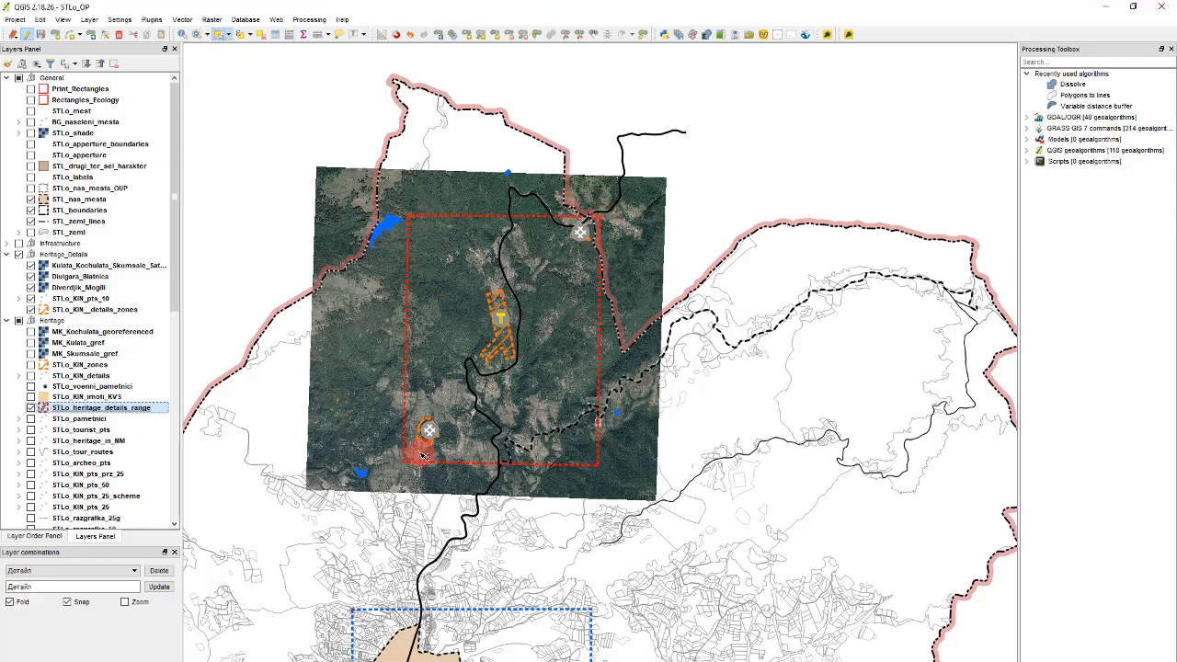
{"action": "scroll", "coordinate": [423, 455], "scroll_direction": "up", "scroll_amount": 1}
{"action": "scroll", "coordinate": [423, 456], "scroll_direction": "down", "scroll_amount": 1}
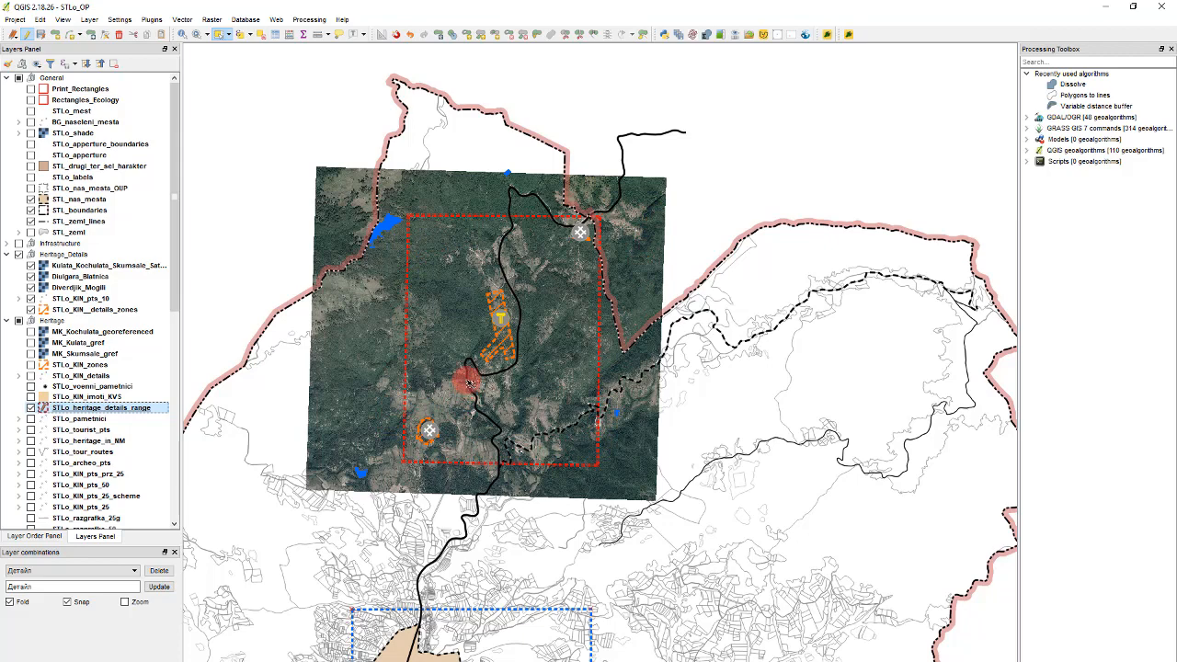
{"action": "scroll", "coordinate": [555, 260], "scroll_direction": "down", "scroll_amount": 2}
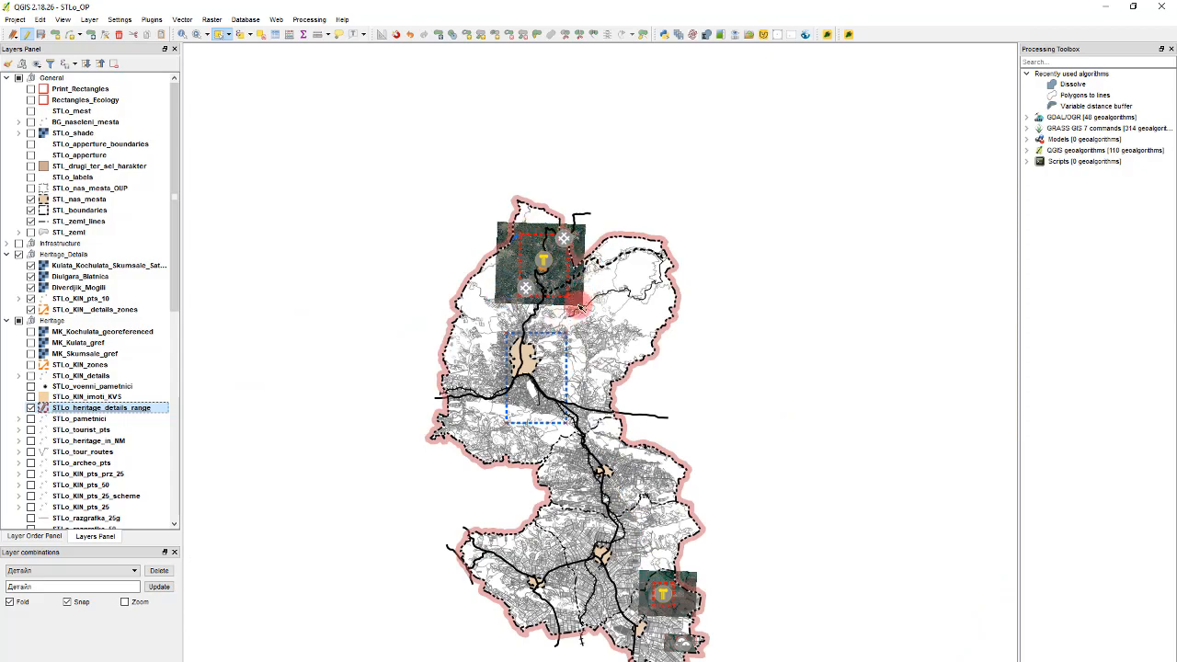
{"action": "scroll", "coordinate": [581, 308], "scroll_direction": "down", "scroll_amount": 1}
{"action": "scroll", "coordinate": [645, 465], "scroll_direction": "up", "scroll_amount": 3}
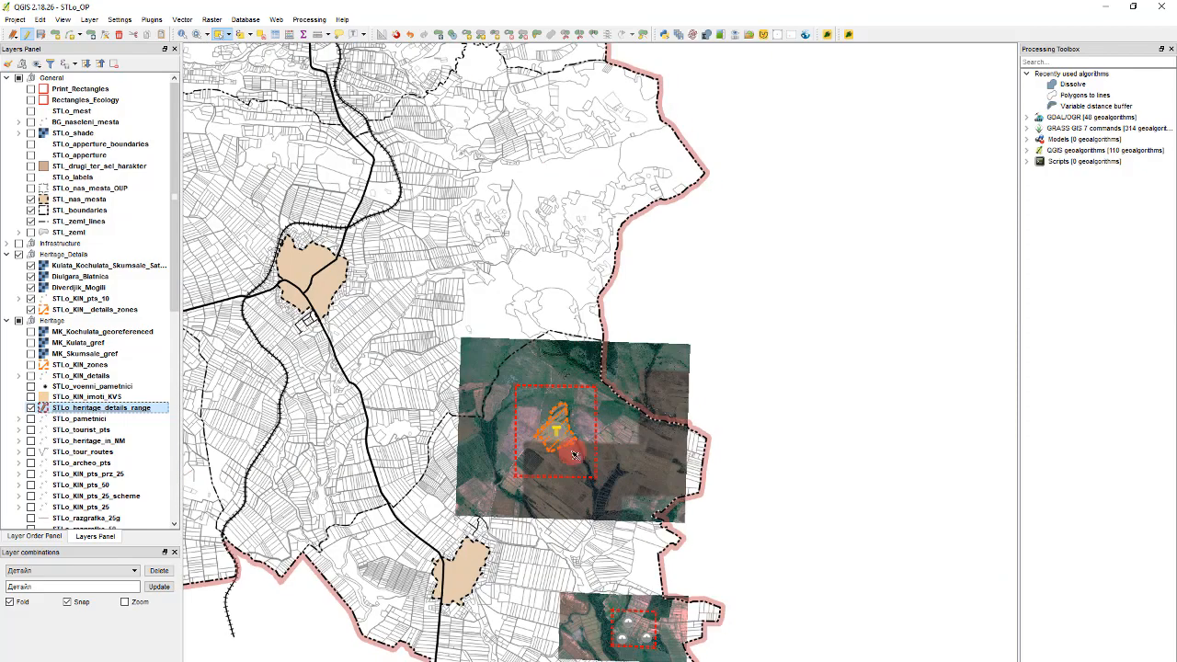
{"action": "scroll", "coordinate": [602, 572], "scroll_direction": "up", "scroll_amount": 1}
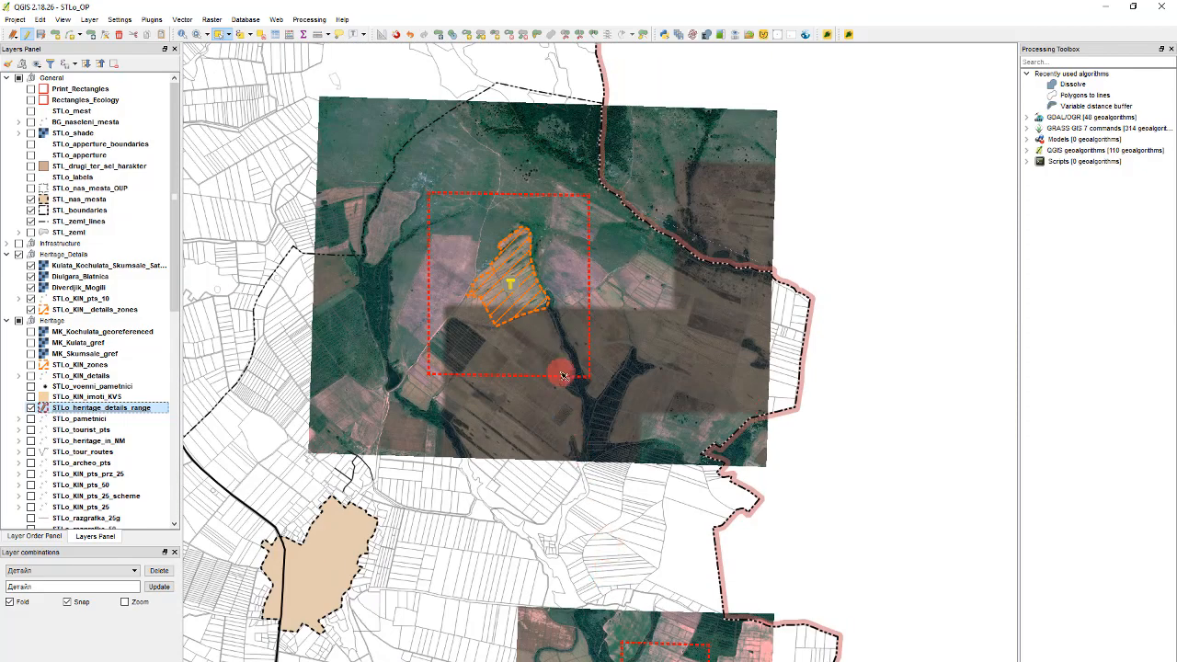
{"action": "scroll", "coordinate": [564, 329], "scroll_direction": "down", "scroll_amount": 1}
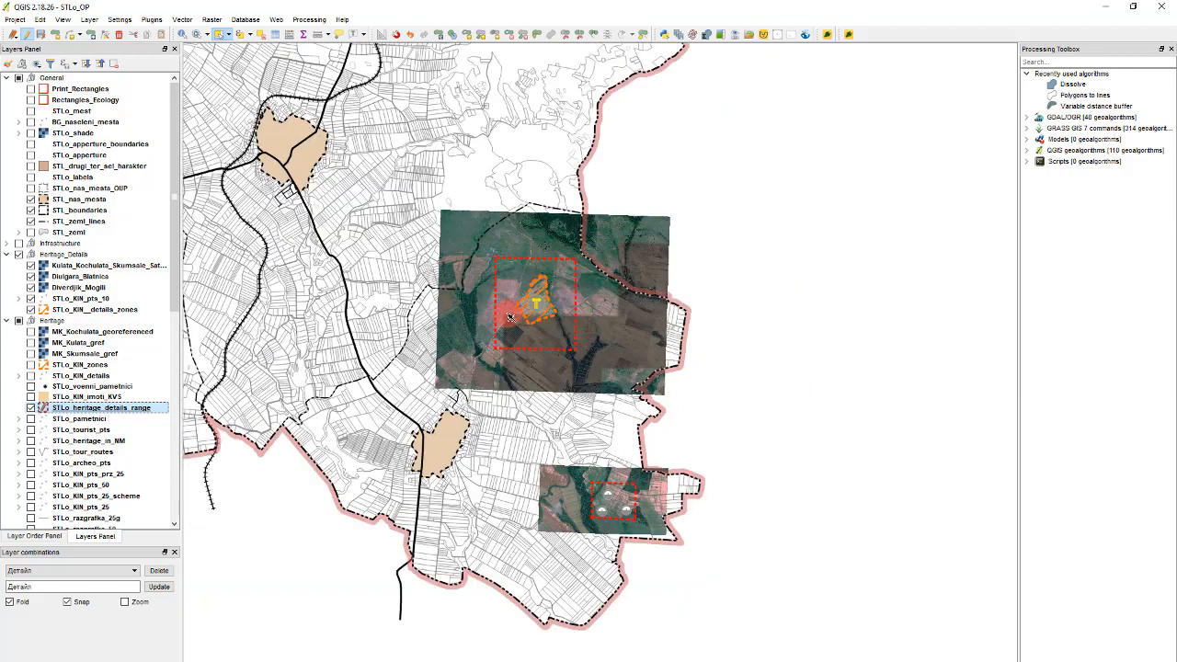
Move the two southern corners of the detail rectangle around the southeastern hatched zone northward, keeping that edge horizontal
{"action": "scroll", "coordinate": [511, 318], "scroll_direction": "up", "scroll_amount": 1}
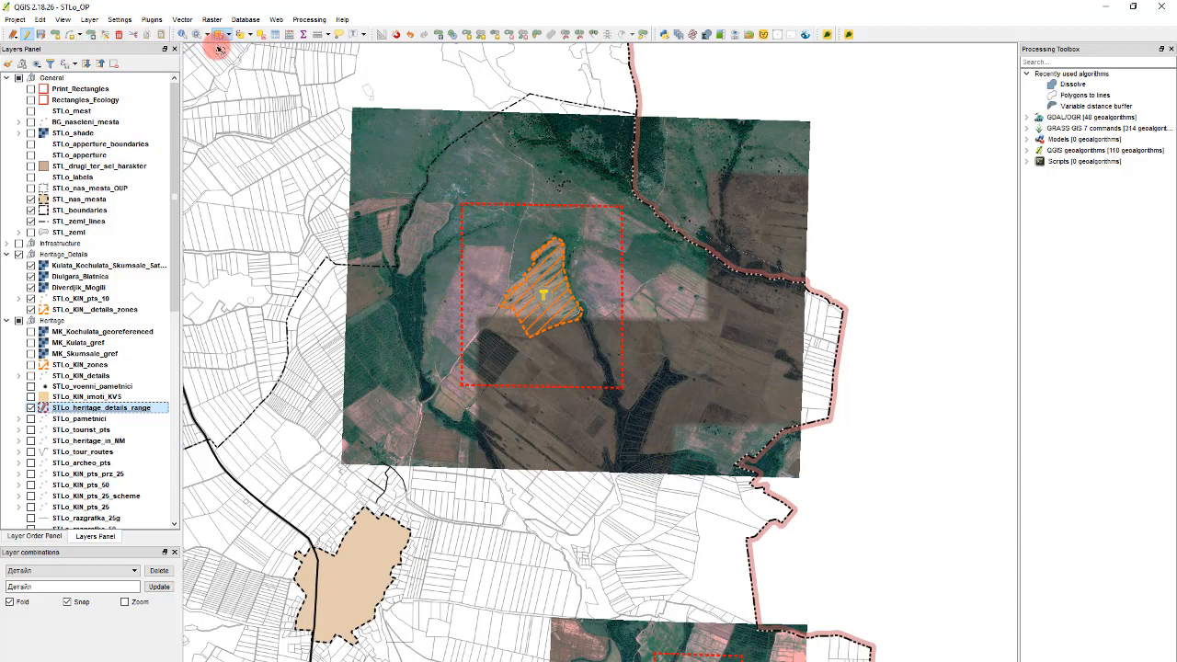
{"action": "left_click", "coordinate": [458, 380]}
{"action": "left_click_drag", "start_coordinate": [458, 380], "coordinate": [464, 343]}
{"action": "left_click_drag", "start_coordinate": [622, 387], "coordinate": [620, 354]}
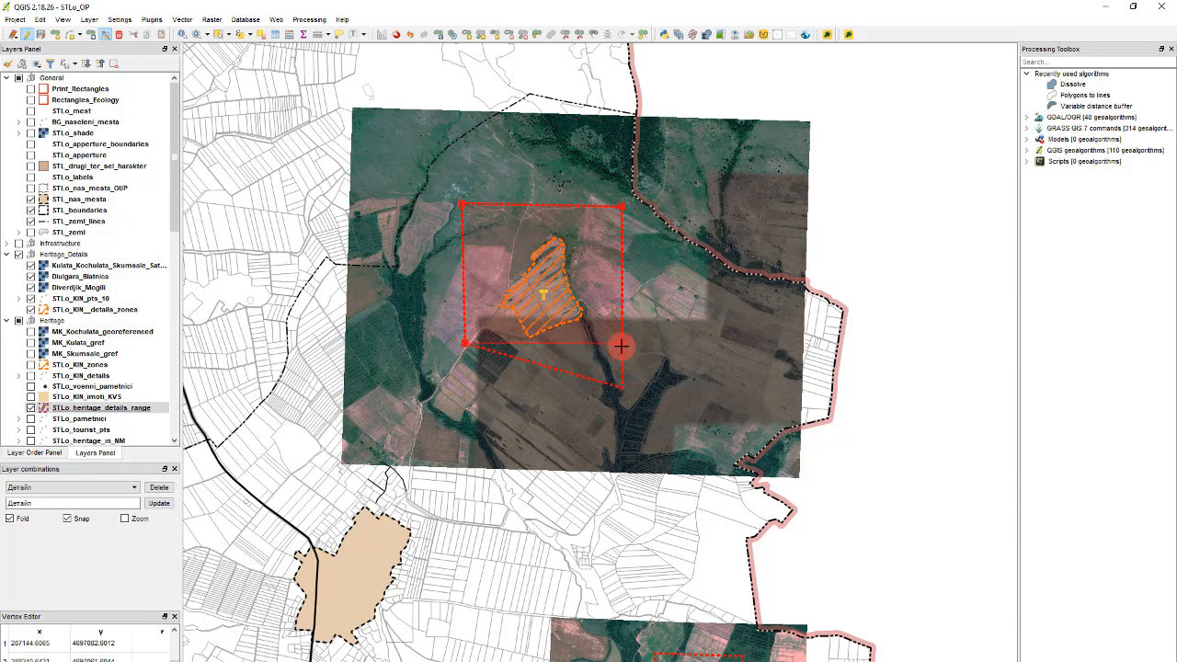
Pull both northern corners and the southeastern corner of the same rectangle inward to tighten it around the hatched zone
{"action": "scroll", "coordinate": [525, 242], "scroll_direction": "down", "scroll_amount": 1}
{"action": "scroll", "coordinate": [487, 230], "scroll_direction": "up", "scroll_amount": 2}
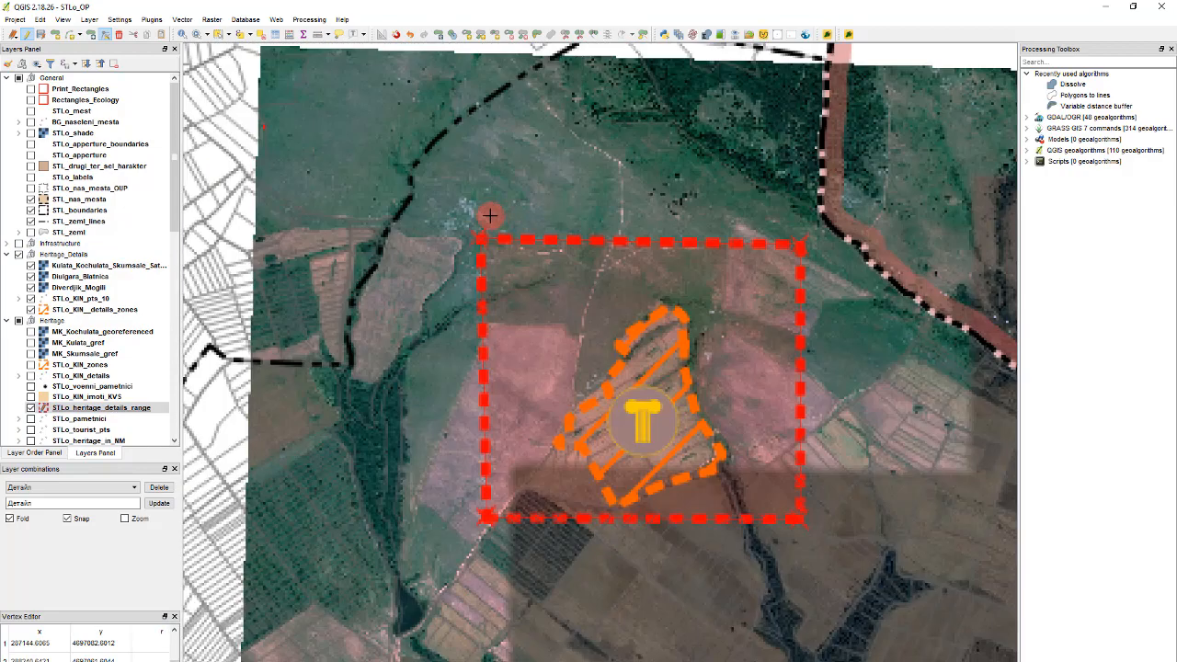
{"action": "left_click_drag", "start_coordinate": [478, 240], "coordinate": [493, 247]}
{"action": "left_click_drag", "start_coordinate": [800, 245], "coordinate": [788, 247]}
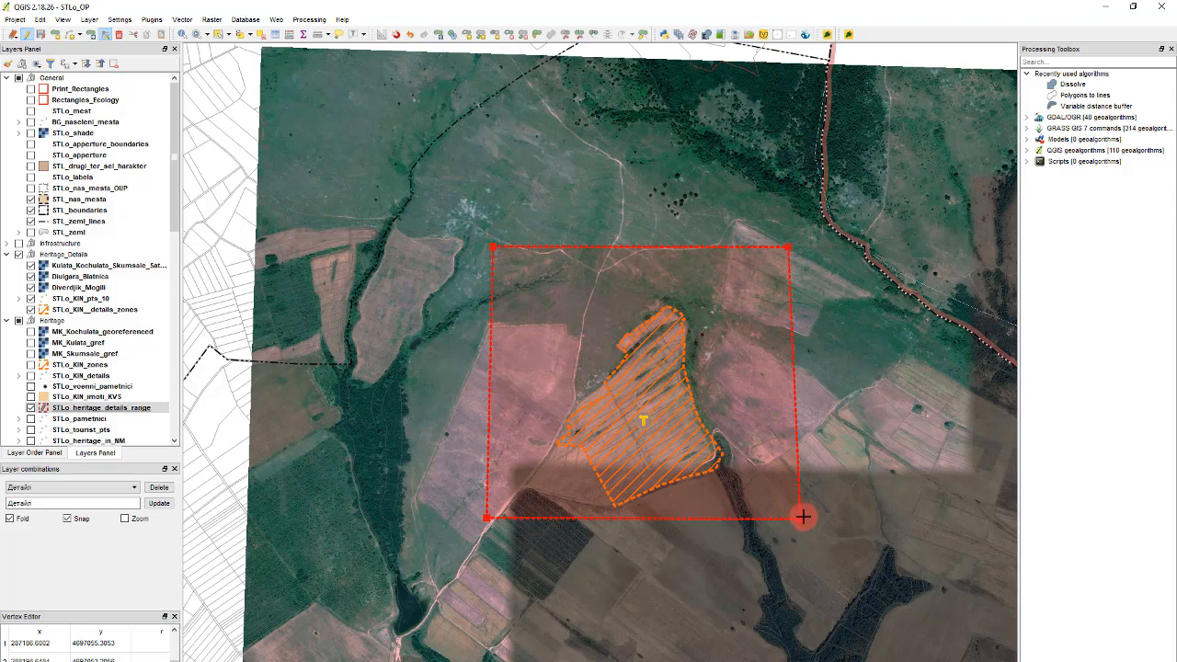
{"action": "left_click_drag", "start_coordinate": [803, 516], "coordinate": [791, 517]}
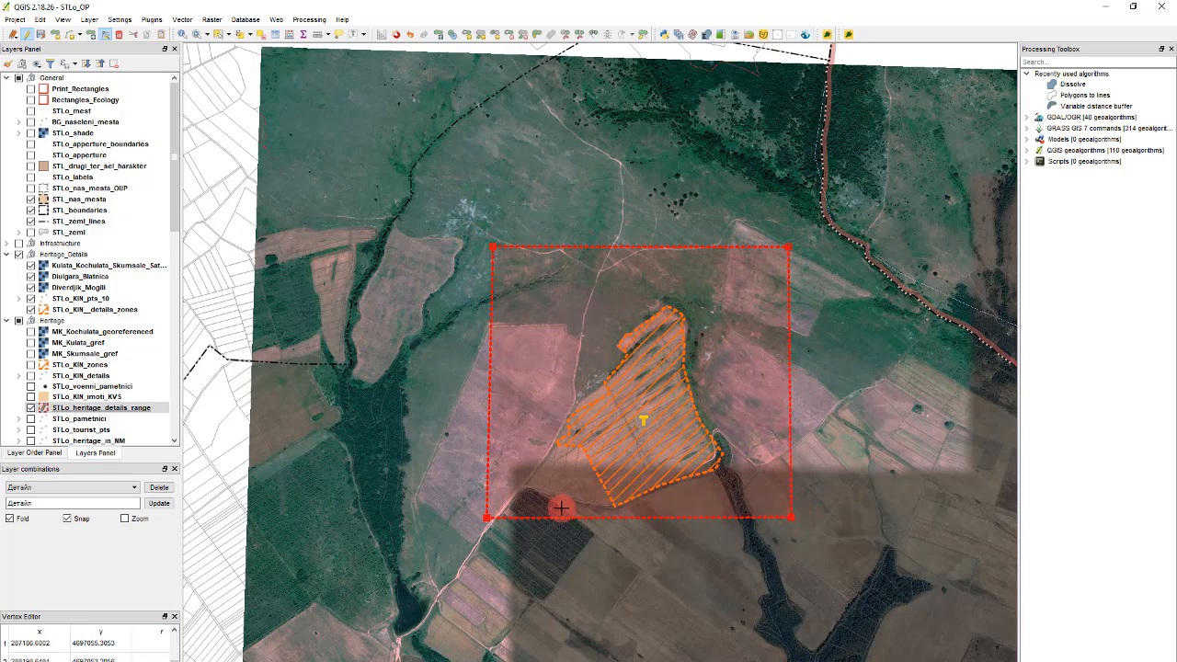
Select the tightened rectangle around the hatched zone and move it slightly southeast, keeping its shape
{"action": "scroll", "coordinate": [676, 492], "scroll_direction": "down", "scroll_amount": 4}
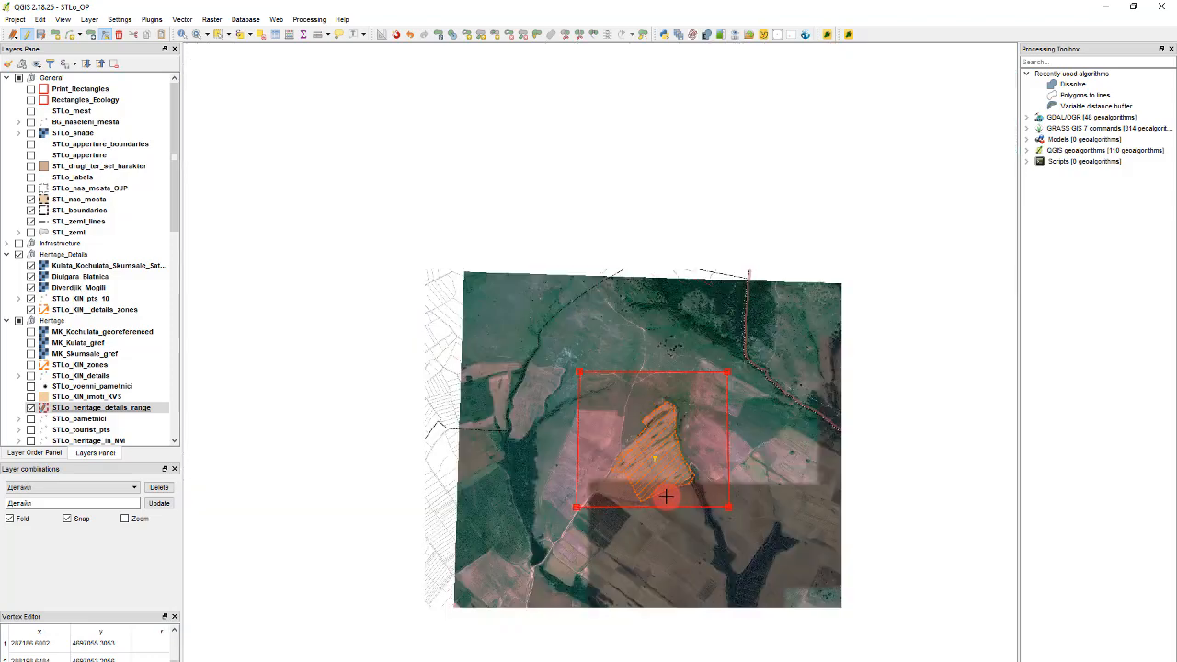
{"action": "scroll", "coordinate": [660, 380], "scroll_direction": "up", "scroll_amount": 2}
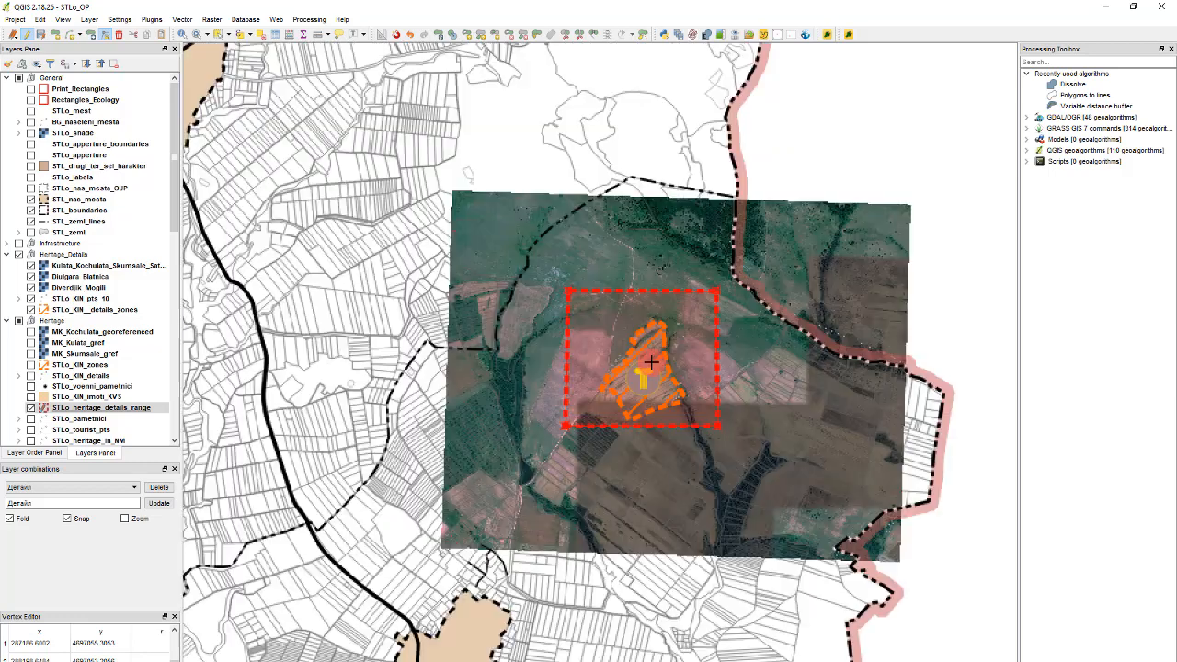
{"action": "left_click", "coordinate": [91, 35]}
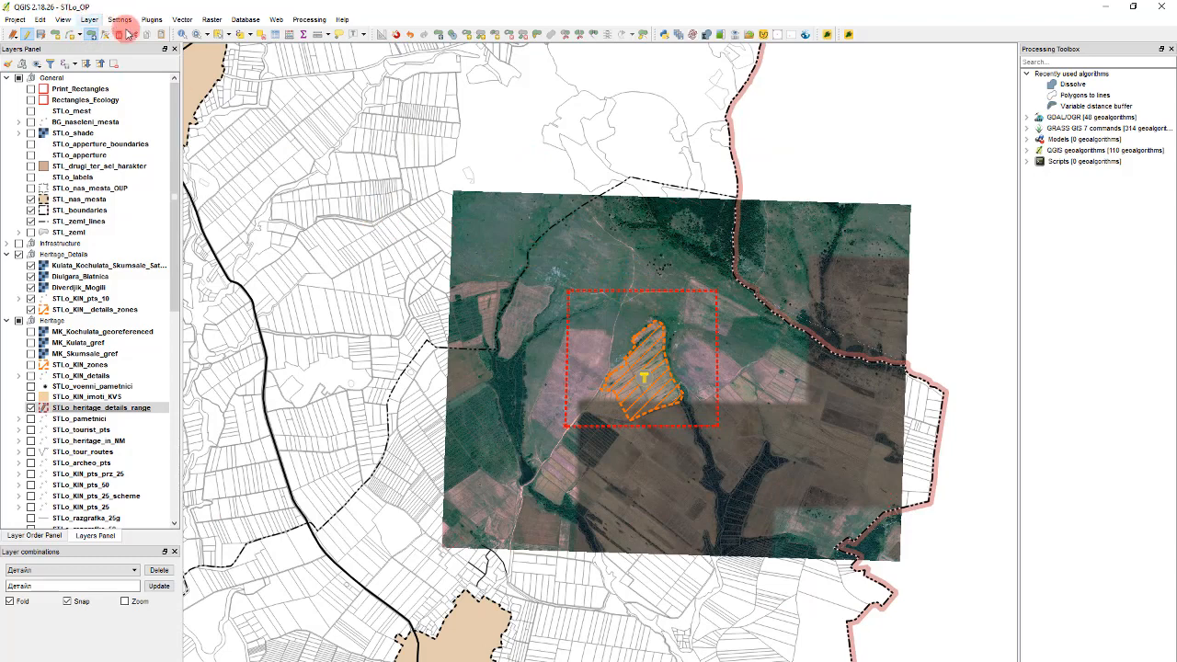
{"action": "left_click", "coordinate": [225, 35]}
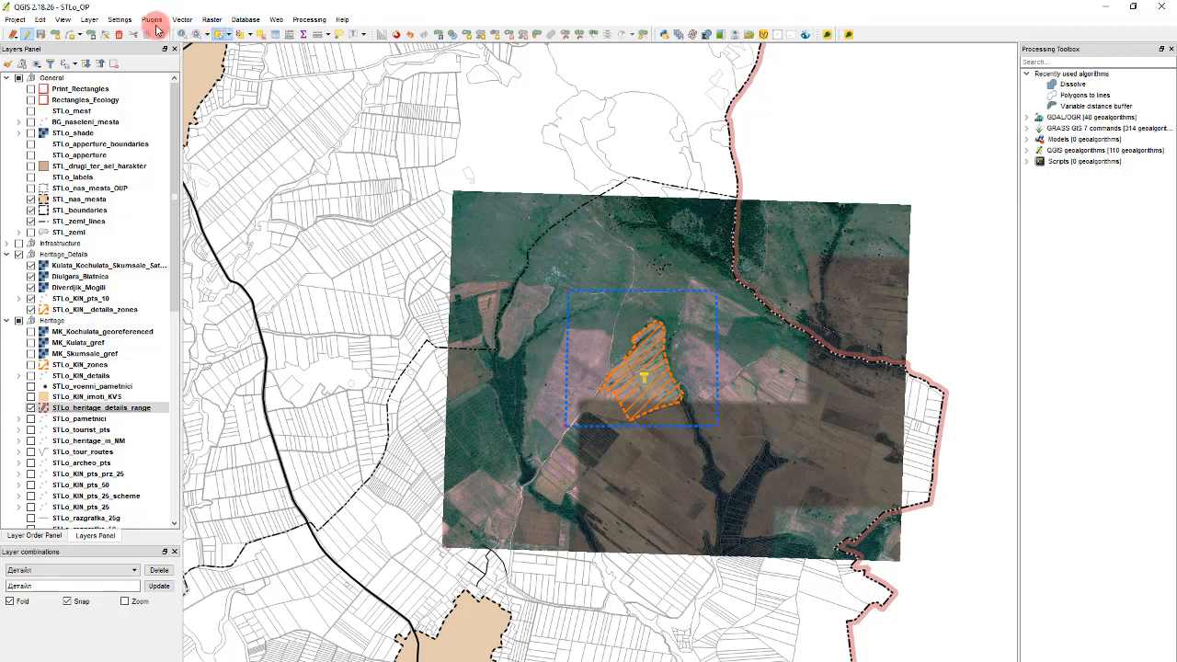
{"action": "left_click", "coordinate": [89, 35]}
{"action": "left_click", "coordinate": [664, 323]}
{"action": "left_click", "coordinate": [667, 326]}
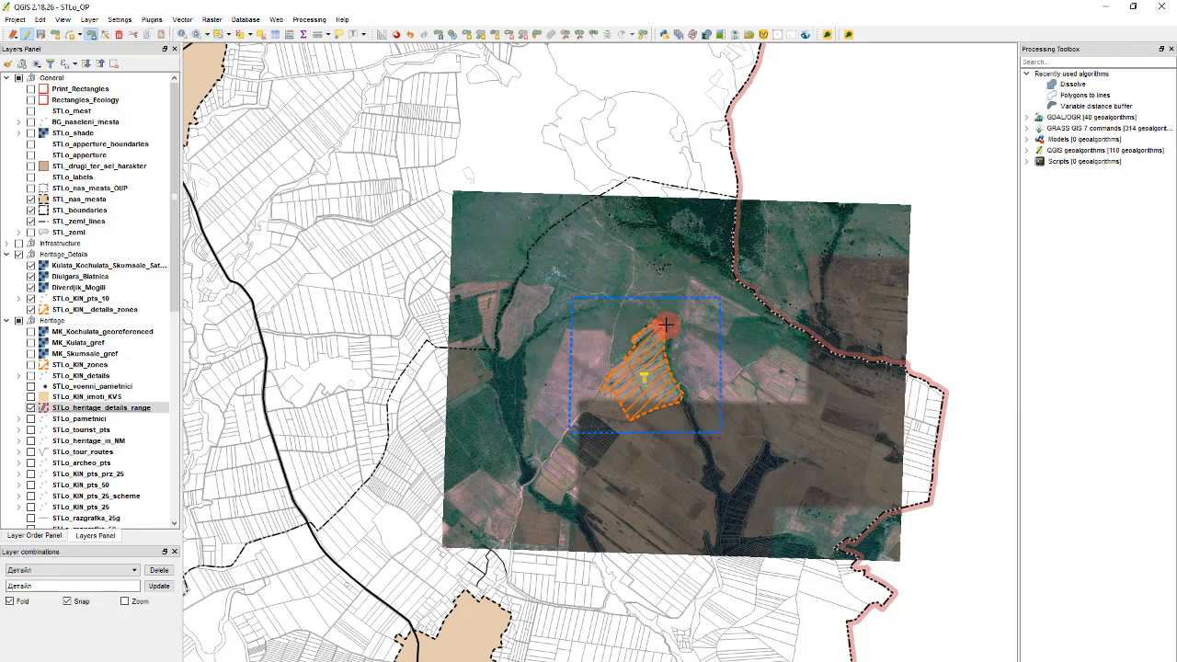
{"action": "left_click", "coordinate": [666, 325]}
{"action": "left_click", "coordinate": [666, 324]}
{"action": "left_click", "coordinate": [653, 314]}
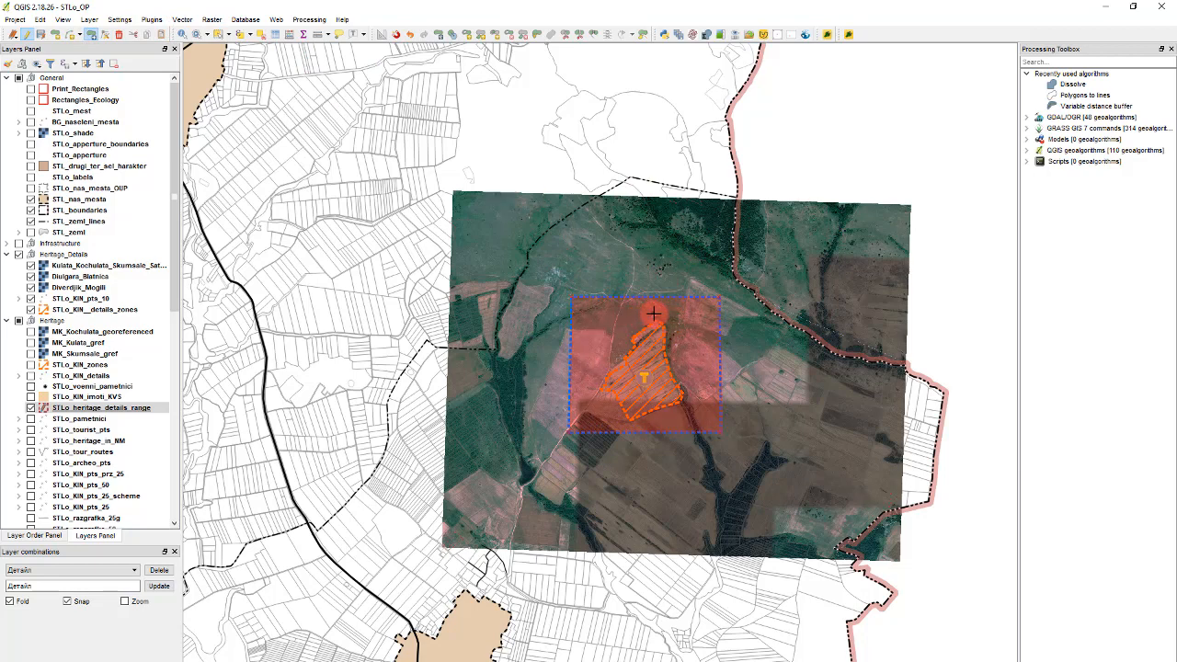
{"action": "left_click", "coordinate": [655, 316]}
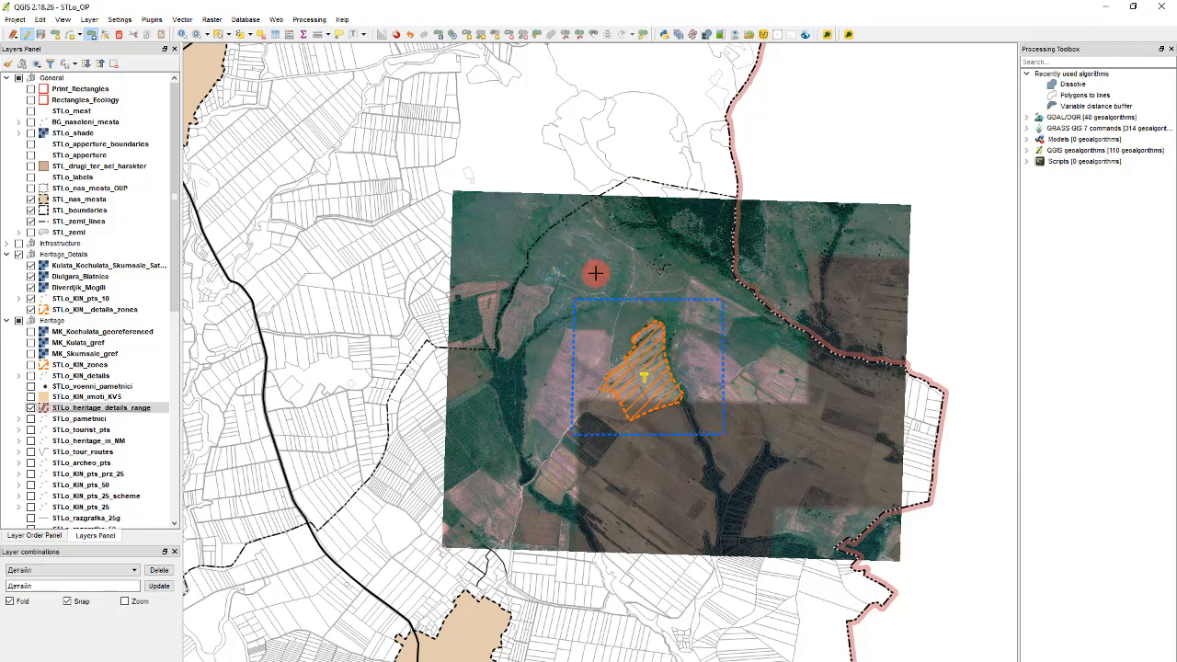
{"action": "left_click", "coordinate": [720, 299]}
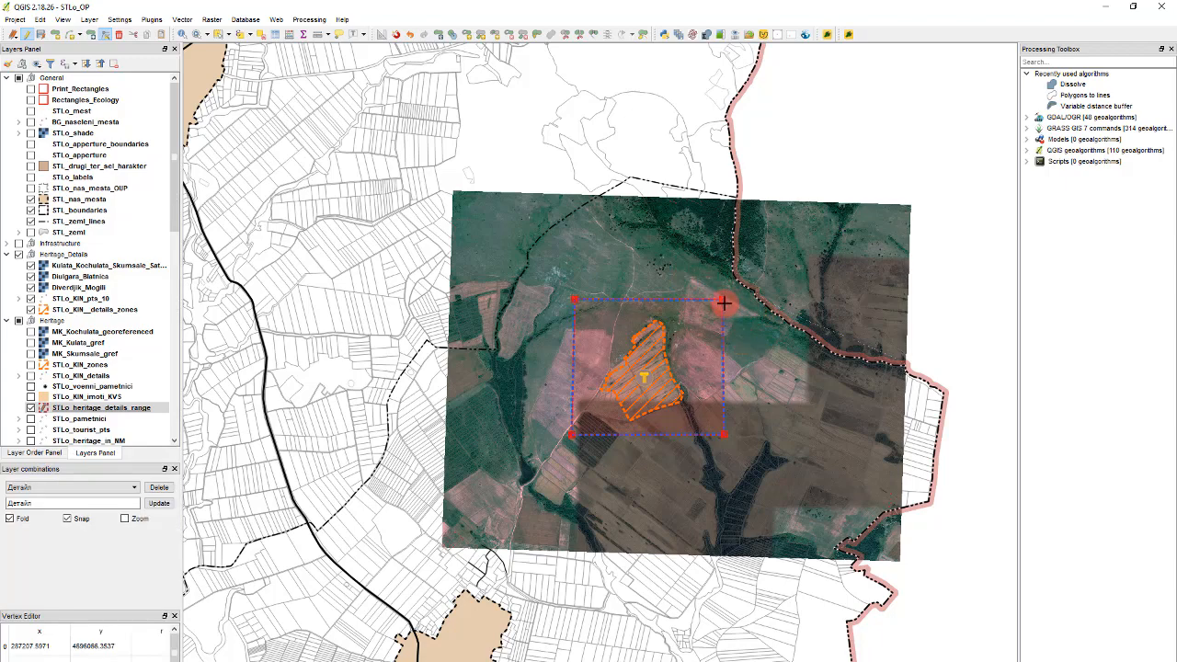
Straighten the southernmost detail rectangle around the three mound symbols by adjusting its southern corners and its northeastern corner
{"action": "scroll", "coordinate": [607, 221], "scroll_direction": "down", "scroll_amount": 1}
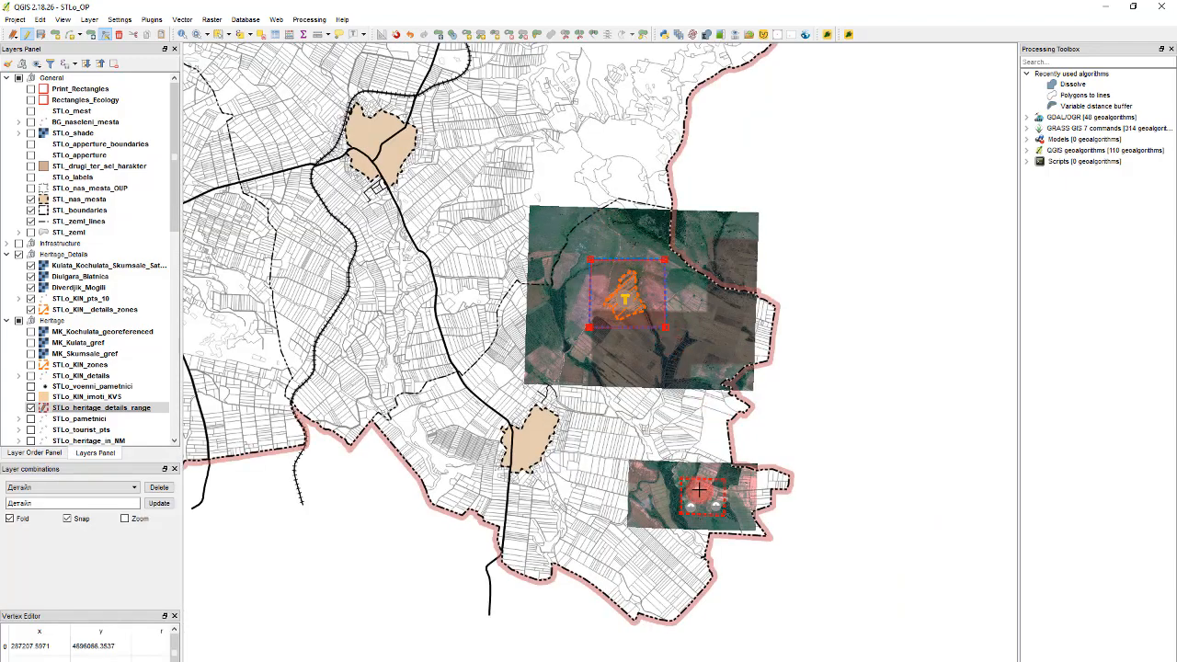
{"action": "scroll", "coordinate": [714, 498], "scroll_direction": "up", "scroll_amount": 1}
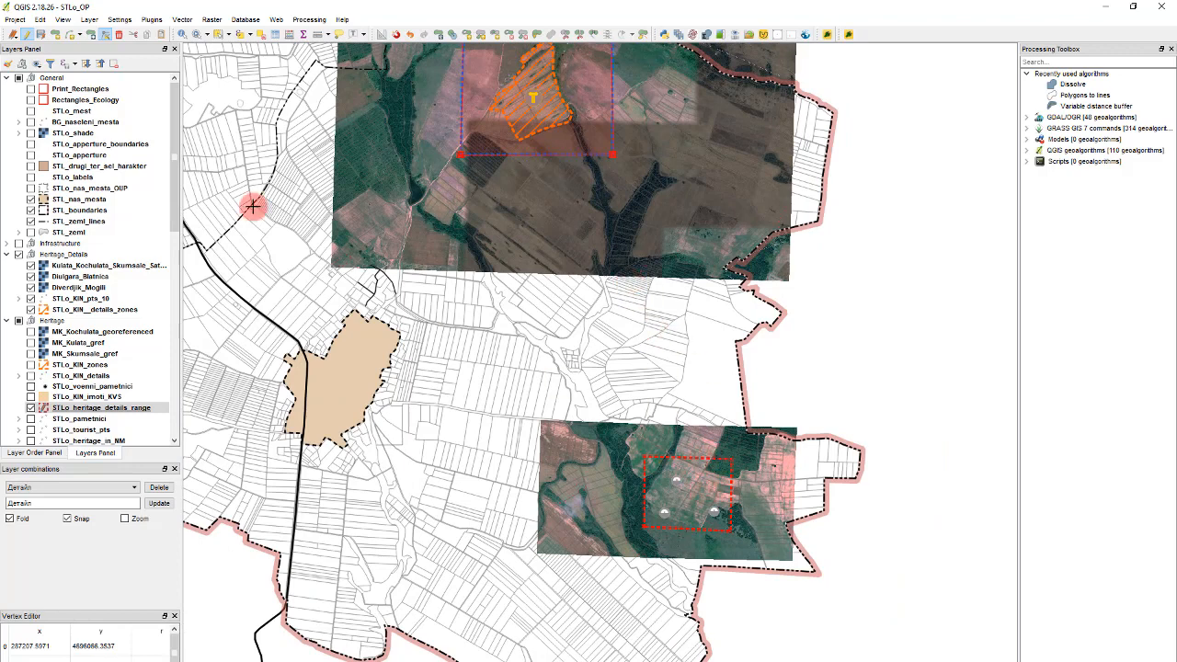
{"action": "left_click", "coordinate": [680, 460]}
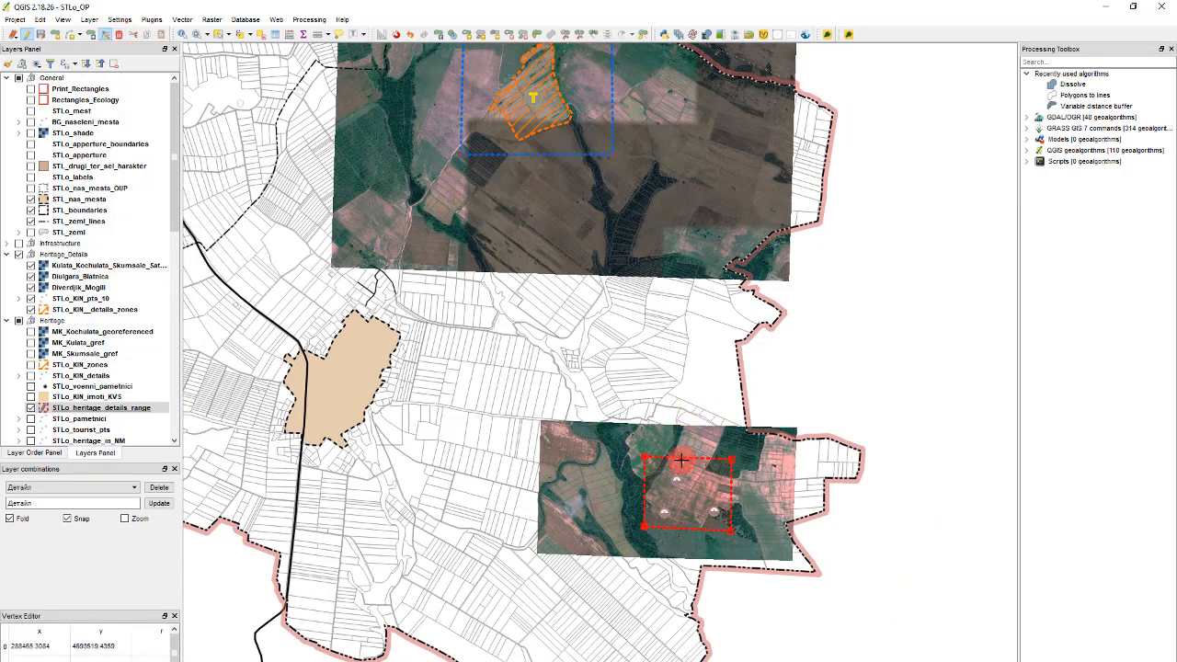
{"action": "left_click", "coordinate": [645, 526]}
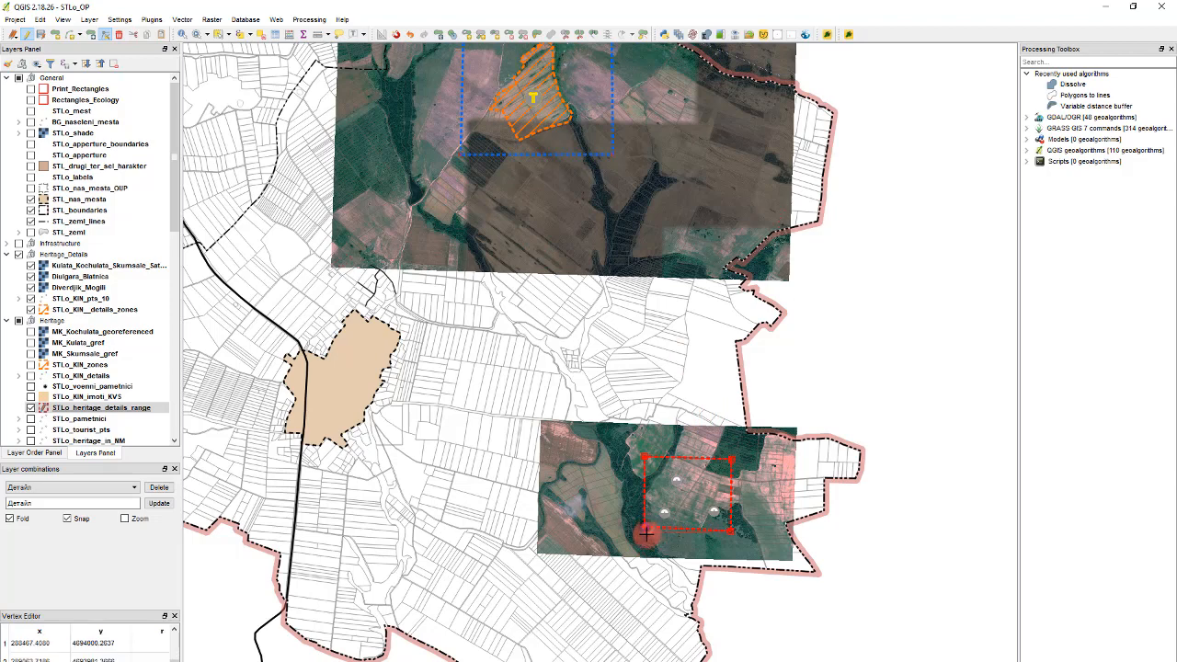
{"action": "scroll", "coordinate": [727, 528], "scroll_direction": "up", "scroll_amount": 1}
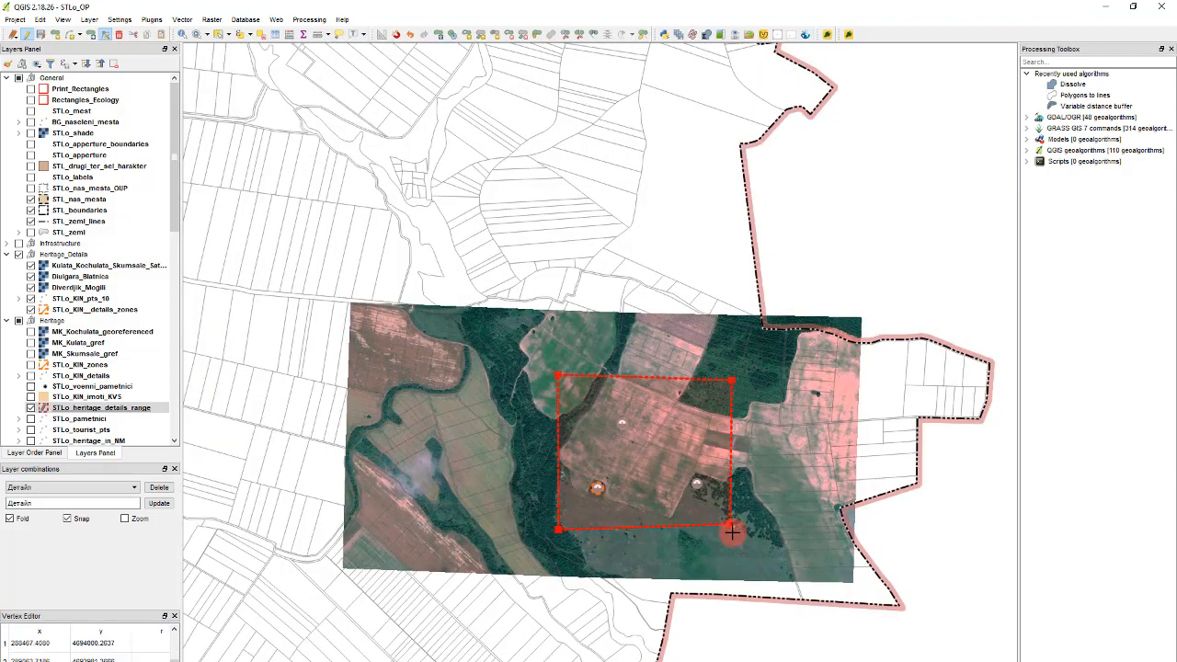
{"action": "left_click_drag", "start_coordinate": [732, 531], "coordinate": [729, 534]}
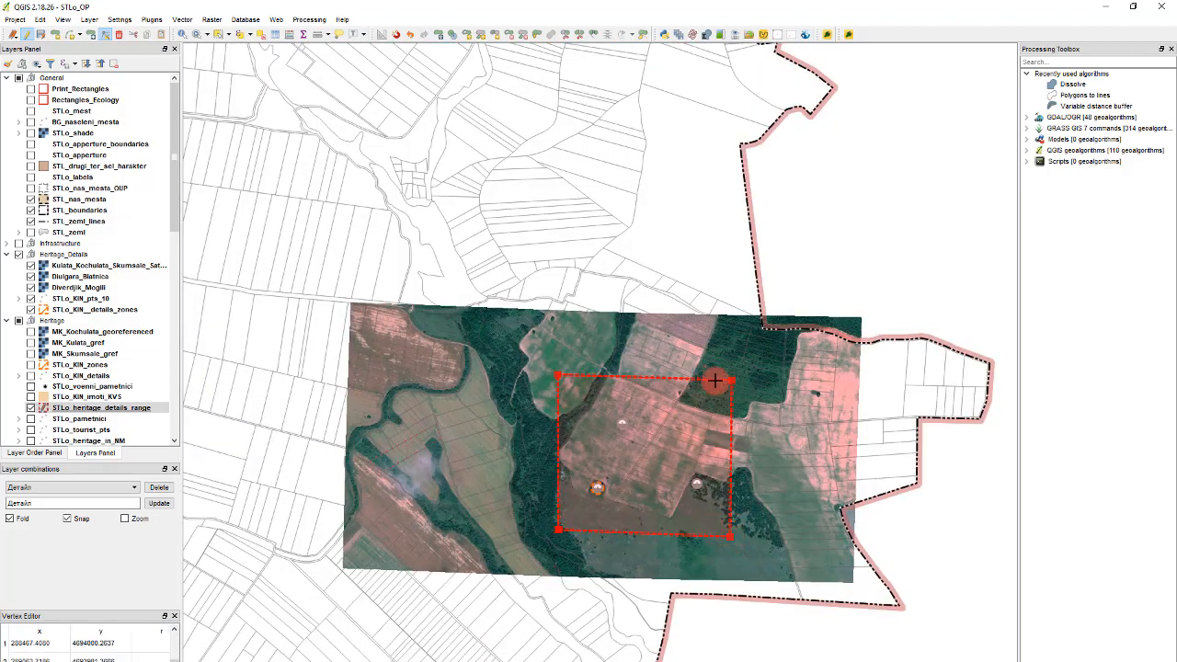
{"action": "left_click", "coordinate": [729, 375]}
{"action": "left_click_drag", "start_coordinate": [728, 375], "coordinate": [729, 376]}
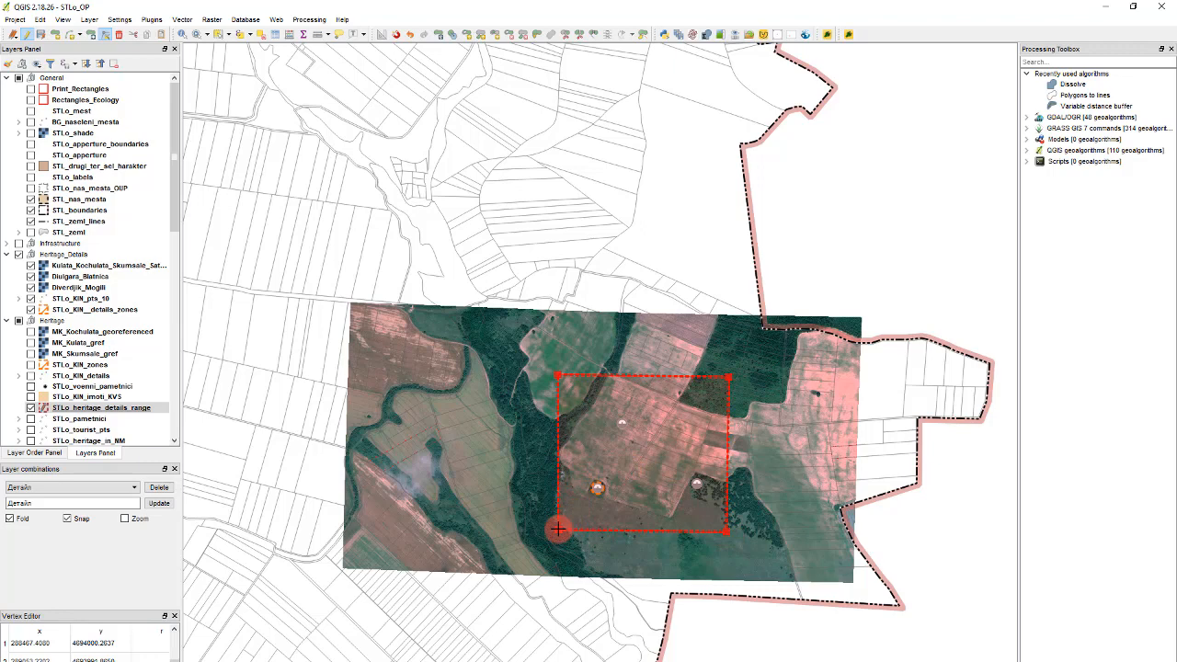
Shrink the southernmost rectangle by moving its northern corners south and its eastern corners west, then return to feature selection
{"action": "left_click_drag", "start_coordinate": [556, 368], "coordinate": [557, 386]}
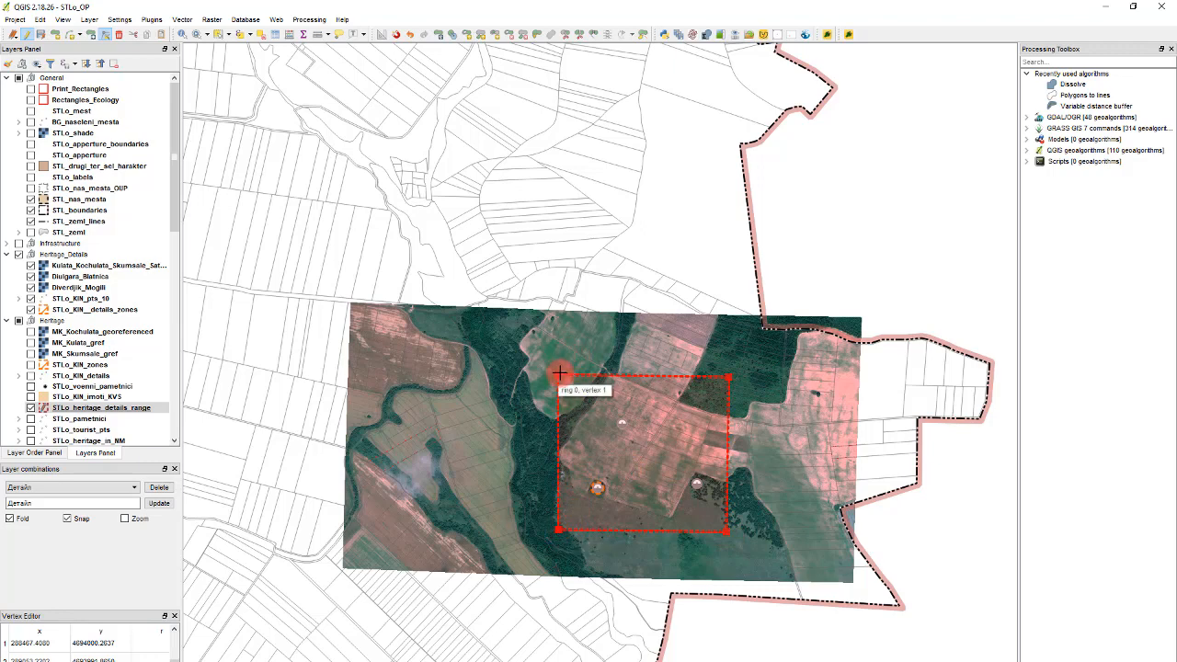
{"action": "left_click_drag", "start_coordinate": [732, 377], "coordinate": [728, 386]}
{"action": "mouse_move", "coordinate": [729, 532]}
{"action": "left_mouse_down"}
{"action": "mouse_move", "coordinate": [723, 465]}
{"action": "mouse_move", "coordinate": [717, 530]}
{"action": "left_mouse_up"}
{"action": "left_click_drag", "start_coordinate": [720, 383], "coordinate": [719, 386]}
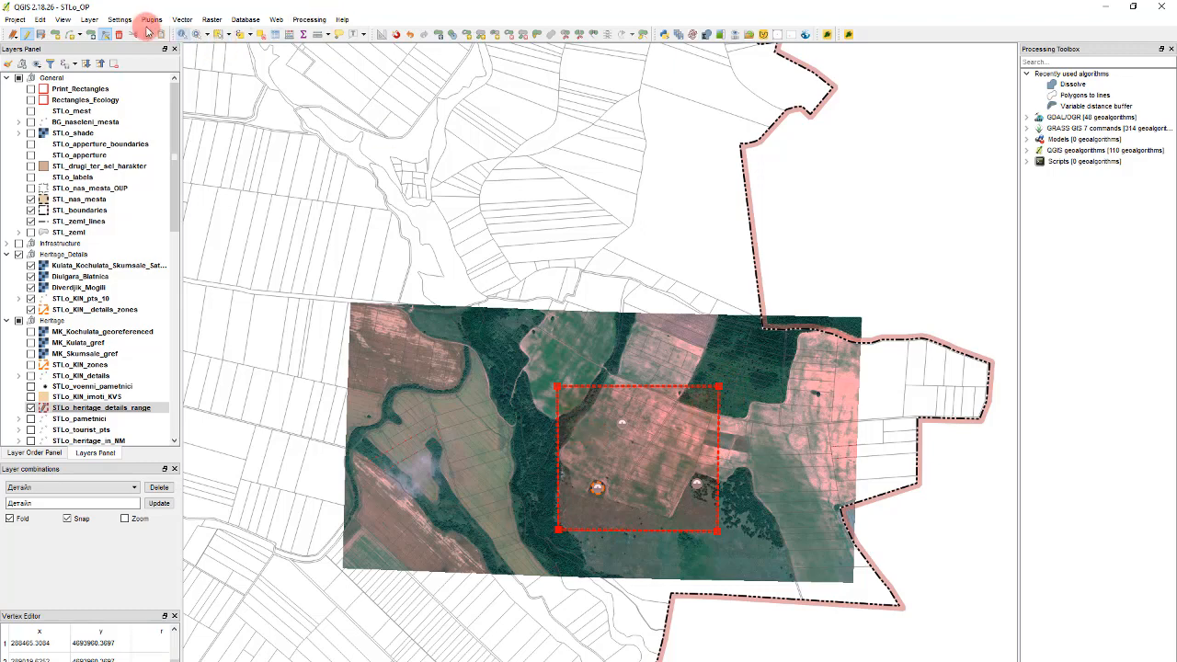
{"action": "key", "text": "s"}
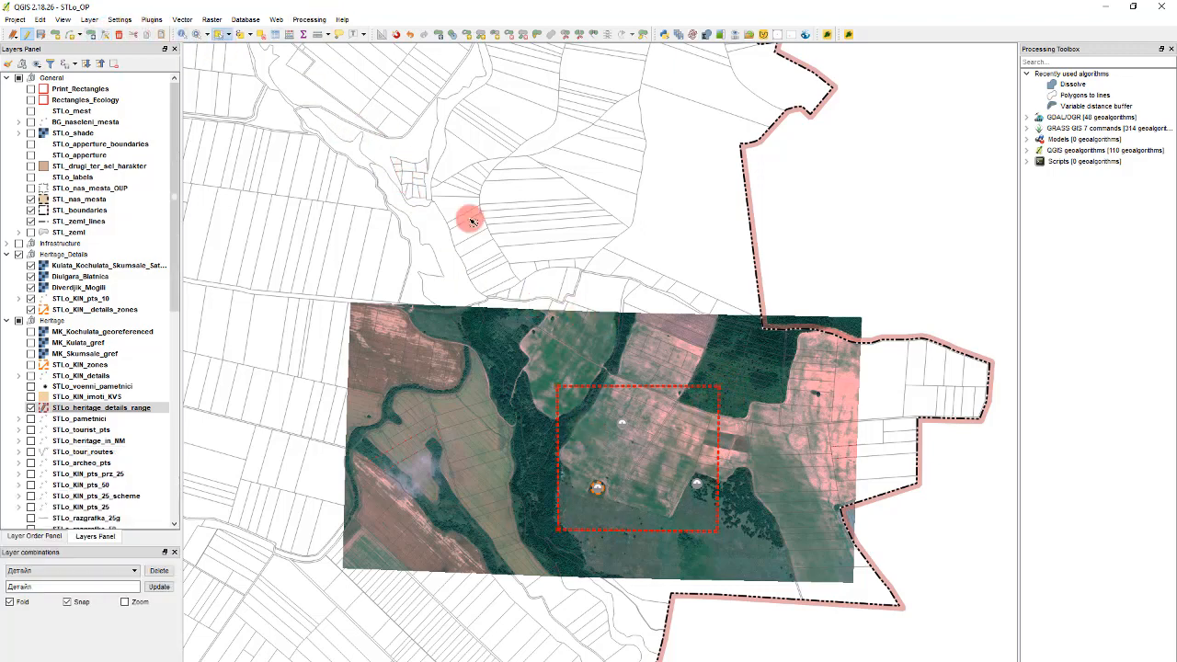
Move the southernmost detail rectangle slightly southeast so it sits centred around the three mound symbols
{"action": "left_click", "coordinate": [91, 35]}
{"action": "left_click", "coordinate": [644, 425]}
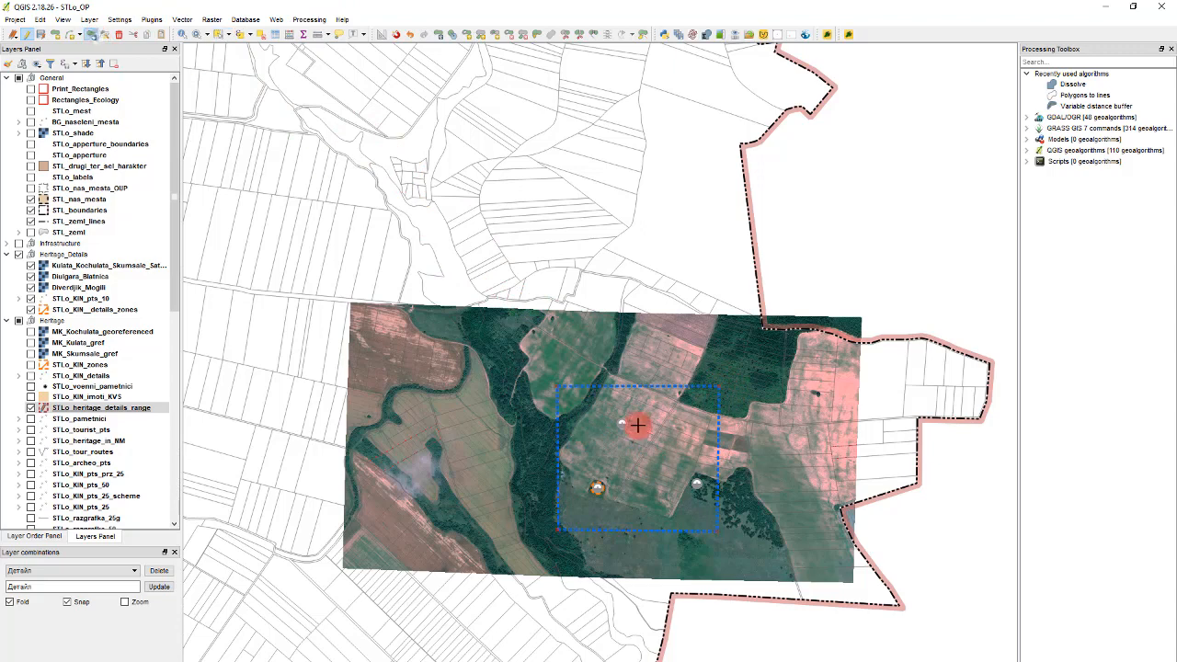
{"action": "left_click", "coordinate": [644, 425]}
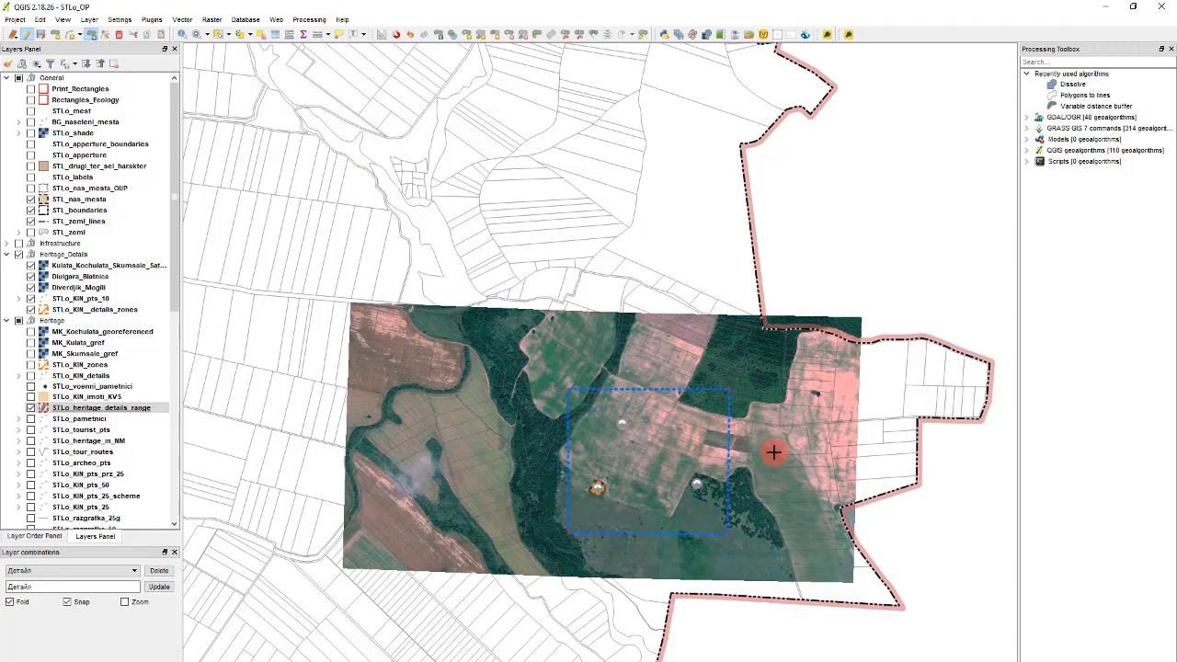
{"action": "left_click", "coordinate": [686, 448]}
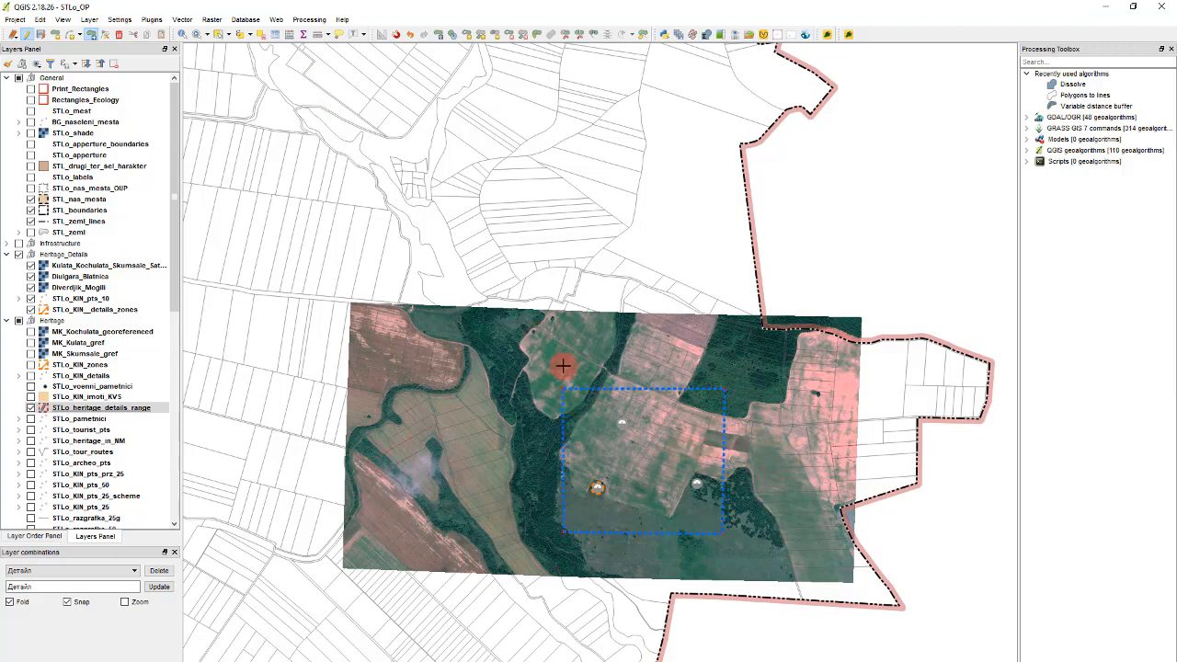
Collapse the large rectangle in the northernmost satellite image toward its northeastern heritage site by moving both western corners and the southeastern corner
{"action": "scroll", "coordinate": [563, 365], "scroll_direction": "down", "scroll_amount": 3}
{"action": "scroll", "coordinate": [519, 246], "scroll_direction": "down", "scroll_amount": 2}
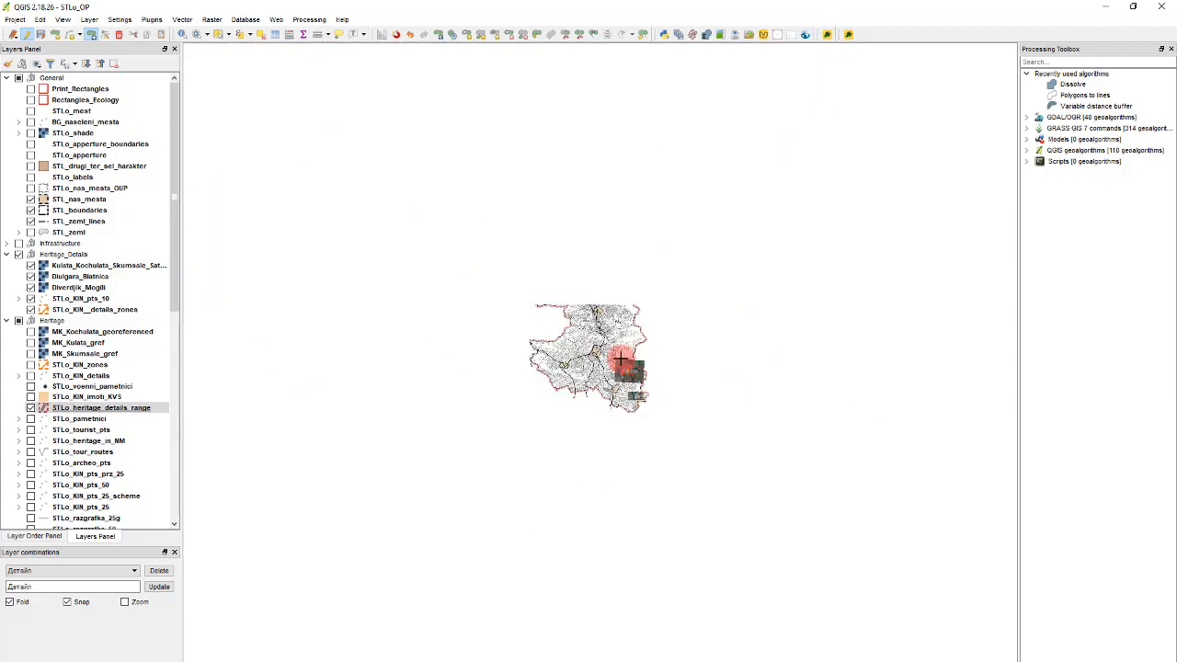
{"action": "scroll", "coordinate": [577, 263], "scroll_direction": "up", "scroll_amount": 5}
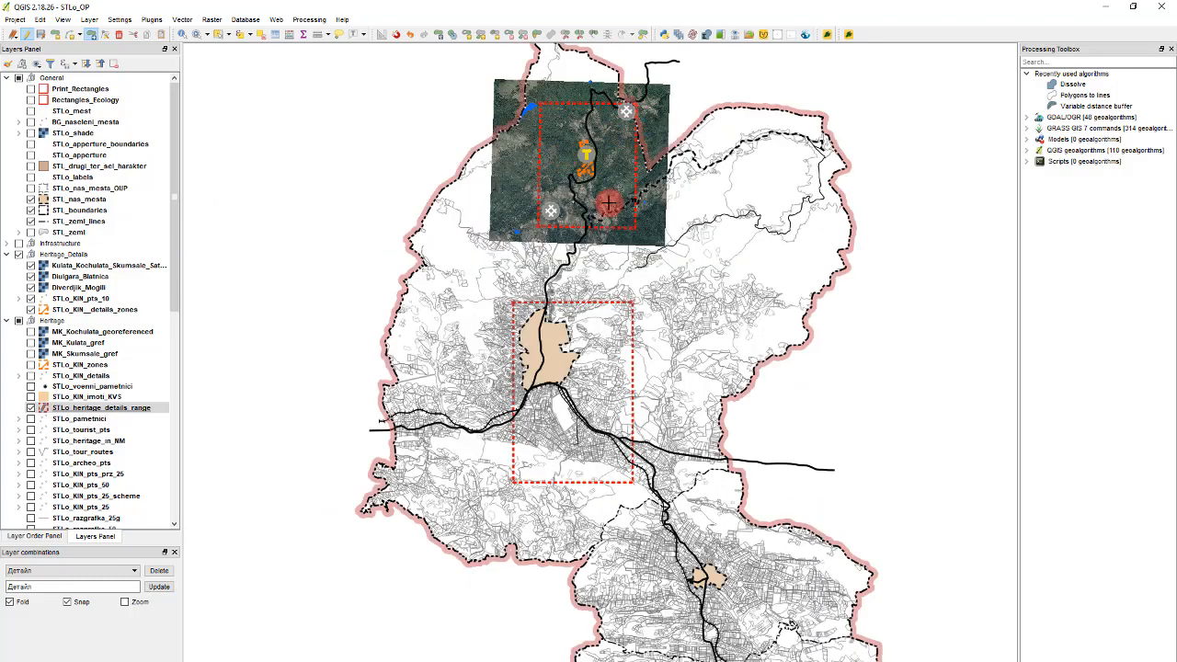
{"action": "scroll", "coordinate": [599, 189], "scroll_direction": "up", "scroll_amount": 2}
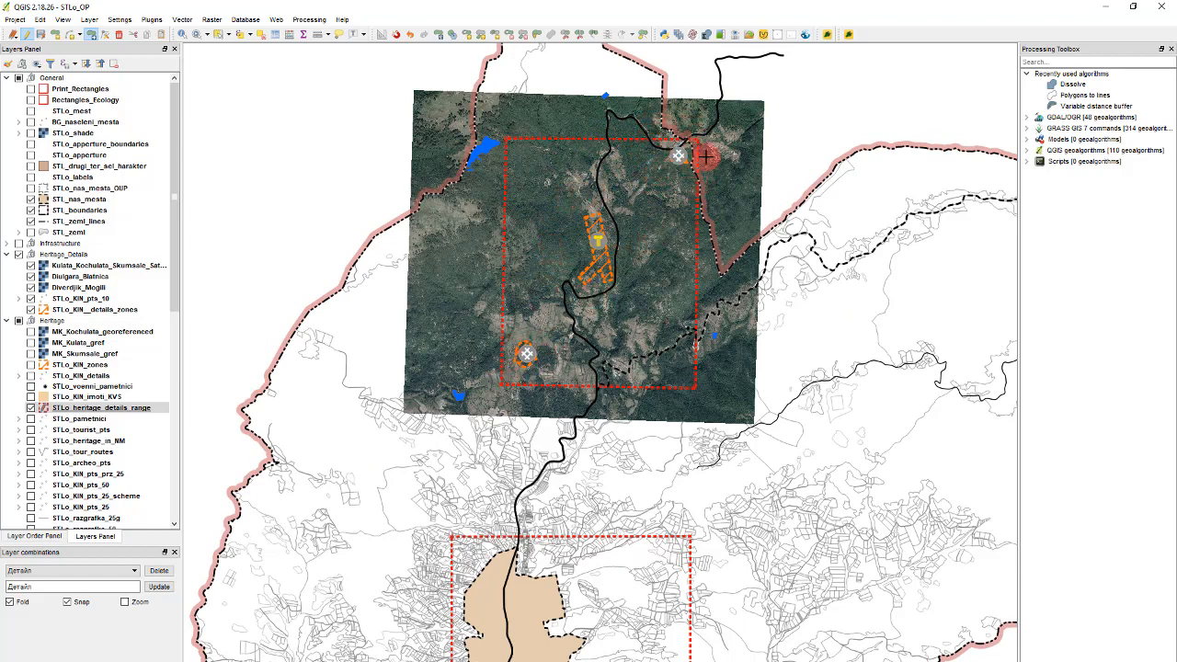
{"action": "left_click", "coordinate": [105, 34]}
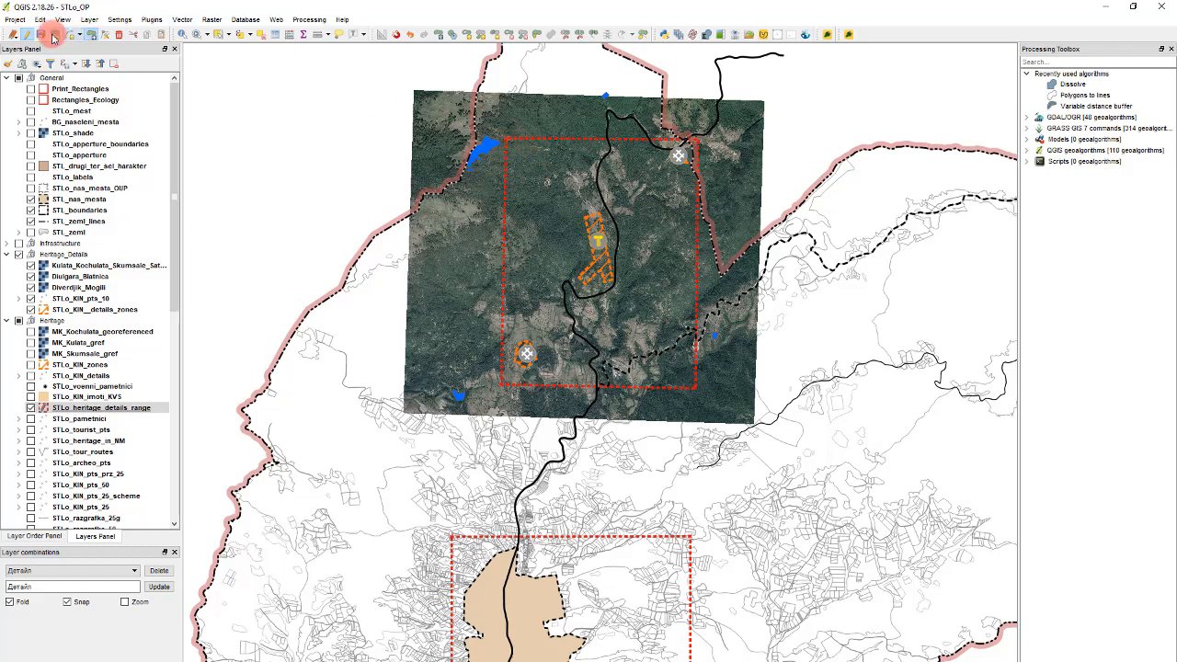
{"action": "left_click", "coordinate": [499, 137]}
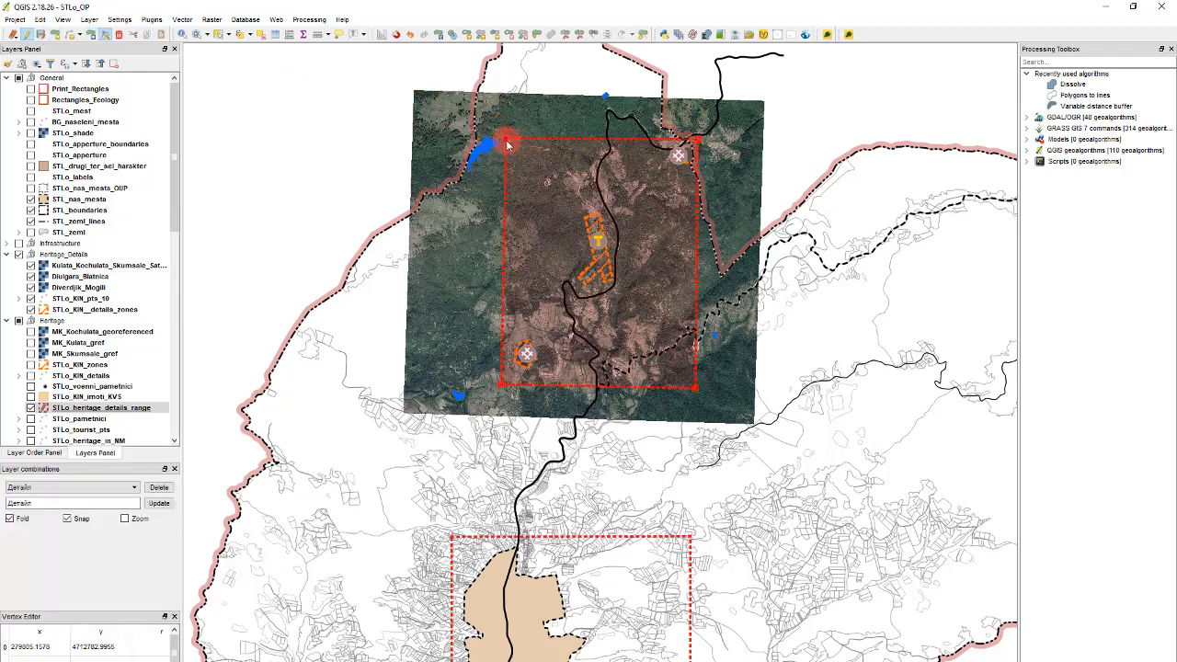
{"action": "left_click_drag", "start_coordinate": [506, 137], "coordinate": [660, 141]}
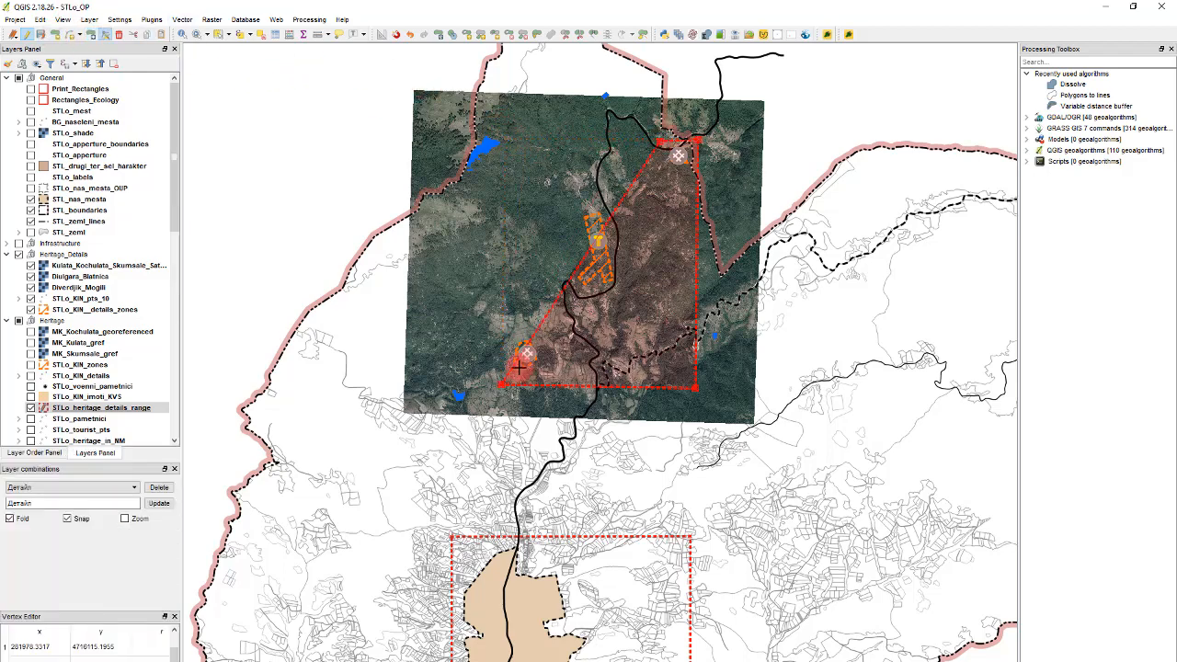
{"action": "left_click_drag", "start_coordinate": [505, 381], "coordinate": [657, 181]}
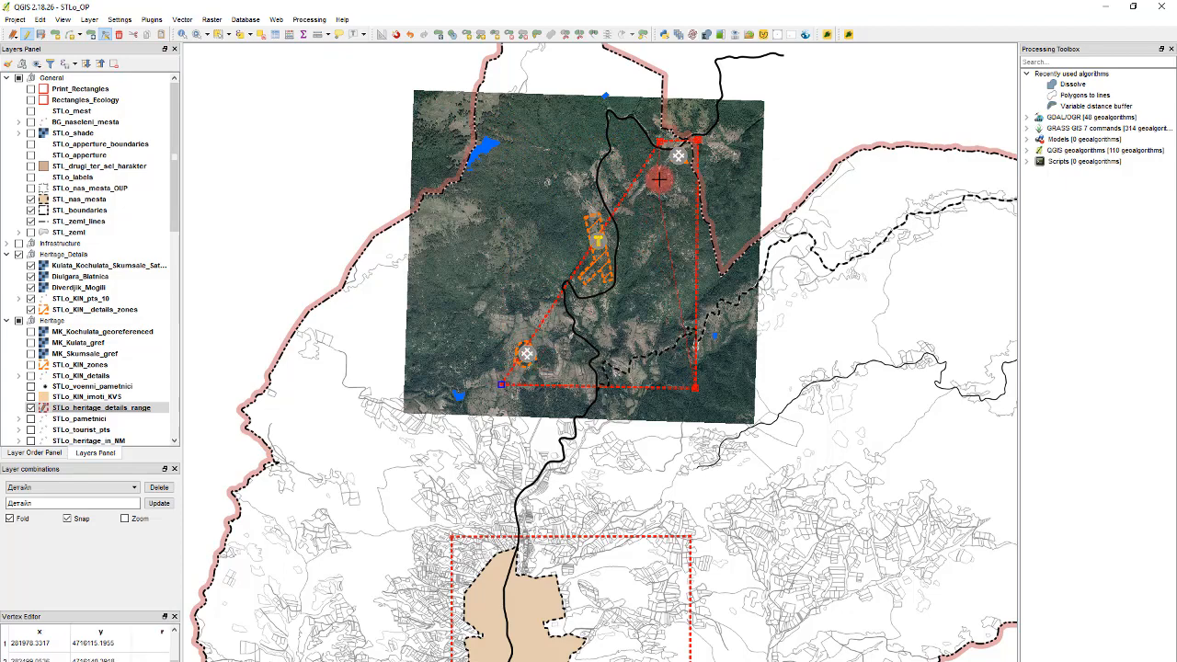
{"action": "left_click_drag", "start_coordinate": [693, 387], "coordinate": [708, 110]}
Adjust all four corners of the collapsed shape to form a rough rectangle around the northeastern hatched site
{"action": "scroll", "coordinate": [661, 184], "scroll_direction": "up", "scroll_amount": 4}
{"action": "scroll", "coordinate": [588, 198], "scroll_direction": "down", "scroll_amount": 2}
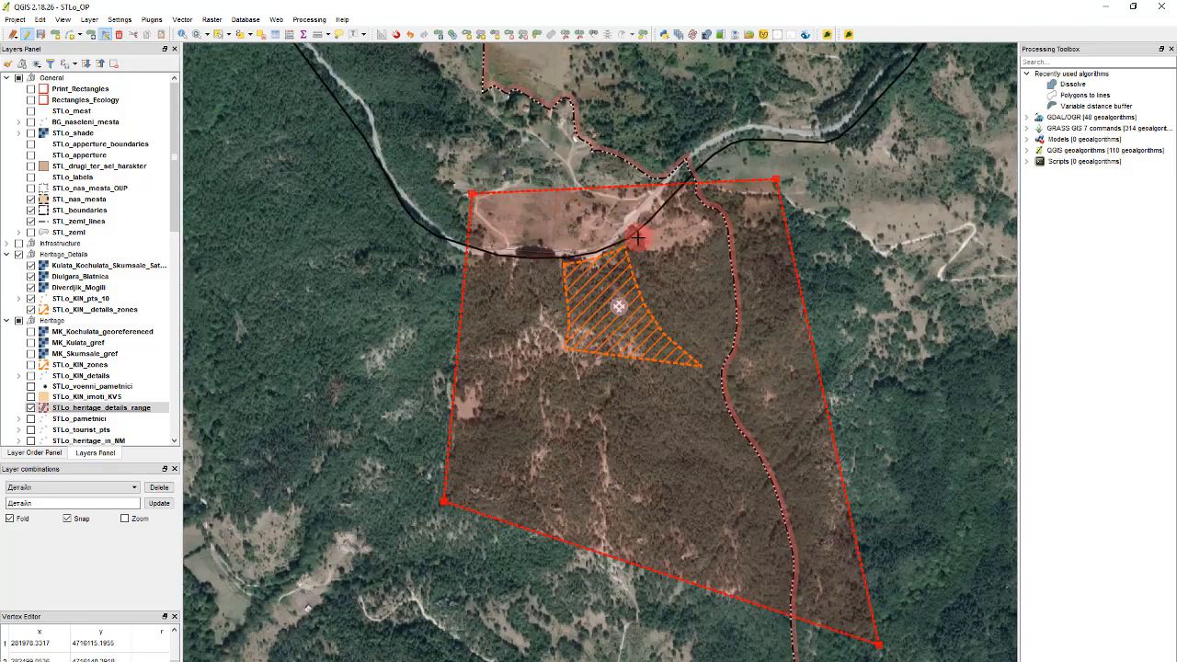
{"action": "left_click_drag", "start_coordinate": [547, 214], "coordinate": [526, 176]}
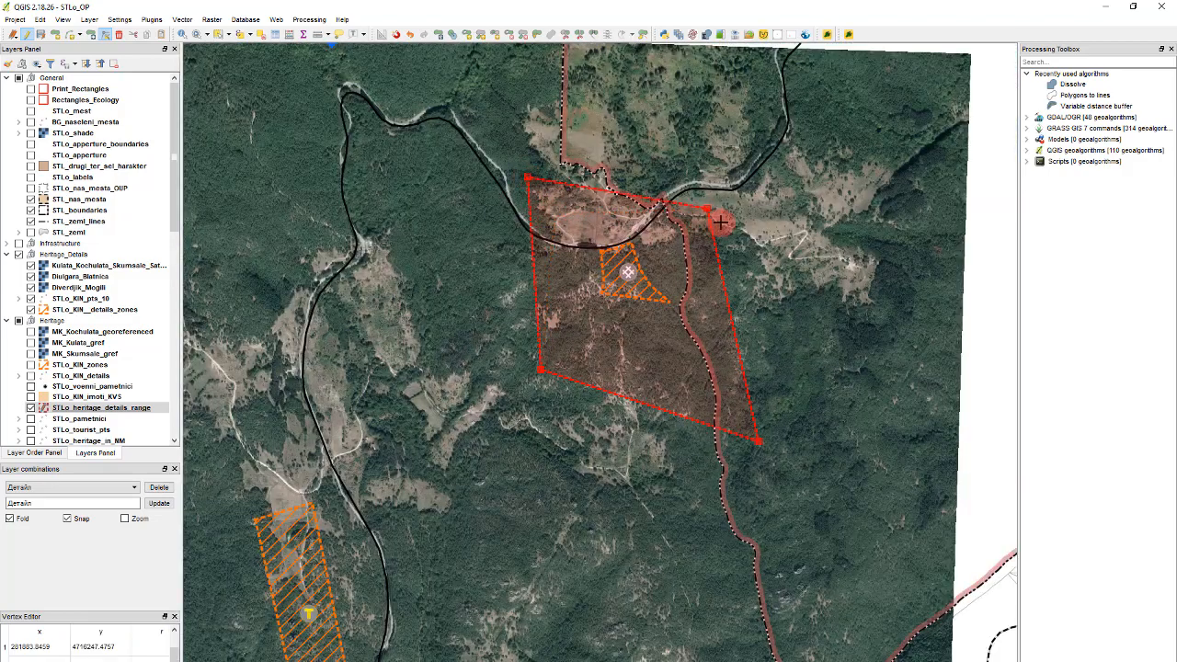
{"action": "left_click", "coordinate": [711, 206]}
{"action": "left_click_drag", "start_coordinate": [727, 187], "coordinate": [727, 188]}
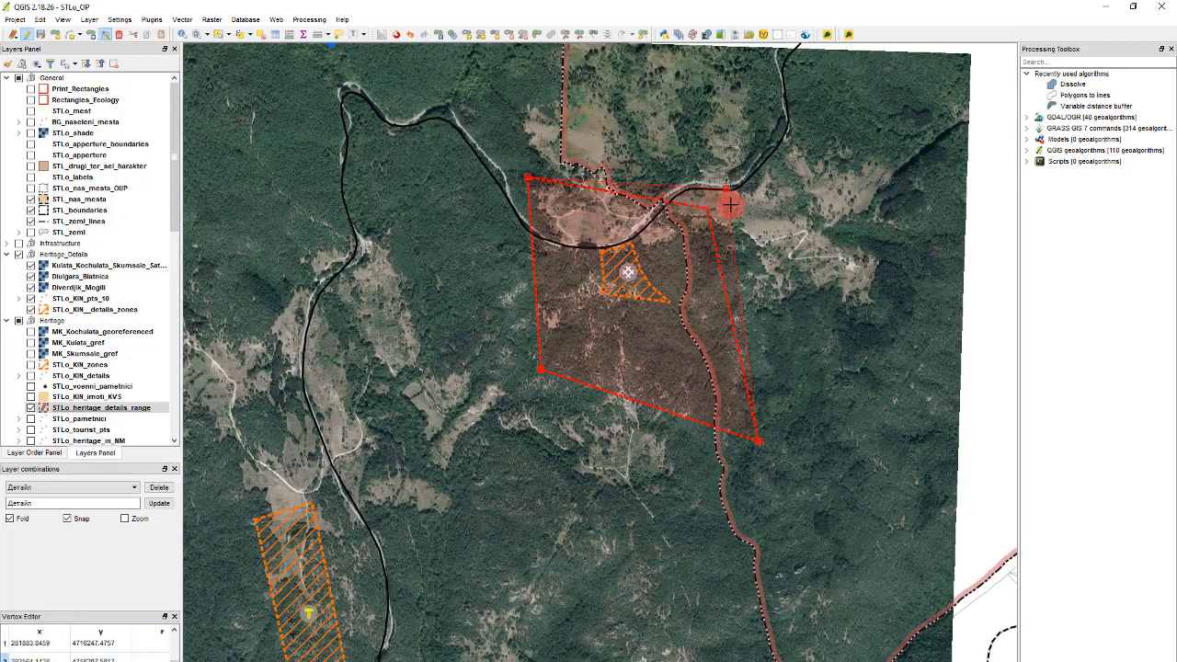
{"action": "left_click_drag", "start_coordinate": [757, 435], "coordinate": [727, 368]}
{"action": "left_click_drag", "start_coordinate": [539, 365], "coordinate": [533, 362]}
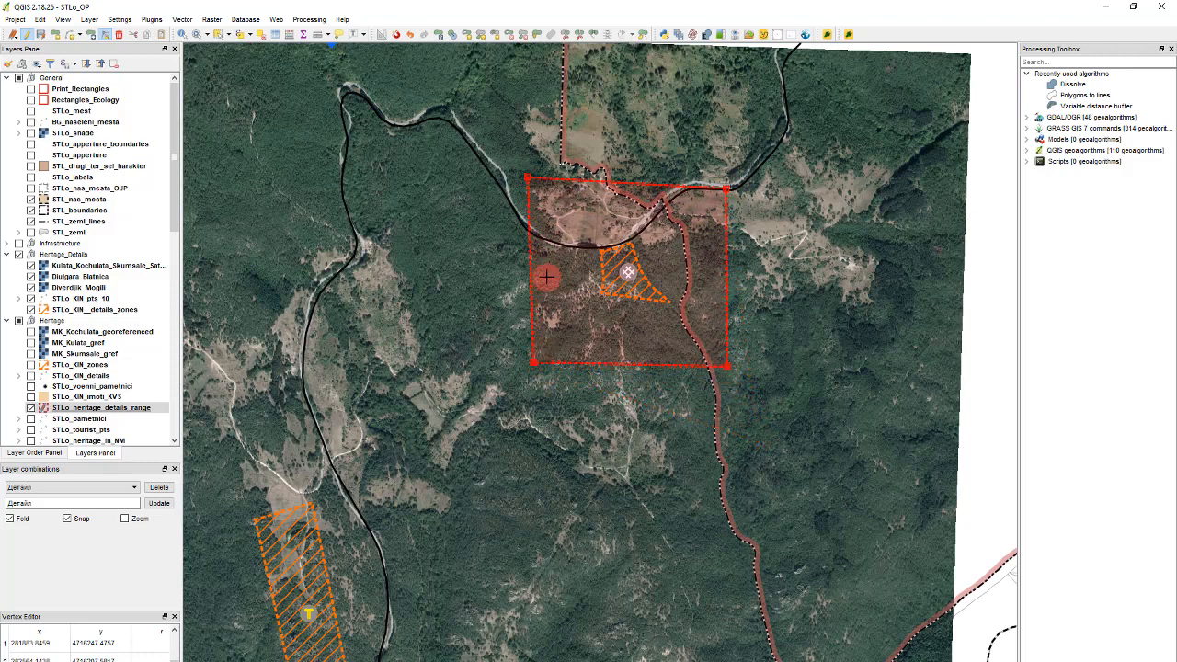
Straighten the sides of the northeastern site's rectangle by fine-tuning its northern corners and southwestern corner
{"action": "left_click_drag", "start_coordinate": [531, 177], "coordinate": [535, 181]}
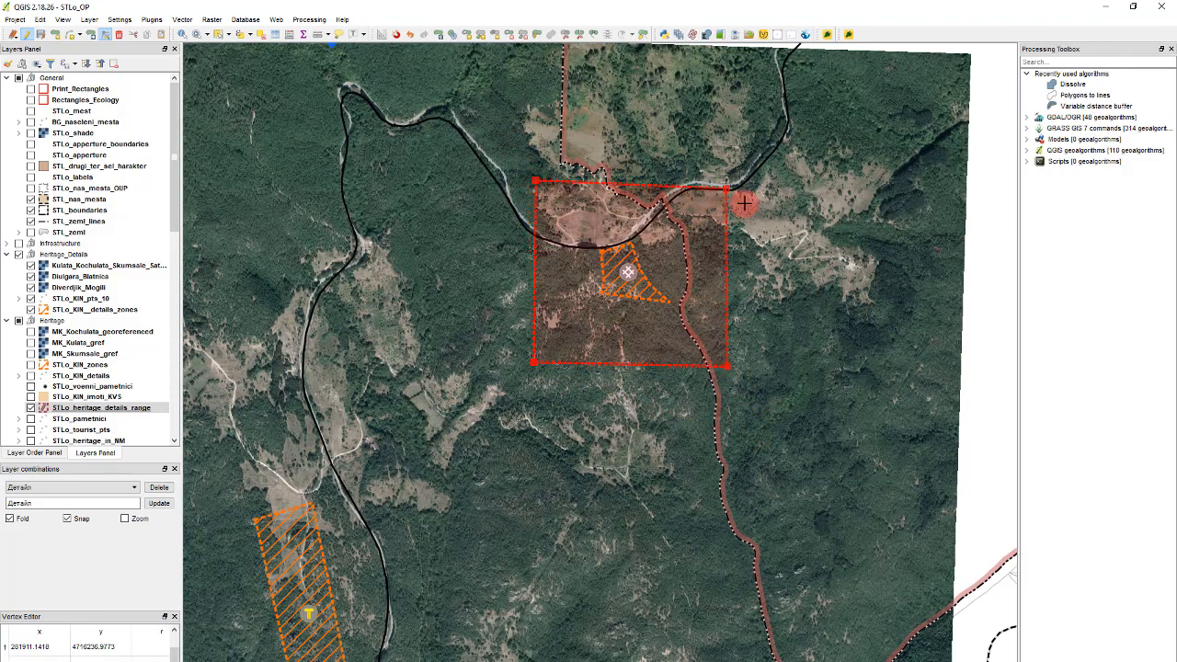
{"action": "left_click", "coordinate": [726, 189]}
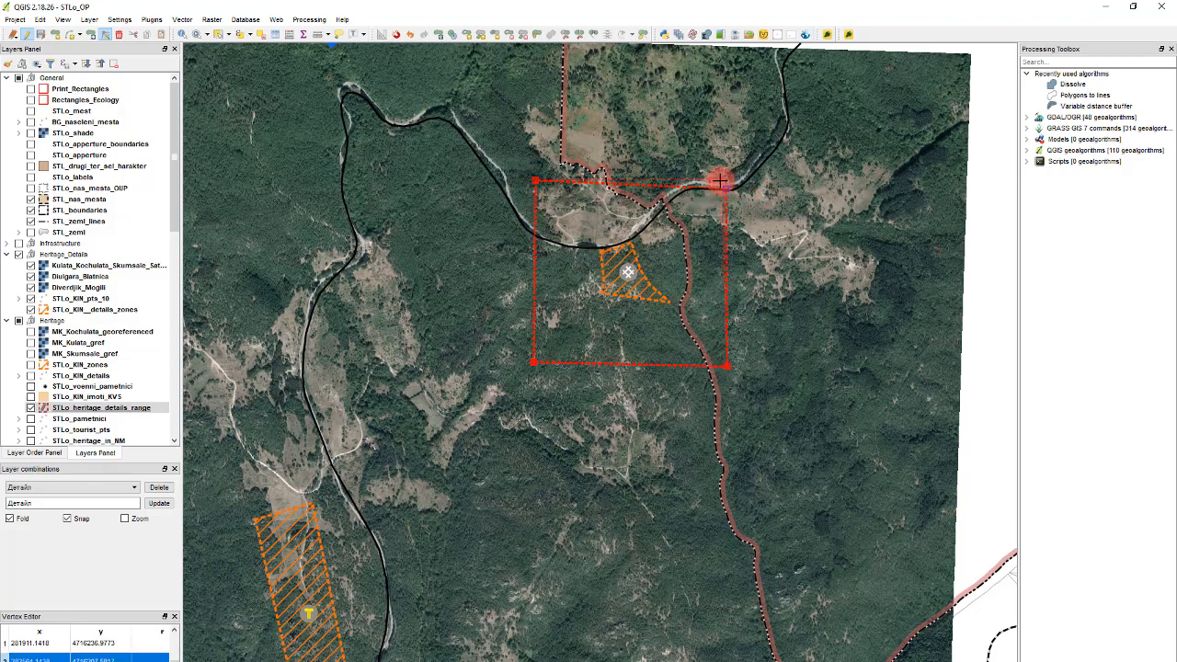
{"action": "left_click_drag", "start_coordinate": [720, 182], "coordinate": [720, 182]}
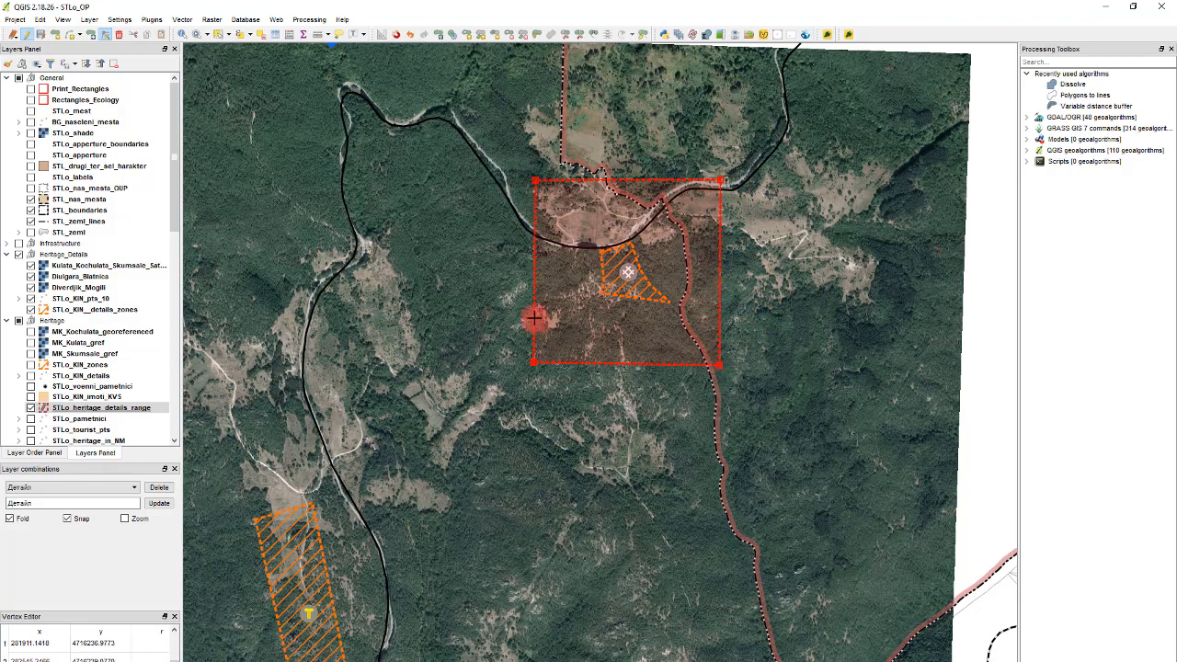
{"action": "left_click", "coordinate": [534, 178]}
{"action": "left_click_drag", "start_coordinate": [535, 178], "coordinate": [534, 175]}
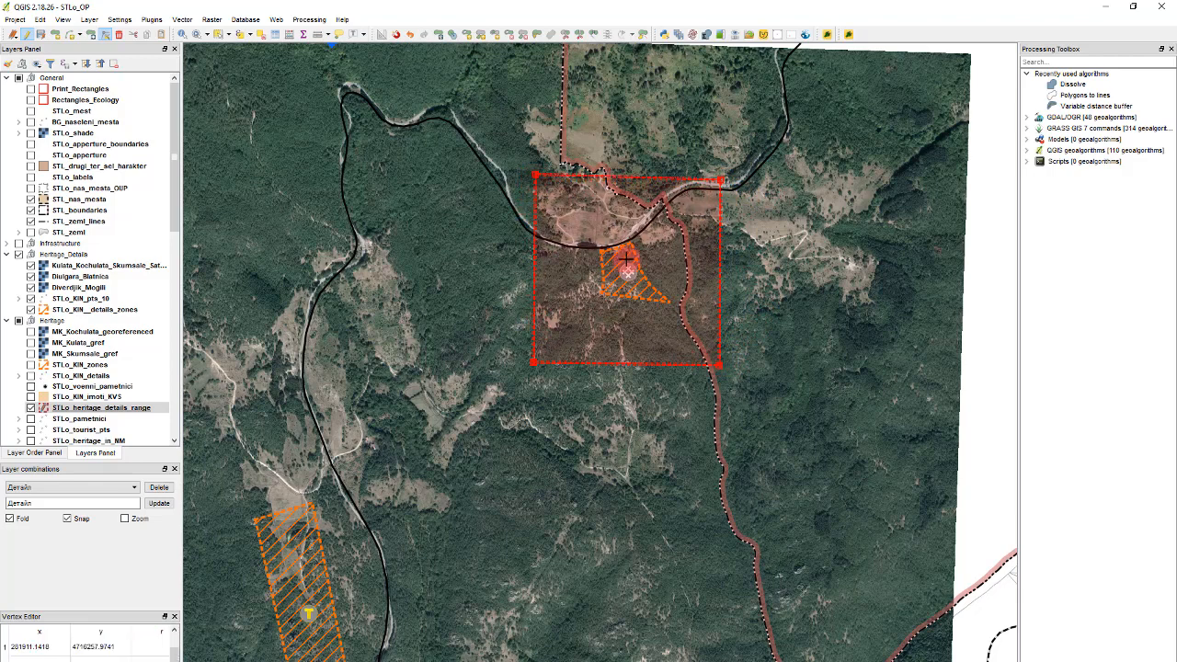
{"action": "left_click", "coordinate": [537, 361]}
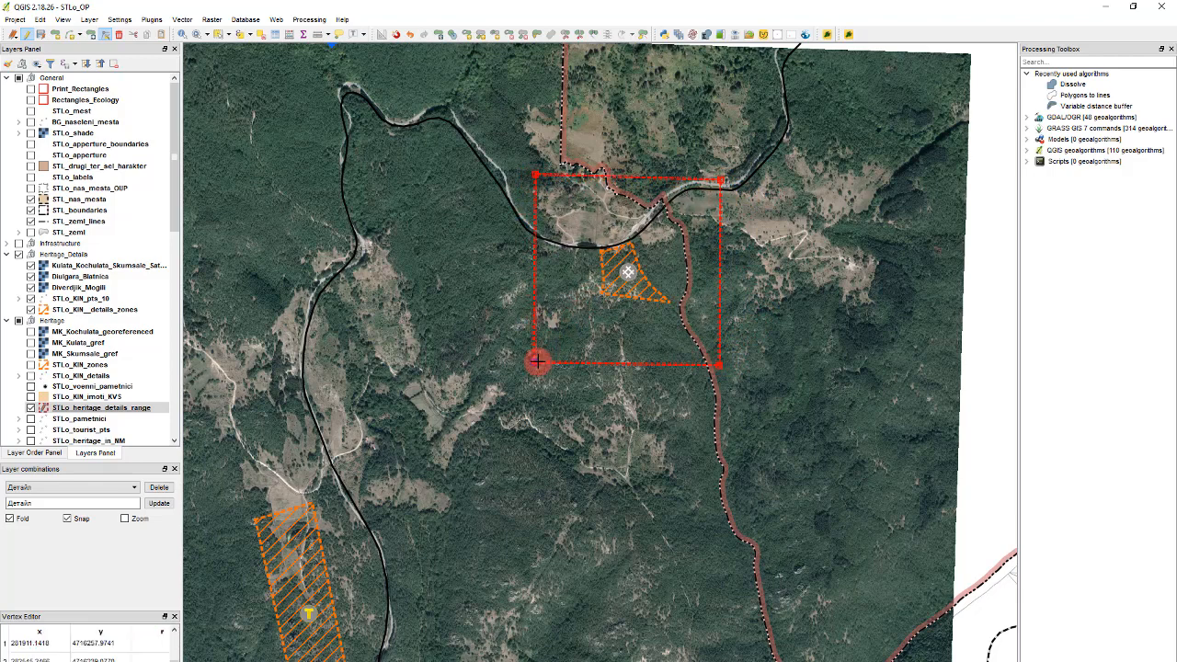
{"action": "left_click_drag", "start_coordinate": [536, 361], "coordinate": [535, 362]}
{"action": "left_click", "coordinate": [716, 180]}
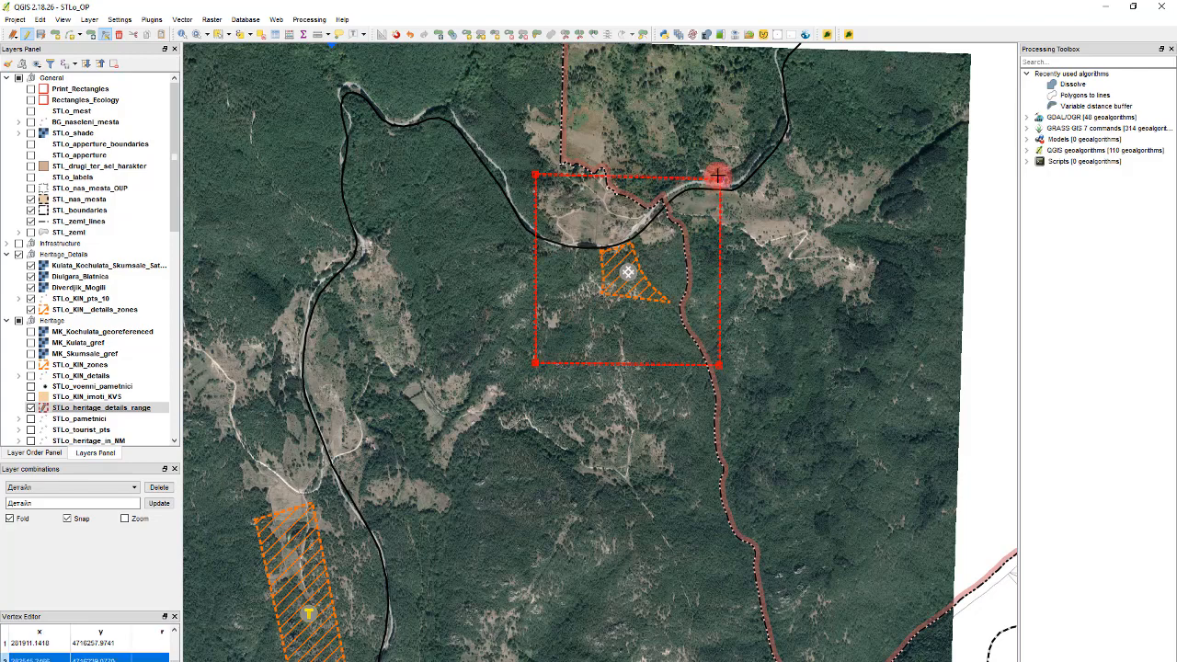
{"action": "left_click_drag", "start_coordinate": [716, 179], "coordinate": [716, 176]}
Duplicate the northeastern site's rectangle within the layer and move the copy over the elongated hatched zone marked T
{"action": "scroll", "coordinate": [798, 187], "scroll_direction": "down", "scroll_amount": 1}
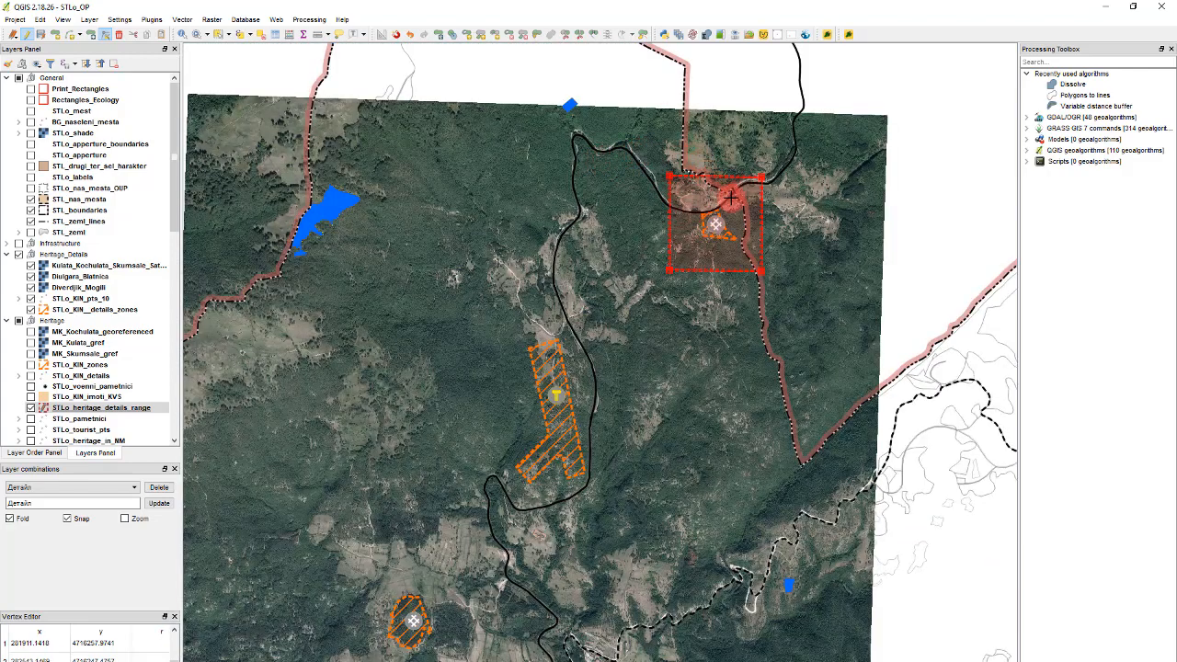
{"action": "left_click", "coordinate": [731, 198]}
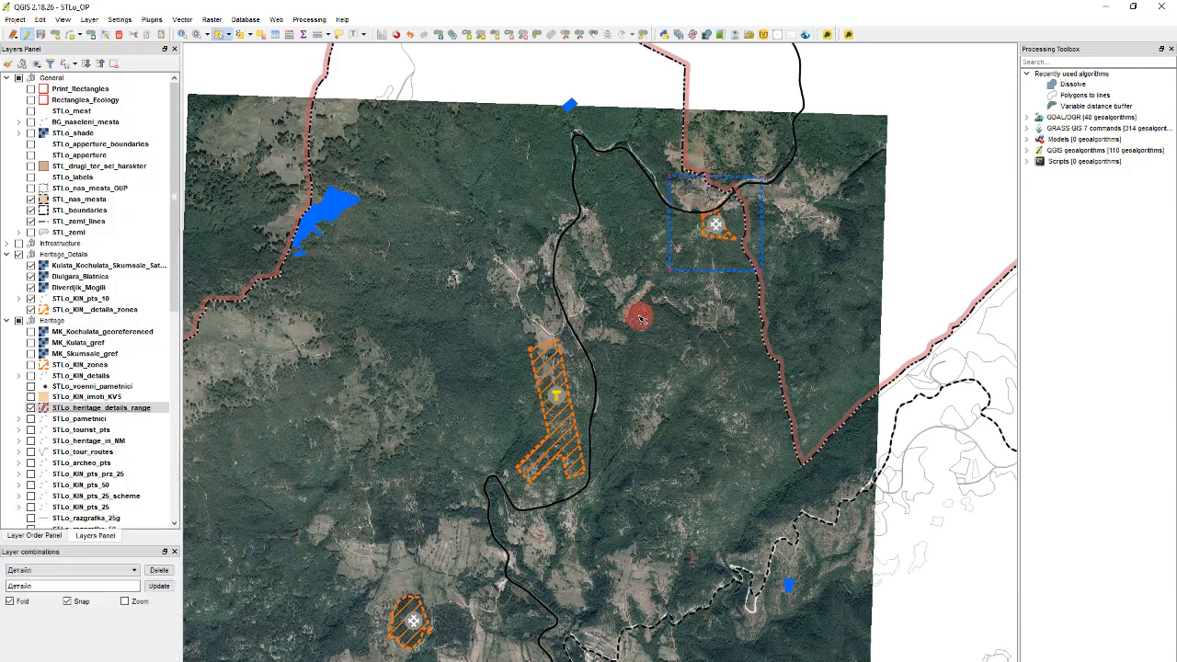
{"action": "key", "text": "ctrl+v"}
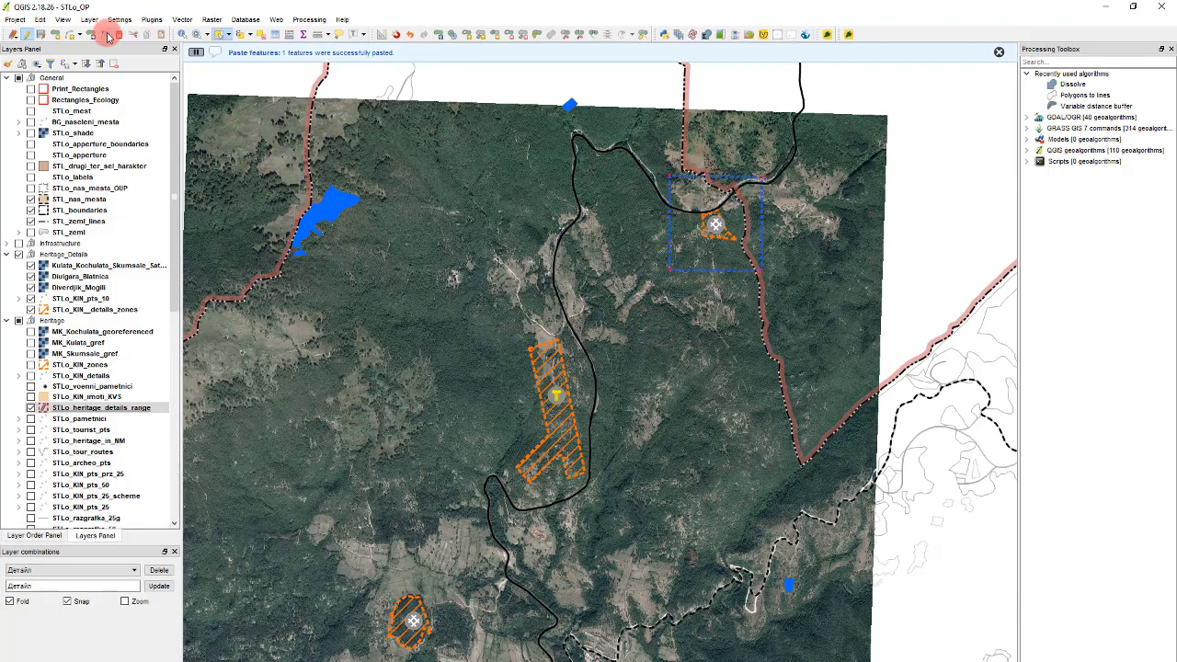
{"action": "left_click_drag", "start_coordinate": [703, 196], "coordinate": [574, 158]}
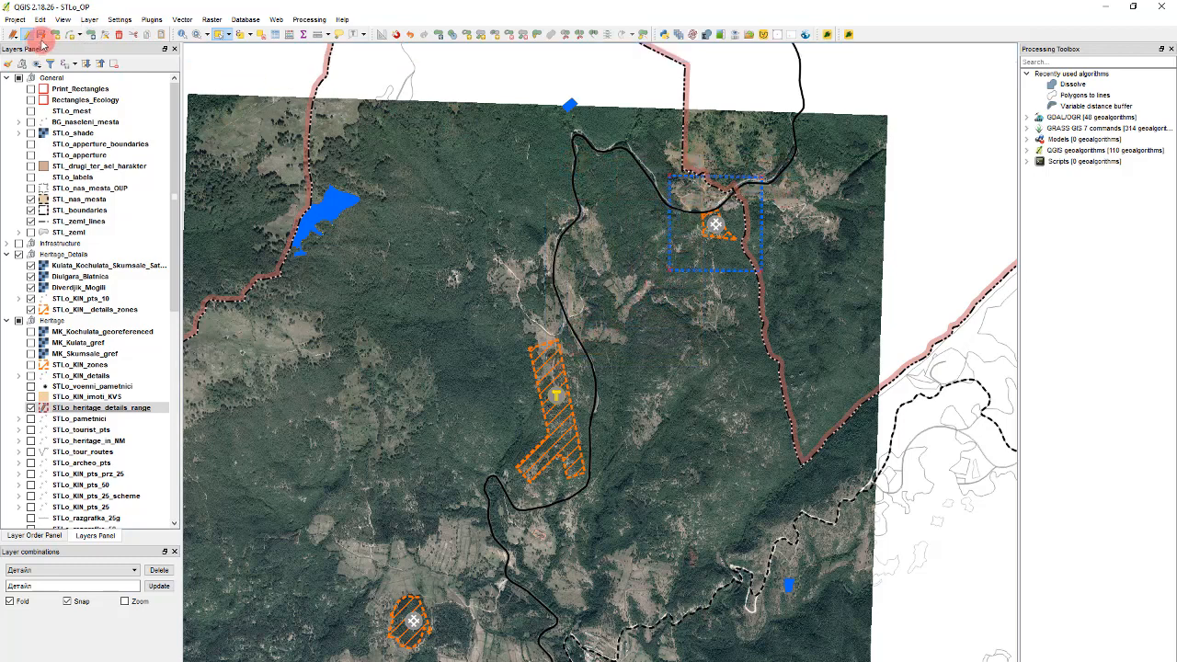
{"action": "left_click", "coordinate": [99, 34]}
{"action": "mouse_move", "coordinate": [749, 225]}
{"action": "left_mouse_down"}
{"action": "mouse_move", "coordinate": [726, 256]}
{"action": "mouse_move", "coordinate": [738, 226]}
{"action": "left_mouse_up"}
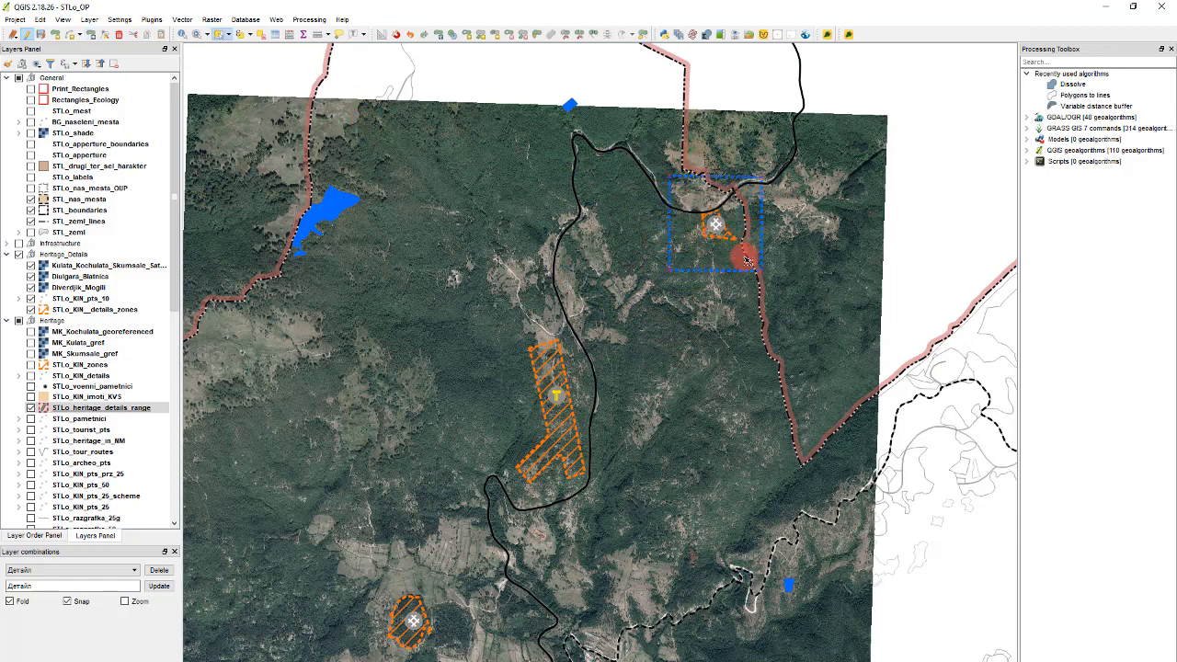
{"action": "left_click", "coordinate": [91, 34]}
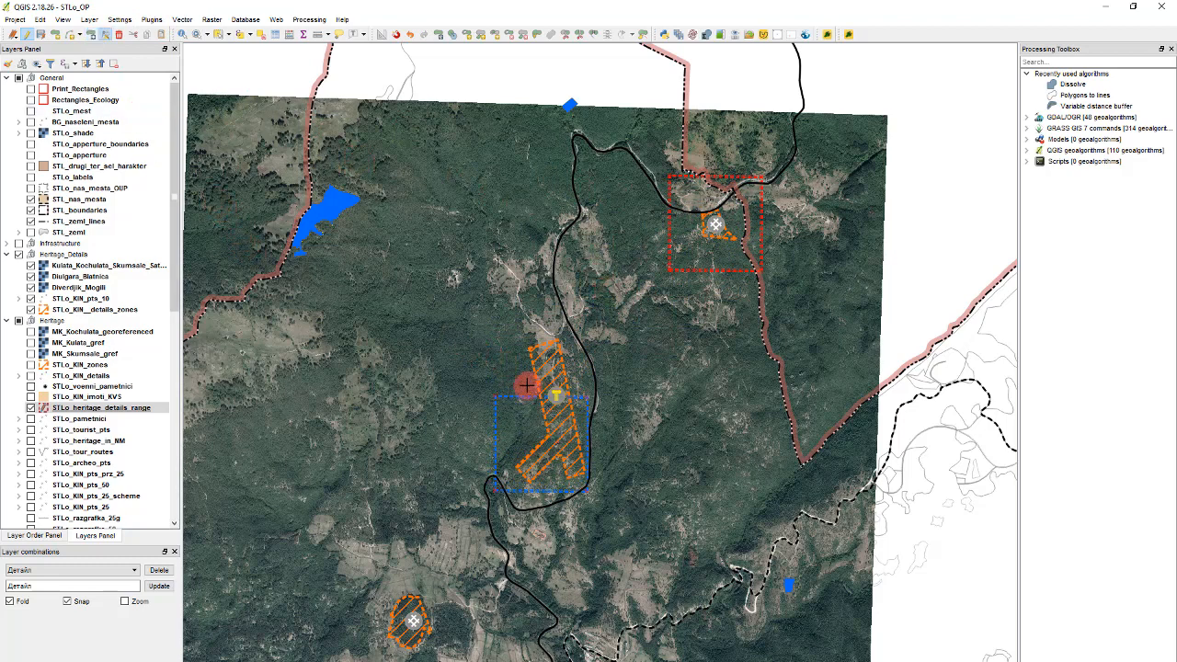
Enlarge the copied rectangle around the elongated hatched zone by moving its northern corners north and its eastern corners east
{"action": "left_click", "coordinate": [500, 398]}
{"action": "left_click_drag", "start_coordinate": [499, 398], "coordinate": [494, 328]}
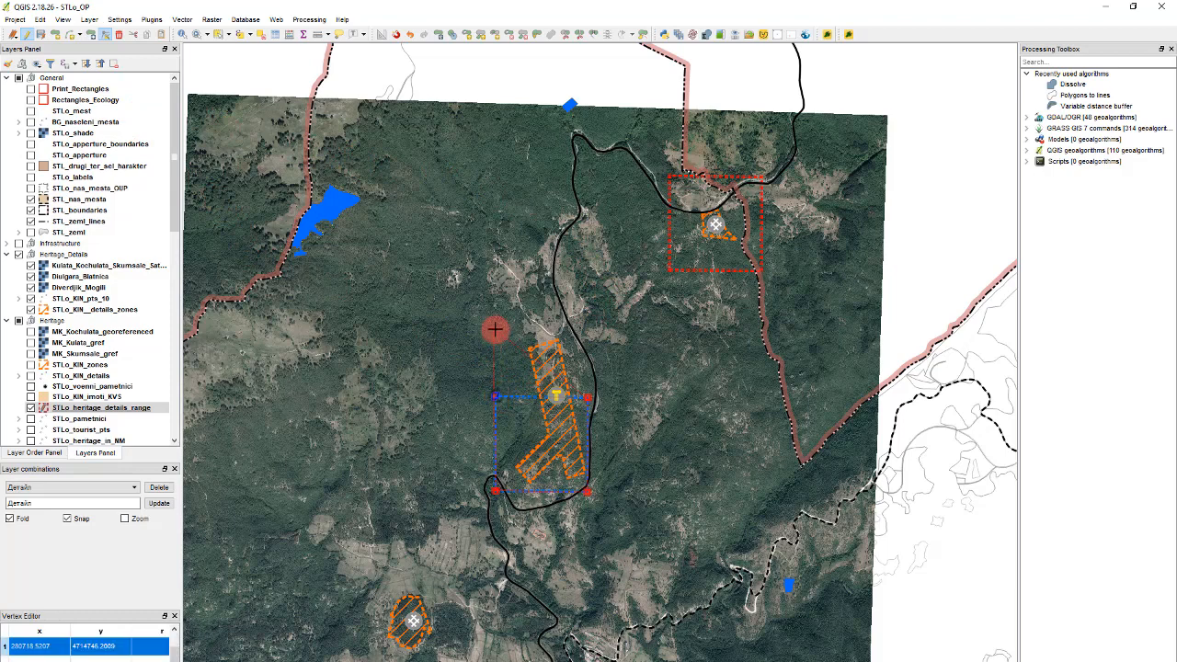
{"action": "left_click_drag", "start_coordinate": [589, 398], "coordinate": [637, 328]}
{"action": "left_click_drag", "start_coordinate": [602, 490], "coordinate": [648, 486]}
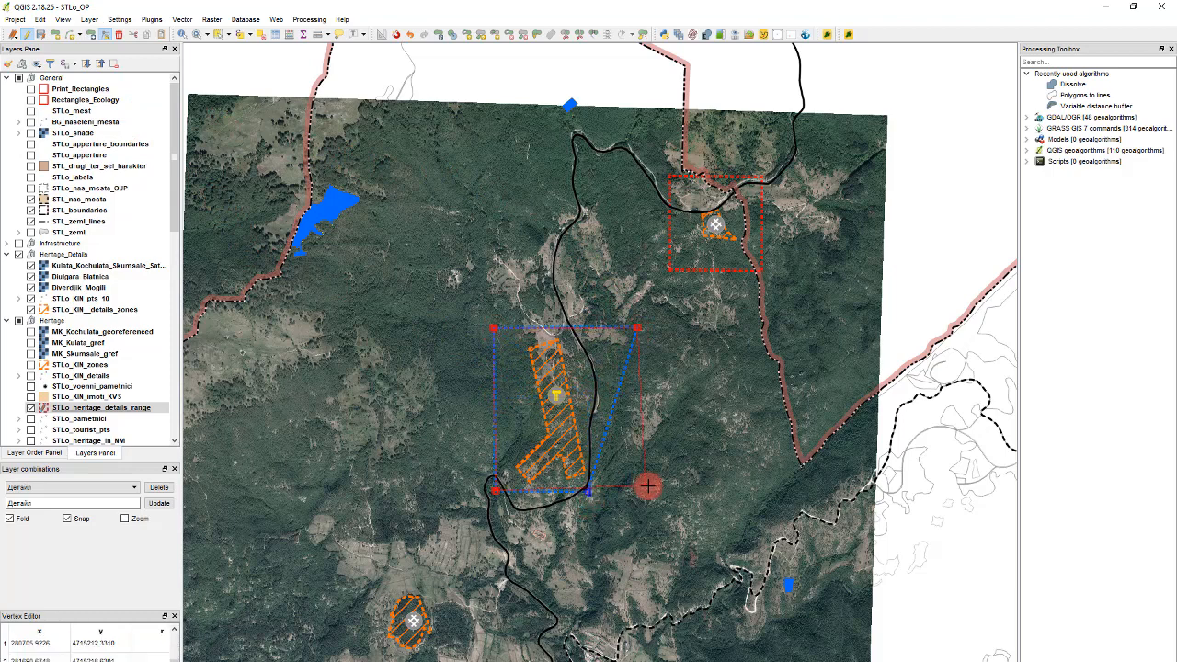
Straighten the enlarged rectangle around the elongated hatched zone by fine-tuning all four of its corners
{"action": "left_click", "coordinate": [638, 329]}
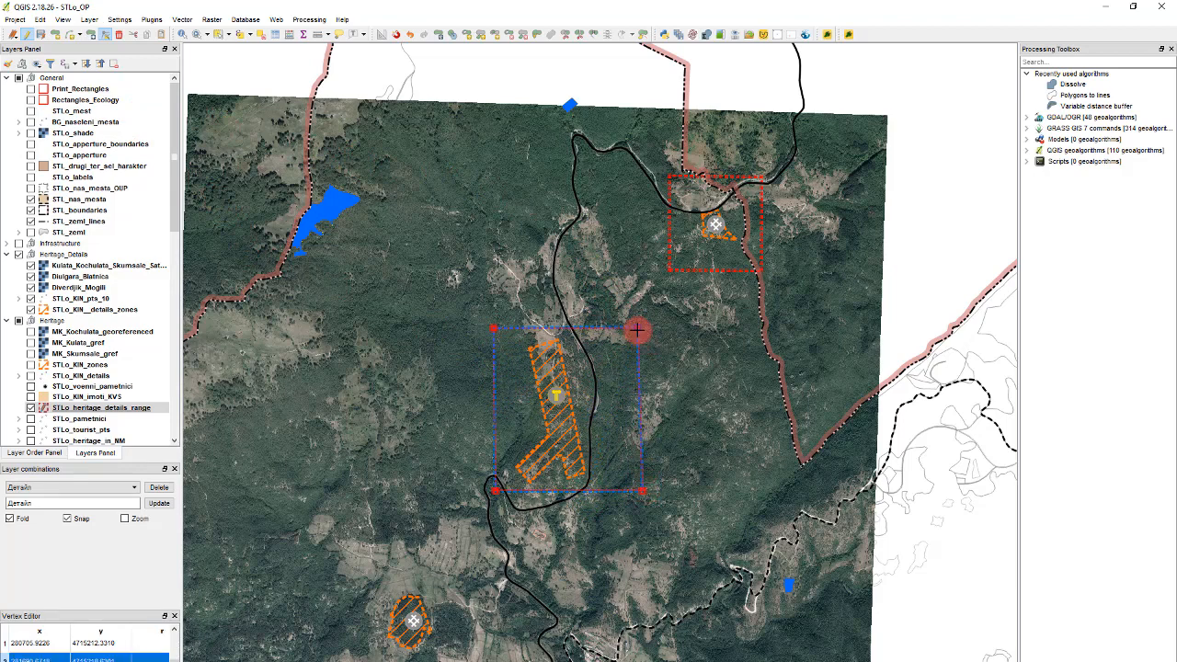
{"action": "left_click_drag", "start_coordinate": [638, 332], "coordinate": [639, 330]}
{"action": "left_click_drag", "start_coordinate": [492, 328], "coordinate": [494, 331]}
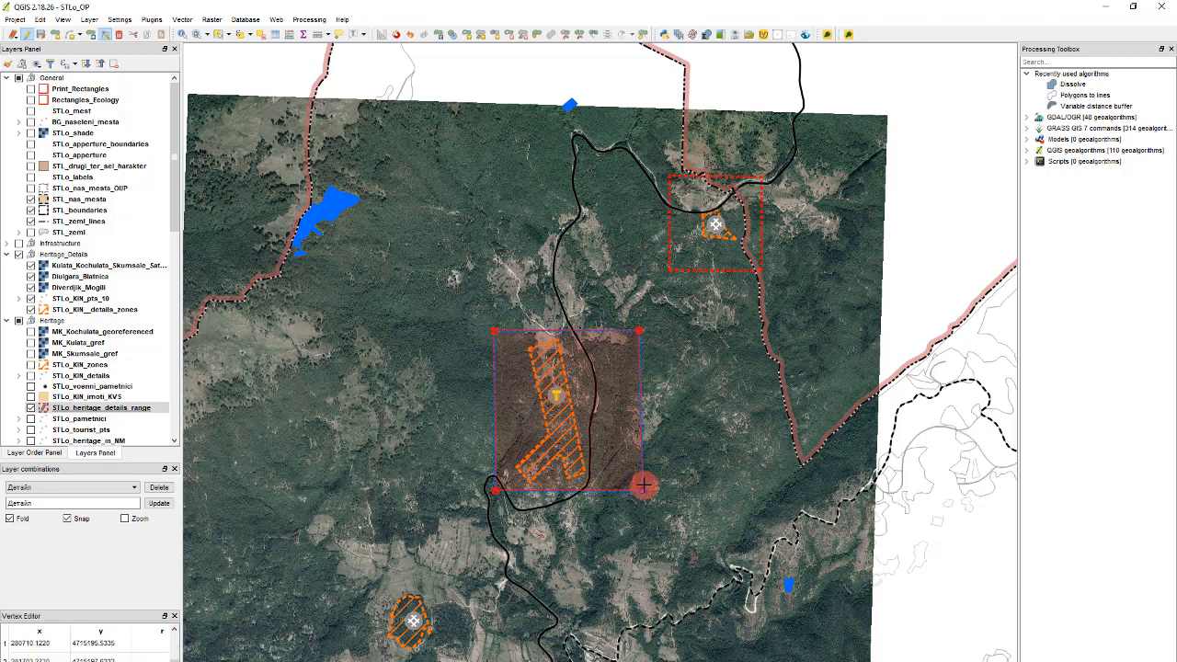
{"action": "left_click_drag", "start_coordinate": [643, 486], "coordinate": [644, 488]}
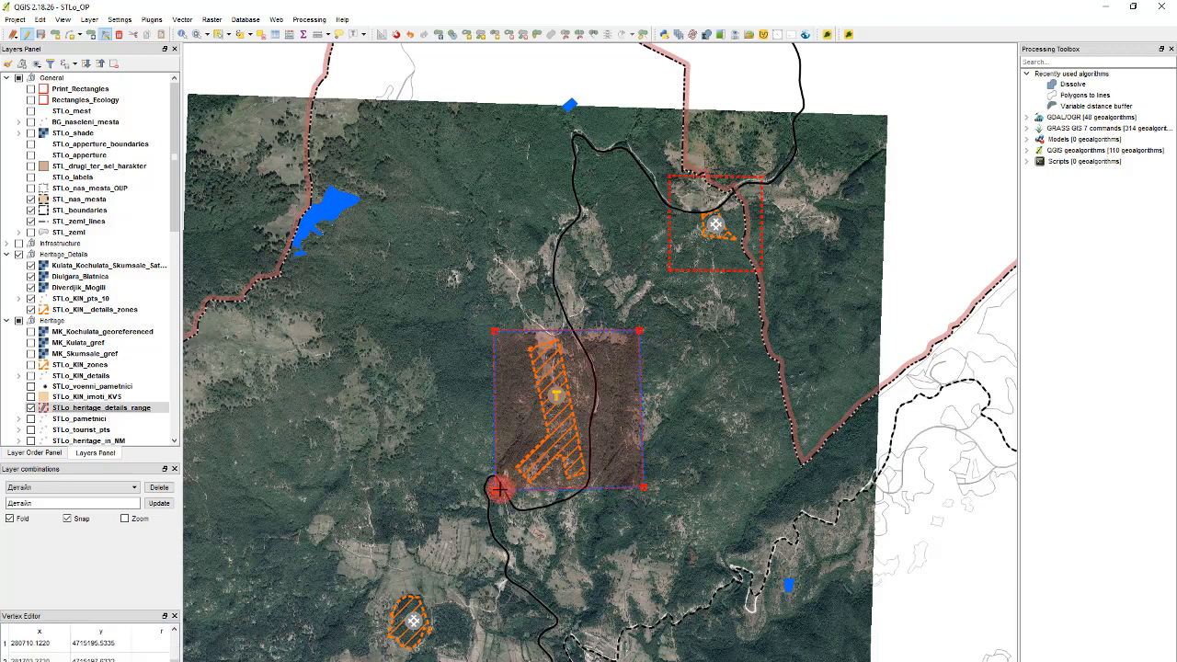
{"action": "left_click_drag", "start_coordinate": [497, 485], "coordinate": [495, 485]}
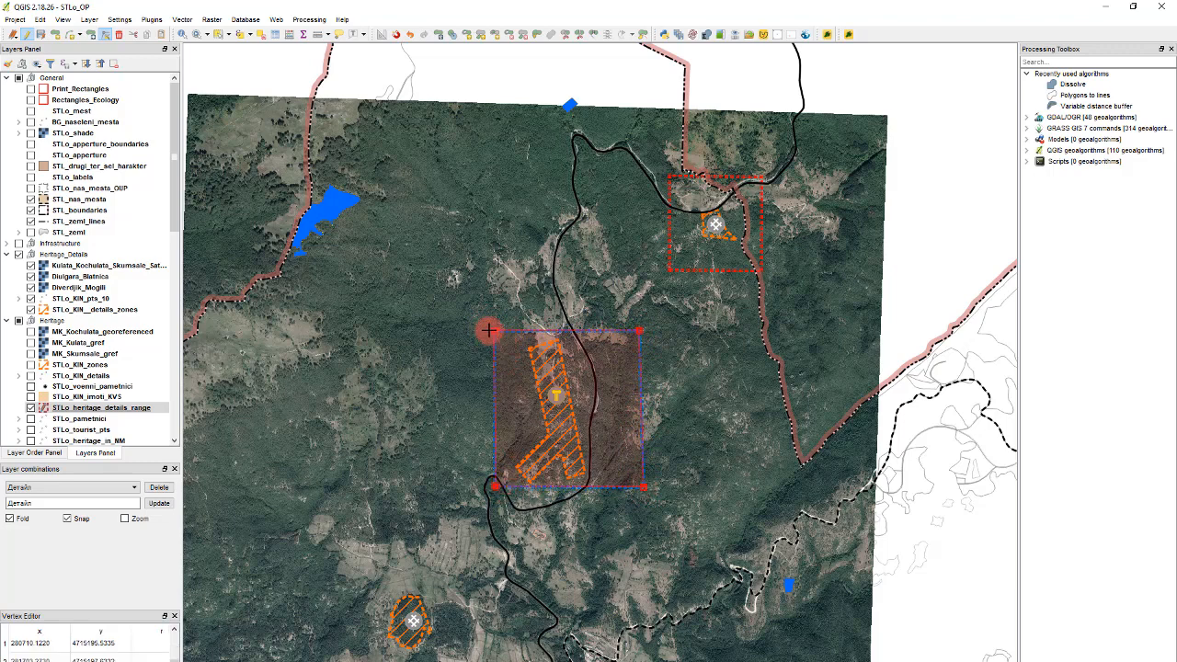
{"action": "left_click", "coordinate": [490, 330]}
{"action": "left_click_drag", "start_coordinate": [491, 329], "coordinate": [494, 331]}
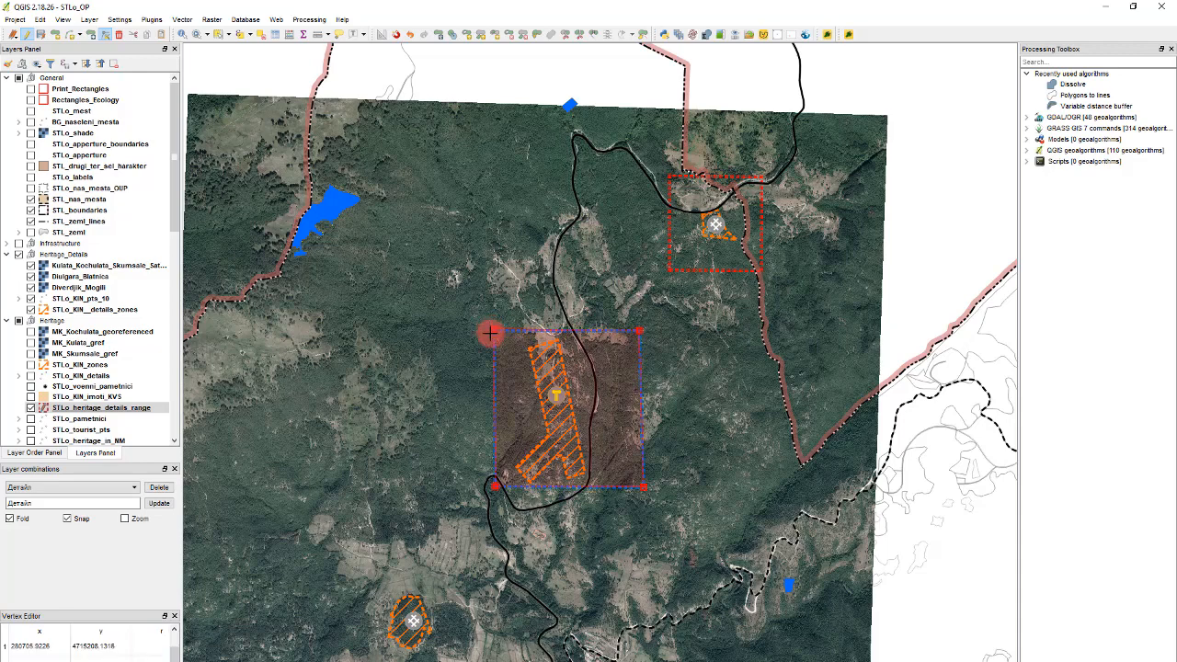
{"action": "left_click", "coordinate": [638, 329]}
{"action": "left_click_drag", "start_coordinate": [639, 329], "coordinate": [639, 327]}
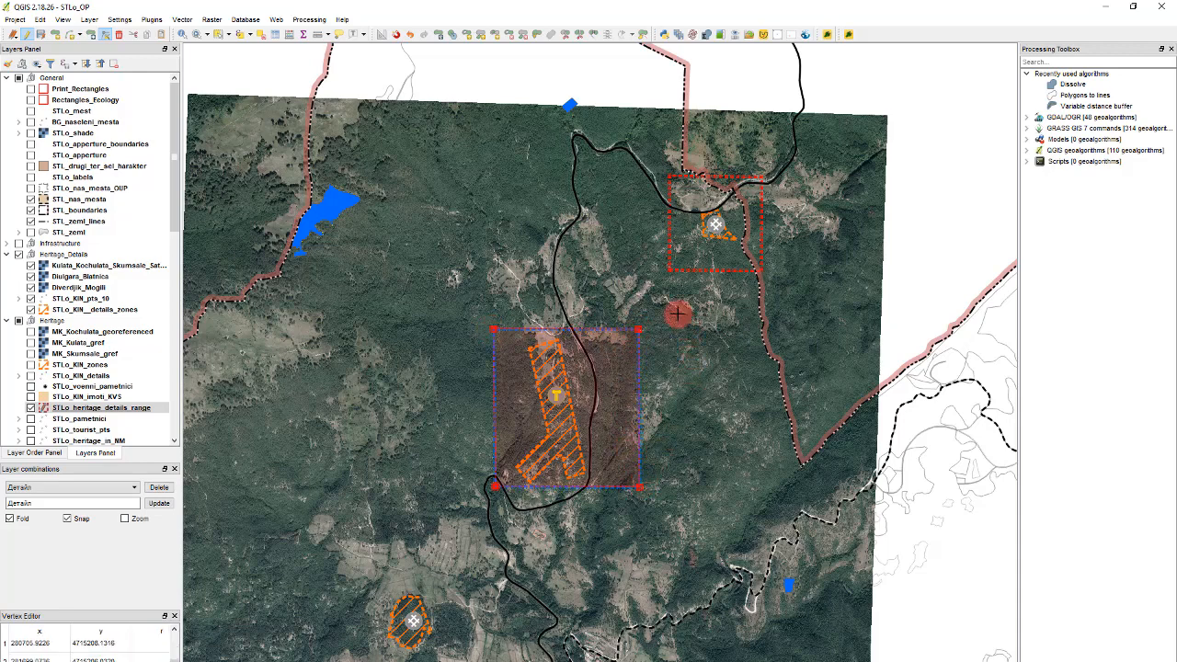
{"action": "scroll", "coordinate": [678, 265], "scroll_direction": "down", "scroll_amount": 1}
{"action": "scroll", "coordinate": [535, 455], "scroll_direction": "up", "scroll_amount": 1}
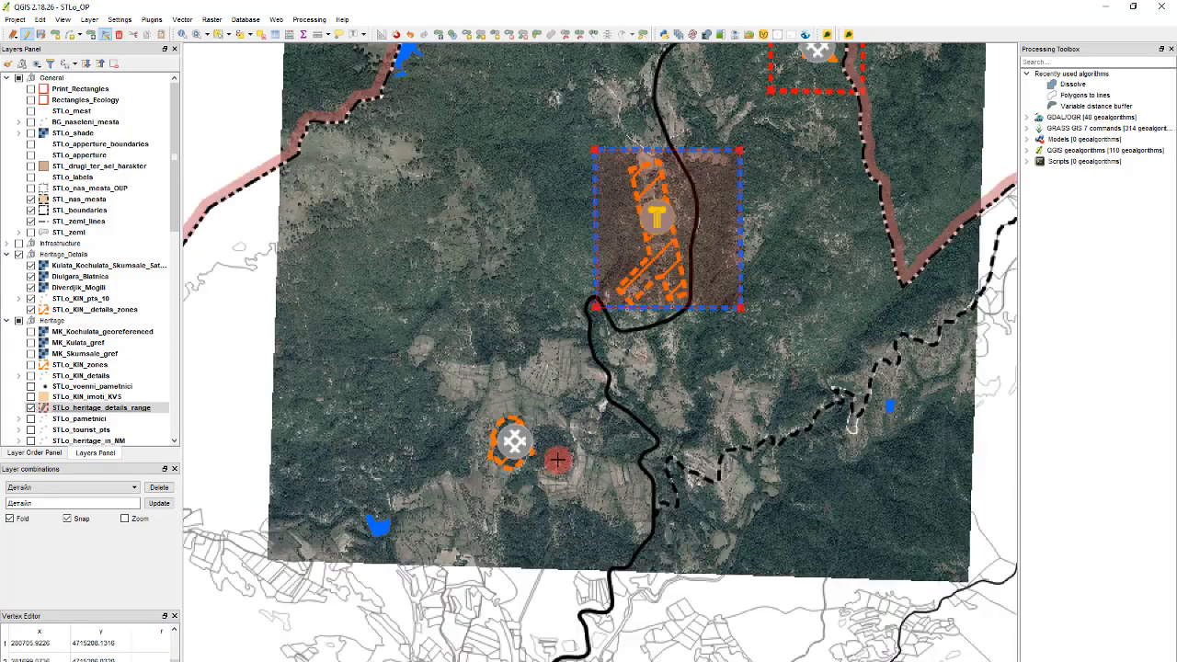
Duplicate the northeastern site's rectangle within the layer and move the copy over the round hatched site in the southwest
{"action": "scroll", "coordinate": [578, 339], "scroll_direction": "down", "scroll_amount": 1}
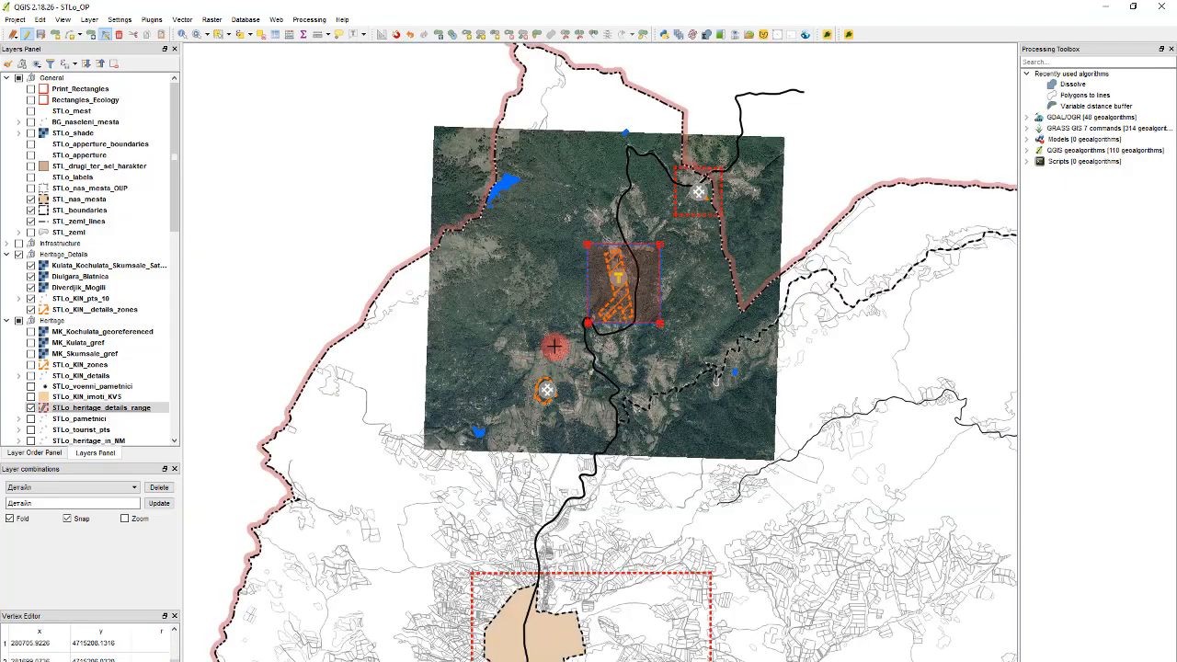
{"action": "key", "text": "s"}
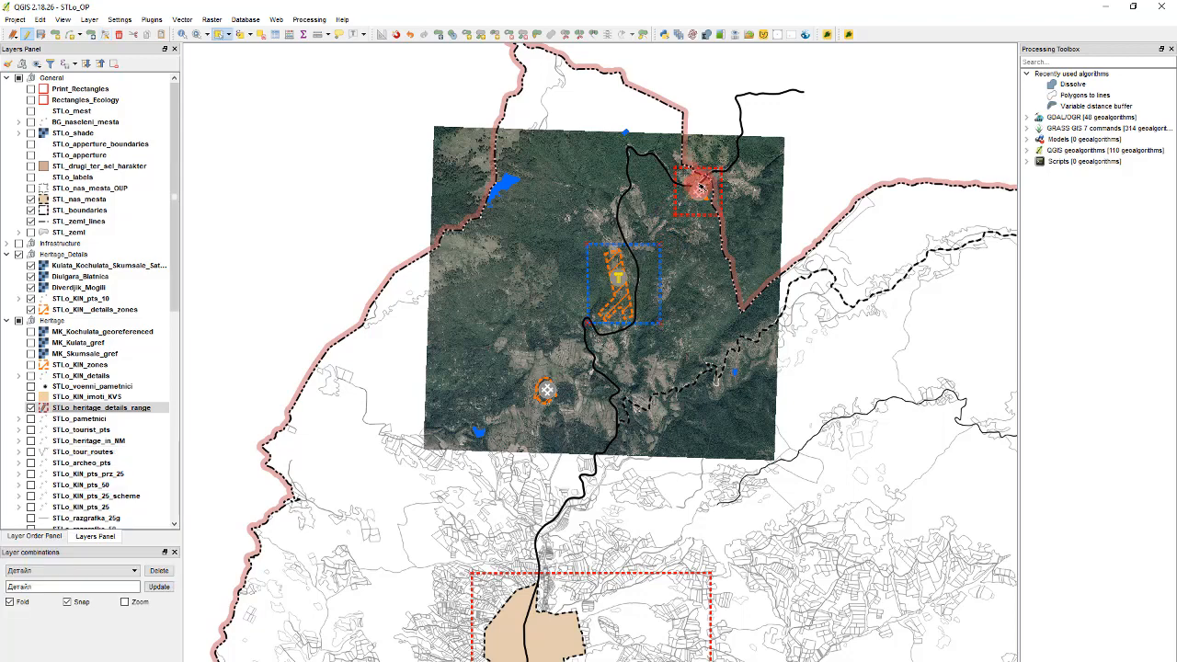
{"action": "key", "text": "ctrl+v"}
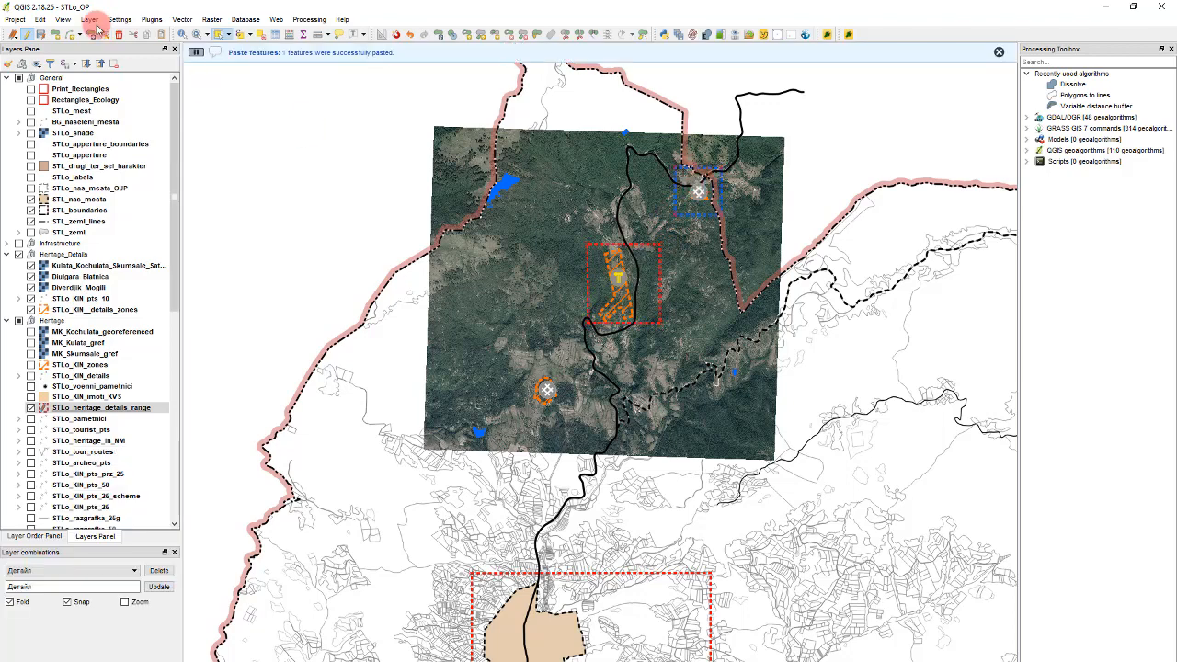
{"action": "left_click", "coordinate": [92, 34]}
{"action": "left_click_drag", "start_coordinate": [699, 190], "coordinate": [543, 390]}
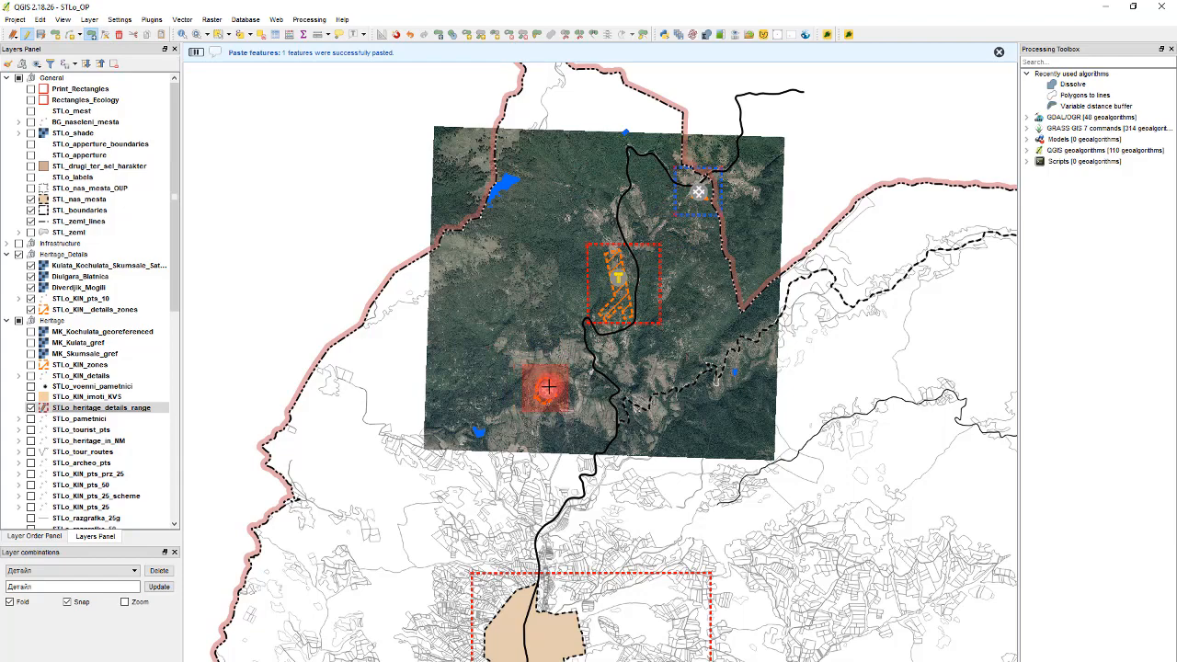
{"action": "scroll", "coordinate": [553, 393], "scroll_direction": "up", "scroll_amount": 2}
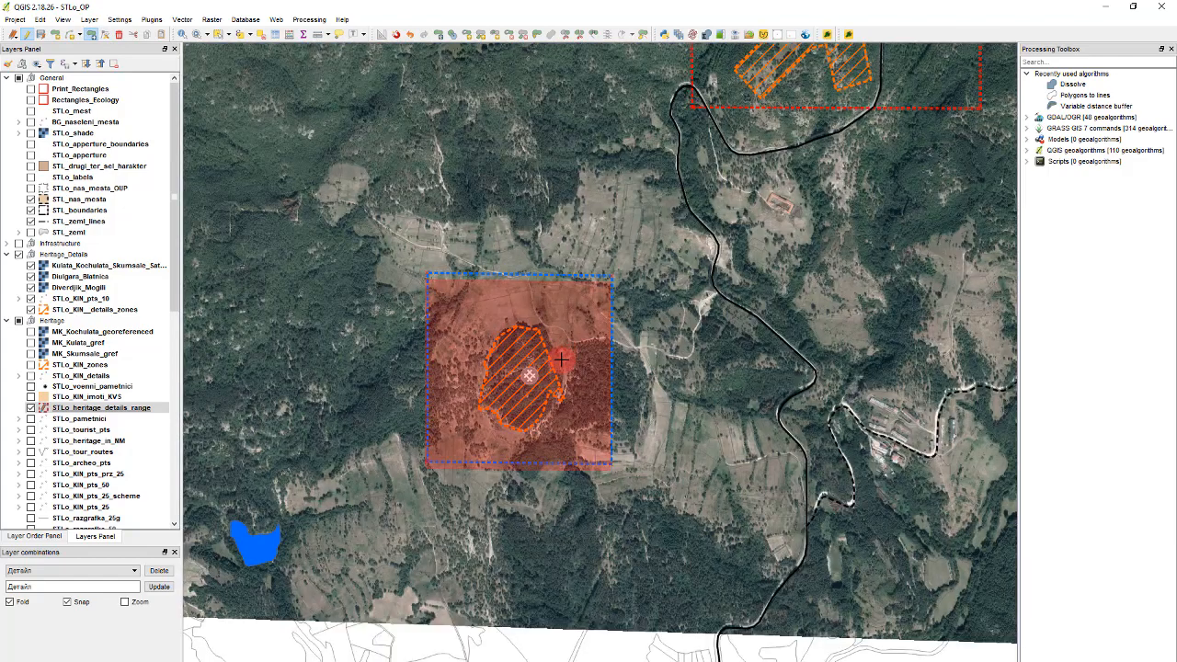
{"action": "scroll", "coordinate": [498, 383], "scroll_direction": "down", "scroll_amount": 1}
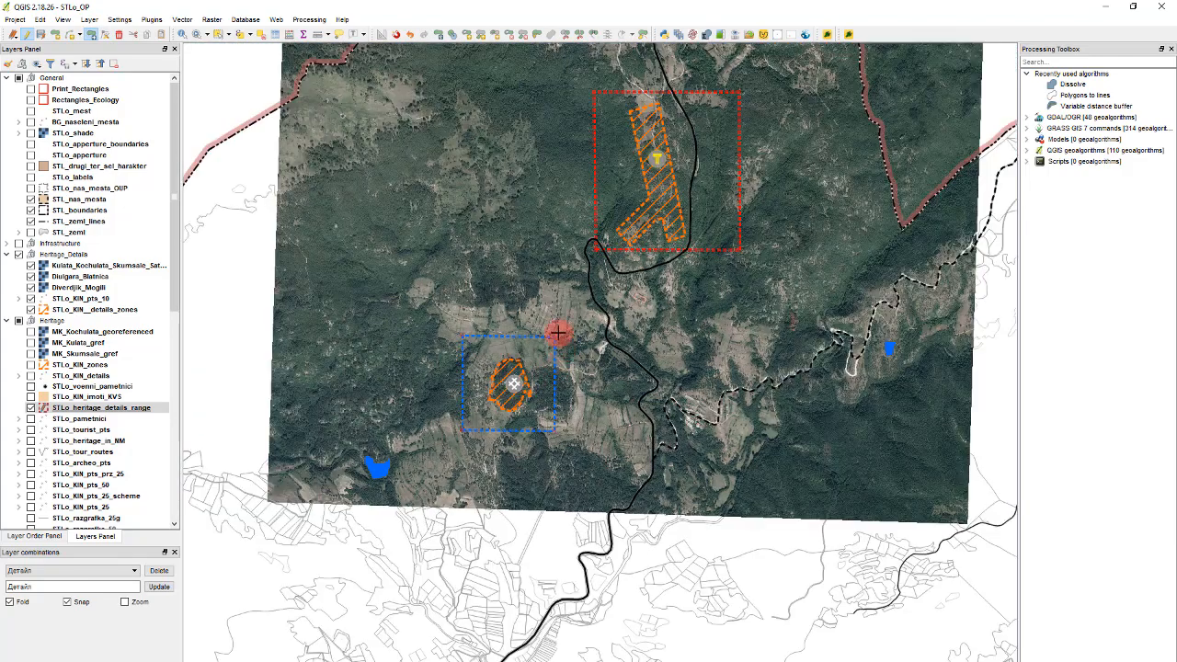
Save the rectangle edits, end editing of STLo_heritage_details_range and clear the selection
{"action": "left_click", "coordinate": [28, 35]}
{"action": "left_click", "coordinate": [591, 380]}
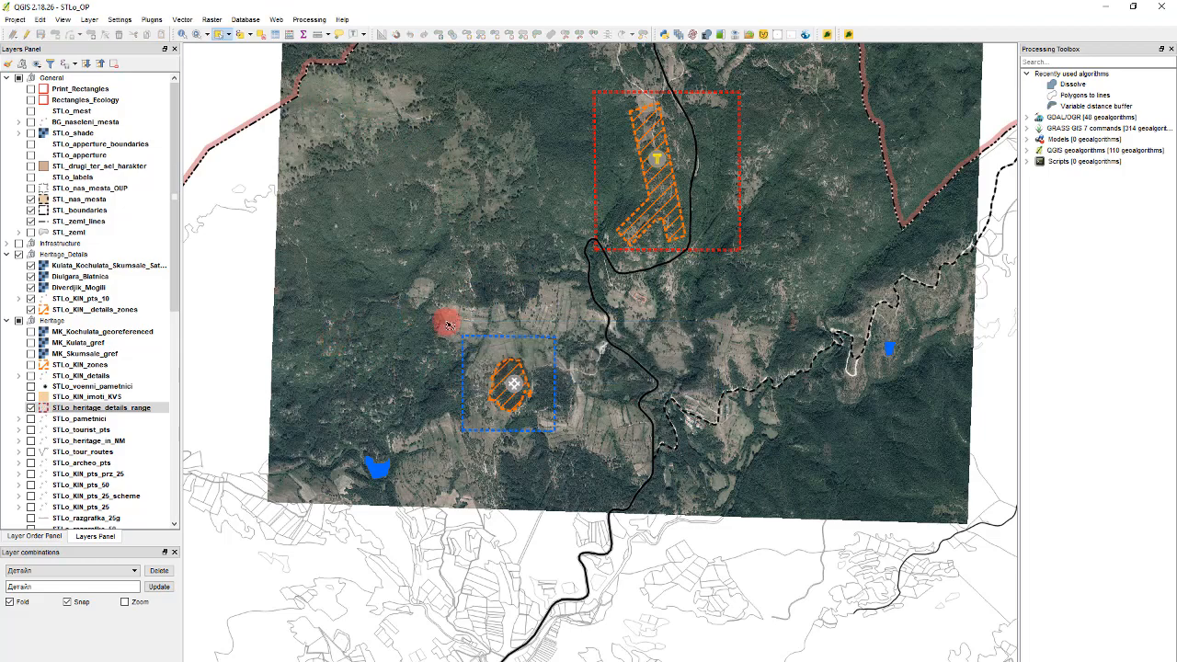
{"action": "scroll", "coordinate": [401, 343], "scroll_direction": "down", "scroll_amount": 1}
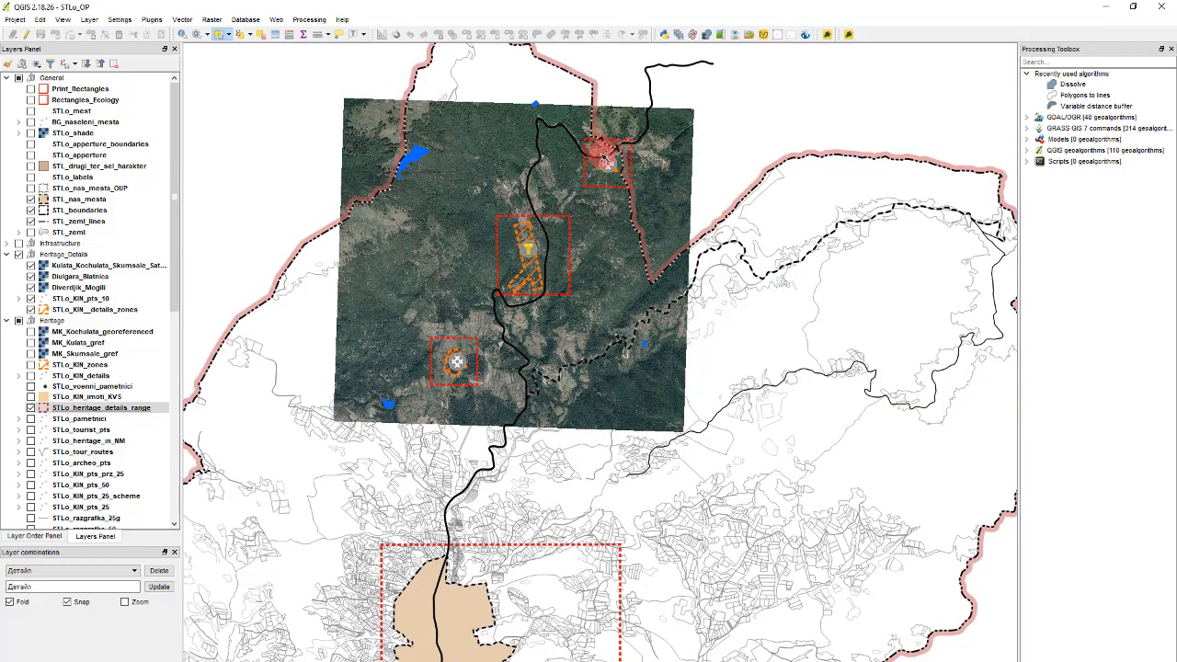
Duplicate the print composer "1 - КИН детайли" under the title "1 - КИН детайли_ОУП"
{"action": "left_click", "coordinate": [15, 20]}
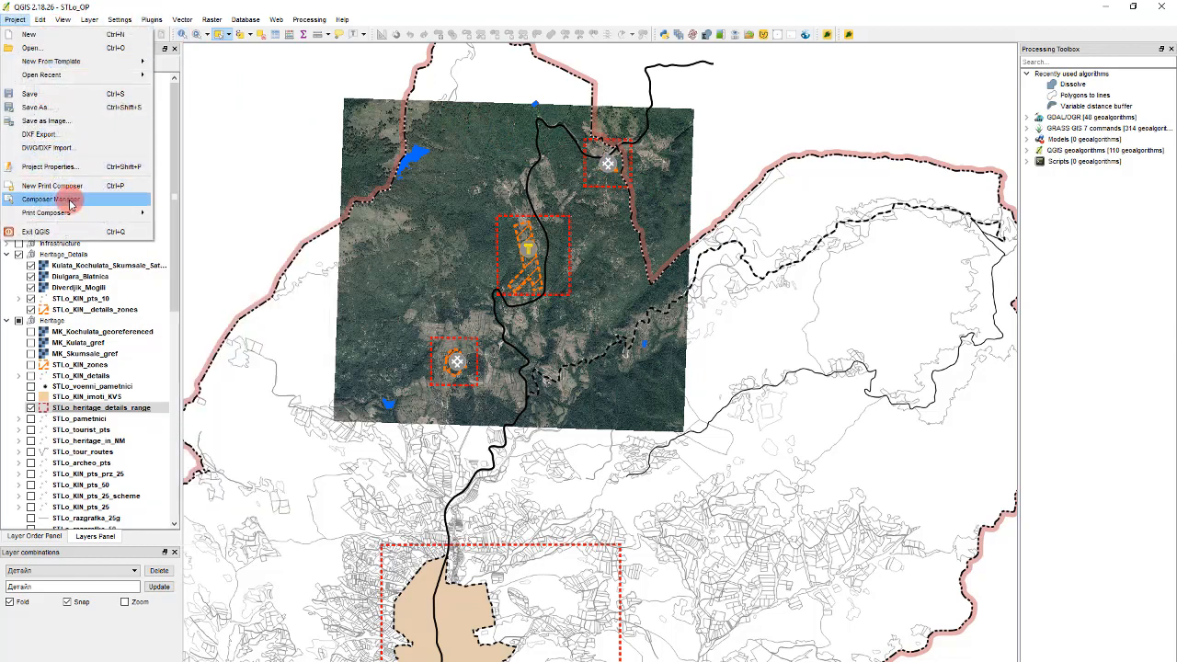
{"action": "left_click", "coordinate": [70, 204]}
{"action": "left_click", "coordinate": [563, 335]}
{"action": "scroll", "coordinate": [562, 335], "scroll_direction": "down", "scroll_amount": 1}
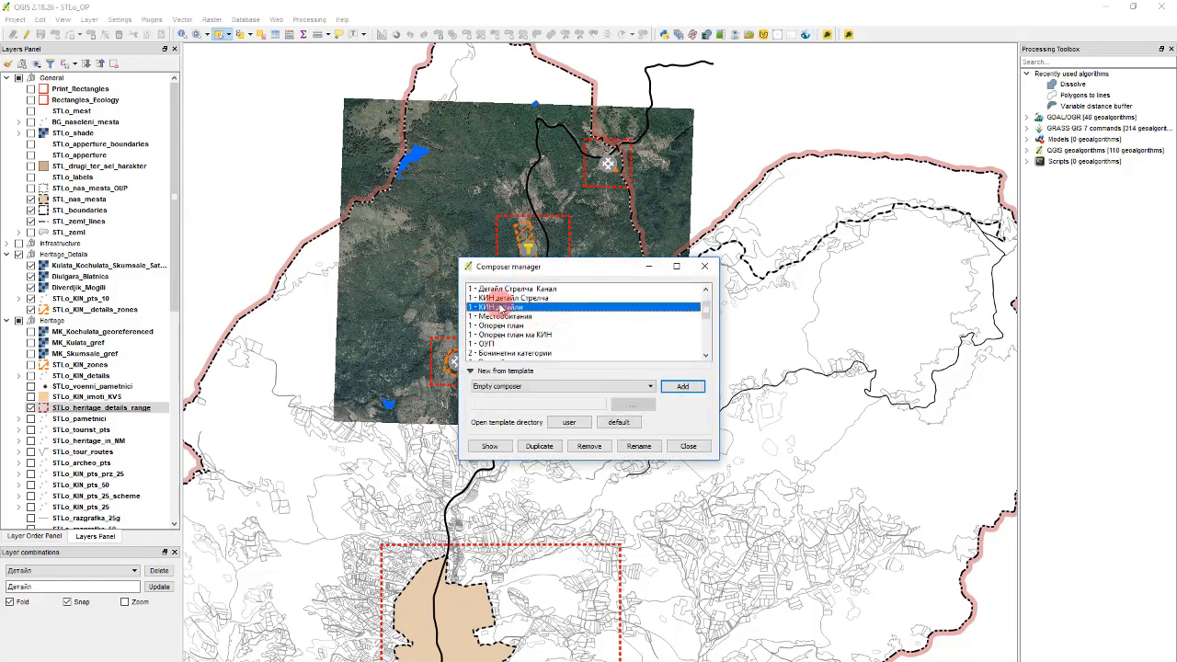
{"action": "left_click", "coordinate": [540, 446]}
{"action": "left_click_drag", "start_coordinate": [583, 366], "coordinate": [549, 366]}
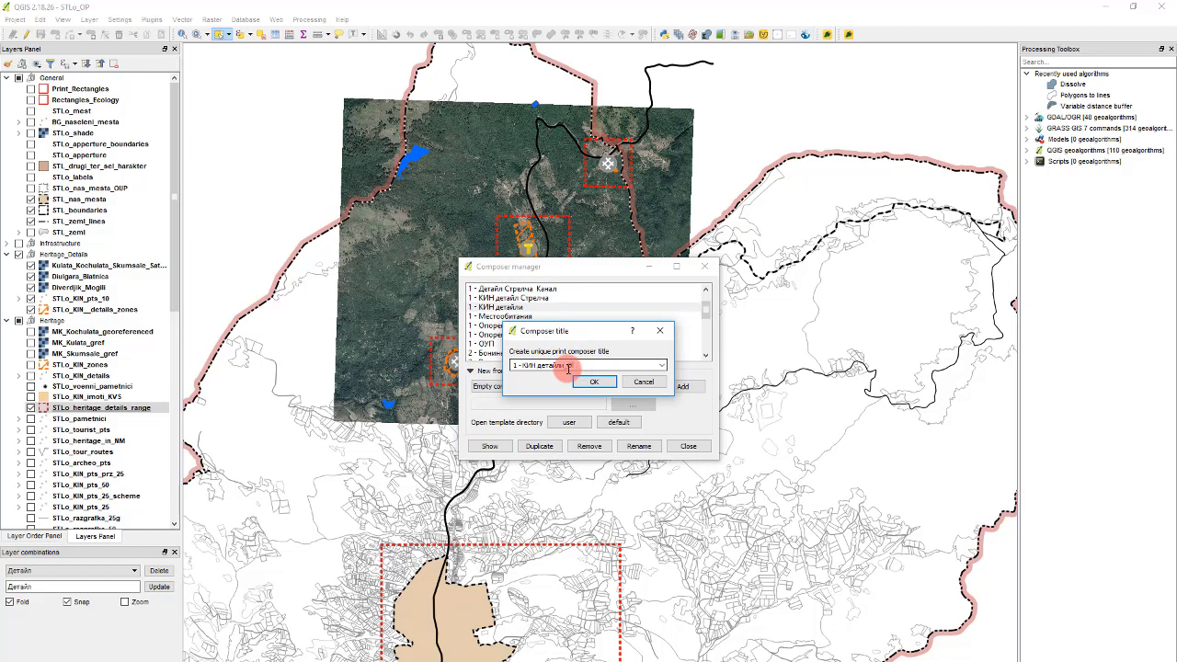
{"action": "key", "text": "Return"}
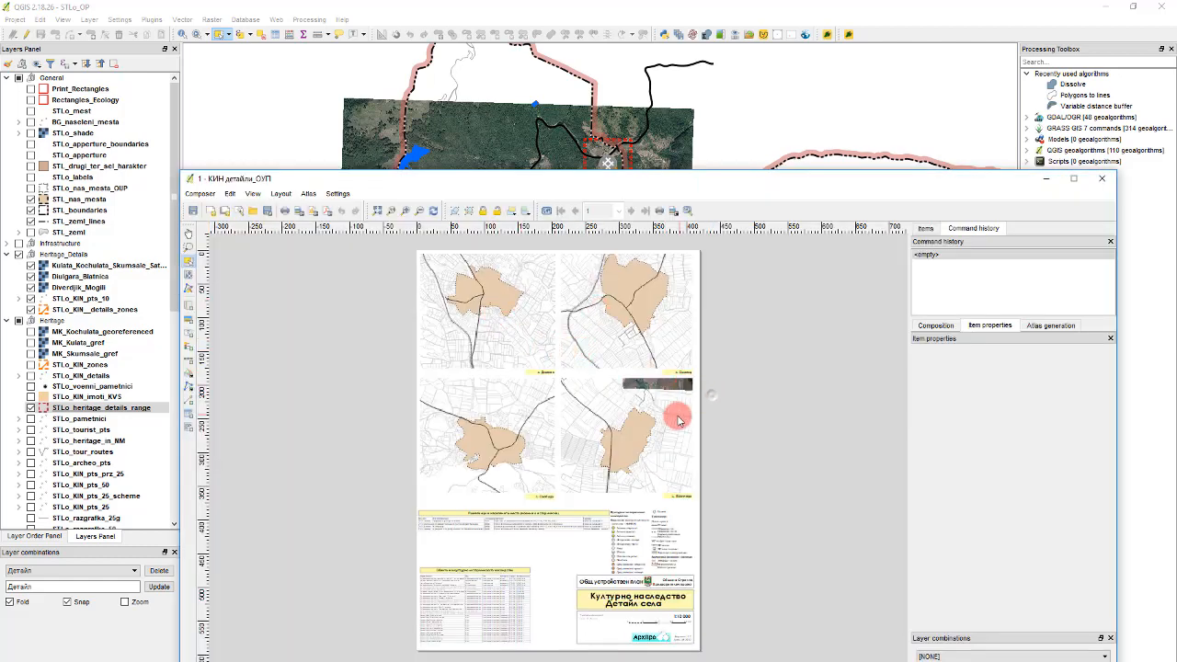
Examine the village maps, the monuments table and the legend in the duplicated print layout
{"action": "left_click", "coordinate": [675, 413]}
{"action": "scroll", "coordinate": [551, 473], "scroll_direction": "up", "scroll_amount": 1}
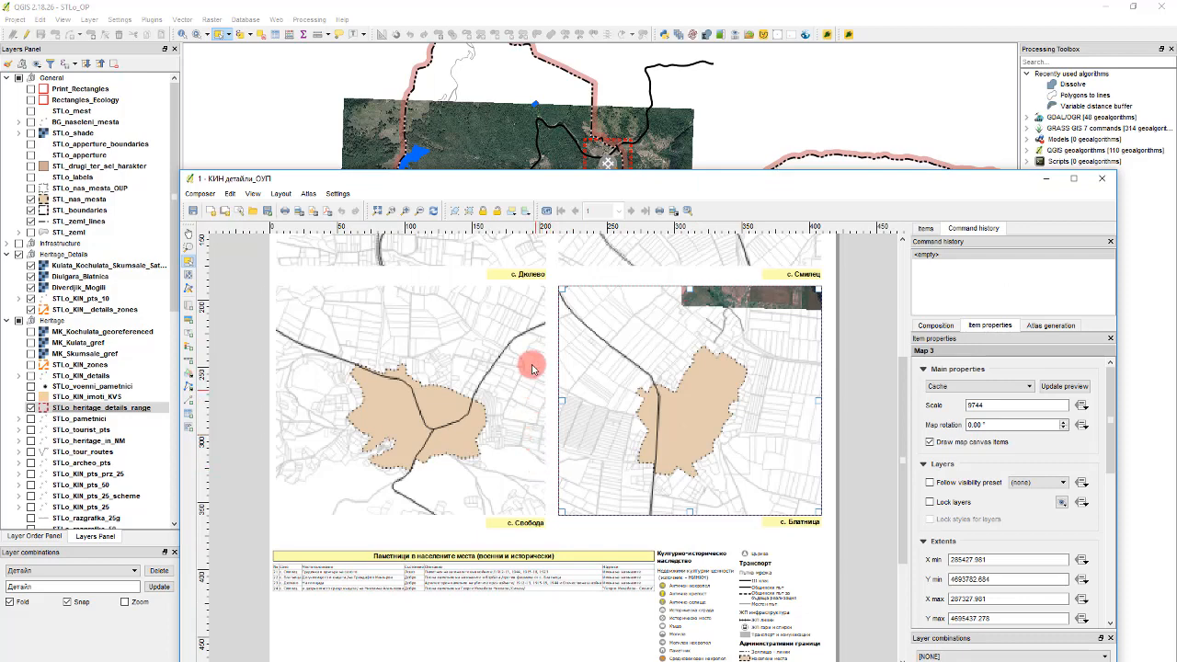
{"action": "scroll", "coordinate": [529, 395], "scroll_direction": "down", "scroll_amount": 1}
{"action": "scroll", "coordinate": [559, 518], "scroll_direction": "up", "scroll_amount": 2}
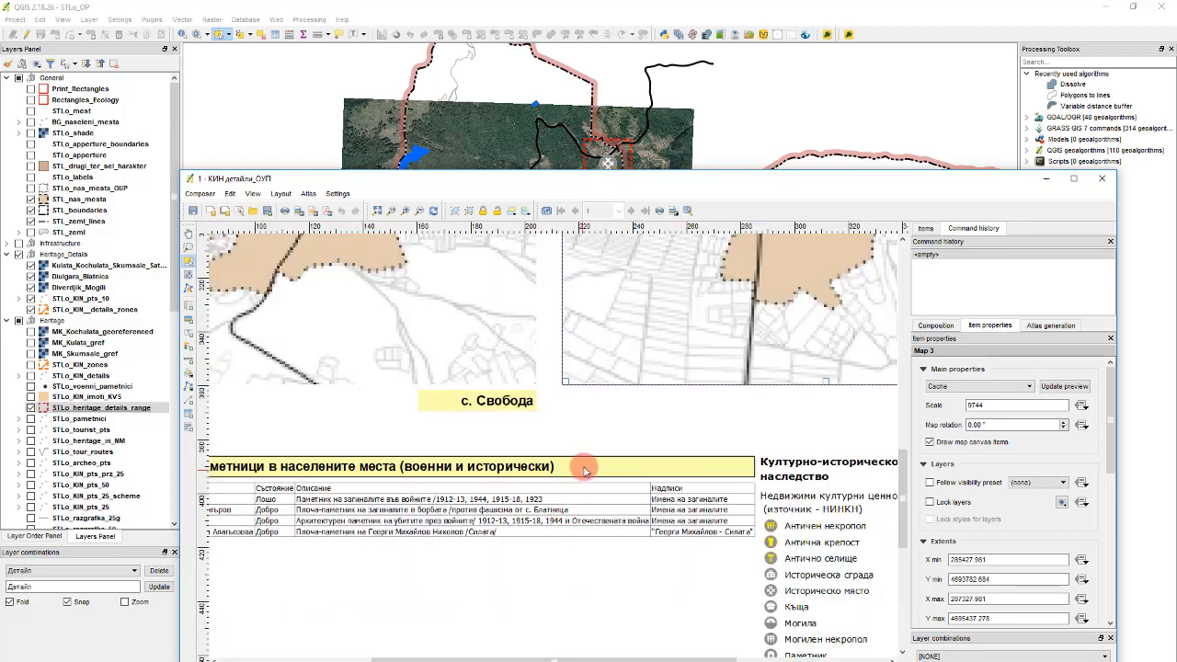
{"action": "scroll", "coordinate": [554, 495], "scroll_direction": "down", "scroll_amount": 1}
{"action": "left_click", "coordinate": [549, 492]}
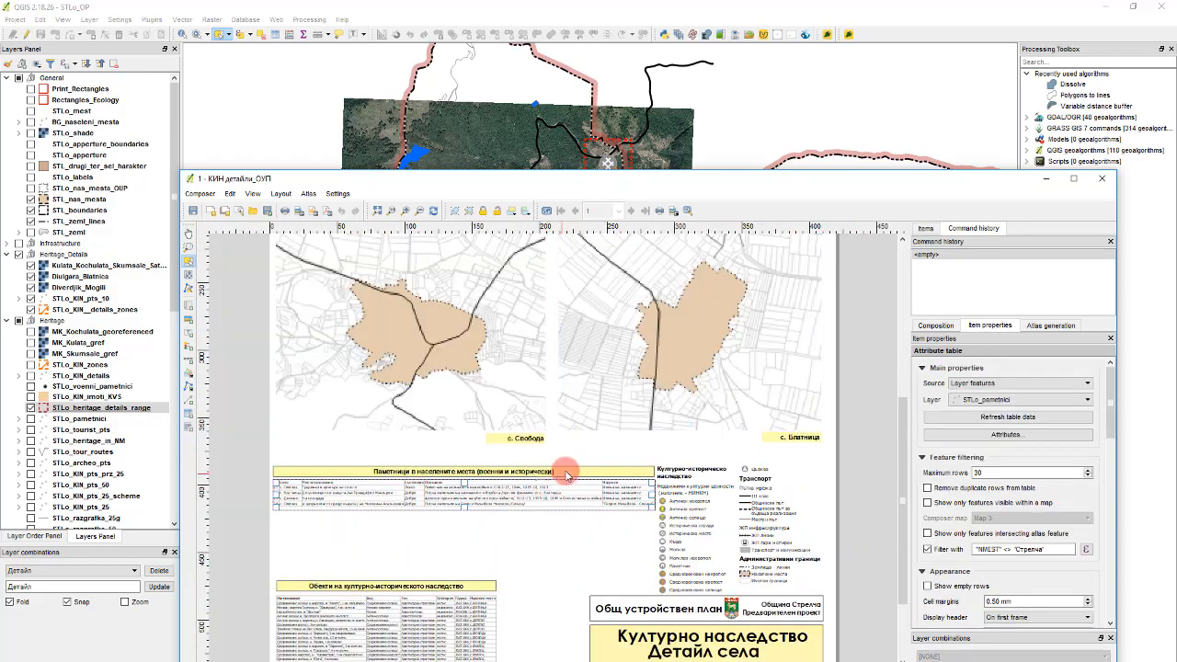
{"action": "scroll", "coordinate": [576, 461], "scroll_direction": "down", "scroll_amount": 1}
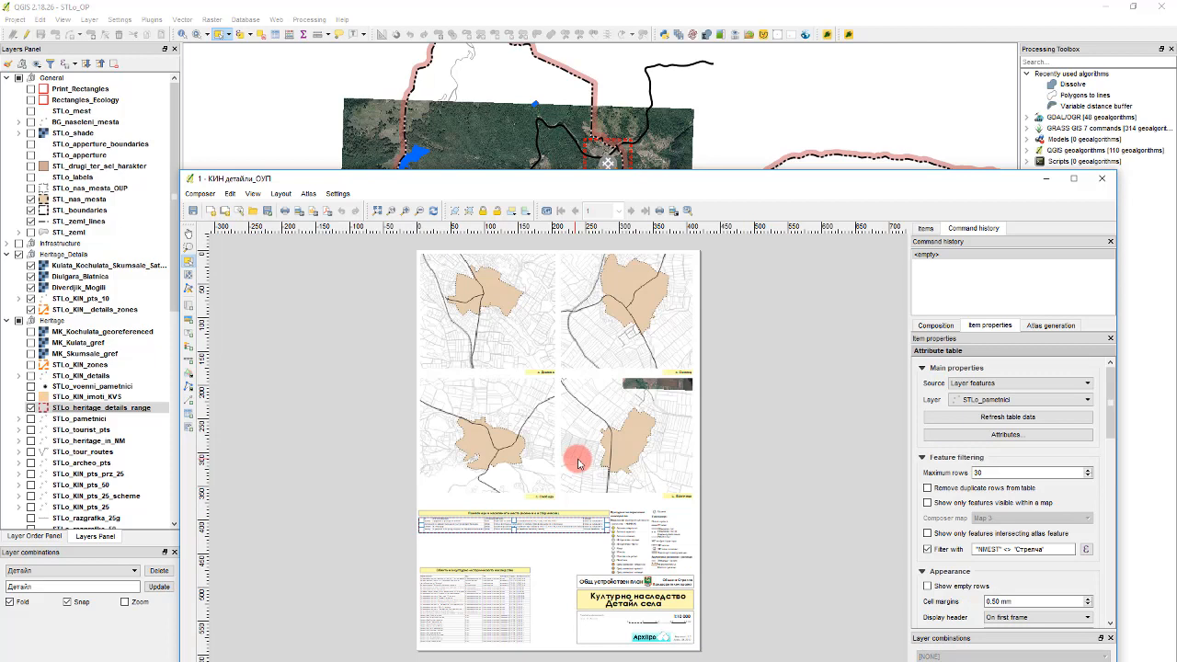
{"action": "left_click", "coordinate": [574, 384]}
{"action": "left_click", "coordinate": [878, 398]}
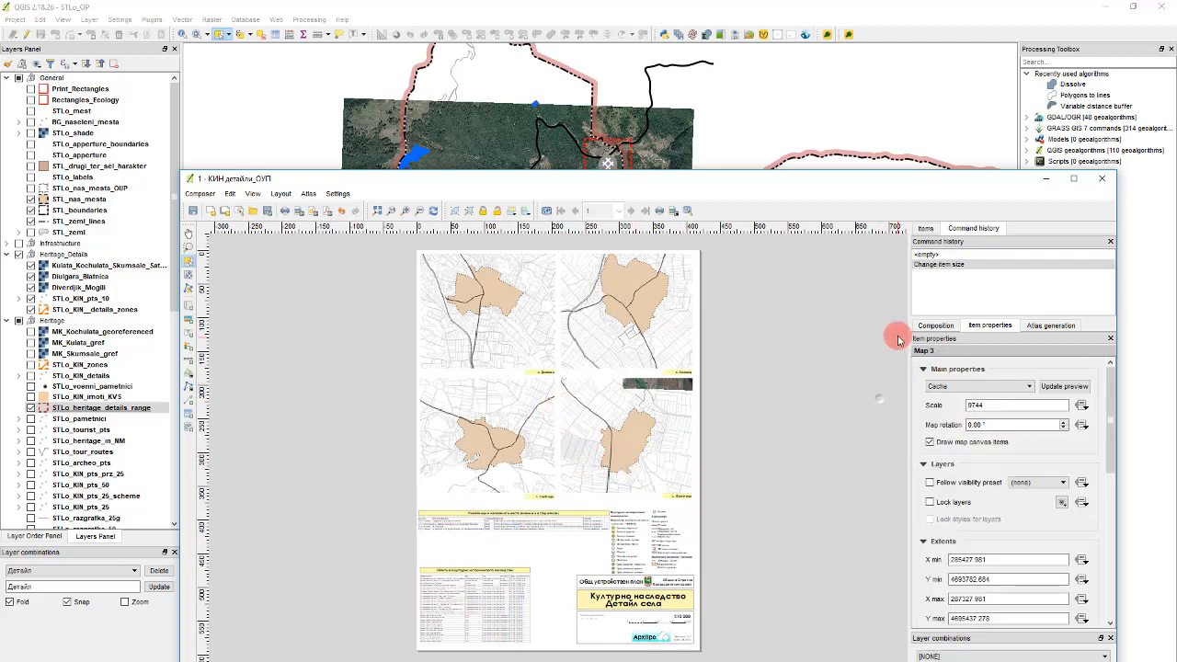
Set the atlas coverage layer to STLo_heritage_details_range
{"action": "left_click", "coordinate": [1032, 322]}
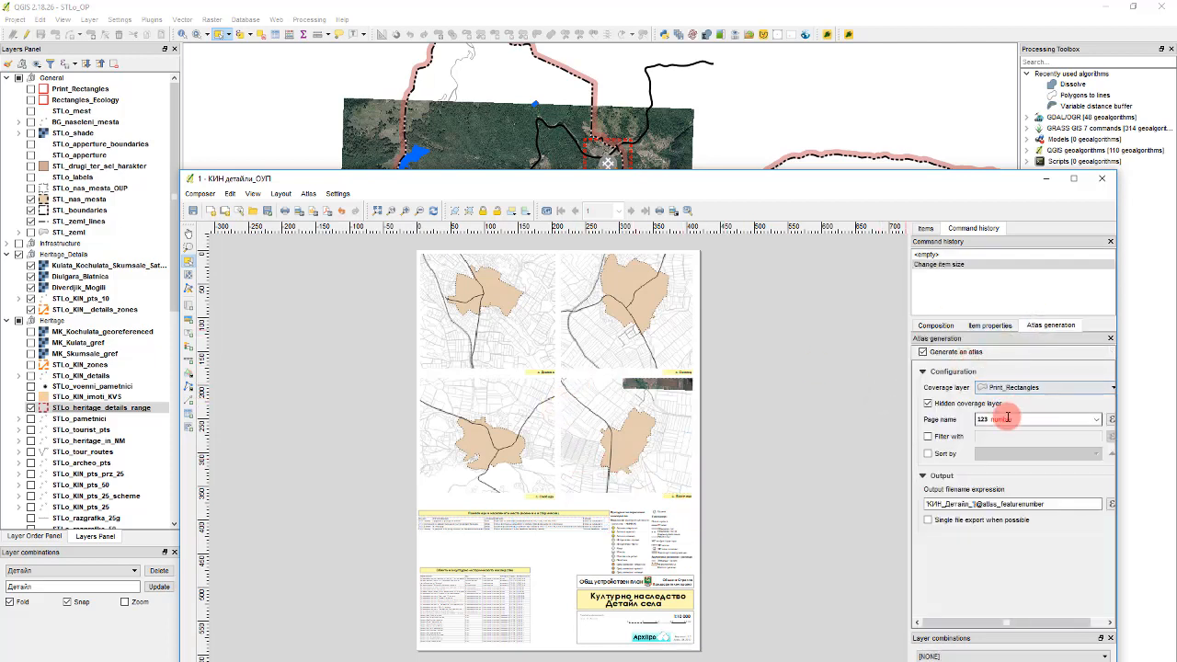
{"action": "left_click", "coordinate": [1016, 387]}
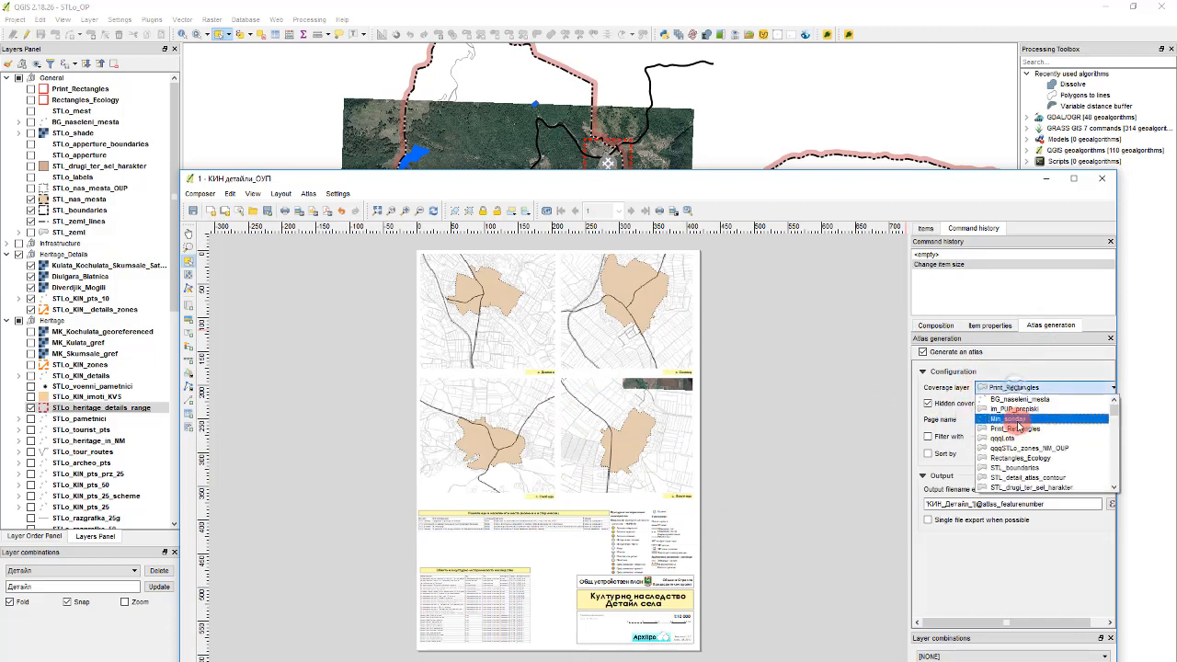
{"action": "left_click_drag", "start_coordinate": [1116, 414], "coordinate": [1107, 450]}
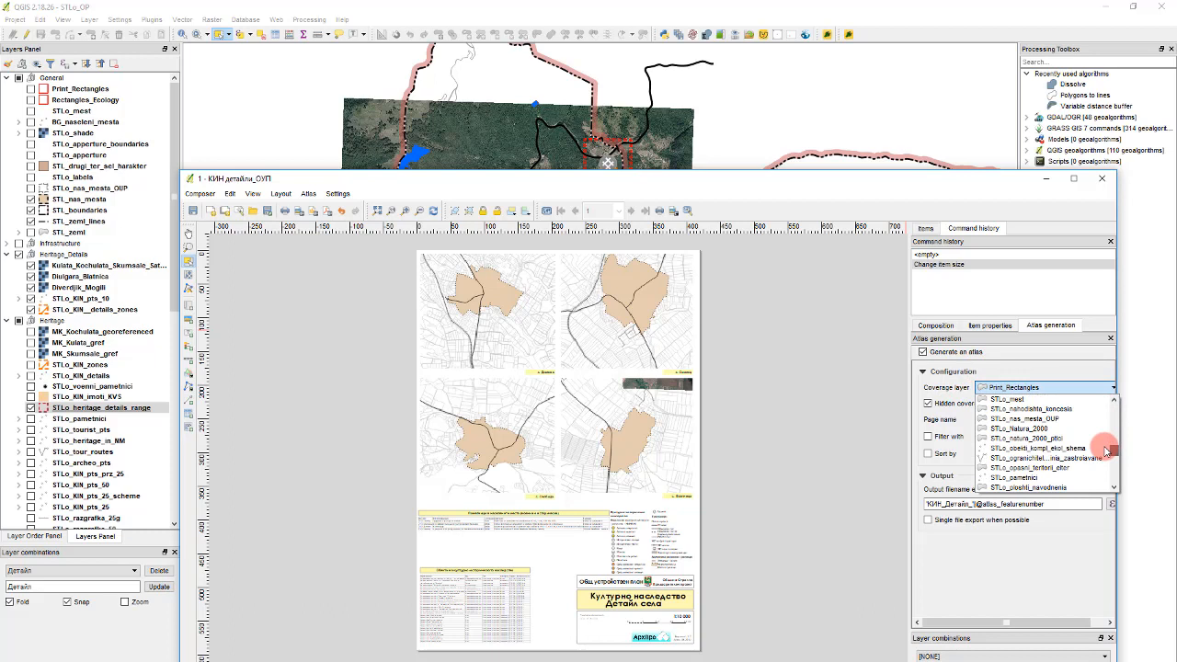
{"action": "left_click_drag", "start_coordinate": [1106, 451], "coordinate": [1122, 430]}
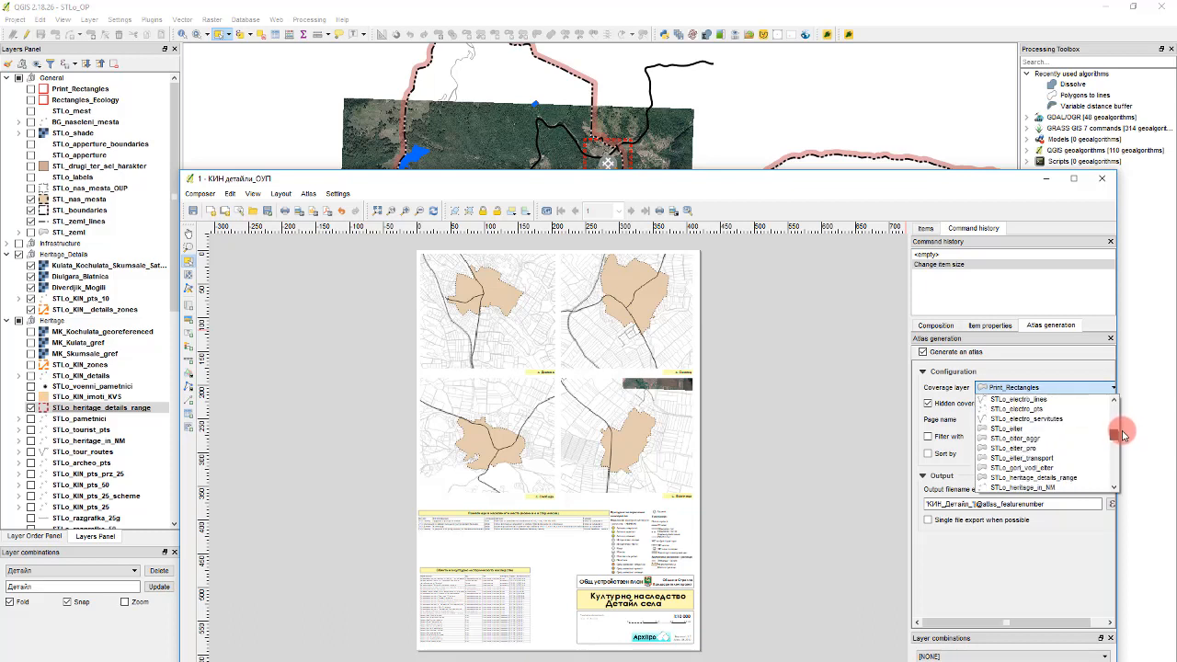
{"action": "left_click", "coordinate": [1067, 477]}
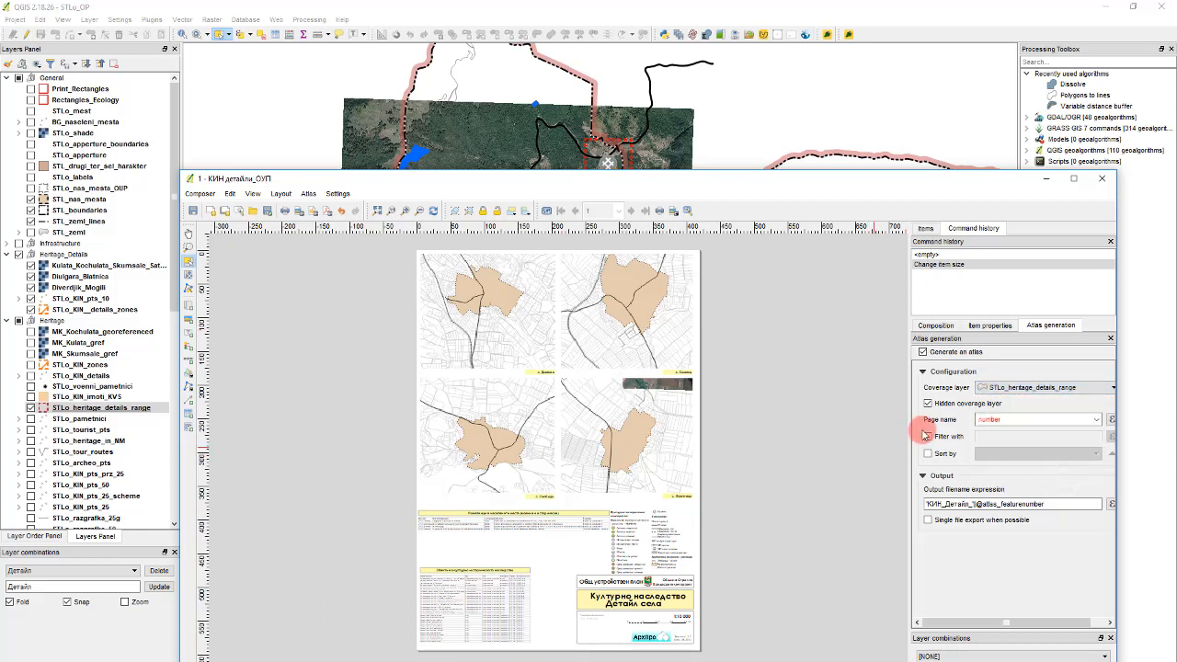
Set the atlas page name to the id field of the coverage layer
{"action": "left_click", "coordinate": [1095, 422]}
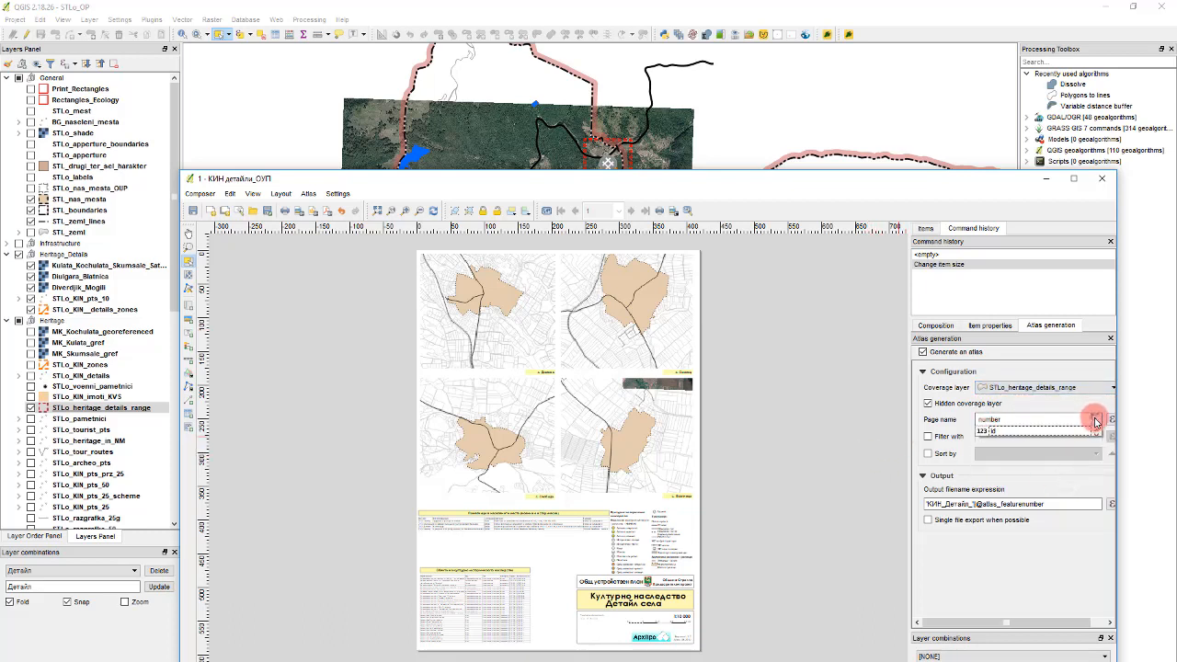
{"action": "left_click", "coordinate": [1095, 421]}
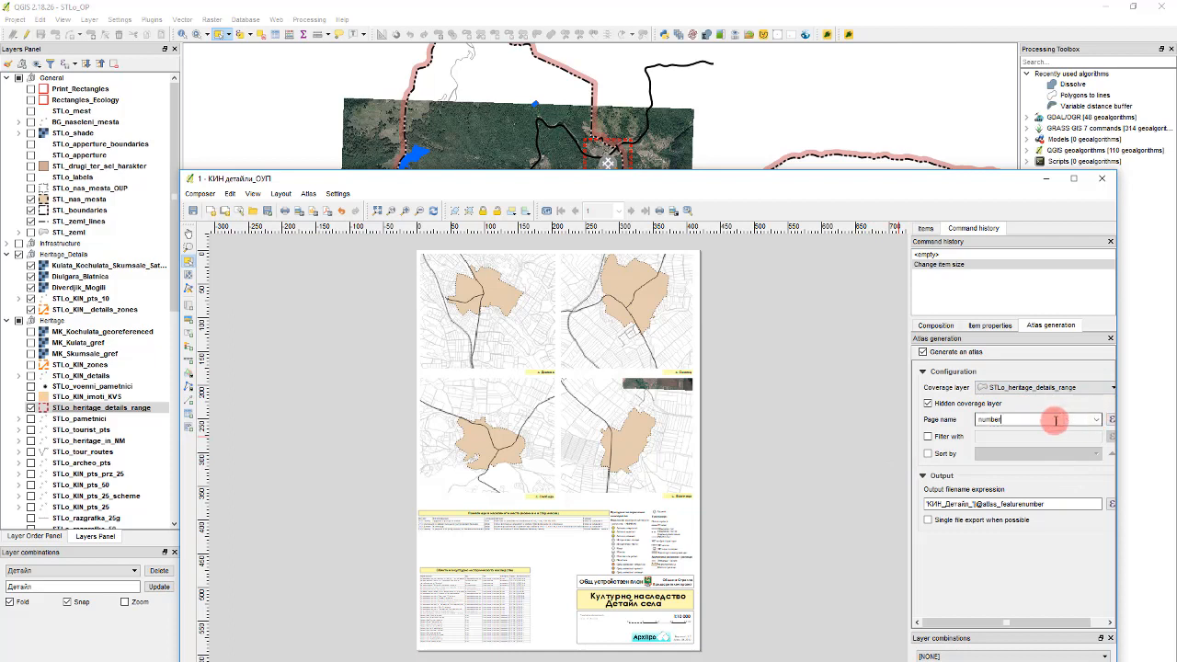
{"action": "left_click", "coordinate": [1095, 419]}
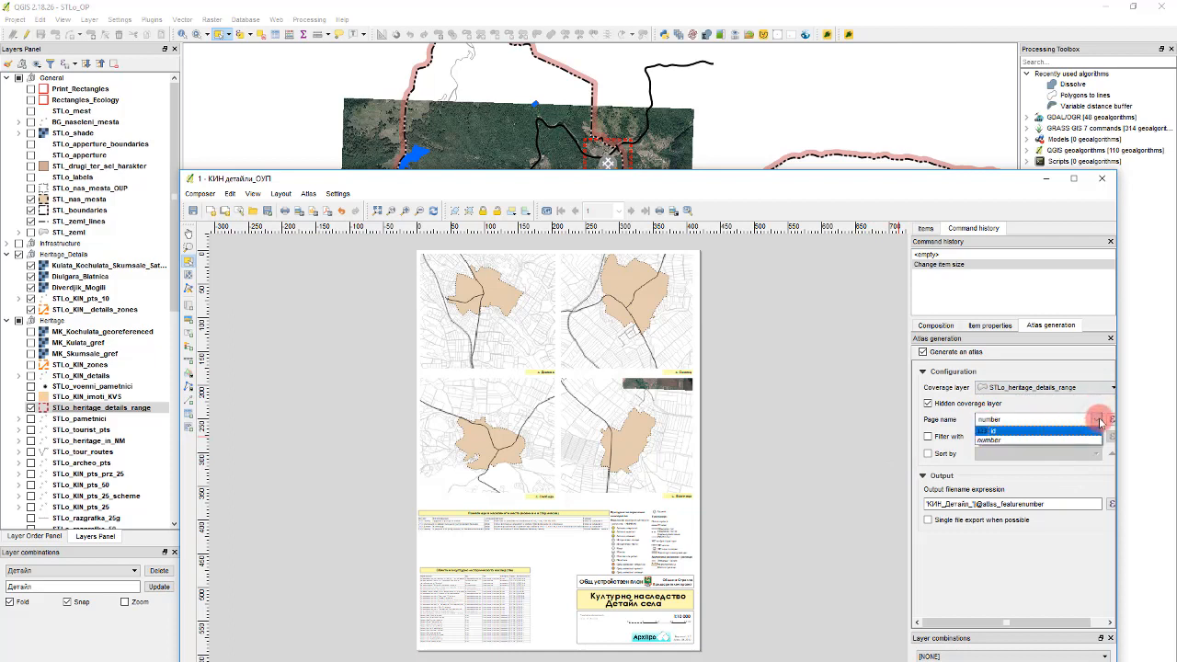
{"action": "left_click", "coordinate": [1096, 420]}
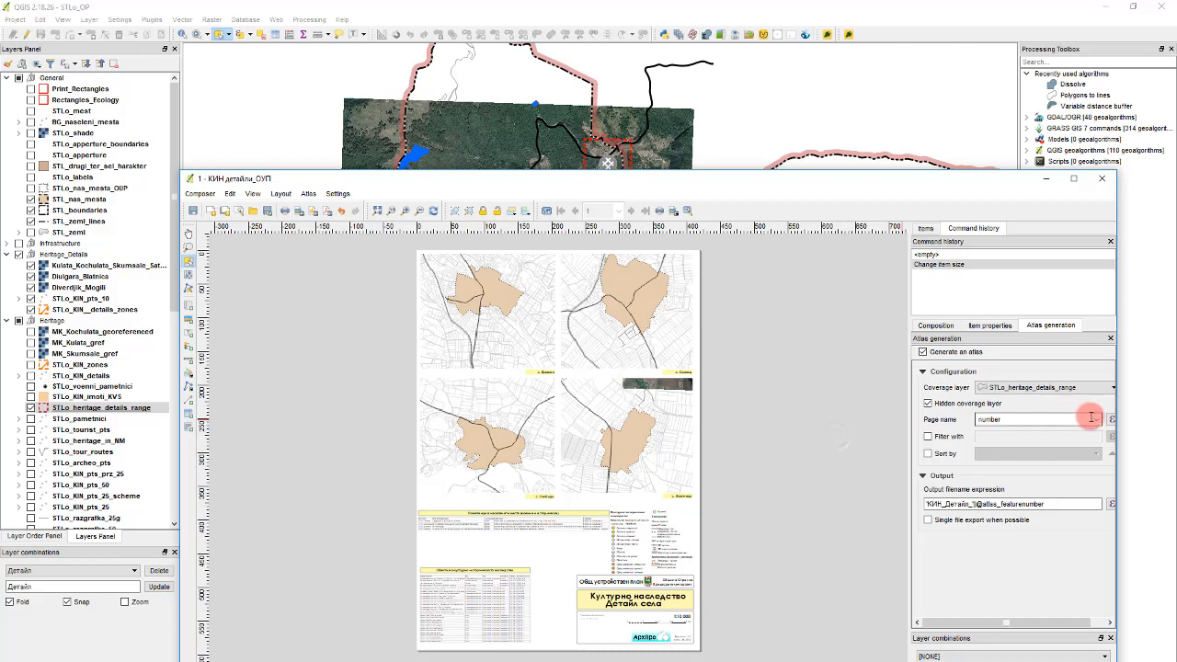
{"action": "left_click", "coordinate": [1095, 420]}
{"action": "left_click", "coordinate": [1094, 429]}
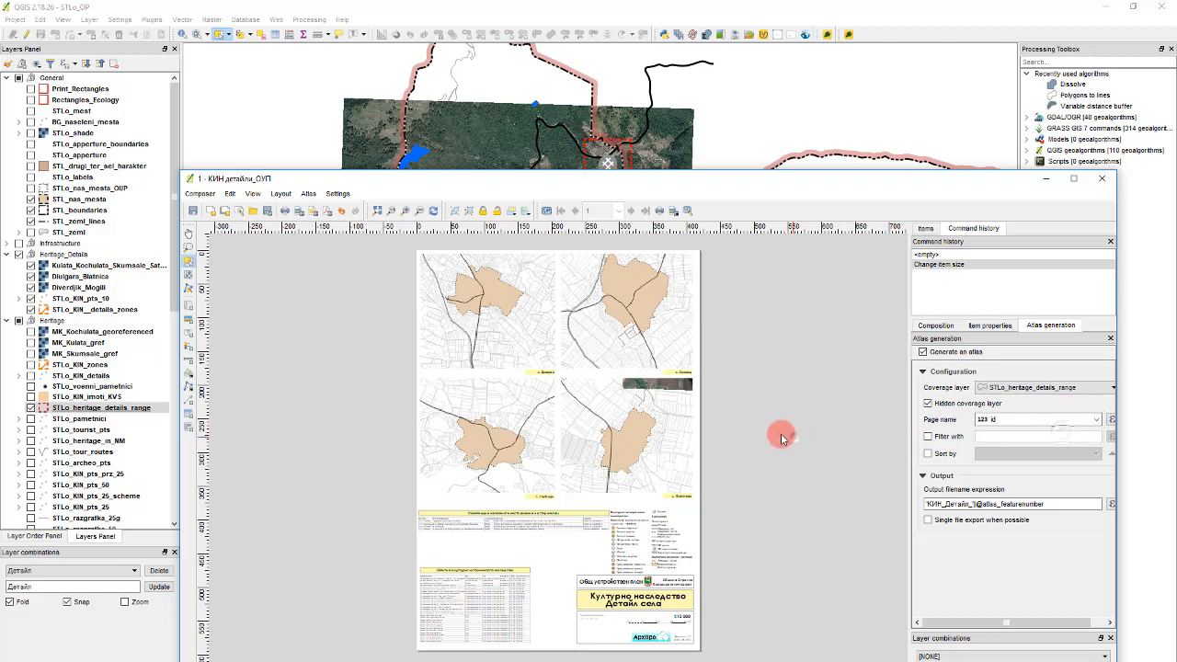
Make the STLo_heritage_details_range attribute table editable and number the six features 1 to 6 in the id field
{"action": "left_click", "coordinate": [623, 414]}
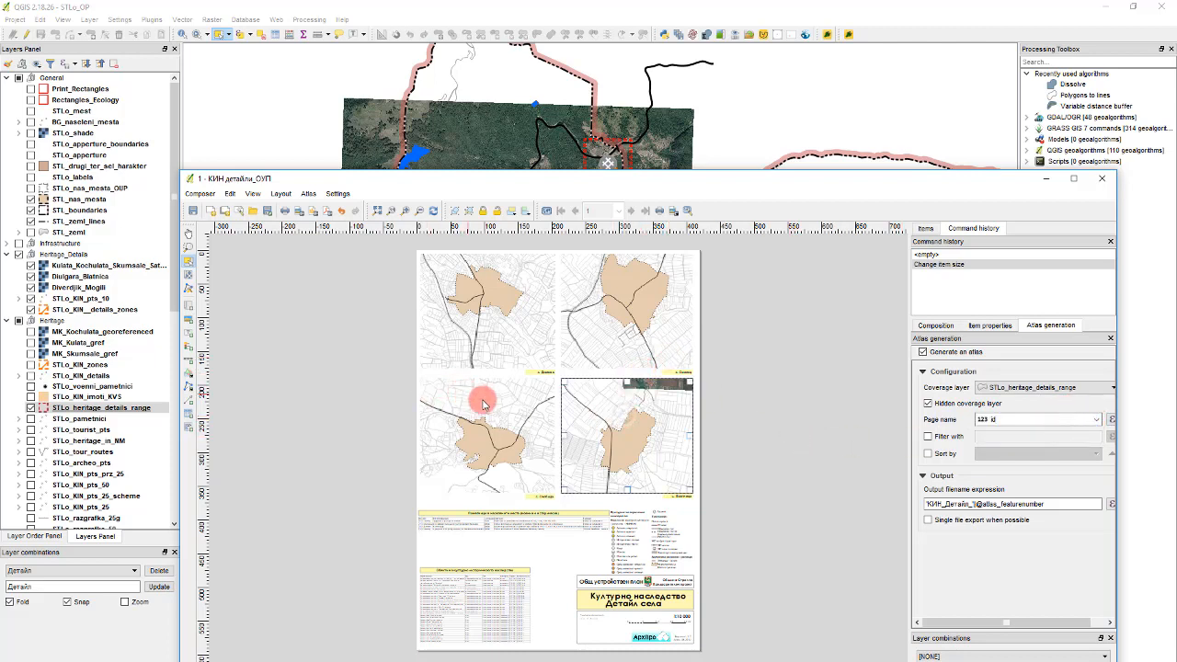
{"action": "left_click", "coordinate": [90, 397]}
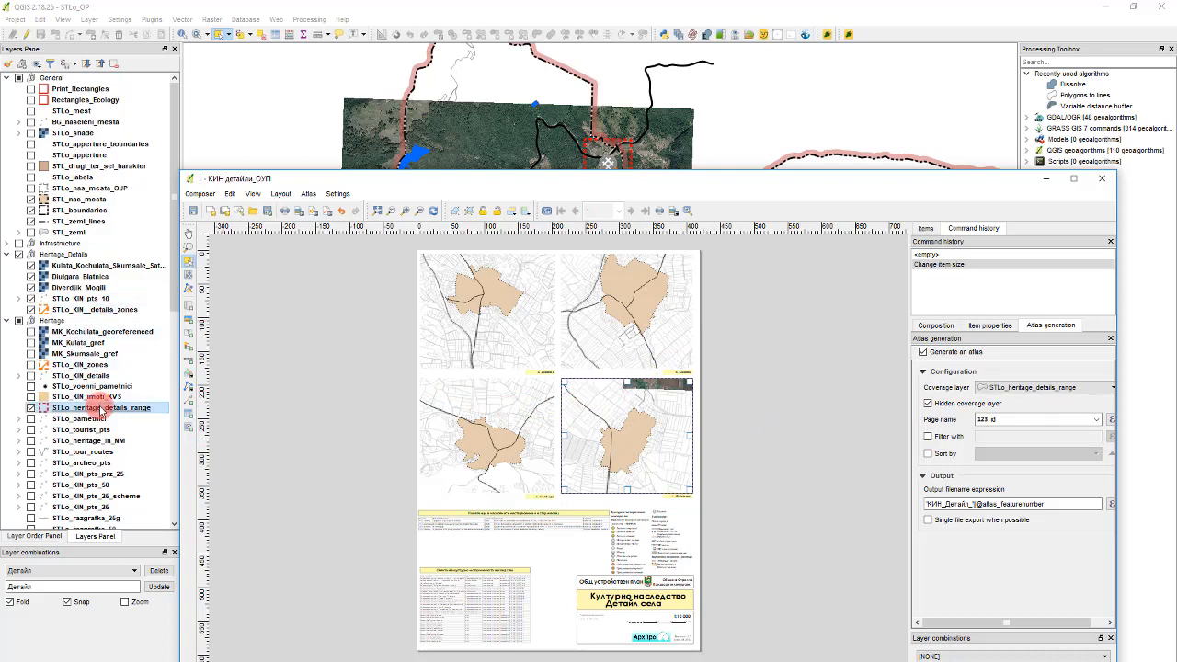
{"action": "key", "text": "F6"}
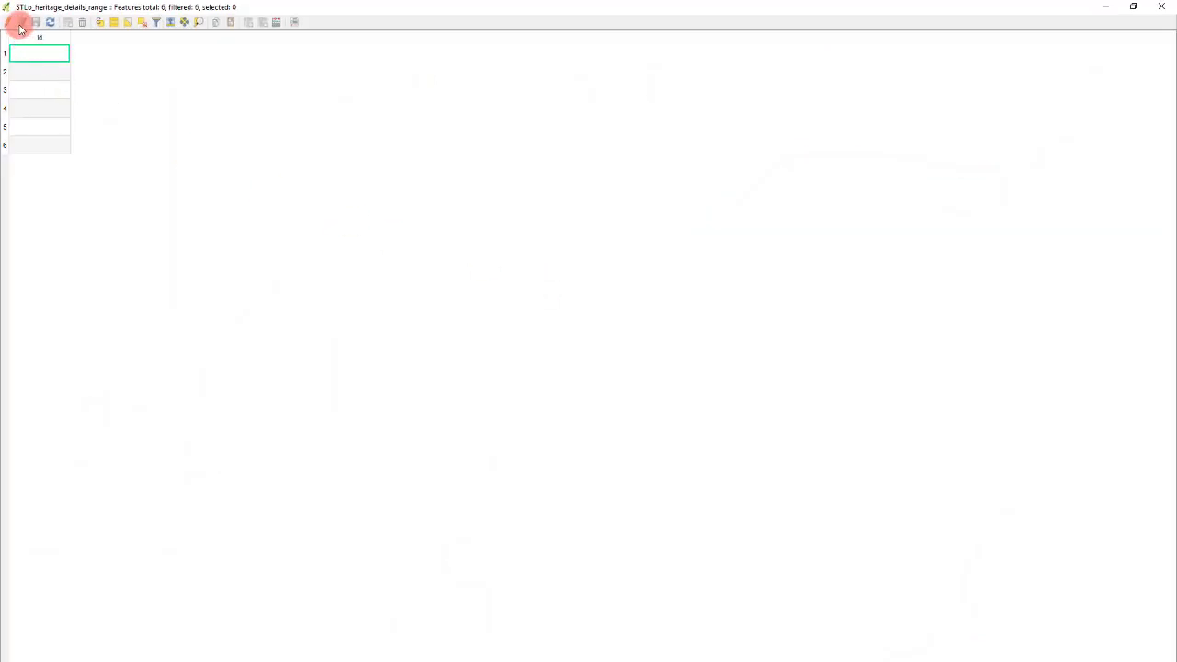
{"action": "left_click", "coordinate": [11, 23]}
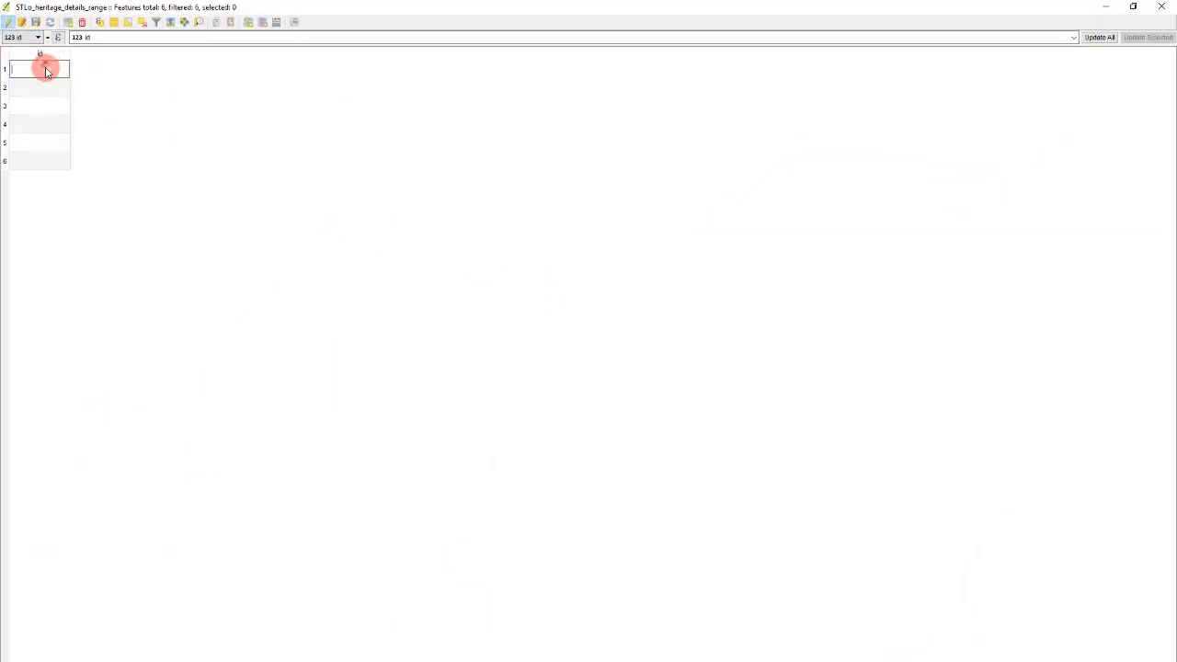
{"action": "type", "text": "1"}
{"action": "double_click", "coordinate": [39, 87]}
{"action": "type", "text": "2"}
{"action": "double_click", "coordinate": [39, 107]}
{"action": "type", "text": "3"}
{"action": "double_click", "coordinate": [40, 125]}
{"action": "type", "text": "4"}
{"action": "double_click", "coordinate": [41, 145]}
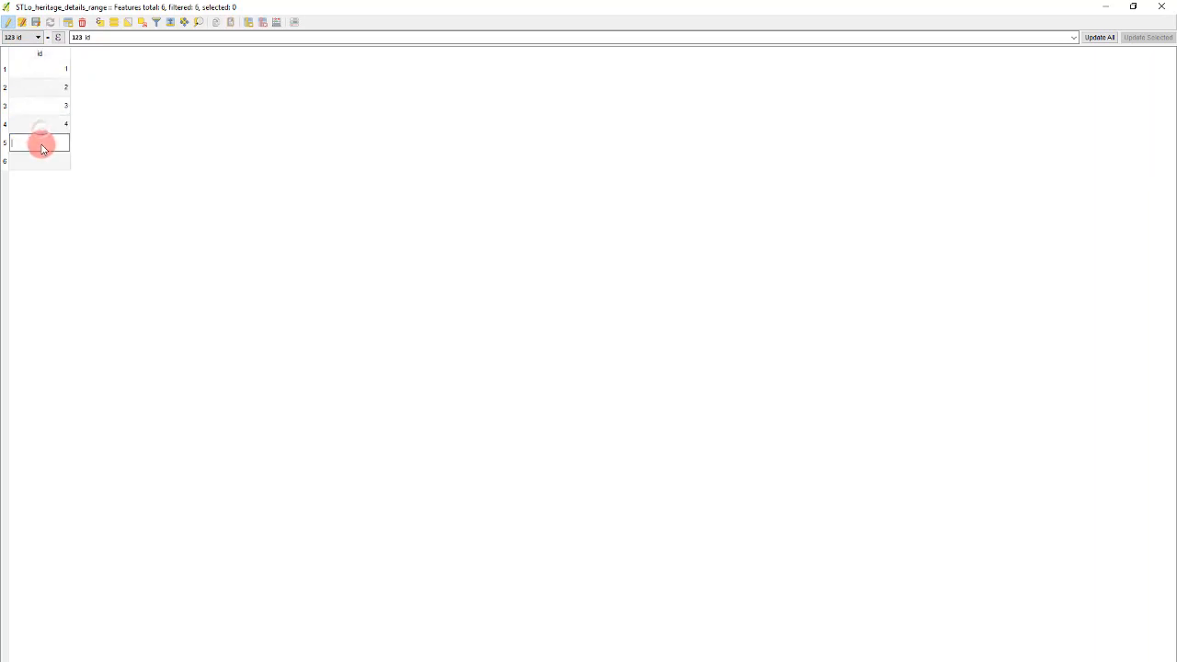
{"action": "type", "text": "5"}
{"action": "key", "text": "Down"}
{"action": "type", "text": "6"}
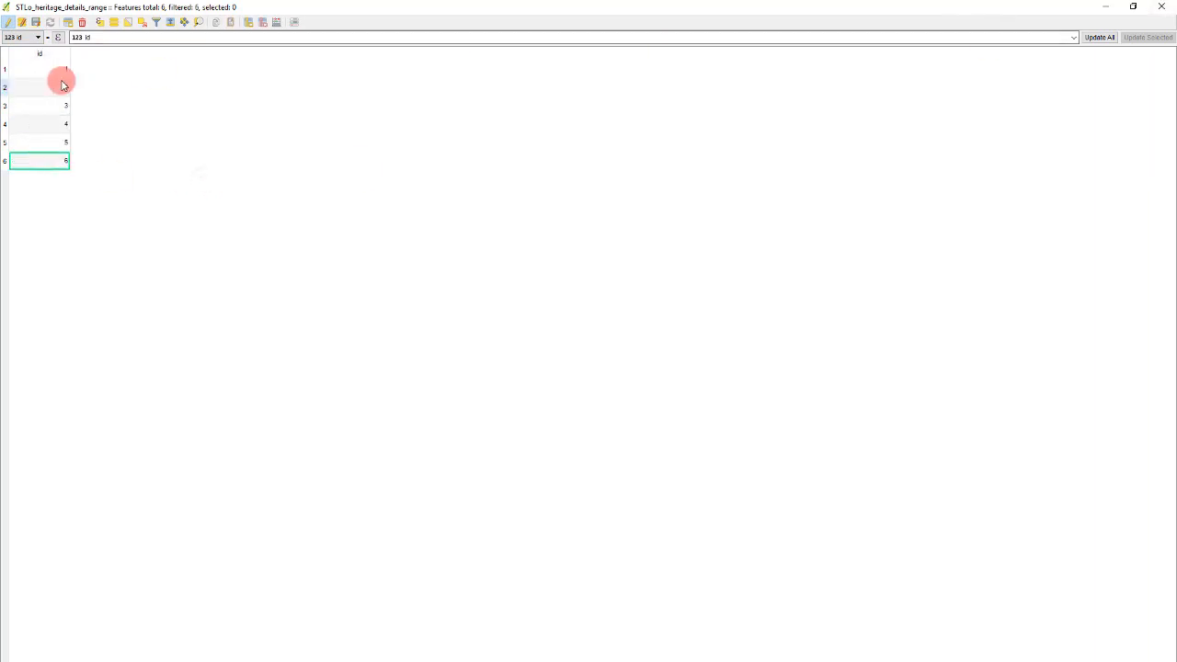
{"action": "left_click", "coordinate": [14, 37]}
{"action": "left_click", "coordinate": [7, 24]}
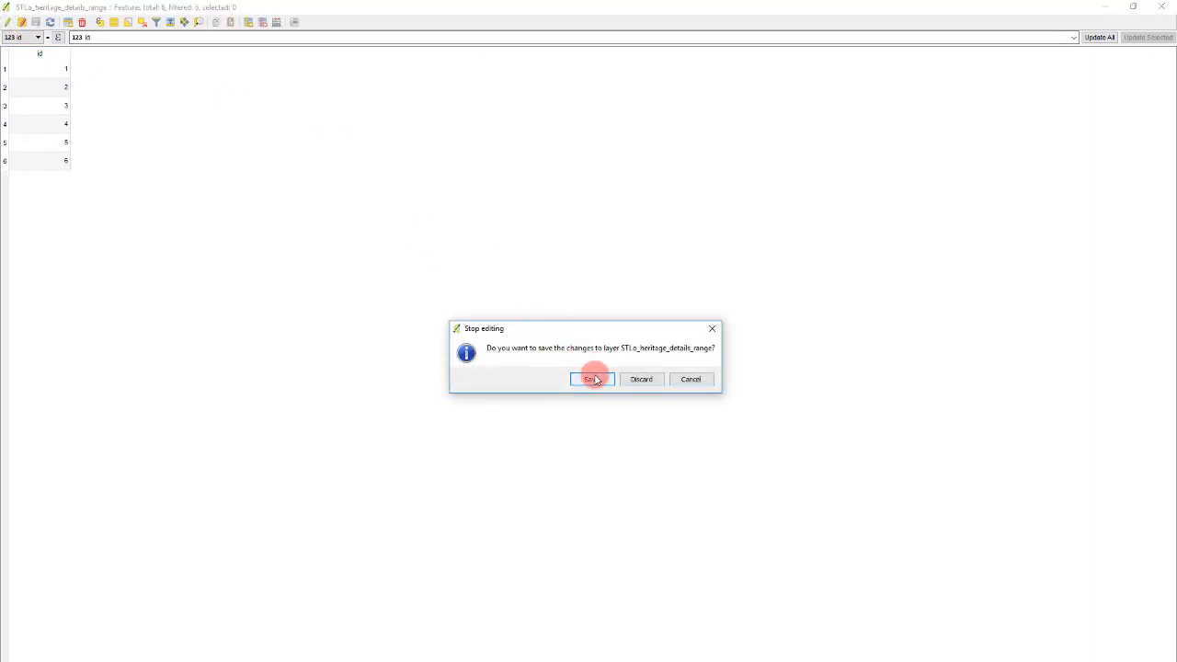
{"action": "left_click", "coordinate": [700, 384]}
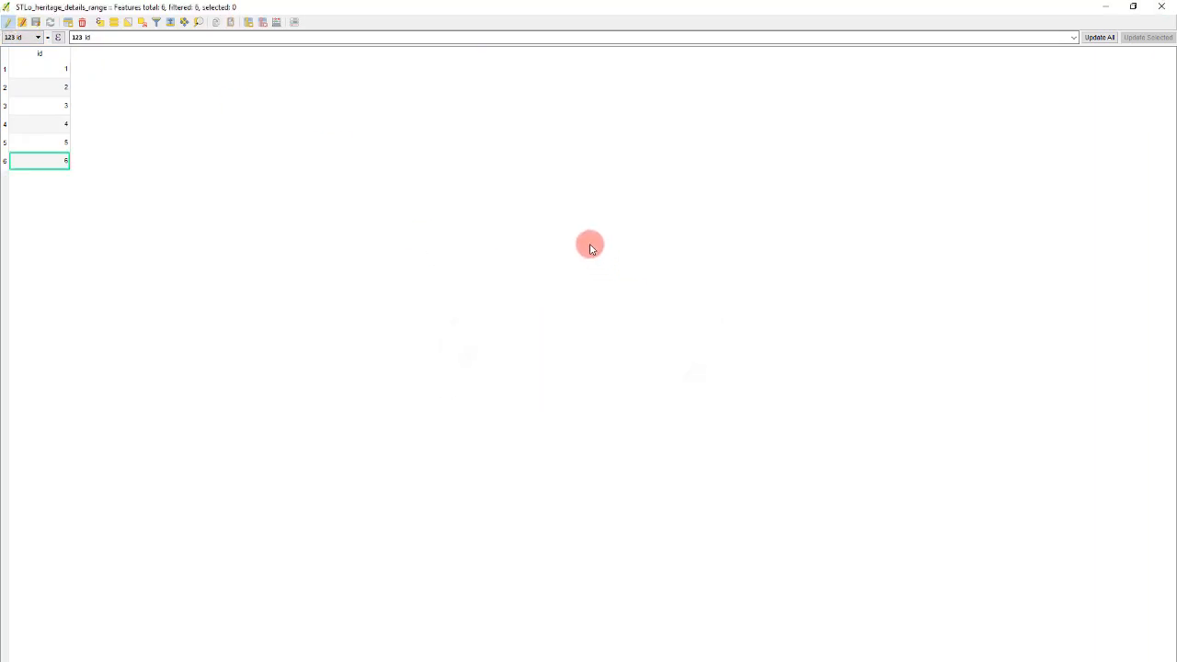
Select the extent rectangle around the northeastern heritage site on the map and match it to its row in the attribute table
{"action": "double_click", "coordinate": [703, 7]}
{"action": "left_click_drag", "start_coordinate": [695, 7], "coordinate": [644, 344]}
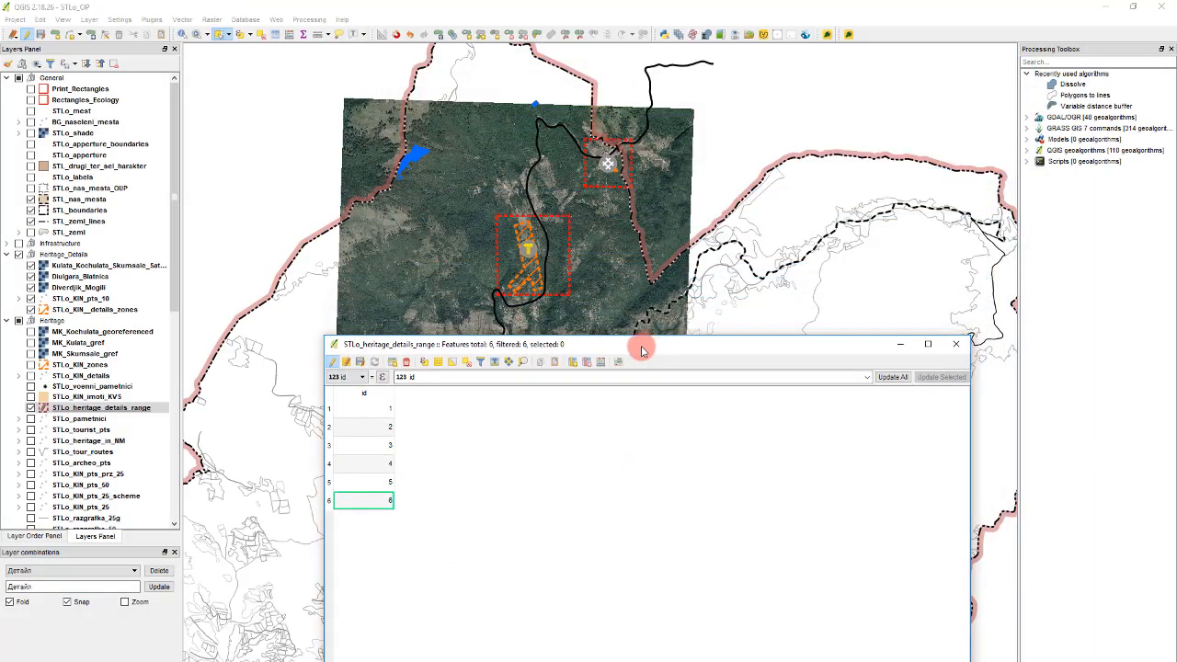
{"action": "left_click", "coordinate": [672, 186]}
{"action": "scroll", "coordinate": [608, 167], "scroll_direction": "up", "scroll_amount": 3}
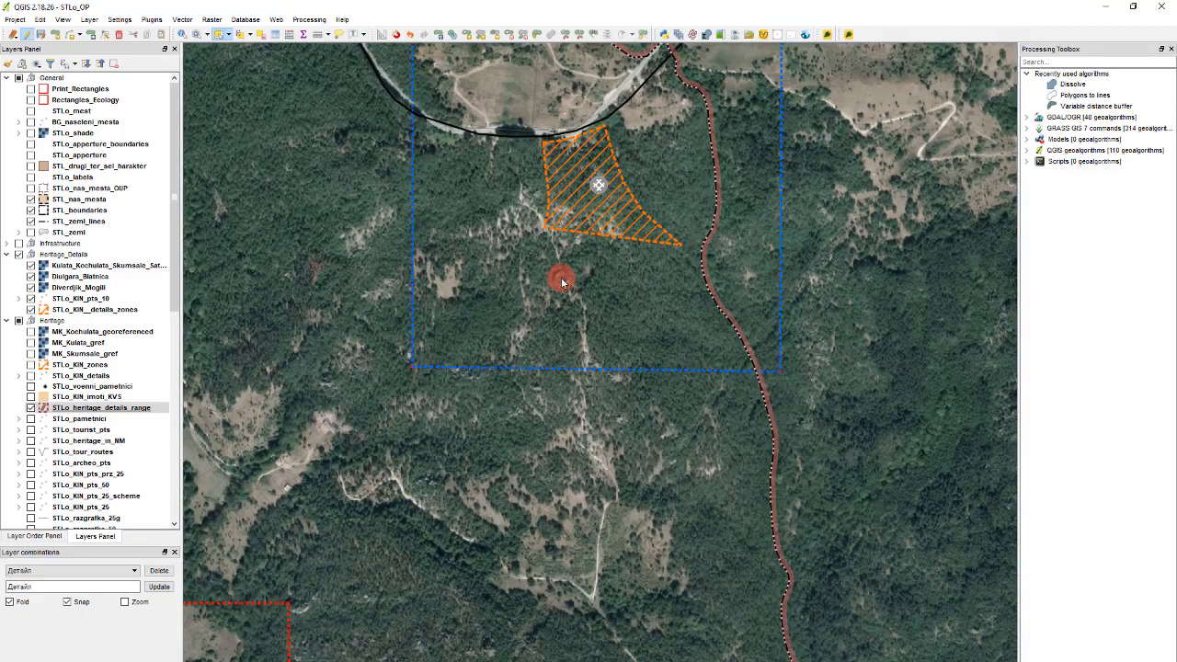
{"action": "scroll", "coordinate": [561, 278], "scroll_direction": "down", "scroll_amount": 1}
{"action": "scroll", "coordinate": [572, 198], "scroll_direction": "up", "scroll_amount": 1}
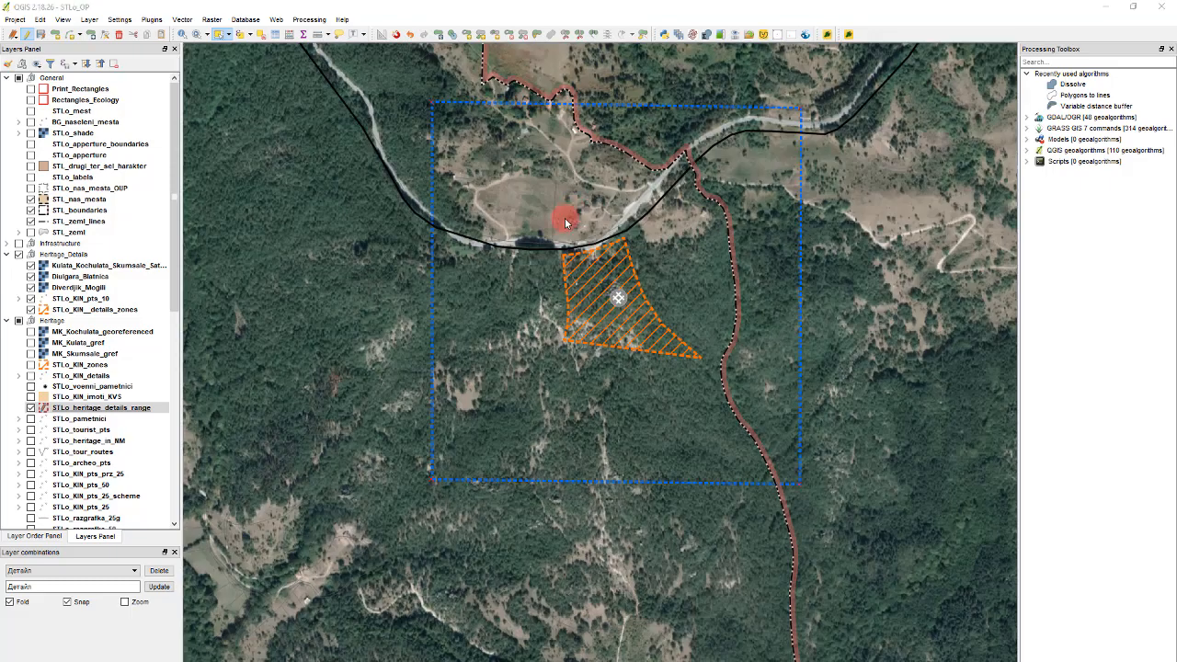
{"action": "key", "text": "alt+Tab"}
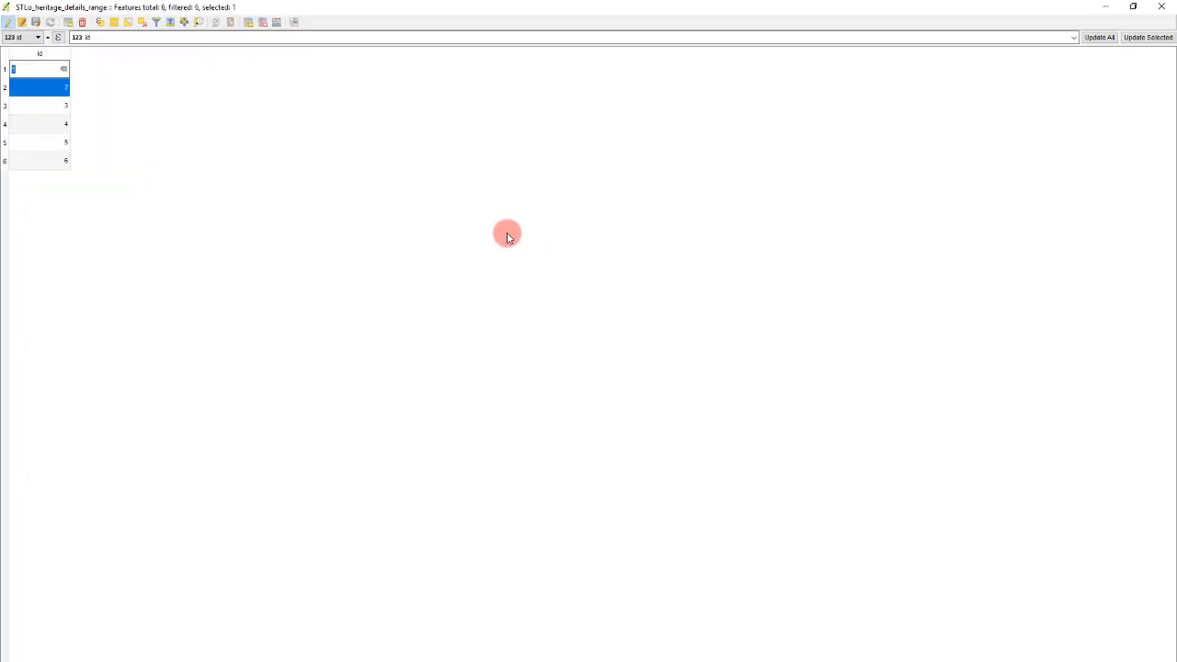
Add a Text (string) field named title_name to the STLo_heritage_details_range attribute table
{"action": "left_click", "coordinate": [246, 21]}
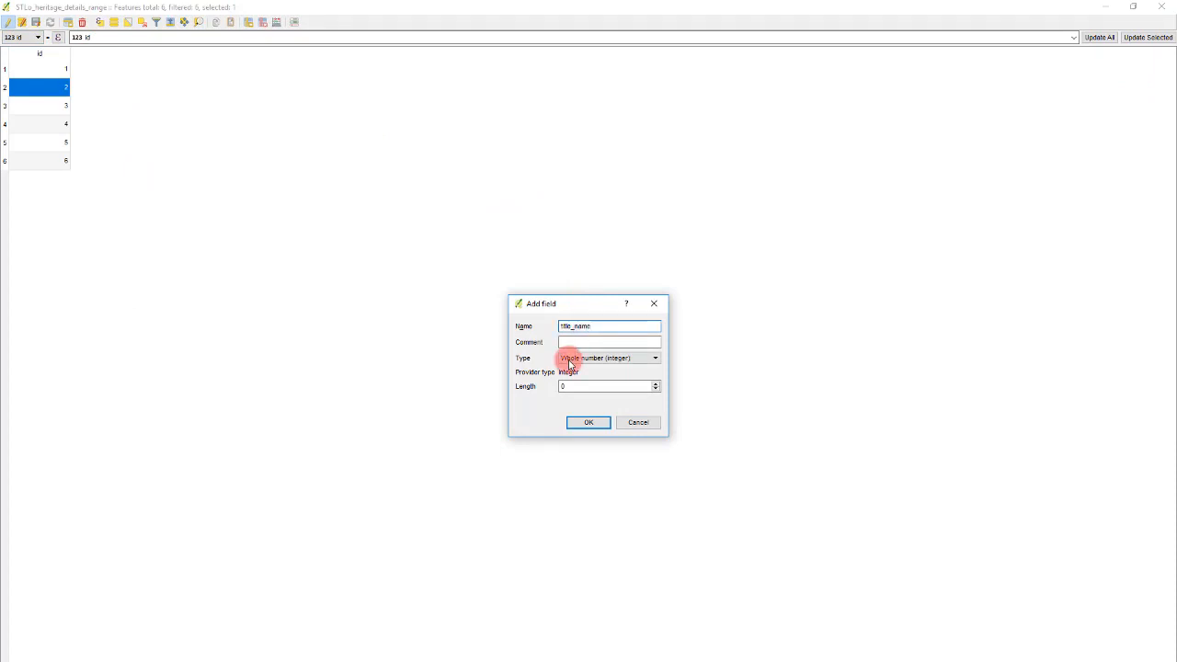
{"action": "left_click", "coordinate": [594, 359]}
{"action": "left_click", "coordinate": [610, 395]}
{"action": "key", "text": "Tab"}
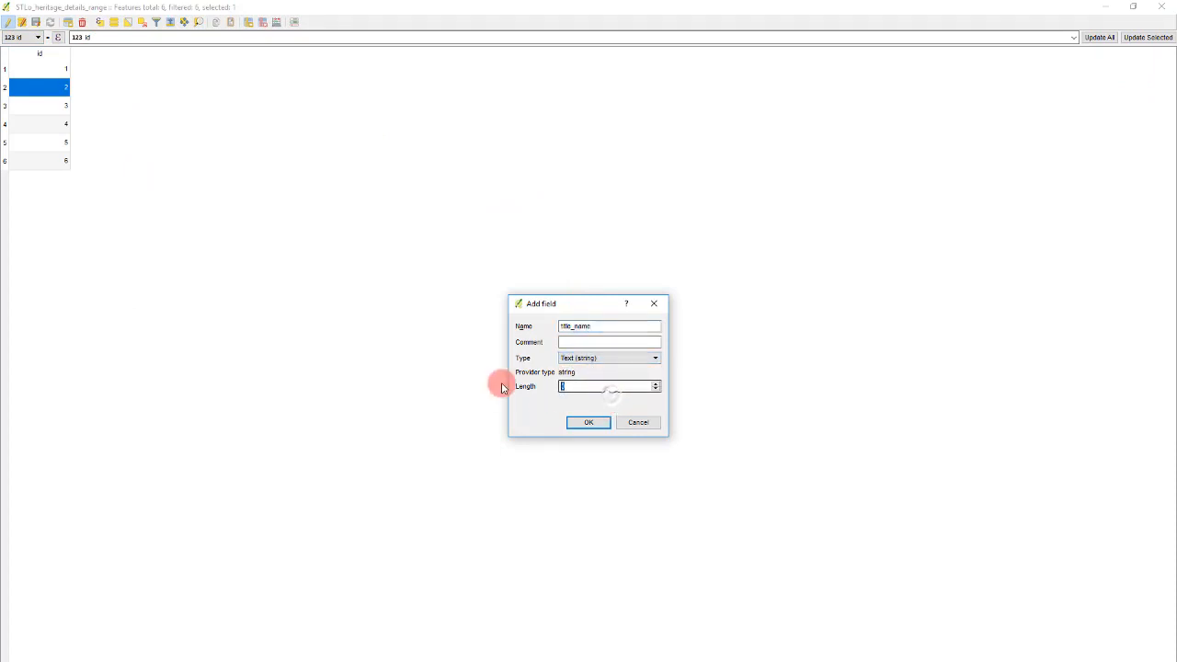
{"action": "left_click", "coordinate": [588, 422]}
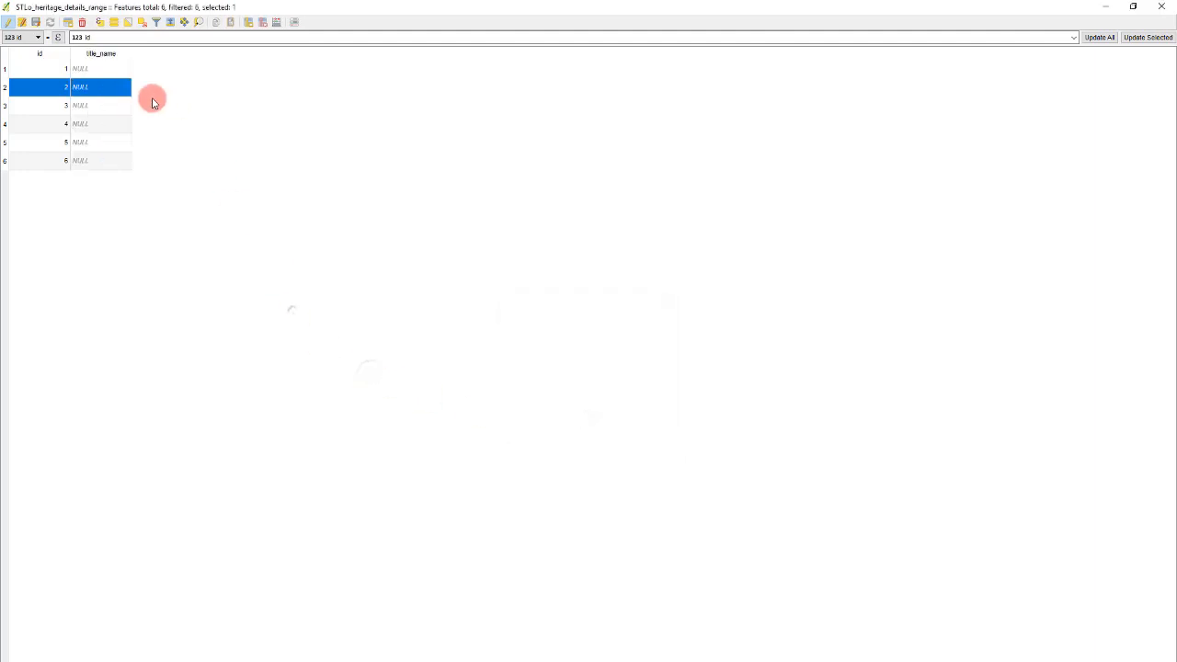
Leave the attribute table and make STLo_KIN_pts_10 in the Heritage_Details group the current layer
{"action": "double_click", "coordinate": [101, 88]}
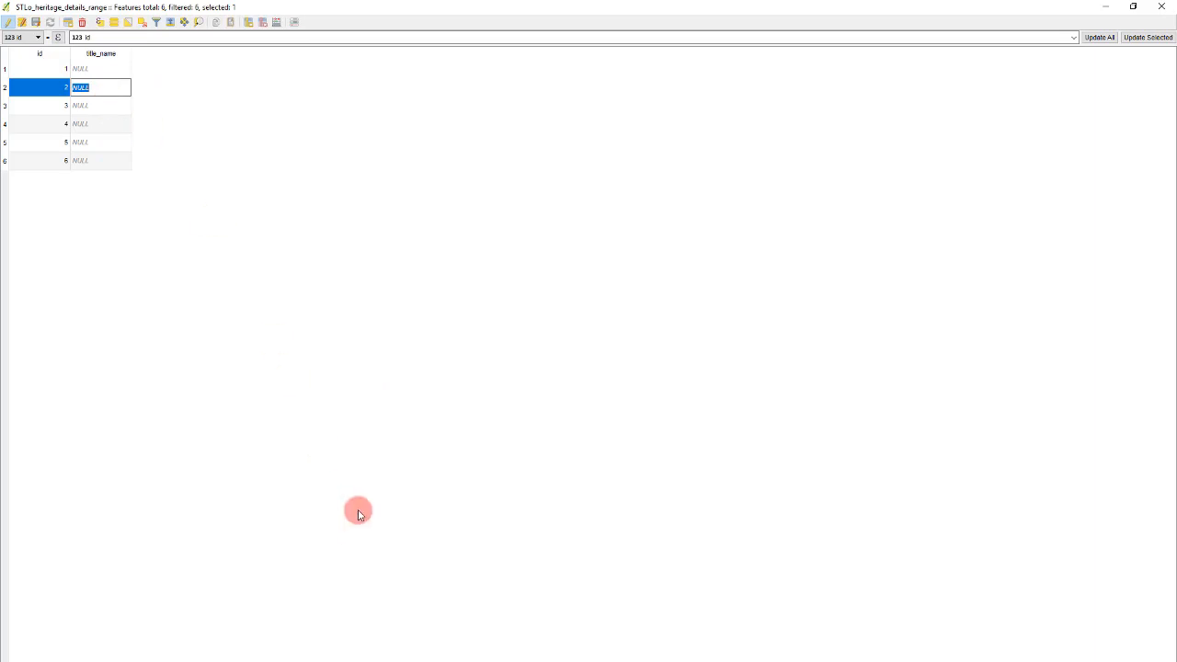
{"action": "left_click_drag", "start_coordinate": [525, 8], "coordinate": [670, 357]}
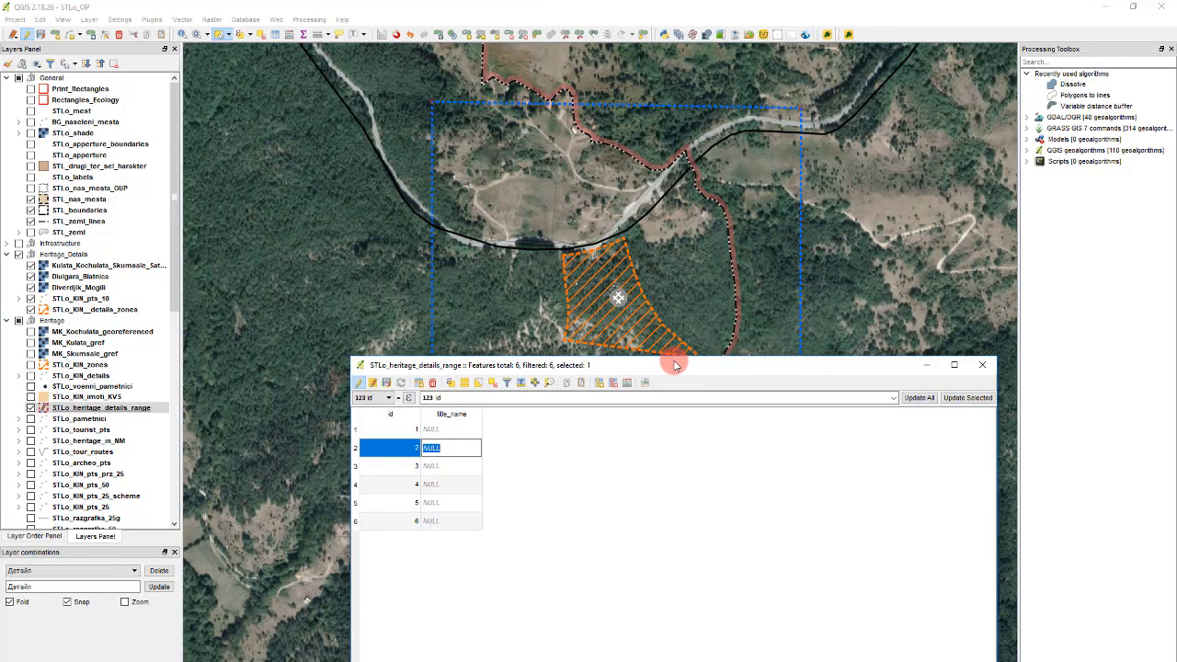
{"action": "left_click", "coordinate": [108, 298]}
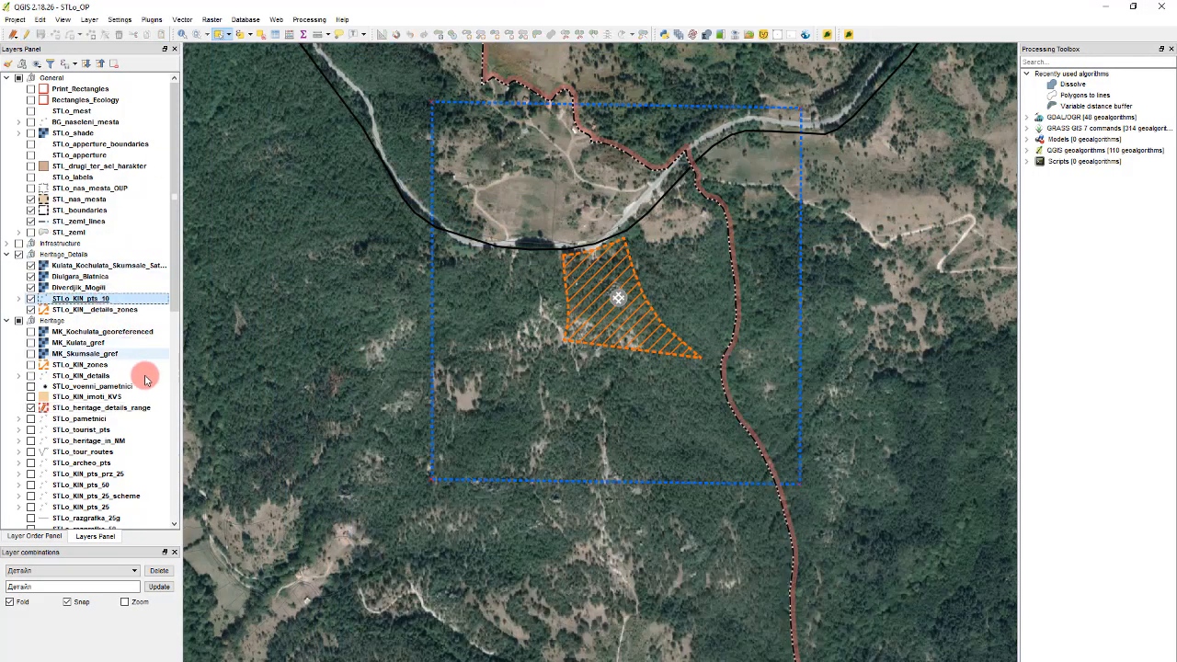
{"action": "left_click", "coordinate": [126, 412]}
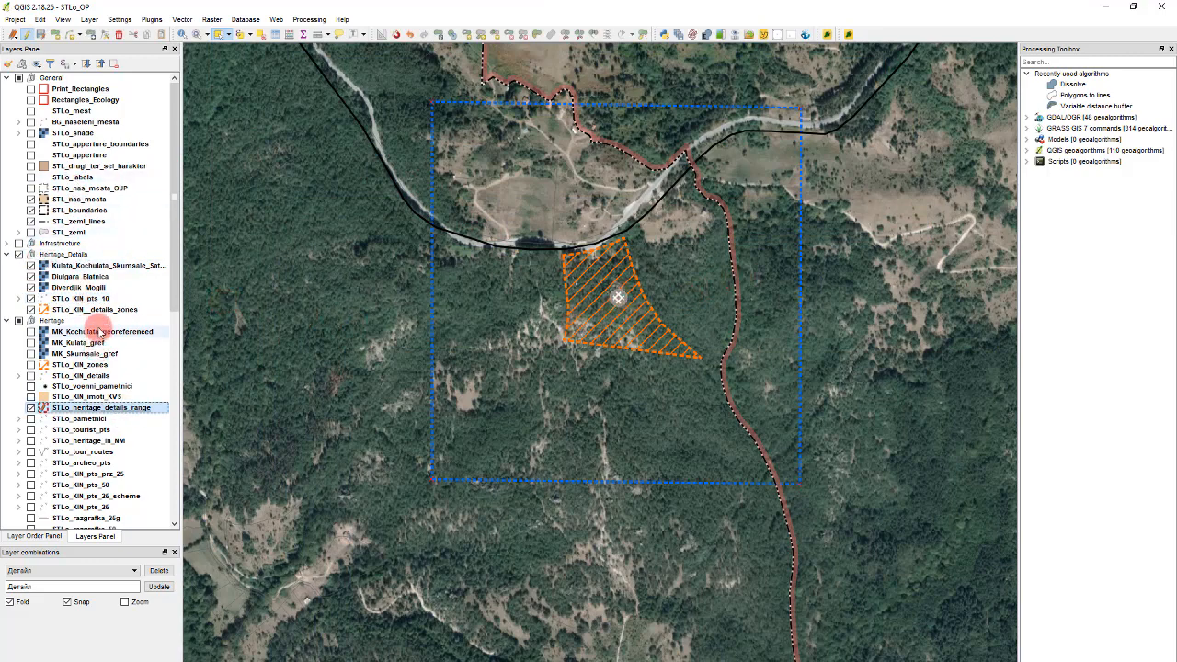
{"action": "left_click", "coordinate": [92, 386]}
{"action": "left_click", "coordinate": [62, 375]}
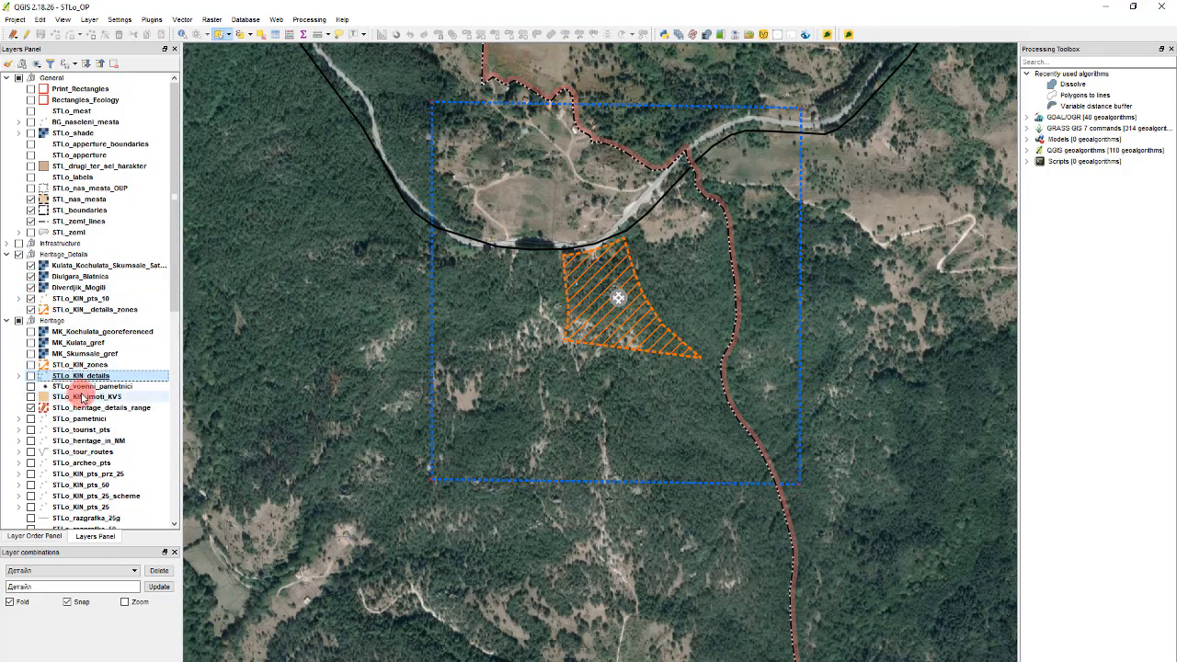
{"action": "left_click", "coordinate": [53, 300]}
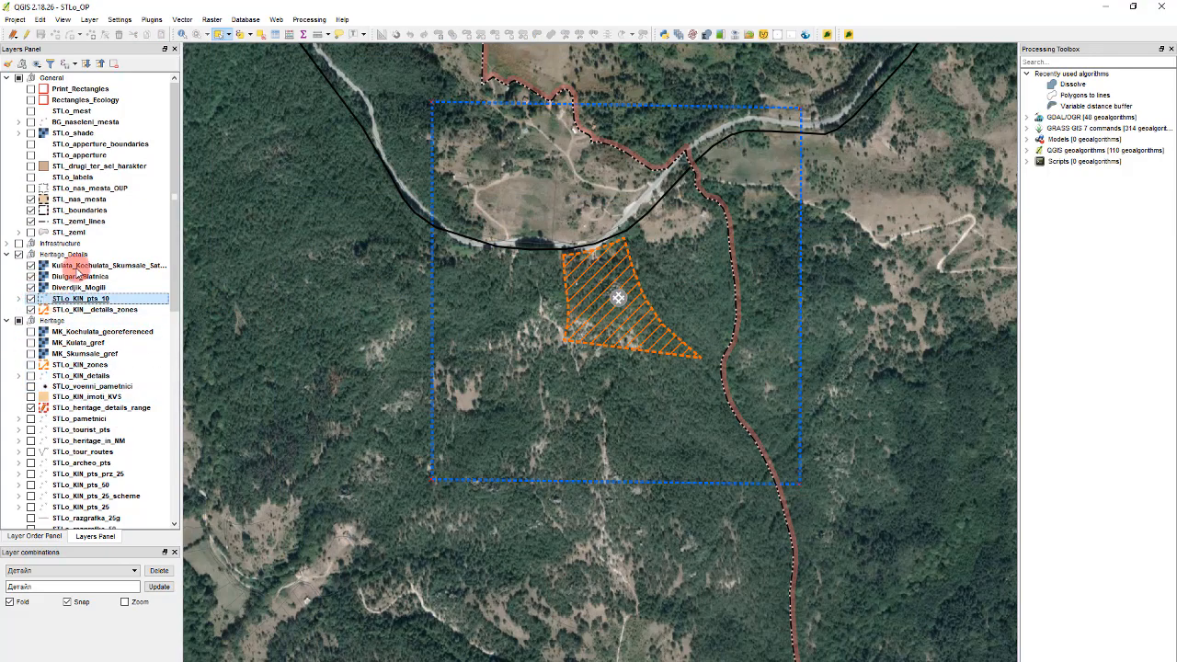
Run List unique values on the naim field of the STLo_KIN_pts_10 layer
{"action": "left_click", "coordinate": [183, 20]}
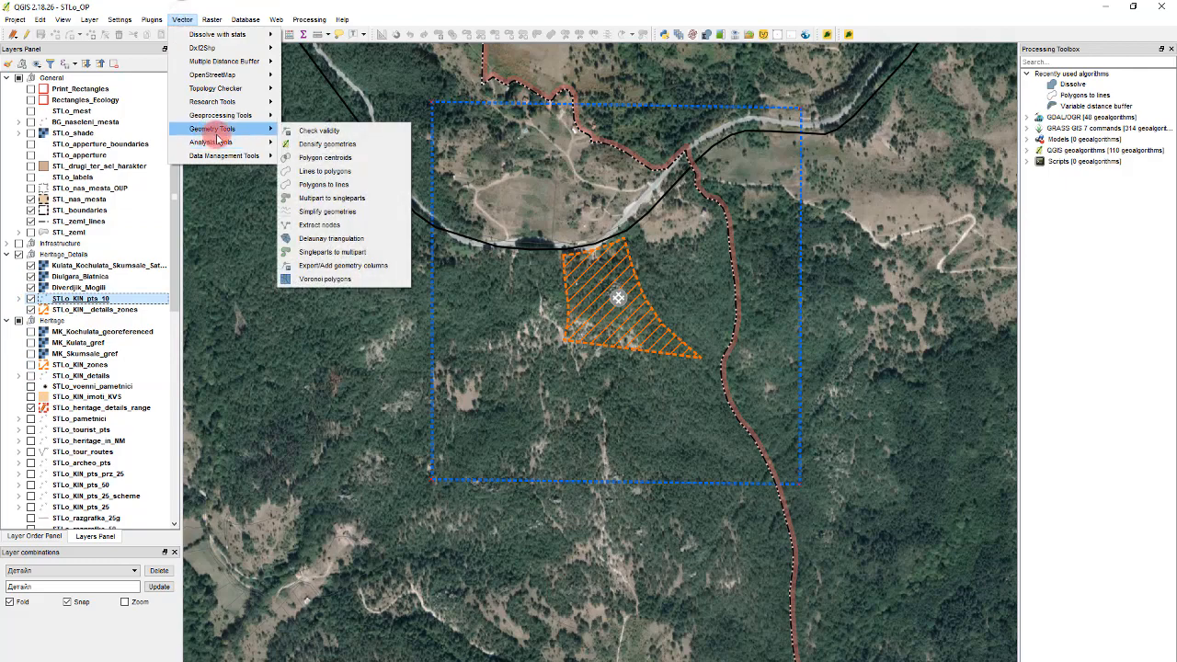
{"action": "mouse_move", "coordinate": [230, 142]}
{"action": "left_click", "coordinate": [341, 239]}
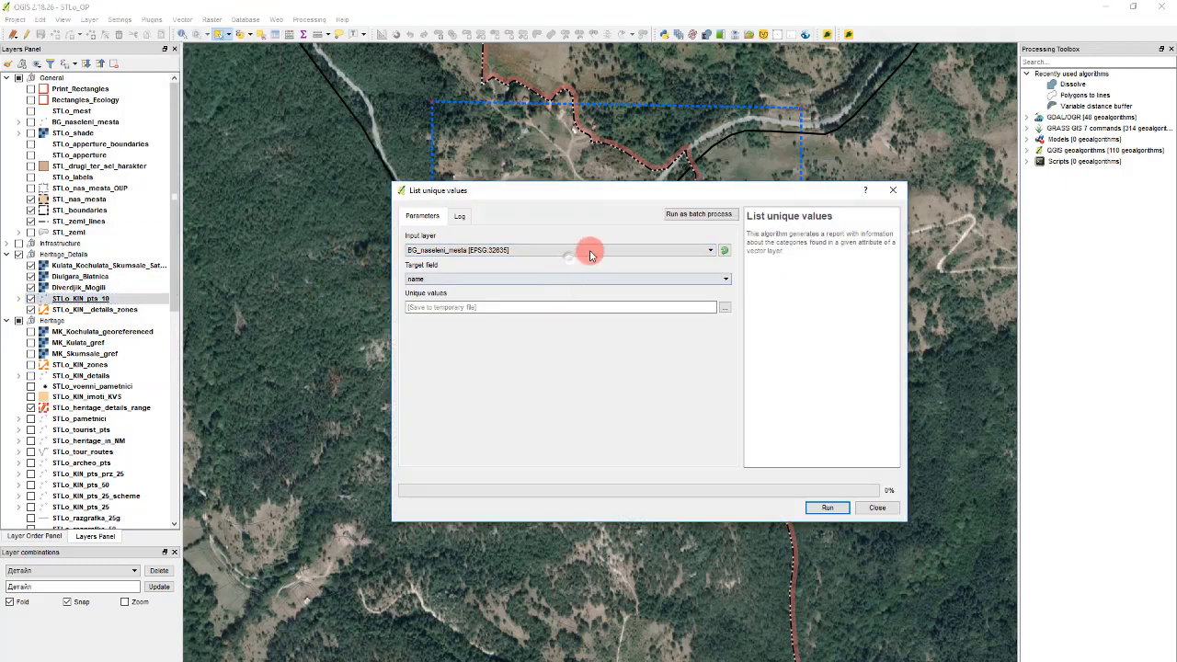
{"action": "left_click", "coordinate": [589, 250]}
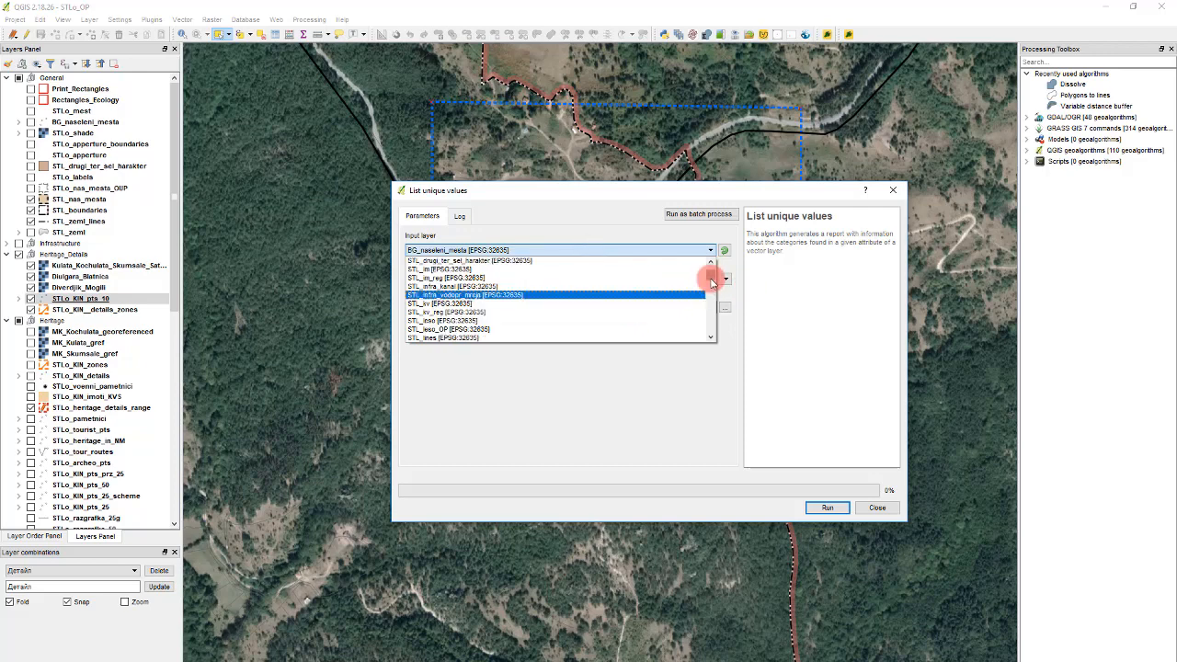
{"action": "left_click_drag", "start_coordinate": [710, 269], "coordinate": [721, 295]}
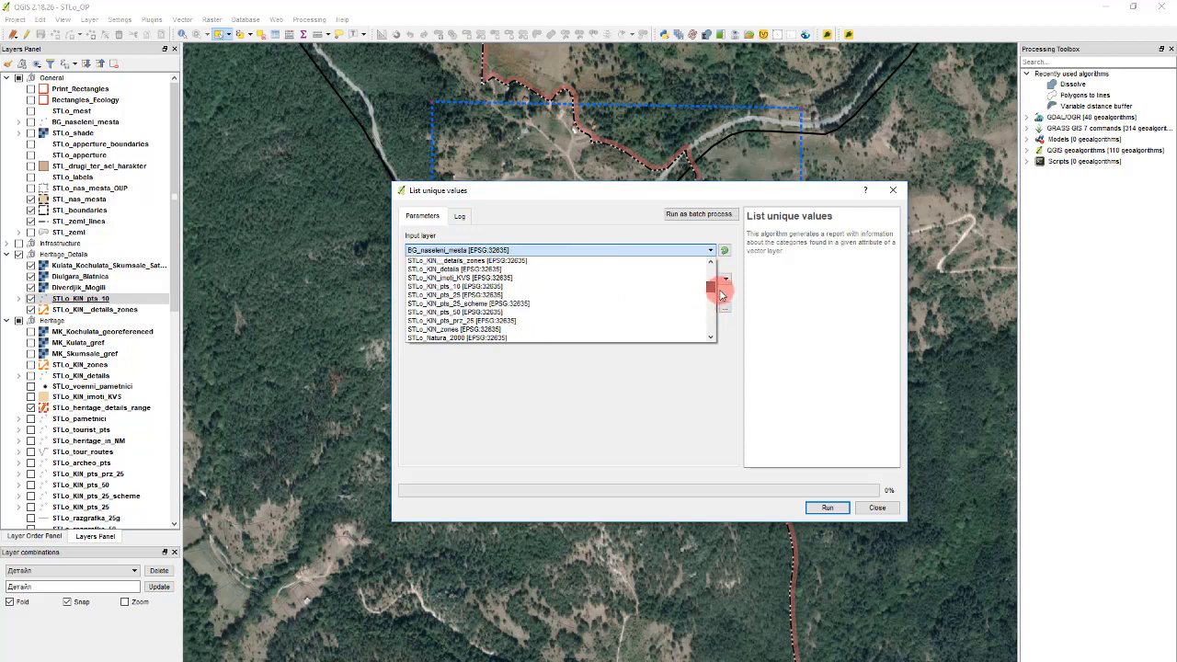
{"action": "left_click", "coordinate": [482, 322]}
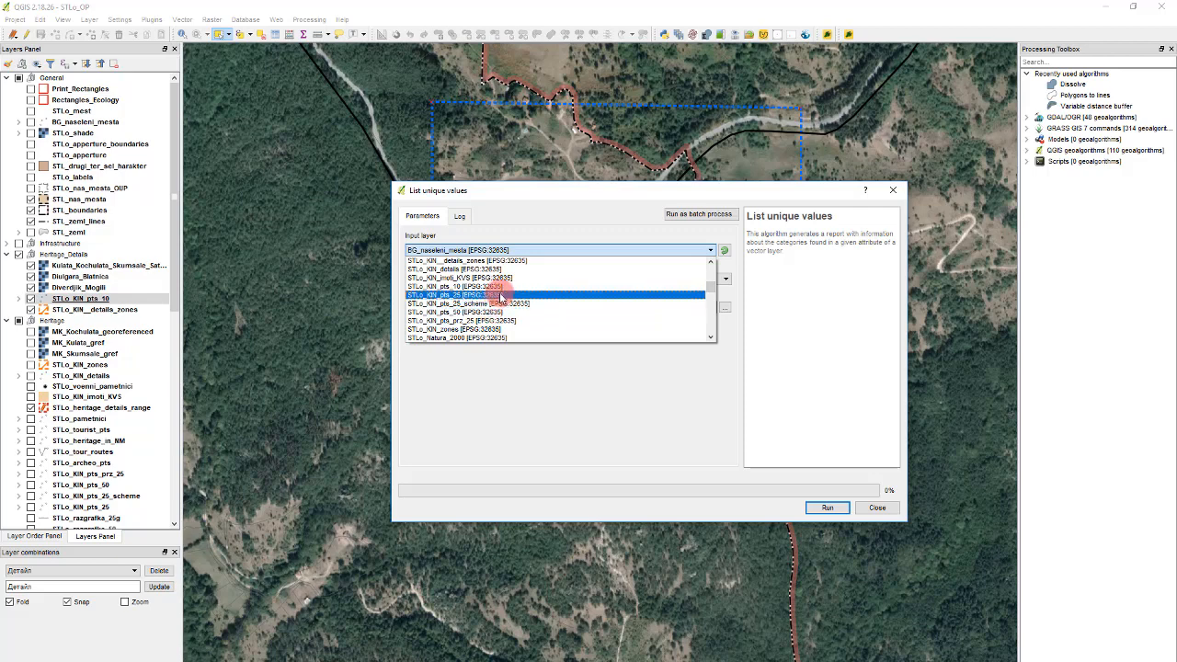
{"action": "left_click", "coordinate": [492, 286]}
{"action": "left_click", "coordinate": [502, 281]}
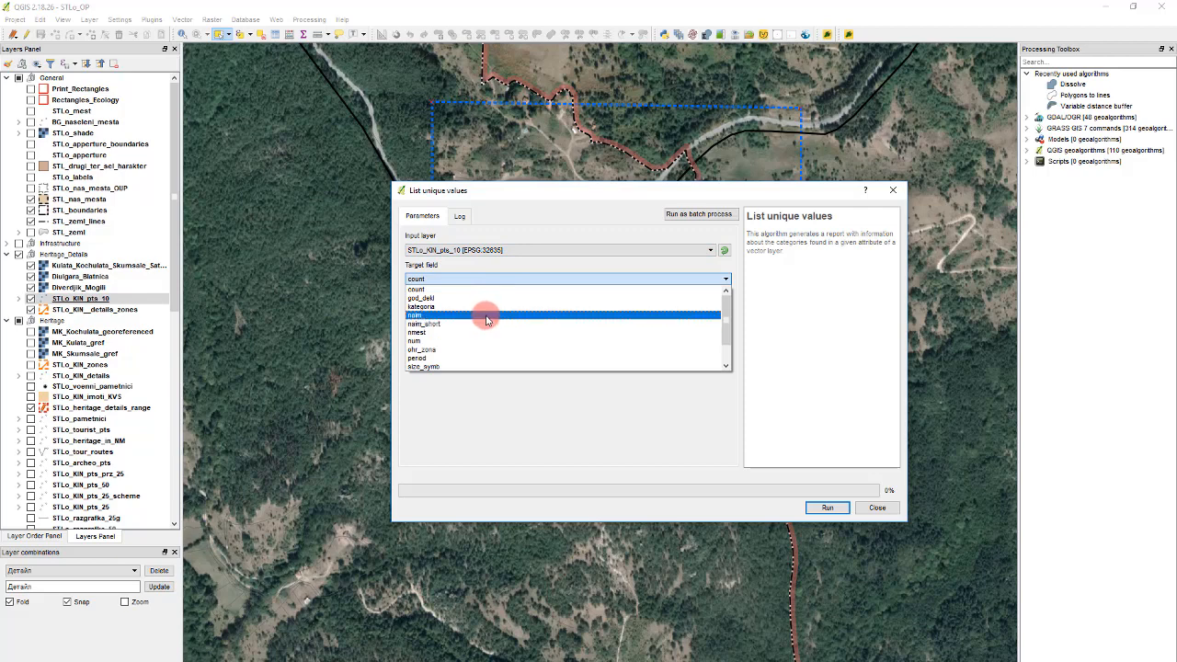
{"action": "left_click", "coordinate": [487, 315]}
{"action": "left_click", "coordinate": [835, 507]}
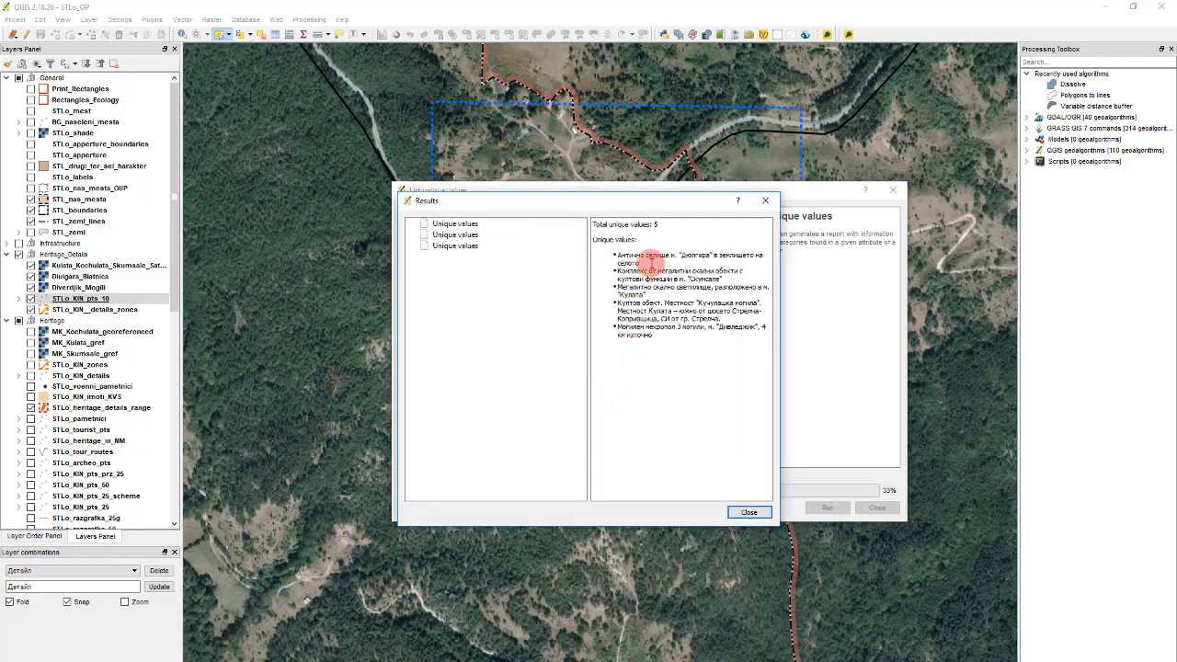
Copy the listed unique site names, switch to the Word document Document1 and paste them there, closing the Getting Started pane
{"action": "left_click", "coordinate": [667, 338]}
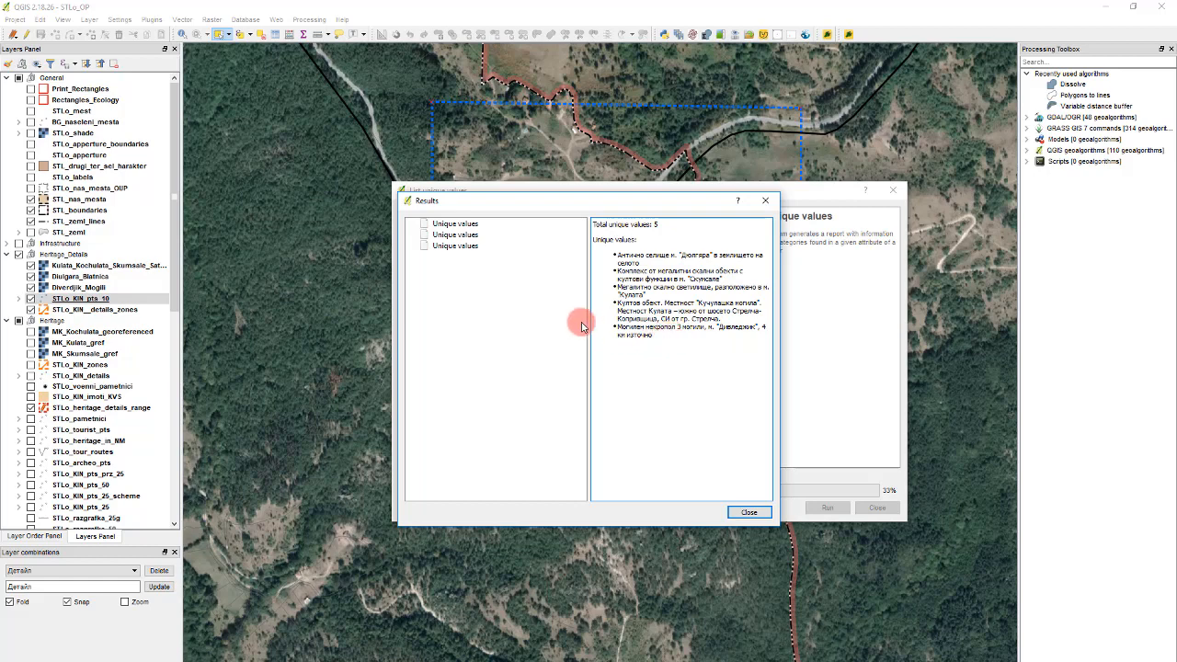
{"action": "mouse_move", "coordinate": [651, 341]}
{"action": "left_mouse_down"}
{"action": "mouse_move", "coordinate": [583, 236]}
{"action": "mouse_move", "coordinate": [659, 357]}
{"action": "left_mouse_up"}
{"action": "left_click", "coordinate": [345, 661]}
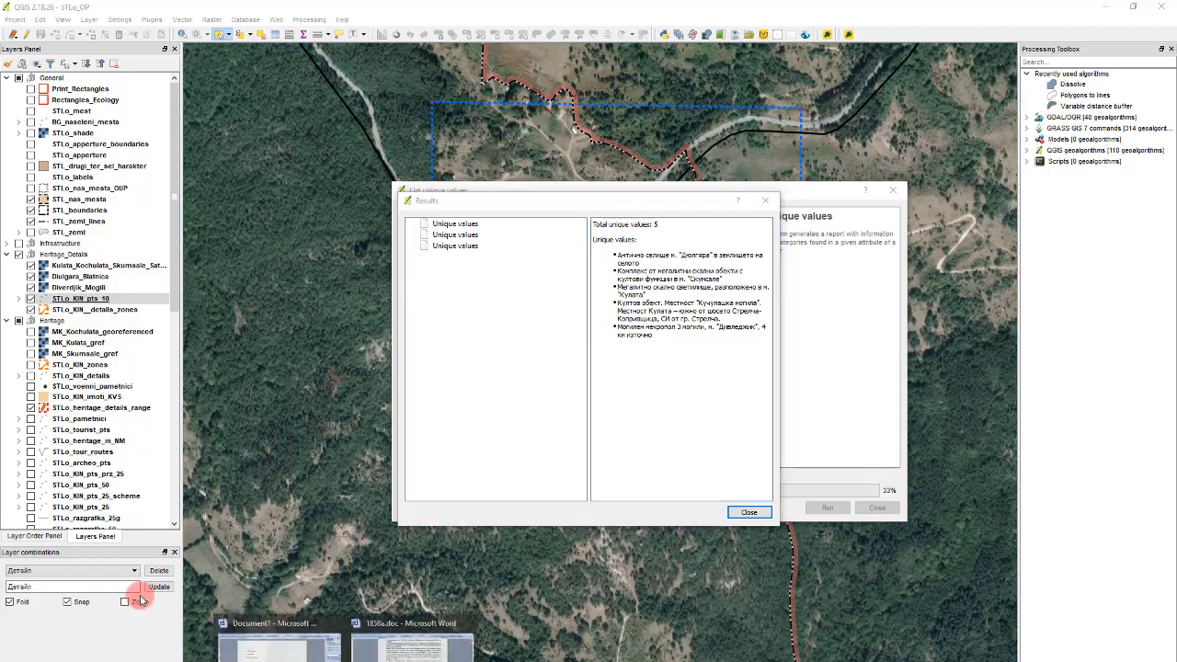
{"action": "left_click", "coordinate": [313, 649]}
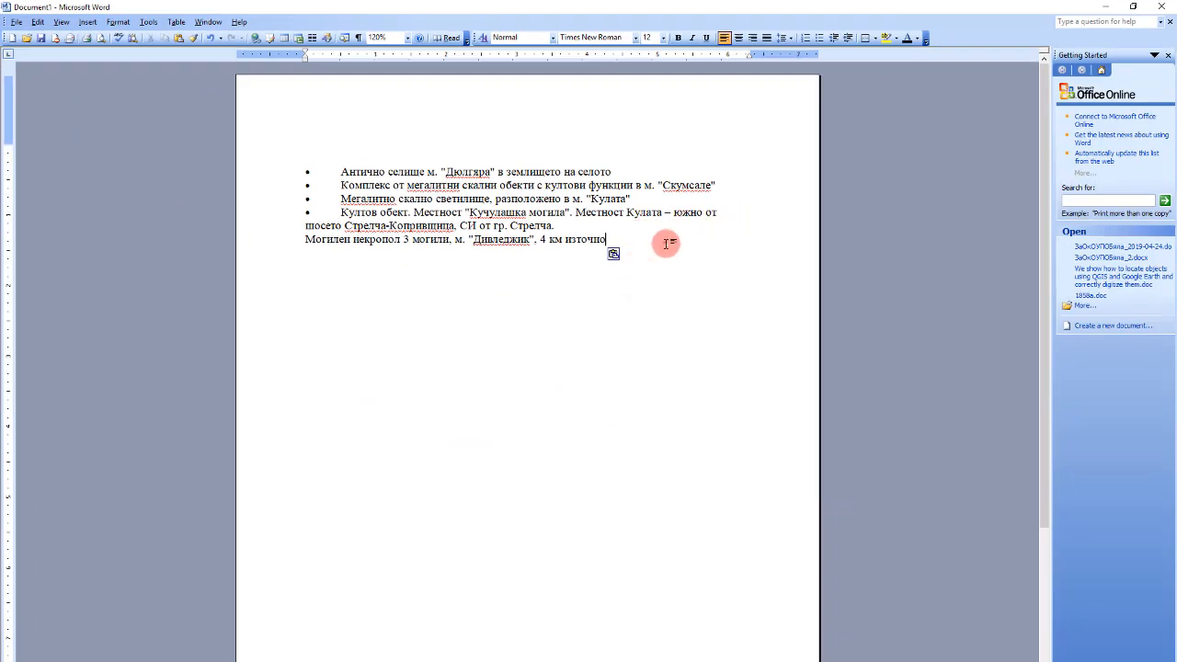
{"action": "left_click", "coordinate": [1168, 55]}
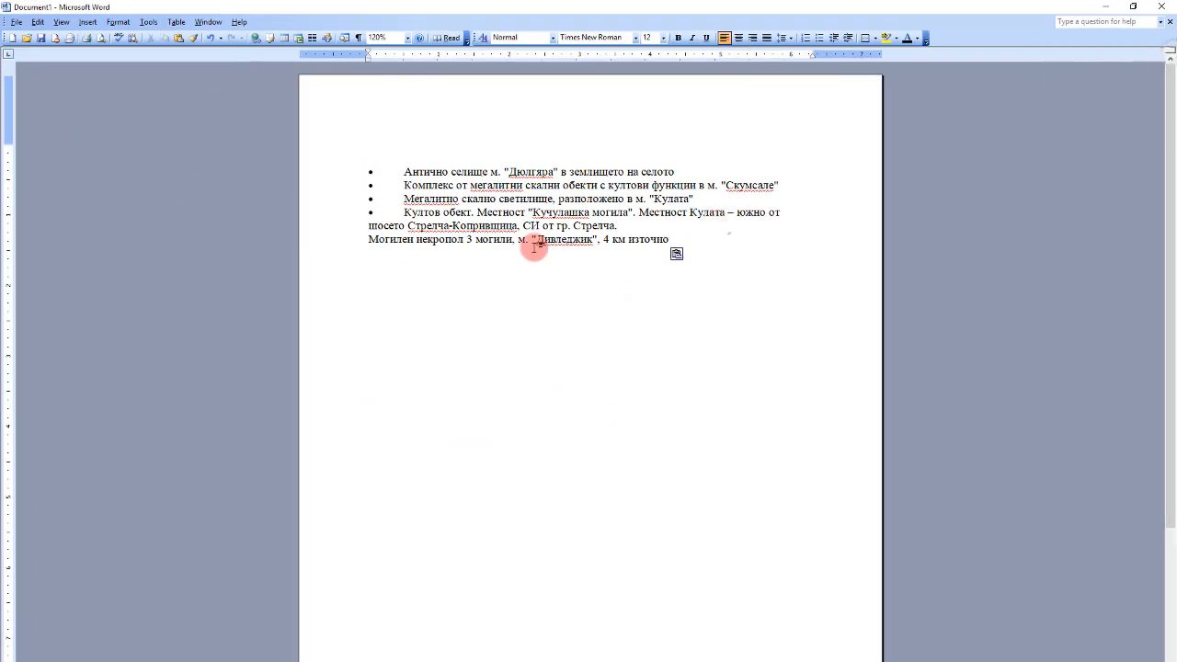
Reset the whole pasted list to the Normal style and remove the empty first line
{"action": "key", "text": "ctrl+a"}
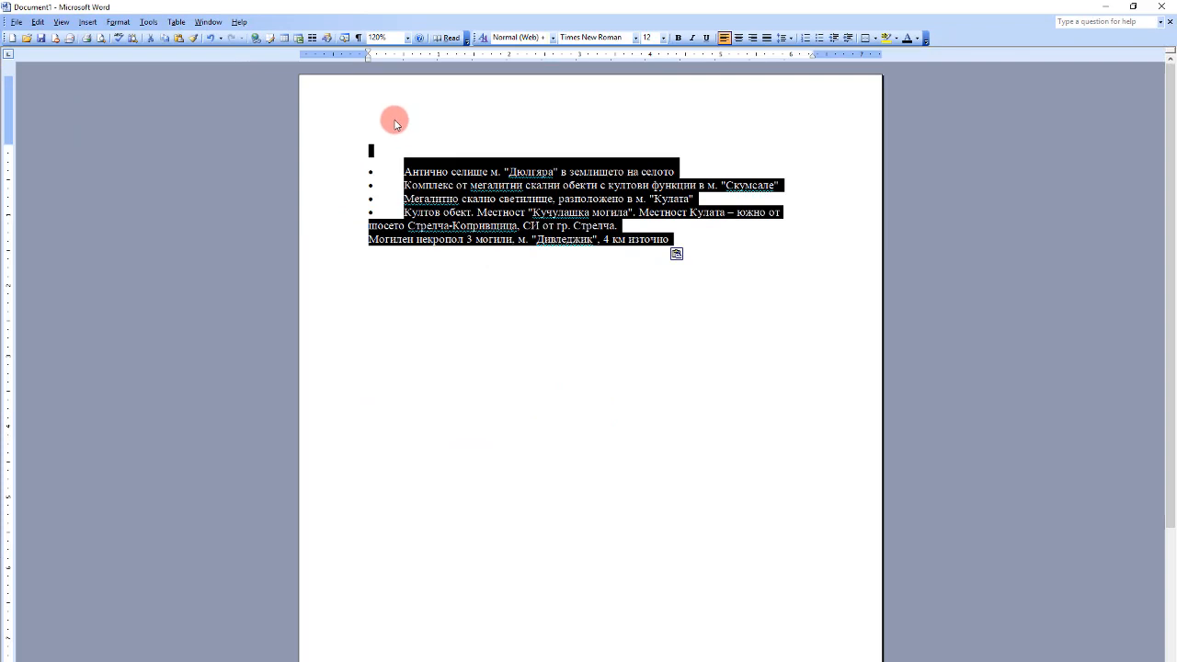
{"action": "key", "text": "ctrl+shift+n"}
{"action": "left_click", "coordinate": [486, 244]}
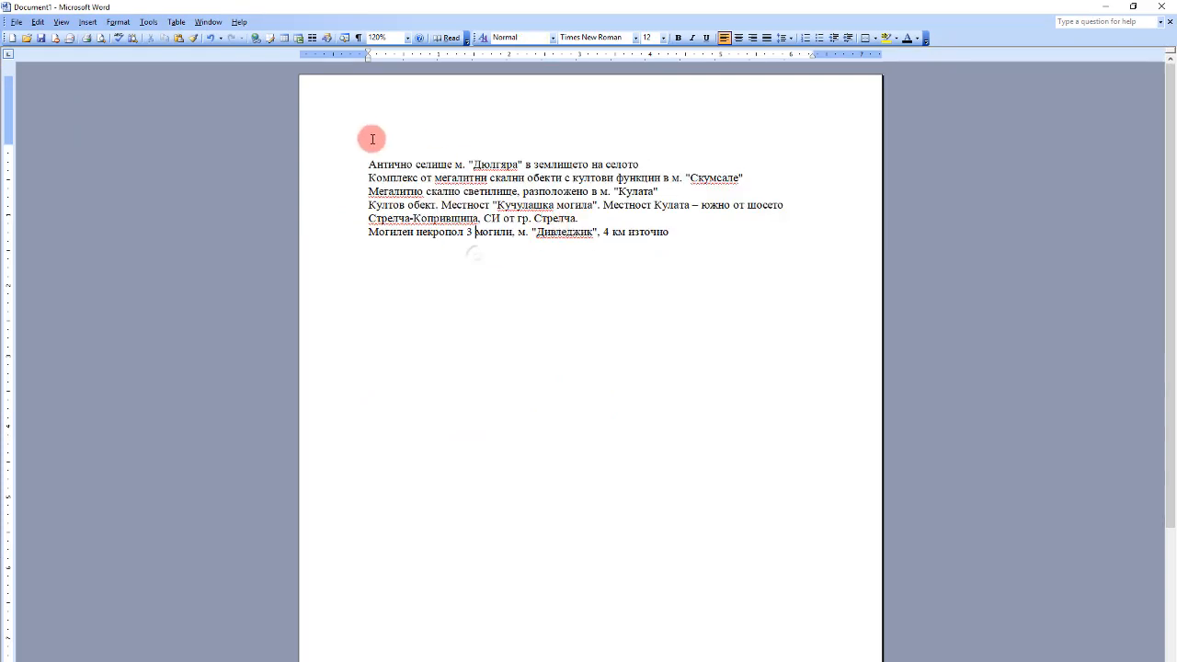
{"action": "key", "text": "BackSpace"}
Insert a blank line before the "Могилен некропол" entry and delete the text from "Местност Кулата" to "гр. Стрелча." in the entry above
{"action": "left_click", "coordinate": [688, 236]}
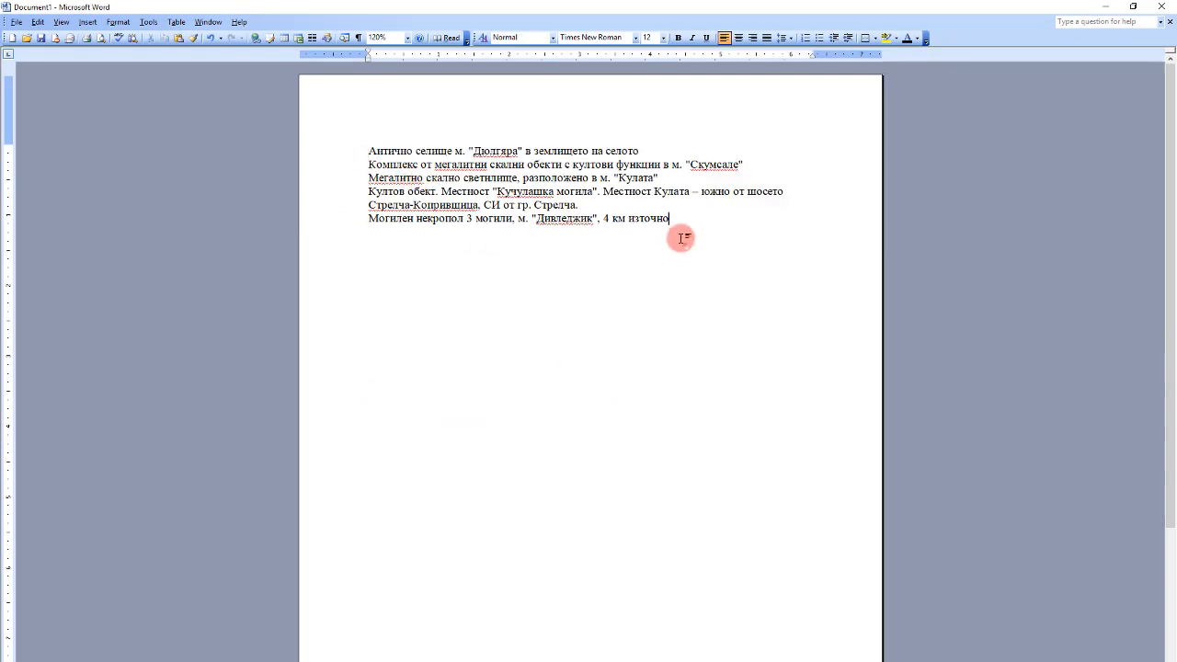
{"action": "key", "text": "Return"}
{"action": "left_click", "coordinate": [787, 192]}
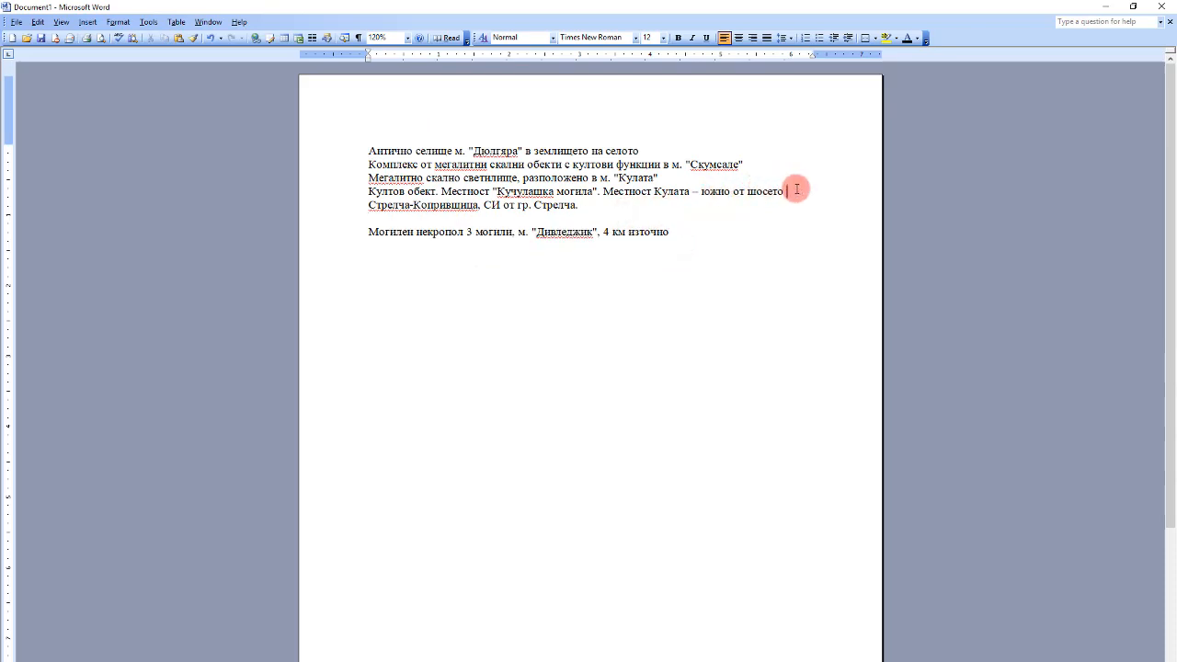
{"action": "key", "text": "Right"}
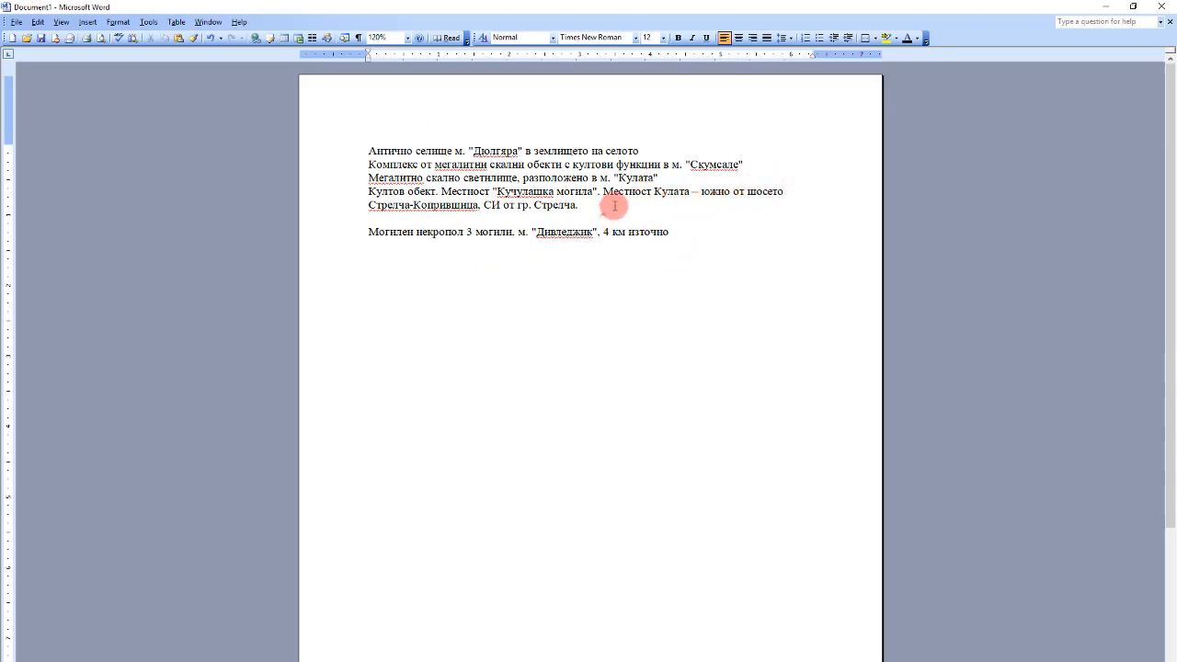
{"action": "left_click_drag", "start_coordinate": [613, 211], "coordinate": [615, 191]}
{"action": "left_click", "coordinate": [607, 198]}
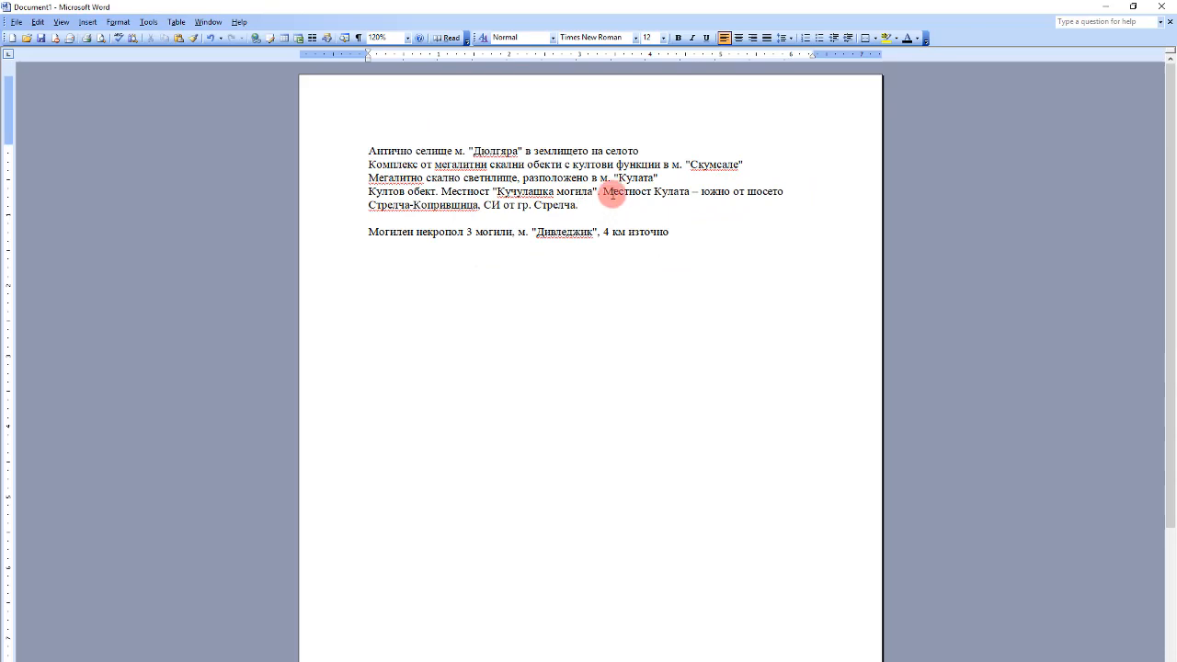
{"action": "left_click", "coordinate": [605, 192], "text": "shift"}
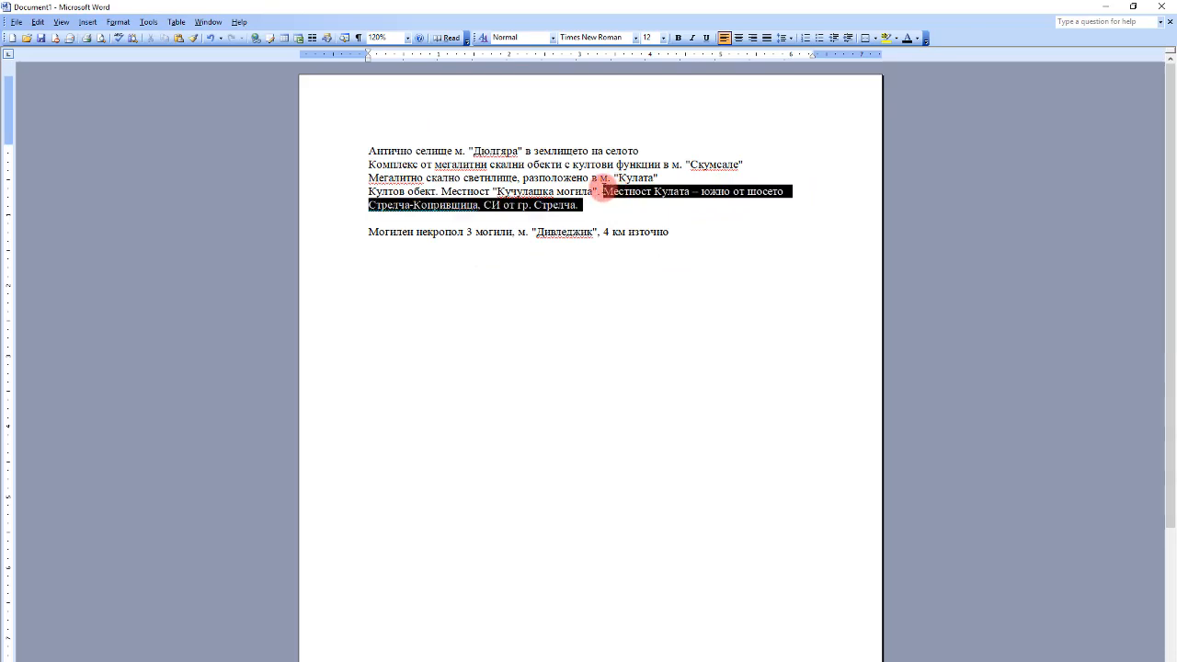
{"action": "key", "text": "Delete"}
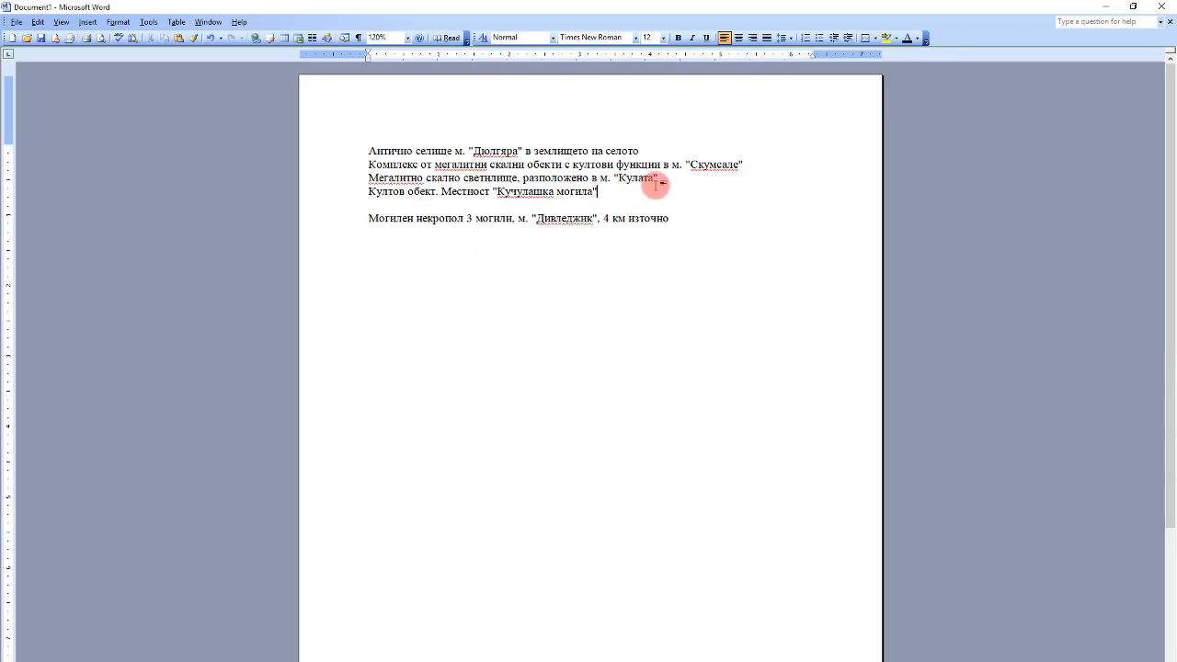
Insert a blank line after each of the "Кулата", "Скумсале" and "Дюлгяра" entries
{"action": "left_click", "coordinate": [670, 179]}
{"action": "key", "text": "Return"}
{"action": "left_click", "coordinate": [745, 165]}
{"action": "key", "text": "Return"}
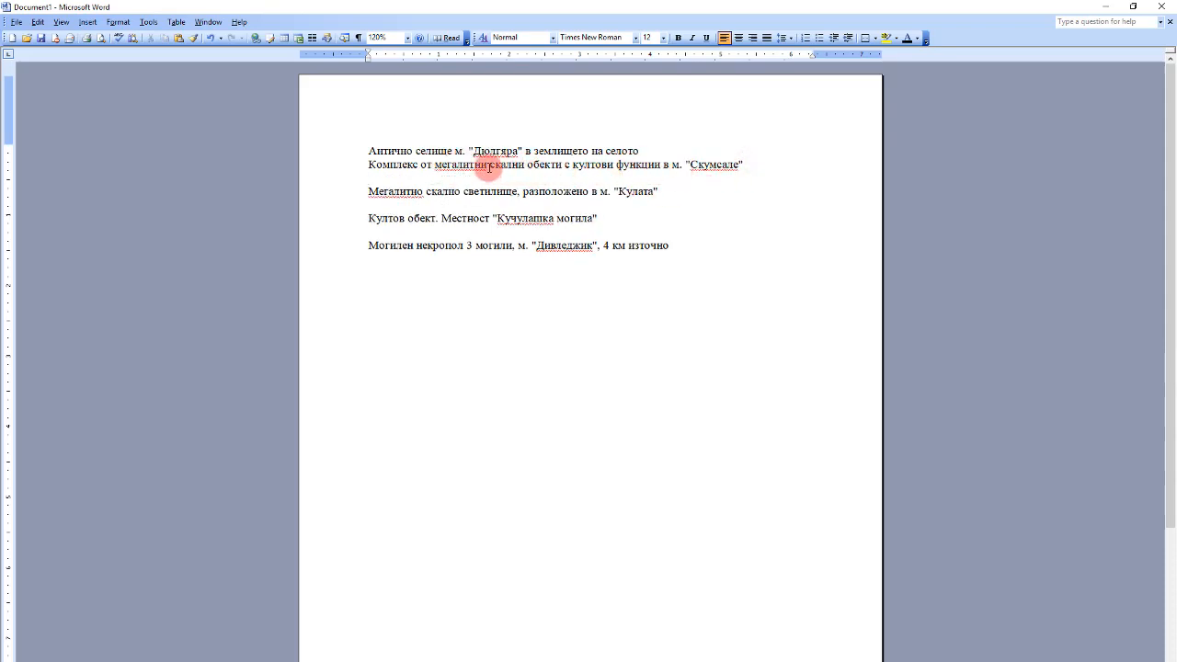
{"action": "left_click", "coordinate": [644, 151]}
{"action": "key", "text": "Return"}
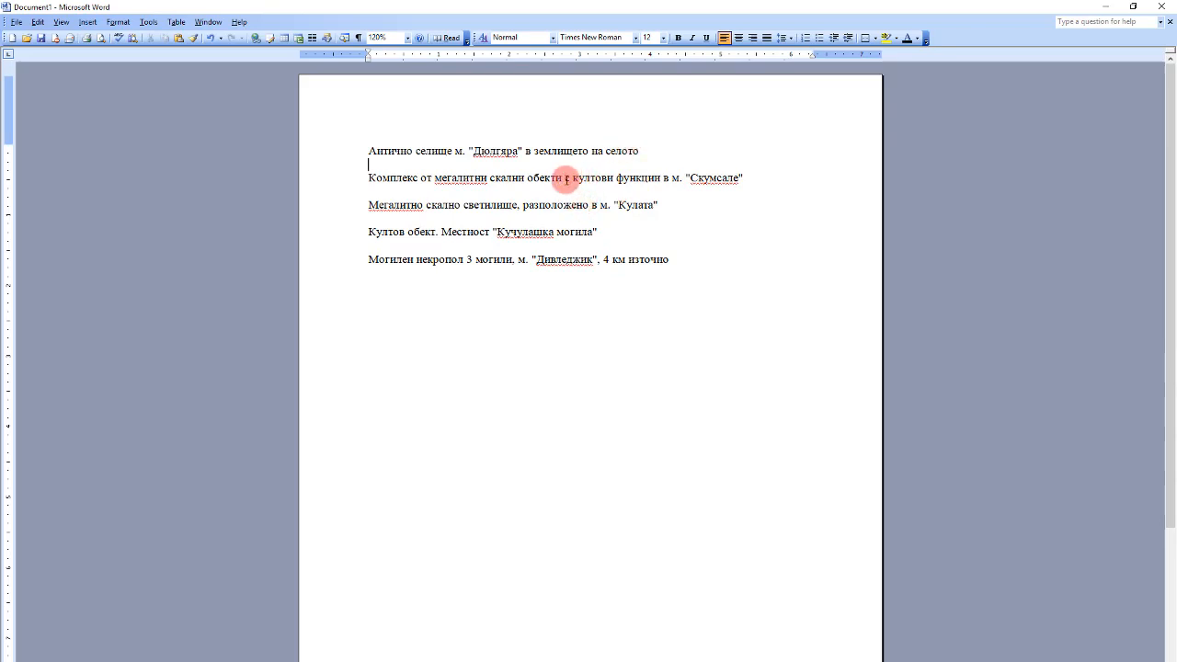
Delete "с култови функции" from the "Скумсале" entry
{"action": "left_click_drag", "start_coordinate": [564, 178], "coordinate": [655, 183]}
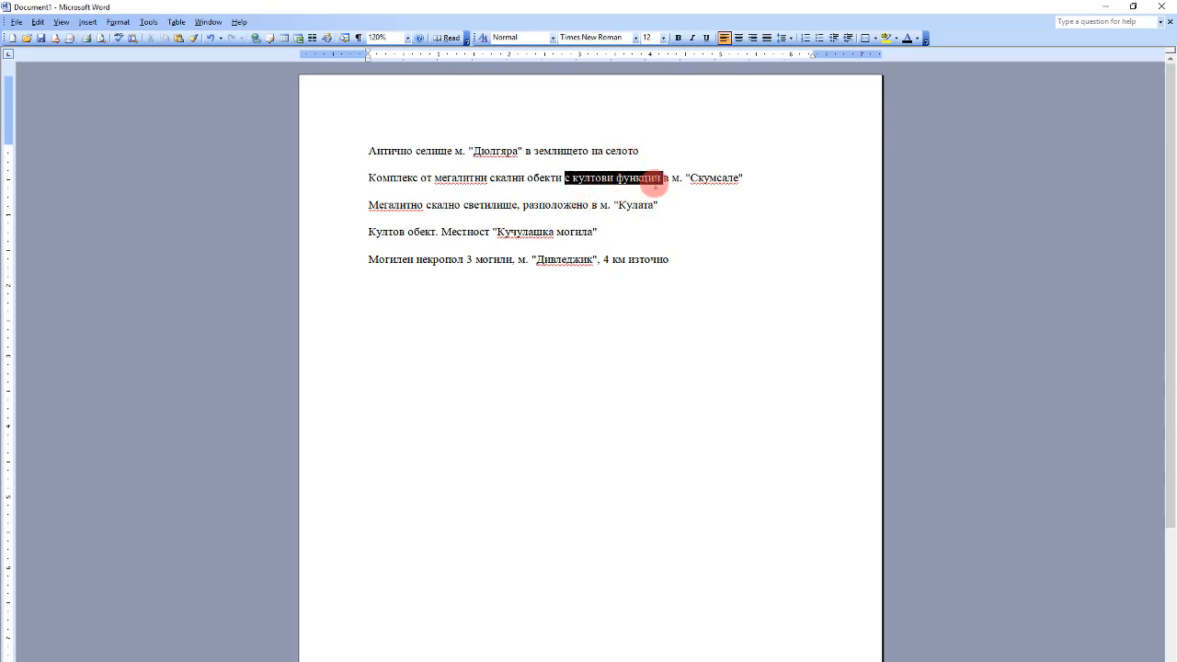
{"action": "key", "text": "Delete"}
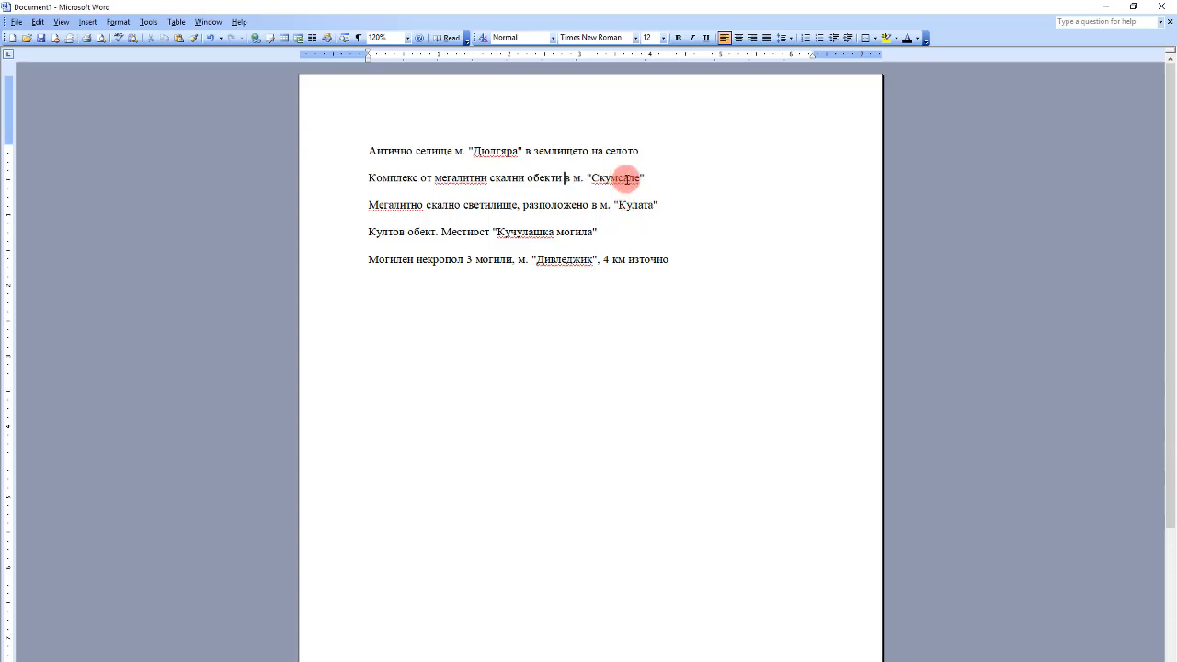
{"action": "left_click", "coordinate": [652, 177]}
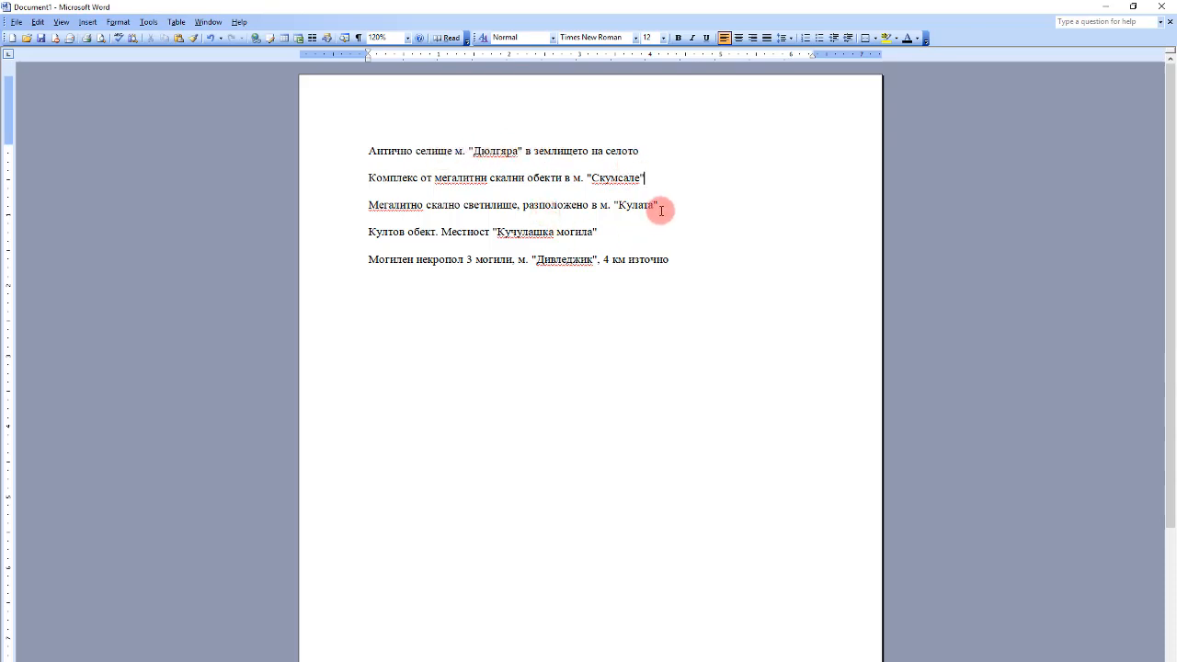
{"action": "left_click", "coordinate": [614, 231]}
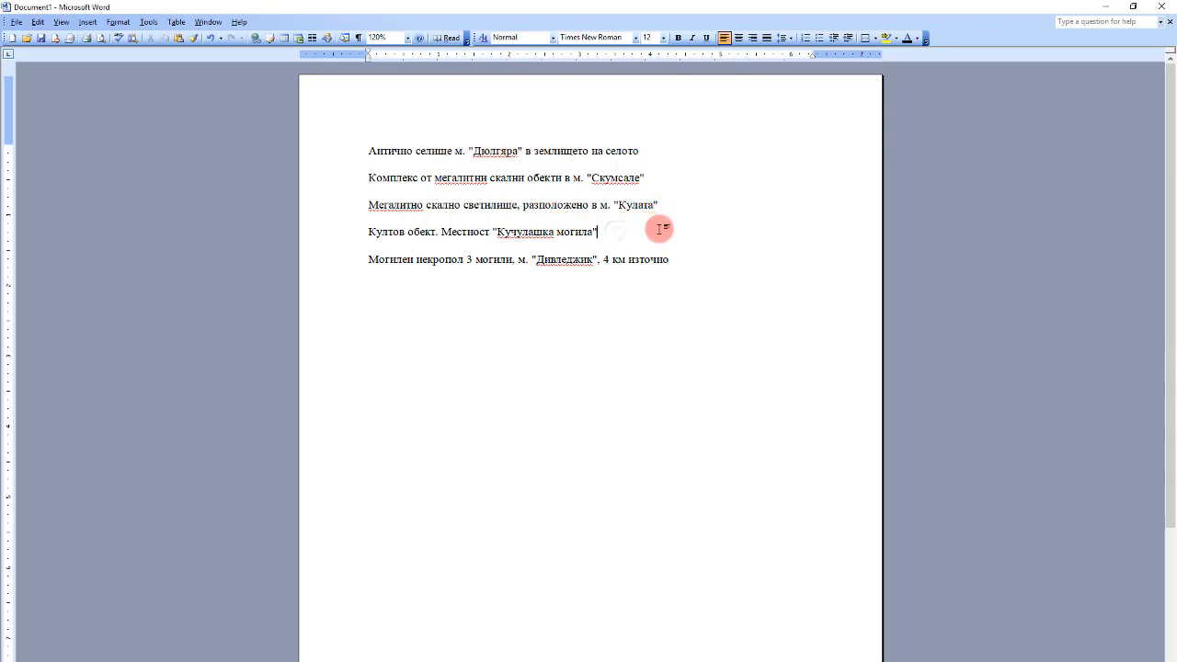
{"action": "left_click", "coordinate": [672, 261]}
{"action": "left_click", "coordinate": [577, 282]}
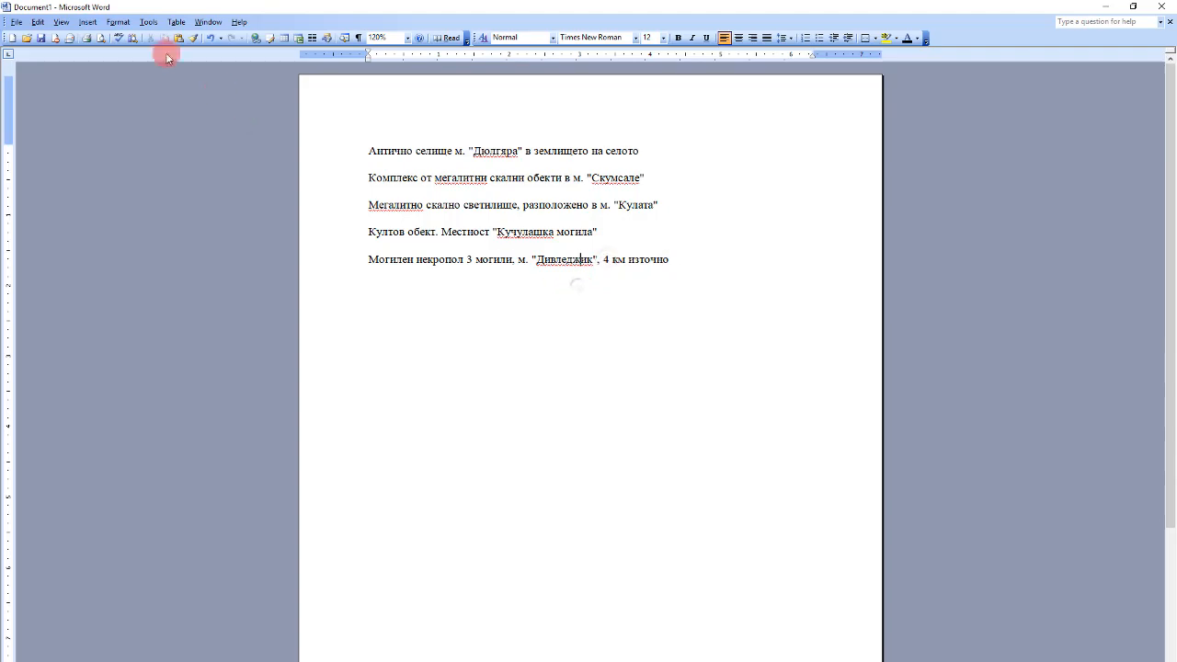
Switch back to QGIS, close the unique values results and open the attribute table of the STLo_heritage_details_range layer
{"action": "key", "text": "alt+Tab"}
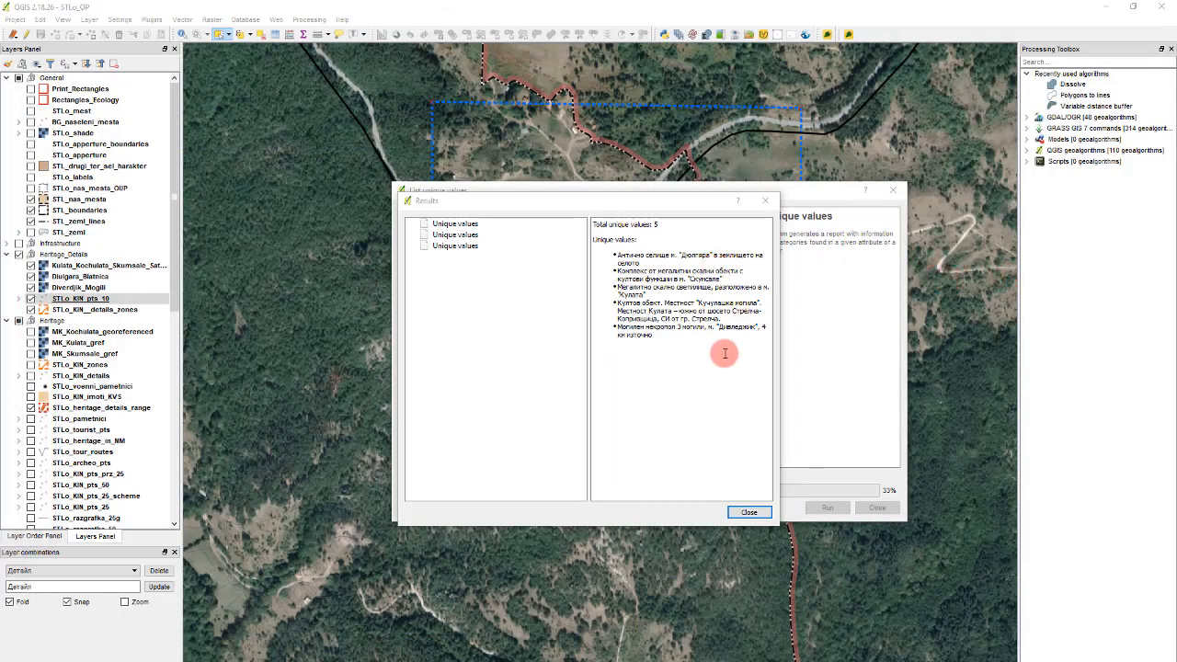
{"action": "left_click", "coordinate": [749, 513]}
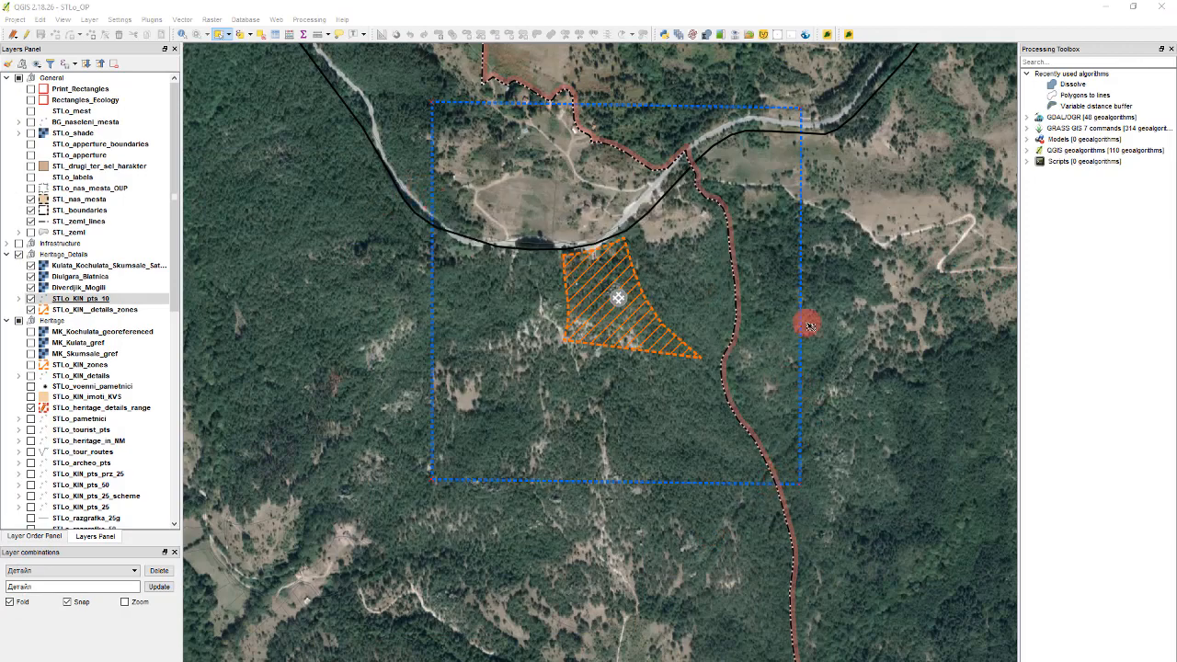
{"action": "left_click", "coordinate": [138, 408]}
{"action": "key", "text": "F6"}
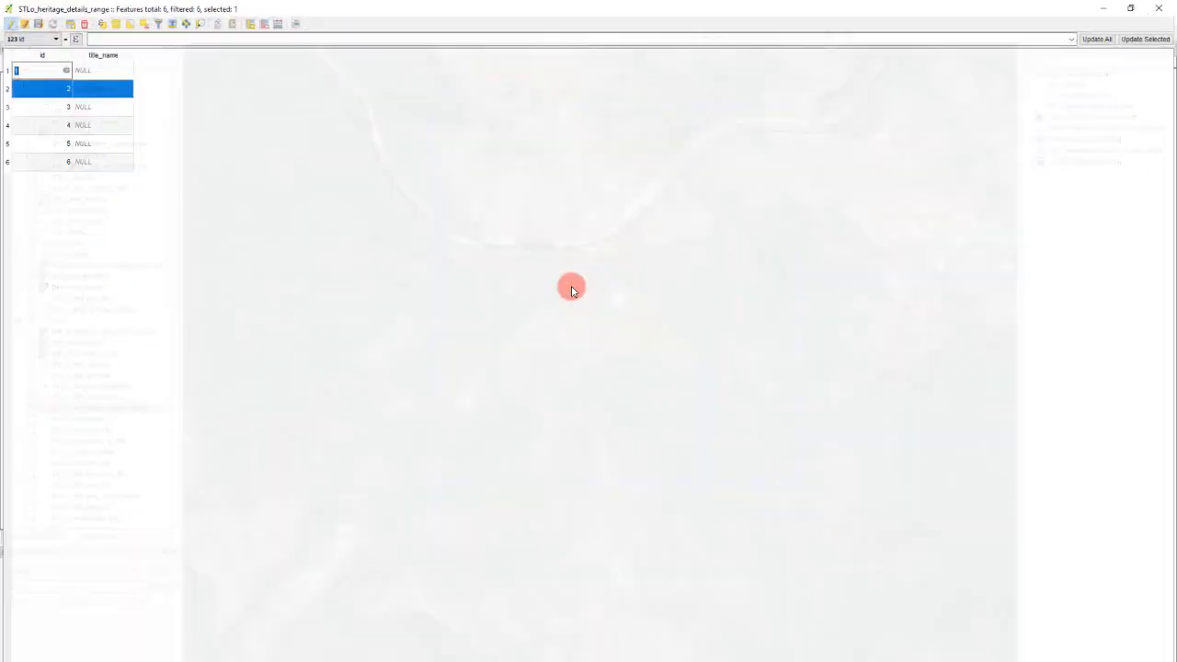
{"action": "double_click", "coordinate": [107, 88]}
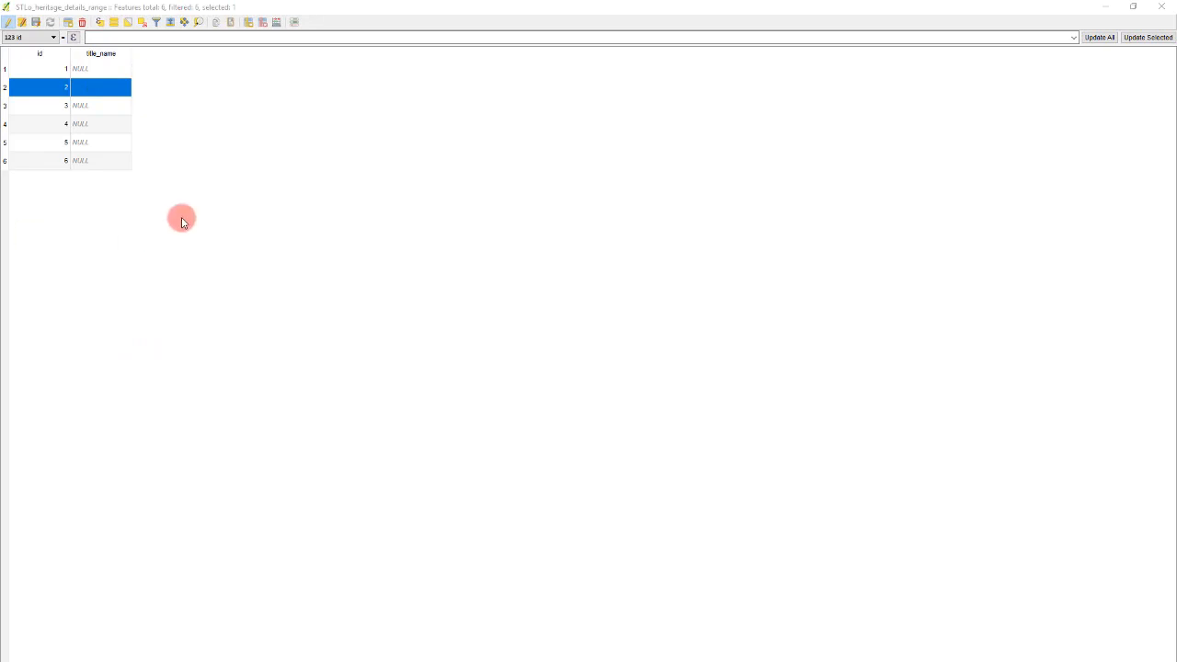
{"action": "left_click", "coordinate": [113, 92]}
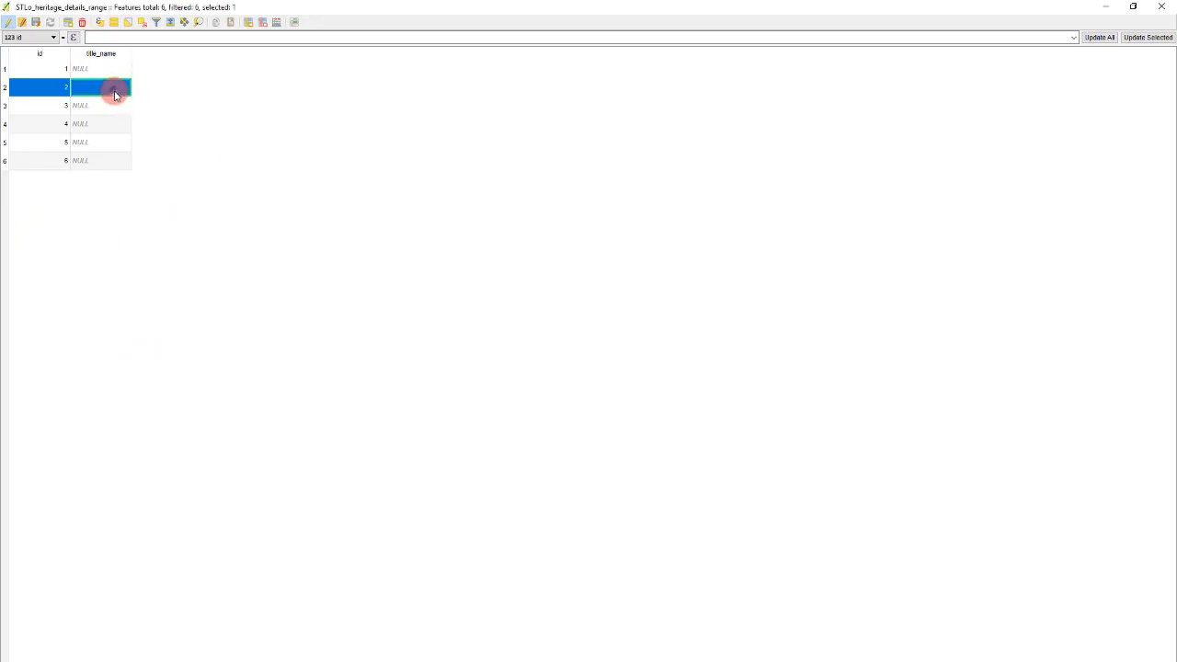
{"action": "left_click", "coordinate": [218, 135]}
Add a Text (string) field named title_lab to the heritage details range table
{"action": "left_click", "coordinate": [253, 25]}
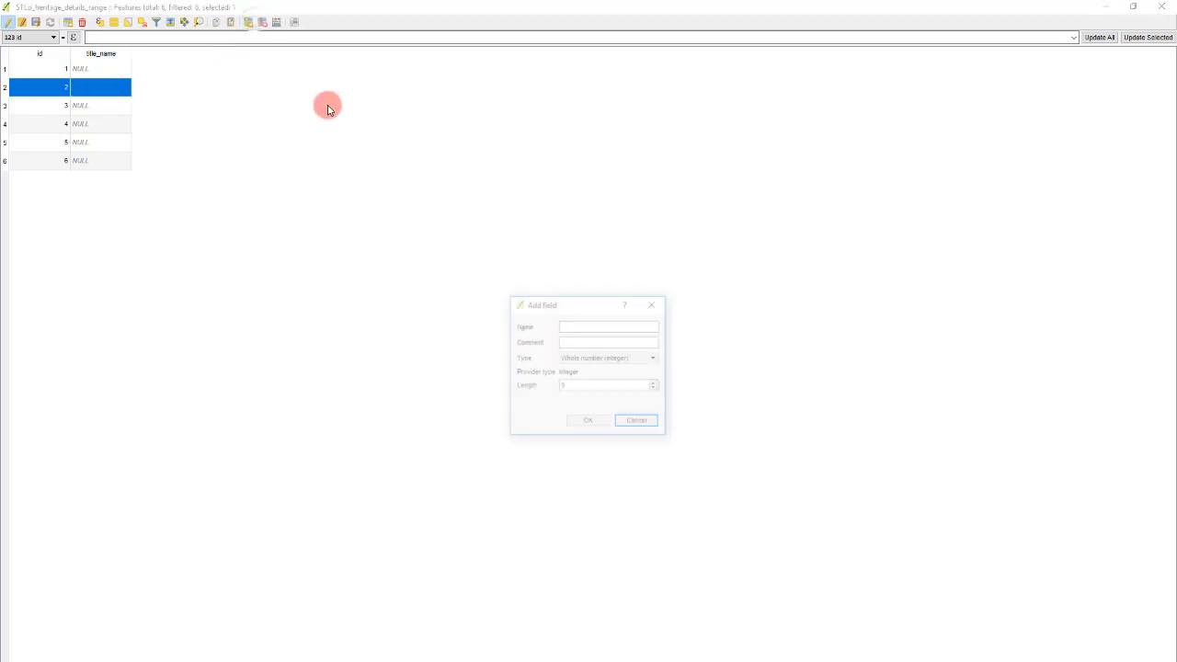
{"action": "type", "text": "T"}
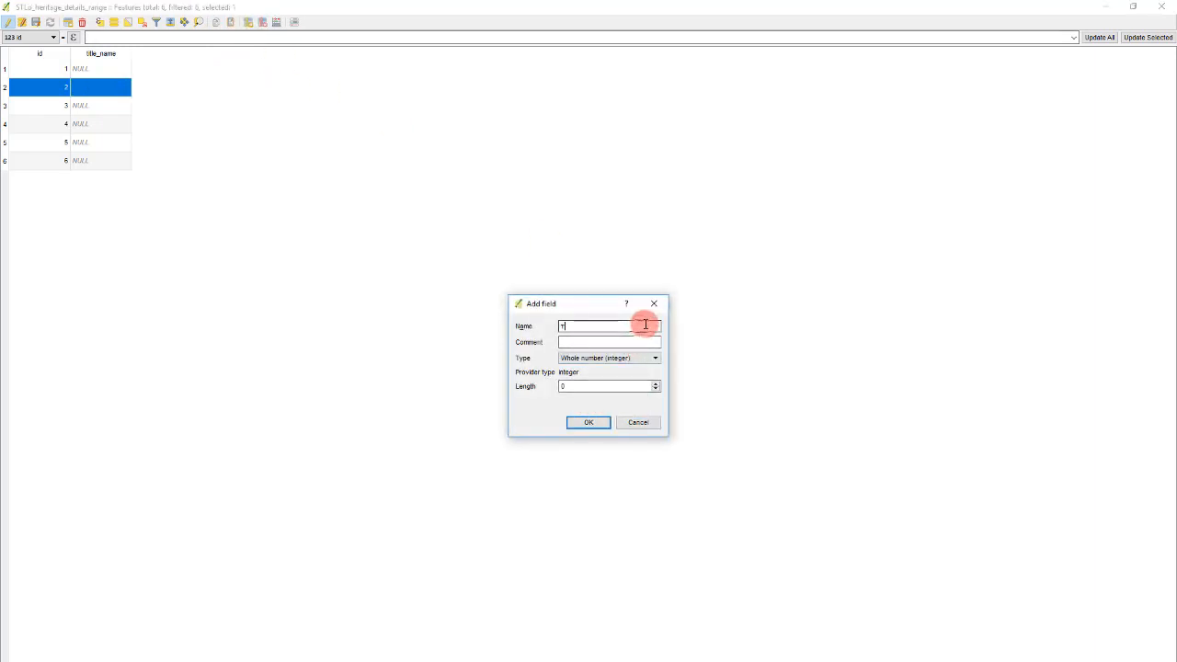
{"action": "left_click", "coordinate": [594, 357]}
{"action": "left_click", "coordinate": [594, 395]}
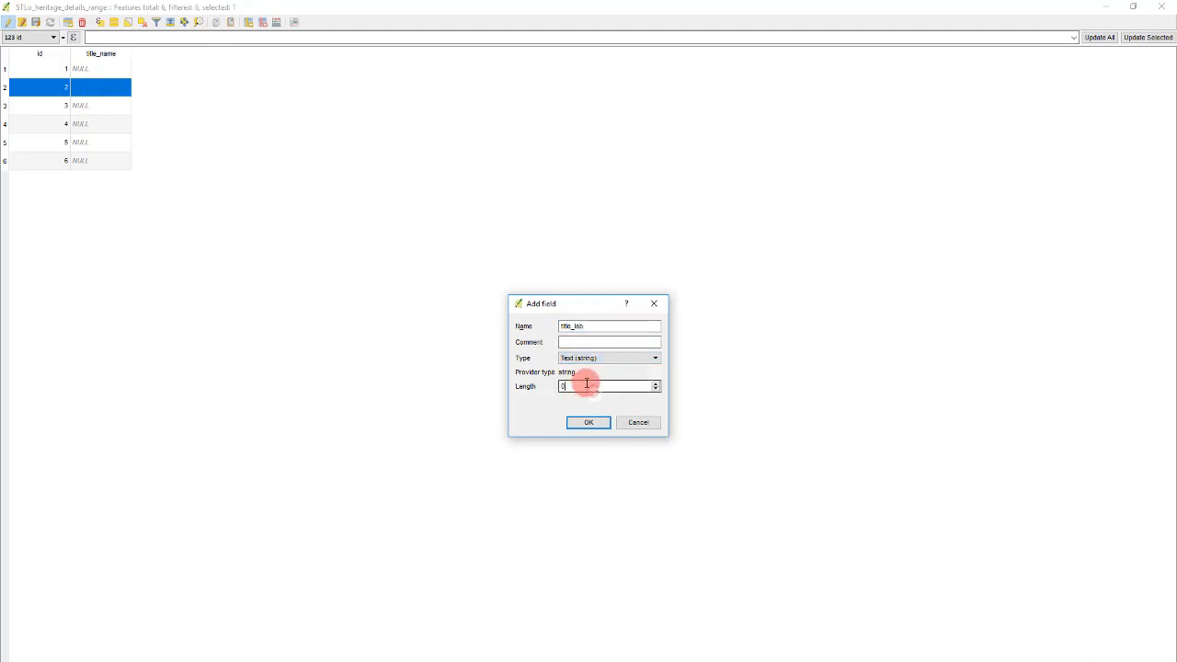
{"action": "left_click", "coordinate": [590, 423]}
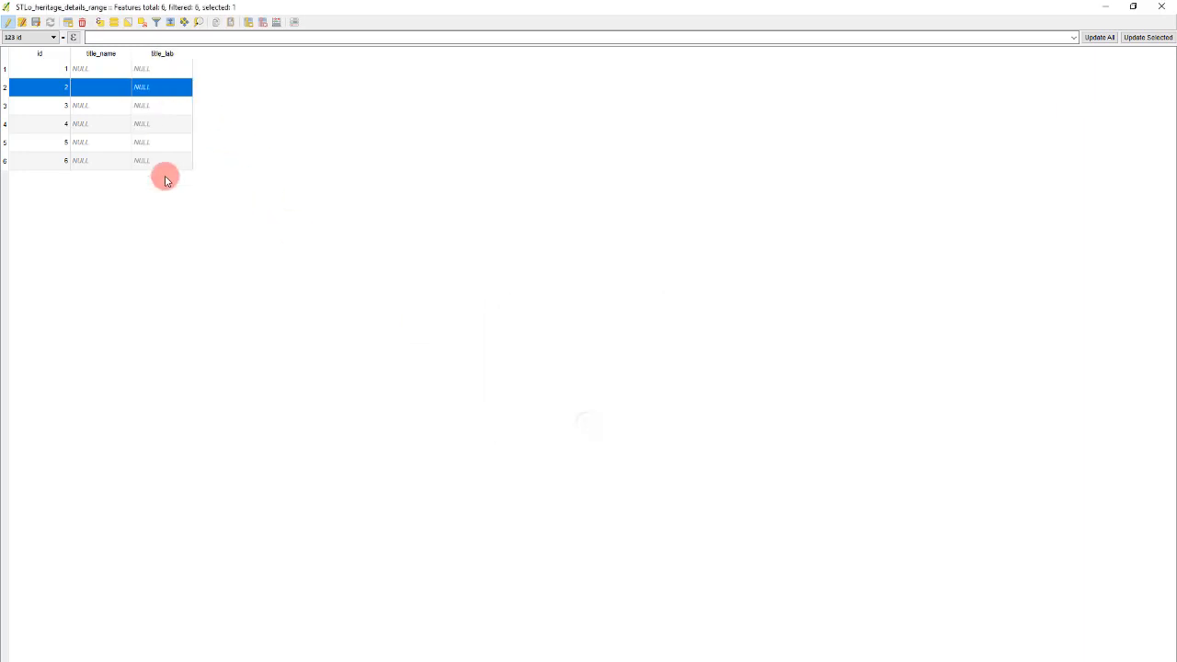
Add a Text (string) field named title_full with a length of 100
{"action": "left_click", "coordinate": [253, 25]}
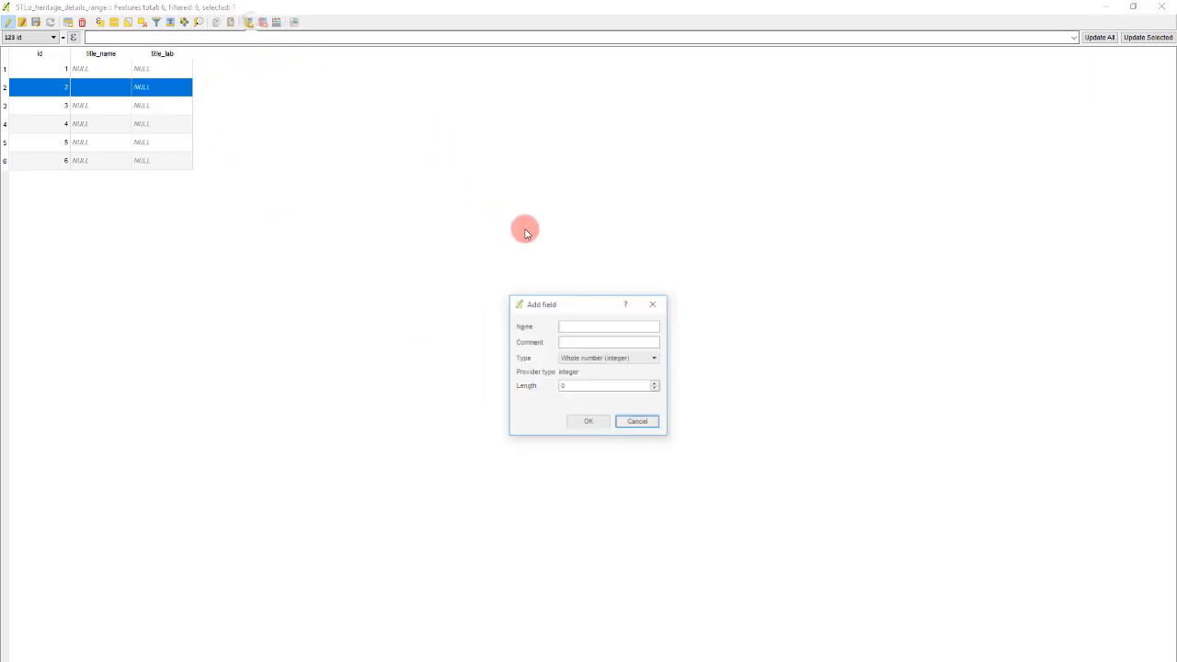
{"action": "type", "text": "title"}
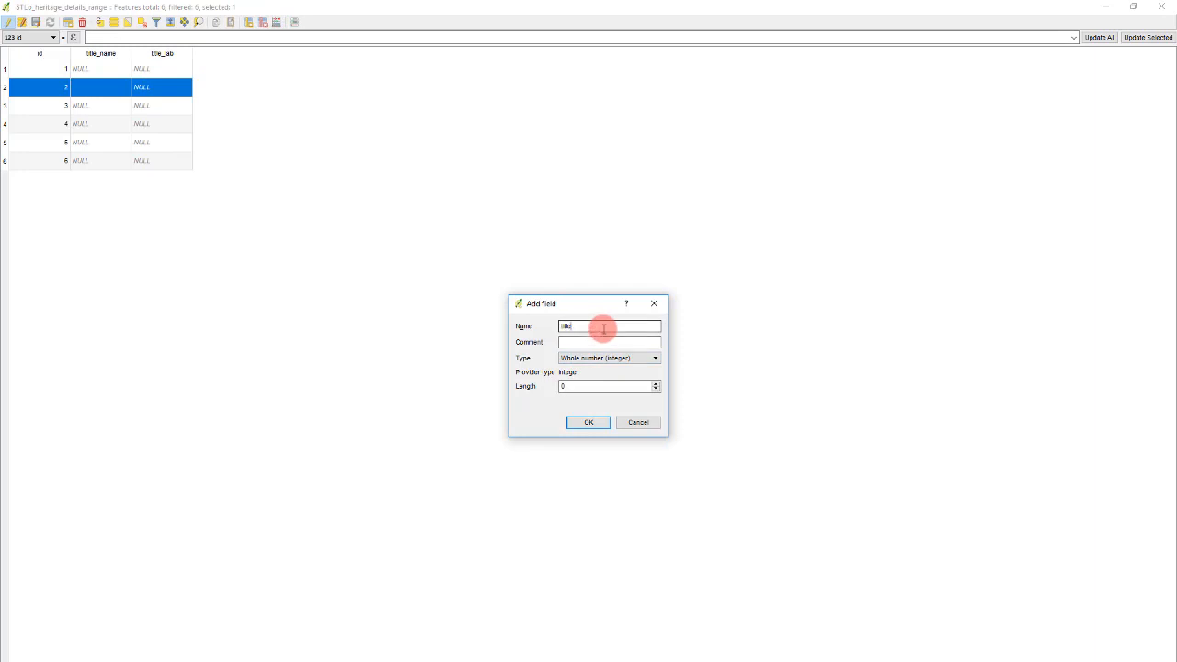
{"action": "type", "text": "_full"}
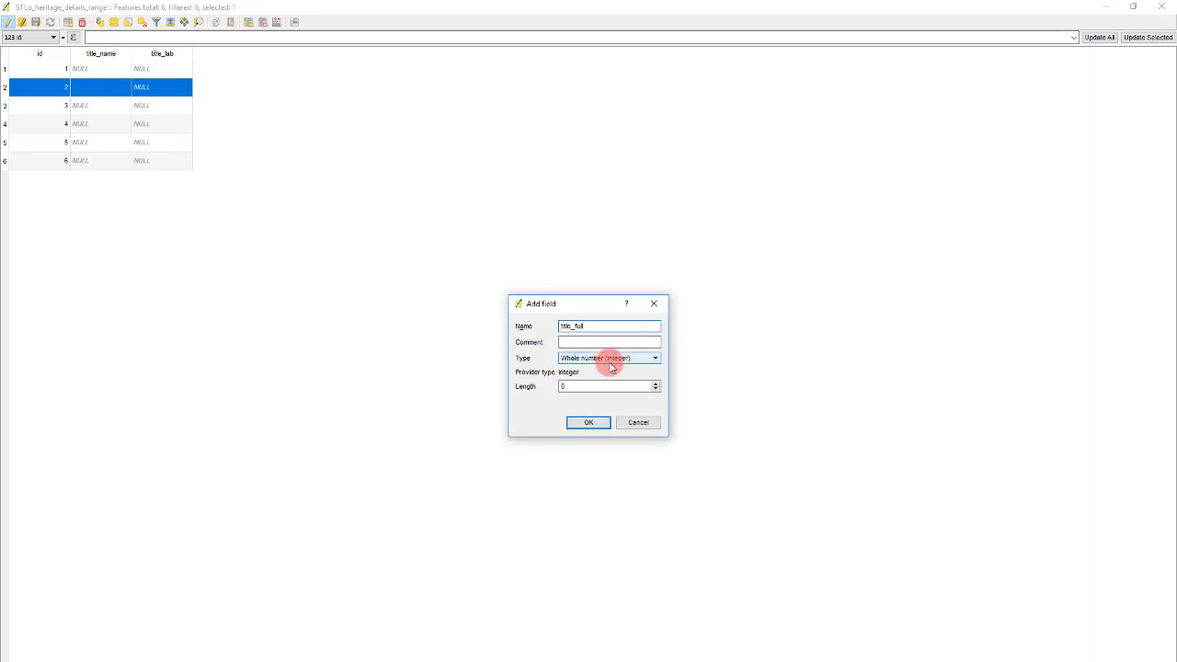
{"action": "left_click", "coordinate": [607, 358]}
{"action": "left_click", "coordinate": [599, 387]}
{"action": "double_click", "coordinate": [612, 388]}
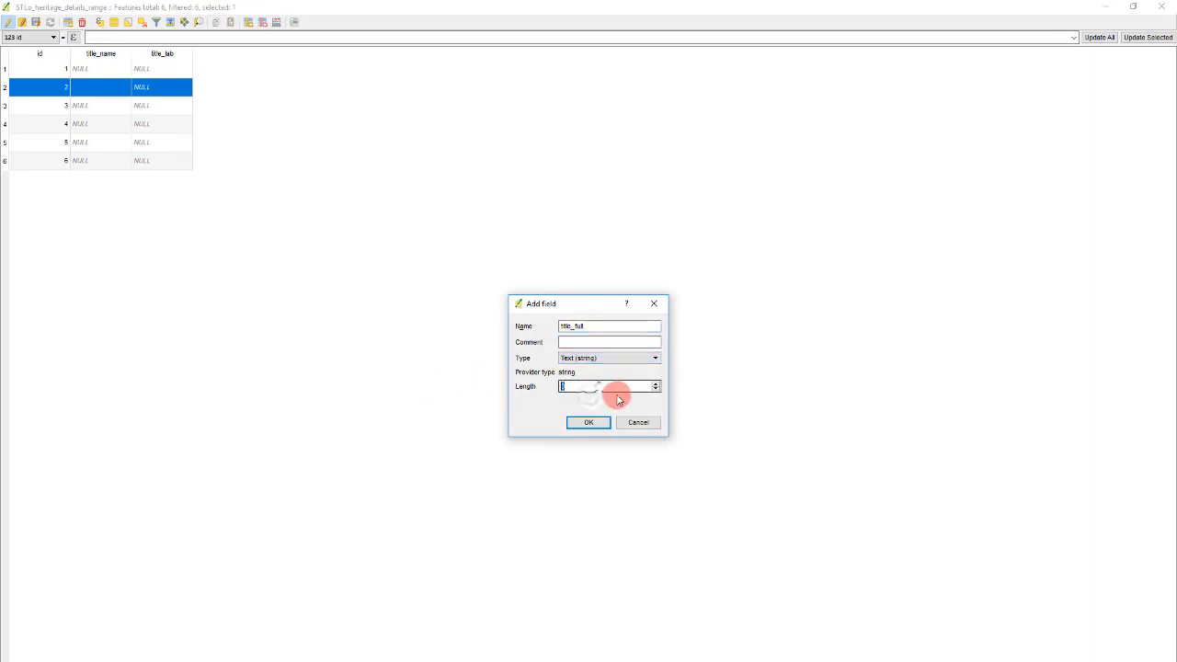
{"action": "left_click", "coordinate": [593, 429]}
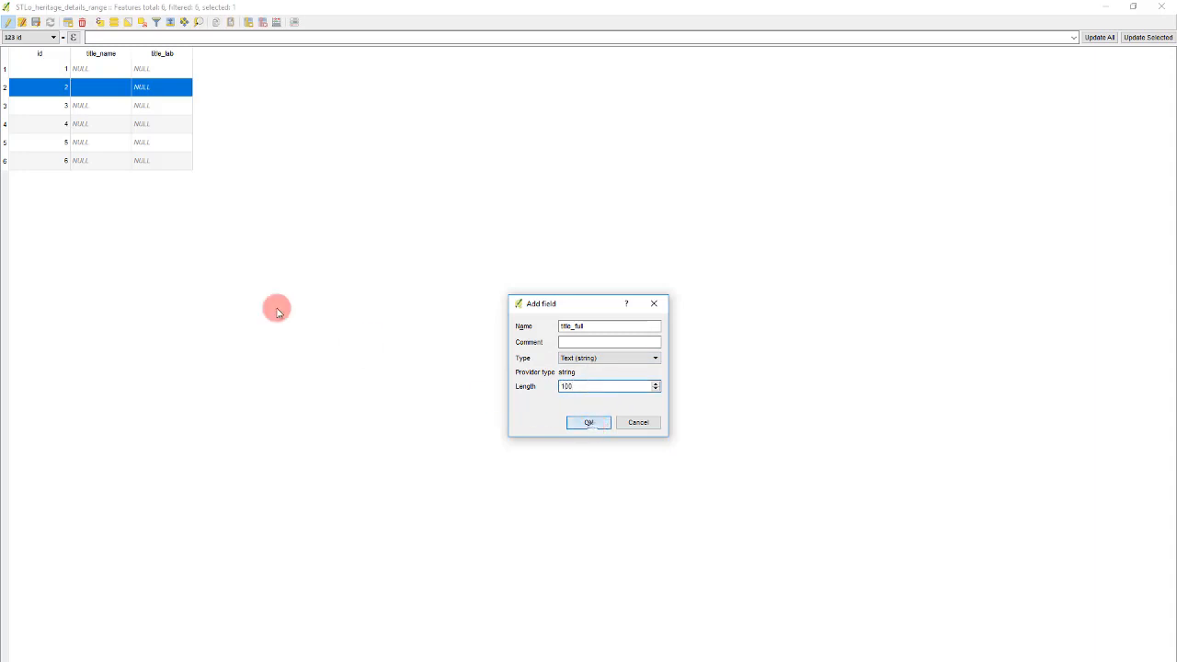
Delete the title_name field and widen the title_lab and title_full columns
{"action": "left_click", "coordinate": [260, 21]}
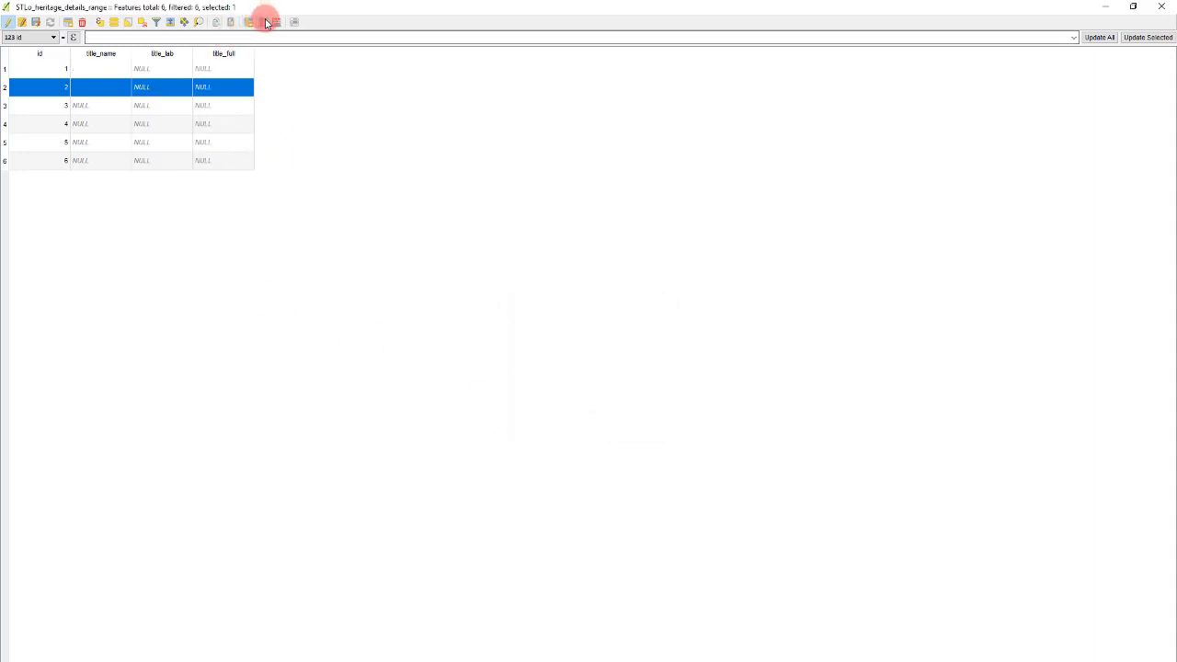
{"action": "left_click", "coordinate": [558, 284]}
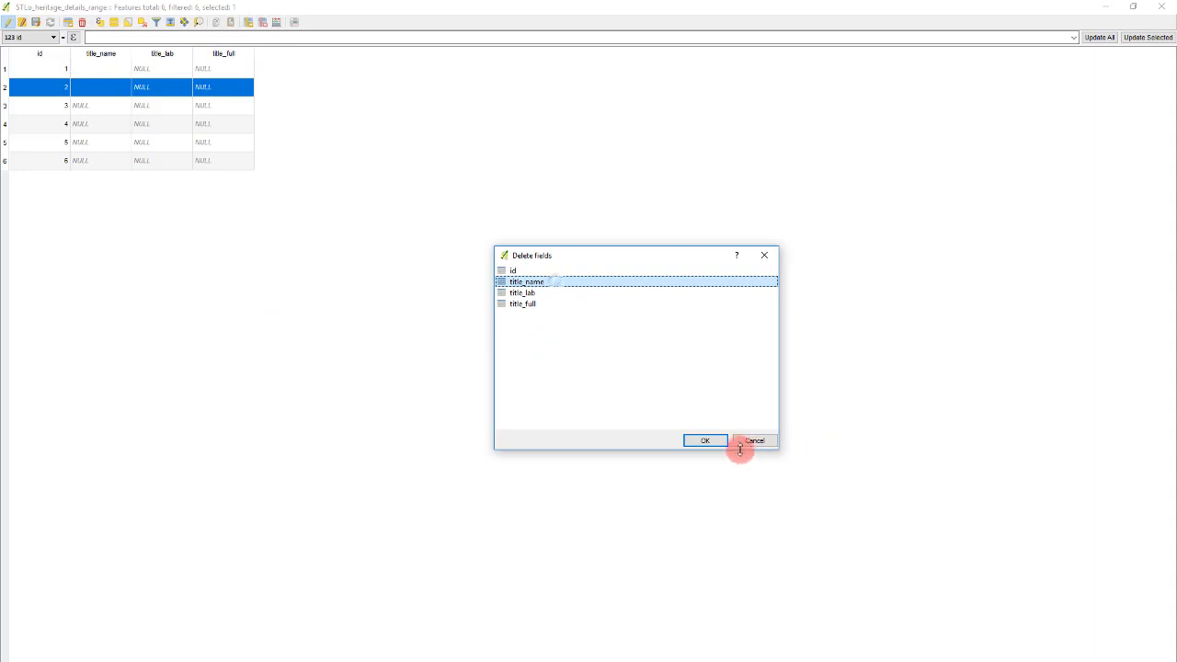
{"action": "left_click", "coordinate": [706, 441]}
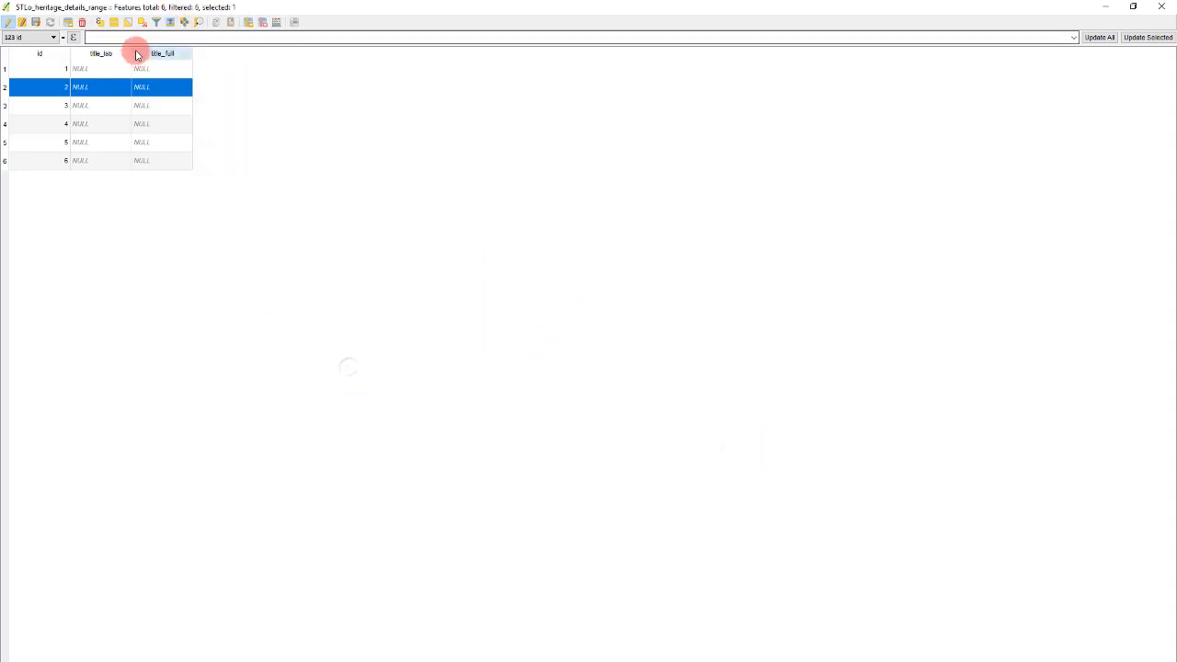
{"action": "left_click_drag", "start_coordinate": [134, 52], "coordinate": [875, 65]}
{"action": "double_click", "coordinate": [848, 139]}
{"action": "key", "text": "BackSpace"}
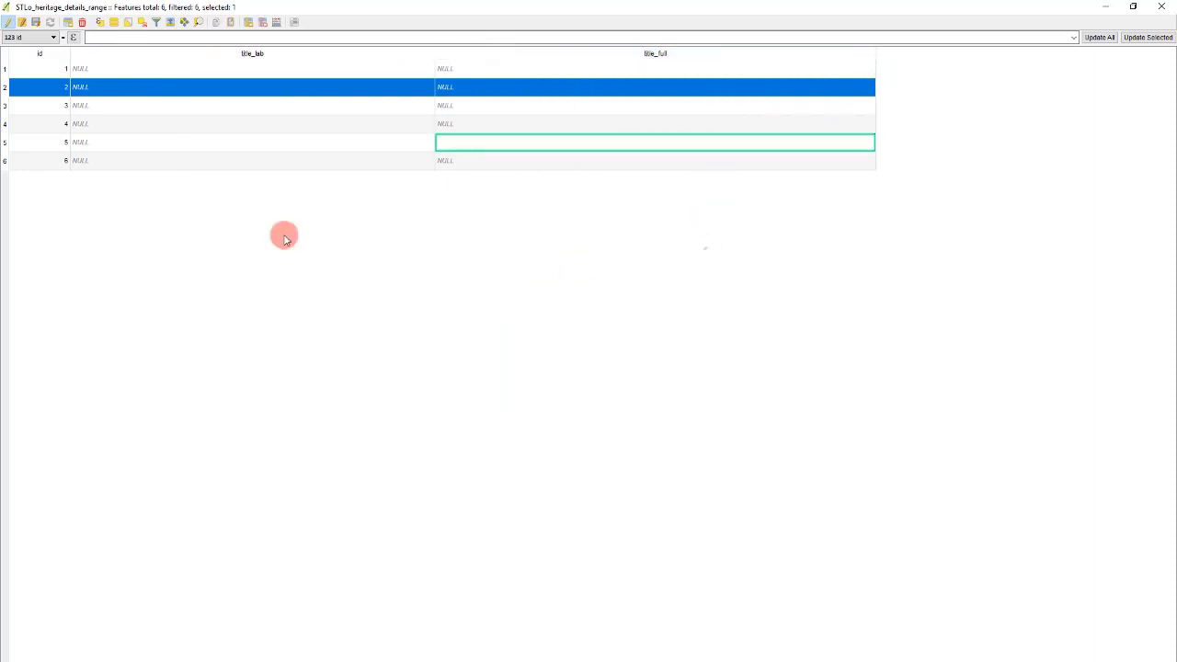
{"action": "key", "text": "Return"}
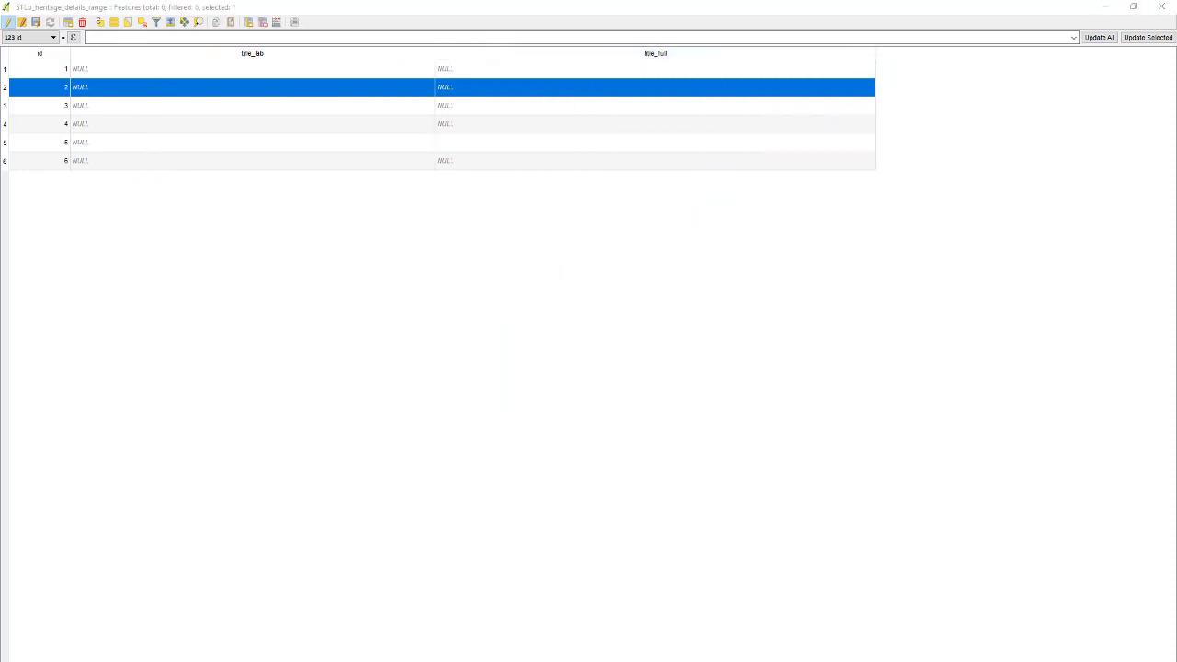
Set both title_lab and title_full of feature 2 to "Мегалитно скално светилище, разположено в м. "Кулата""
{"action": "double_click", "coordinate": [306, 103]}
{"action": "double_click", "coordinate": [304, 90]}
{"action": "type", "text": "Мегалитно скално светилище, разположено в м. \"Кулата\""}
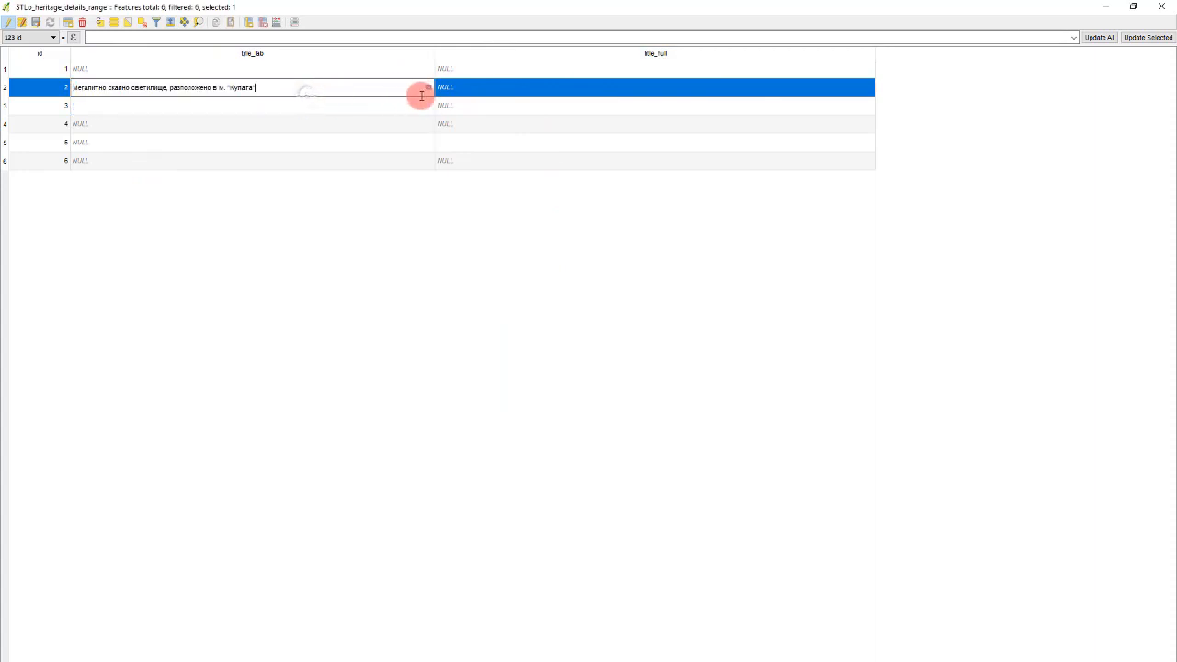
{"action": "double_click", "coordinate": [521, 89]}
{"action": "type", "text": "Мегалитно скално светилище, разположено в м. \"Кулата\""}
{"action": "double_click", "coordinate": [513, 121]}
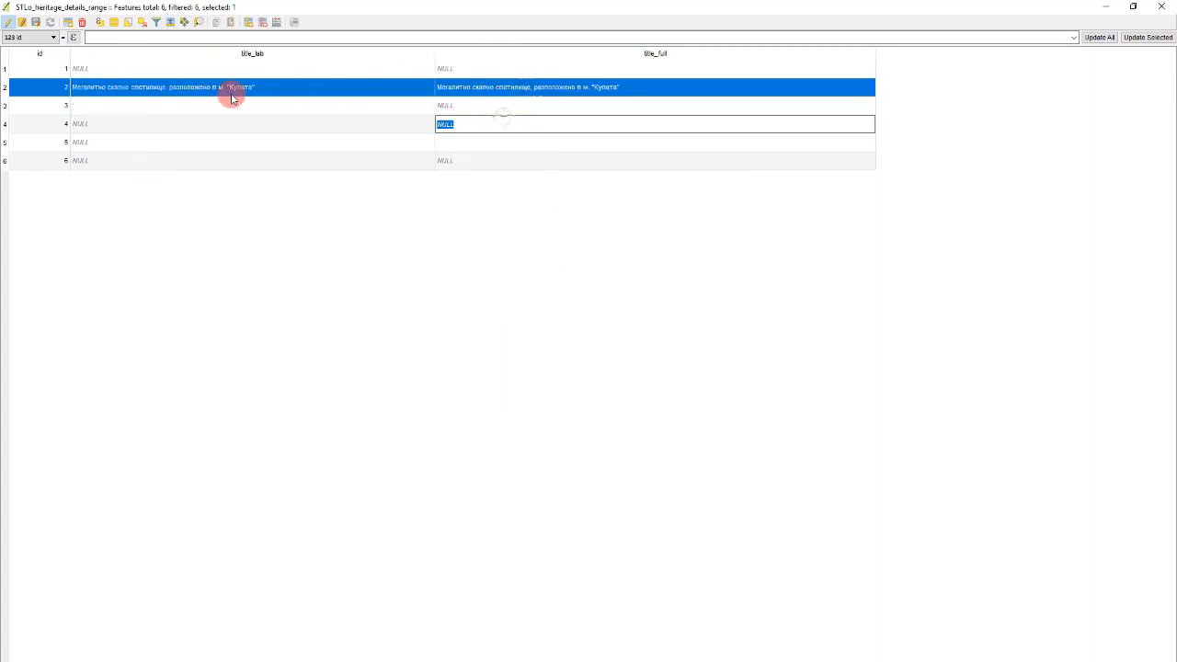
Insert a "/" before "разположено" in the title_lab value of feature 2
{"action": "double_click", "coordinate": [179, 89]}
{"action": "left_click", "coordinate": [171, 90]}
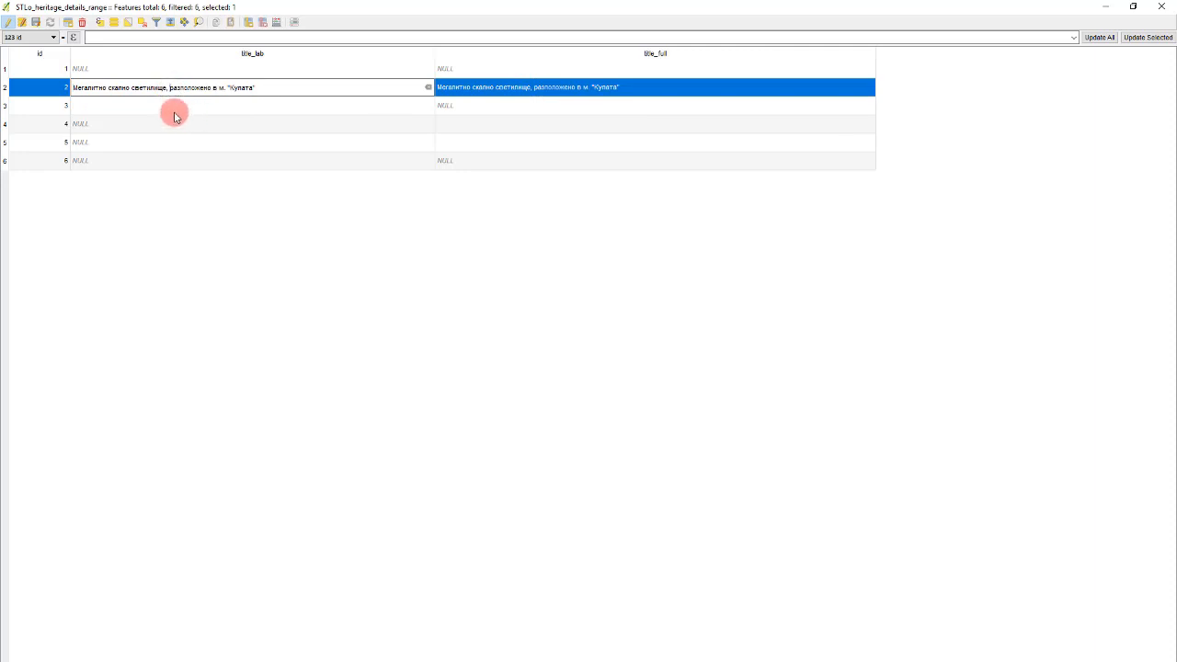
{"action": "double_click", "coordinate": [176, 112]}
{"action": "double_click", "coordinate": [169, 89]}
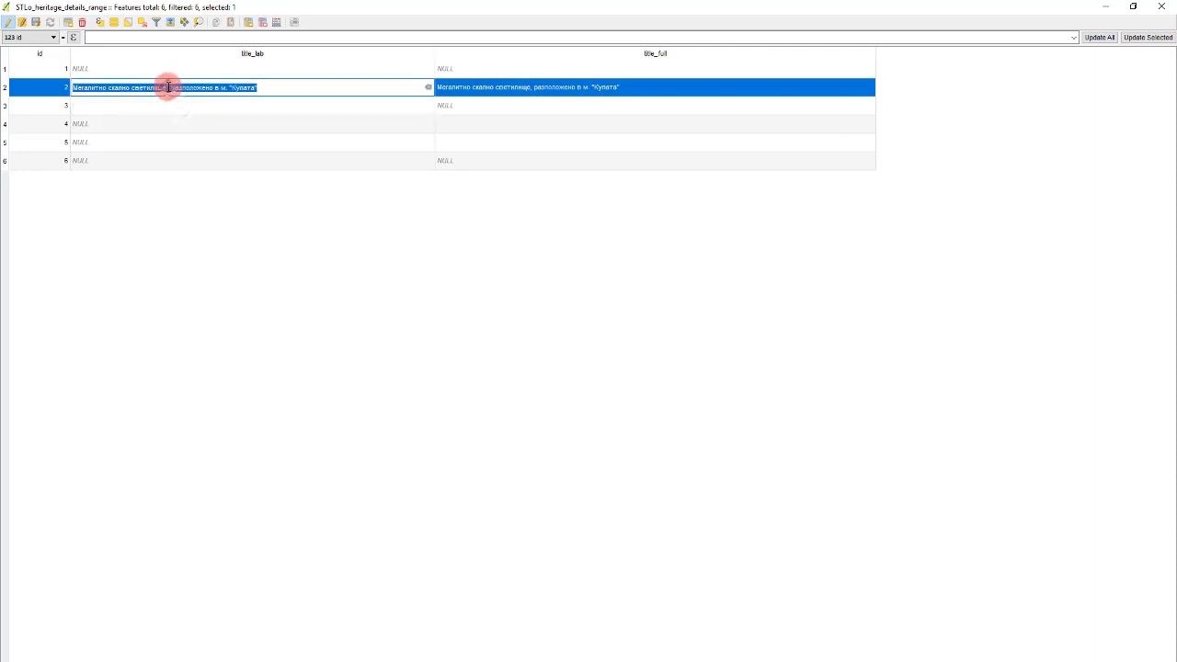
{"action": "left_click", "coordinate": [169, 87]}
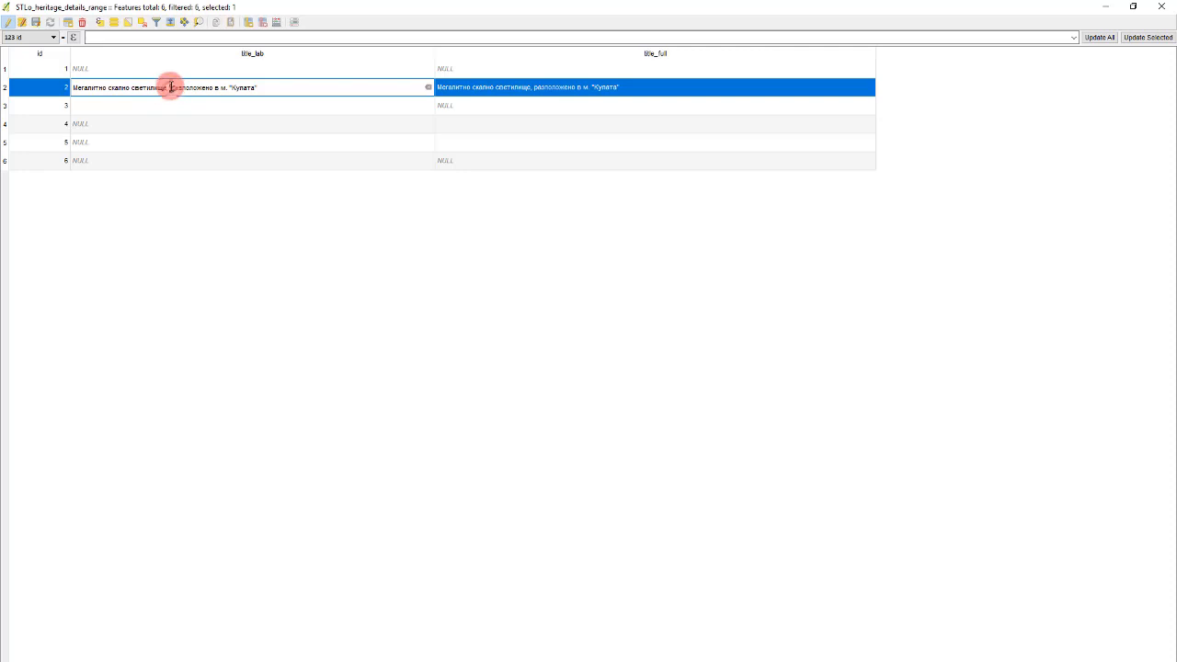
{"action": "double_click", "coordinate": [210, 106]}
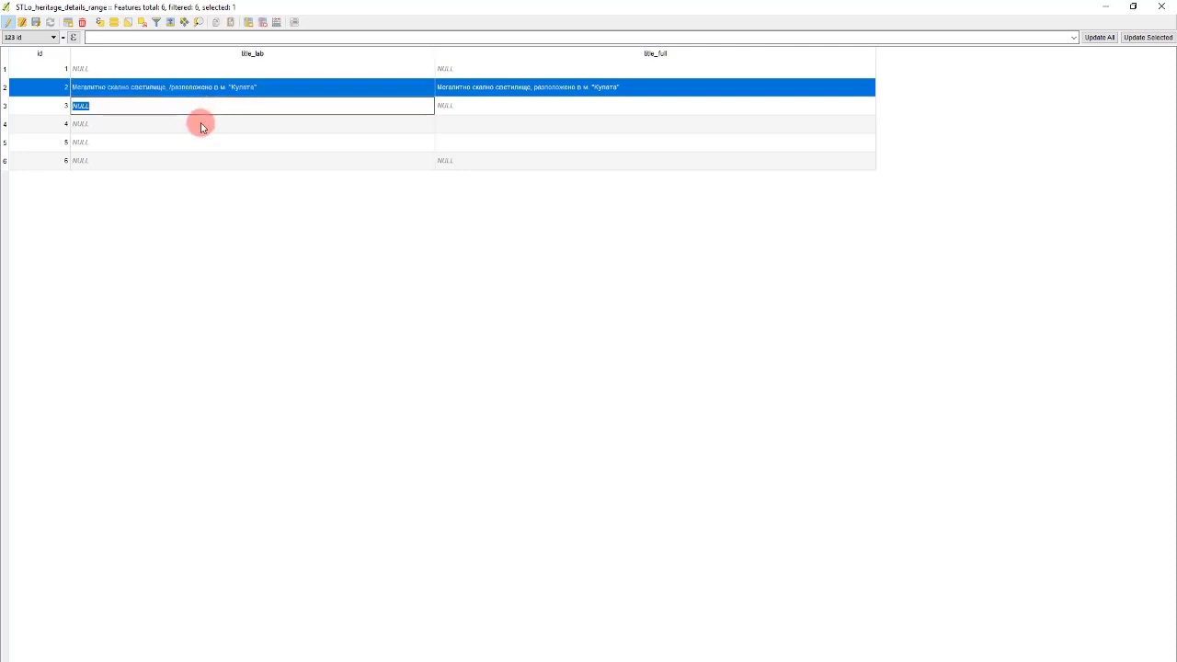
{"action": "double_click", "coordinate": [192, 140]}
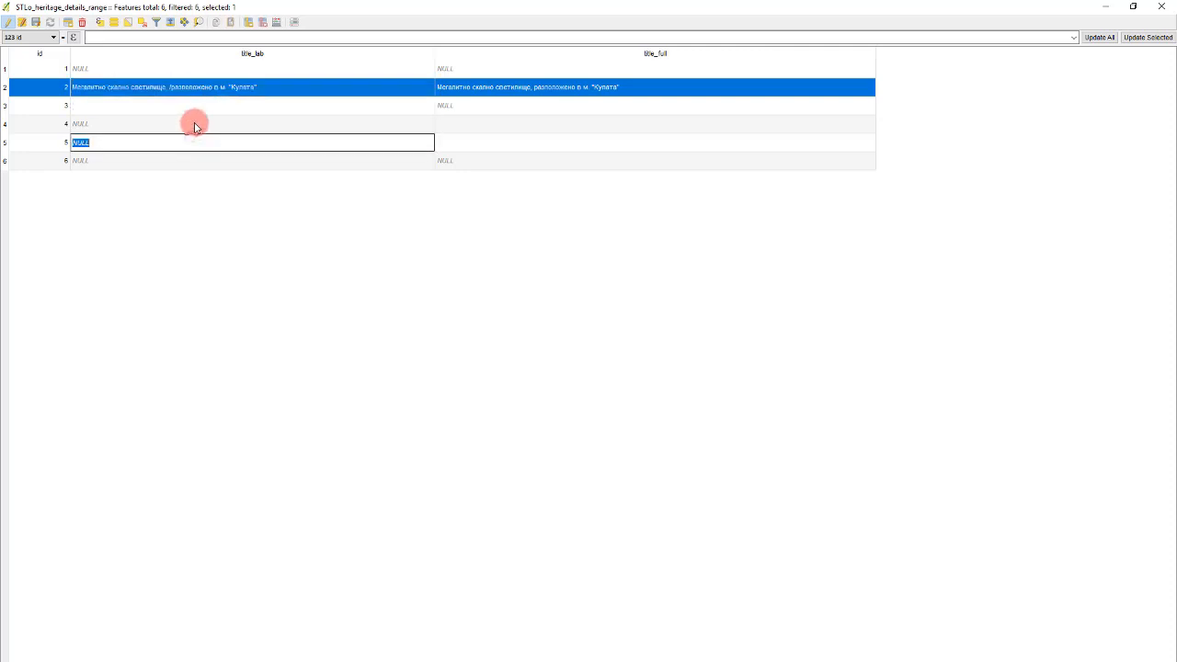
{"action": "double_click", "coordinate": [194, 126]}
{"action": "double_click", "coordinate": [200, 110]}
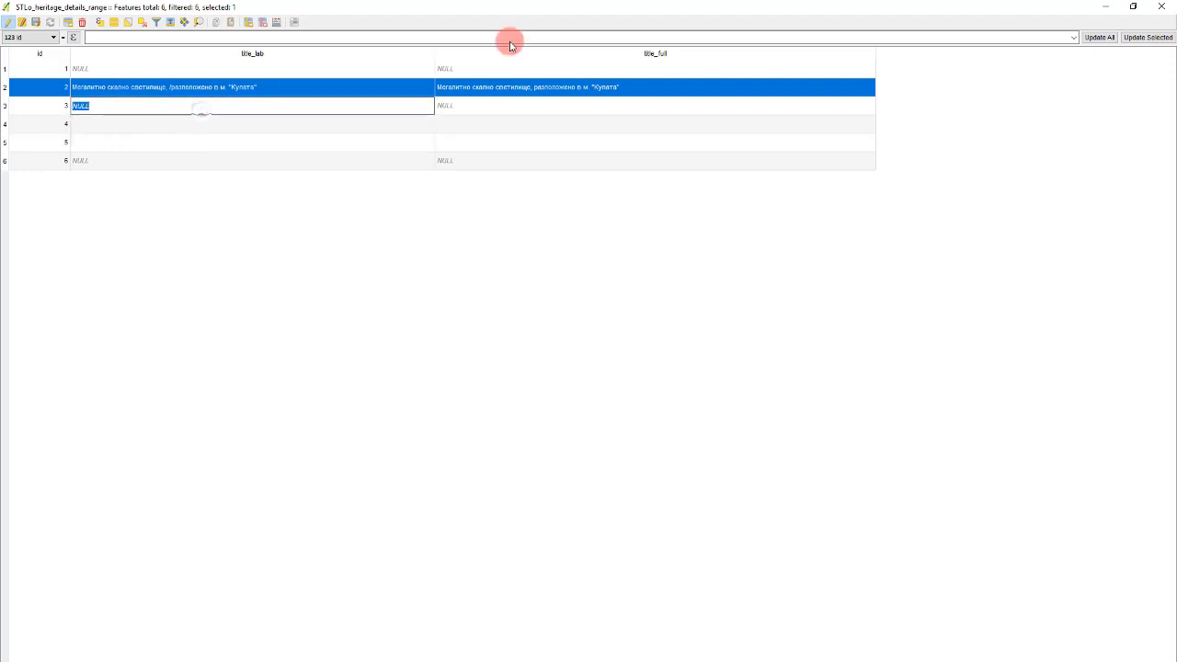
Restore the attribute table to a smaller window and select the extent rectangle around the long hatched zone marked with a T on the map
{"action": "left_click", "coordinate": [1136, 8]}
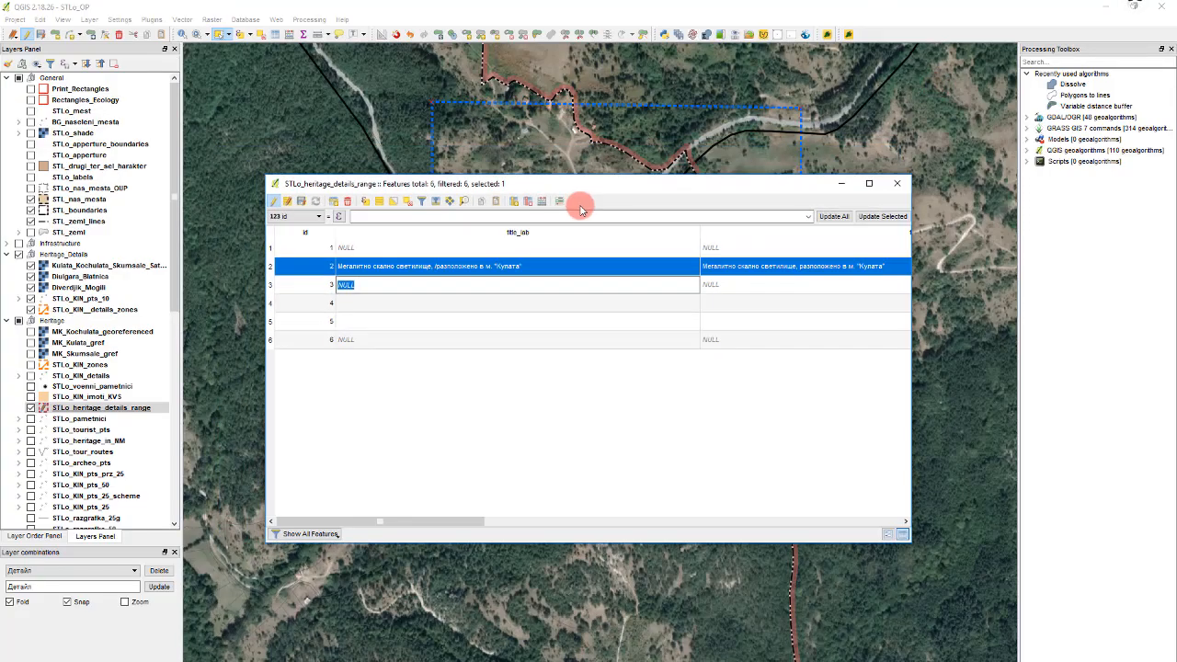
{"action": "left_click", "coordinate": [629, 7]}
{"action": "scroll", "coordinate": [708, 184], "scroll_direction": "down", "scroll_amount": 3}
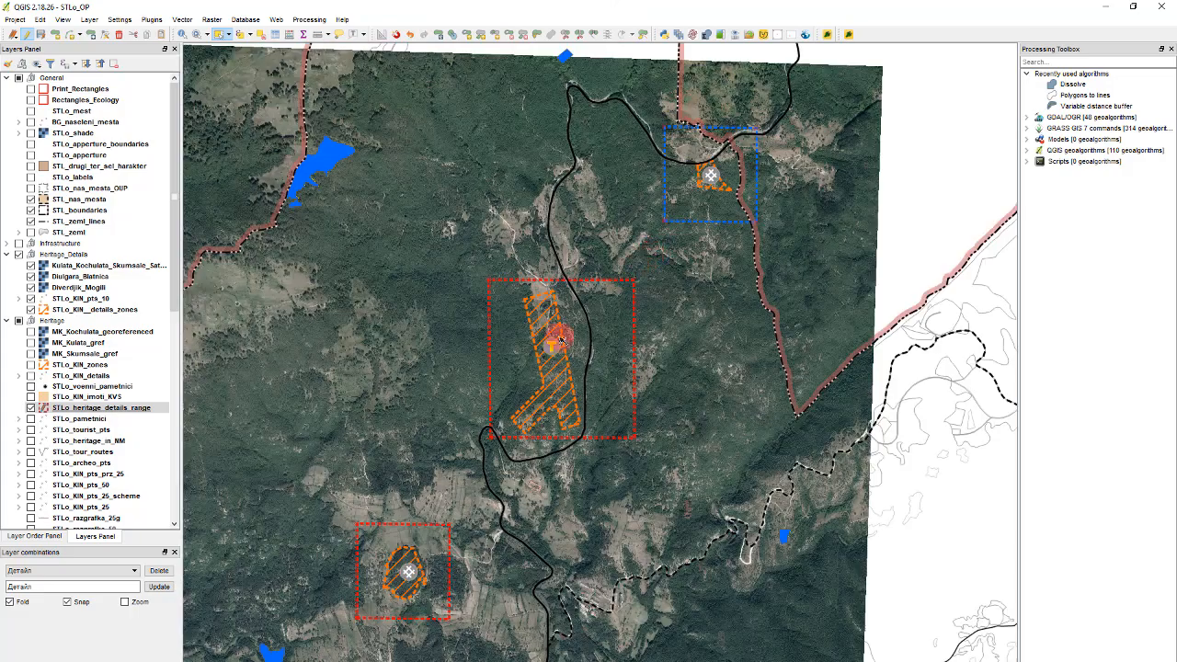
{"action": "scroll", "coordinate": [556, 338], "scroll_direction": "up", "scroll_amount": 2}
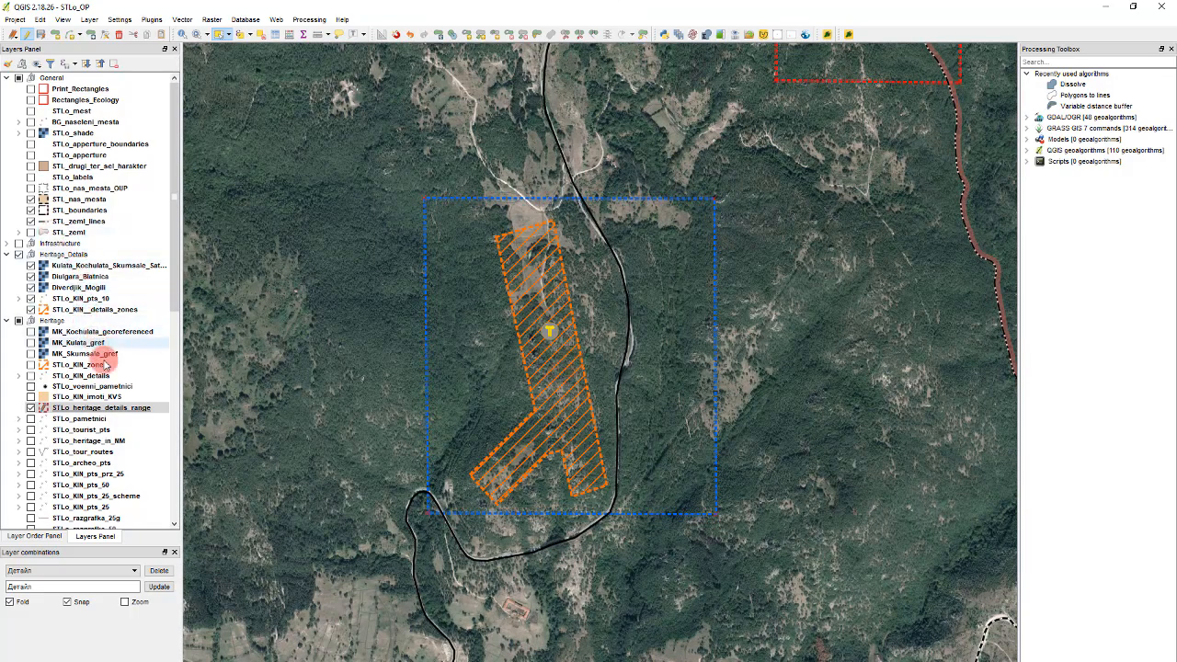
Look up the site name in the STLo_KIN_pts_10 attribute table and clear the feature selection on the map
{"action": "left_click", "coordinate": [109, 299]}
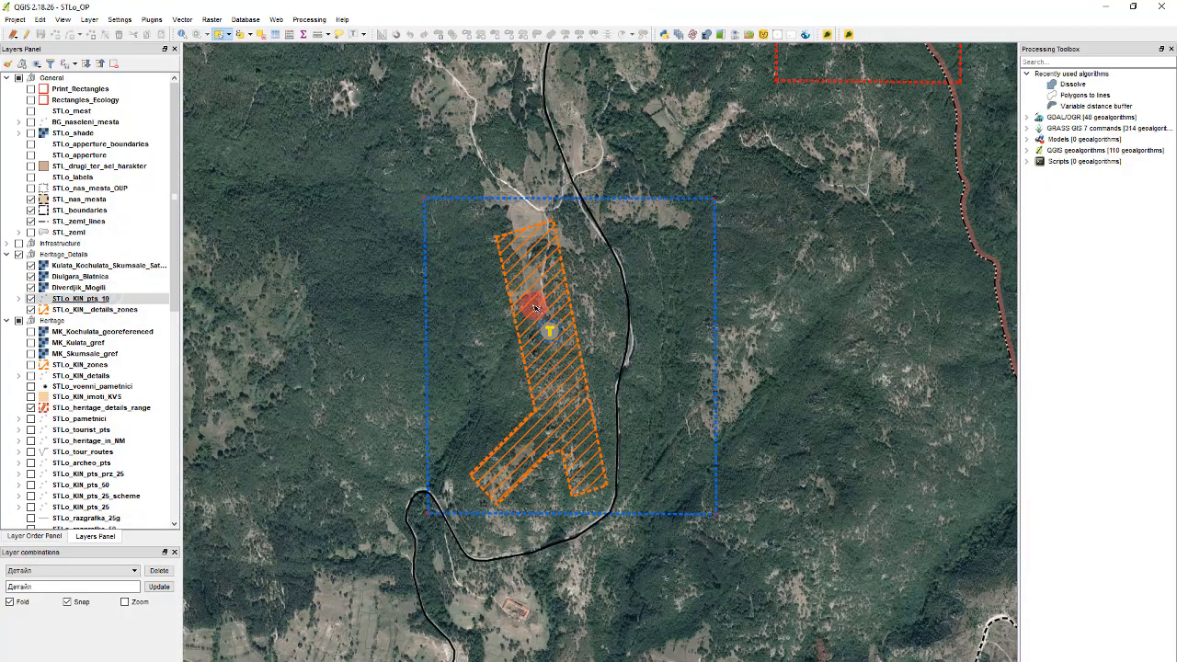
{"action": "key", "text": "F6"}
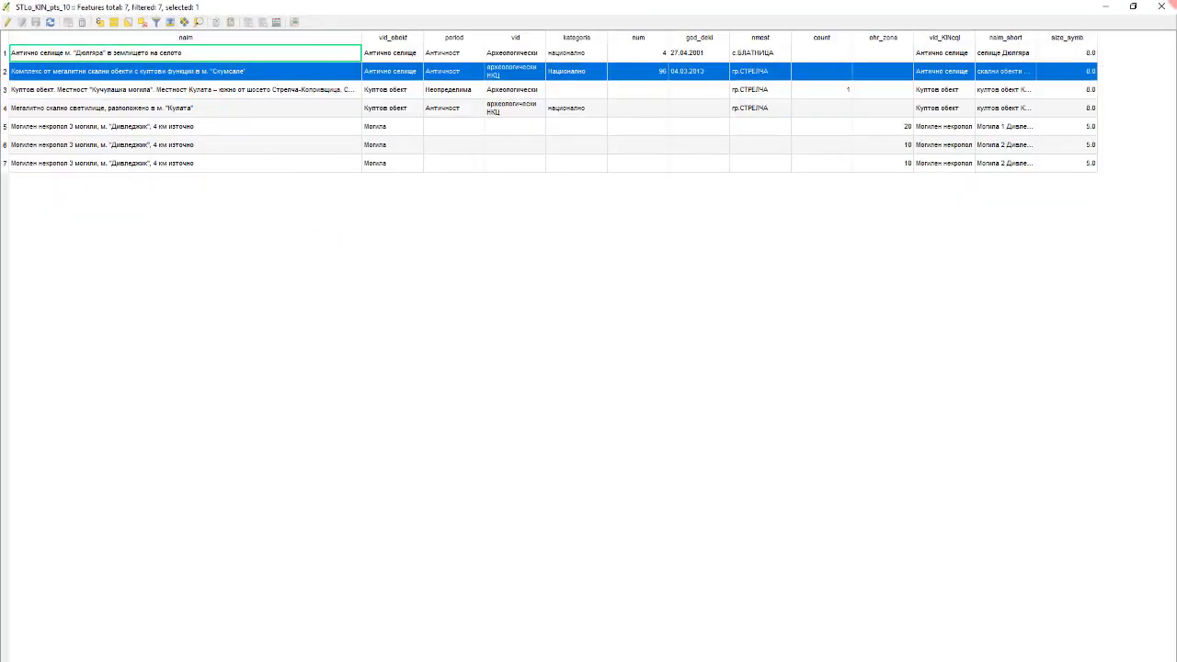
{"action": "left_click", "coordinate": [1159, 9]}
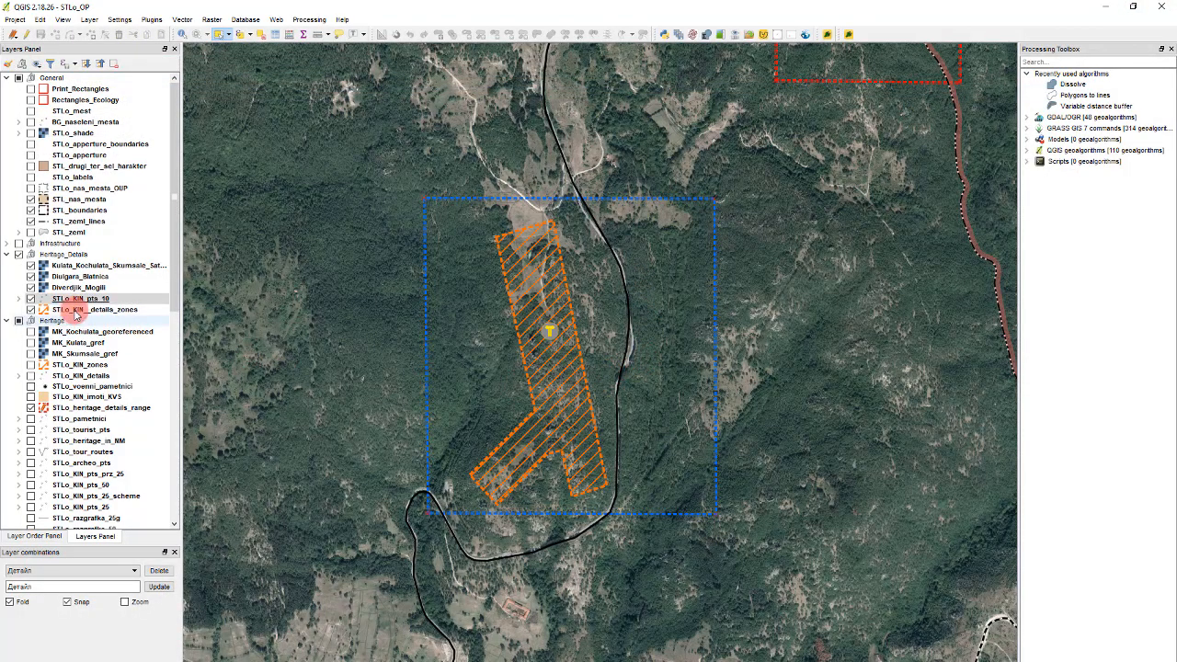
{"action": "left_click", "coordinate": [263, 35]}
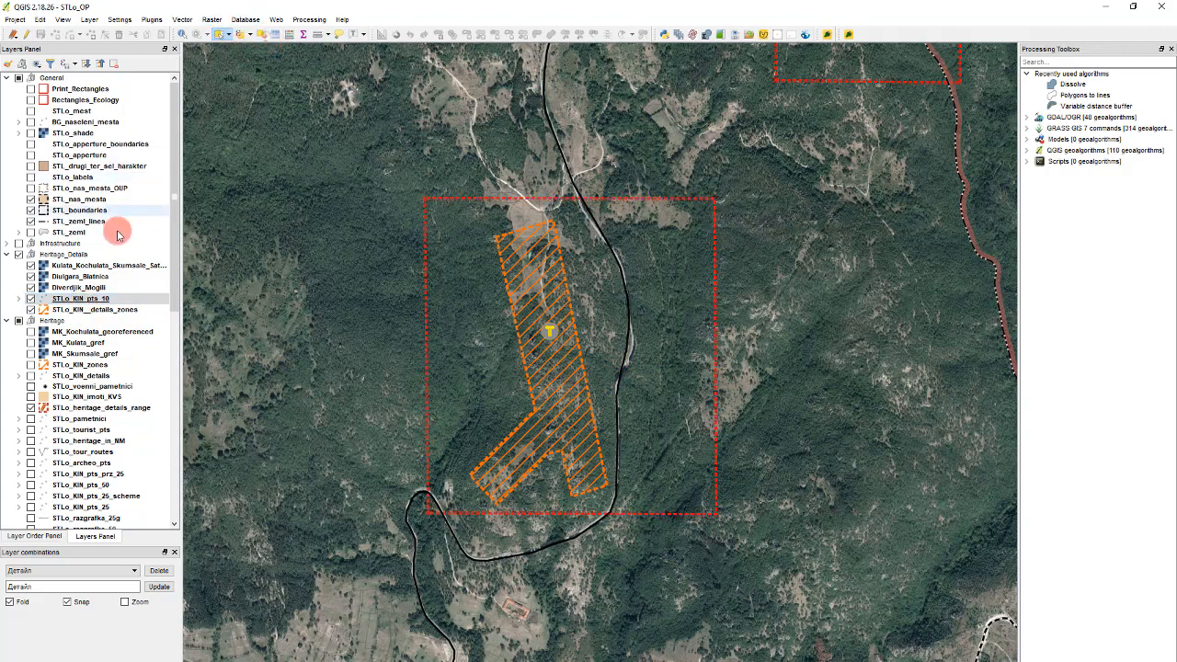
{"action": "left_click", "coordinate": [101, 299]}
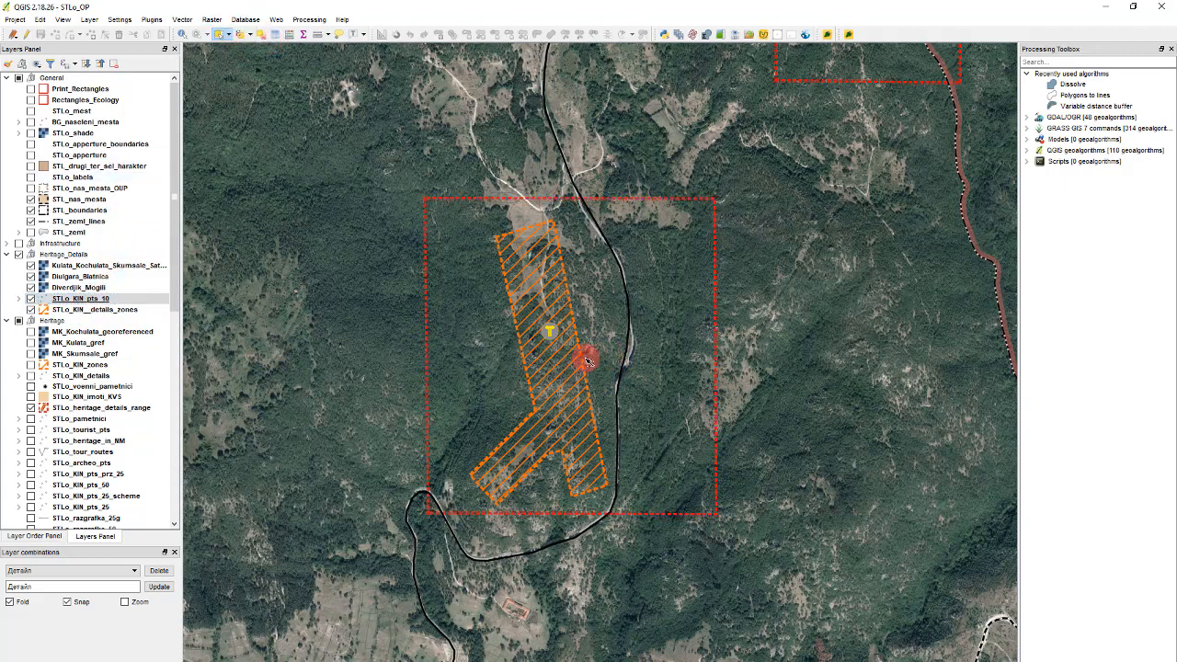
Select the STLo_heritage_details_range rectangle around the T-marked zone and set title_lab and title_full of feature 5 to "Комплекс от мегалитни скални обекти в м. "Скумсале""
{"action": "left_click", "coordinate": [101, 407]}
{"action": "left_click", "coordinate": [499, 352]}
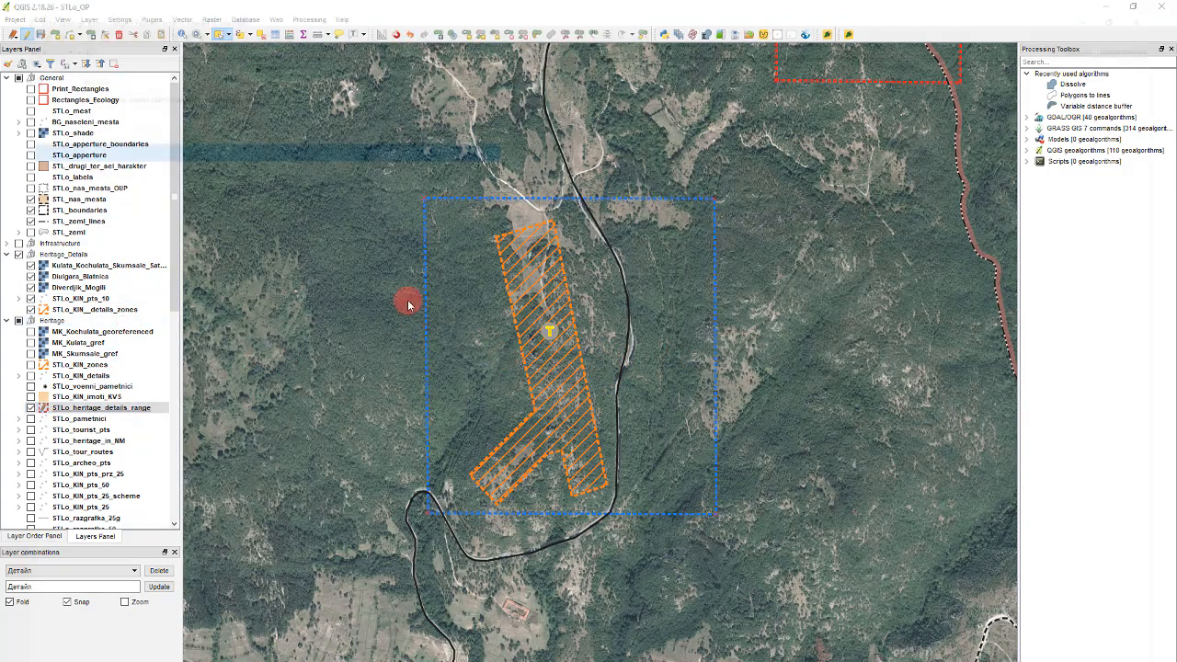
{"action": "key", "text": "F6"}
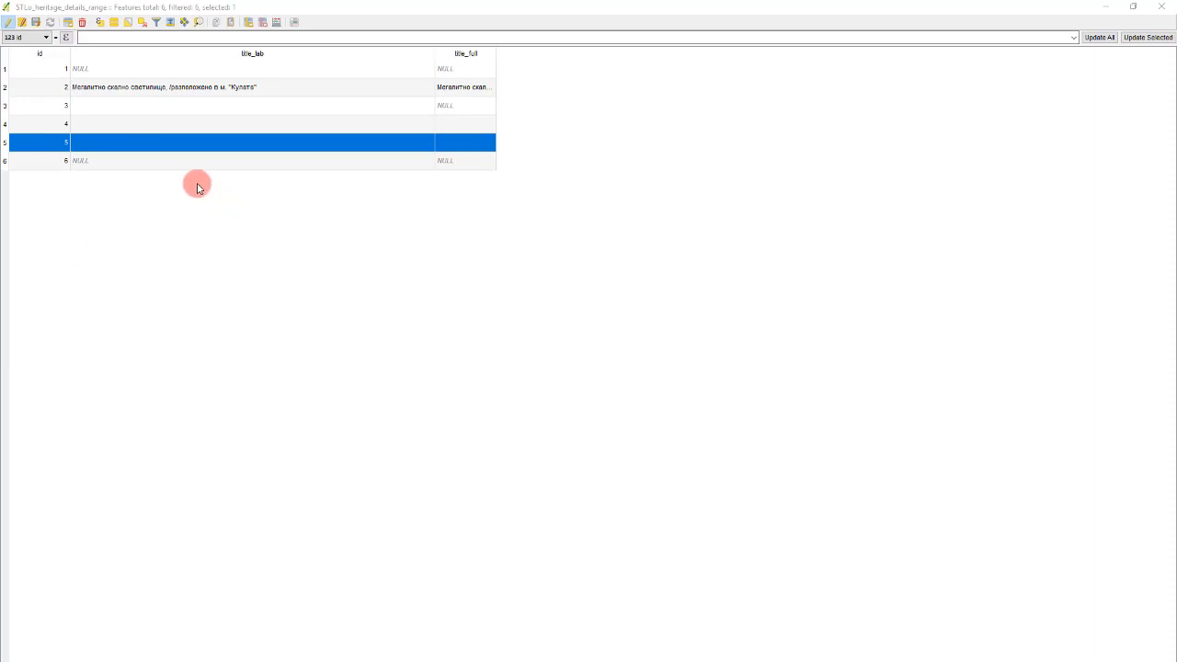
{"action": "double_click", "coordinate": [166, 144]}
{"action": "type", "text": "Комплекс от мегалитни скални обекти в м. \"Скумсале\""}
{"action": "double_click", "coordinate": [467, 144]}
{"action": "type", "text": "Комплекс от мегалитни скални обекти в м. \"Скумсале\""}
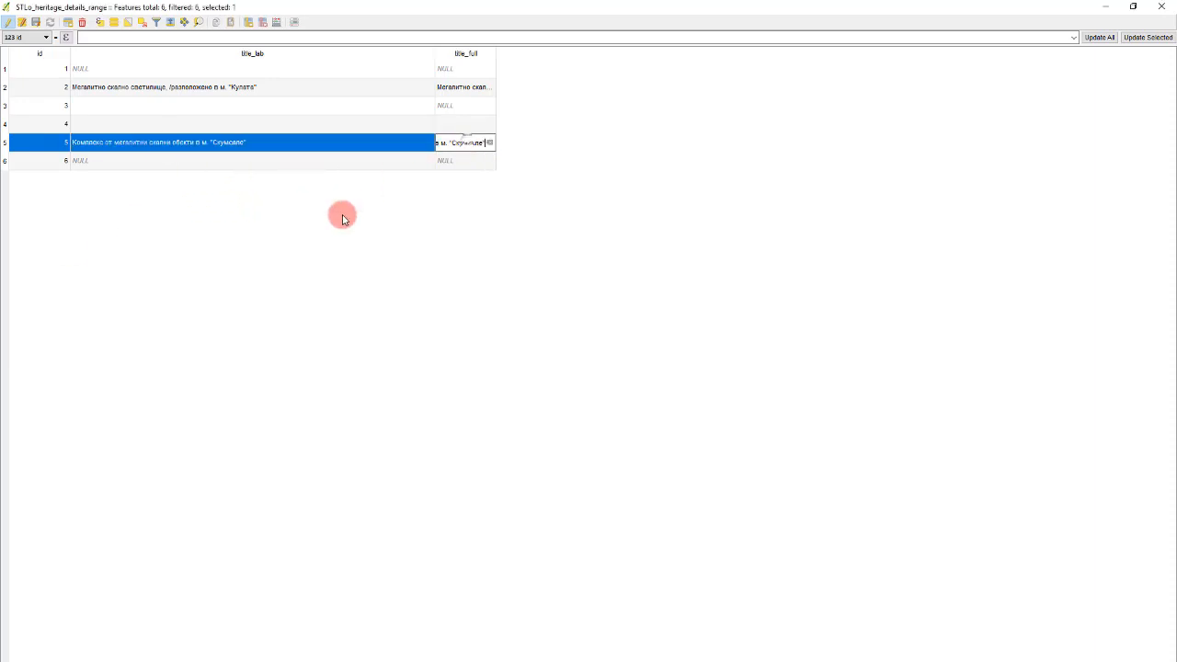
{"action": "left_click", "coordinate": [342, 215]}
Insert a "/" after "скални" in the title_lab value of feature 5 and close the attribute table
{"action": "double_click", "coordinate": [168, 141]}
{"action": "left_click", "coordinate": [170, 144]}
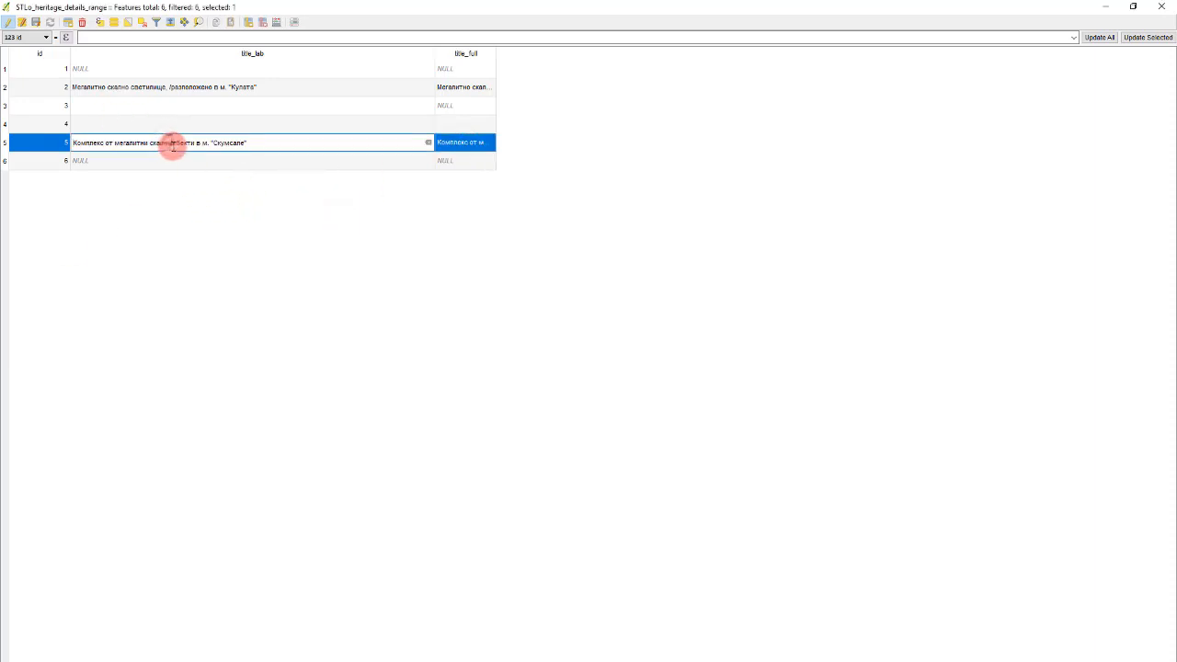
{"action": "type", "text": "/"}
{"action": "left_click", "coordinate": [171, 221]}
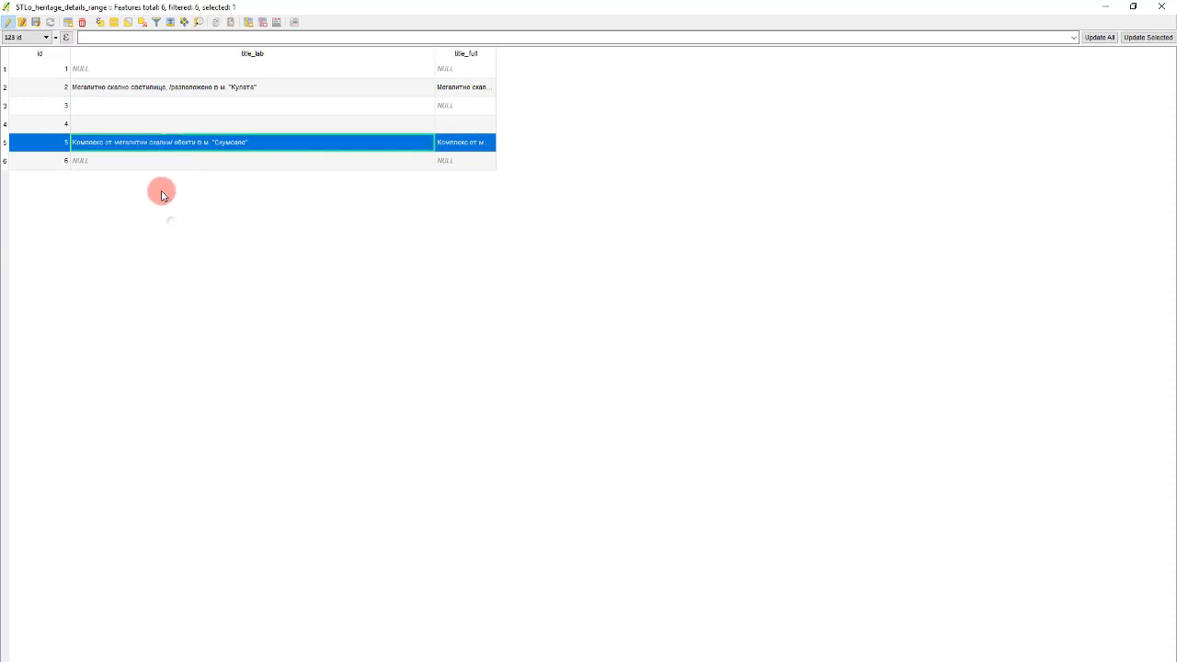
{"action": "left_click", "coordinate": [184, 144]}
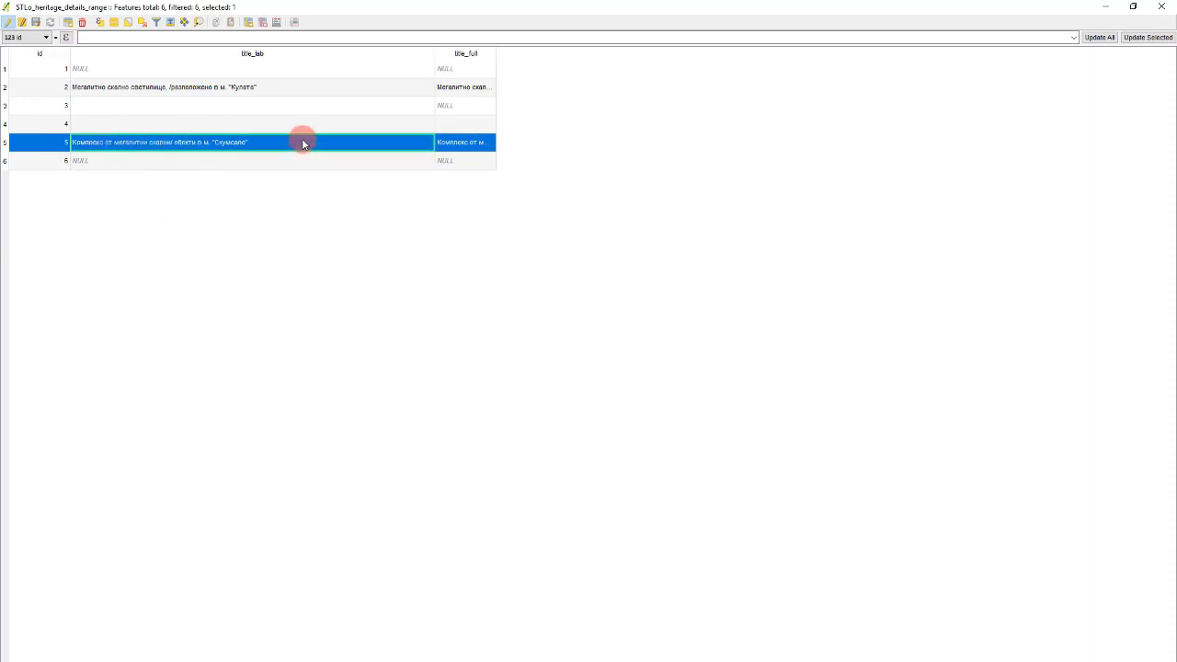
{"action": "left_click", "coordinate": [292, 216]}
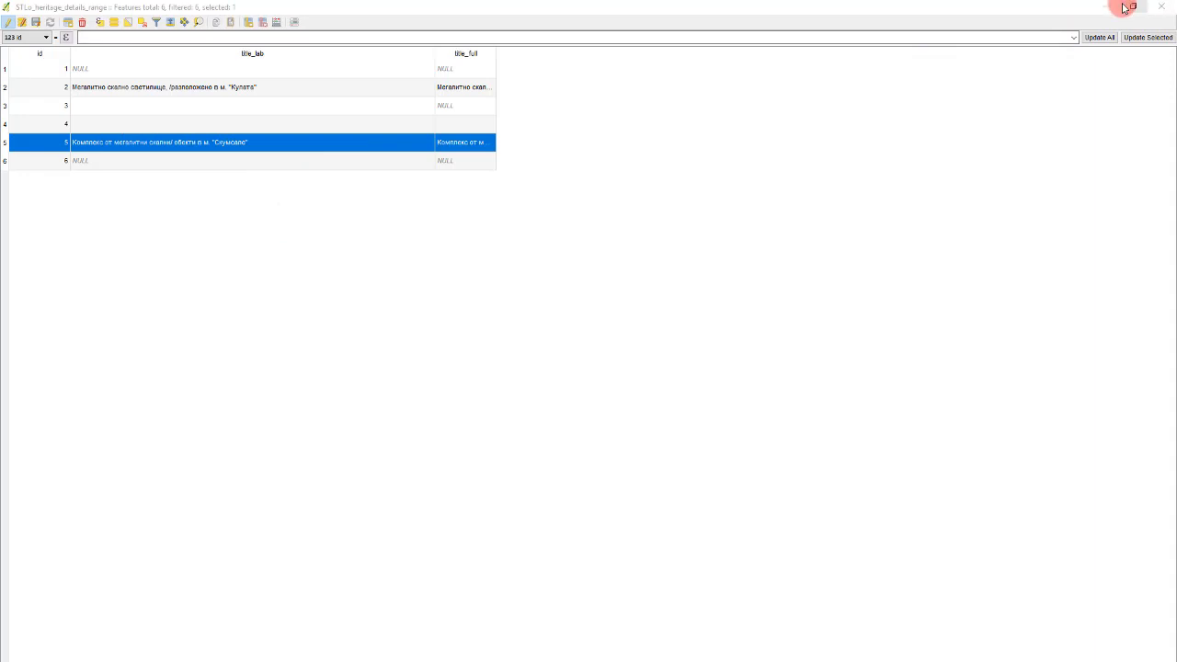
{"action": "left_click", "coordinate": [1160, 6]}
Select the extent rectangle around the rounded hatched zone and set title_lab and title_full of feature 6 to "Култов обект. Местност "Кучулашка могила""
{"action": "scroll", "coordinate": [631, 276], "scroll_direction": "down", "scroll_amount": 3}
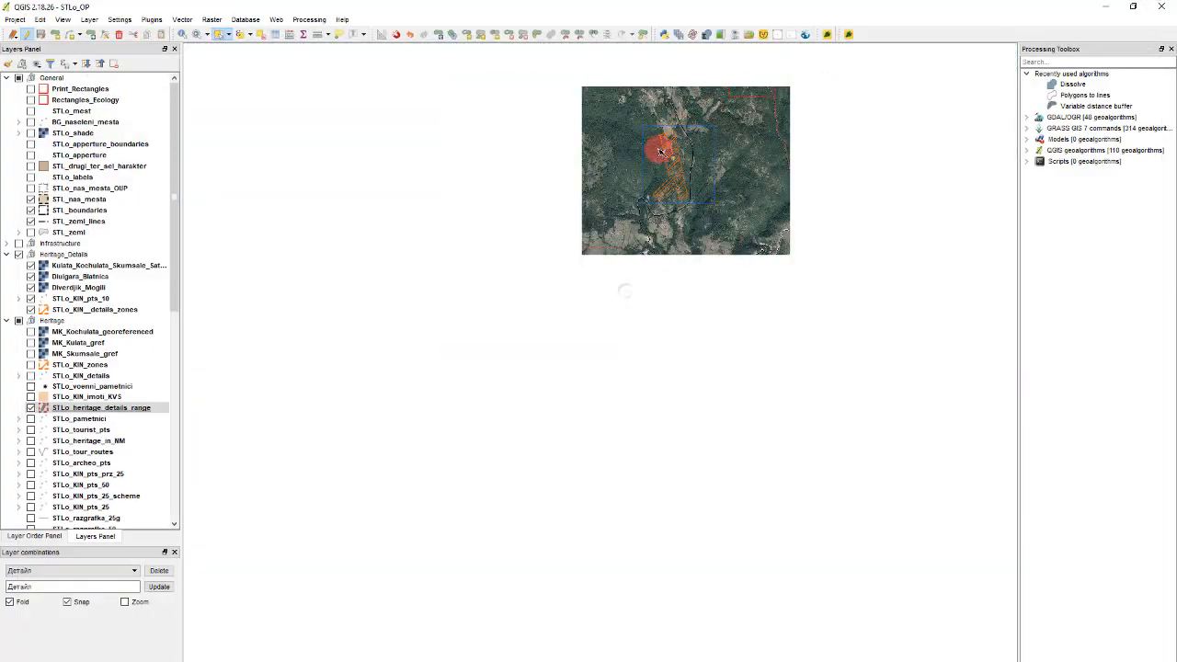
{"action": "scroll", "coordinate": [604, 270], "scroll_direction": "up", "scroll_amount": 4}
{"action": "scroll", "coordinate": [689, 279], "scroll_direction": "up", "scroll_amount": 3}
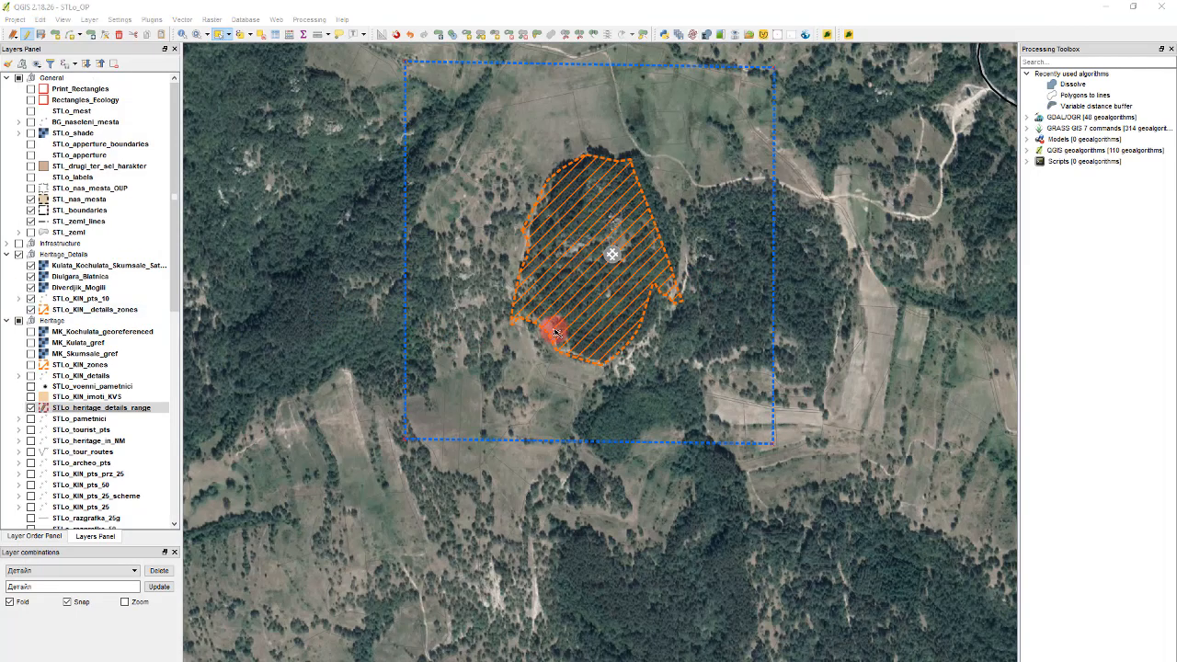
{"action": "left_click", "coordinate": [466, 340]}
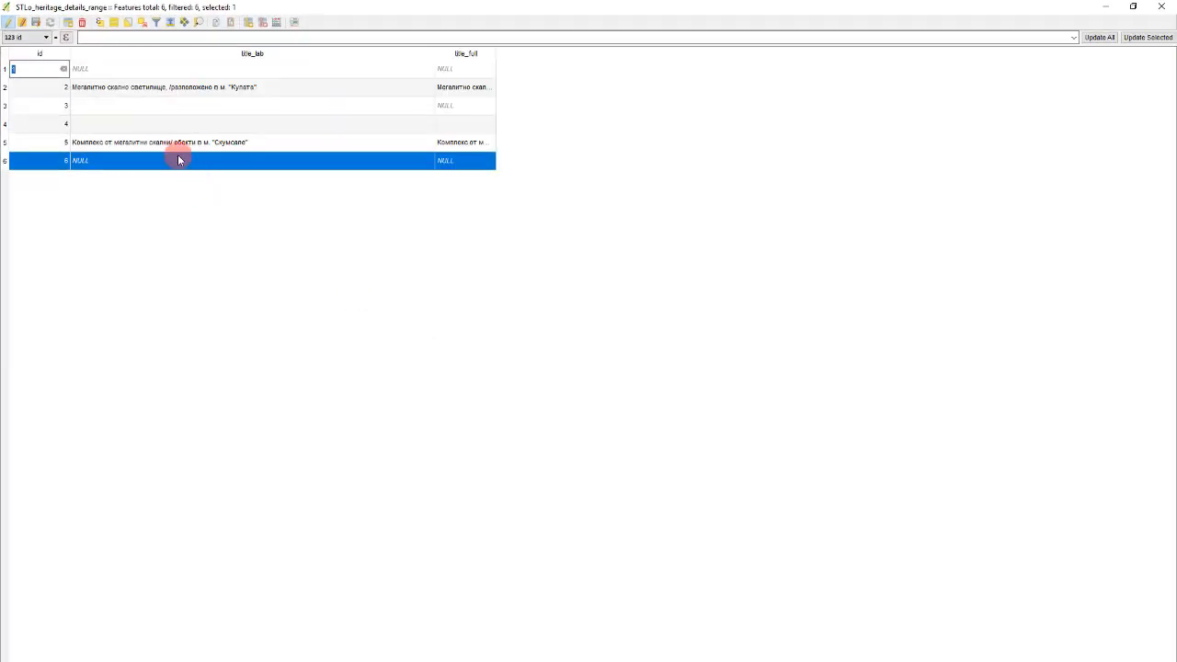
{"action": "double_click", "coordinate": [137, 159]}
{"action": "type", "text": "Култов обект. Местност \"Кучулашка могила\""}
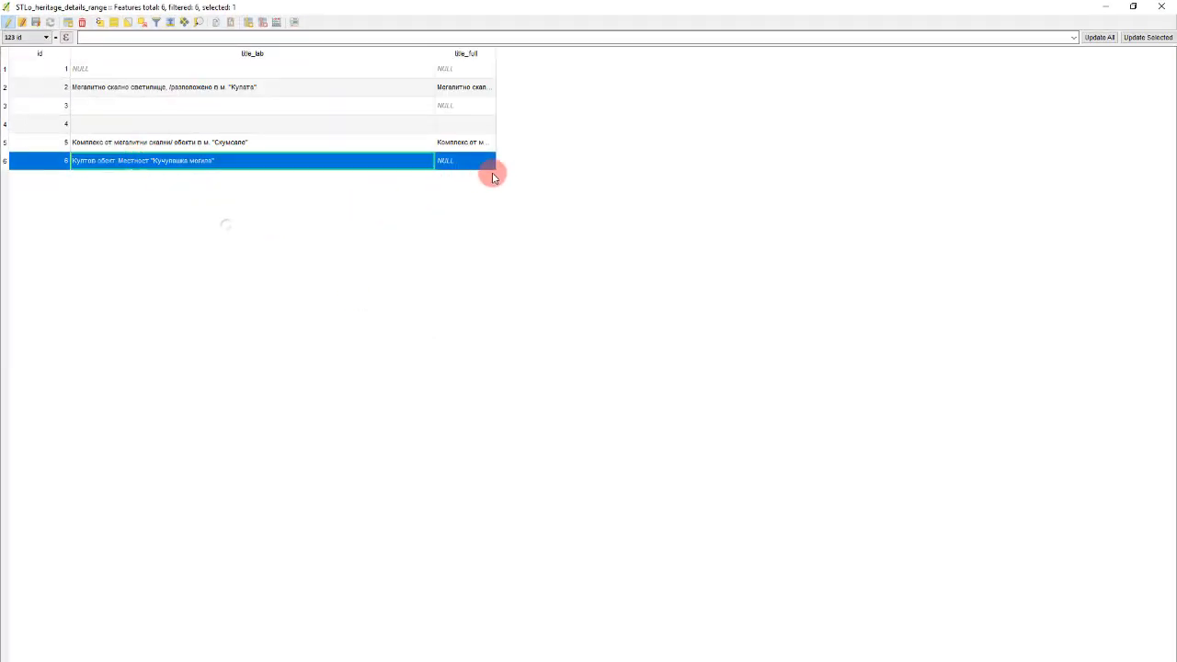
{"action": "double_click", "coordinate": [472, 164]}
{"action": "type", "text": "Култов обект. Местност \"Кучулашка могила\""}
Insert a "/" after "Местност" in the title_lab value of feature 6 and return to the map
{"action": "double_click", "coordinate": [137, 162]}
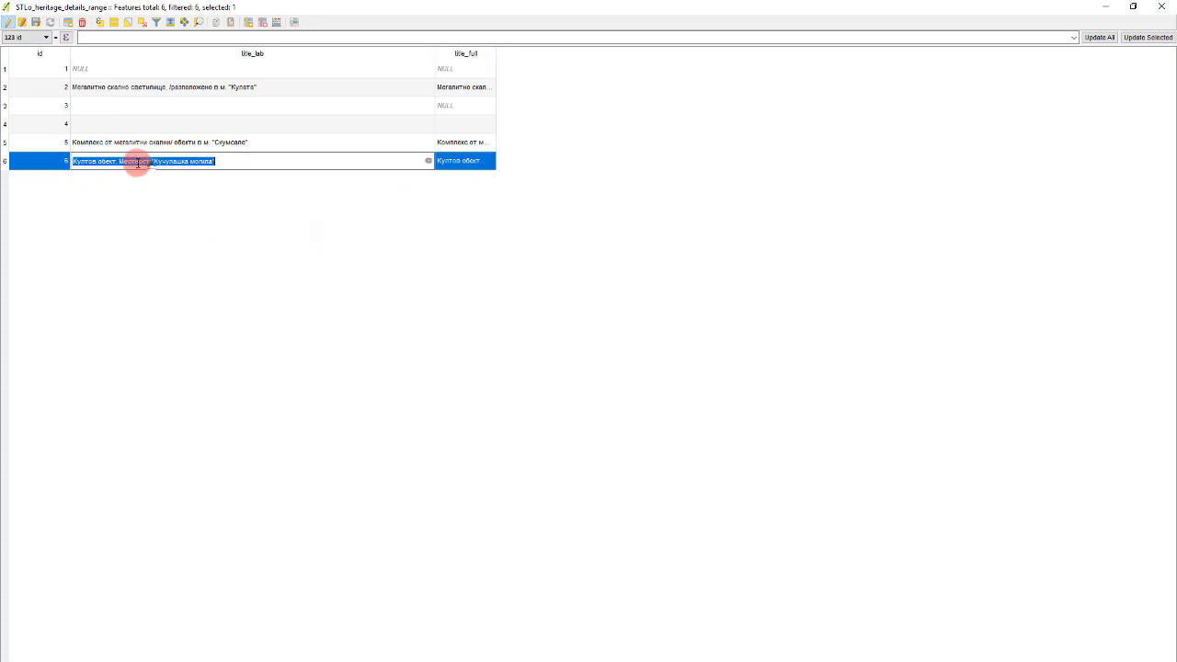
{"action": "left_click", "coordinate": [119, 160]}
{"action": "type", "text": "/"}
{"action": "left_click", "coordinate": [162, 214]}
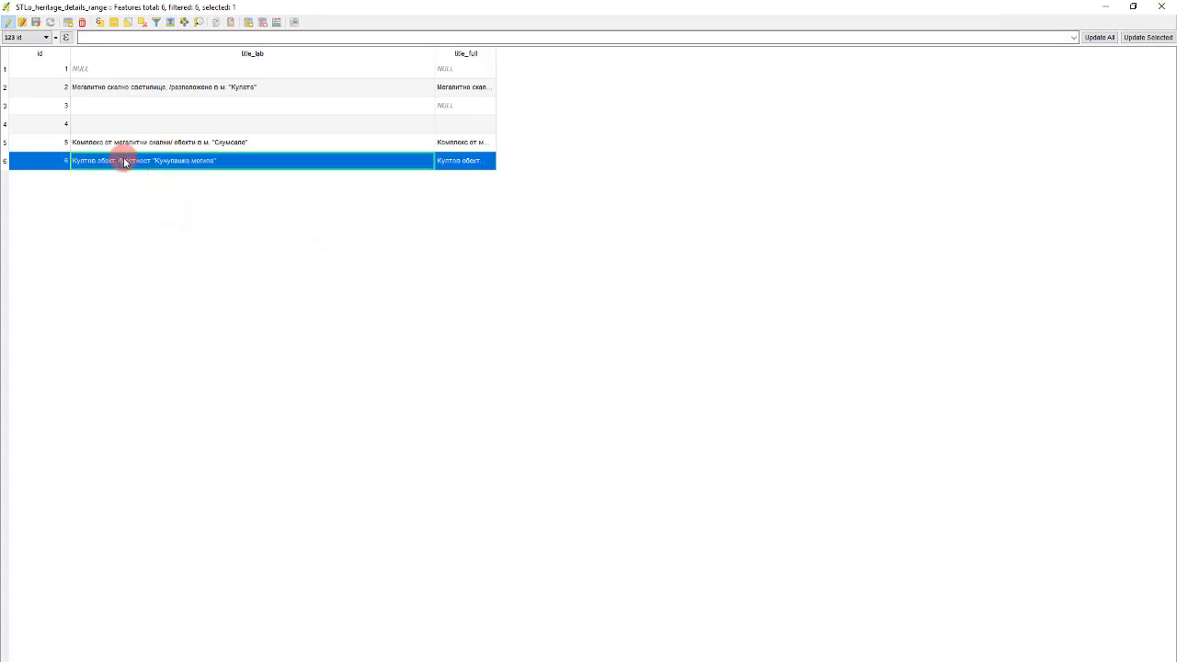
{"action": "double_click", "coordinate": [124, 162]}
{"action": "left_click", "coordinate": [140, 165]}
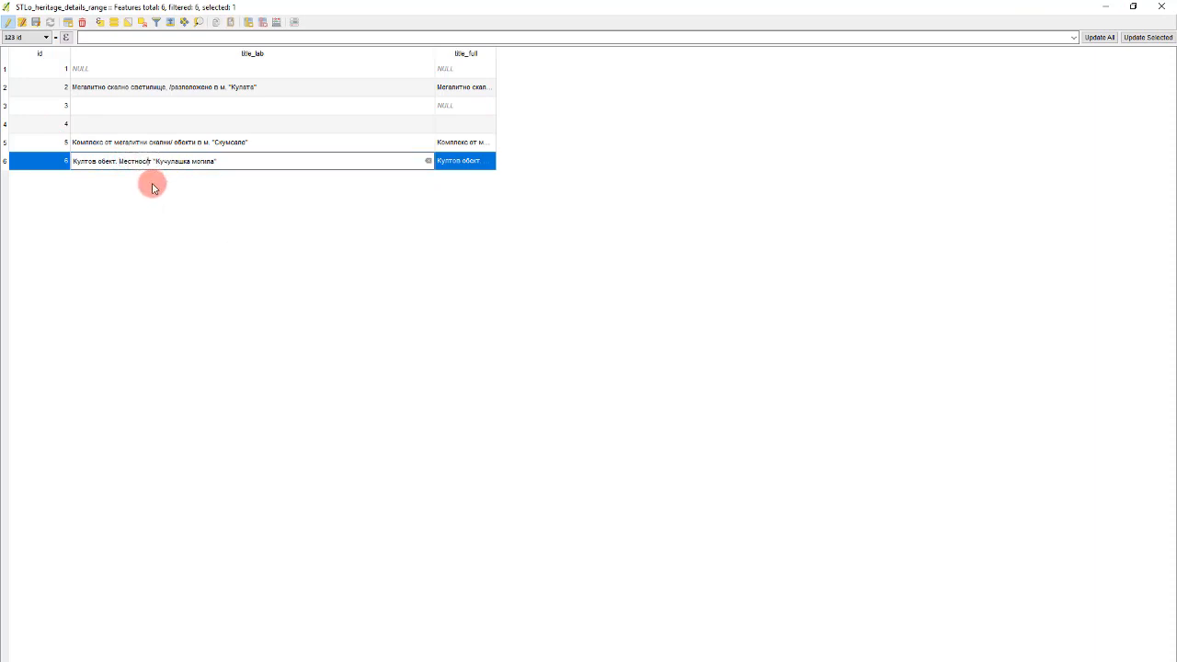
{"action": "left_click", "coordinate": [155, 197]}
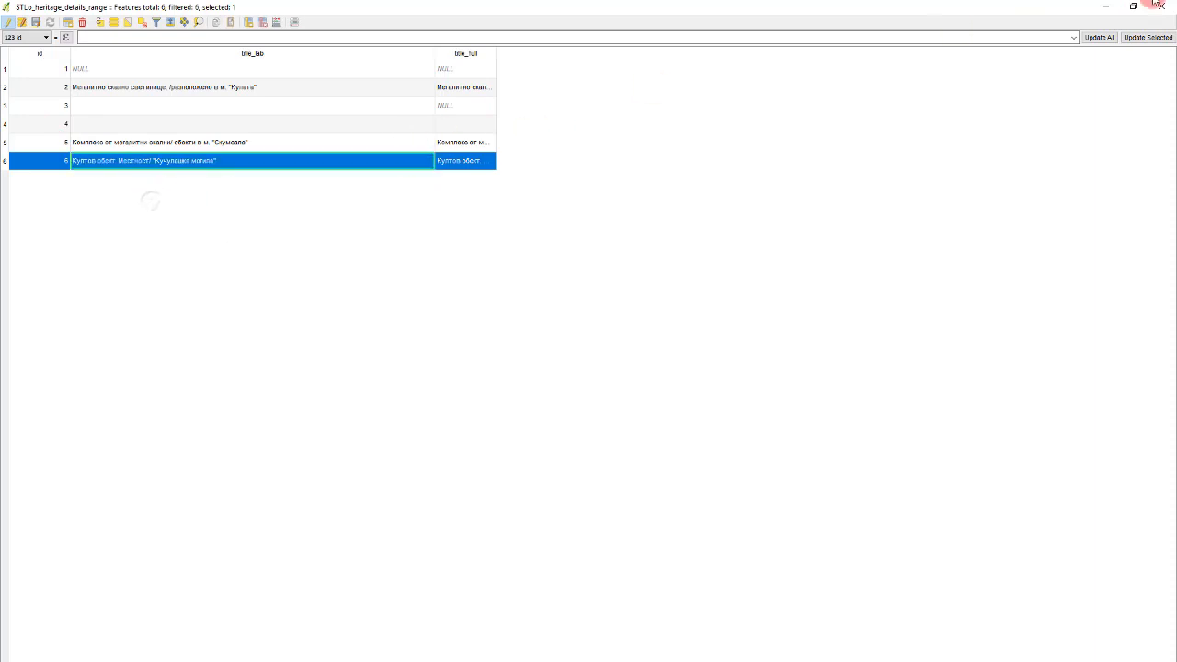
{"action": "left_click", "coordinate": [1103, 5]}
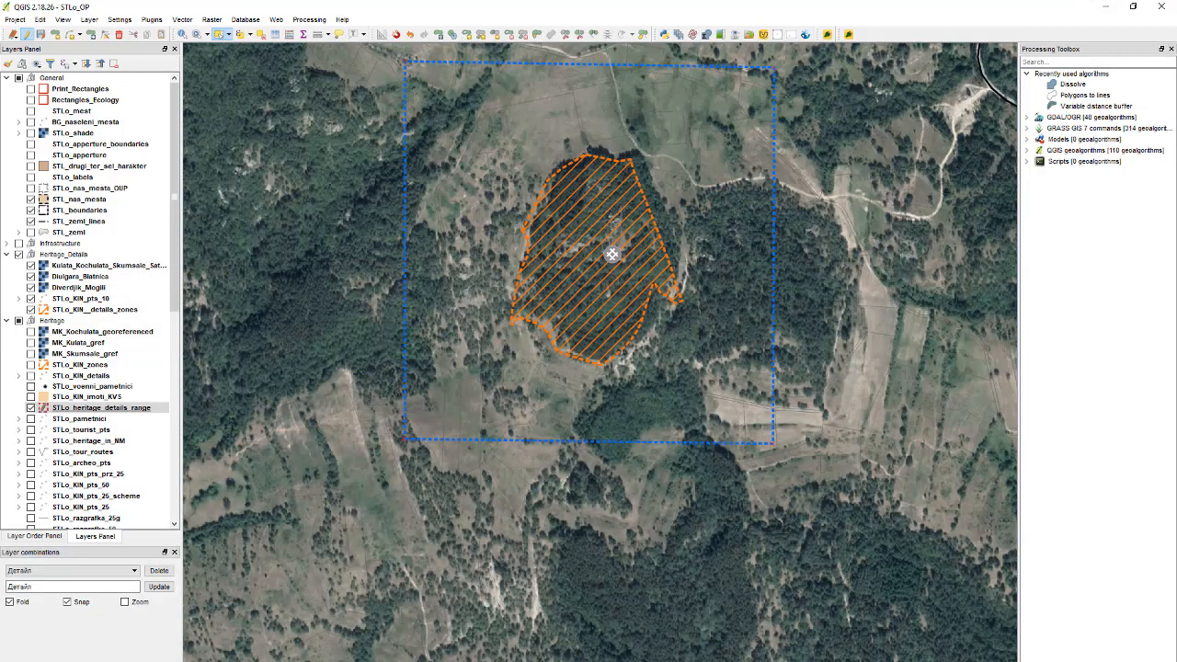
Select the extent rectangle around the T-marked hatched zone in the southeast of the municipality and open the layer's attribute table
{"action": "scroll", "coordinate": [552, 219], "scroll_direction": "down", "scroll_amount": 4}
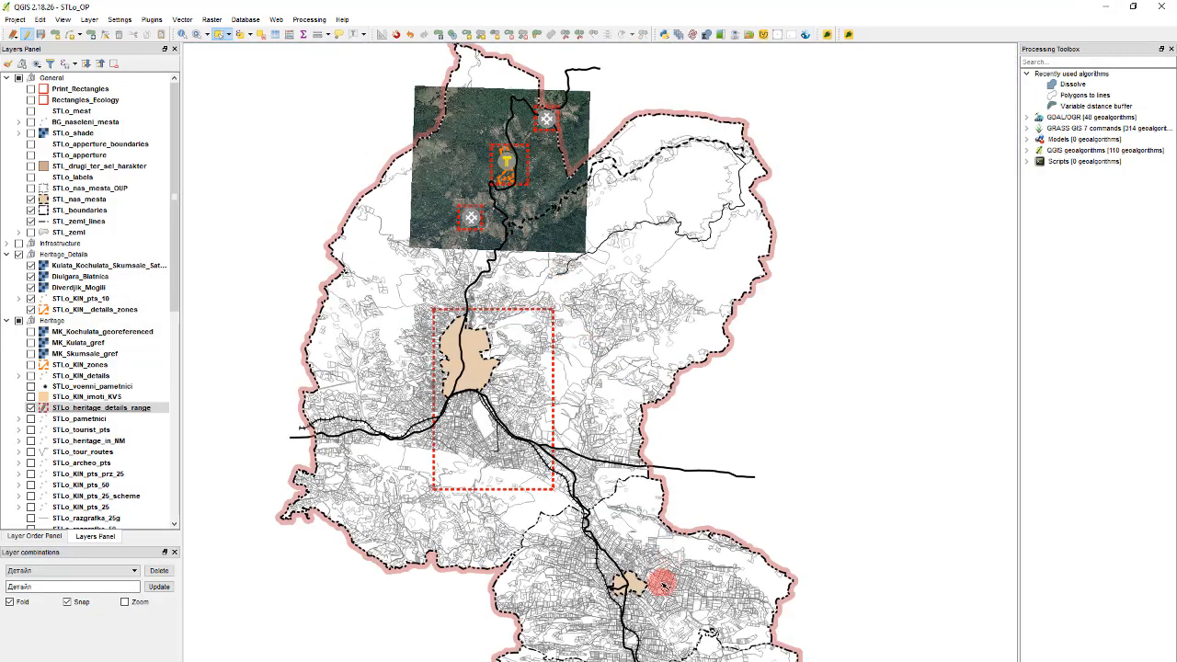
{"action": "scroll", "coordinate": [649, 659], "scroll_direction": "up", "scroll_amount": 1}
{"action": "scroll", "coordinate": [510, 463], "scroll_direction": "down", "scroll_amount": 4}
{"action": "scroll", "coordinate": [505, 457], "scroll_direction": "up", "scroll_amount": 6}
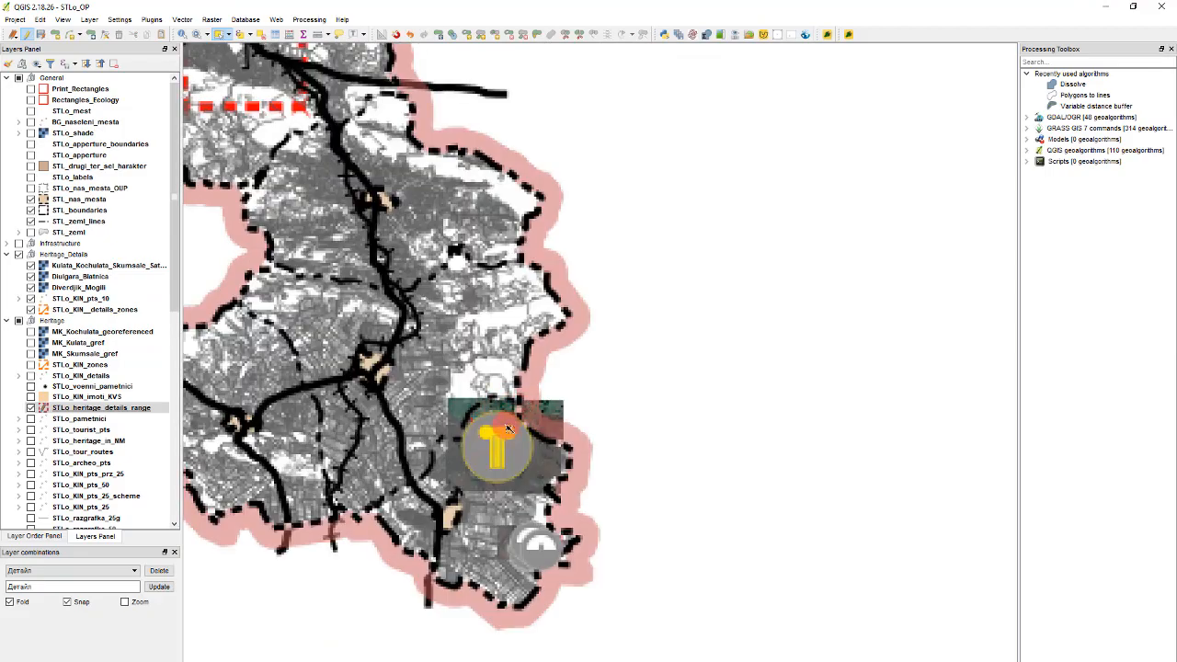
{"action": "scroll", "coordinate": [505, 456], "scroll_direction": "up", "scroll_amount": 2}
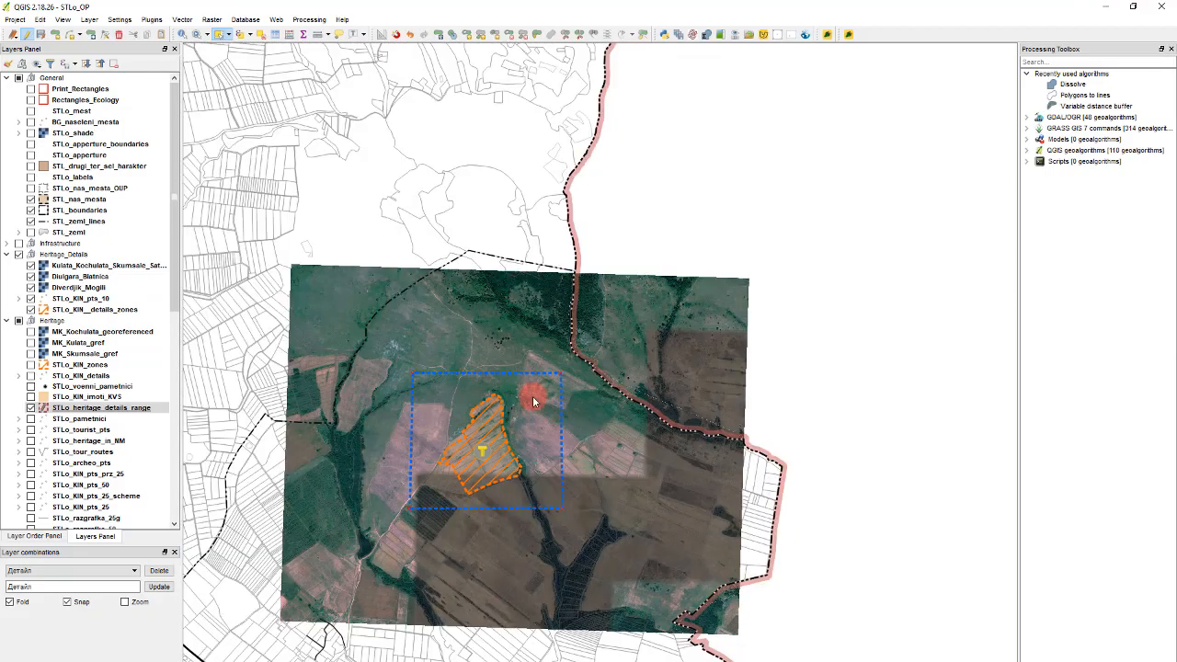
{"action": "key", "text": "F6"}
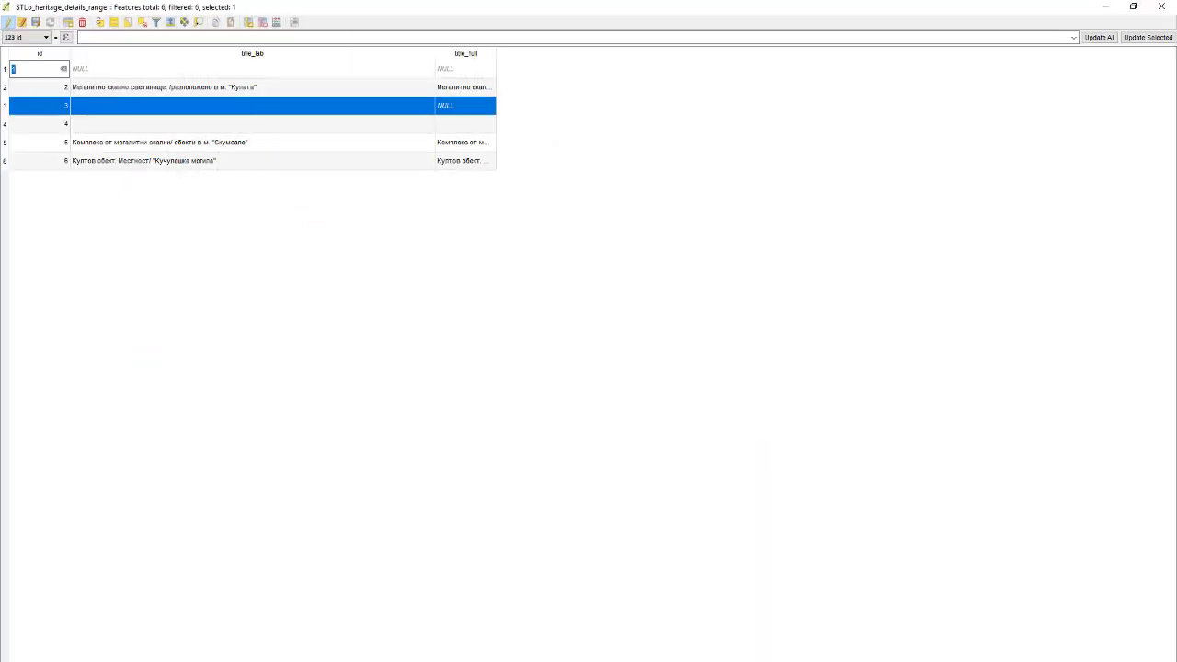
Set both title_lab and title_full of feature 3 to "Антично селище м. "Дюлгяра"" and close the attribute table
{"action": "key", "text": "alt+Tab"}
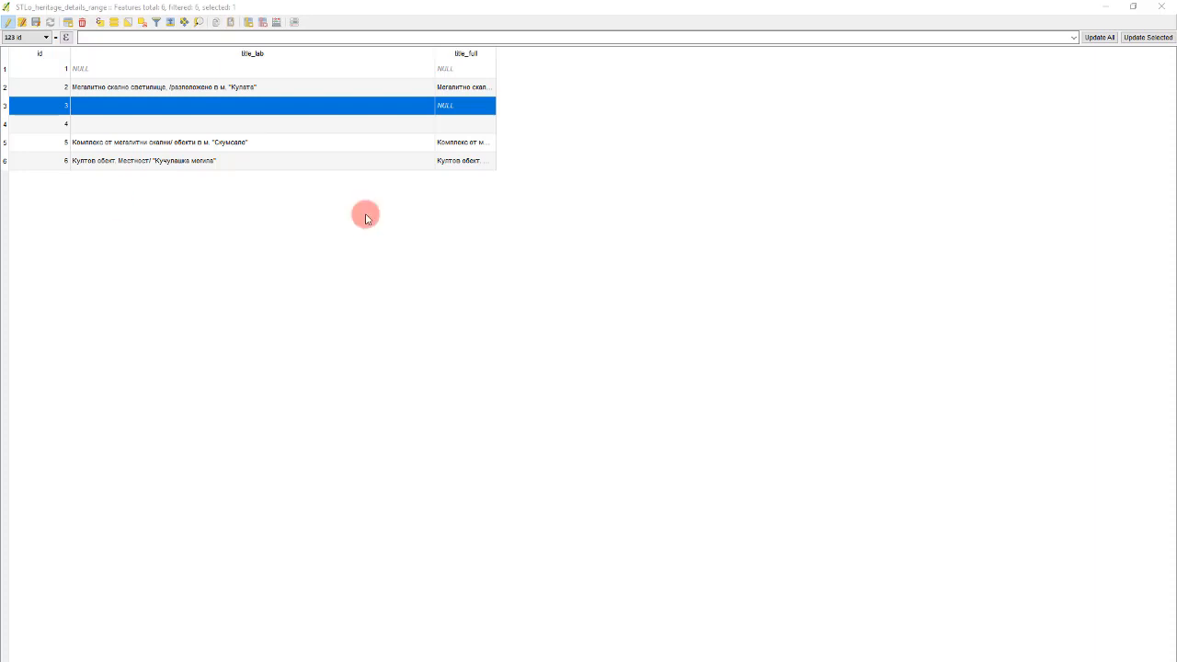
{"action": "double_click", "coordinate": [263, 105]}
{"action": "type", "text": "Антично селище м. \"Долгяра\""}
{"action": "double_click", "coordinate": [448, 107]}
{"action": "type", "text": "Антично селище м. \"Долгяра\""}
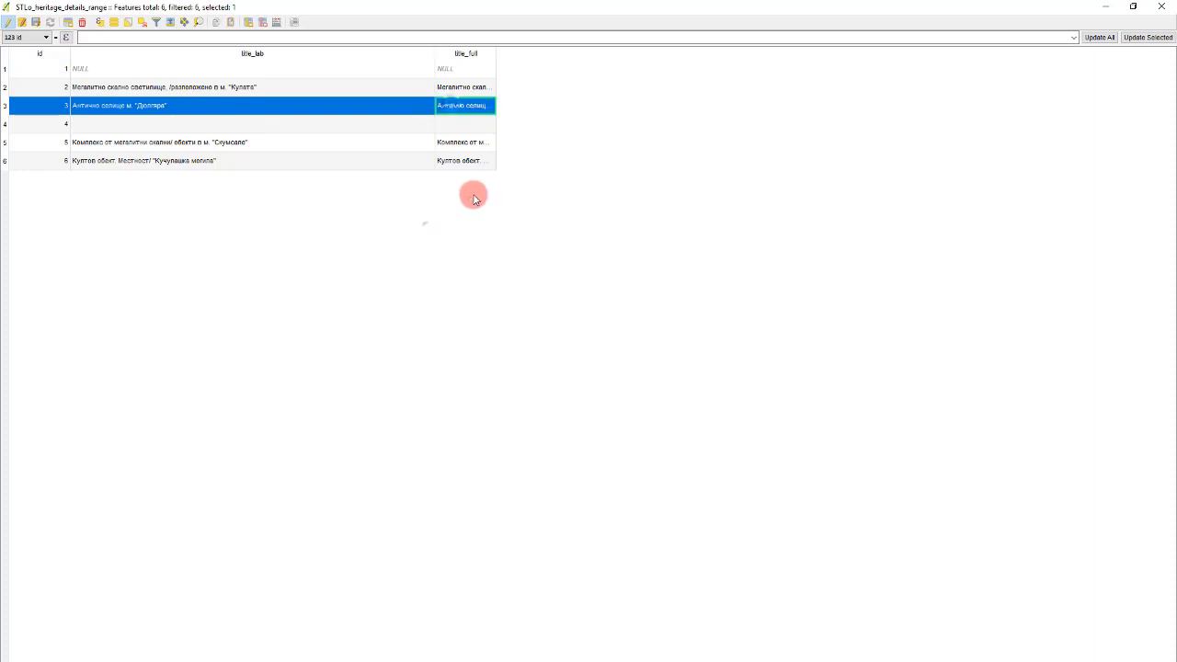
{"action": "key", "text": "Return"}
{"action": "left_click", "coordinate": [1160, 6]}
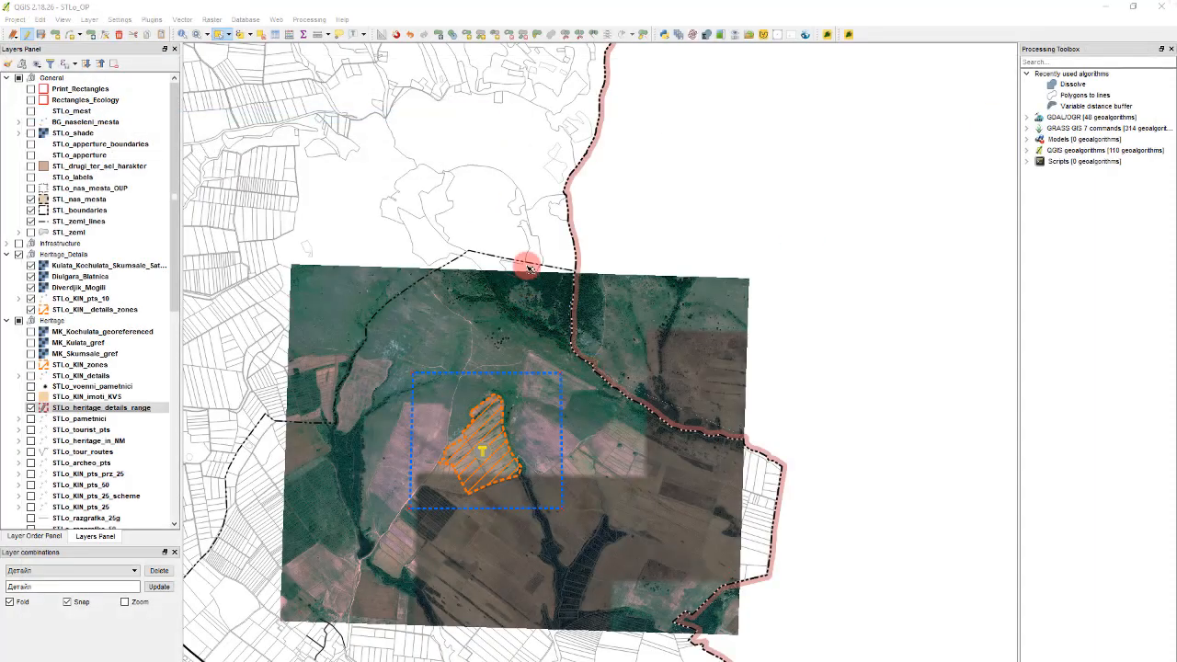
Select the extent rectangle around the three mounds and set title_lab and title_full of feature 4 to "Могилен некропол 3 могили, м. "Дивледжик", 4 км източно"
{"action": "scroll", "coordinate": [551, 519], "scroll_direction": "down", "scroll_amount": 3}
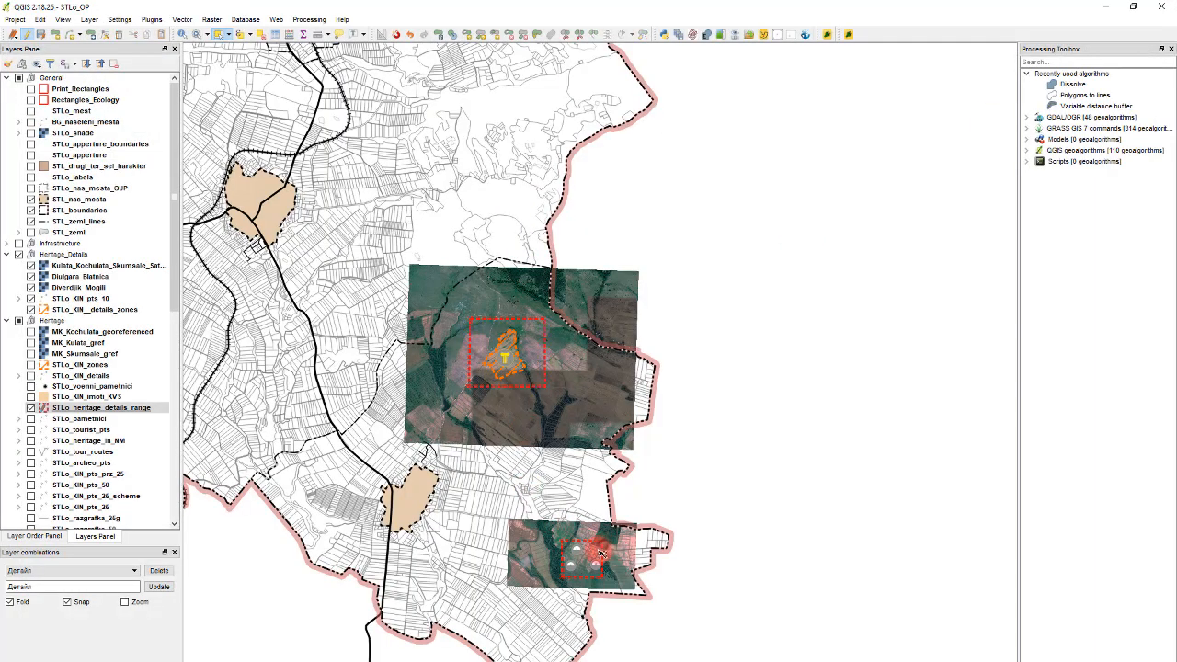
{"action": "scroll", "coordinate": [597, 557], "scroll_direction": "up", "scroll_amount": 3}
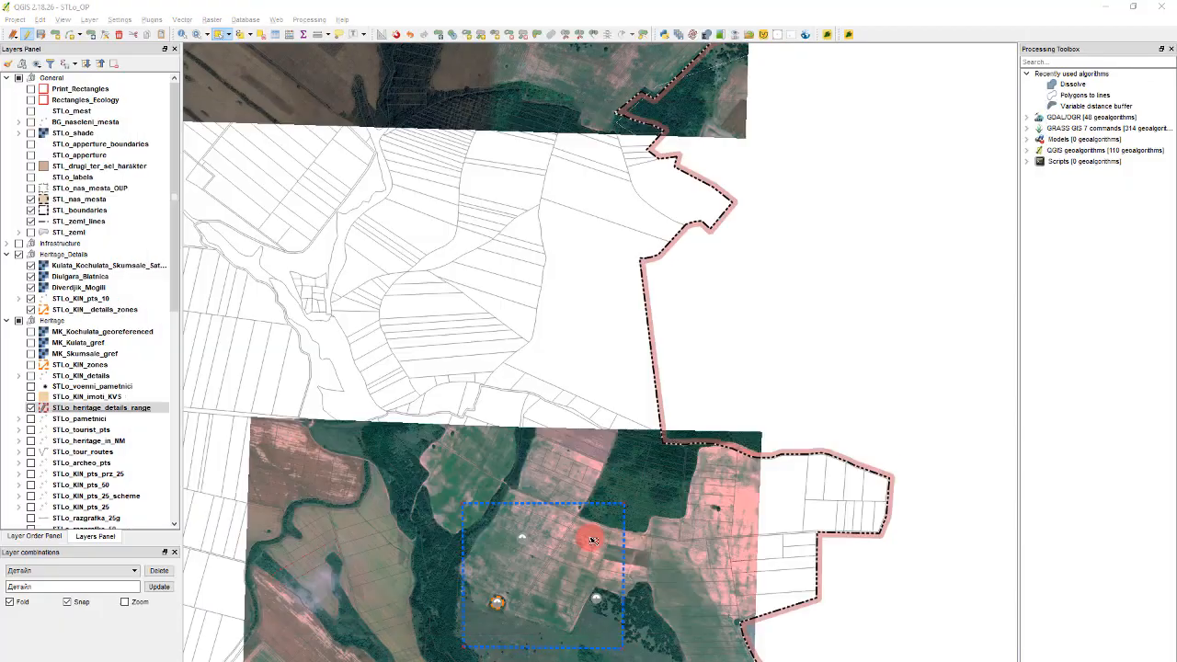
{"action": "key", "text": "F6"}
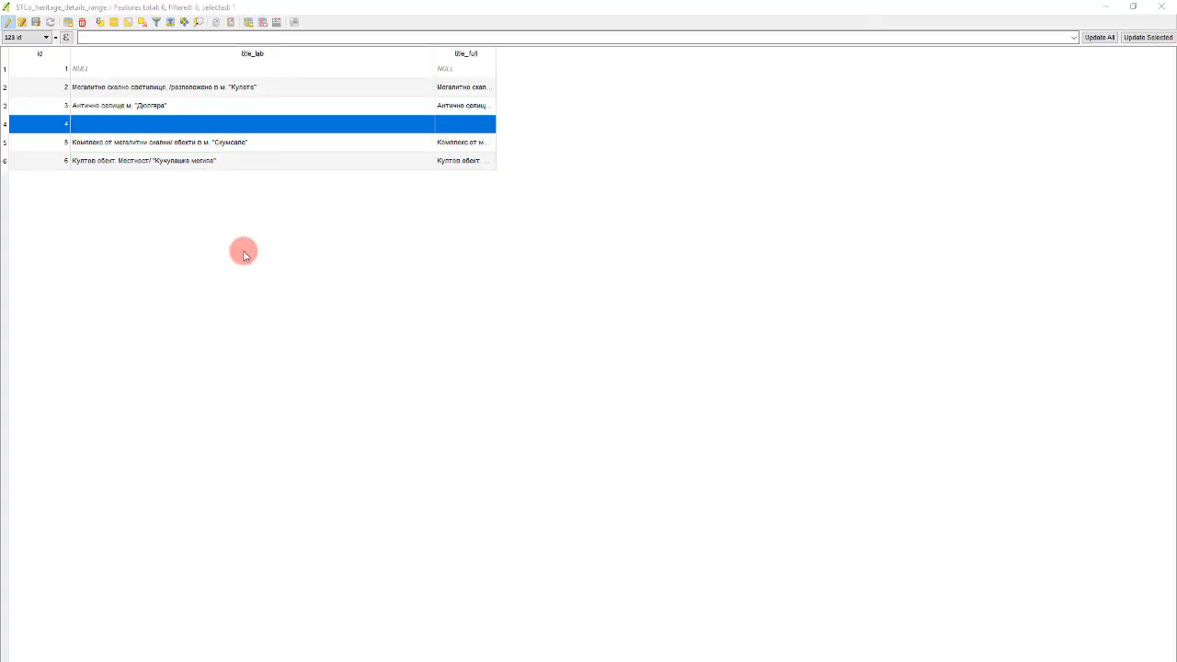
{"action": "double_click", "coordinate": [242, 123]}
{"action": "type", "text": "Могилен некропол 3 могили, м. \"Дивлоджик\", 4 км източно"}
{"action": "double_click", "coordinate": [490, 122]}
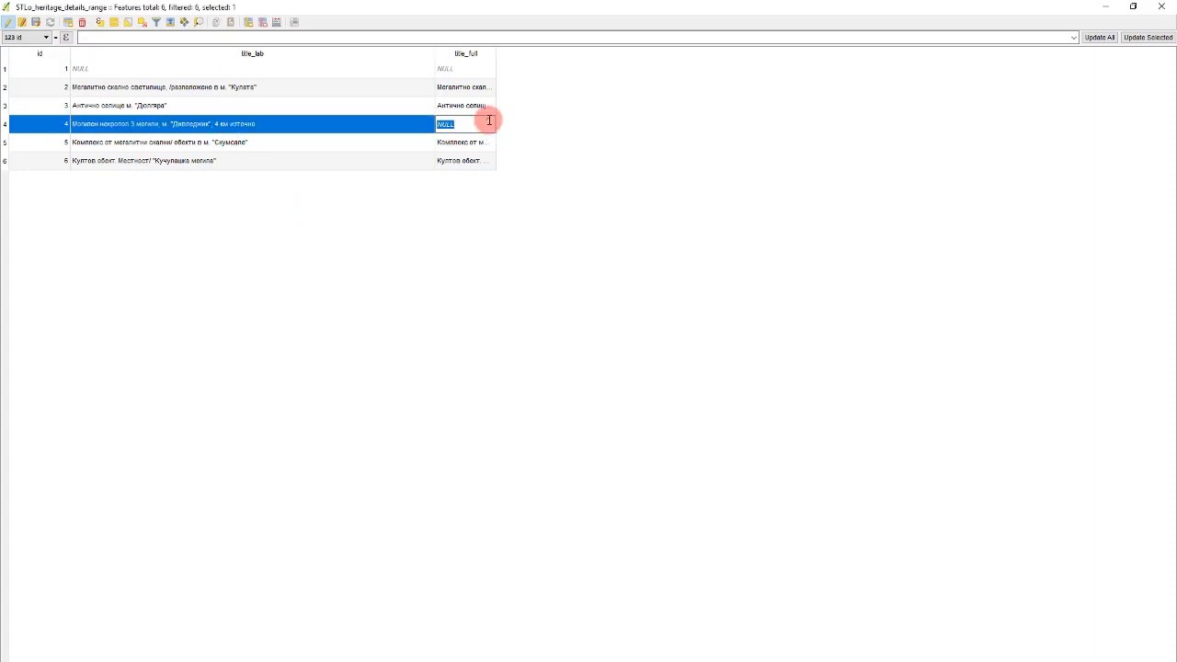
{"action": "type", "text": "Могилен некропол 3 могили, м. \"Дивледжик\", 4 км източно"}
{"action": "left_click", "coordinate": [352, 177]}
Remove the ending "4 км източно" from both the title_lab and title_full values of feature 4
{"action": "double_click", "coordinate": [260, 123]}
{"action": "left_click", "coordinate": [260, 123]}
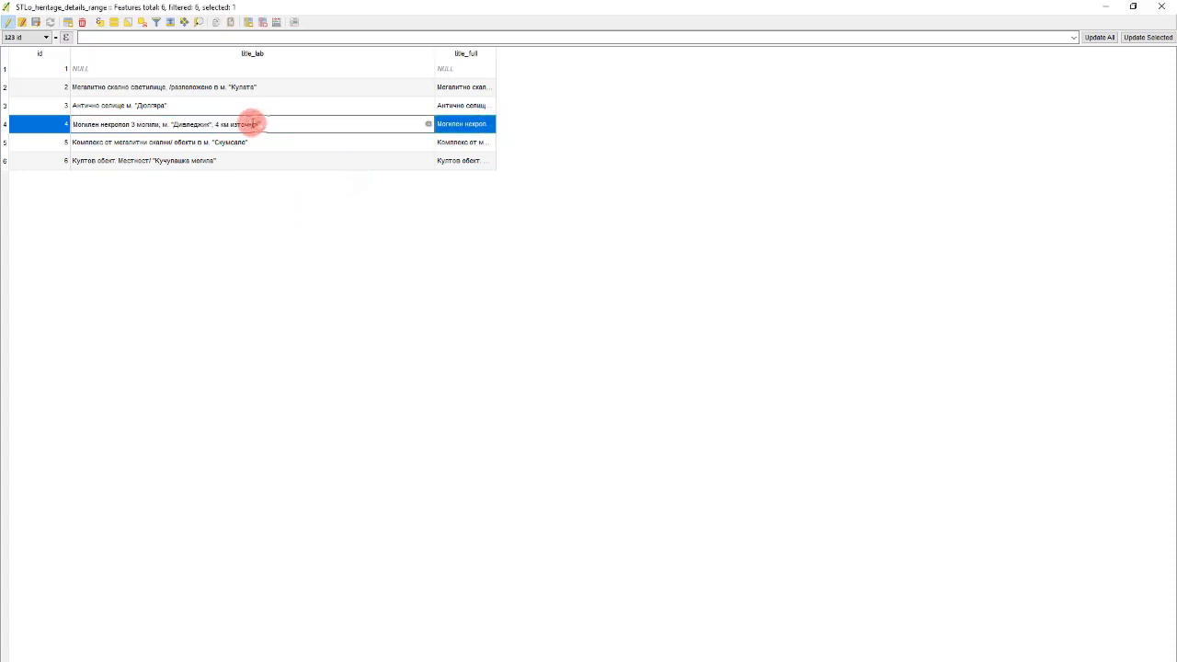
{"action": "left_click_drag", "start_coordinate": [252, 123], "coordinate": [211, 123]}
{"action": "key", "text": "BackSpace"}
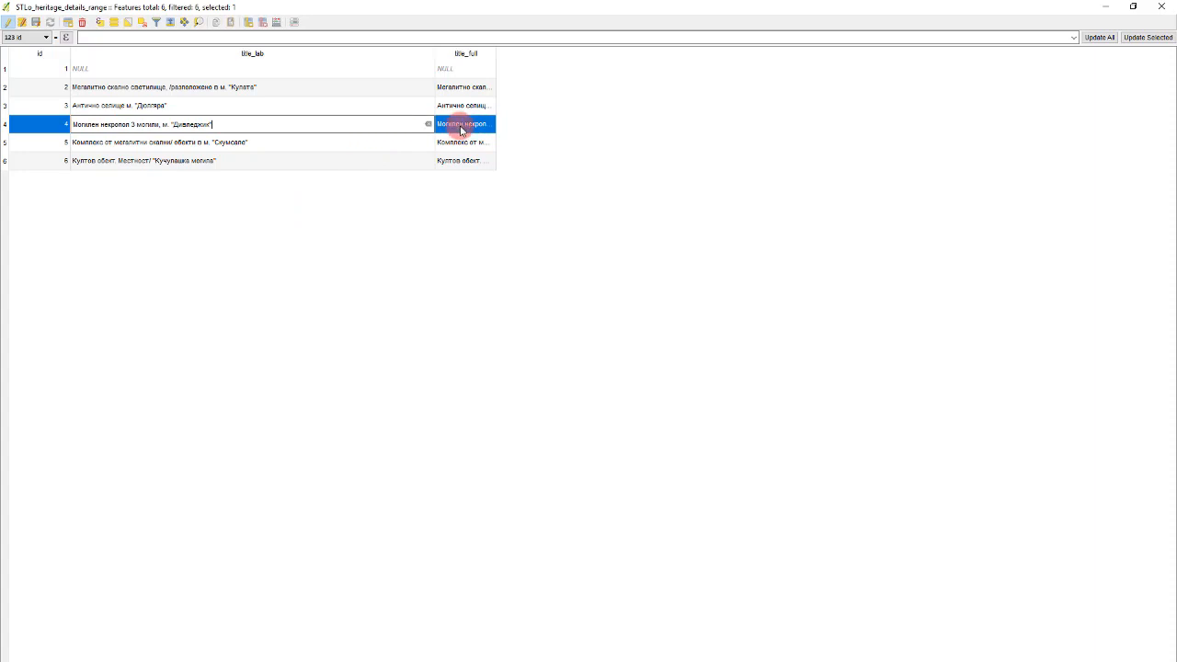
{"action": "double_click", "coordinate": [460, 130]}
{"action": "left_click_drag", "start_coordinate": [445, 123], "coordinate": [518, 118]}
{"action": "key", "text": "BackSpace"}
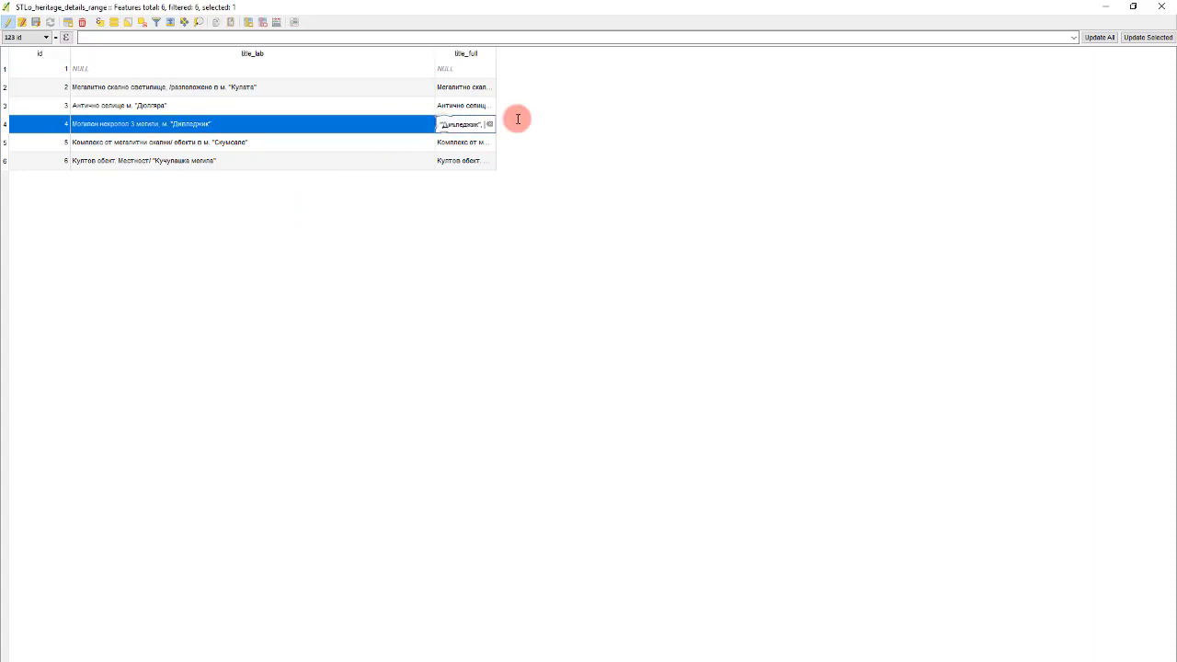
{"action": "left_click", "coordinate": [525, 145]}
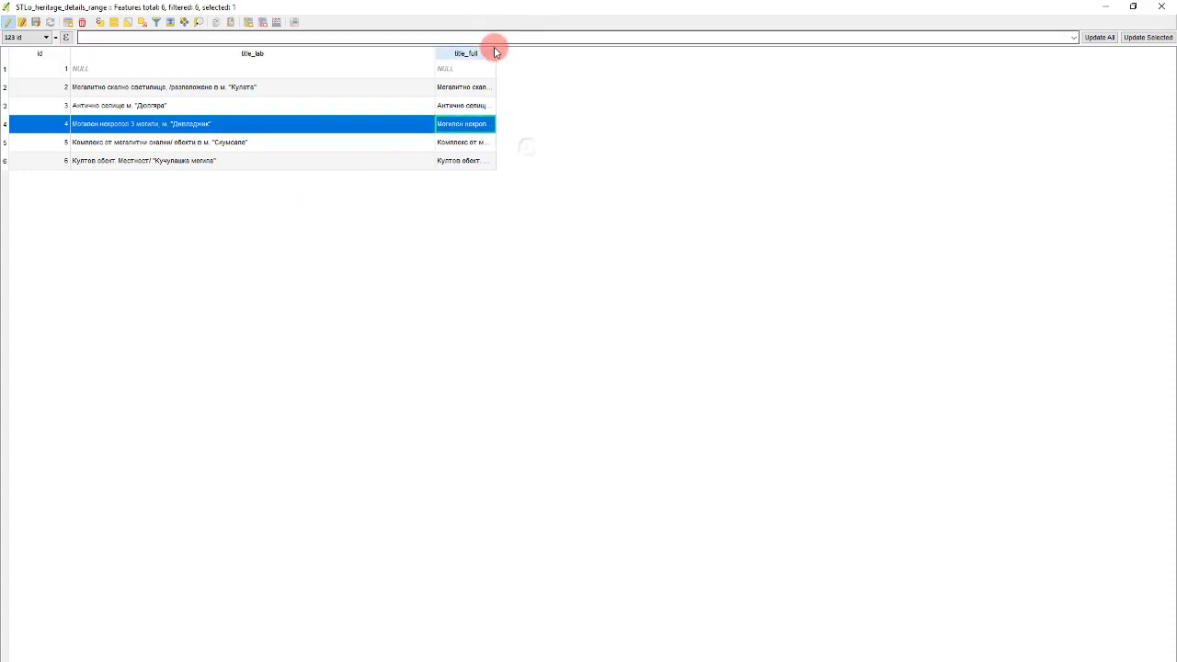
Return to the map, stop editing the STLo_heritage_details_range layer and save its changes
{"action": "key", "text": "alt+Tab"}
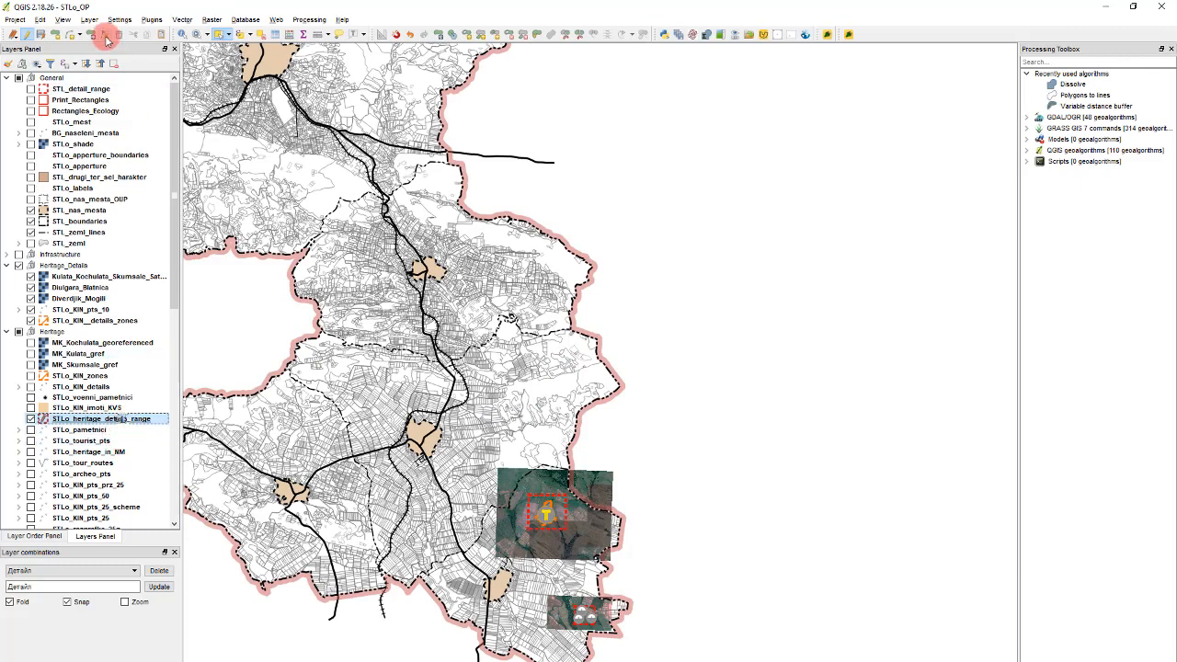
{"action": "left_click", "coordinate": [31, 35]}
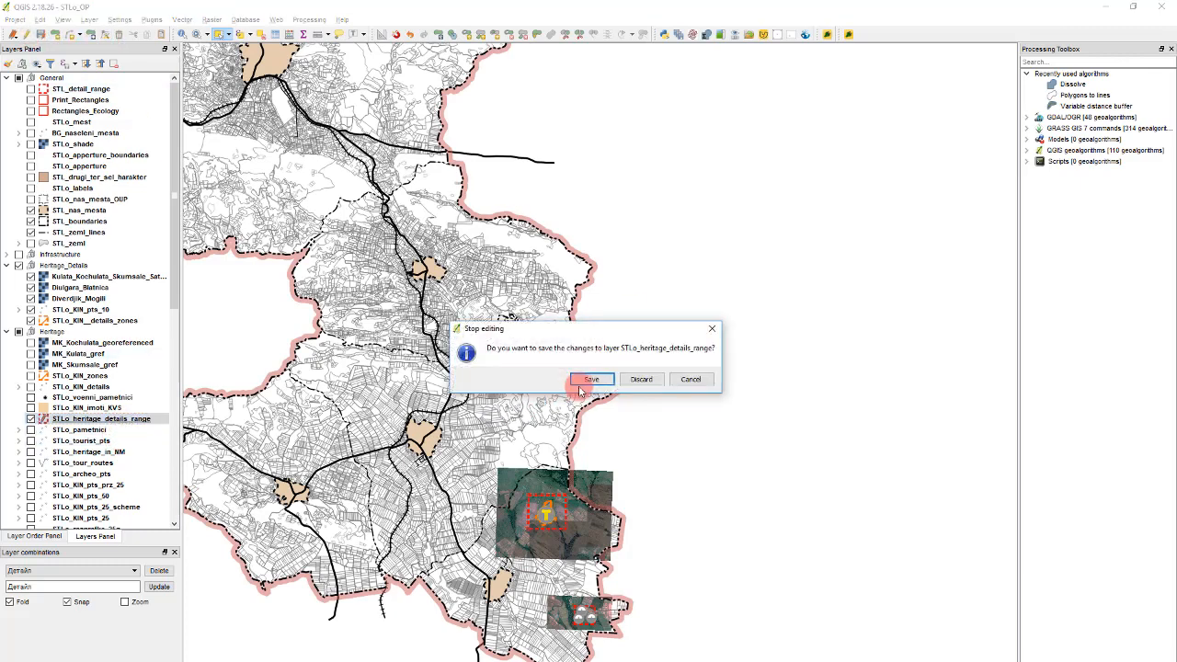
{"action": "left_click", "coordinate": [588, 380]}
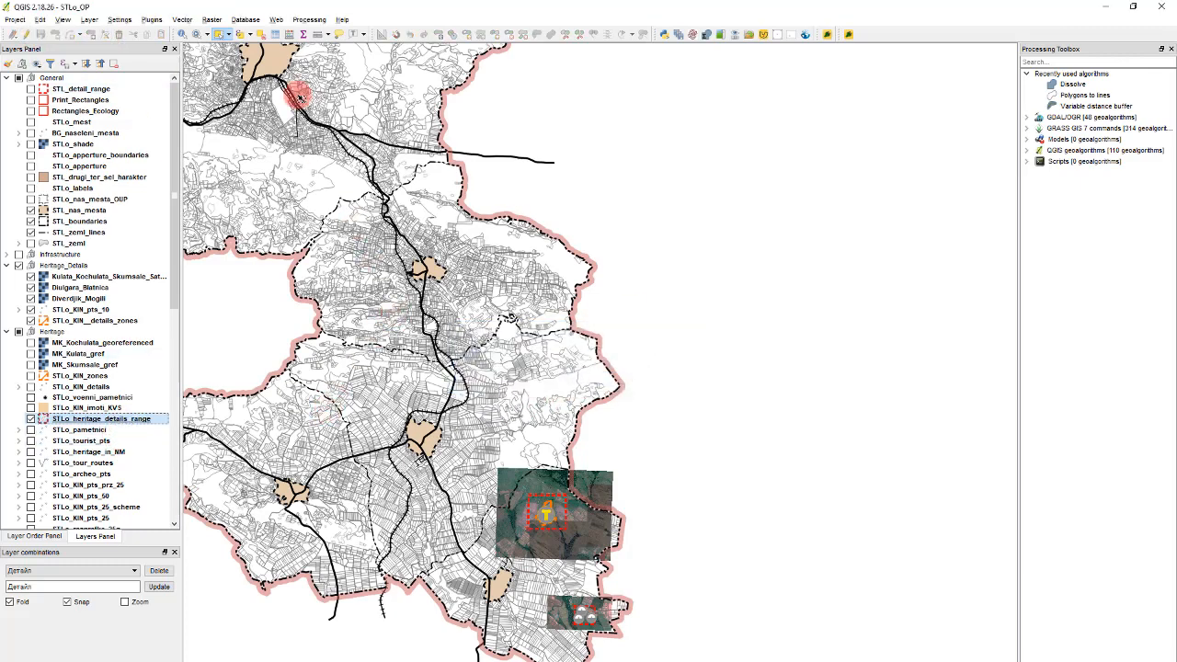
Open the existing print composer "1 - КИН детайли_ОУП"
{"action": "left_click", "coordinate": [129, 20]}
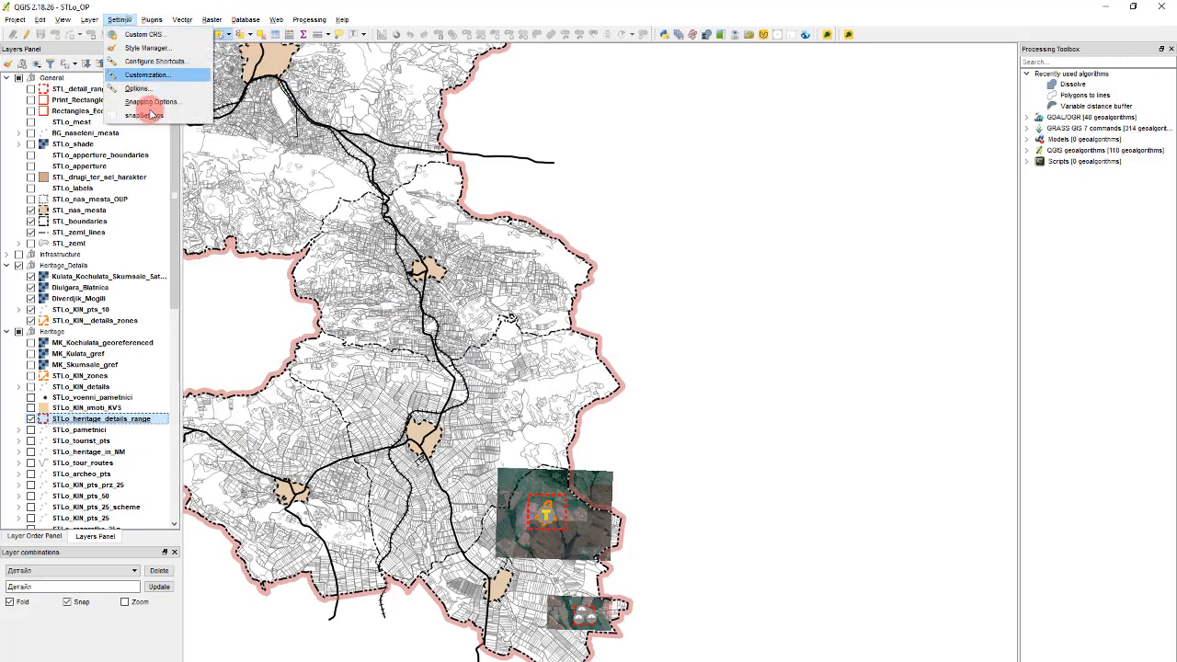
{"action": "left_click", "coordinate": [188, 20]}
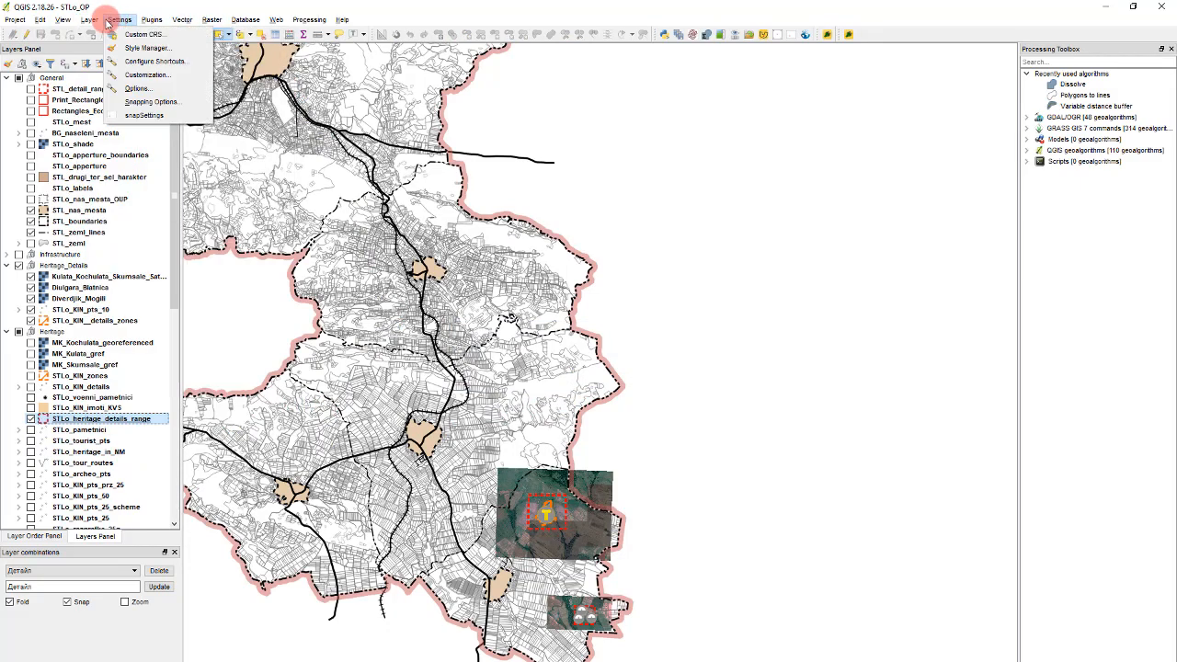
{"action": "mouse_move", "coordinate": [4, 24]}
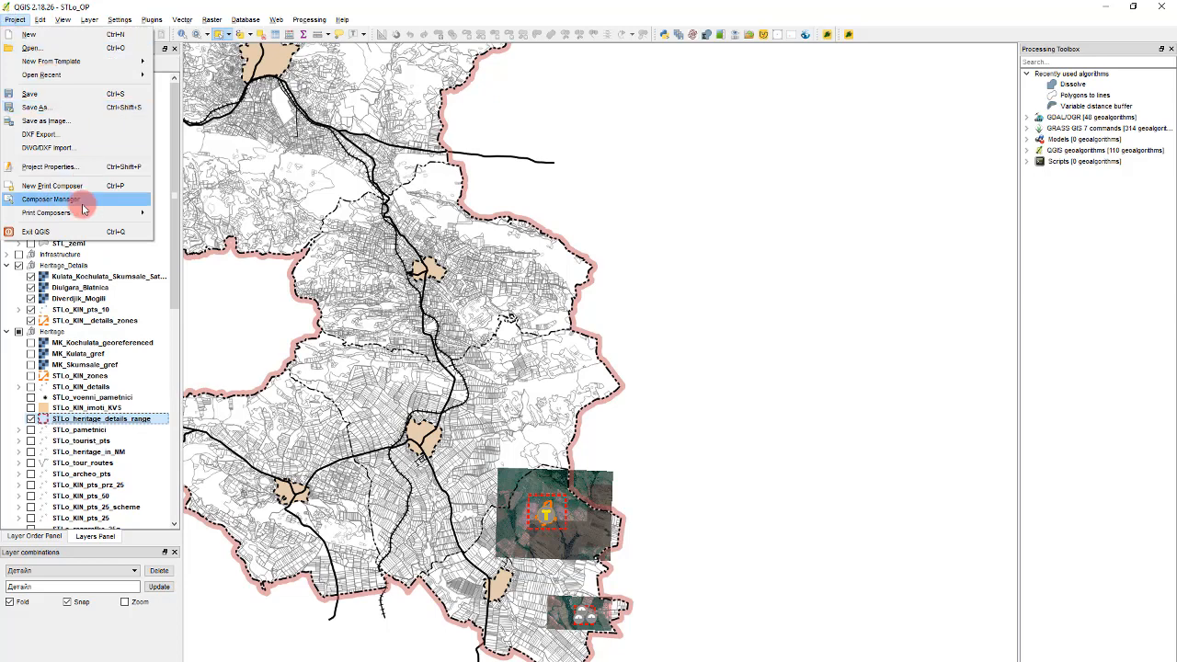
{"action": "mouse_move", "coordinate": [81, 212]}
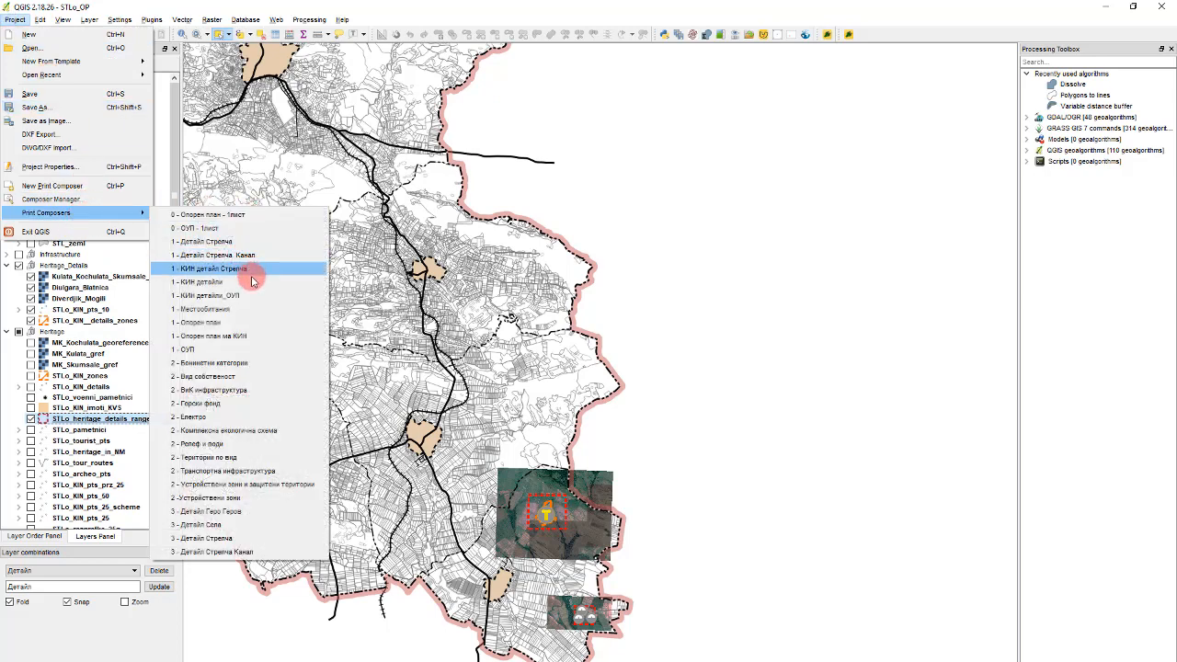
{"action": "left_click", "coordinate": [249, 295]}
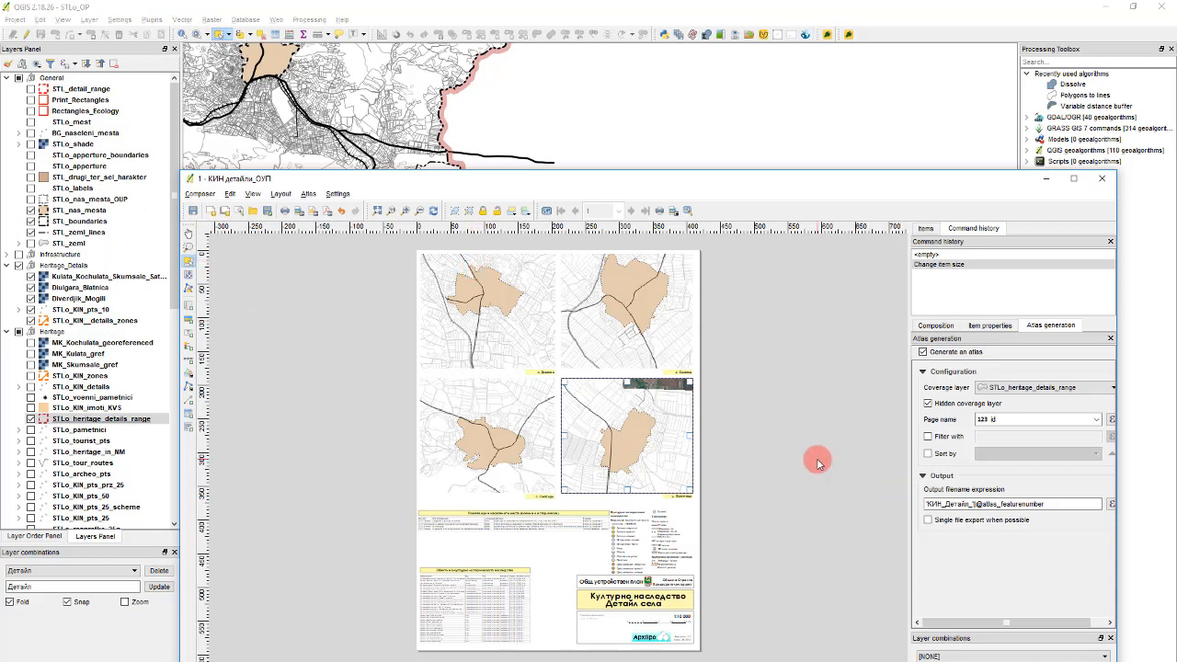
Delete three of the four village maps from the sheet, keeping only the lower-left one
{"action": "key", "text": "Delete"}
{"action": "left_click", "coordinate": [663, 333]}
{"action": "key", "text": "Delete"}
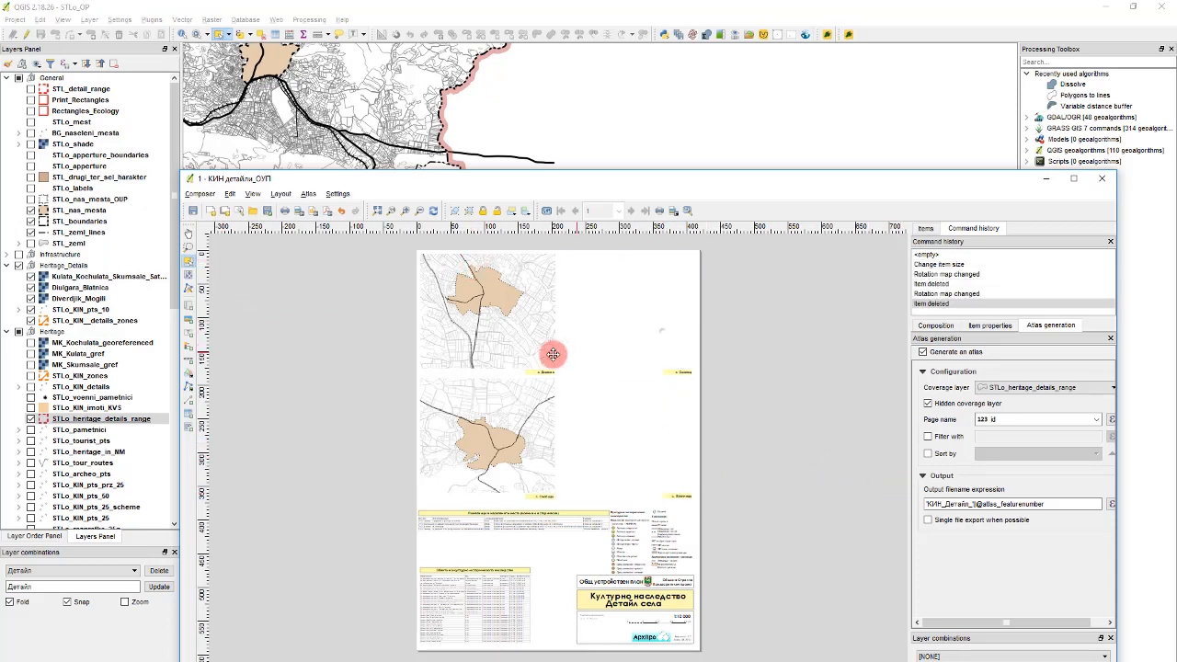
{"action": "left_click", "coordinate": [539, 334]}
{"action": "key", "text": "Delete"}
{"action": "left_click", "coordinate": [541, 421]}
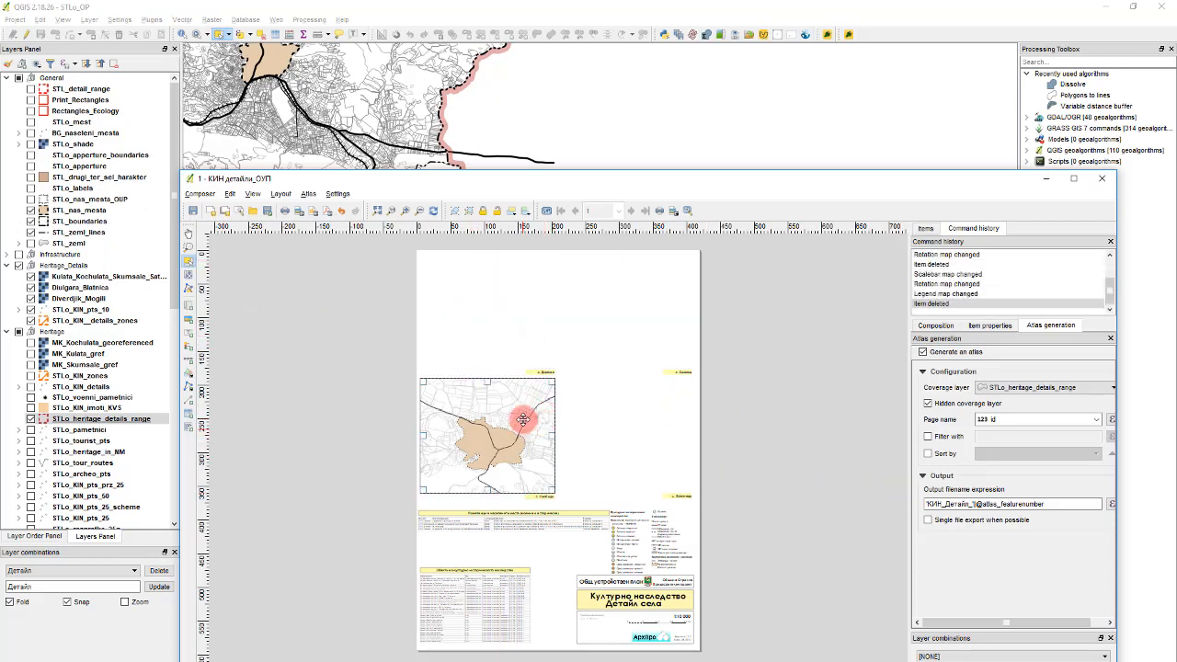
Delete the name labels of the three removed maps and enlarge the remaining map across the upper part of the sheet
{"action": "left_click_drag", "start_coordinate": [498, 326], "coordinate": [565, 379]}
{"action": "key", "text": "Delete"}
{"action": "left_click", "coordinate": [685, 373]}
{"action": "key", "text": "Delete"}
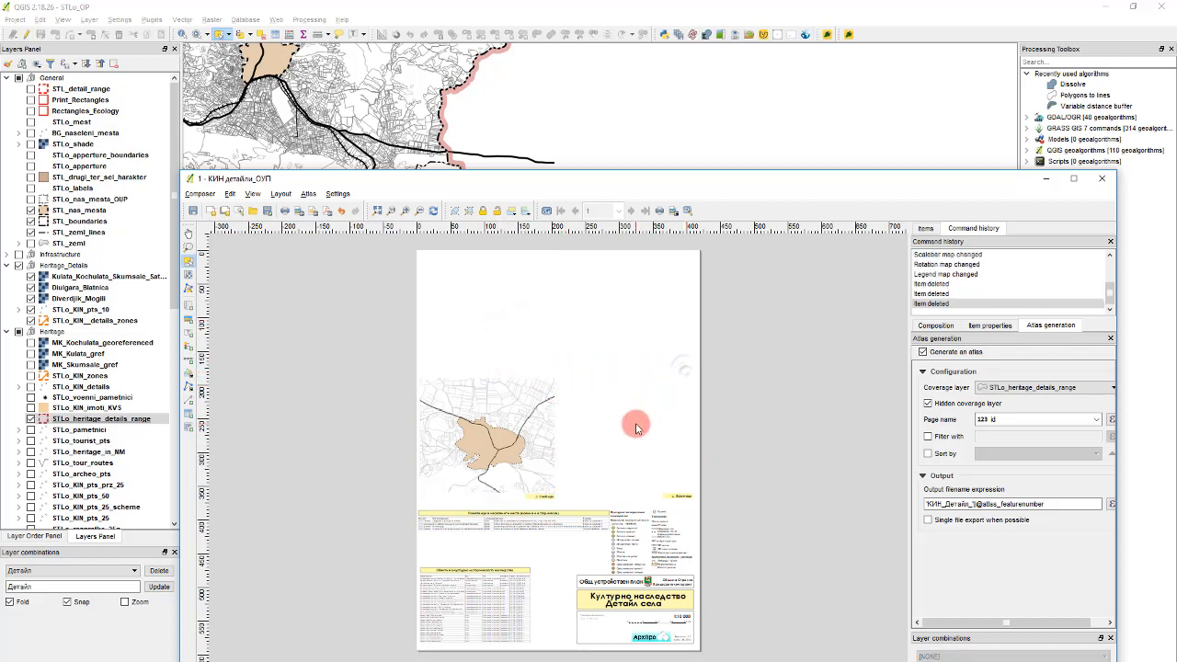
{"action": "left_click_drag", "start_coordinate": [654, 479], "coordinate": [696, 503]}
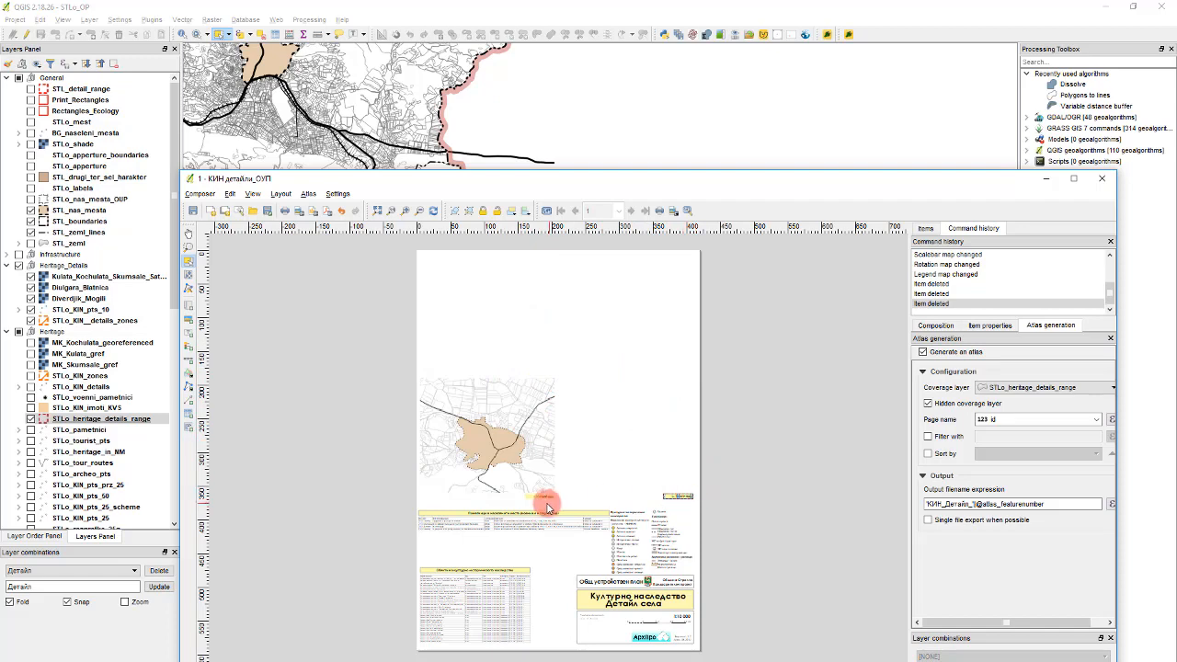
{"action": "key", "text": "Delete"}
{"action": "left_click", "coordinate": [549, 376]}
{"action": "left_click_drag", "start_coordinate": [552, 378], "coordinate": [693, 254]}
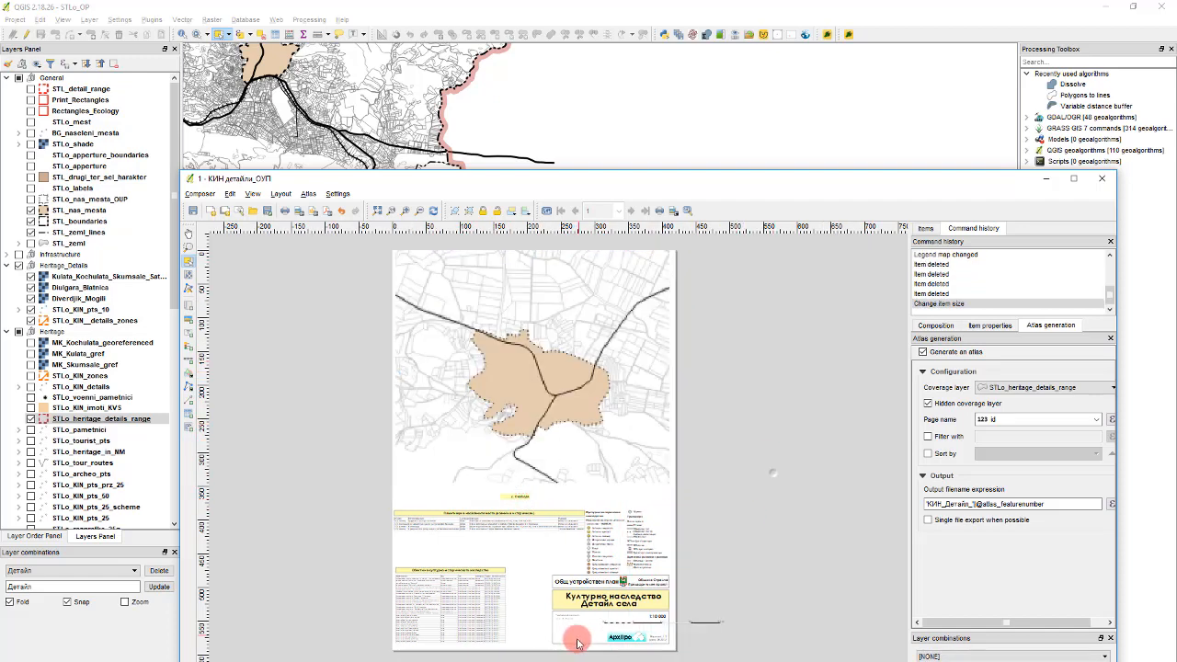
Delete the "Детайл села" subtitle label from the yellow title block
{"action": "scroll", "coordinate": [614, 622], "scroll_direction": "up", "scroll_amount": 3}
{"action": "left_click", "coordinate": [673, 534]}
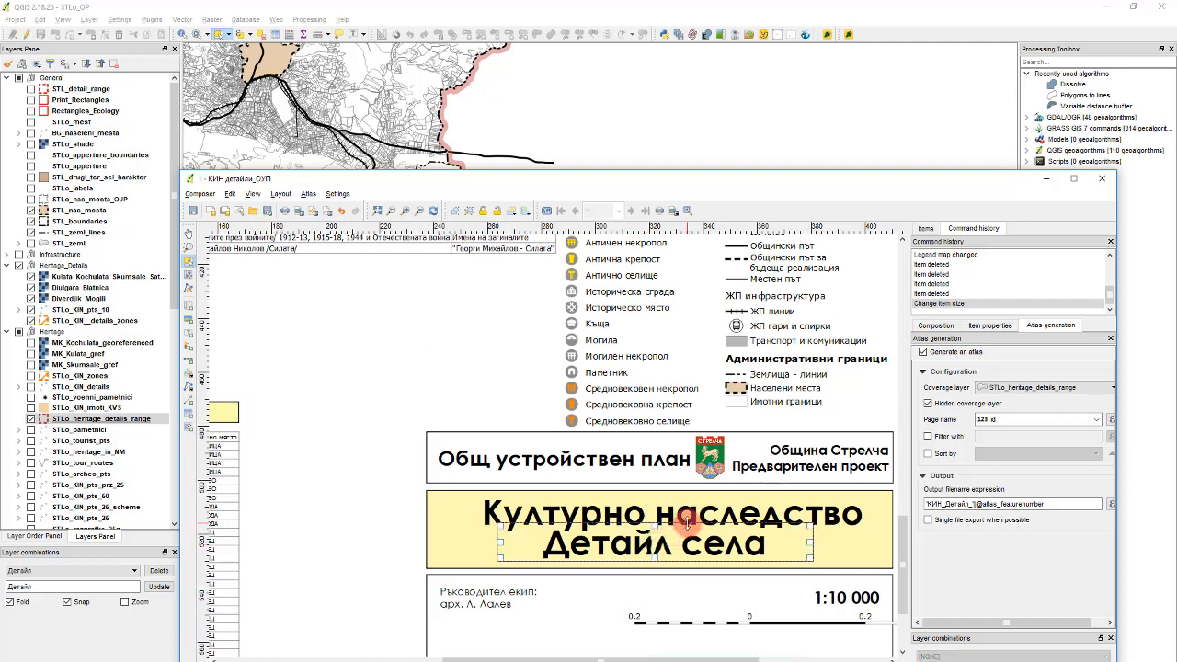
{"action": "key", "text": "Delete"}
Replace the "Културно наследство" text of the title label with an expression that inserts the "title_lab" field
{"action": "left_click", "coordinate": [683, 517]}
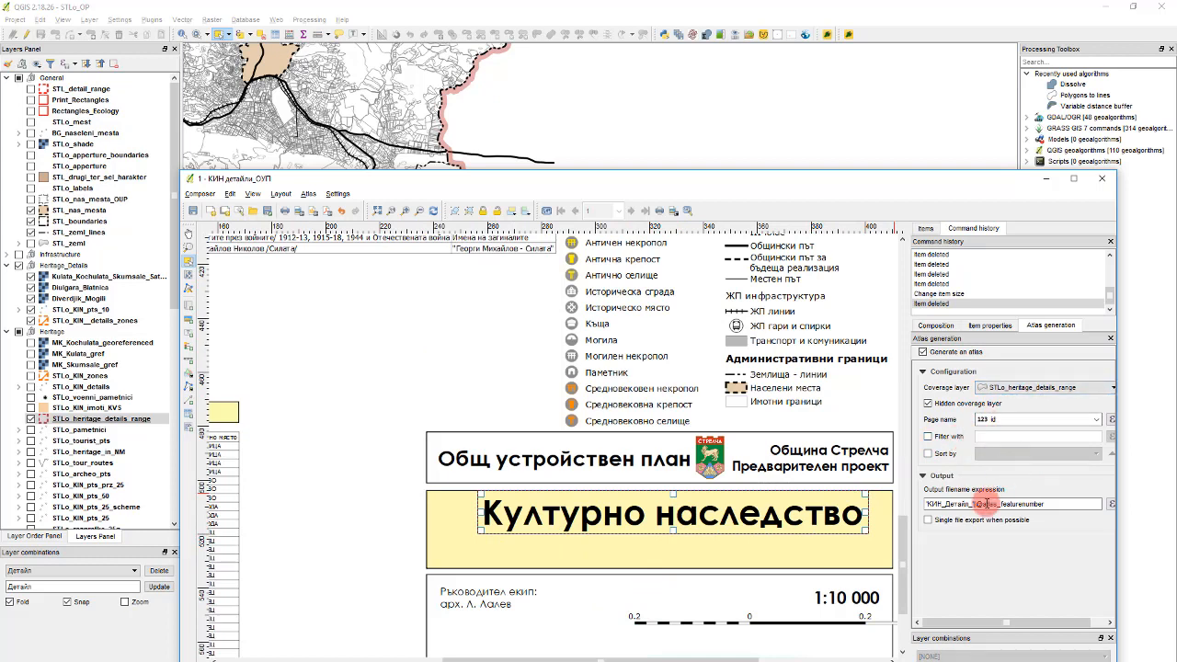
{"action": "left_click", "coordinate": [992, 327]}
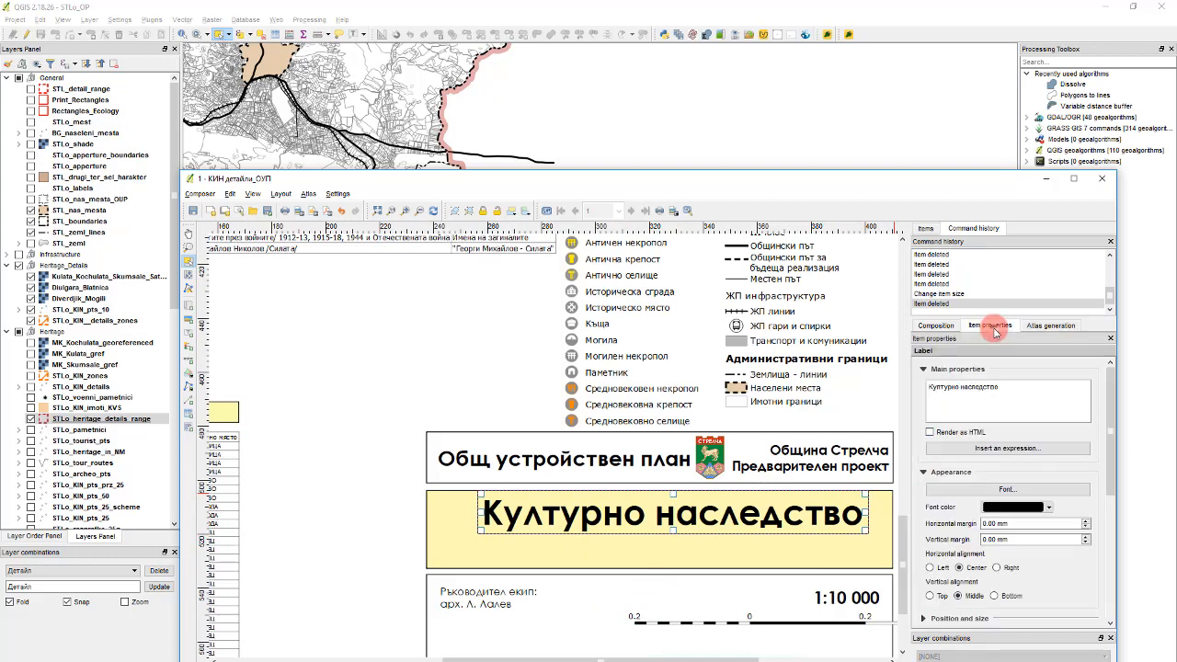
{"action": "left_click_drag", "start_coordinate": [1012, 387], "coordinate": [901, 380]}
{"action": "key", "text": "Delete"}
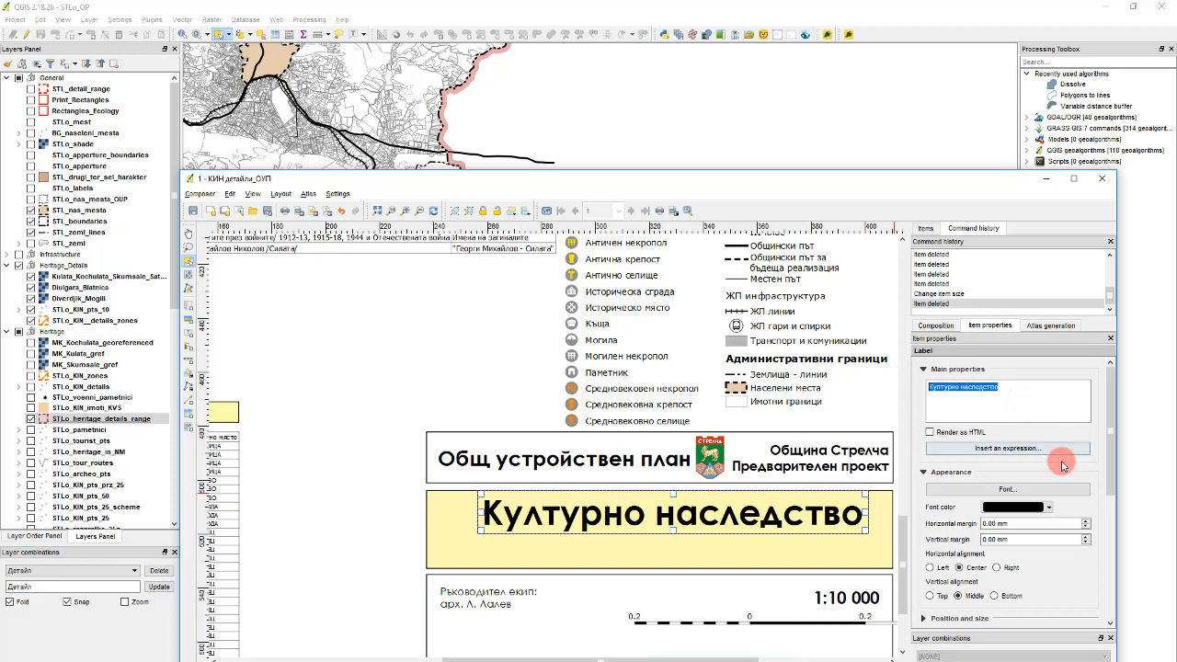
{"action": "left_click", "coordinate": [1049, 448]}
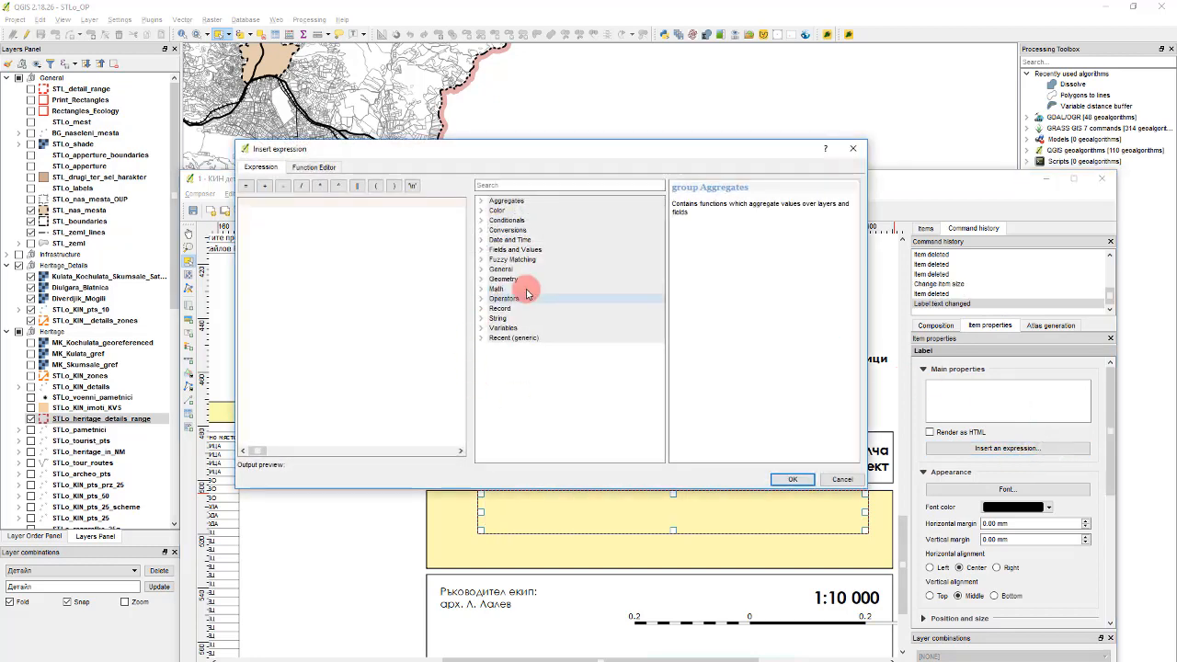
{"action": "left_click", "coordinate": [515, 259]}
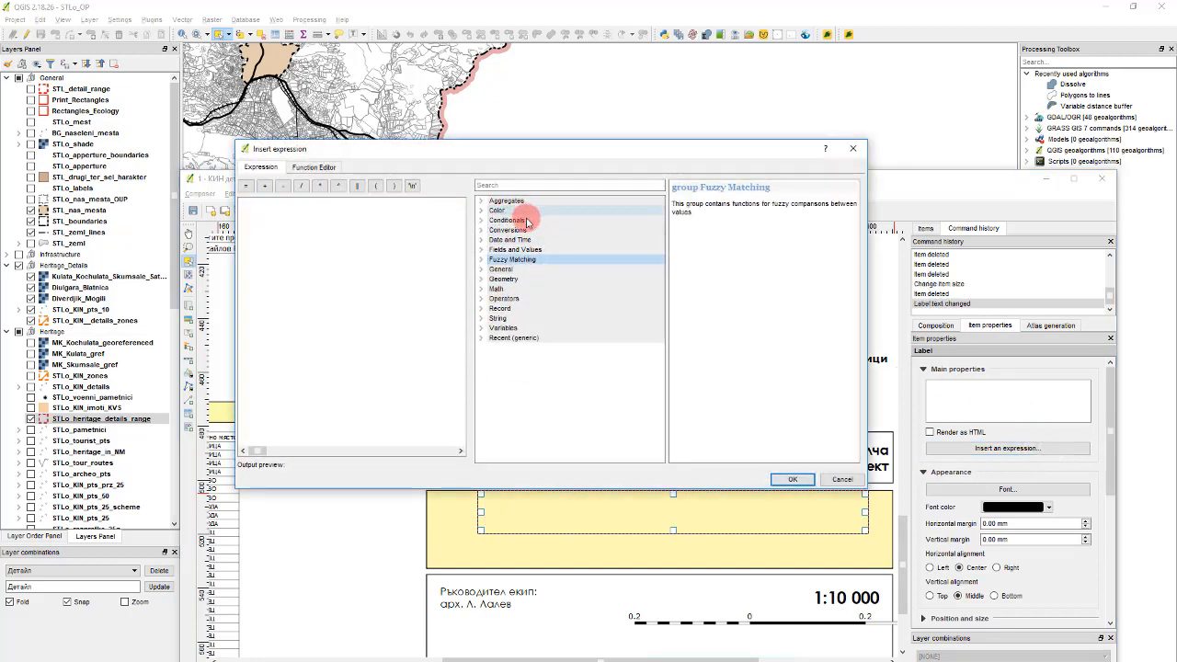
{"action": "double_click", "coordinate": [541, 251]}
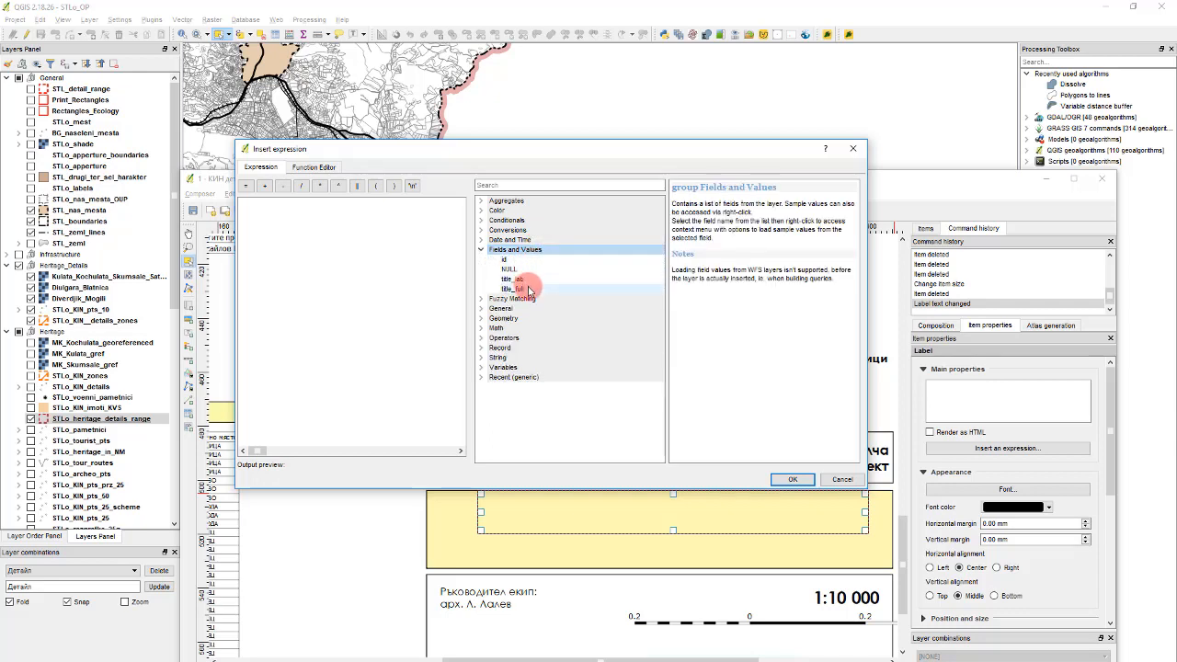
{"action": "double_click", "coordinate": [518, 279]}
{"action": "left_click", "coordinate": [796, 481]}
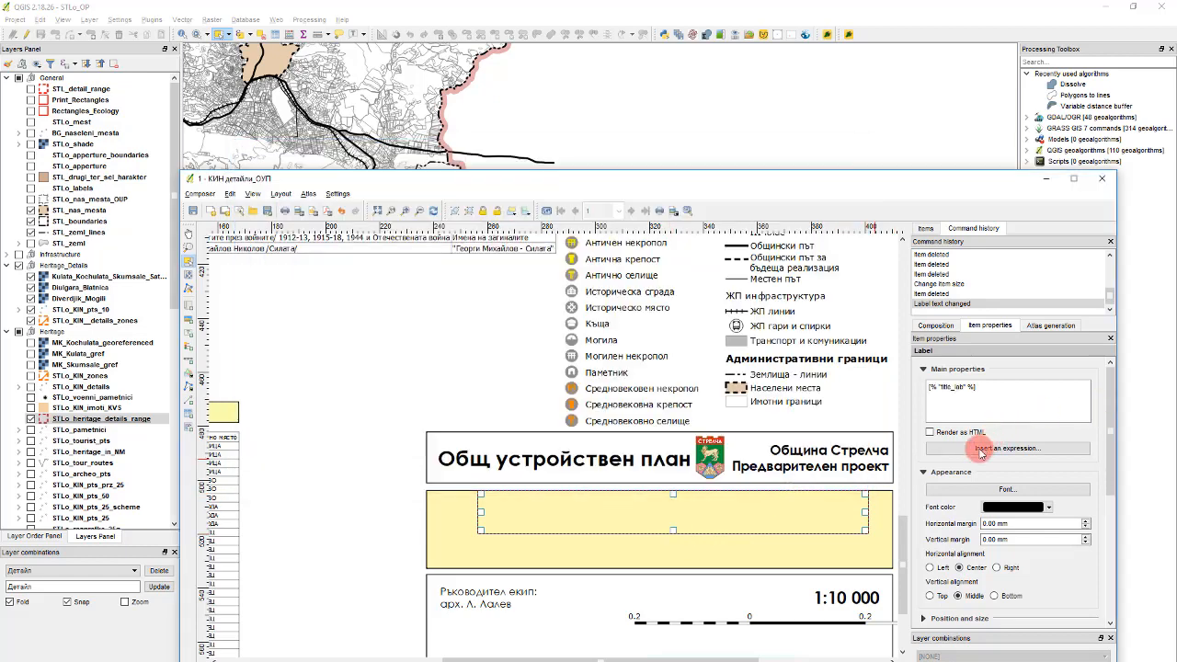
Examine the title label's item properties from its main text down to its variables
{"action": "scroll", "coordinate": [927, 511], "scroll_direction": "down", "scroll_amount": 2}
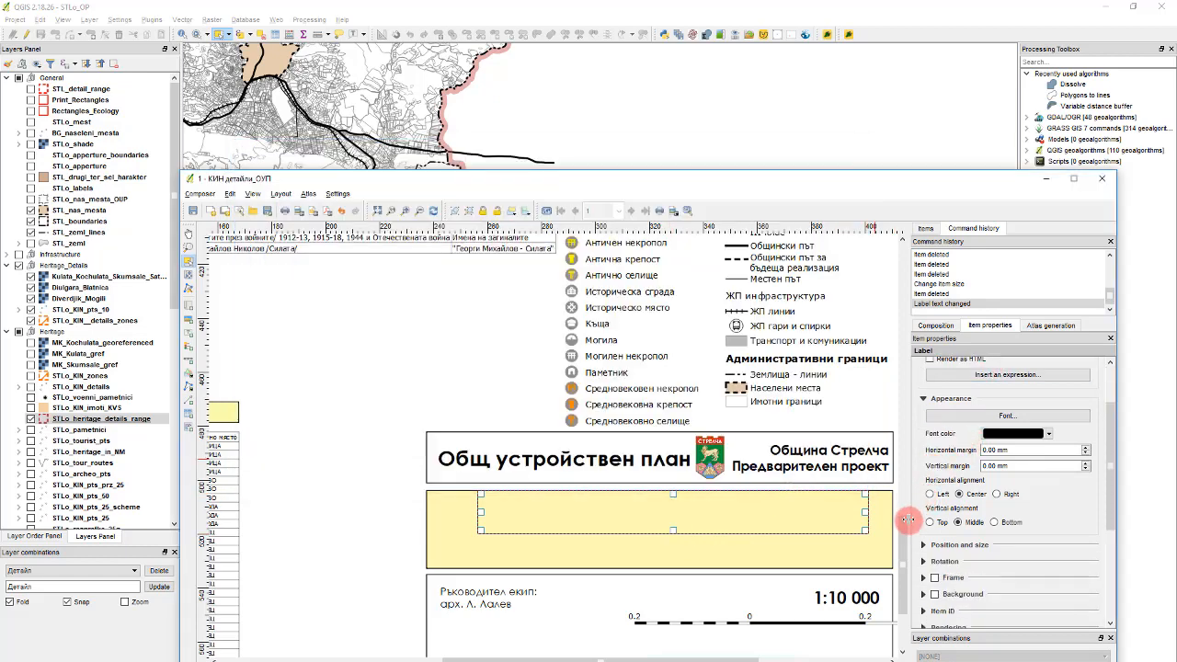
{"action": "scroll", "coordinate": [921, 530], "scroll_direction": "up", "scroll_amount": 1}
{"action": "scroll", "coordinate": [921, 531], "scroll_direction": "down", "scroll_amount": 1}
{"action": "scroll", "coordinate": [923, 530], "scroll_direction": "up", "scroll_amount": 2}
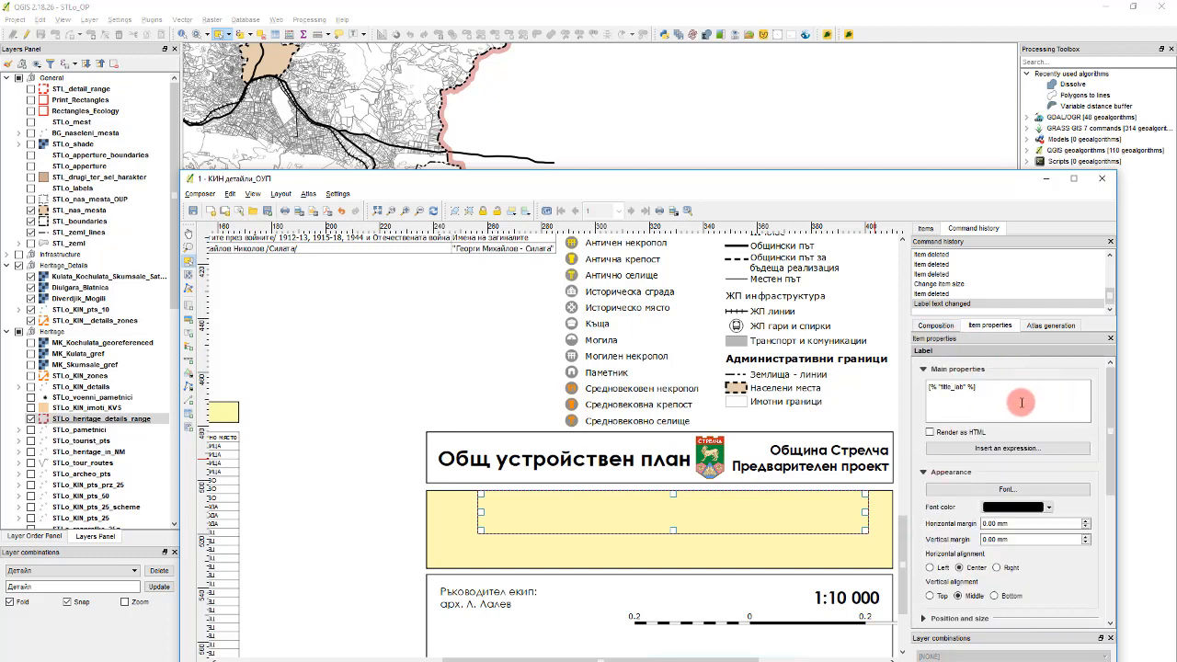
{"action": "scroll", "coordinate": [1102, 409], "scroll_direction": "down", "scroll_amount": 5}
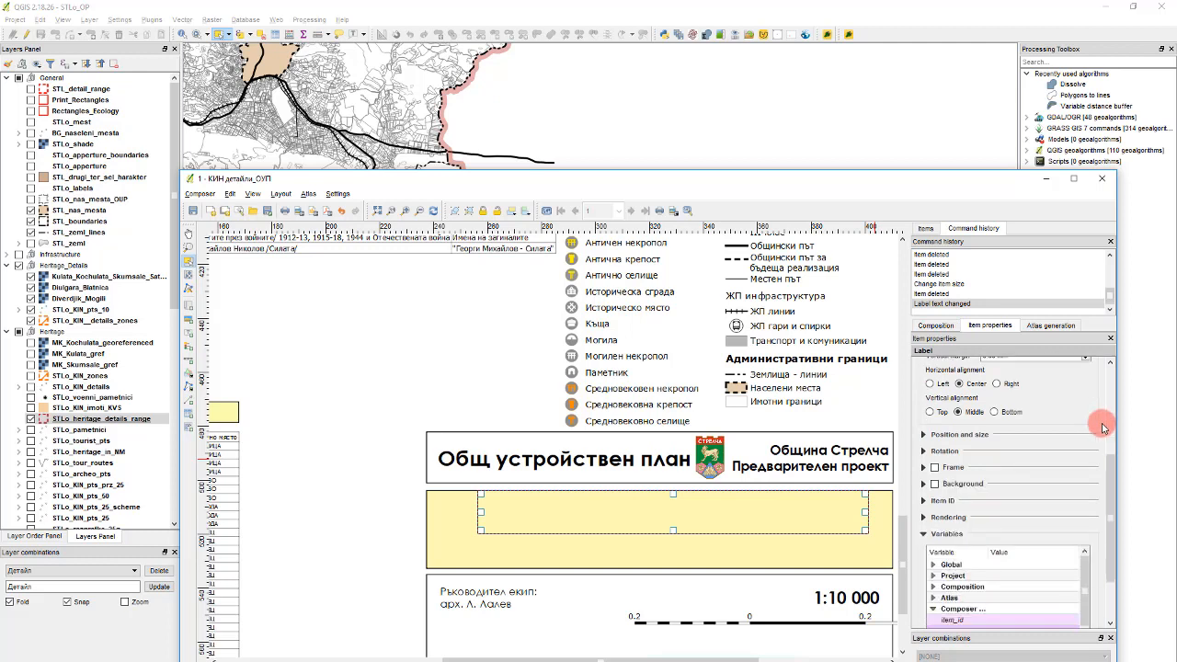
{"action": "scroll", "coordinate": [1104, 431], "scroll_direction": "down", "scroll_amount": 2}
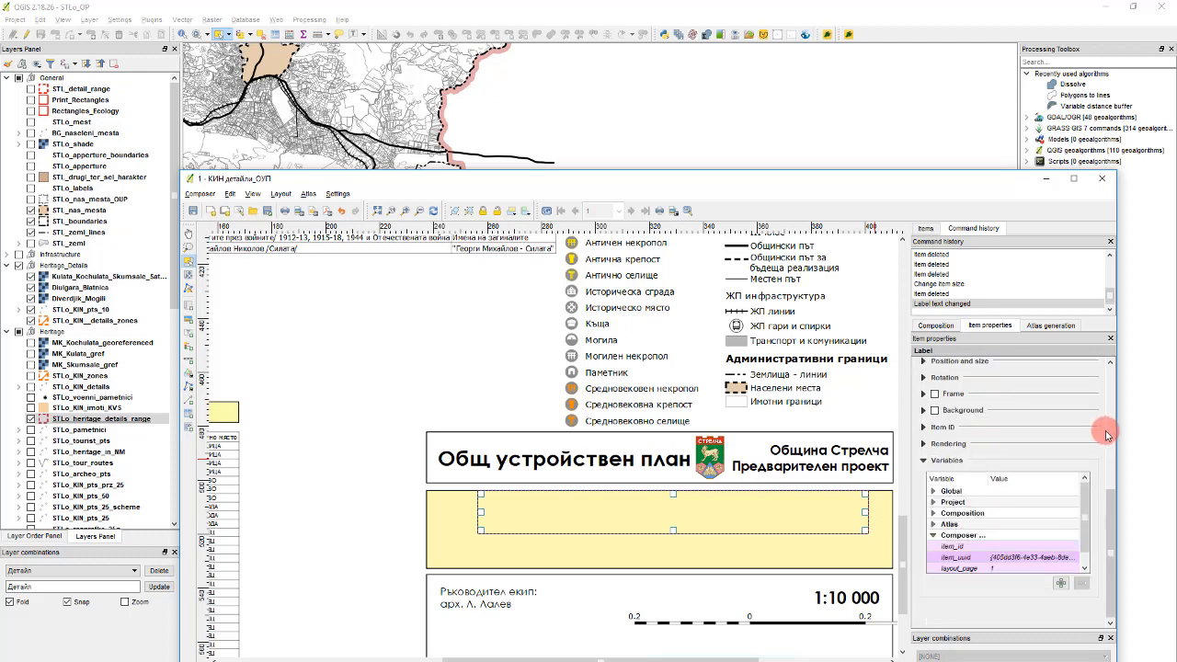
{"action": "scroll", "coordinate": [1106, 430], "scroll_direction": "up", "scroll_amount": 3}
{"action": "scroll", "coordinate": [1107, 437], "scroll_direction": "up", "scroll_amount": 4}
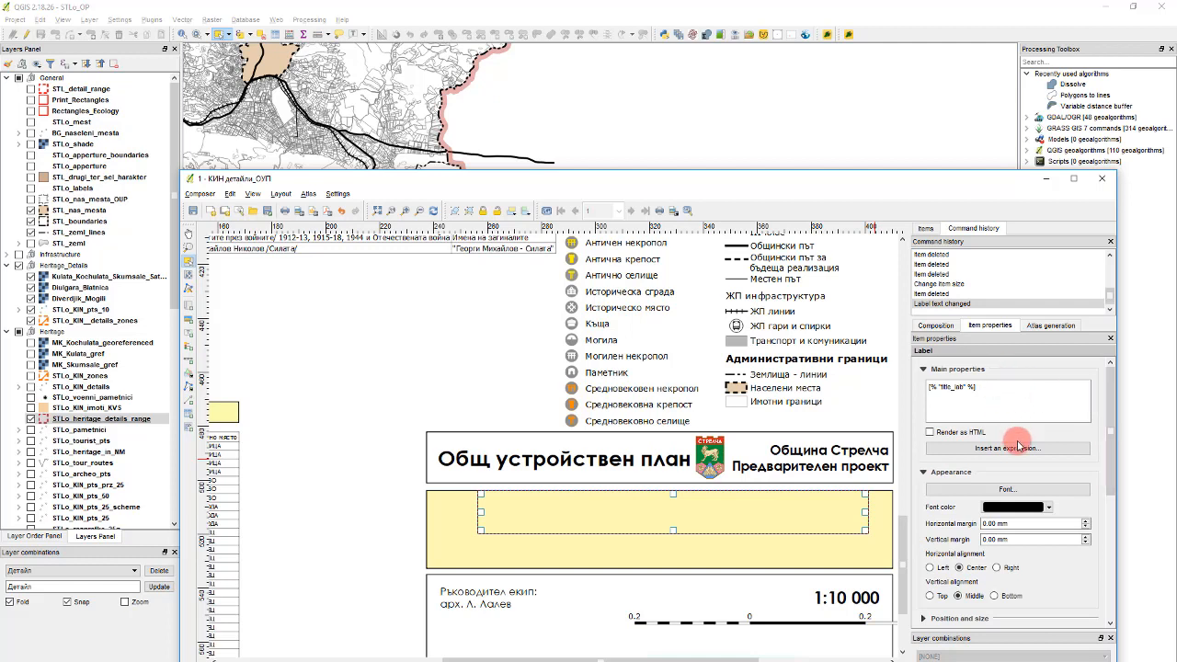
Change the atlas output filename expression to 'КИН_Детайл_' || "title_full", replacing the feature number variable
{"action": "left_click", "coordinate": [1053, 325]}
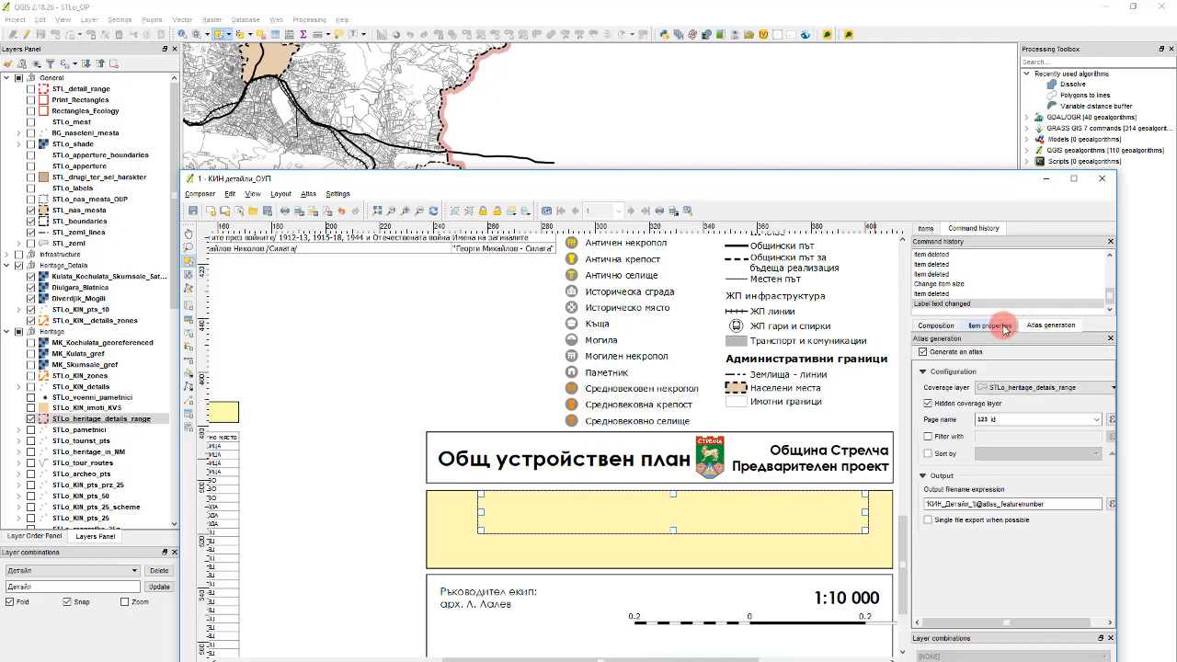
{"action": "left_click", "coordinate": [1023, 504]}
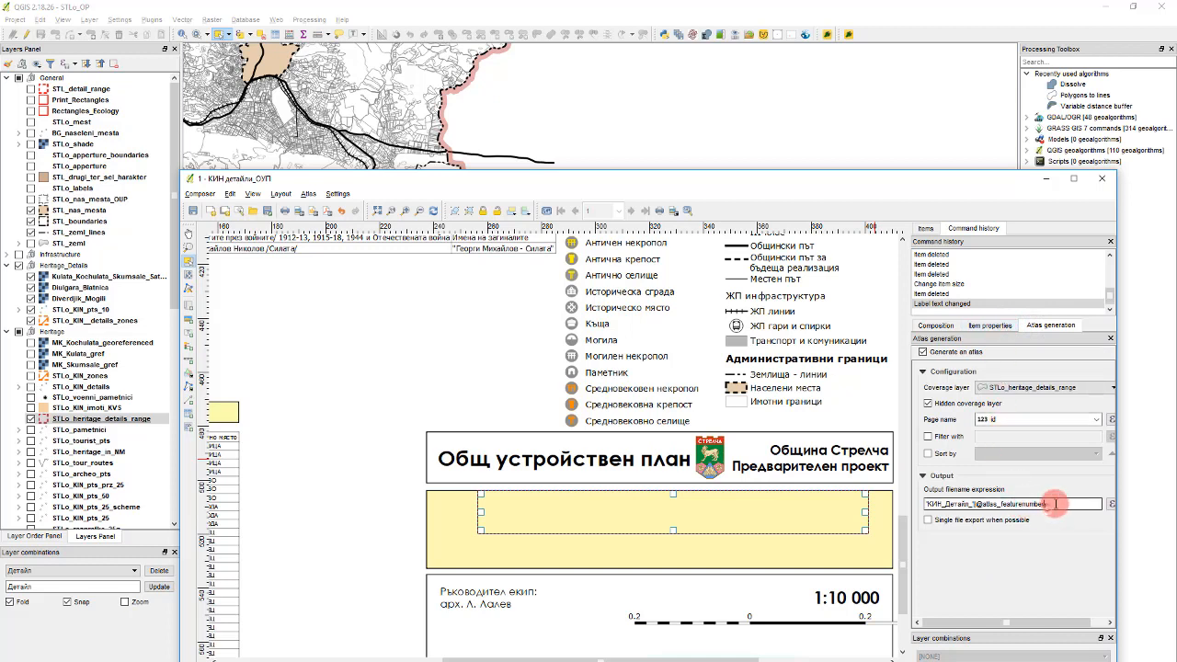
{"action": "left_click_drag", "start_coordinate": [1056, 504], "coordinate": [976, 505]}
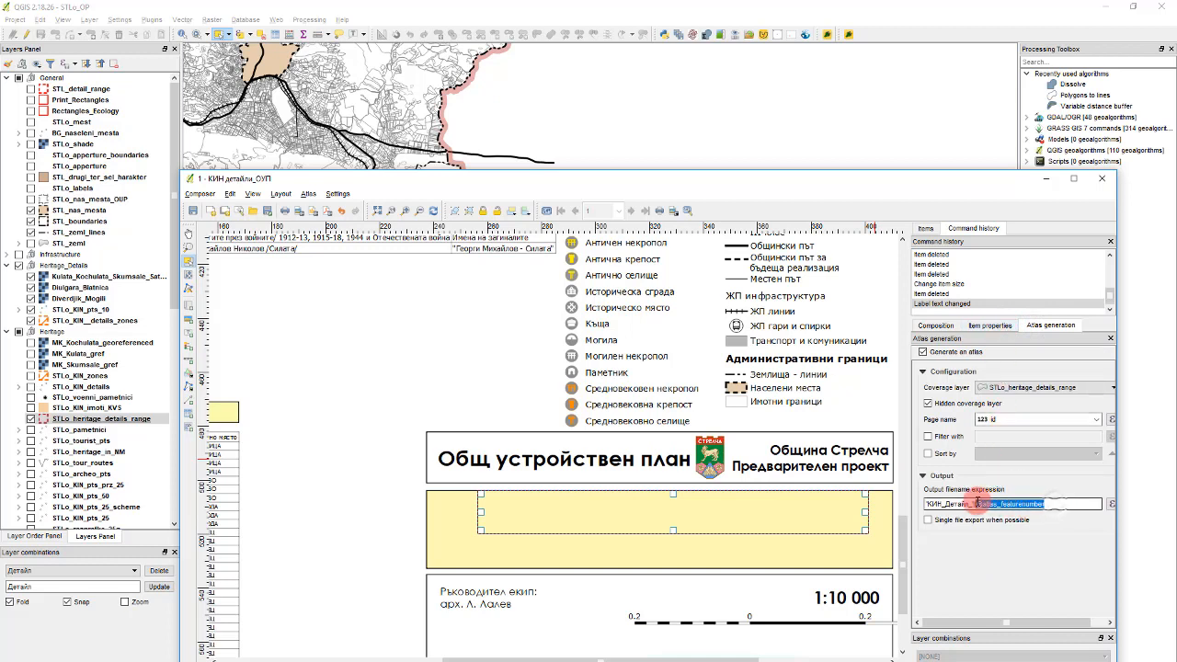
{"action": "left_click", "coordinate": [1112, 504]}
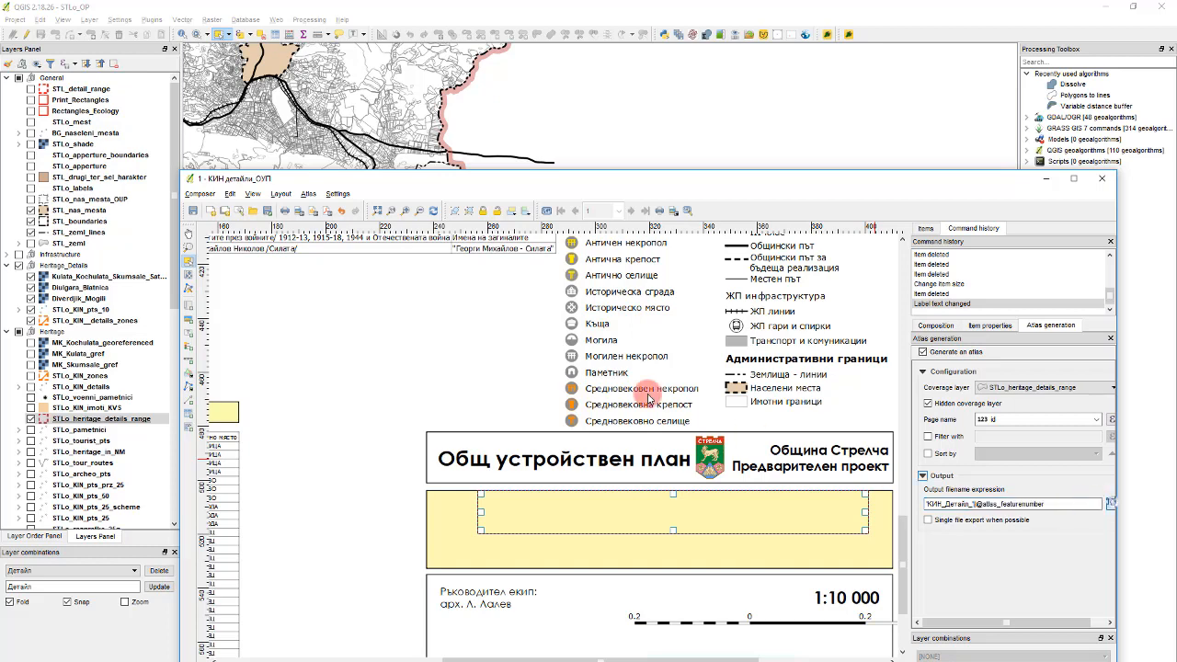
{"action": "left_click_drag", "start_coordinate": [388, 205], "coordinate": [316, 190]}
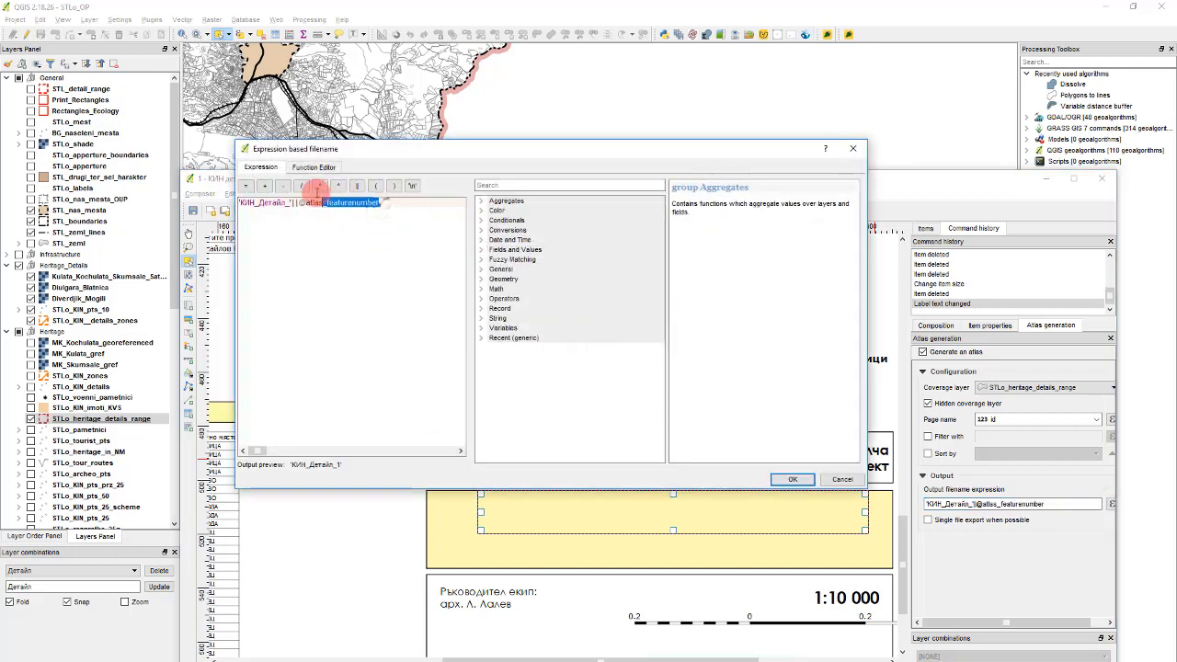
{"action": "key", "text": "Delete"}
{"action": "double_click", "coordinate": [515, 250]}
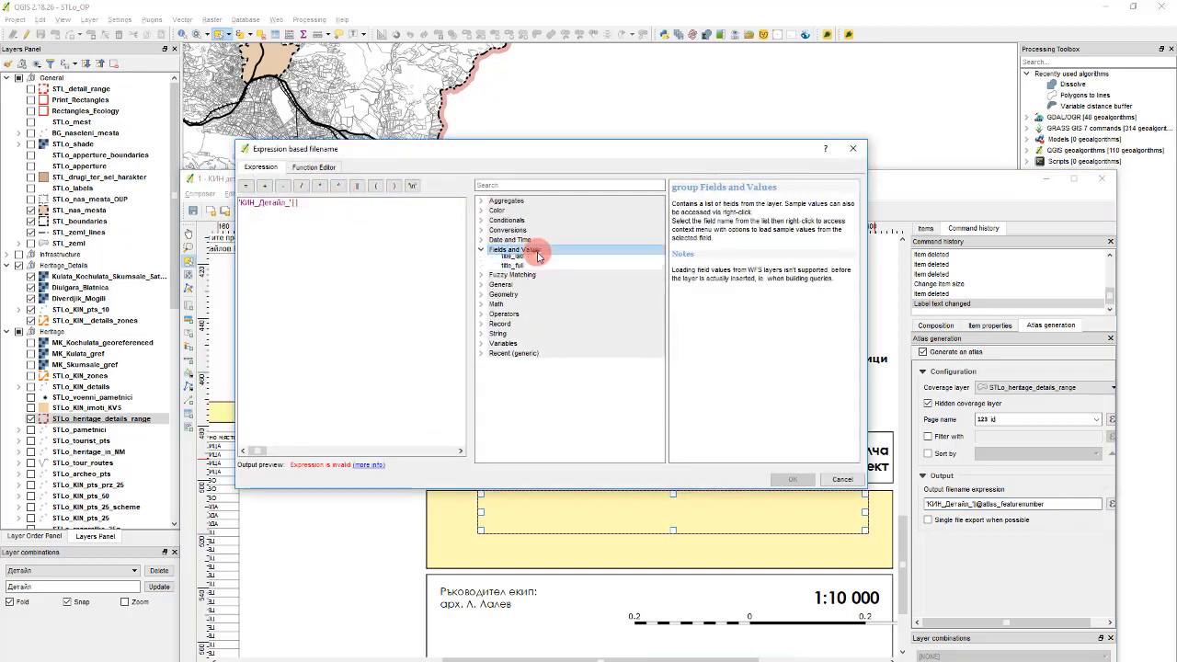
{"action": "double_click", "coordinate": [530, 290]}
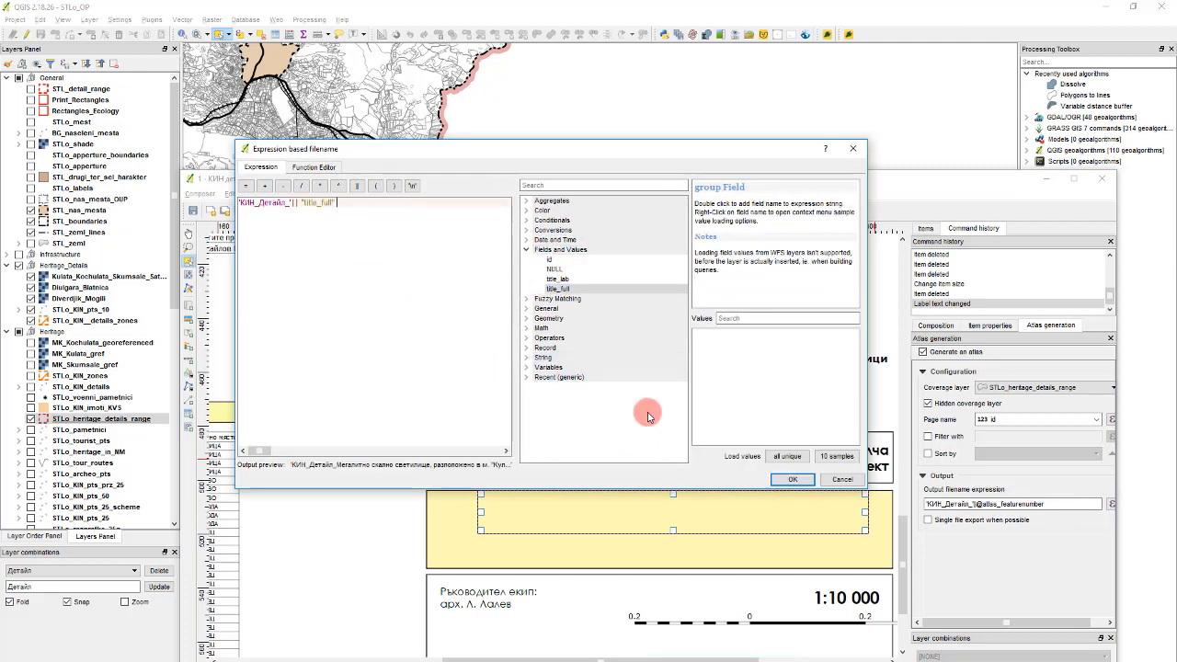
{"action": "left_click", "coordinate": [792, 480]}
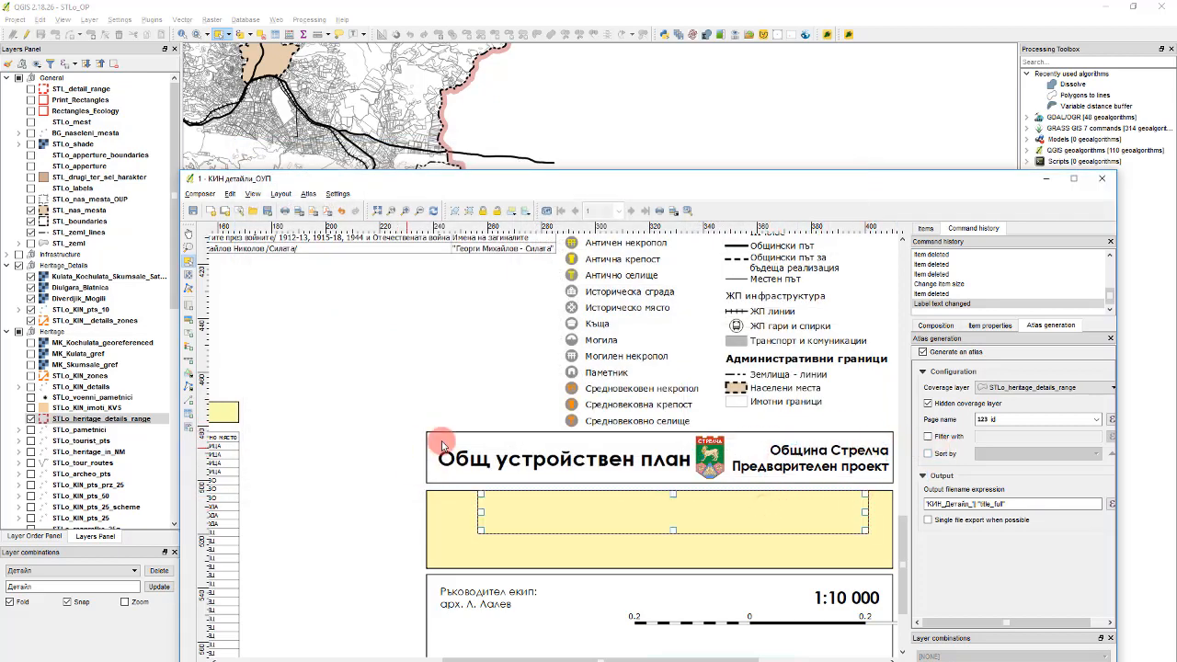
Turn on the atlas preview for the one-map sheet
{"action": "scroll", "coordinate": [552, 454], "scroll_direction": "down", "scroll_amount": 2}
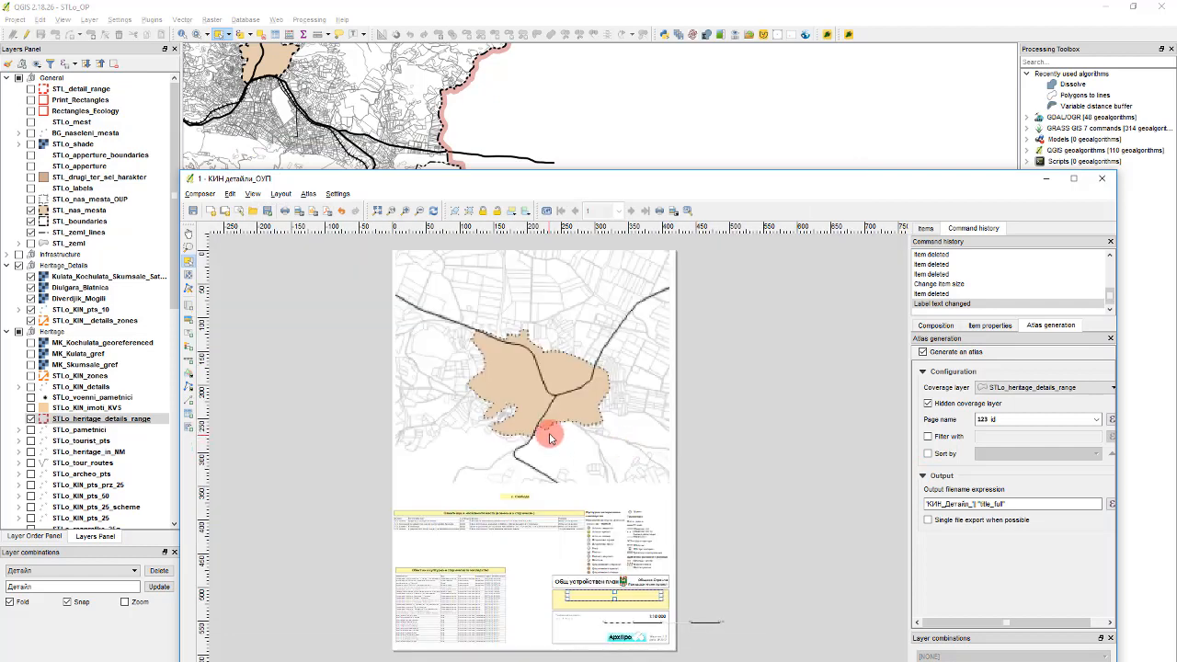
{"action": "left_click", "coordinate": [549, 424]}
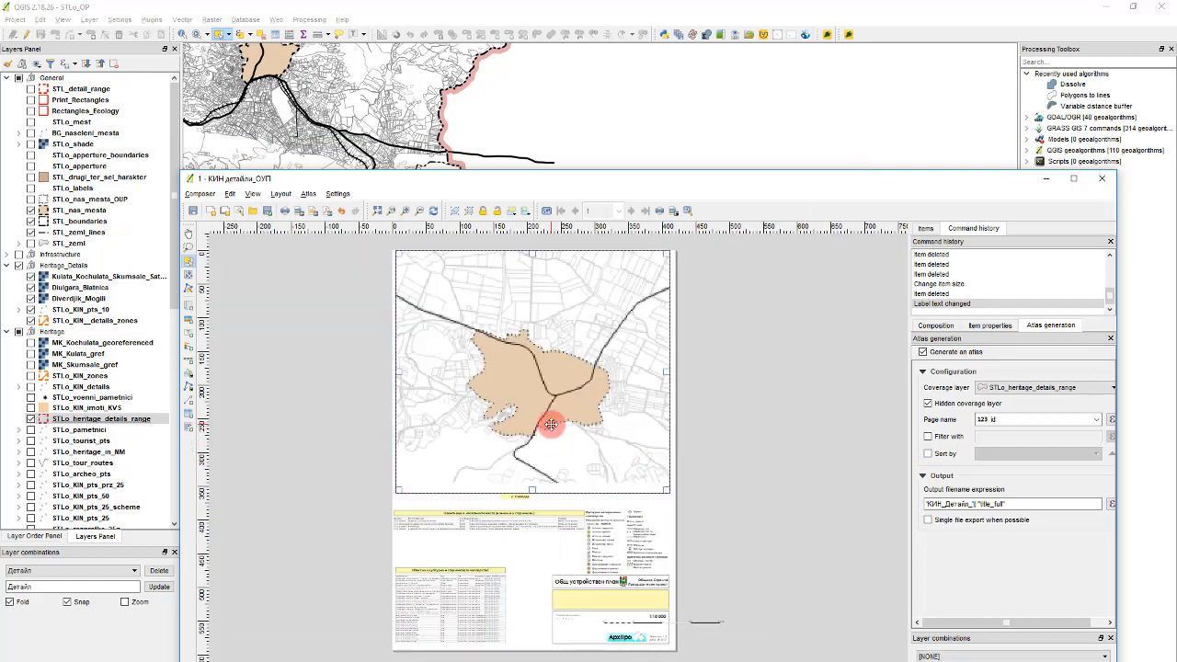
{"action": "left_click", "coordinate": [546, 212]}
Enlarge the title label downward and to both sides so it fills the yellow title block
{"action": "scroll", "coordinate": [585, 607], "scroll_direction": "up", "scroll_amount": 2}
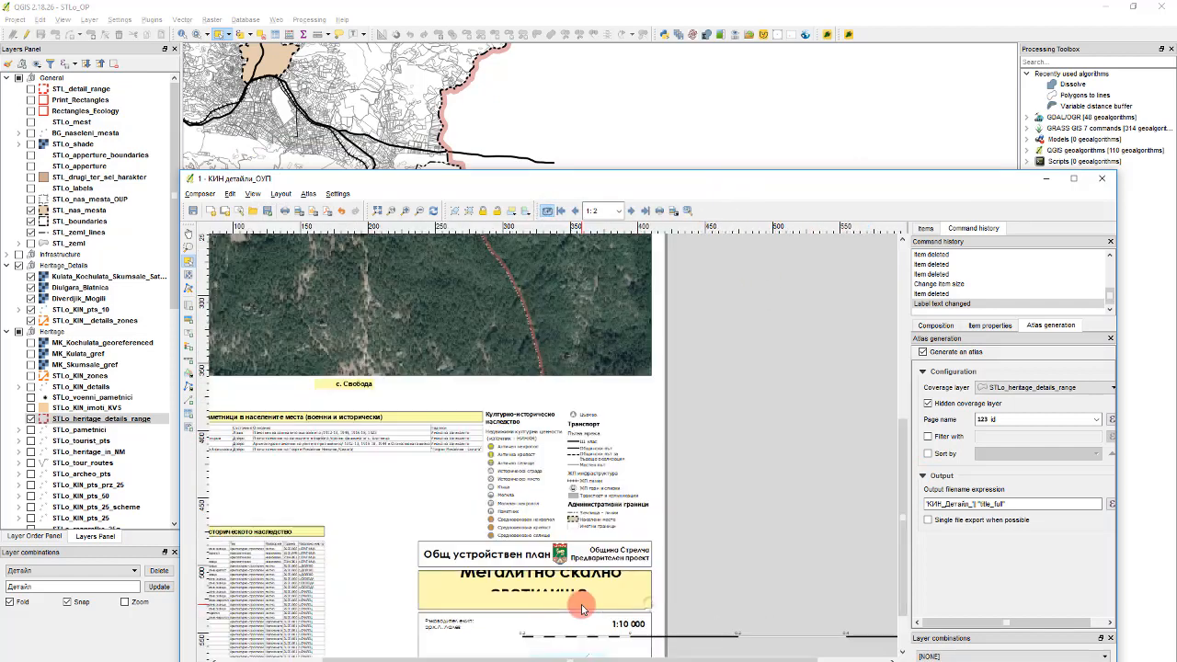
{"action": "left_click", "coordinate": [565, 589]}
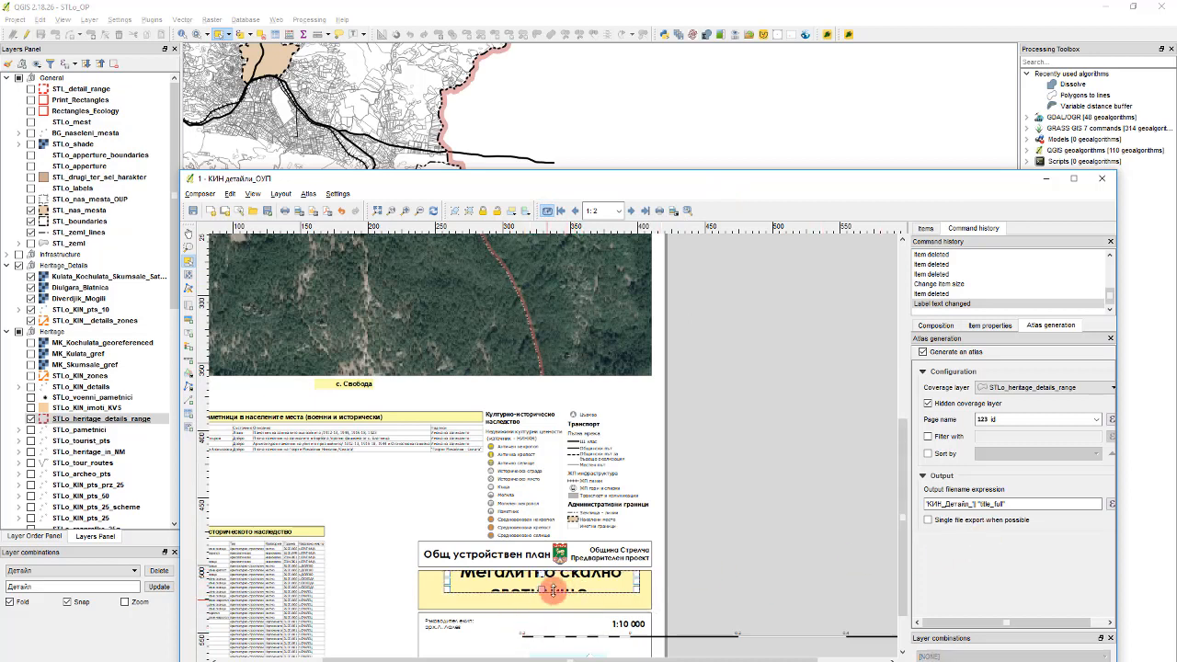
{"action": "left_click_drag", "start_coordinate": [551, 589], "coordinate": [552, 609]}
{"action": "mouse_move", "coordinate": [448, 589]}
{"action": "left_mouse_down"}
{"action": "mouse_move", "coordinate": [408, 586]}
{"action": "mouse_move", "coordinate": [428, 586]}
{"action": "left_mouse_up"}
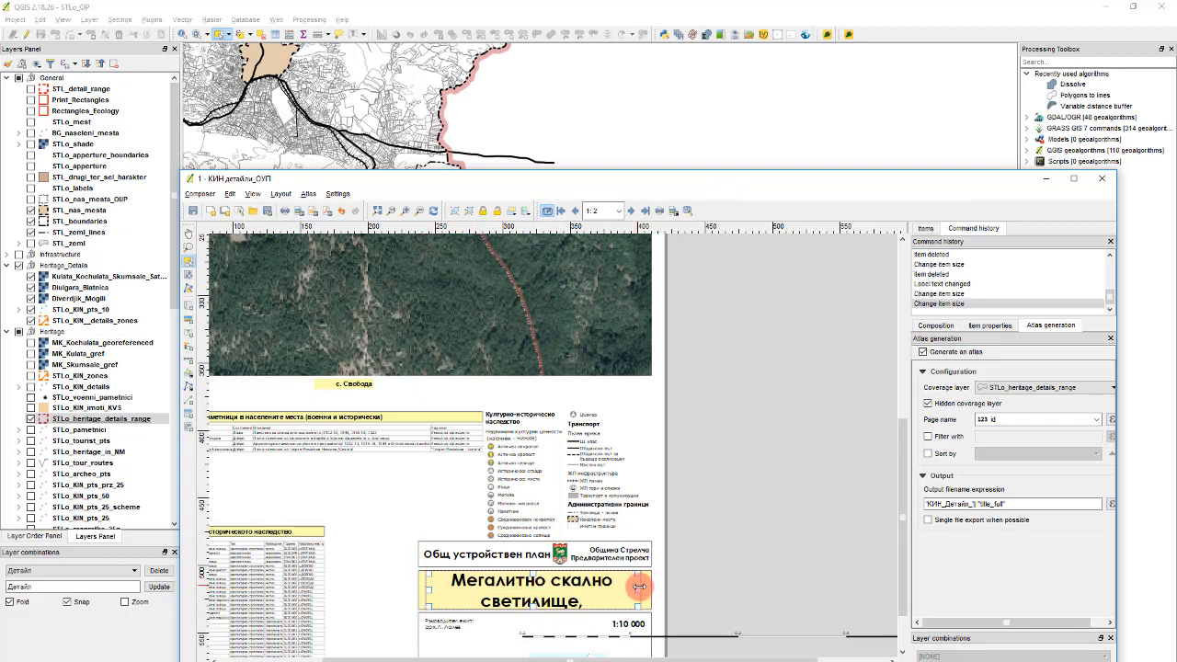
{"action": "left_click_drag", "start_coordinate": [642, 587], "coordinate": [643, 587]}
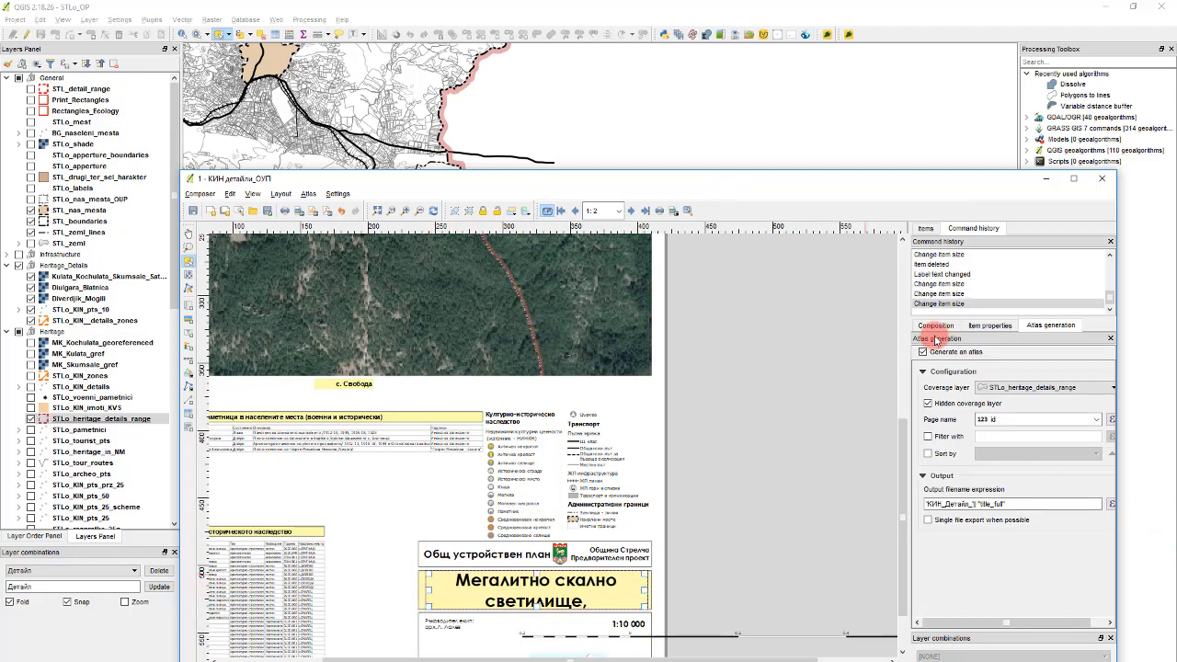
Set the title label's Century Gothic Bold font to size 20 and adjust the label's position in the yellow block
{"action": "left_click", "coordinate": [978, 330]}
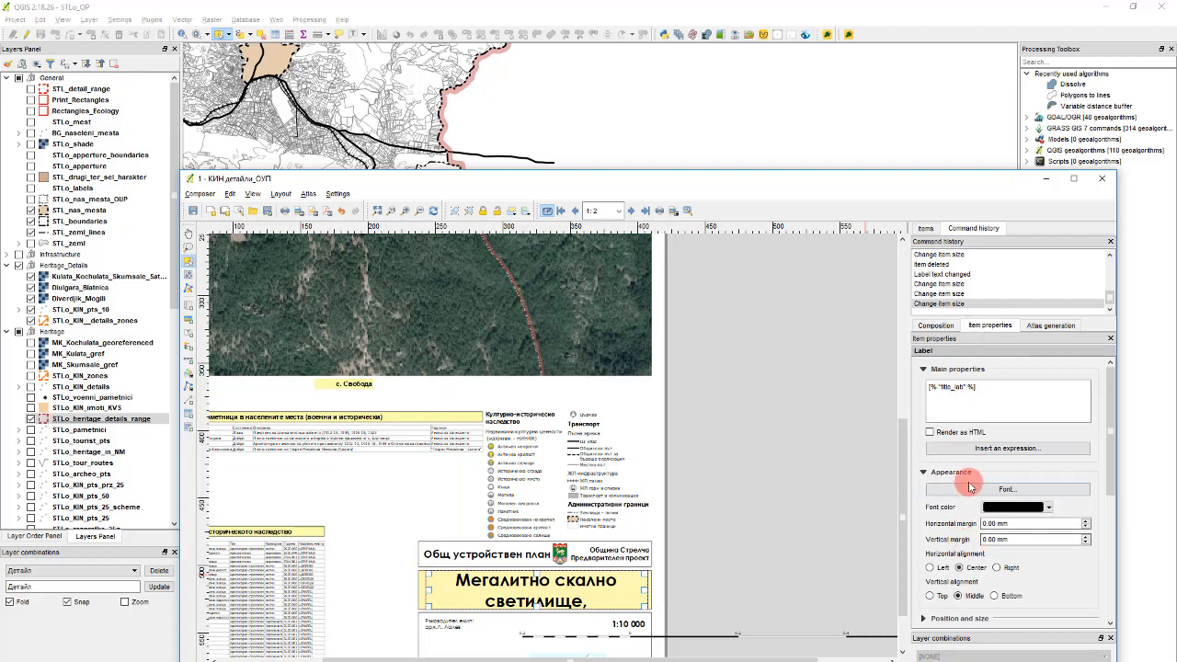
{"action": "left_click", "coordinate": [1007, 489]}
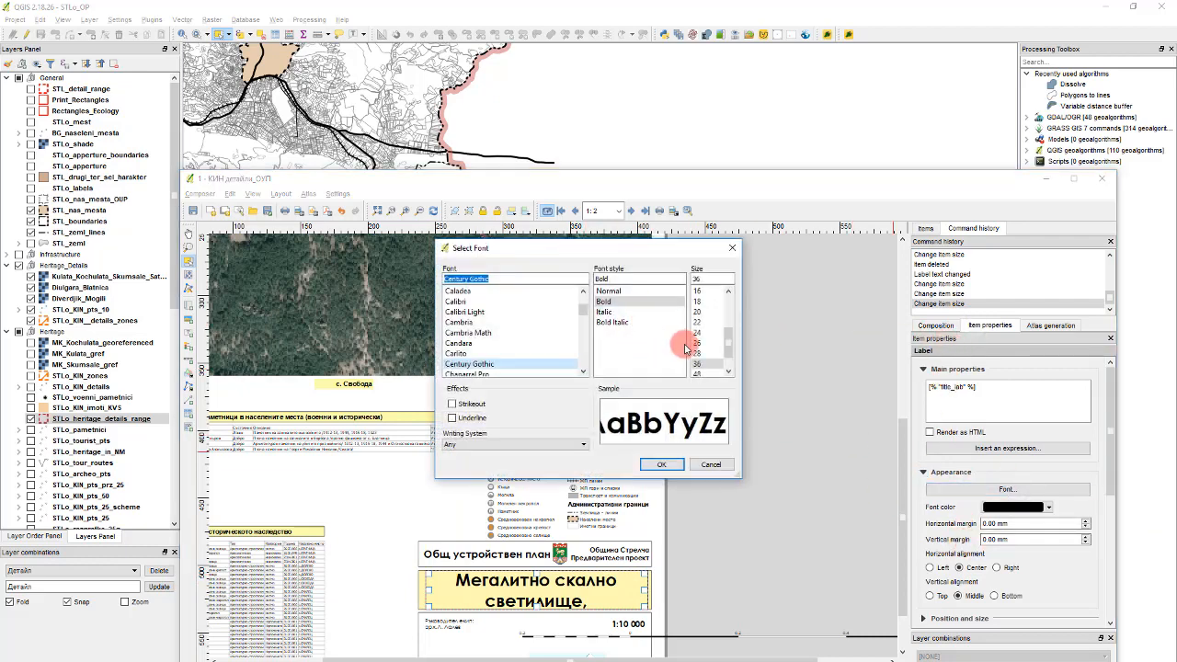
{"action": "scroll", "coordinate": [711, 345], "scroll_direction": "up", "scroll_amount": 1}
{"action": "scroll", "coordinate": [708, 347], "scroll_direction": "down", "scroll_amount": 1}
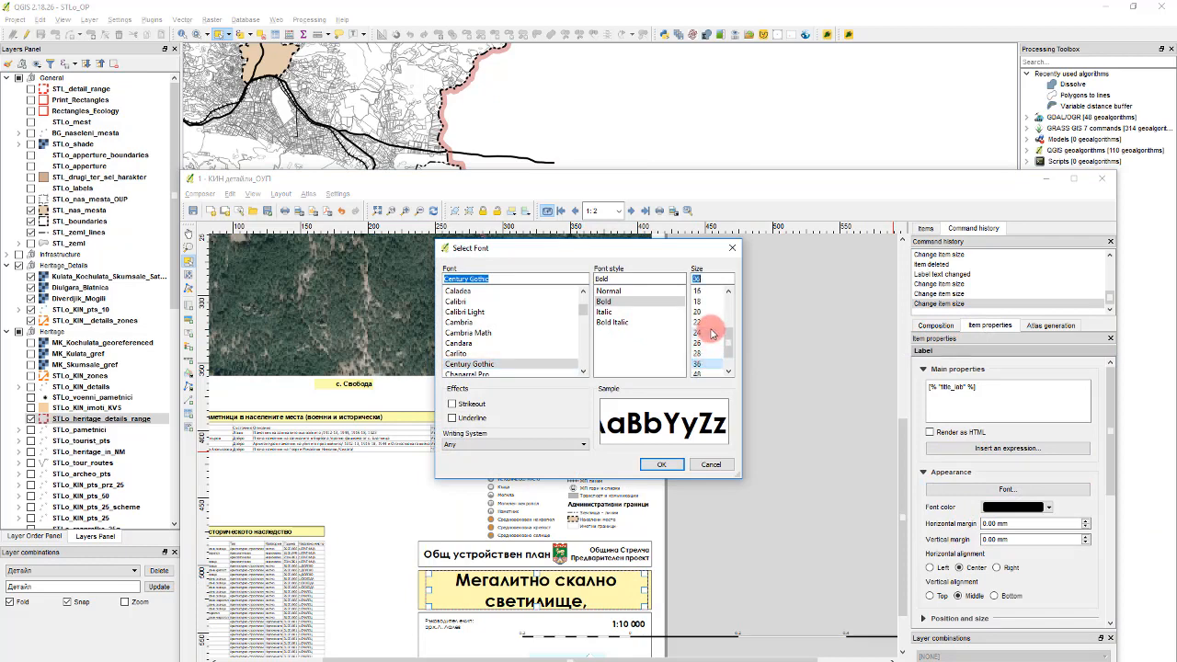
{"action": "left_click", "coordinate": [705, 331]}
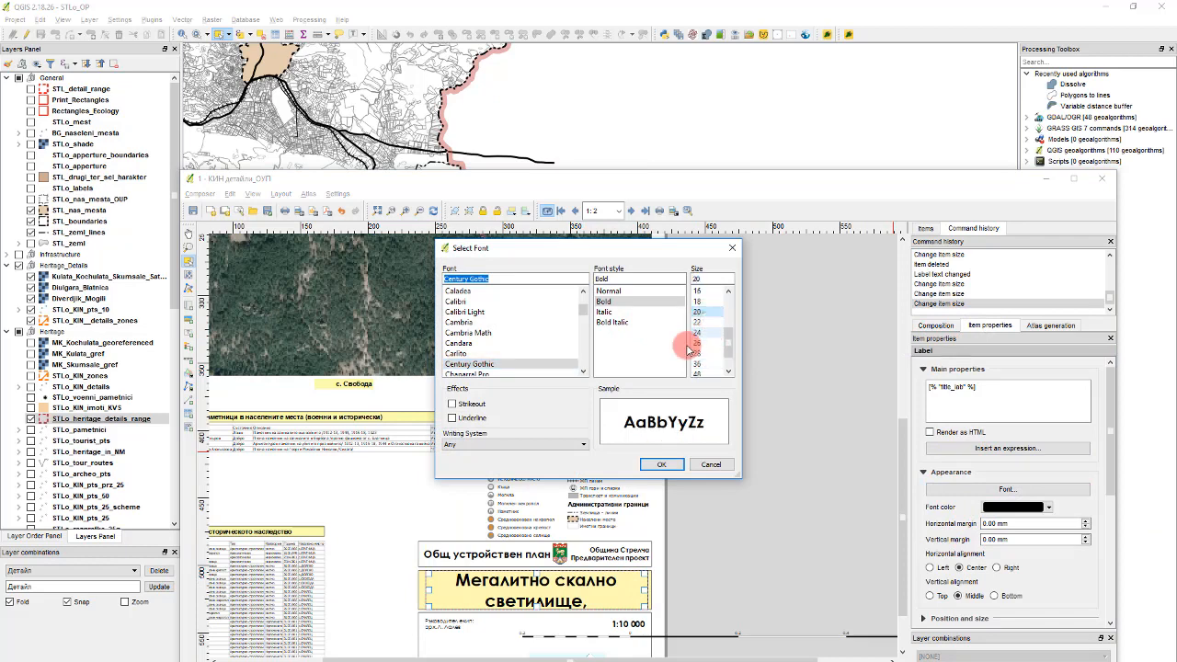
{"action": "left_click", "coordinate": [655, 467]}
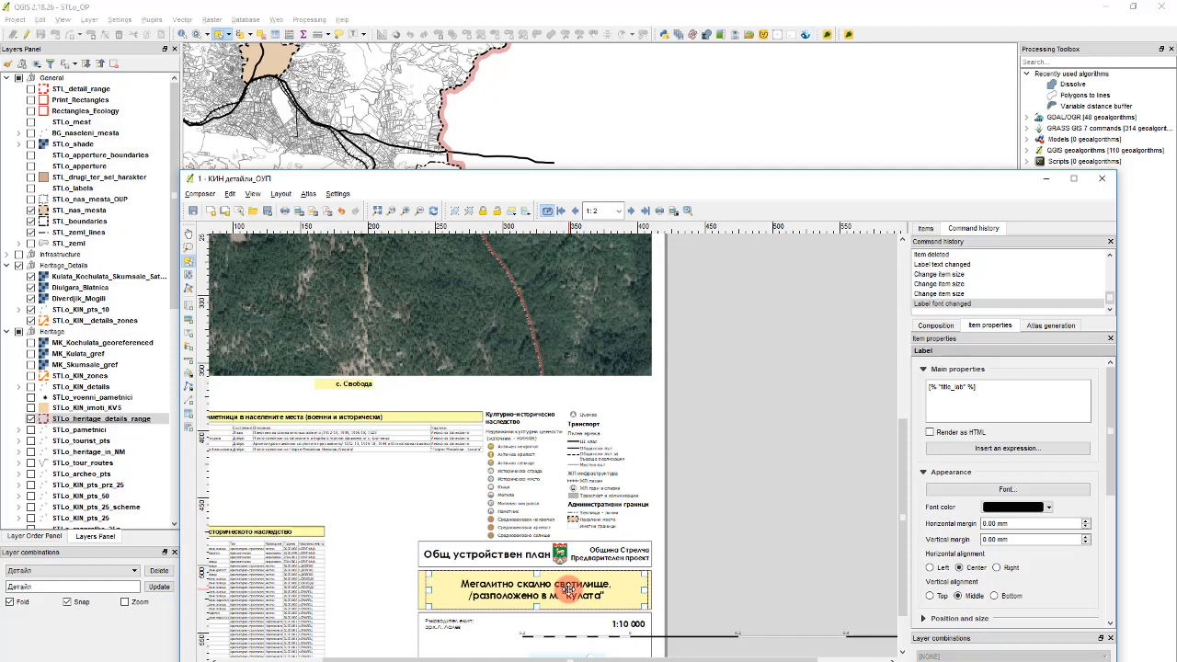
{"action": "left_click_drag", "start_coordinate": [569, 589], "coordinate": [599, 589]}
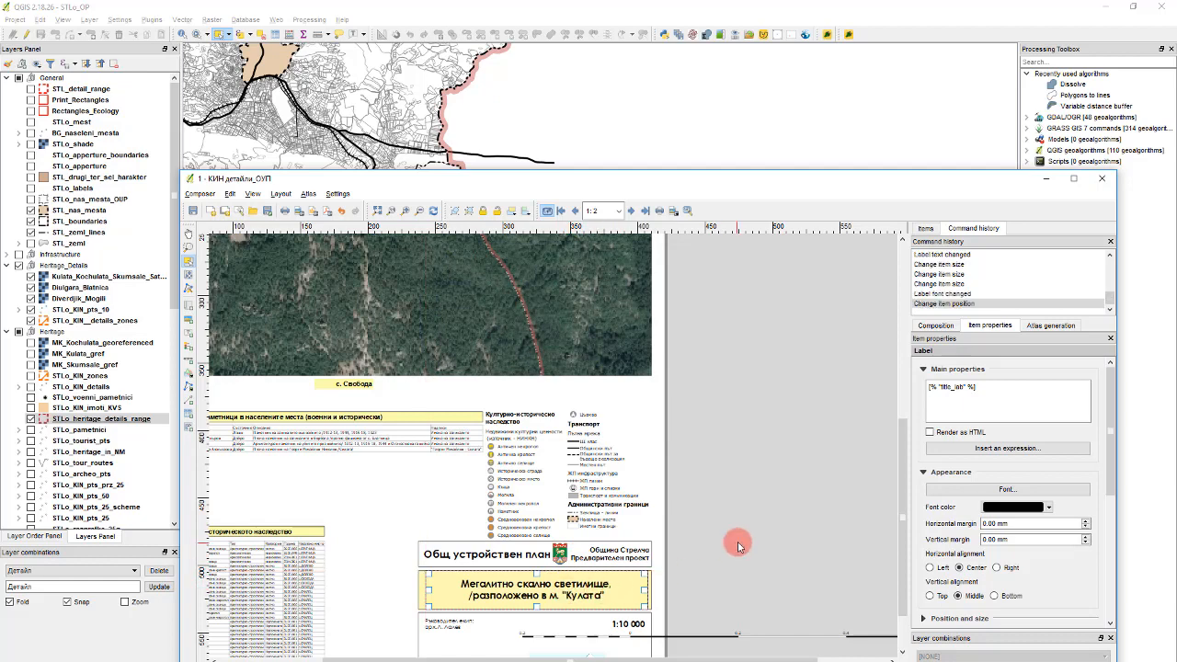
Set the title label's font size to 26
{"action": "left_click", "coordinate": [1049, 490]}
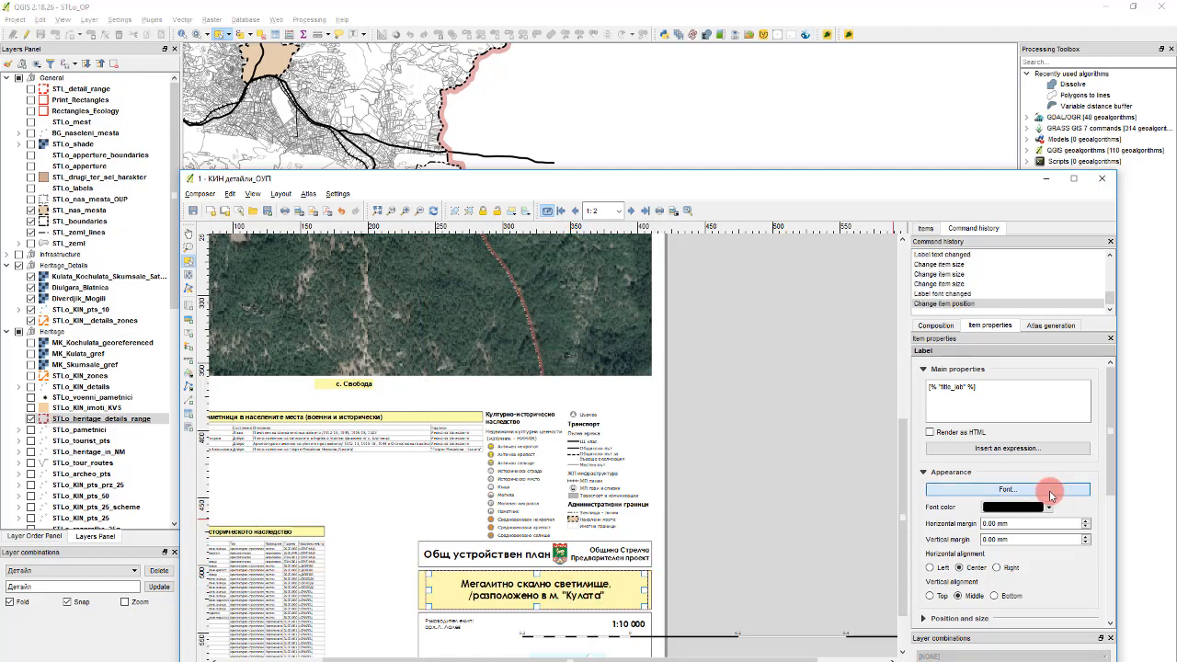
{"action": "scroll", "coordinate": [708, 356], "scroll_direction": "down", "scroll_amount": 2}
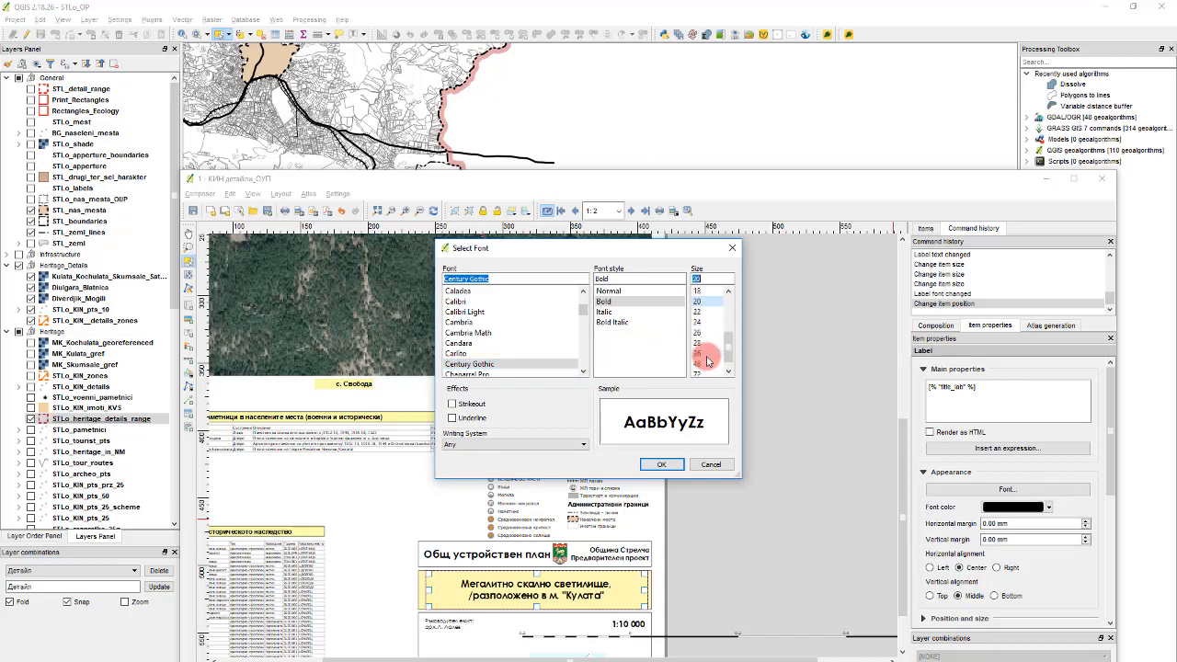
{"action": "left_click", "coordinate": [703, 332]}
{"action": "left_click", "coordinate": [646, 465]}
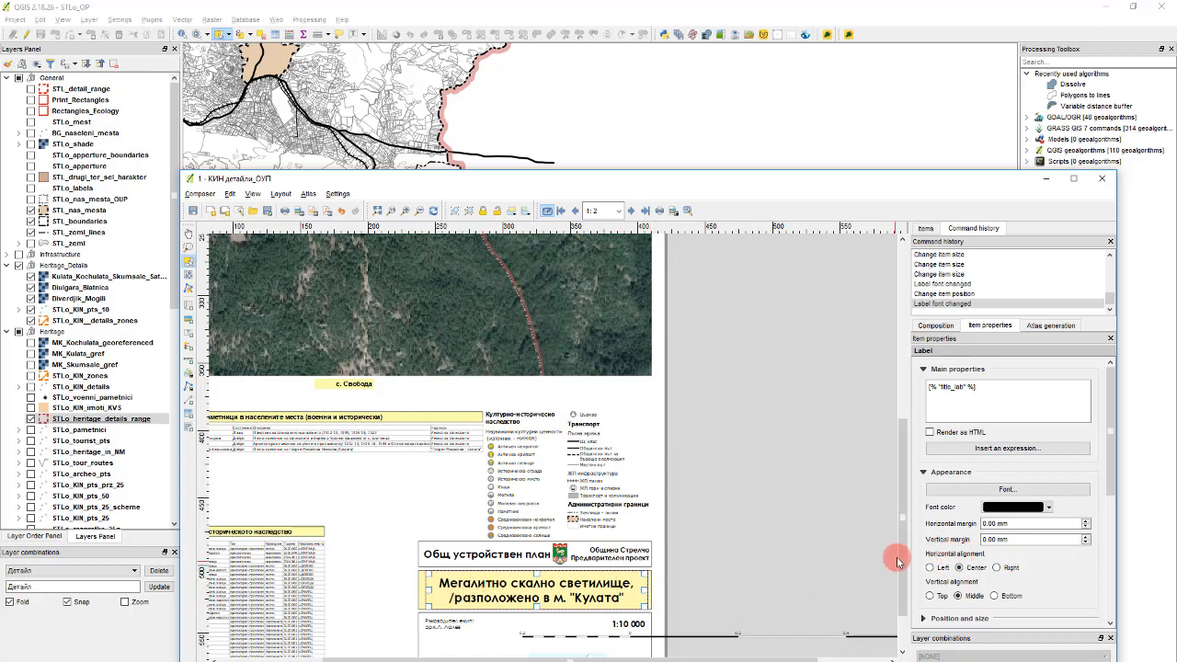
Insert an expression with the "title_full" field into the title label's text after the "title_lab" expression
{"action": "key", "text": "ctrl+0"}
{"action": "key", "text": "ctrl+plus"}
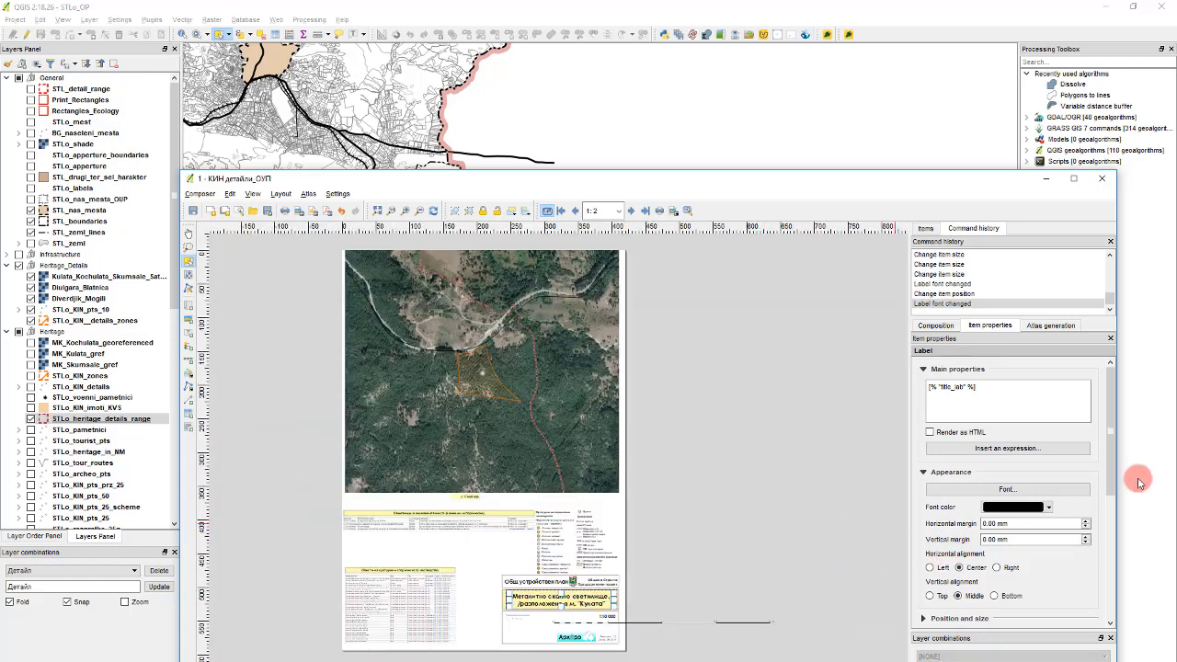
{"action": "left_click", "coordinate": [1018, 447]}
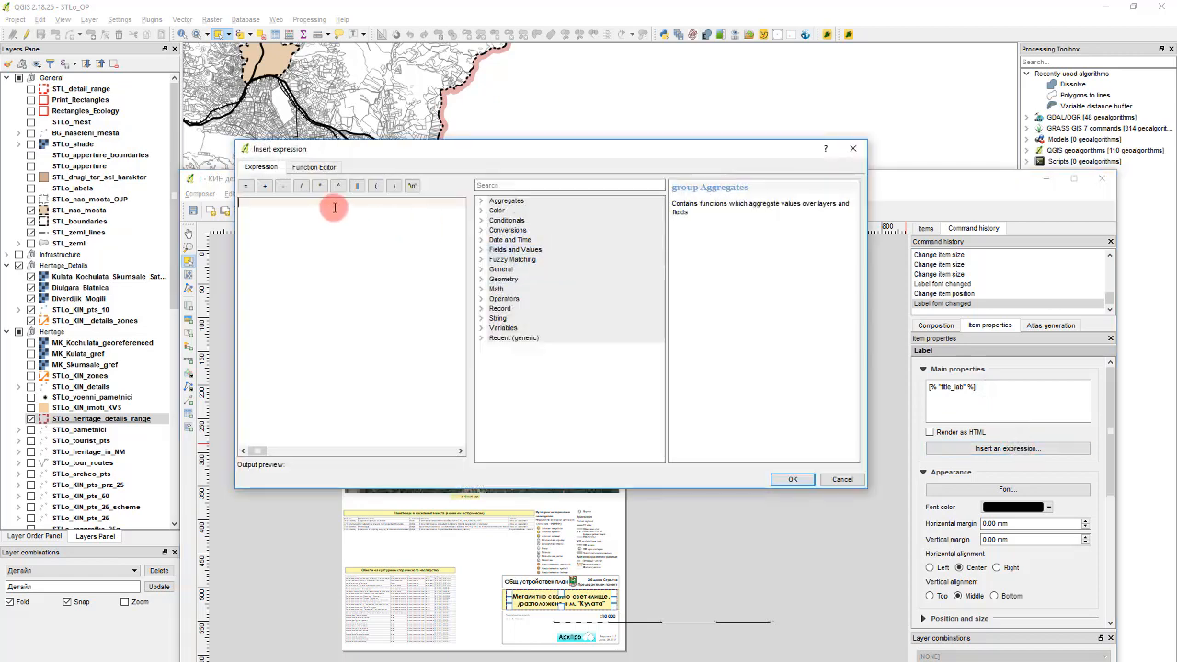
{"action": "left_click", "coordinate": [558, 338]}
{"action": "left_click", "coordinate": [530, 252]}
{"action": "double_click", "coordinate": [529, 250]}
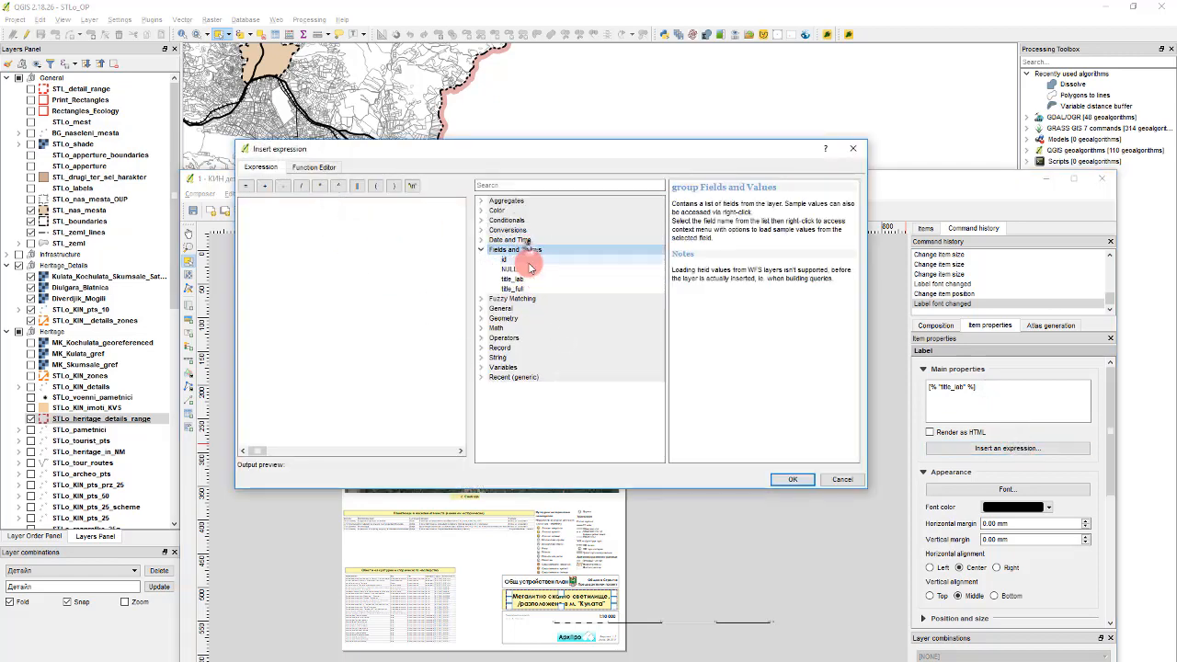
{"action": "double_click", "coordinate": [515, 289]}
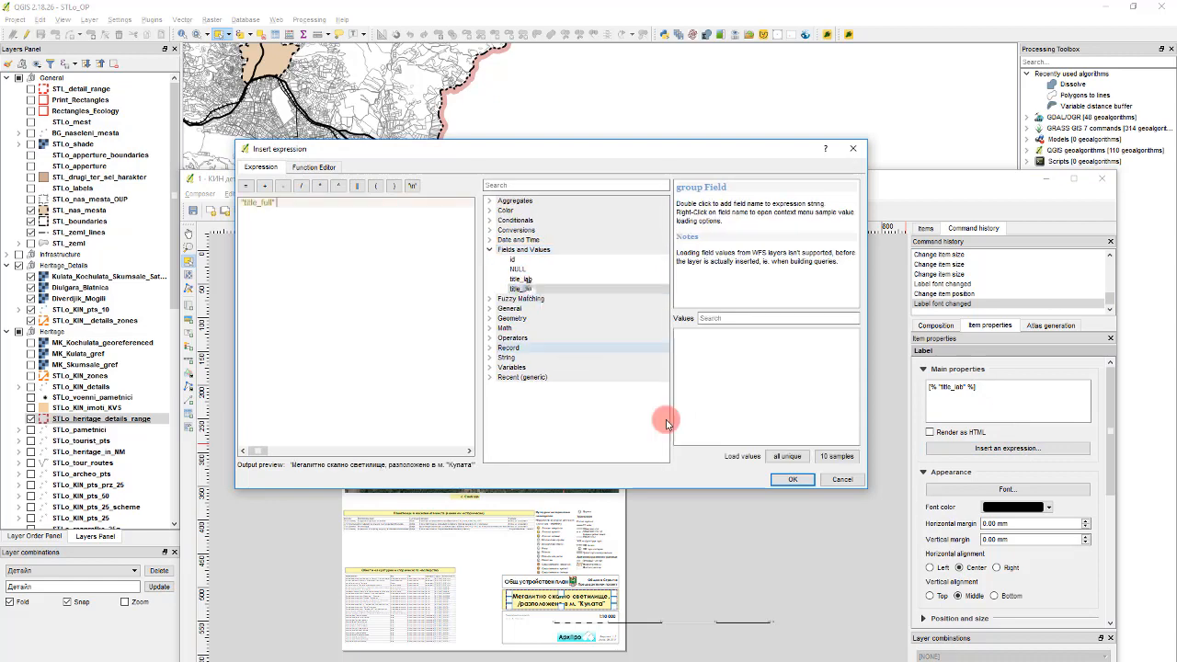
{"action": "left_click", "coordinate": [793, 479]}
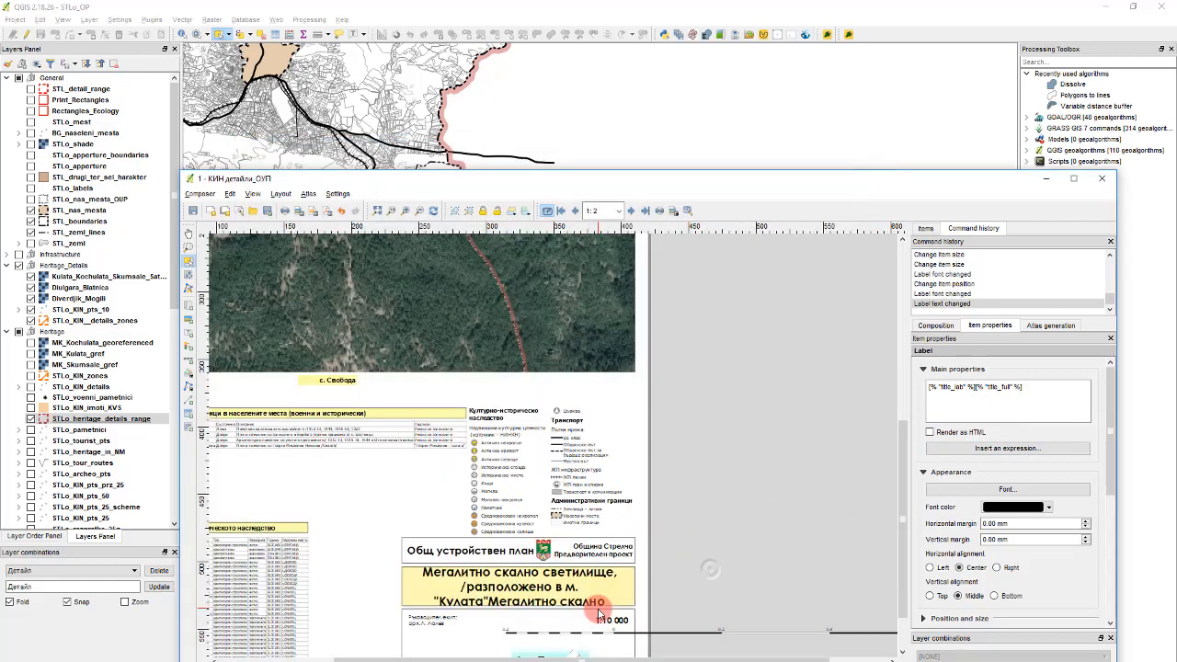
Enlarge the title label clear of the yellow block and leave only the "title_full" expression in its text
{"action": "scroll", "coordinate": [599, 607], "scroll_direction": "up", "scroll_amount": 3}
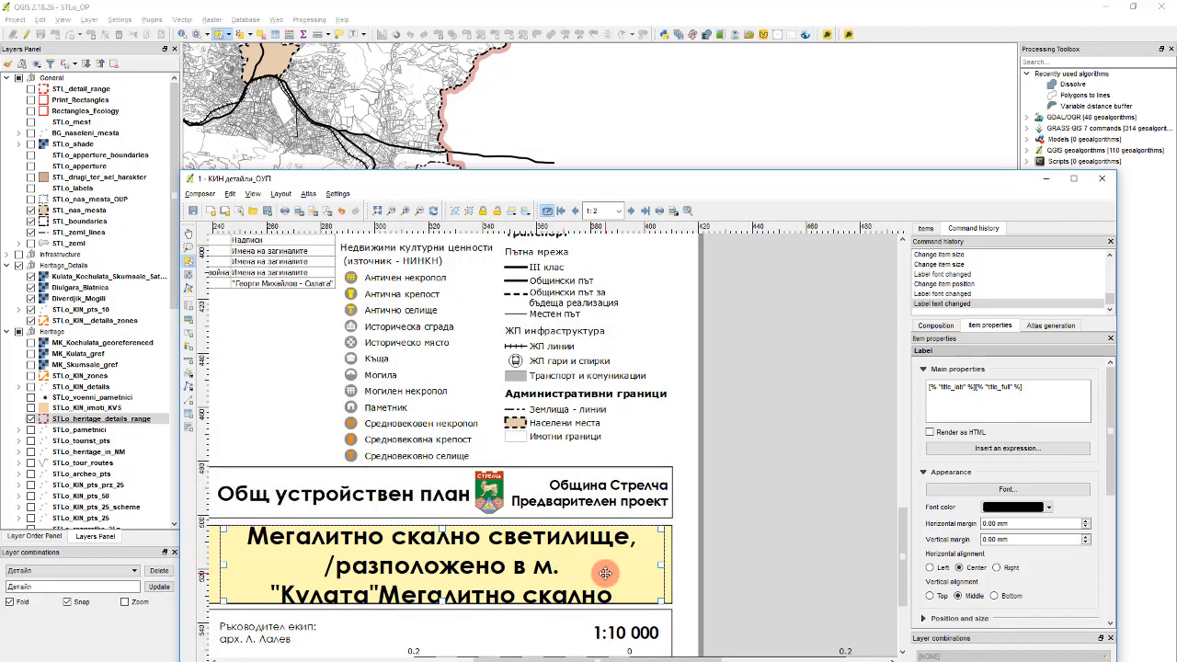
{"action": "left_click_drag", "start_coordinate": [662, 602], "coordinate": [764, 660]}
{"action": "scroll", "coordinate": [688, 501], "scroll_direction": "down", "scroll_amount": 1}
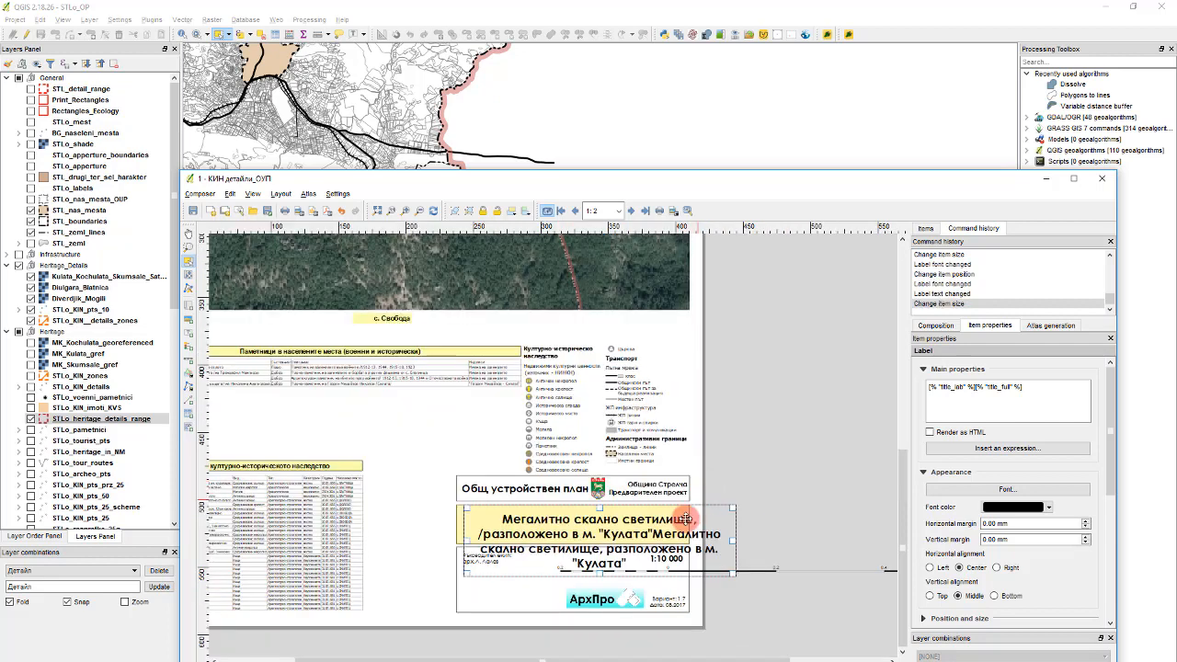
{"action": "left_click_drag", "start_coordinate": [690, 533], "coordinate": [831, 394]}
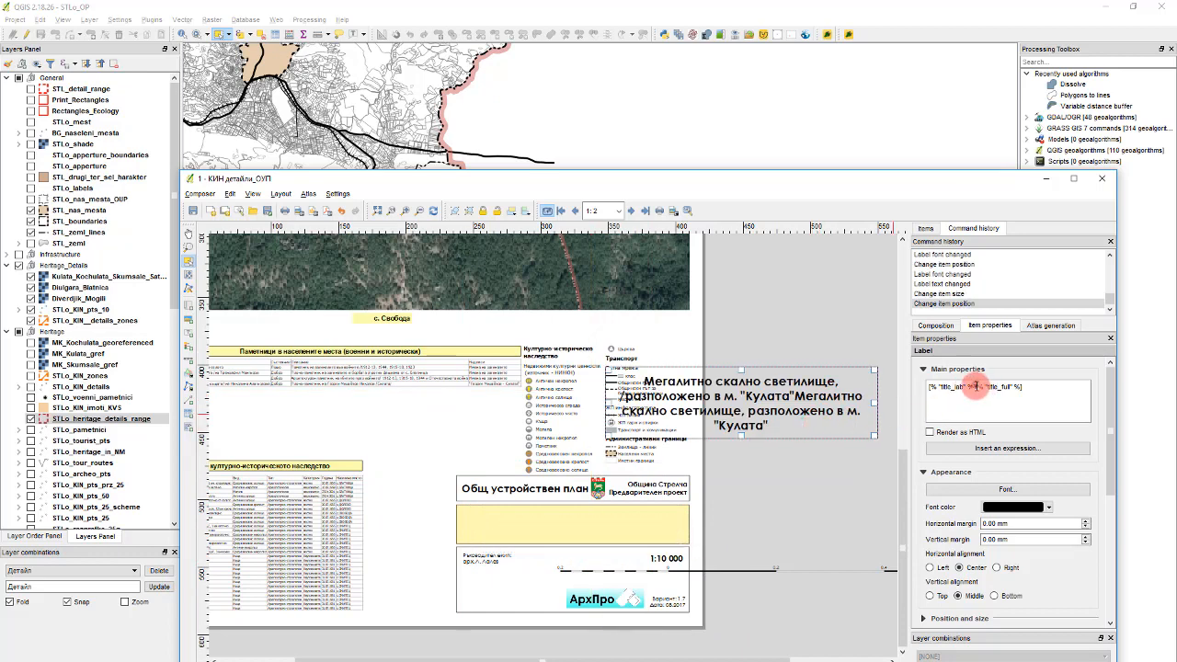
{"action": "left_click_drag", "start_coordinate": [976, 387], "coordinate": [1021, 387]}
{"action": "key", "text": "Delete"}
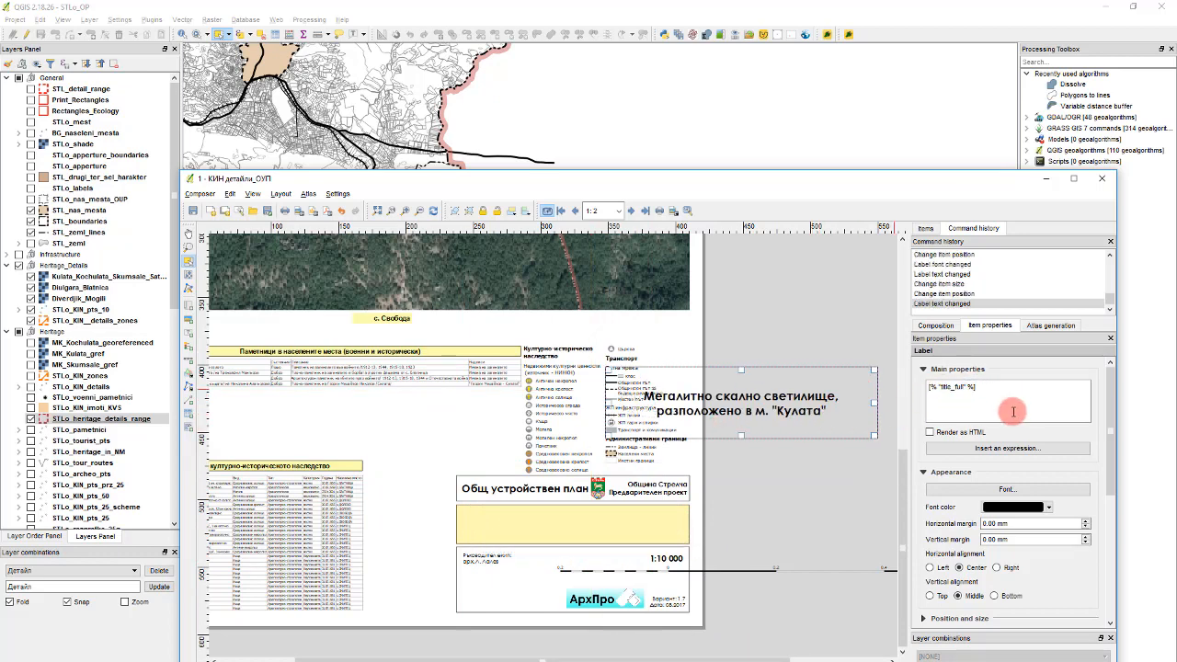
Move the title label back over the yellow block, narrow it to fit the block's width and centre it there
{"action": "left_click_drag", "start_coordinate": [777, 408], "coordinate": [629, 531]}
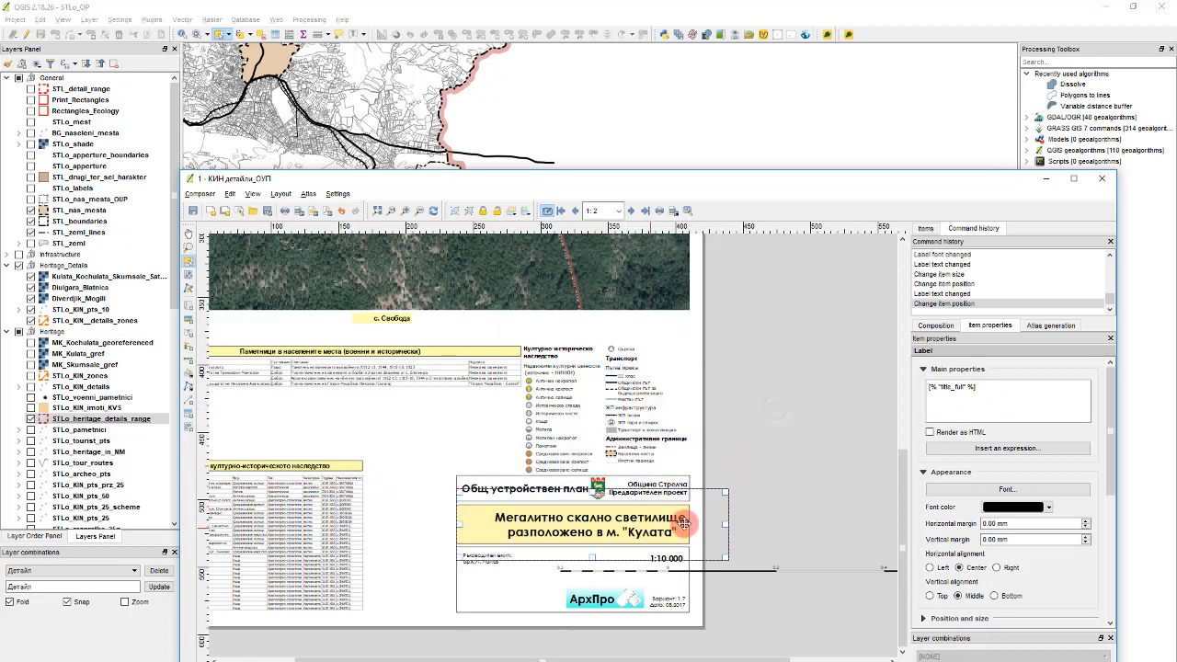
{"action": "left_click_drag", "start_coordinate": [724, 489], "coordinate": [619, 515]}
{"action": "scroll", "coordinate": [571, 533], "scroll_direction": "up", "scroll_amount": 2}
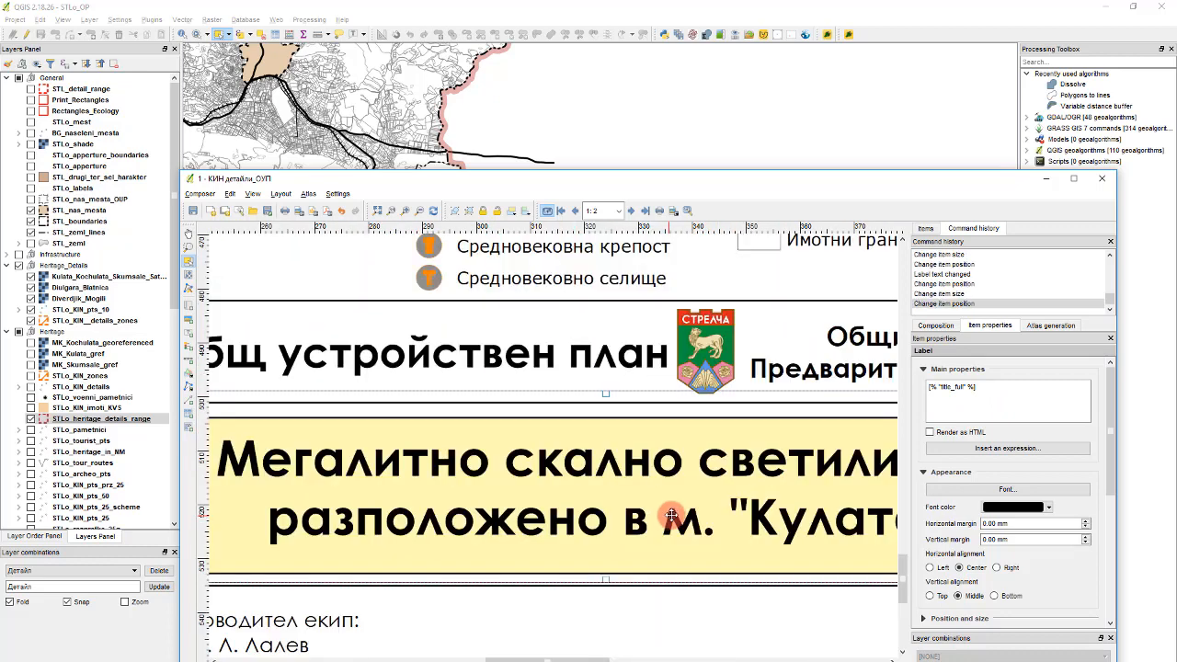
{"action": "left_click_drag", "start_coordinate": [698, 505], "coordinate": [705, 509]}
{"action": "scroll", "coordinate": [524, 526], "scroll_direction": "down", "scroll_amount": 2}
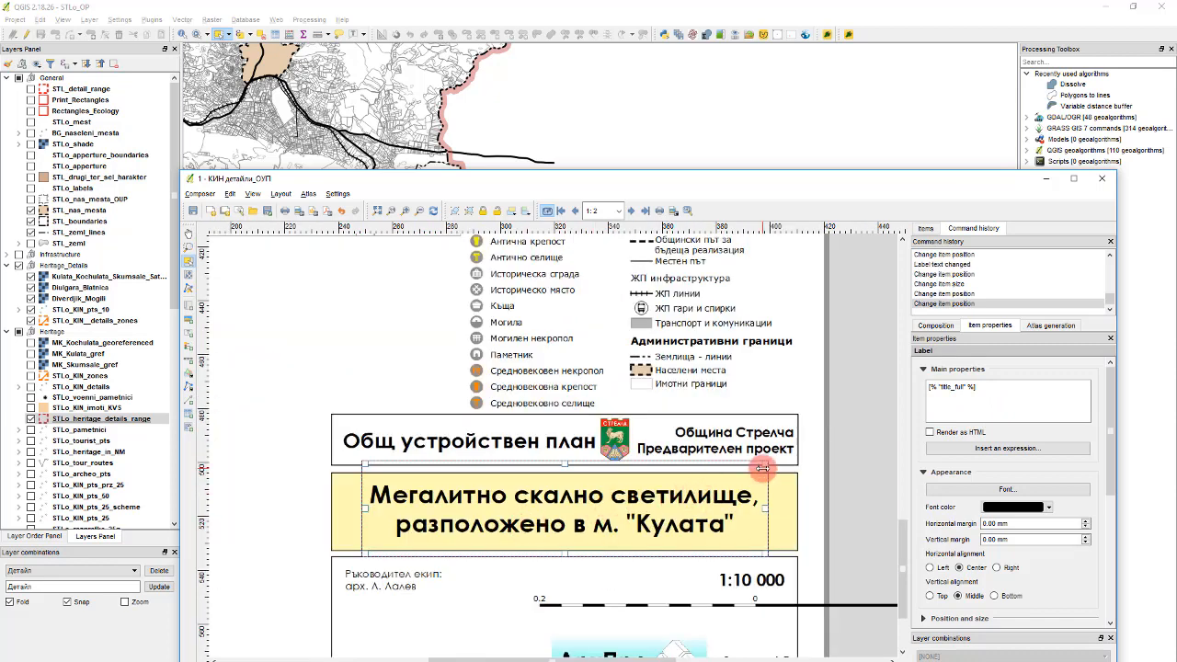
Reduce the title label's height at both edges to fit inside the yellow block and centre it there
{"action": "left_click_drag", "start_coordinate": [766, 465], "coordinate": [770, 479]}
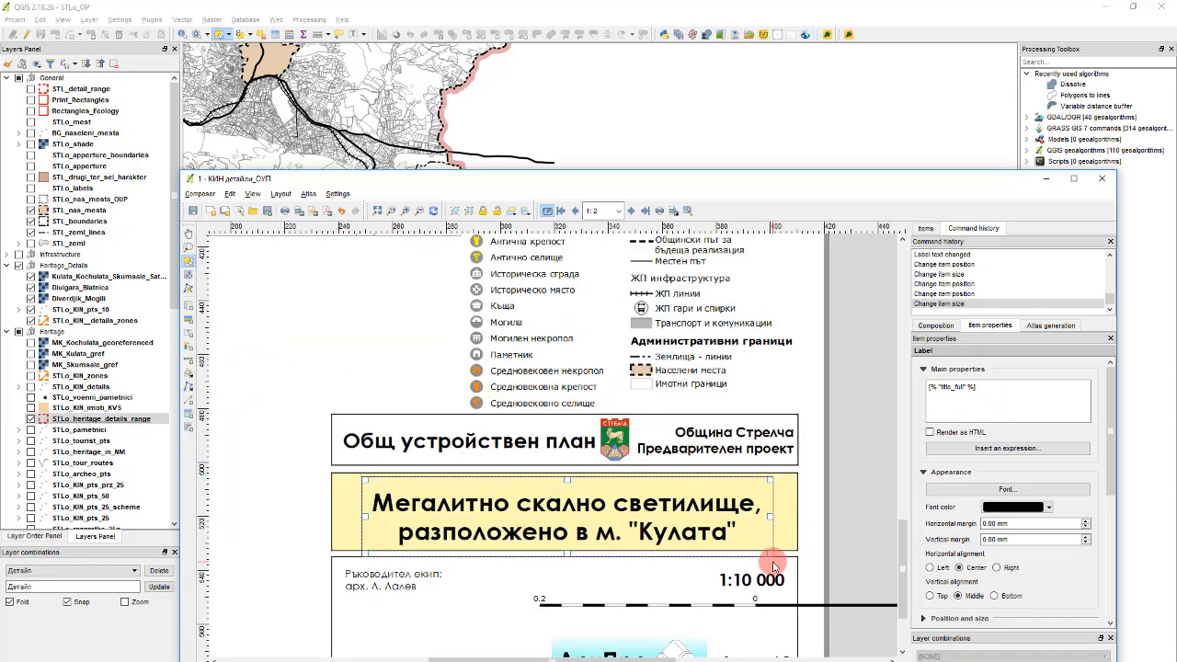
{"action": "left_click_drag", "start_coordinate": [769, 550], "coordinate": [772, 544]}
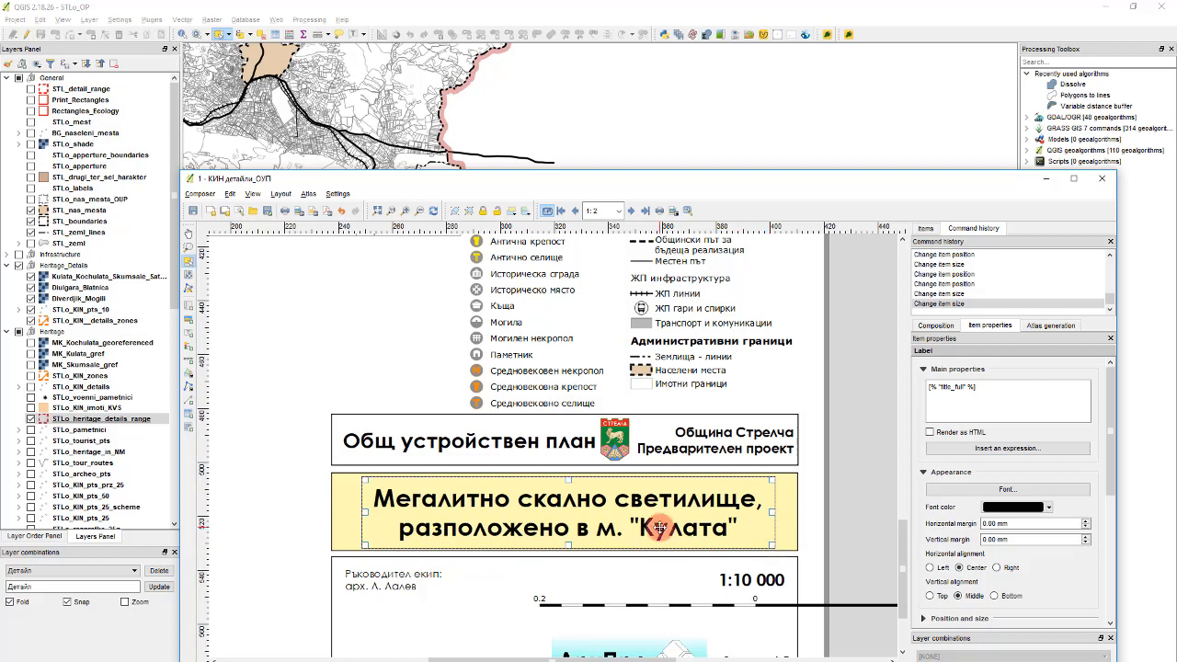
{"action": "left_click_drag", "start_coordinate": [660, 517], "coordinate": [666, 516]}
Change the second line of the "Община Стрелча" label to "Окончателен проект"
{"action": "left_click", "coordinate": [719, 451]}
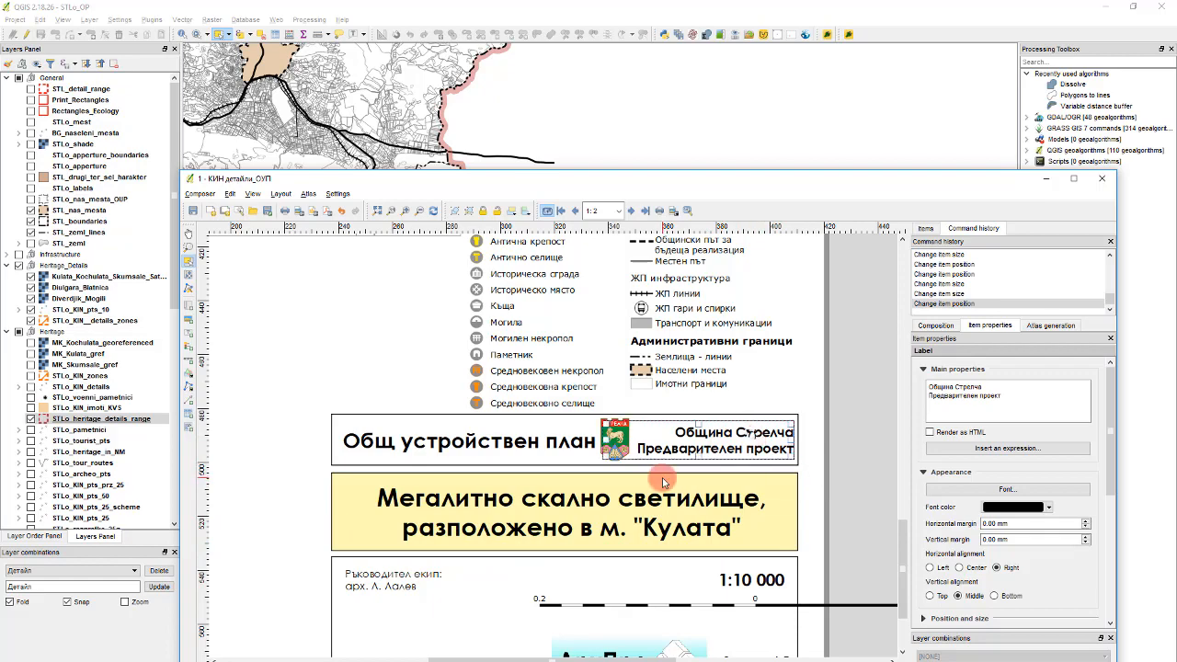
{"action": "scroll", "coordinate": [710, 500], "scroll_direction": "down", "scroll_amount": 2}
{"action": "scroll", "coordinate": [706, 589], "scroll_direction": "up", "scroll_amount": 2}
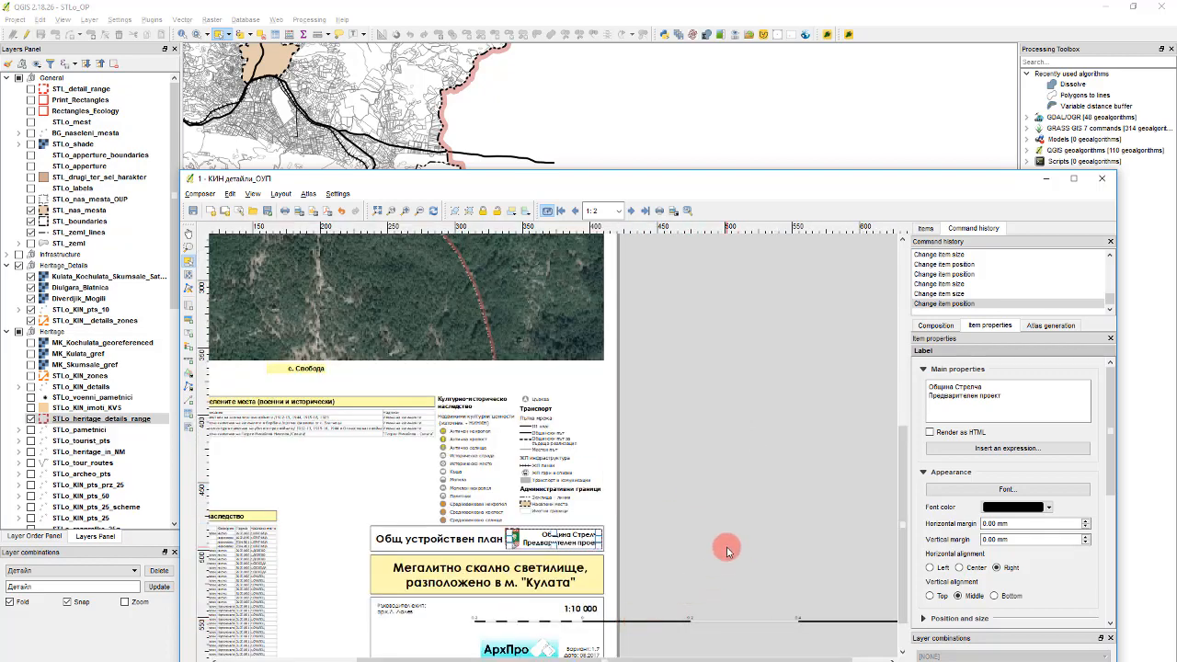
{"action": "scroll", "coordinate": [759, 540], "scroll_direction": "down", "scroll_amount": 2}
{"action": "scroll", "coordinate": [551, 602], "scroll_direction": "up", "scroll_amount": 2}
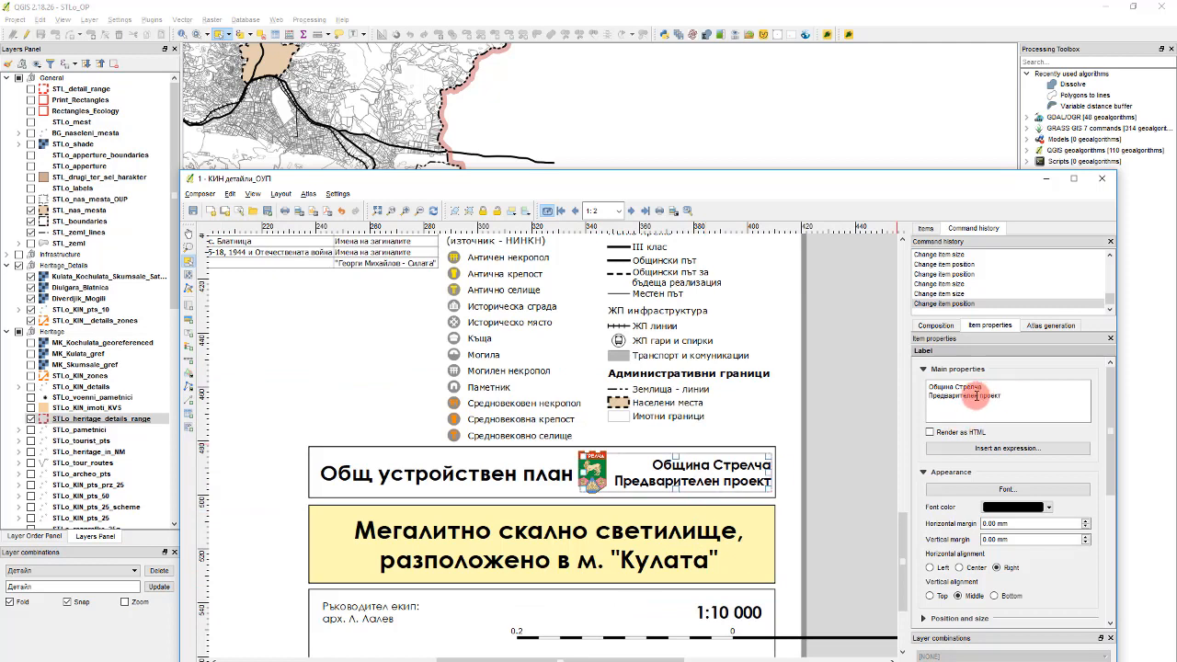
{"action": "left_click_drag", "start_coordinate": [976, 395], "coordinate": [845, 399]}
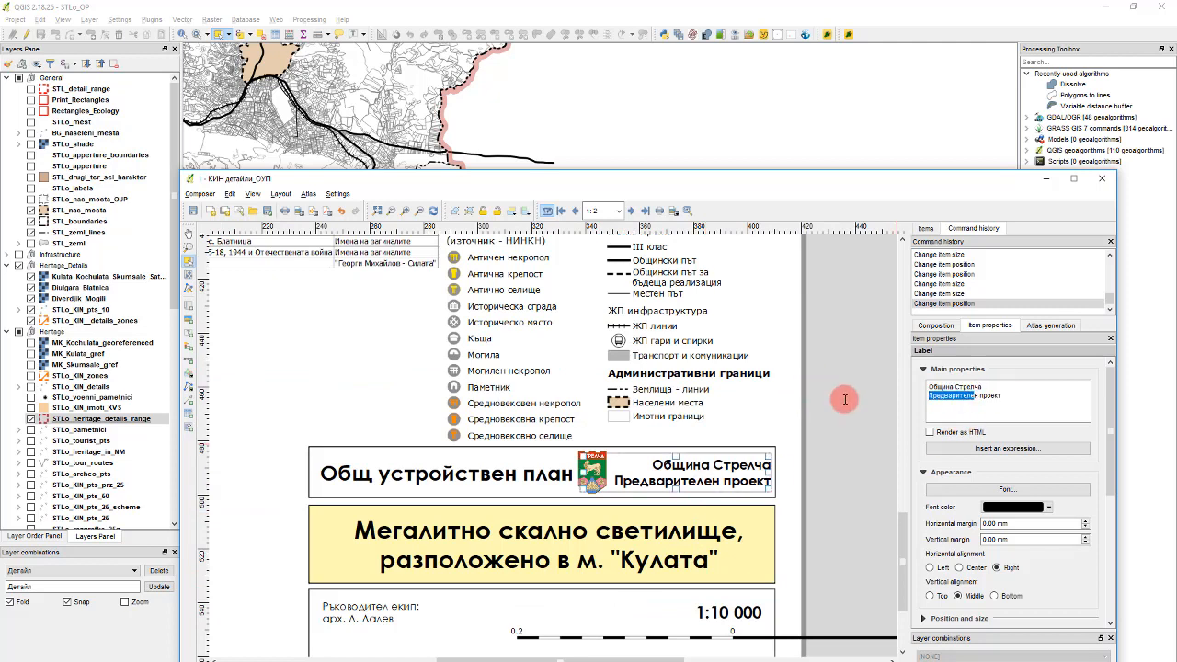
{"action": "key", "text": "BackSpace"}
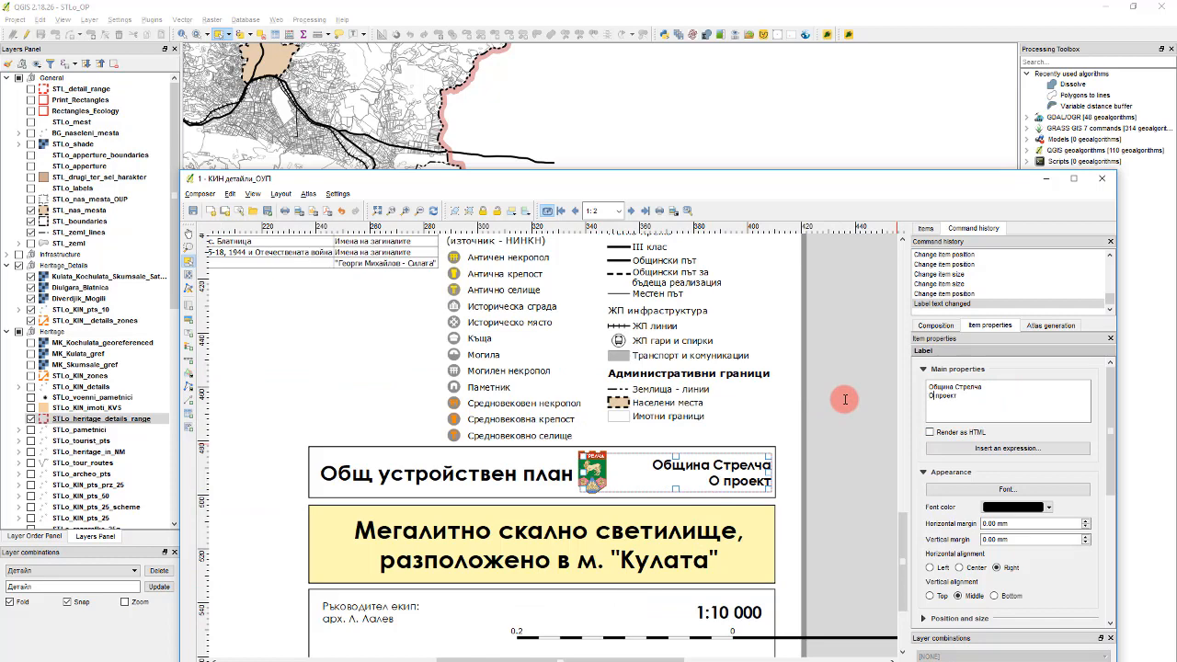
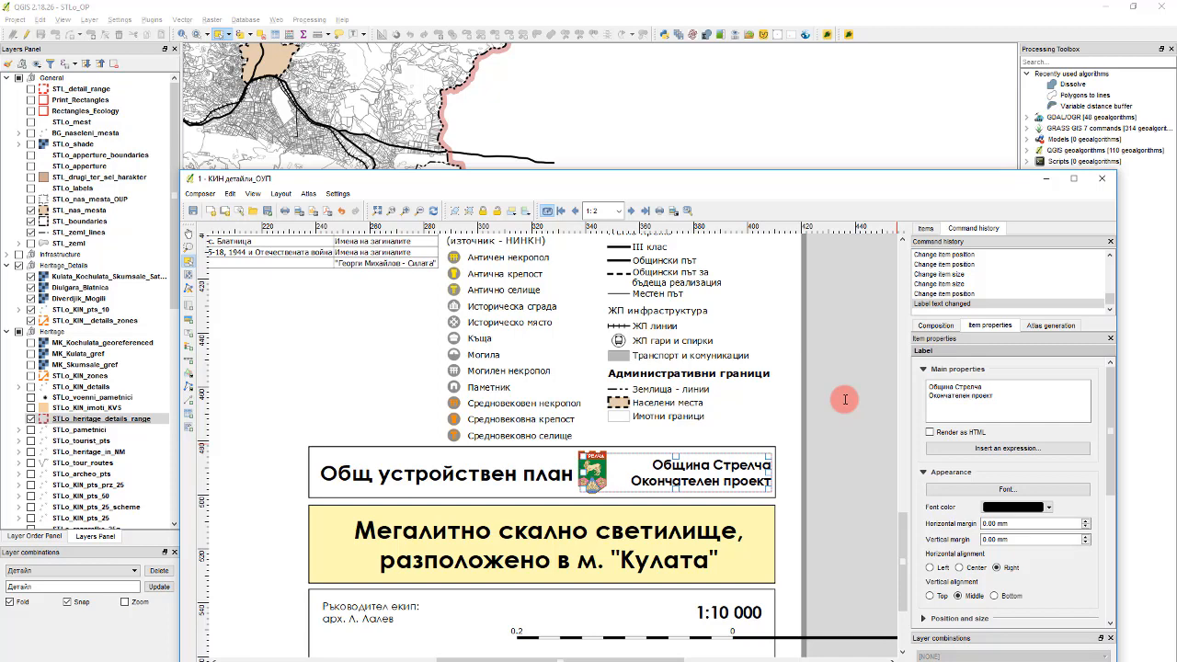
Remove the immovable cultural values layer ("Недвижими културни ценности") from the legend's items
{"action": "left_click", "coordinate": [761, 415]}
{"action": "scroll", "coordinate": [768, 418], "scroll_direction": "down", "scroll_amount": 1}
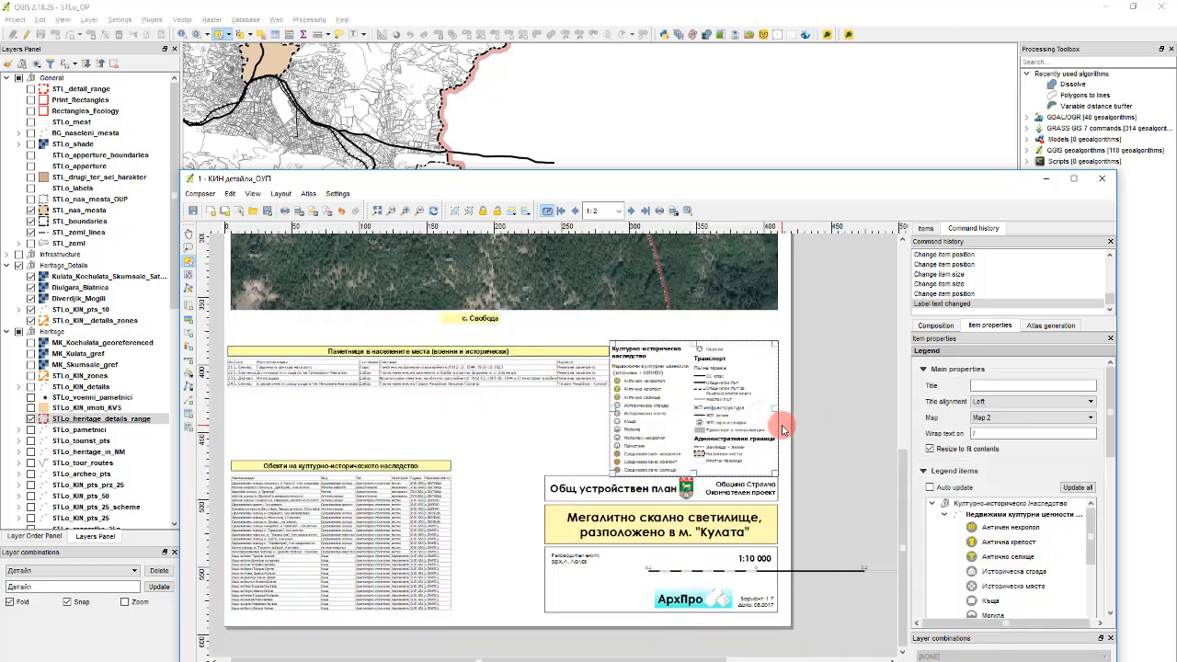
{"action": "scroll", "coordinate": [689, 381], "scroll_direction": "up", "scroll_amount": 1}
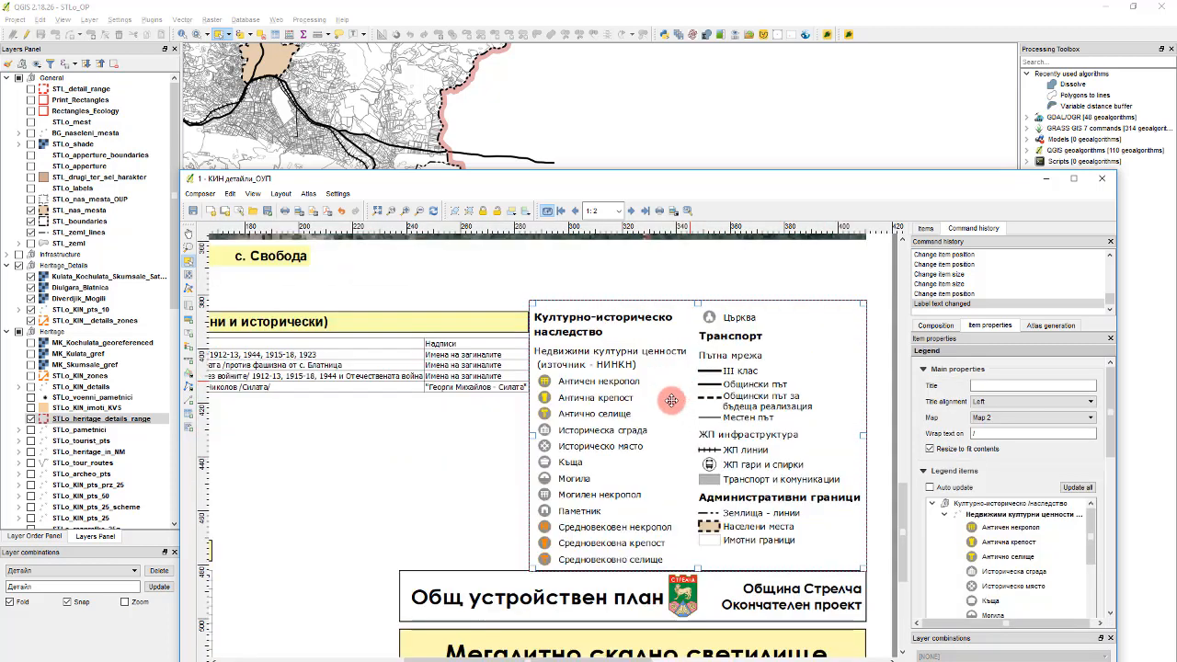
{"action": "left_click", "coordinate": [1050, 557]}
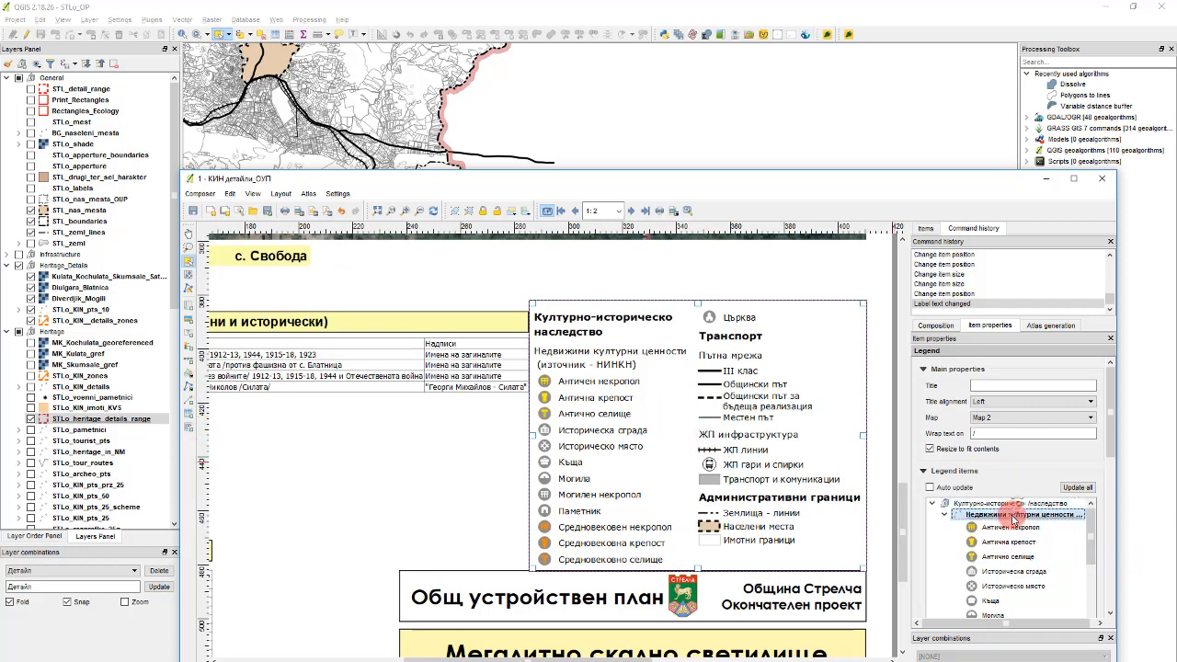
{"action": "scroll", "coordinate": [1097, 520], "scroll_direction": "down", "scroll_amount": 2}
{"action": "left_click", "coordinate": [1012, 553]}
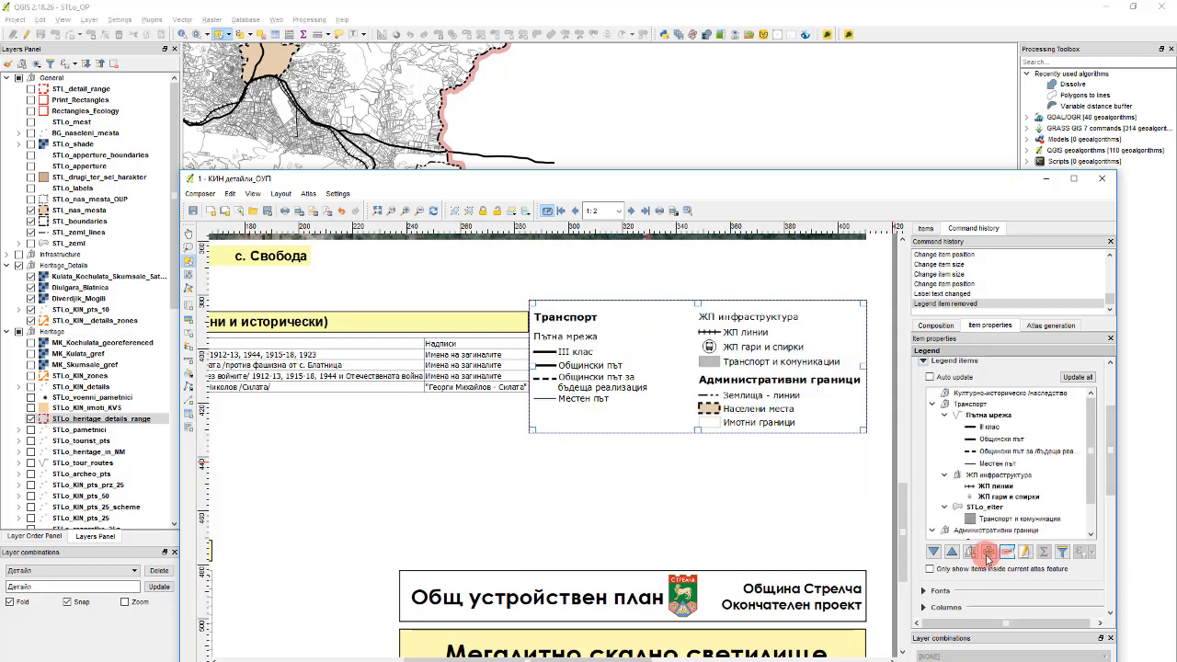
Add the STLo_KIN_pts_10 layer to the legend
{"action": "left_click", "coordinate": [988, 553]}
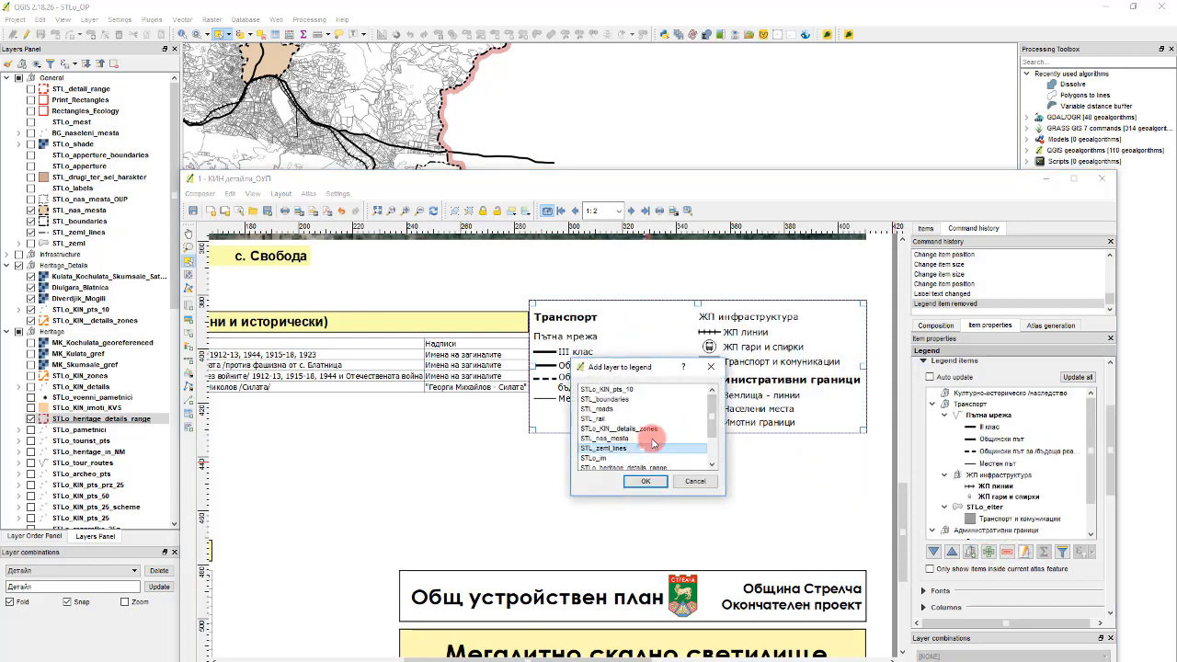
{"action": "left_click", "coordinate": [654, 388]}
{"action": "left_click", "coordinate": [646, 481]}
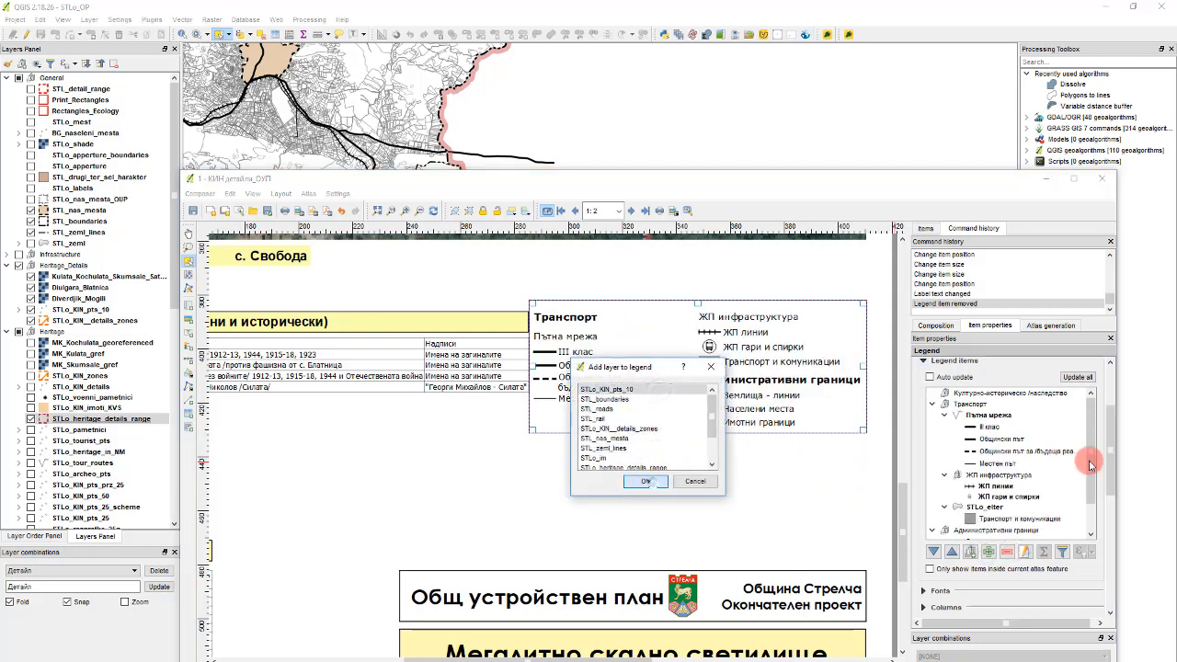
Remove the unlabelled red point symbol from the STLo_KIN_pts_10 entries in the legend
{"action": "left_click", "coordinate": [1060, 486]}
{"action": "scroll", "coordinate": [1038, 499], "scroll_direction": "down", "scroll_amount": 1}
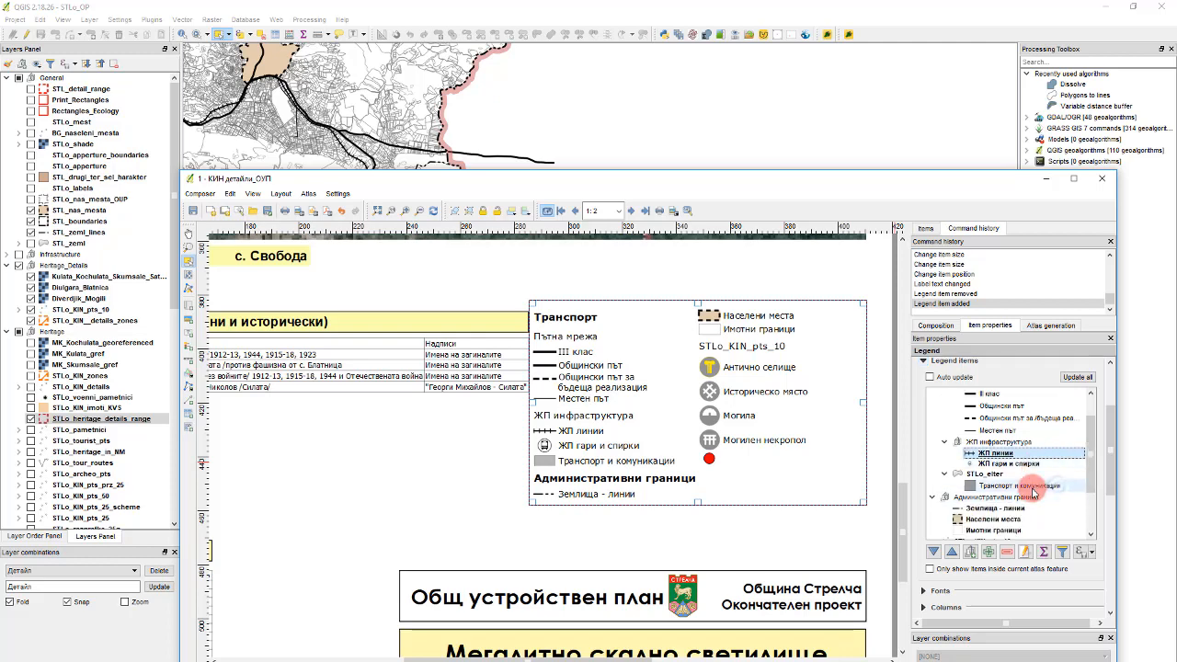
{"action": "scroll", "coordinate": [1033, 493], "scroll_direction": "down", "scroll_amount": 1}
{"action": "scroll", "coordinate": [1029, 493], "scroll_direction": "down", "scroll_amount": 3}
{"action": "left_click", "coordinate": [977, 426]}
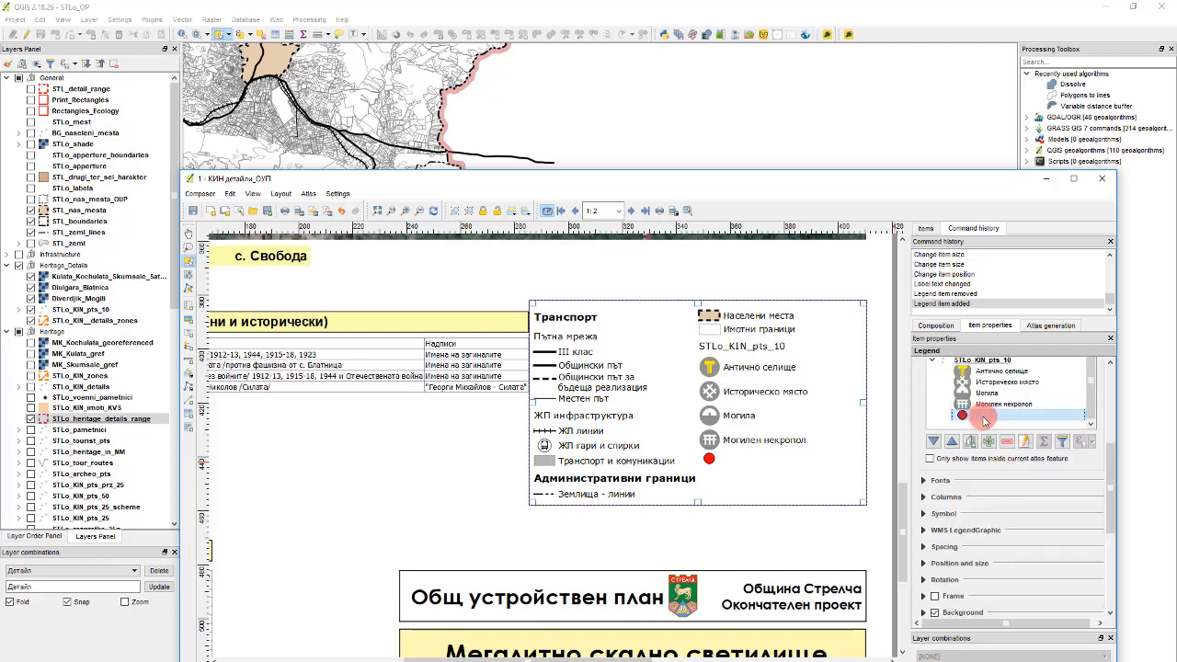
{"action": "left_click", "coordinate": [1007, 441]}
Move the STLo_KIN_pts_10 layer up to the start of the legend, above the "Транспорт" group
{"action": "left_click", "coordinate": [982, 371]}
{"action": "left_click", "coordinate": [952, 442]}
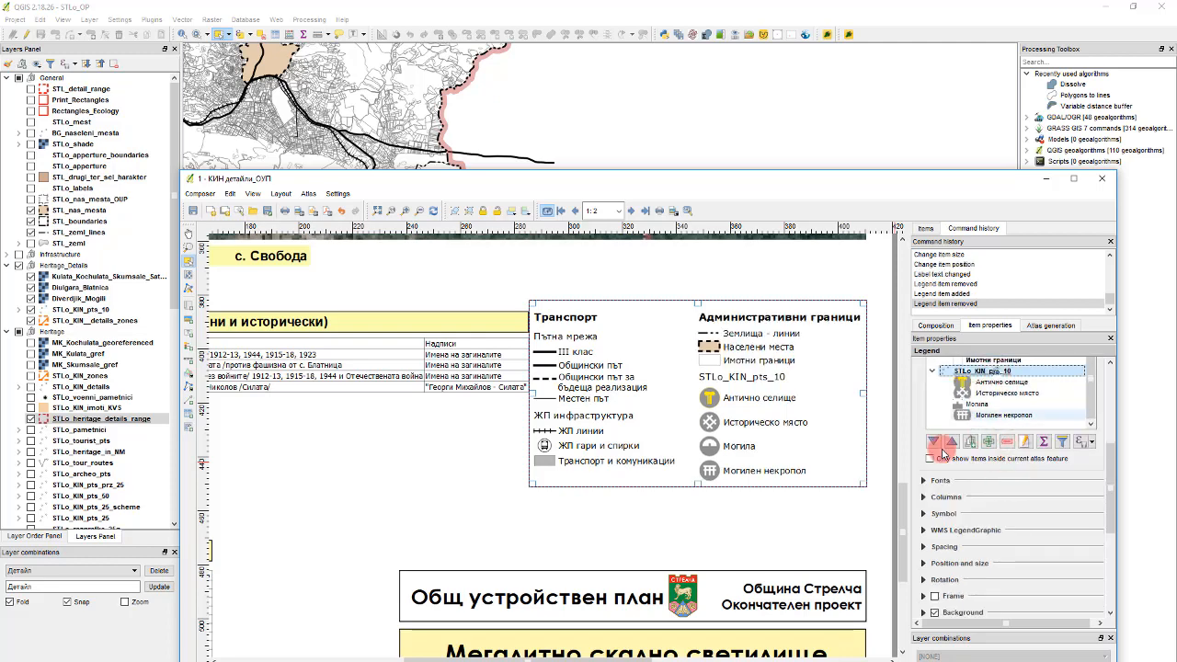
{"action": "left_click", "coordinate": [951, 442]}
{"action": "left_click", "coordinate": [952, 441]}
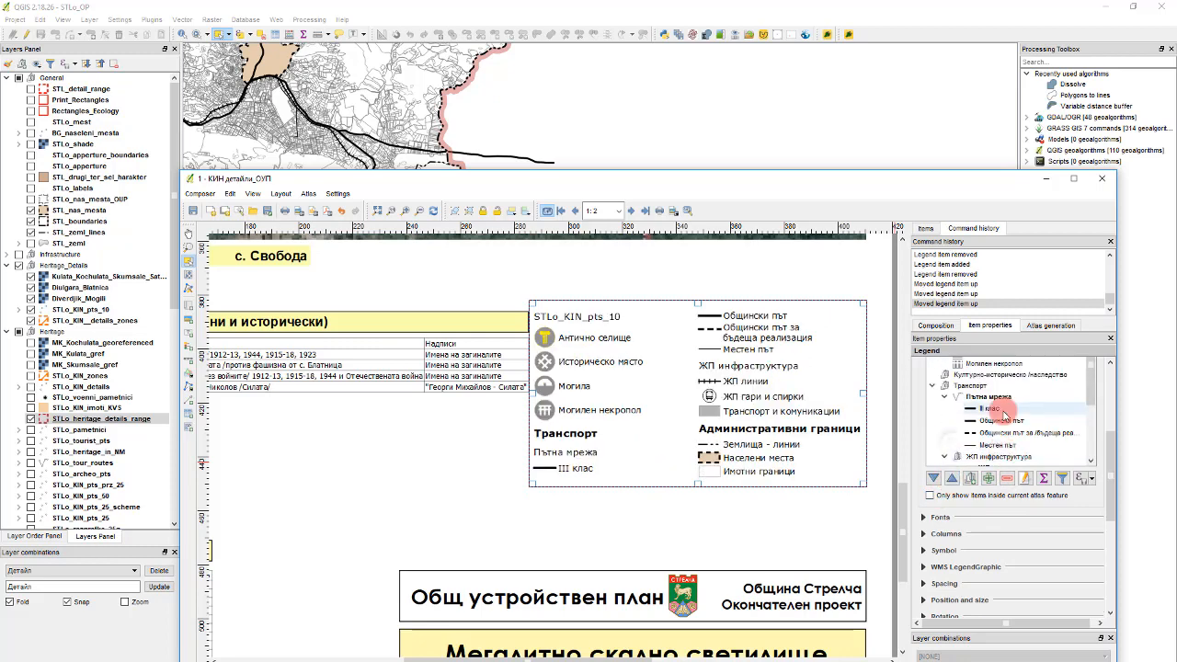
Rename the STLo_KIN_pts_10 legend heading as "Обекти на културно-/историческото наследство", with the slash as the line break
{"action": "scroll", "coordinate": [975, 395], "scroll_direction": "up", "scroll_amount": 2}
{"action": "left_click", "coordinate": [1025, 552]}
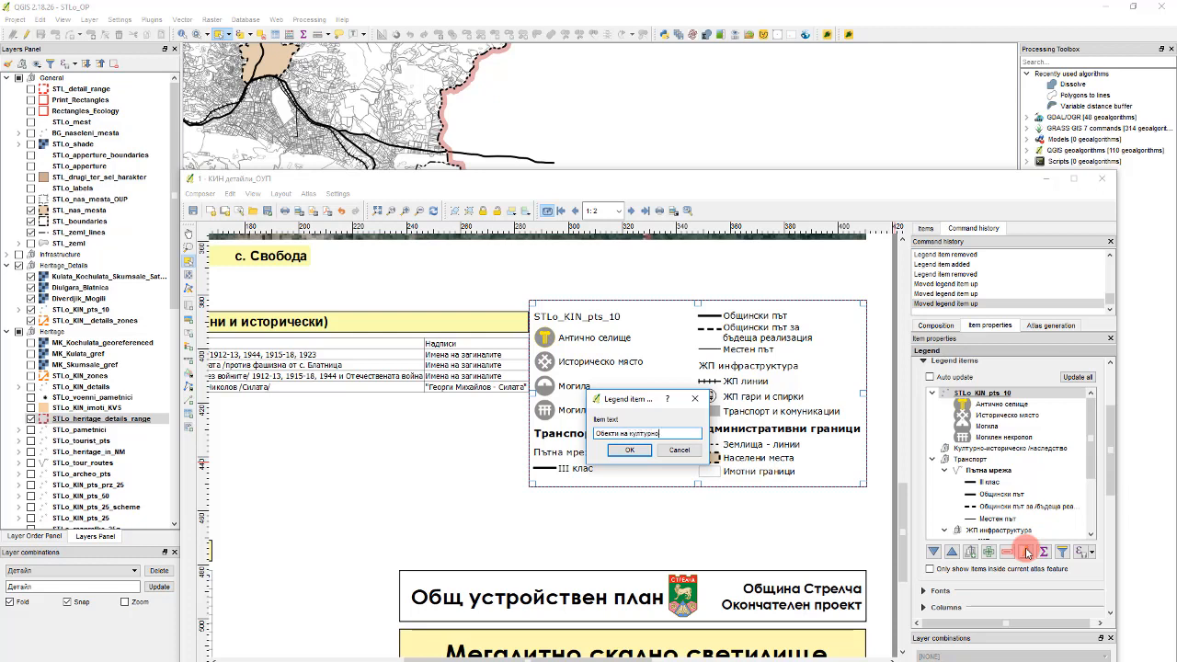
{"action": "key", "text": "Return"}
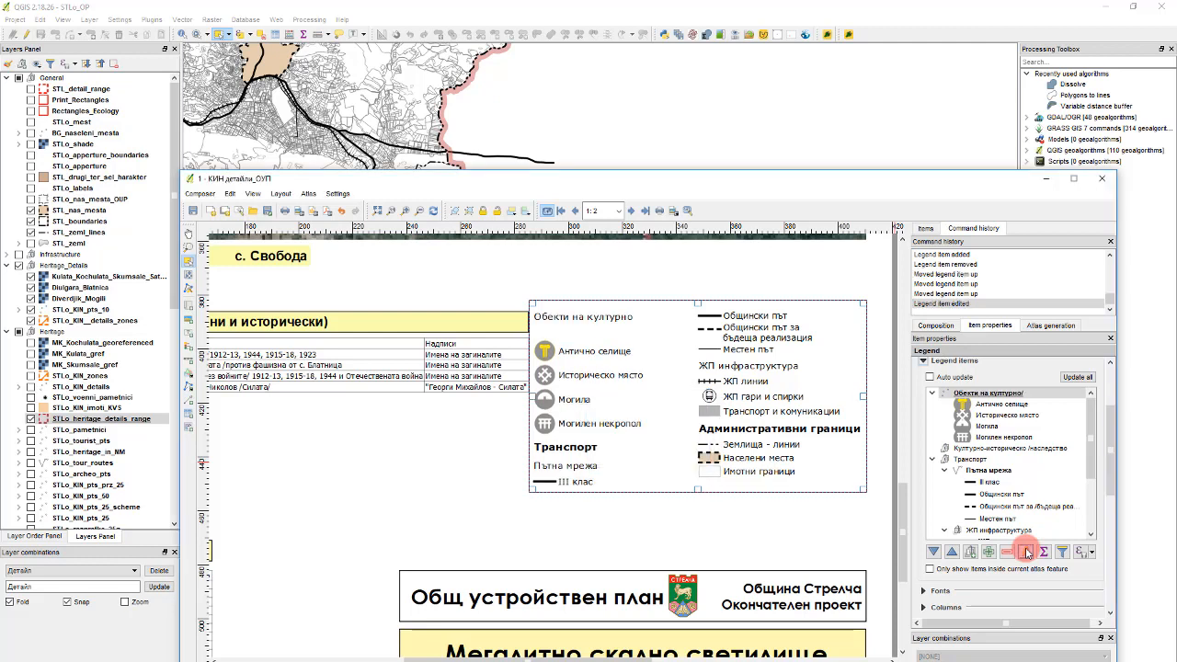
{"action": "left_click", "coordinate": [1027, 551]}
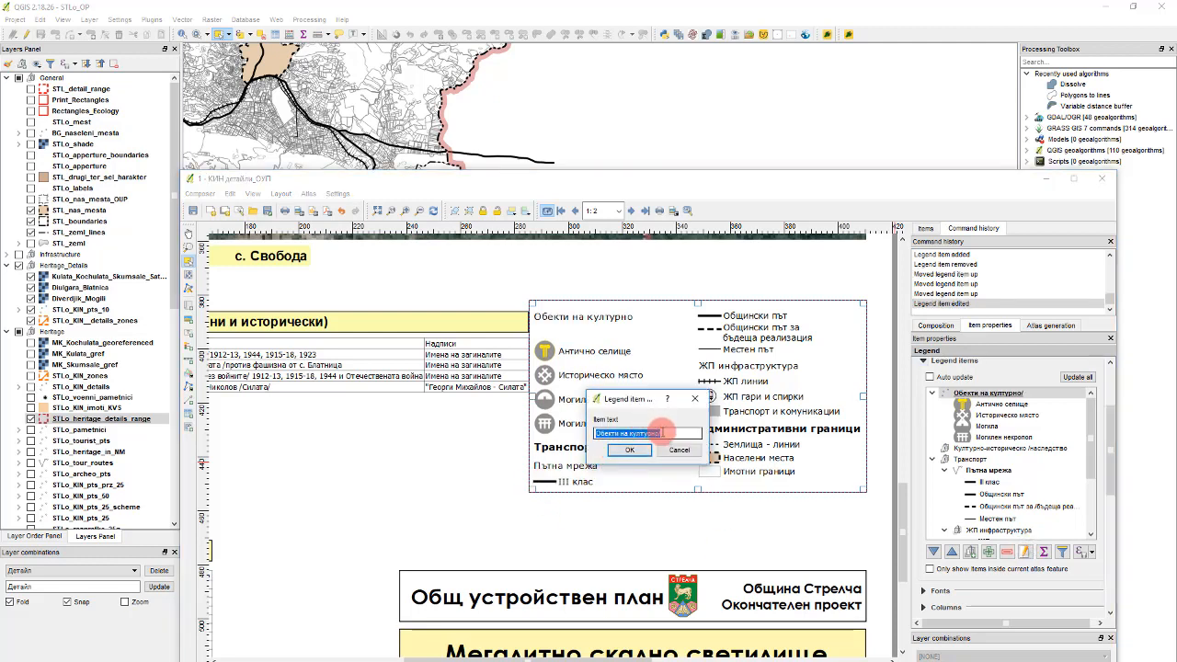
{"action": "left_click", "coordinate": [662, 432]}
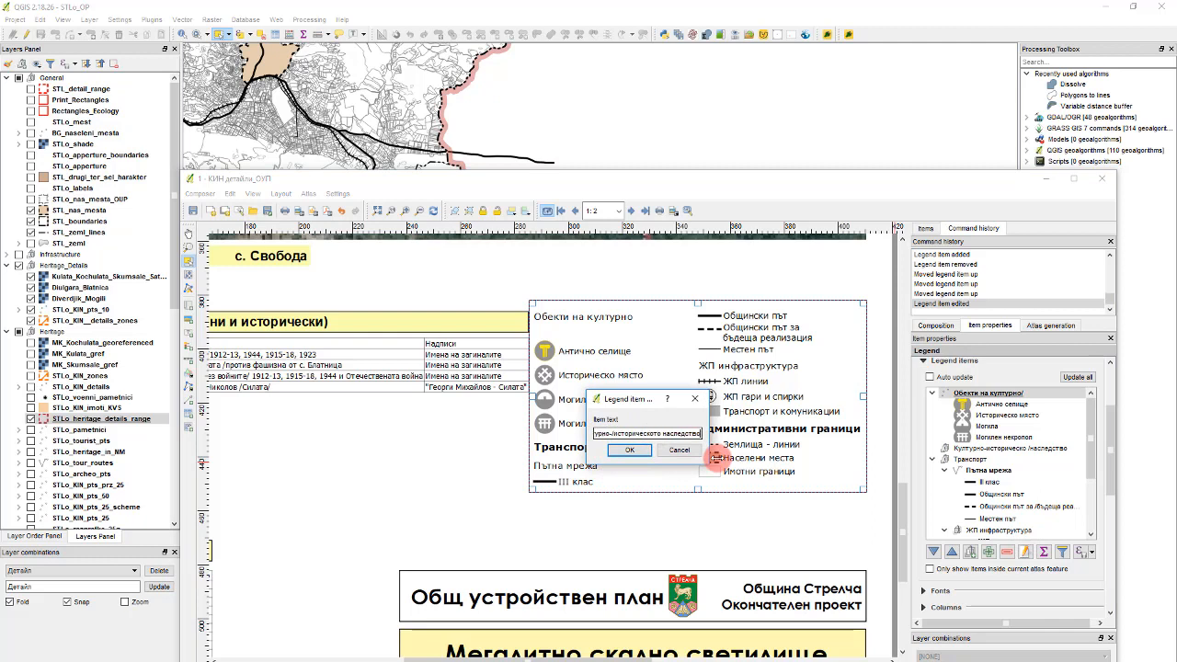
{"action": "key", "text": "Return"}
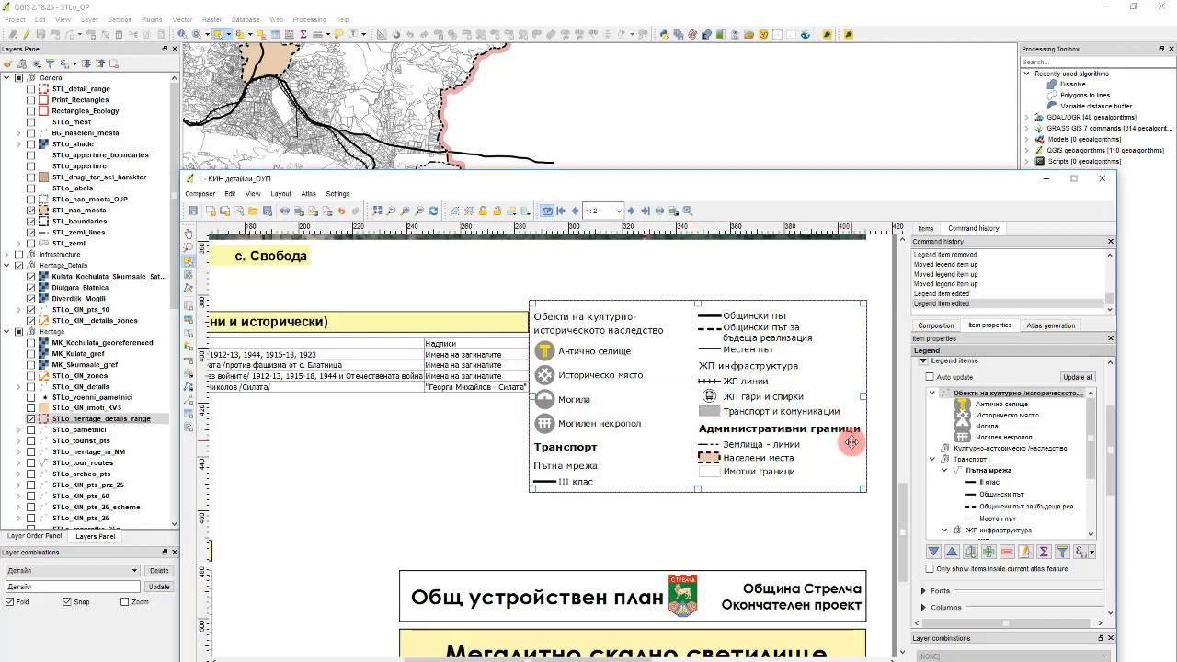
Give the heritage objects heading the same bold group style as "Транспорт" and move the legend down to just above the title block
{"action": "left_click", "coordinate": [952, 462]}
{"action": "left_click", "coordinate": [1023, 407]}
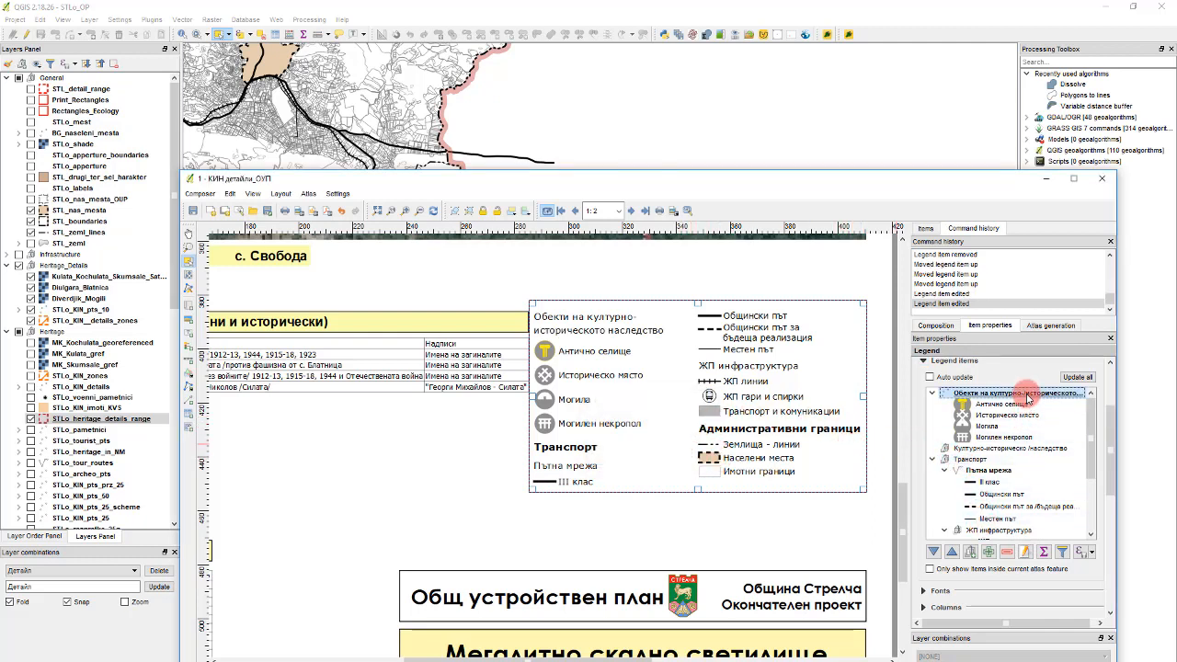
{"action": "right_click", "coordinate": [1027, 396]}
{"action": "left_click", "coordinate": [1077, 451]}
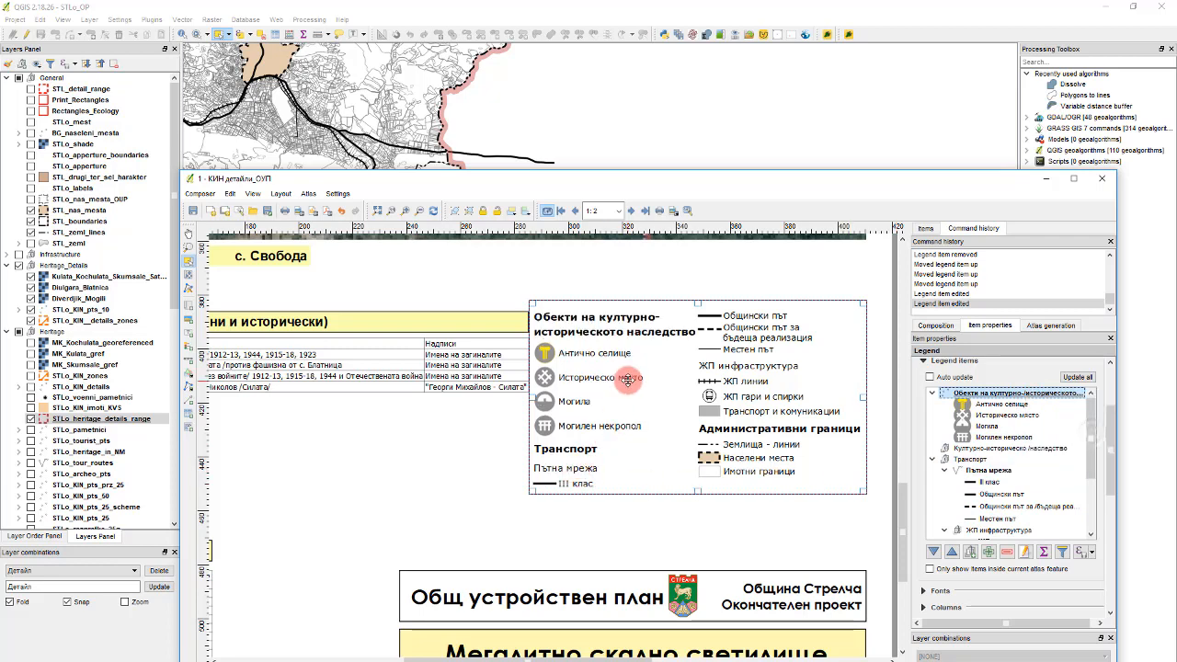
{"action": "left_click_drag", "start_coordinate": [627, 379], "coordinate": [636, 374]}
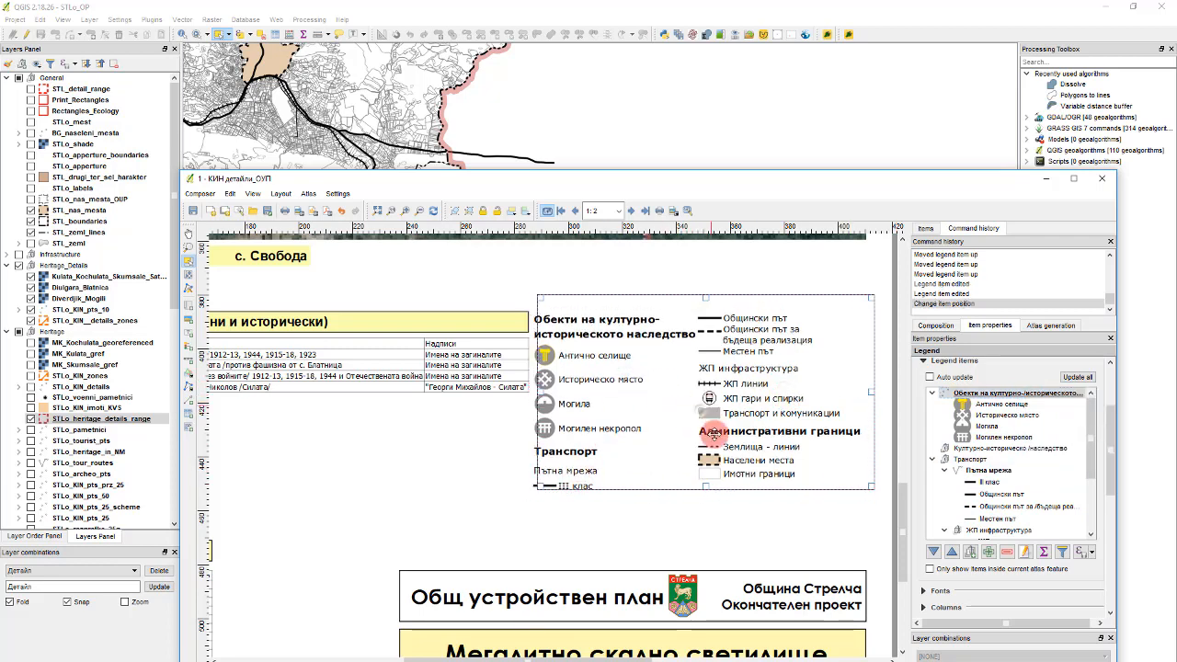
{"action": "left_click_drag", "start_coordinate": [713, 436], "coordinate": [706, 509]}
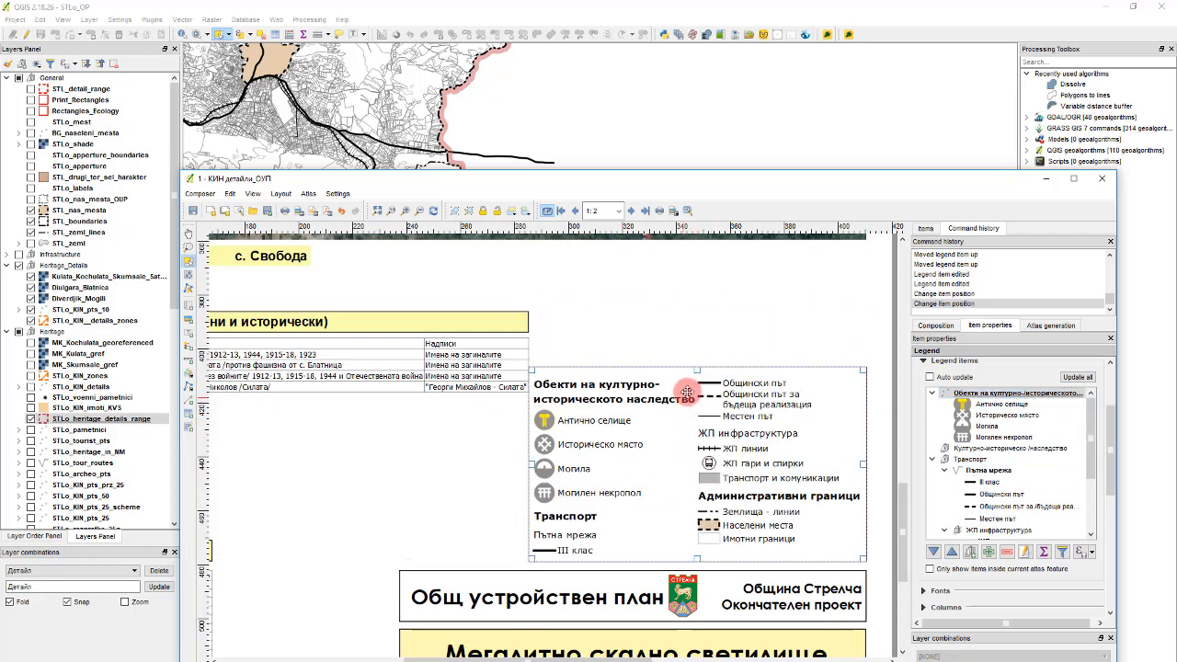
Examine the contents of the monuments table and the cultural heritage objects table beneath the map
{"action": "scroll", "coordinate": [687, 393], "scroll_direction": "down", "scroll_amount": 2}
{"action": "left_click", "coordinate": [502, 366]}
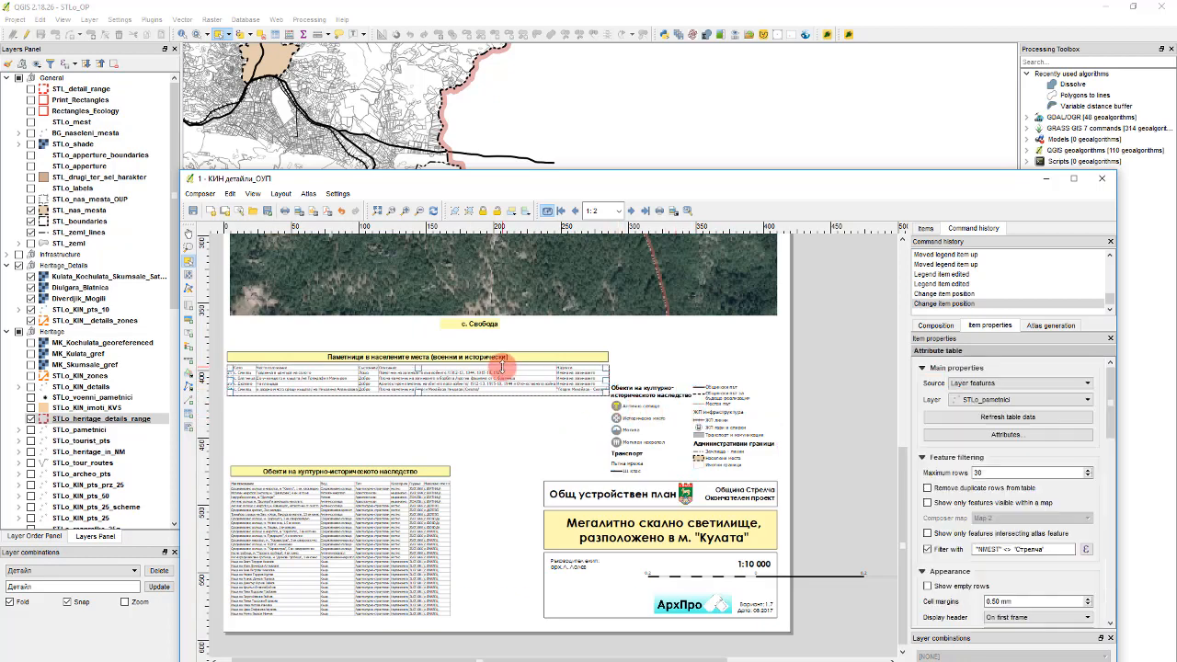
{"action": "scroll", "coordinate": [281, 399], "scroll_direction": "up", "scroll_amount": 6}
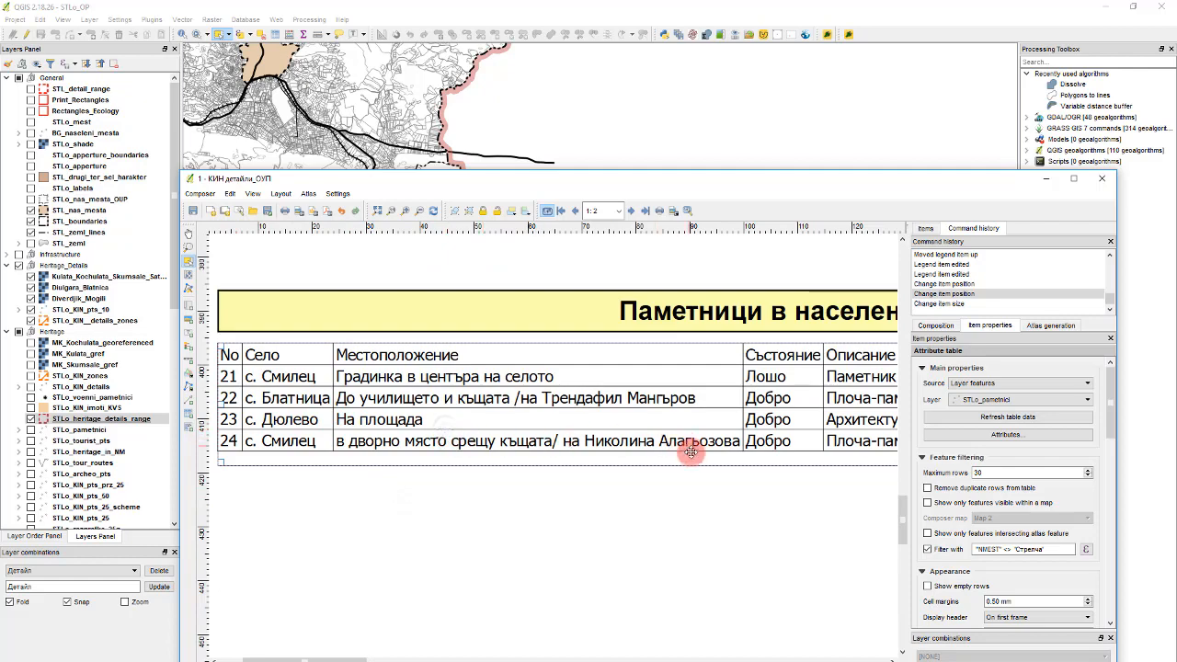
{"action": "scroll", "coordinate": [410, 314], "scroll_direction": "down", "scroll_amount": 5}
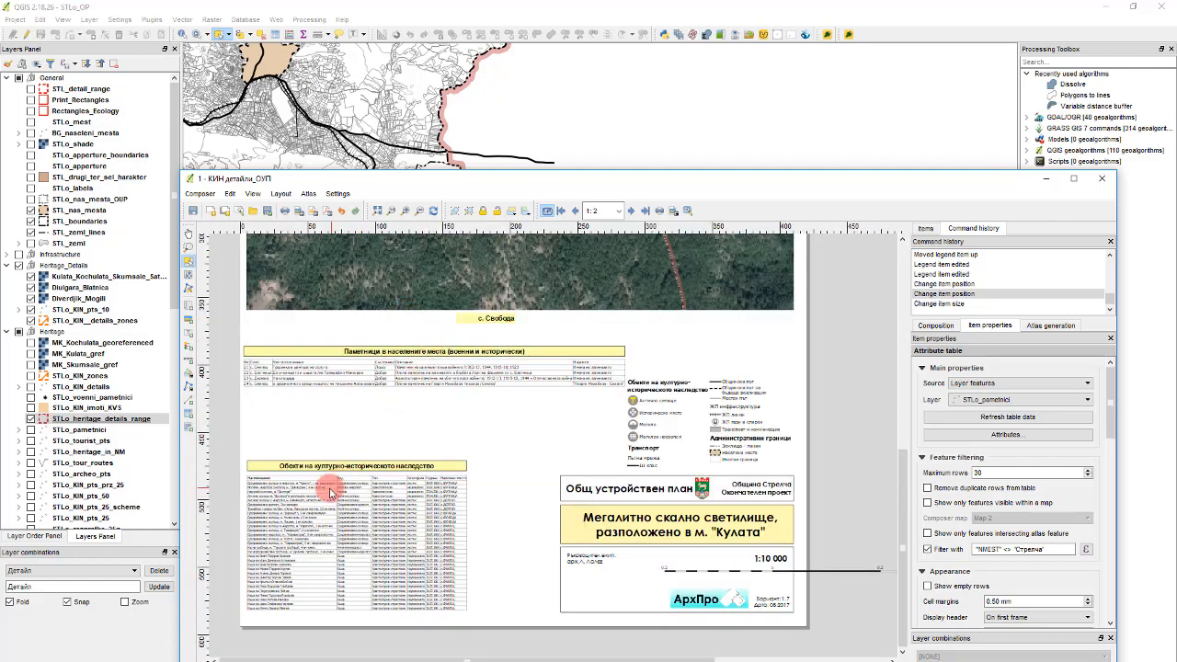
{"action": "scroll", "coordinate": [329, 492], "scroll_direction": "up", "scroll_amount": 3}
{"action": "scroll", "coordinate": [297, 512], "scroll_direction": "up", "scroll_amount": 3}
{"action": "scroll", "coordinate": [557, 368], "scroll_direction": "down", "scroll_amount": 3}
{"action": "scroll", "coordinate": [297, 442], "scroll_direction": "up", "scroll_amount": 2}
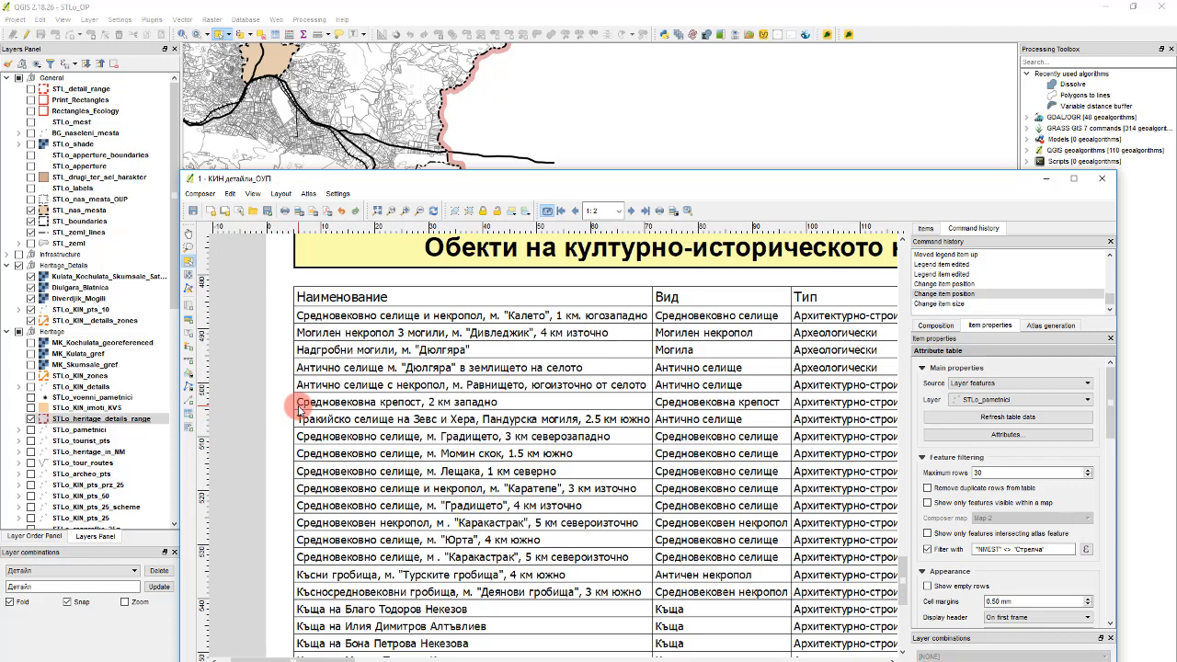
{"action": "scroll", "coordinate": [299, 410], "scroll_direction": "down", "scroll_amount": 2}
{"action": "scroll", "coordinate": [299, 410], "scroll_direction": "down", "scroll_amount": 2}
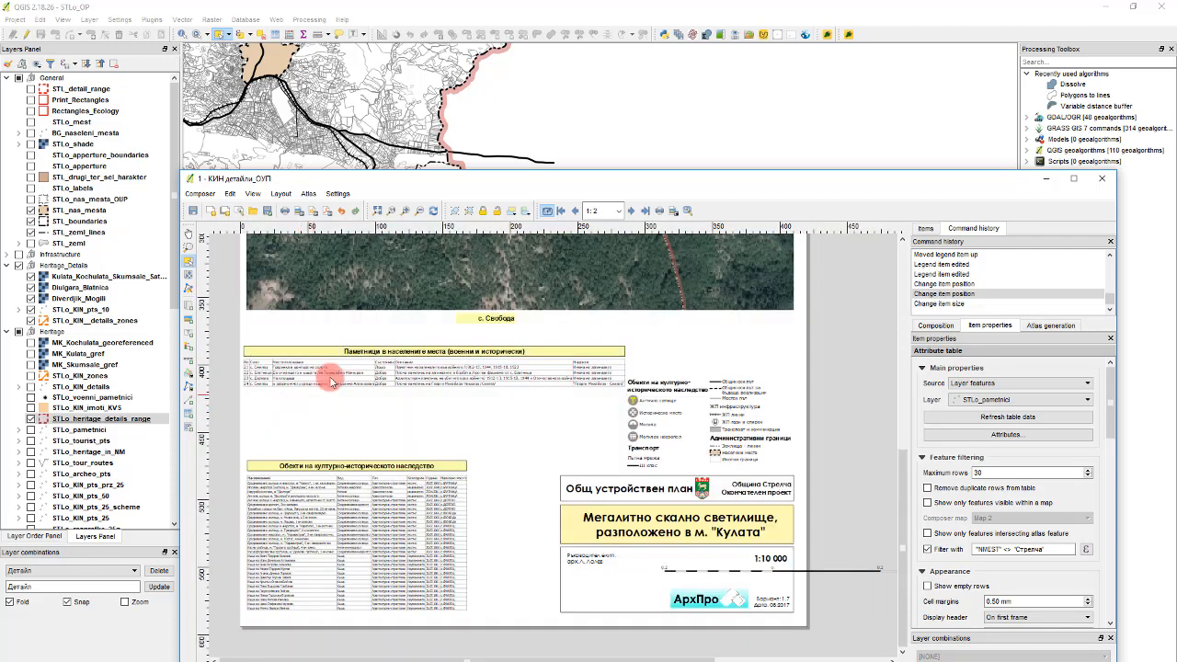
{"action": "left_click", "coordinate": [389, 369]}
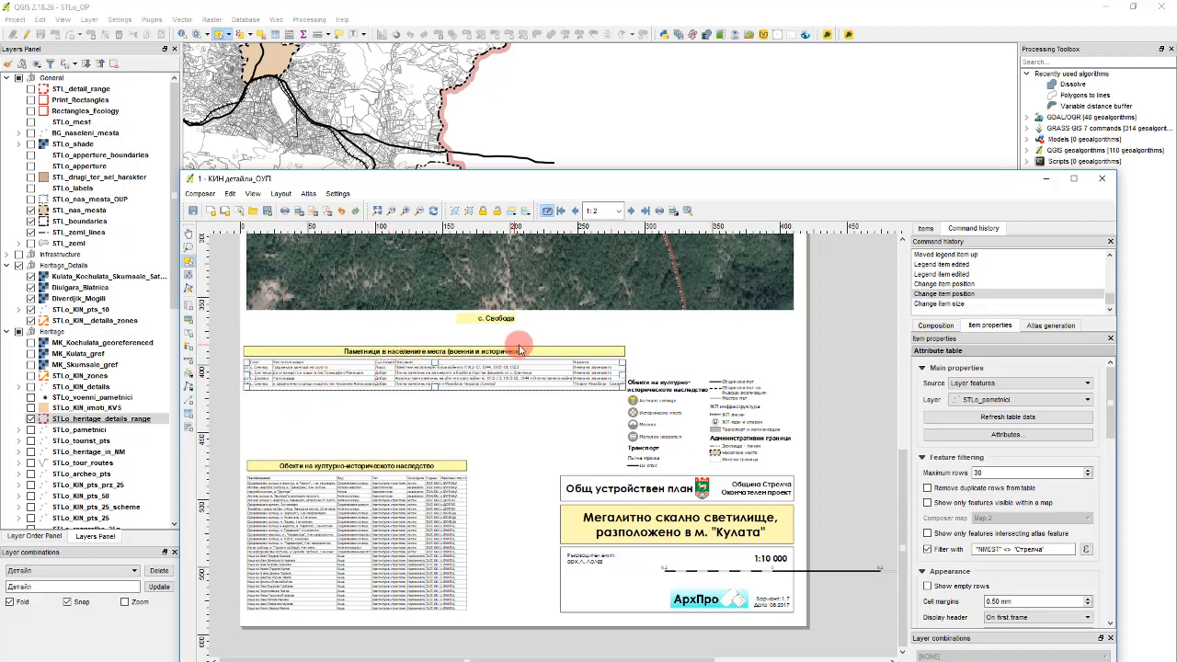
{"action": "scroll", "coordinate": [266, 515], "scroll_direction": "up", "scroll_amount": 2}
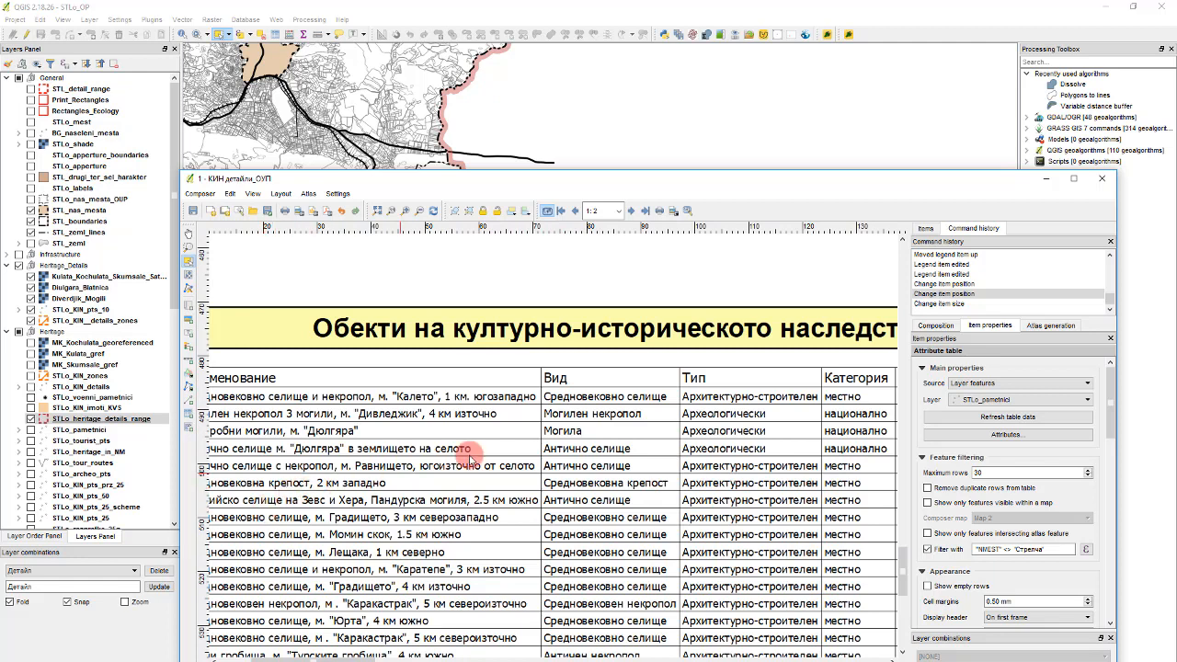
{"action": "scroll", "coordinate": [581, 425], "scroll_direction": "down", "scroll_amount": 2}
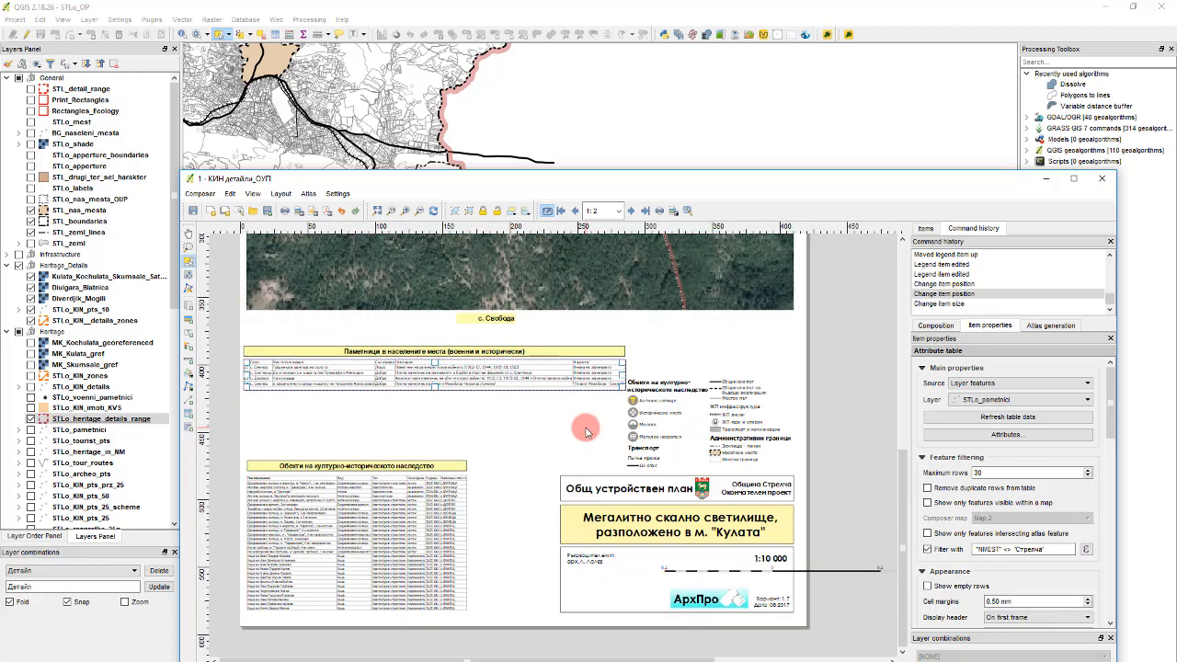
Delete the monuments table with its title label and the "с. Свобода" label beneath the map
{"action": "left_click", "coordinate": [431, 362]}
{"action": "key", "text": "Delete"}
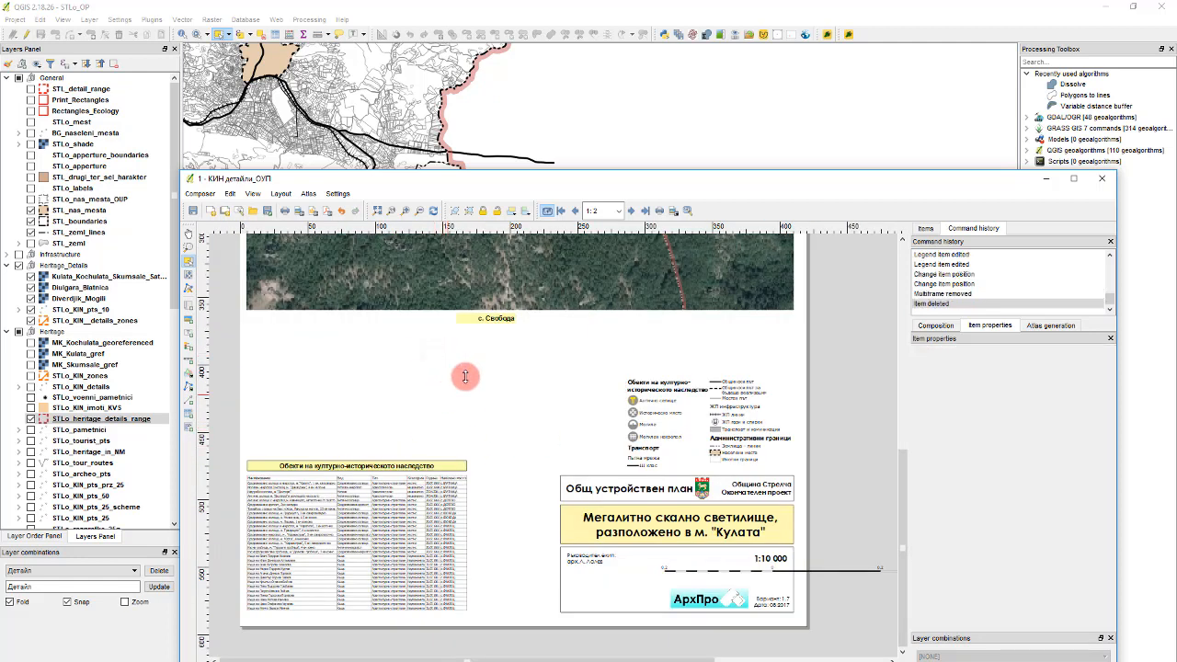
{"action": "left_click", "coordinate": [506, 318]}
{"action": "key", "text": "Delete"}
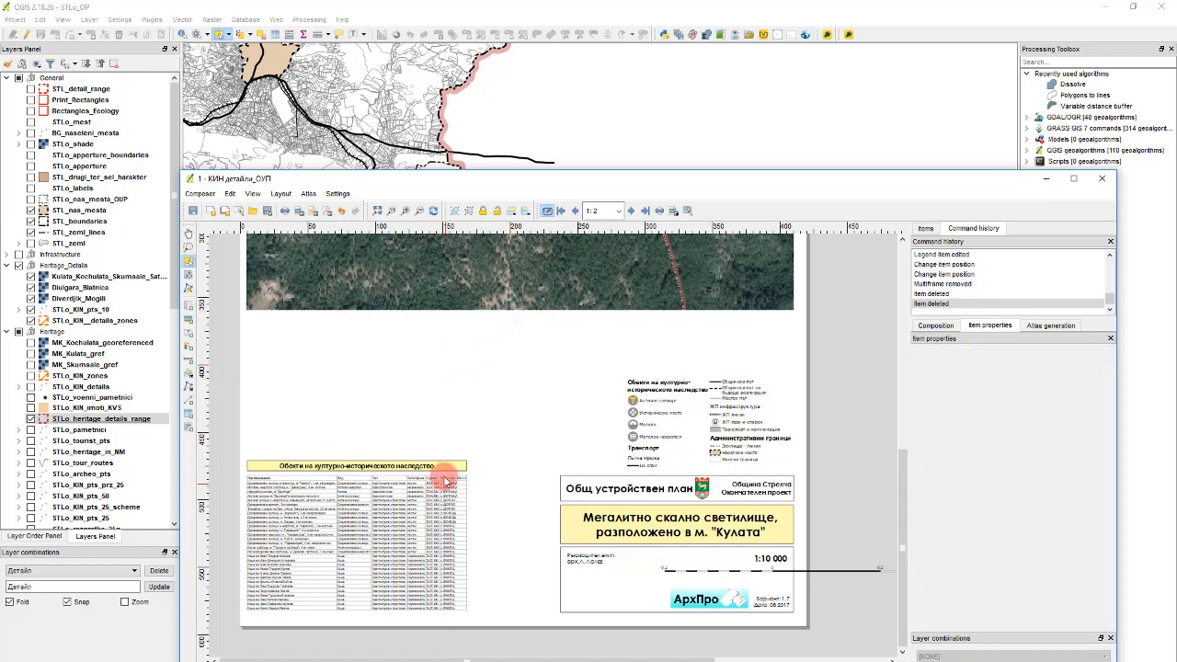
Check the cultural heritage objects table, and delete it together with its yellow title label
{"action": "left_click_drag", "start_coordinate": [444, 472], "coordinate": [443, 468]}
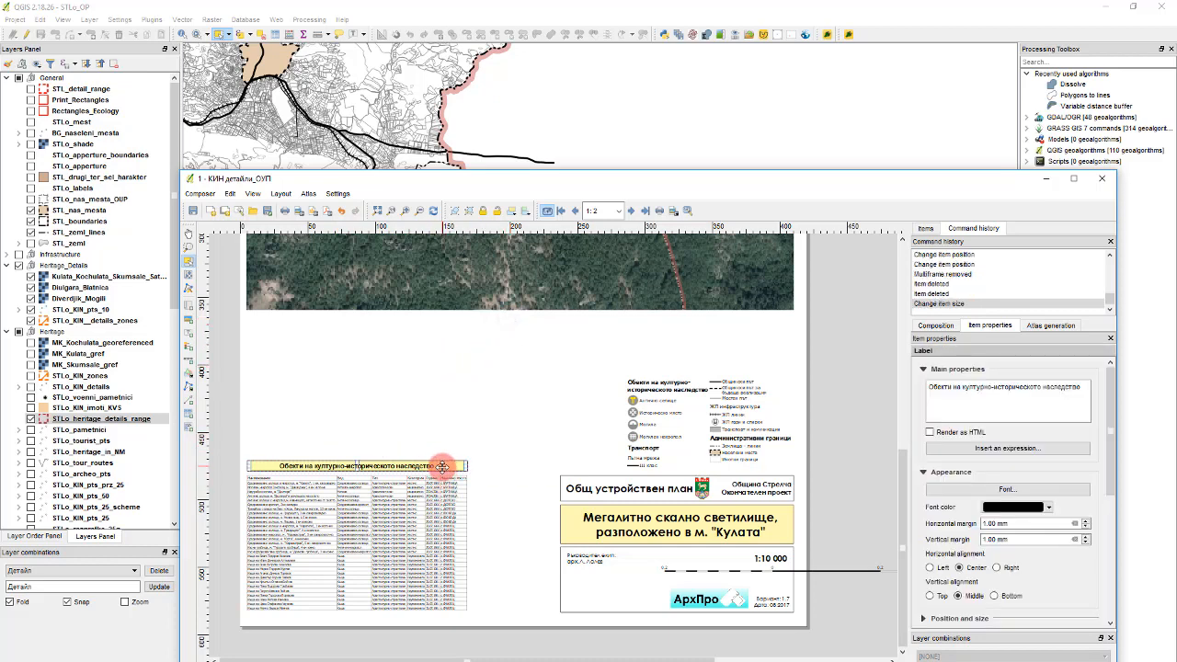
{"action": "left_click", "coordinate": [439, 498]}
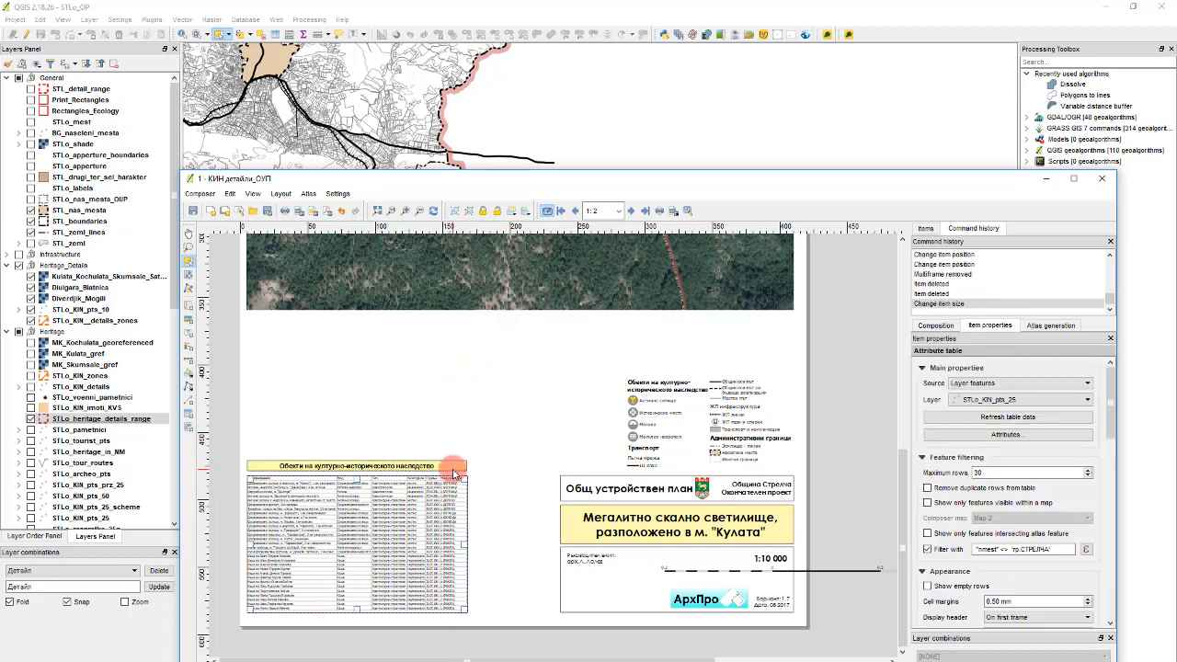
{"action": "left_click", "coordinate": [452, 462]}
{"action": "left_click", "coordinate": [433, 487]}
{"action": "scroll", "coordinate": [354, 460], "scroll_direction": "up", "scroll_amount": 4}
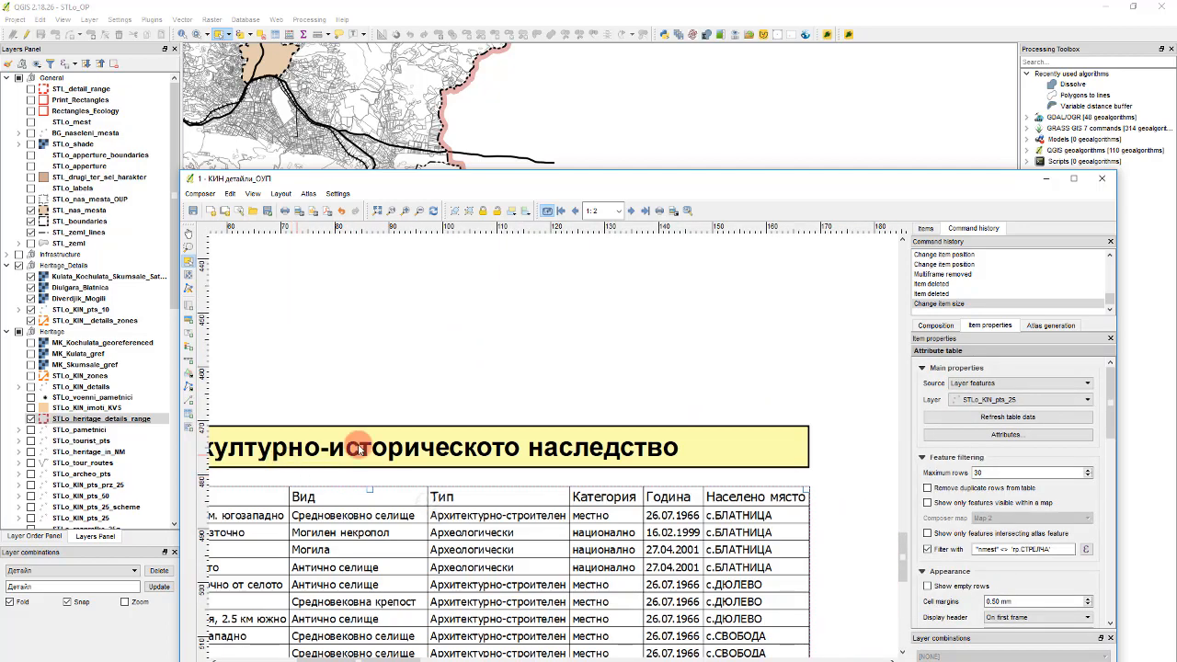
{"action": "scroll", "coordinate": [757, 395], "scroll_direction": "down", "scroll_amount": 4}
{"action": "scroll", "coordinate": [329, 504], "scroll_direction": "up", "scroll_amount": 4}
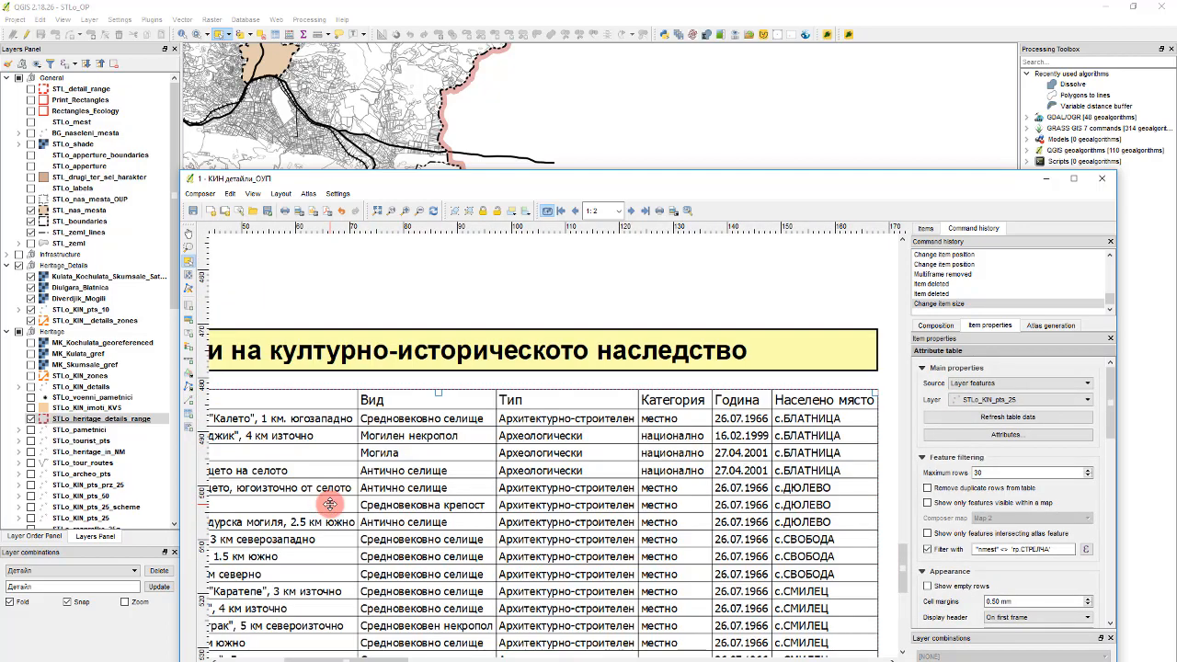
{"action": "scroll", "coordinate": [583, 476], "scroll_direction": "down", "scroll_amount": 3}
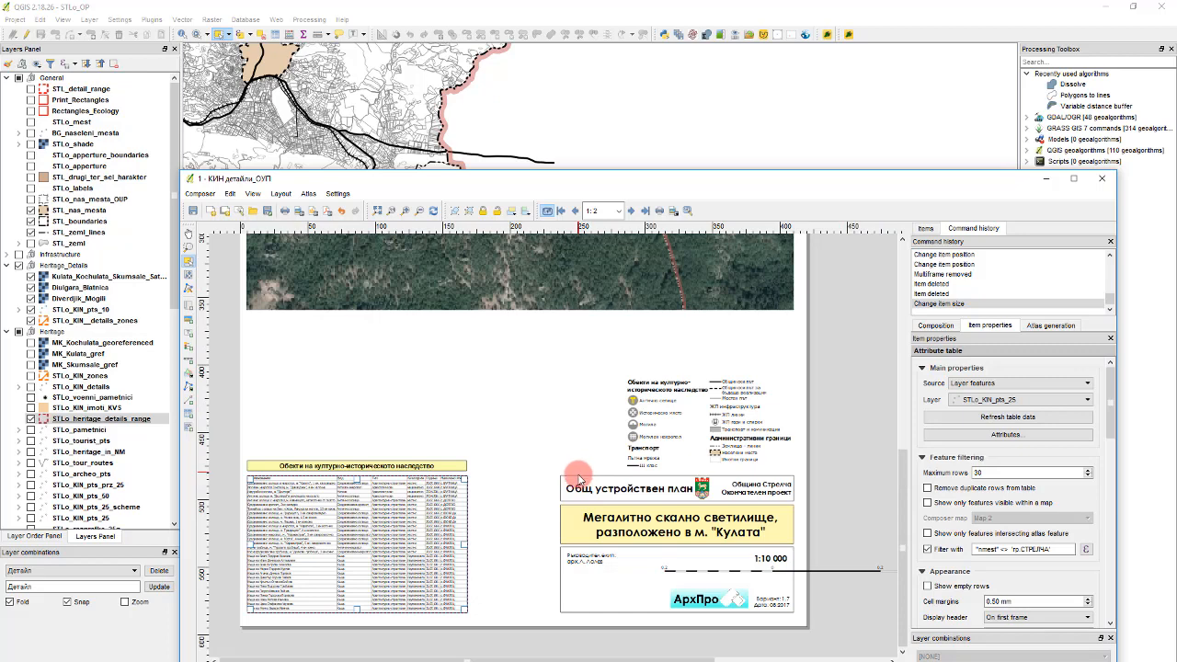
{"action": "key", "text": "Delete"}
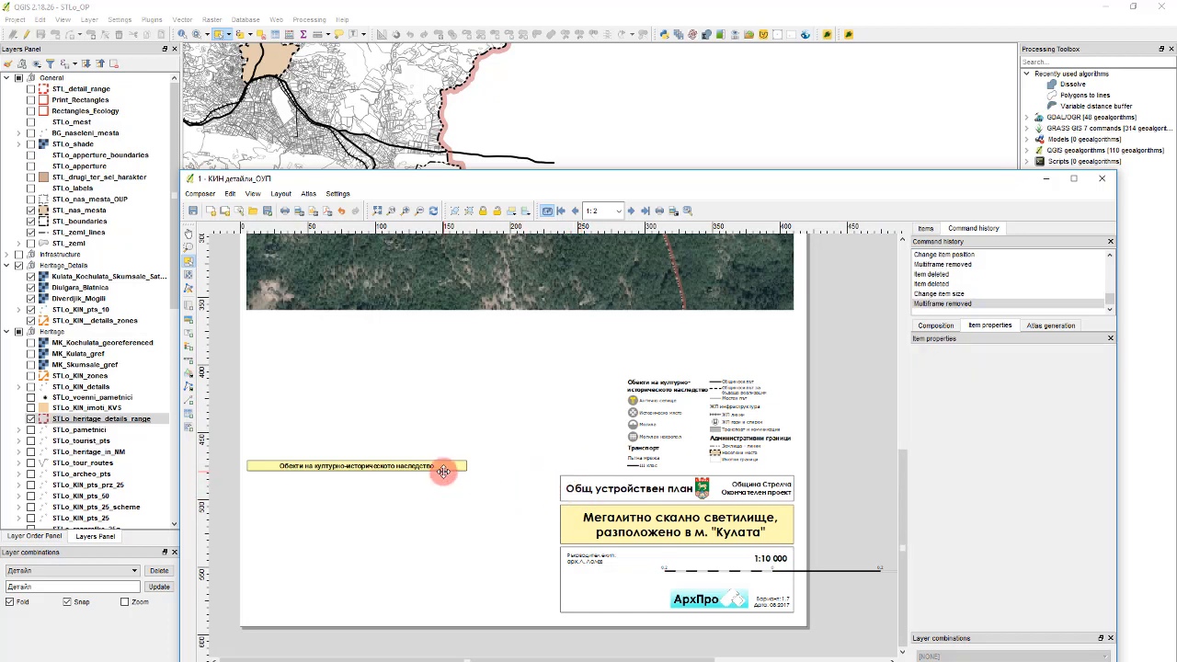
{"action": "left_click", "coordinate": [442, 465]}
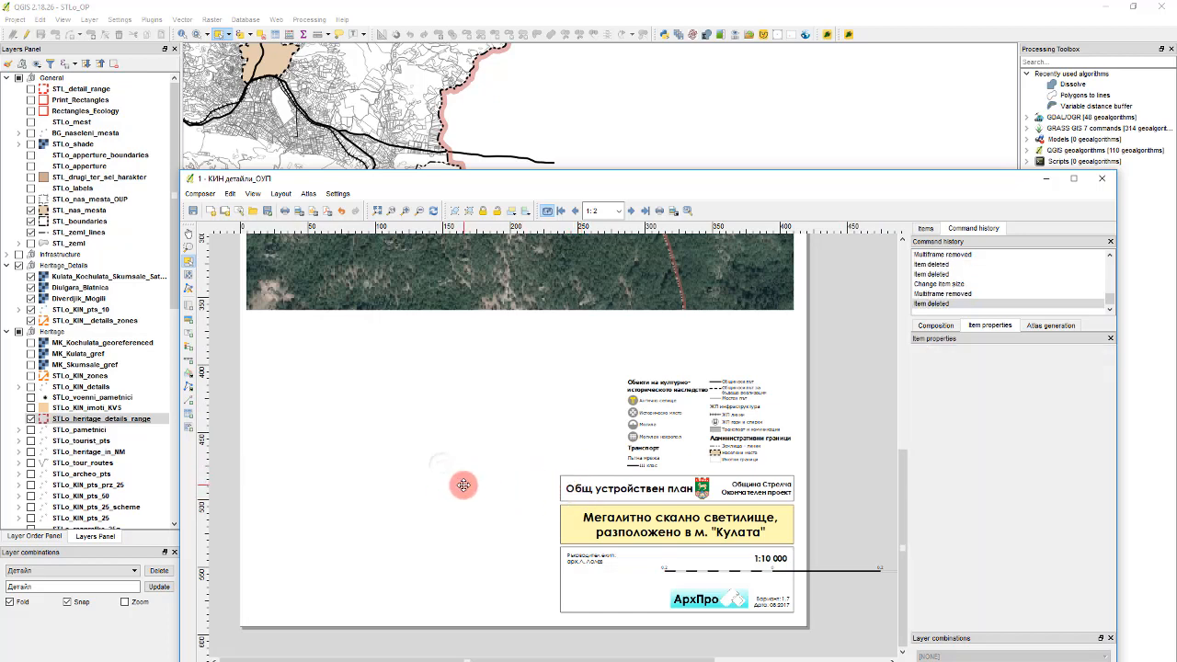
Switch to the main QGIS window and save the project
{"action": "left_click", "coordinate": [301, 9]}
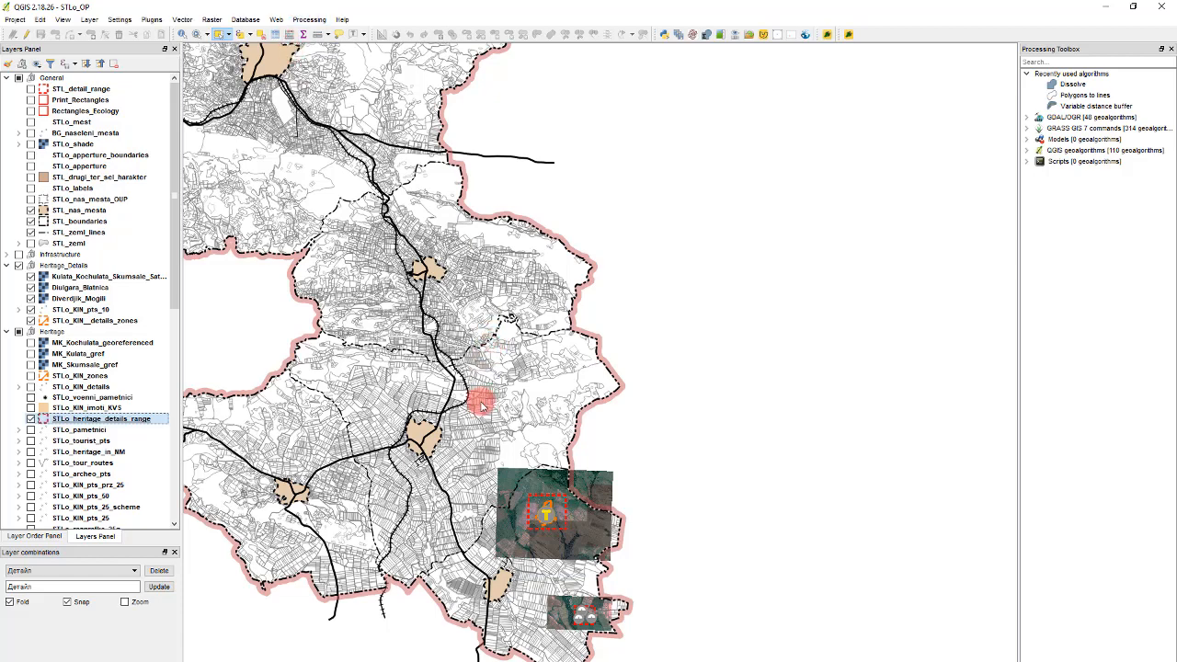
{"action": "left_click", "coordinate": [14, 20]}
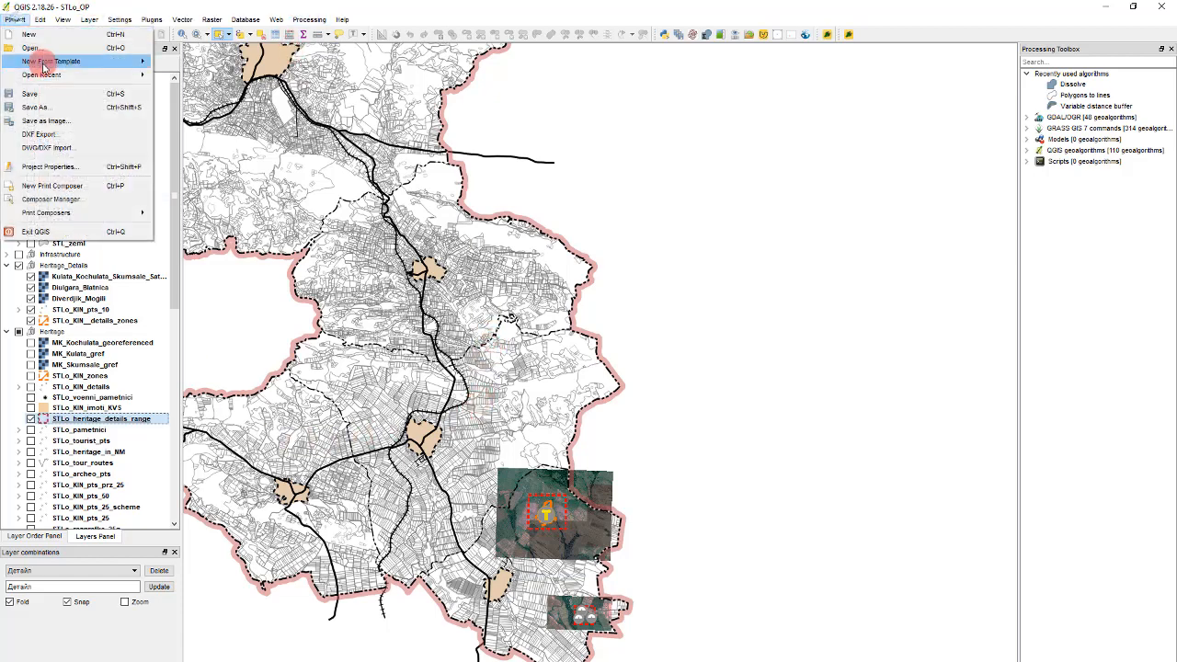
{"action": "left_click", "coordinate": [33, 91]}
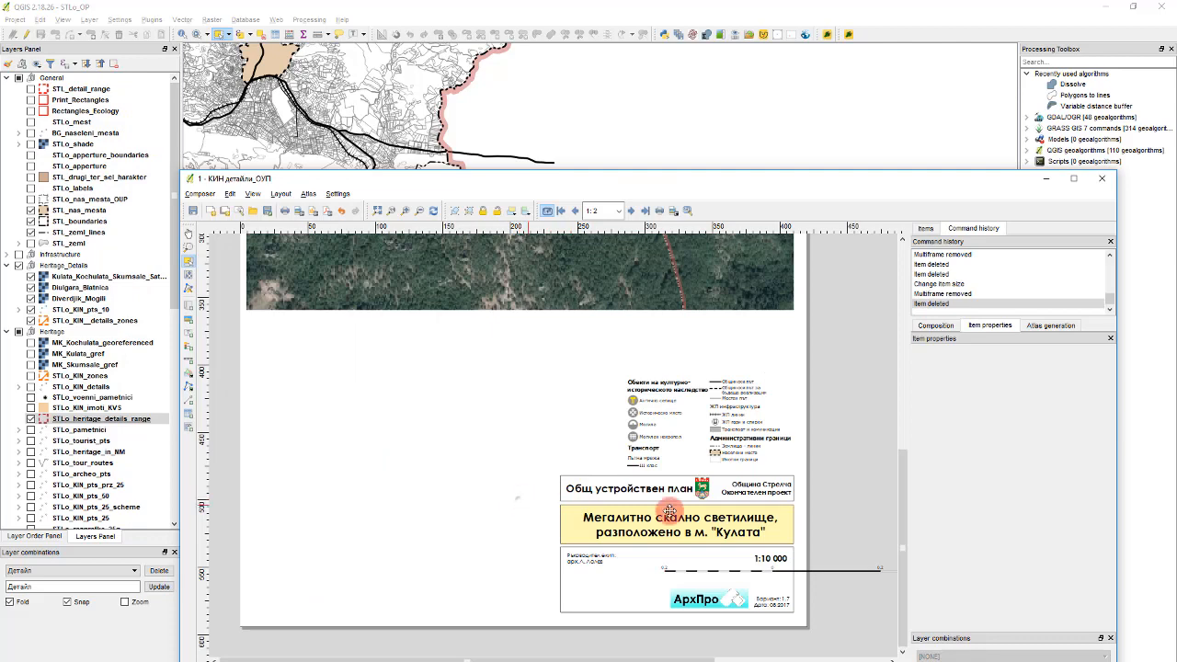
Check the units and label multiplier of the scale bar that overruns the title block in the print composer
{"action": "left_click", "coordinate": [868, 569]}
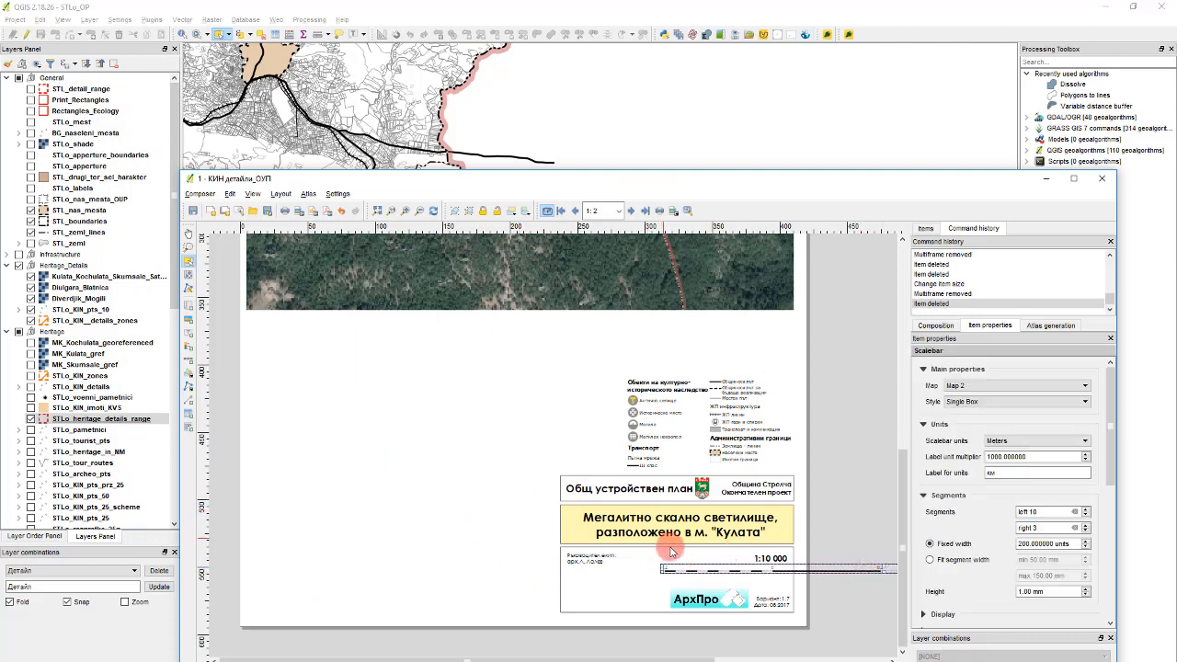
{"action": "scroll", "coordinate": [653, 545], "scroll_direction": "up", "scroll_amount": 2}
{"action": "scroll", "coordinate": [589, 488], "scroll_direction": "down", "scroll_amount": 2}
{"action": "left_click", "coordinate": [1028, 469]}
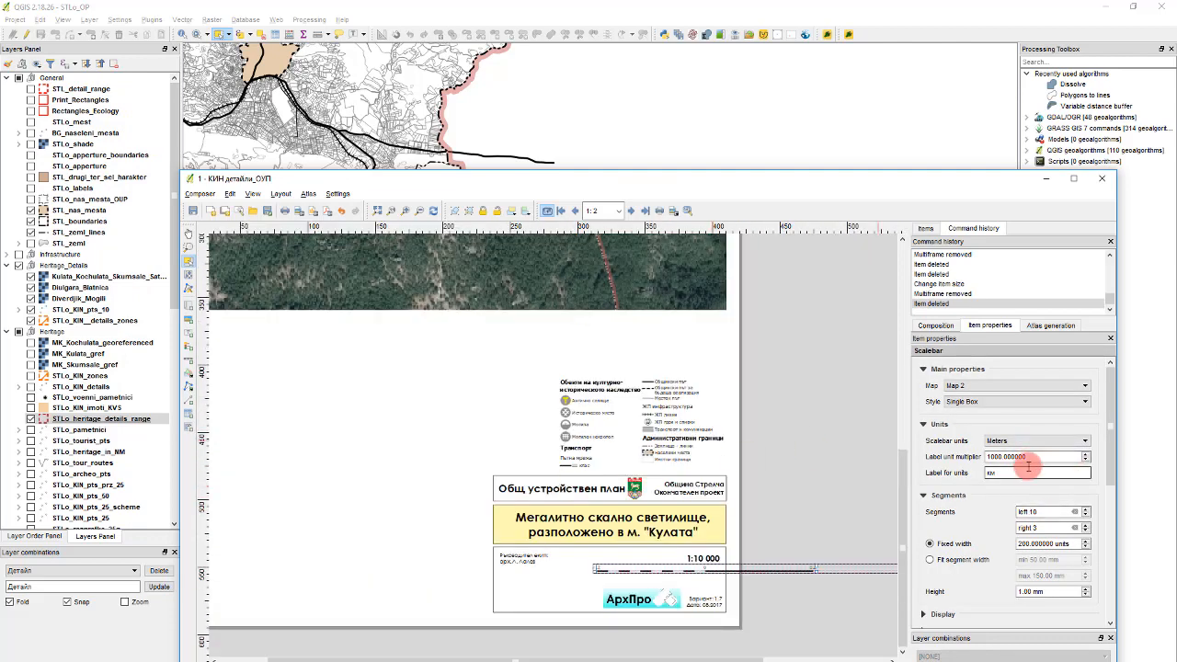
{"action": "left_click", "coordinate": [1028, 456]}
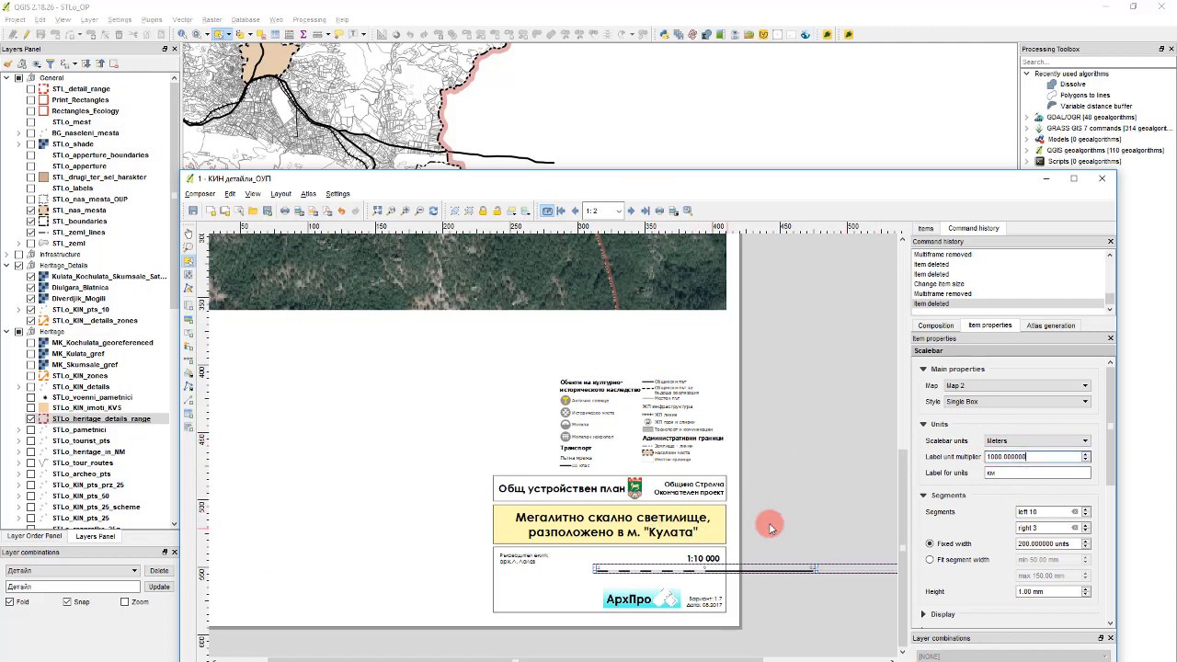
Examine the map item's scale, extents, atlas control and data-defined override options, along with the atlas and page settings
{"action": "left_click", "coordinate": [657, 284]}
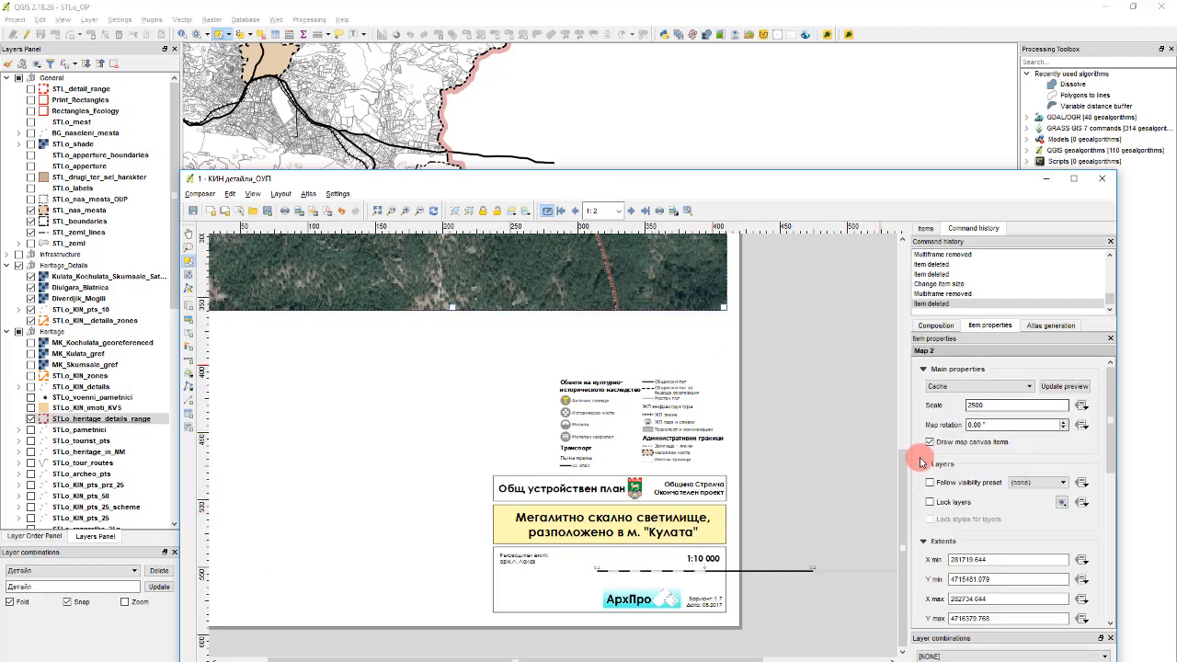
{"action": "left_click", "coordinate": [1032, 326]}
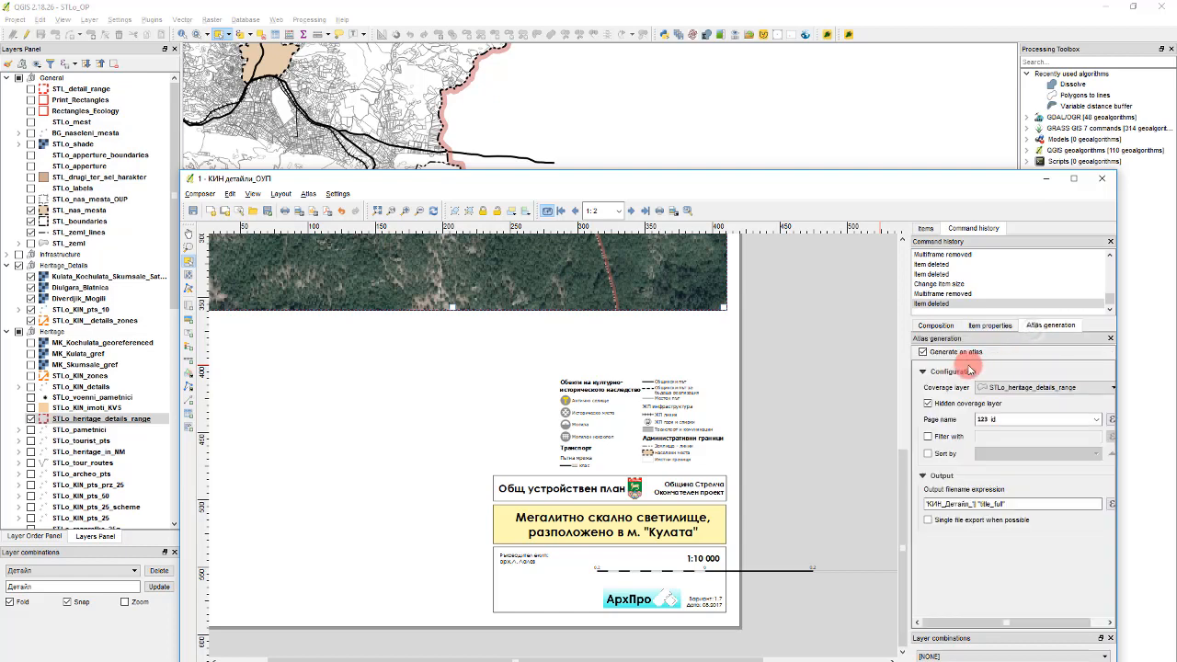
{"action": "left_click", "coordinate": [951, 329]}
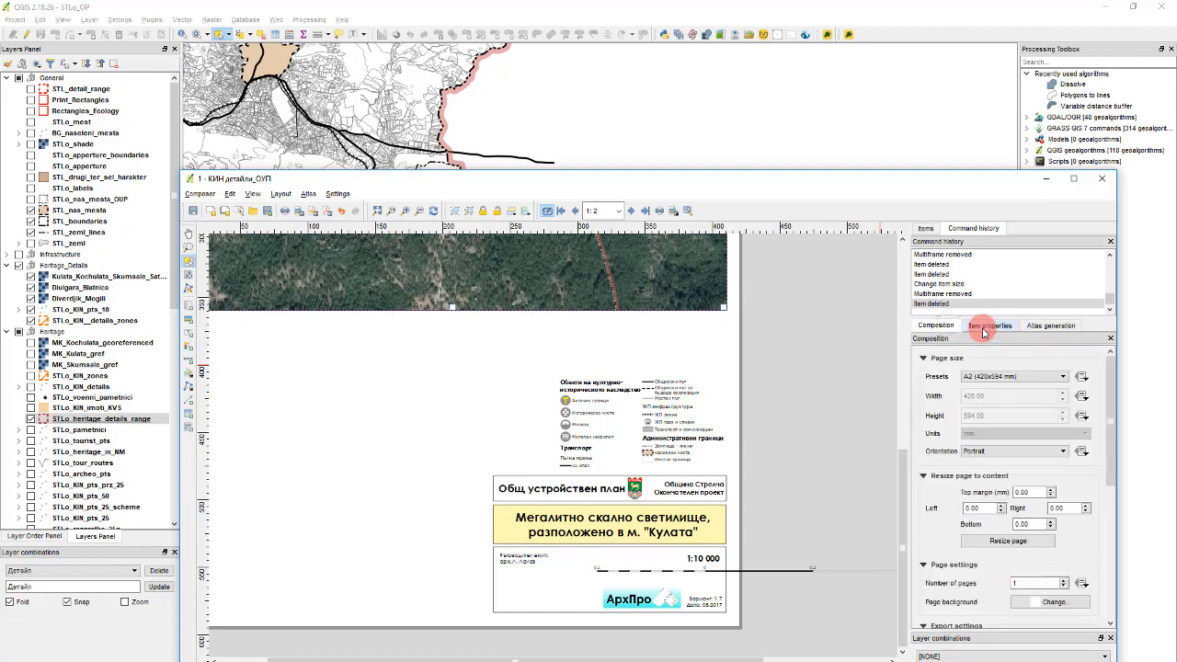
{"action": "left_click", "coordinate": [984, 326]}
{"action": "scroll", "coordinate": [923, 507], "scroll_direction": "down", "scroll_amount": 3}
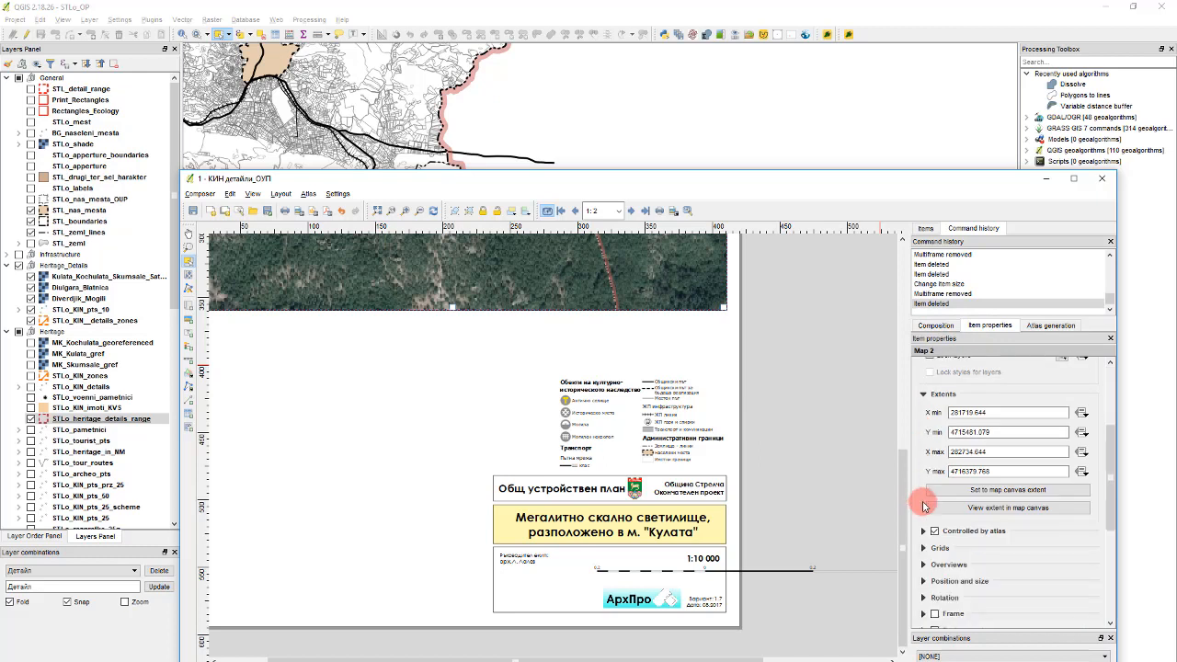
{"action": "scroll", "coordinate": [924, 568], "scroll_direction": "down", "scroll_amount": 1}
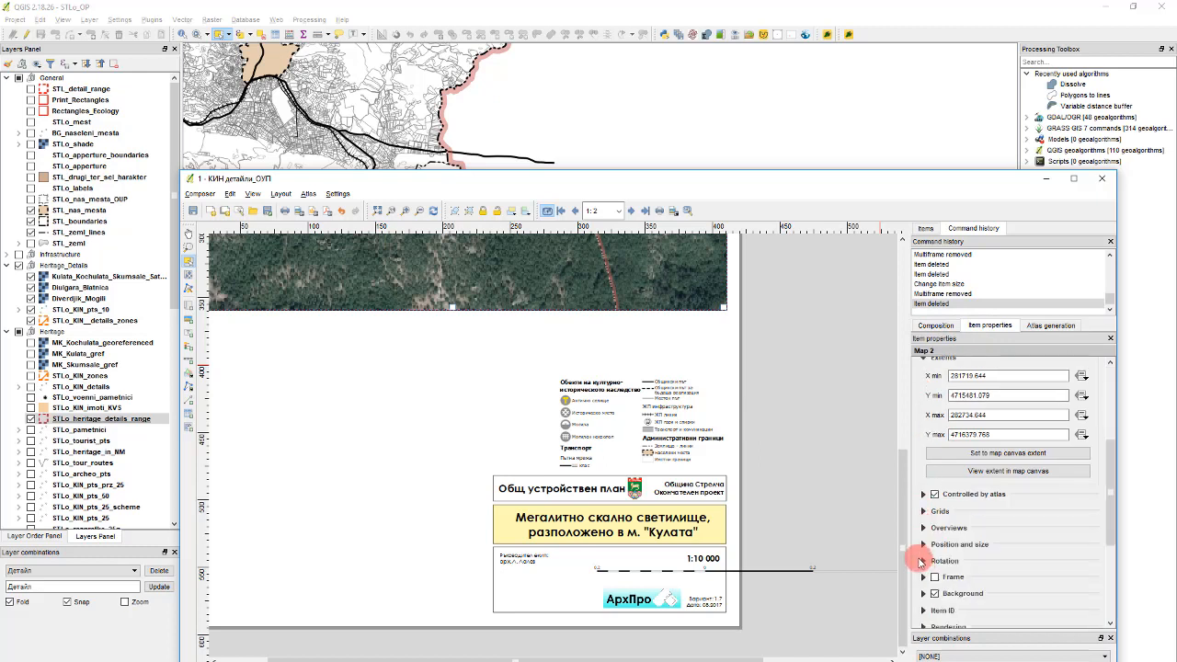
{"action": "scroll", "coordinate": [925, 520], "scroll_direction": "up", "scroll_amount": 4}
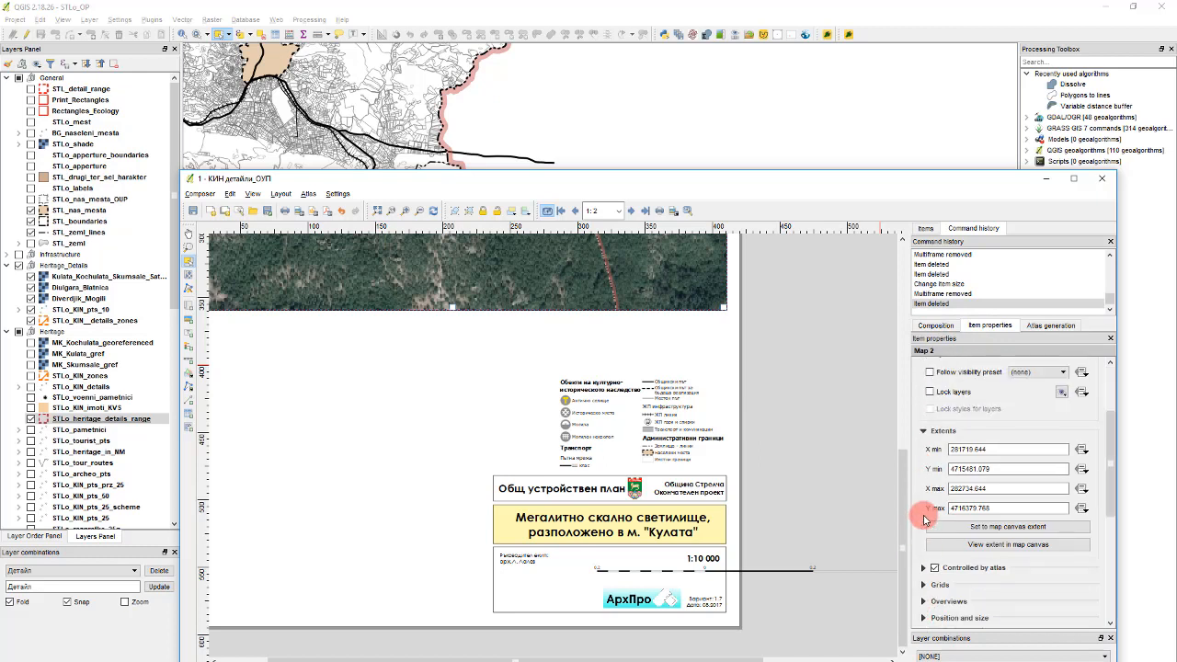
{"action": "scroll", "coordinate": [924, 515], "scroll_direction": "up", "scroll_amount": 1}
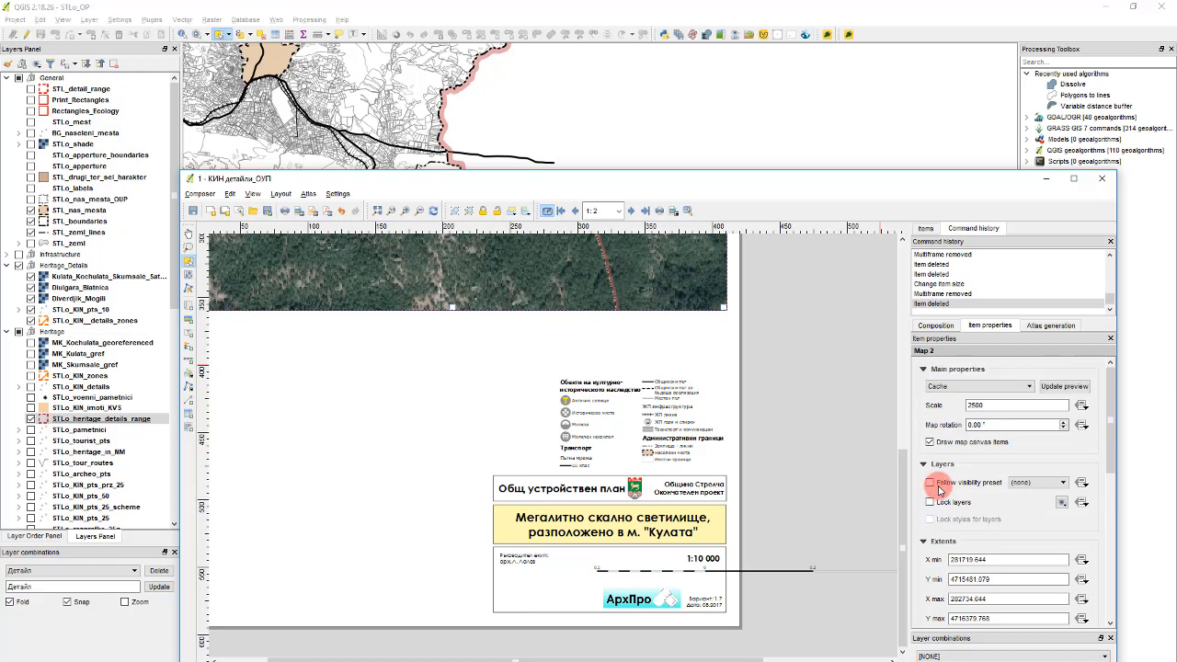
{"action": "left_click", "coordinate": [1003, 386]}
{"action": "left_click", "coordinate": [1003, 385]}
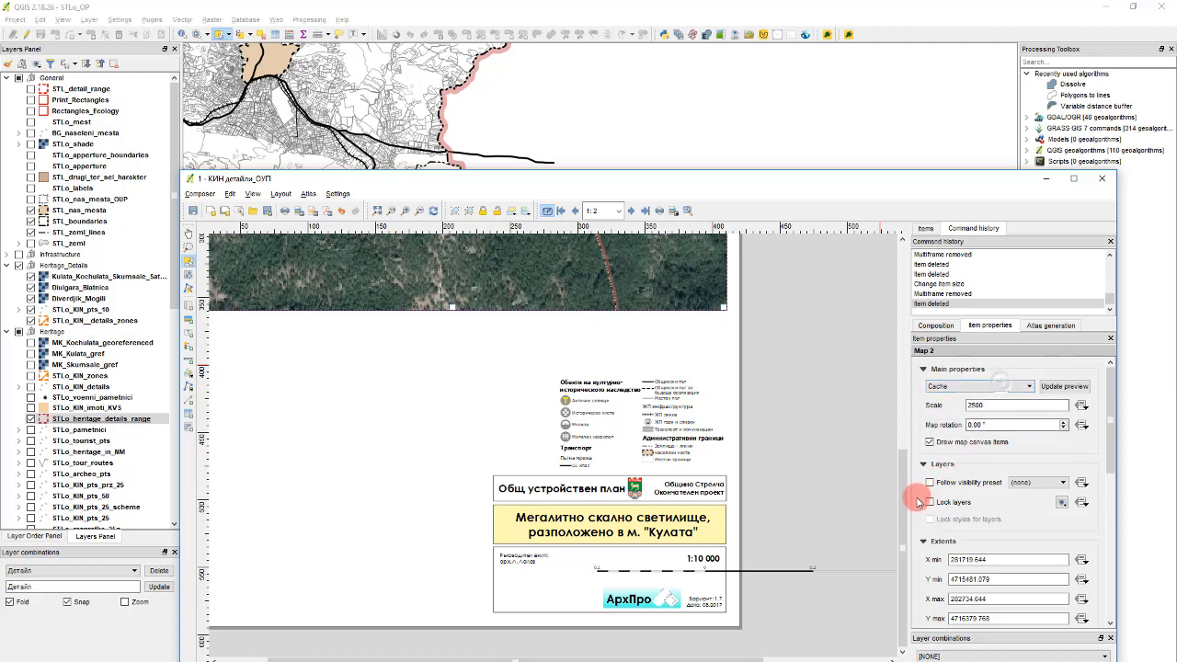
{"action": "left_click", "coordinate": [1086, 406]}
{"action": "left_click", "coordinate": [973, 425]}
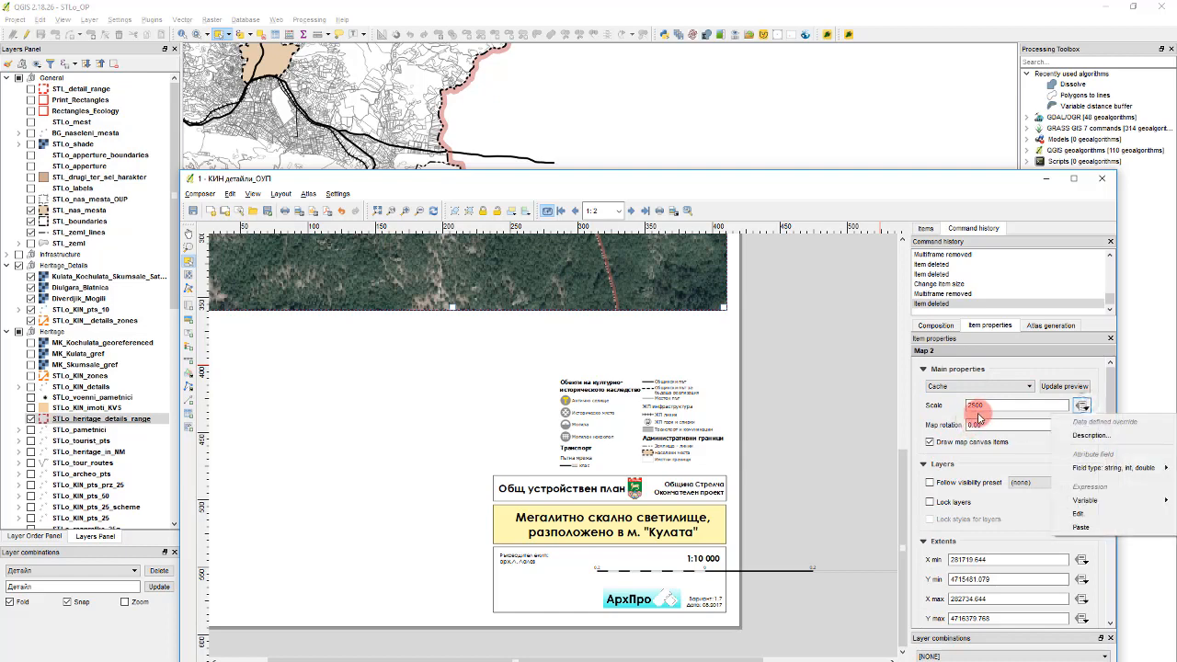
{"action": "left_click", "coordinate": [974, 404]}
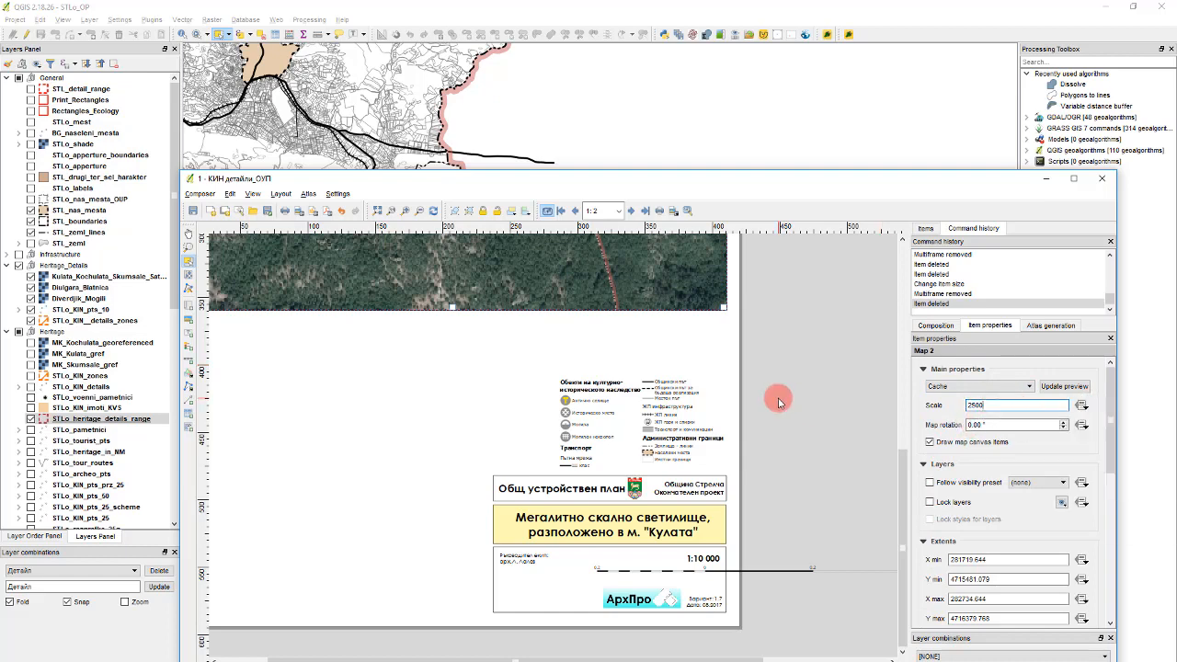
Move the map slightly down to leave a small margin at the upper edge of the page
{"action": "key", "text": "ctrl+0"}
{"action": "left_click", "coordinate": [1051, 326]}
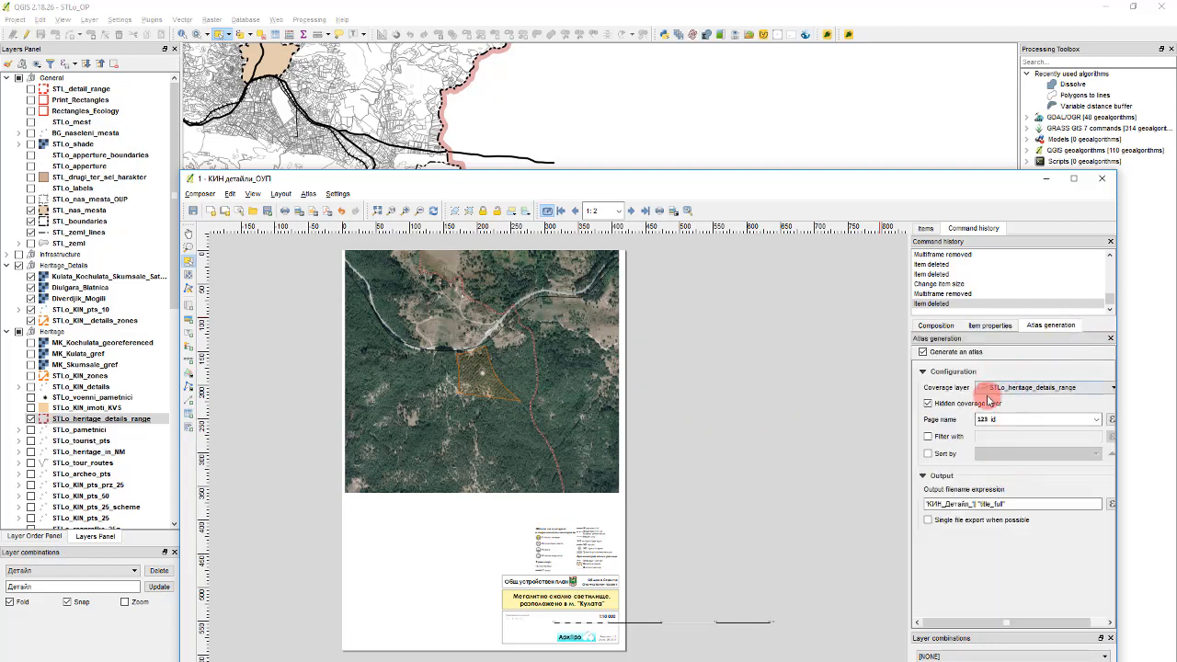
{"action": "left_click", "coordinate": [935, 325]}
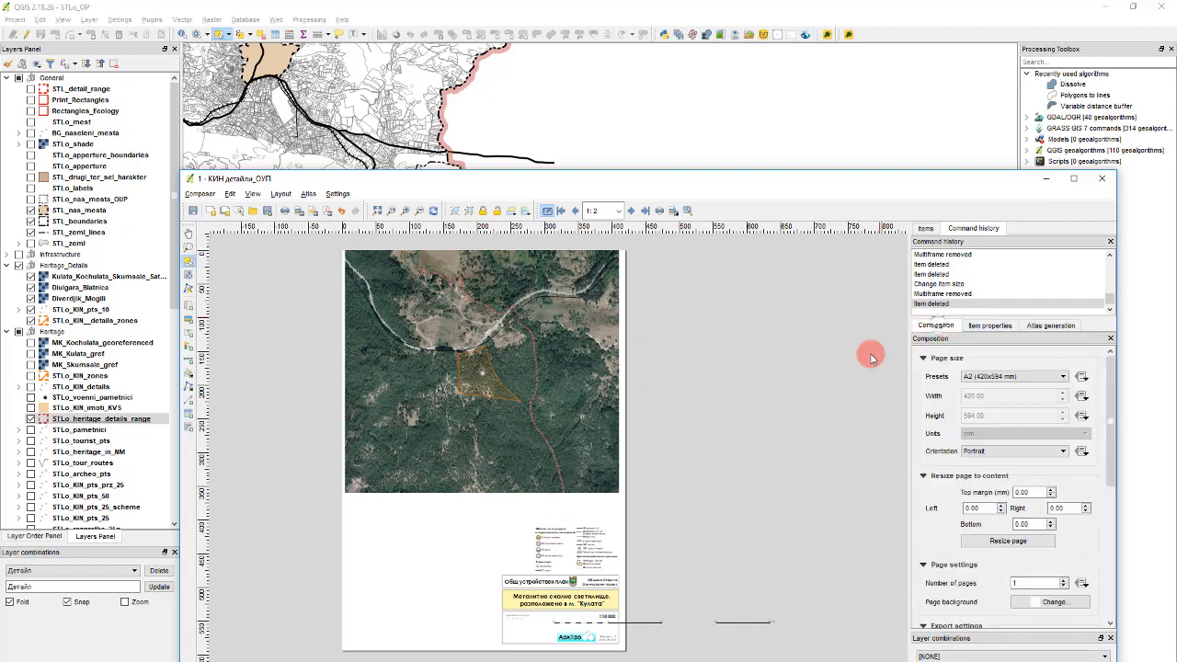
{"action": "left_click", "coordinate": [580, 418]}
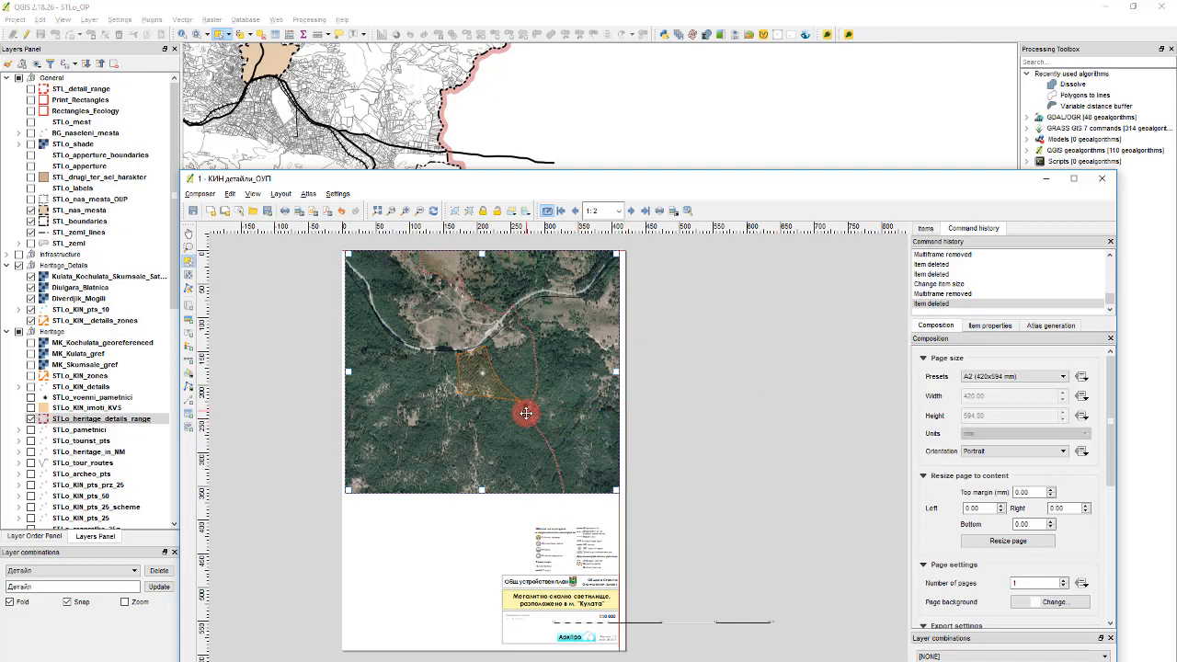
{"action": "left_click_drag", "start_coordinate": [526, 414], "coordinate": [526, 419]}
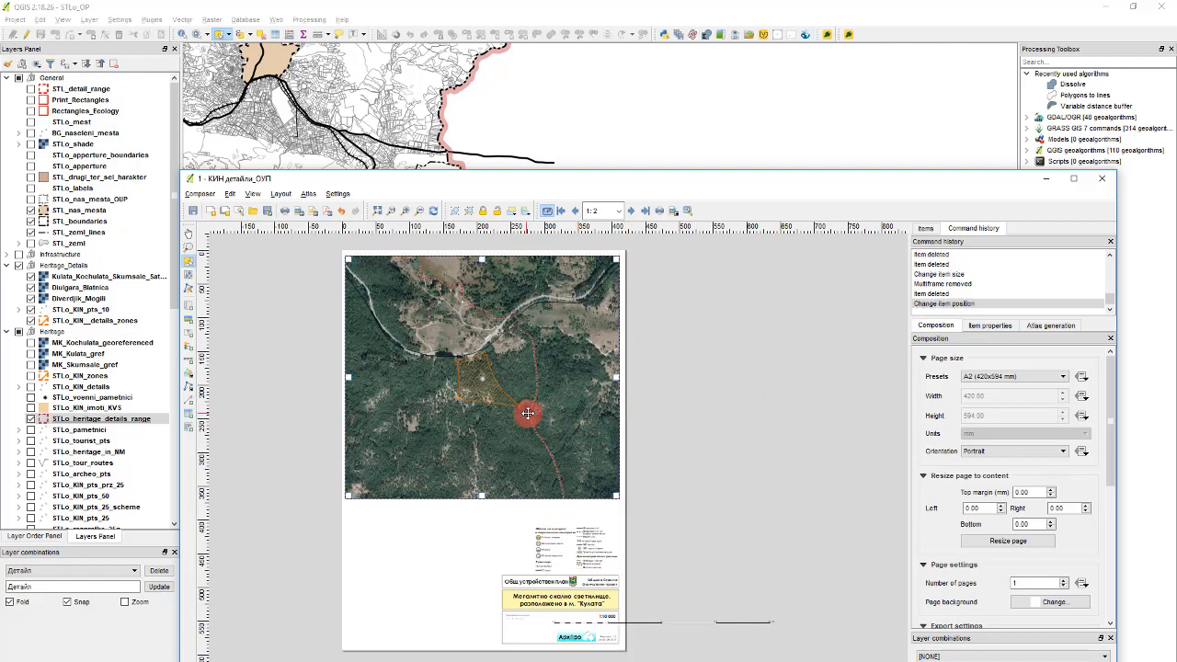
Preview the atlas features one by one from the second to the fifth, checking each page's map, scale and title
{"action": "left_click", "coordinate": [632, 213]}
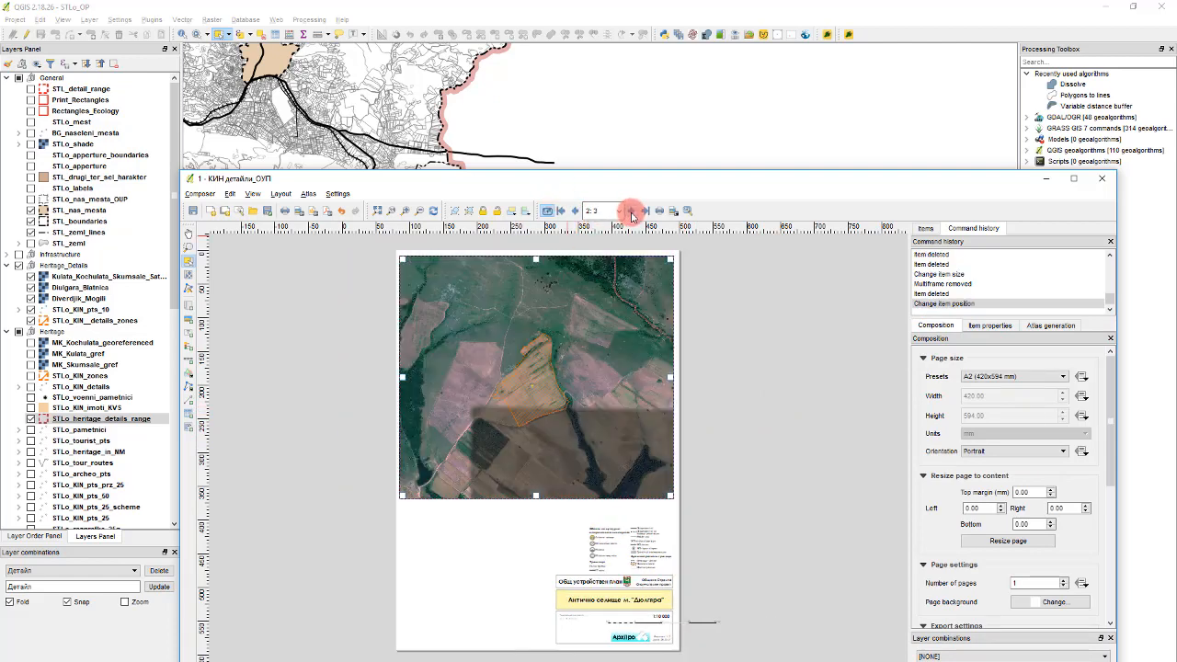
{"action": "left_click", "coordinate": [993, 325]}
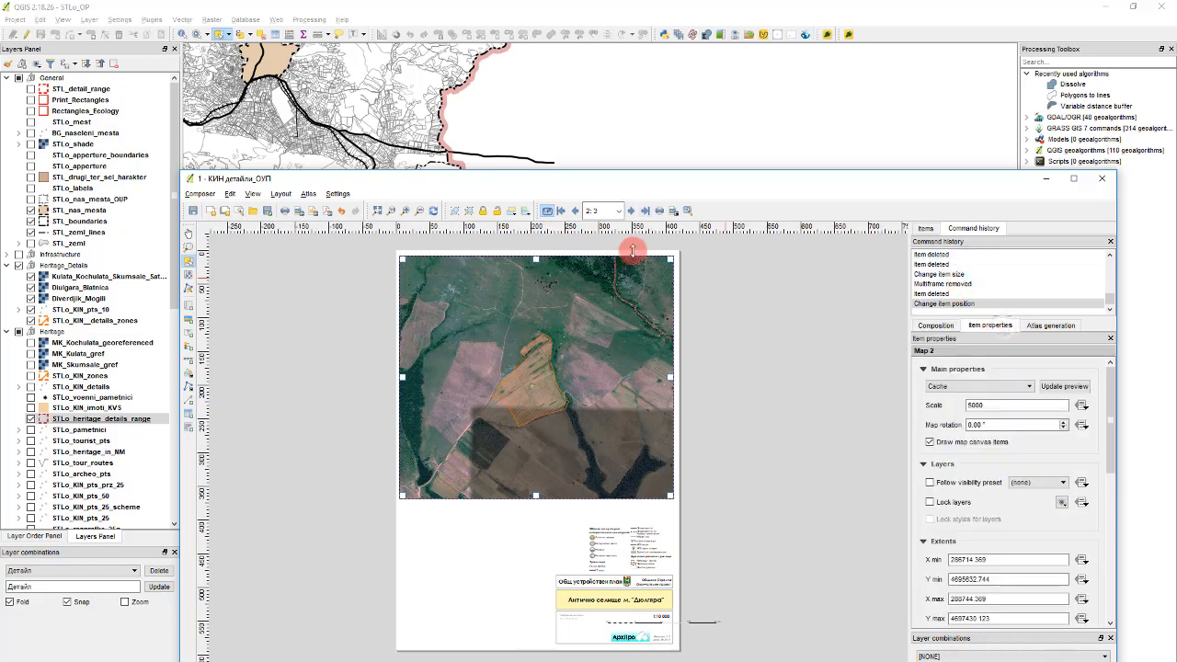
{"action": "left_click", "coordinate": [630, 212]}
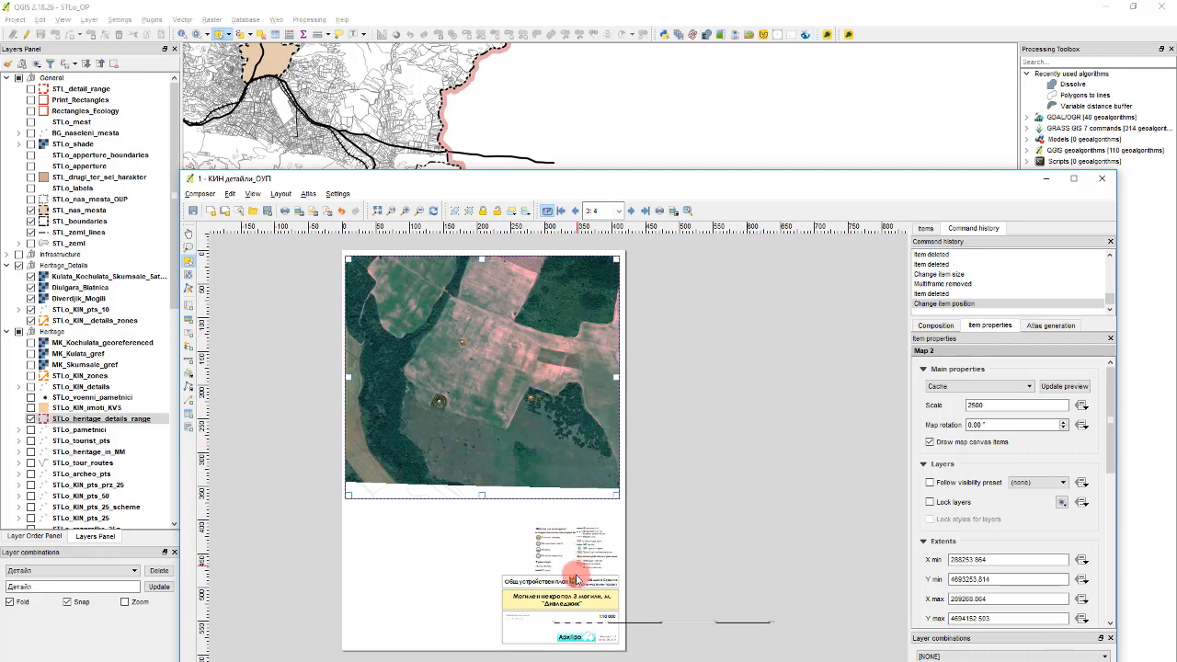
{"action": "scroll", "coordinate": [570, 589], "scroll_direction": "up", "scroll_amount": 2}
{"action": "scroll", "coordinate": [604, 587], "scroll_direction": "down", "scroll_amount": 1}
{"action": "scroll", "coordinate": [575, 586], "scroll_direction": "down", "scroll_amount": 1}
{"action": "left_click", "coordinate": [637, 211]}
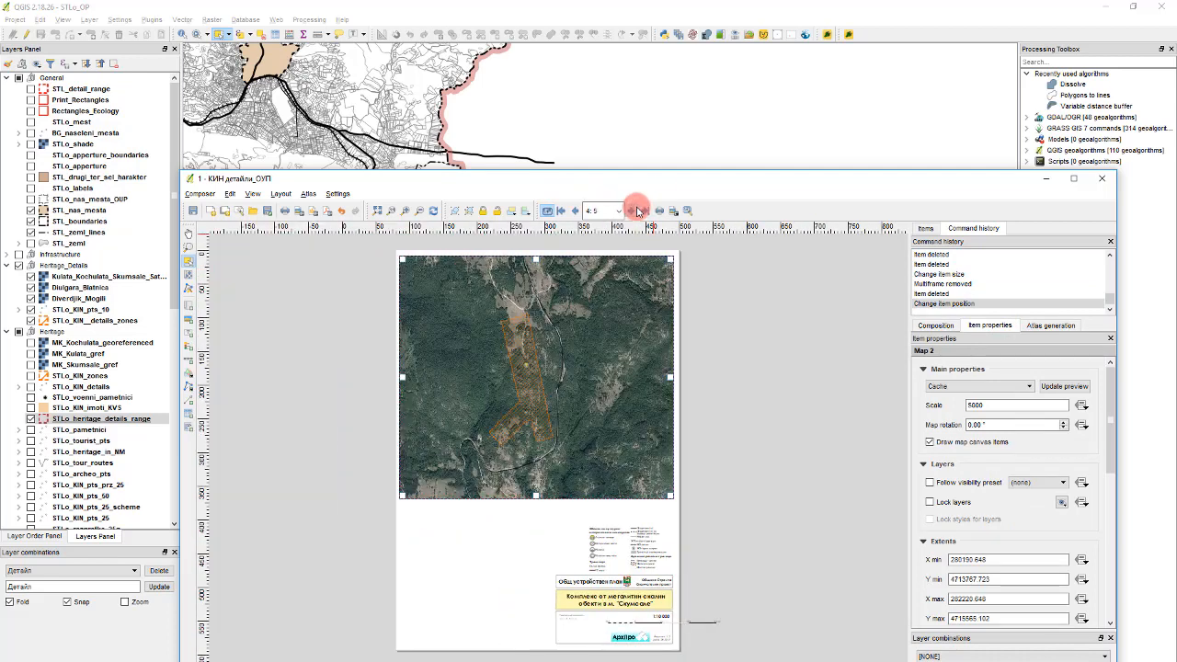
{"action": "left_click", "coordinate": [638, 211]}
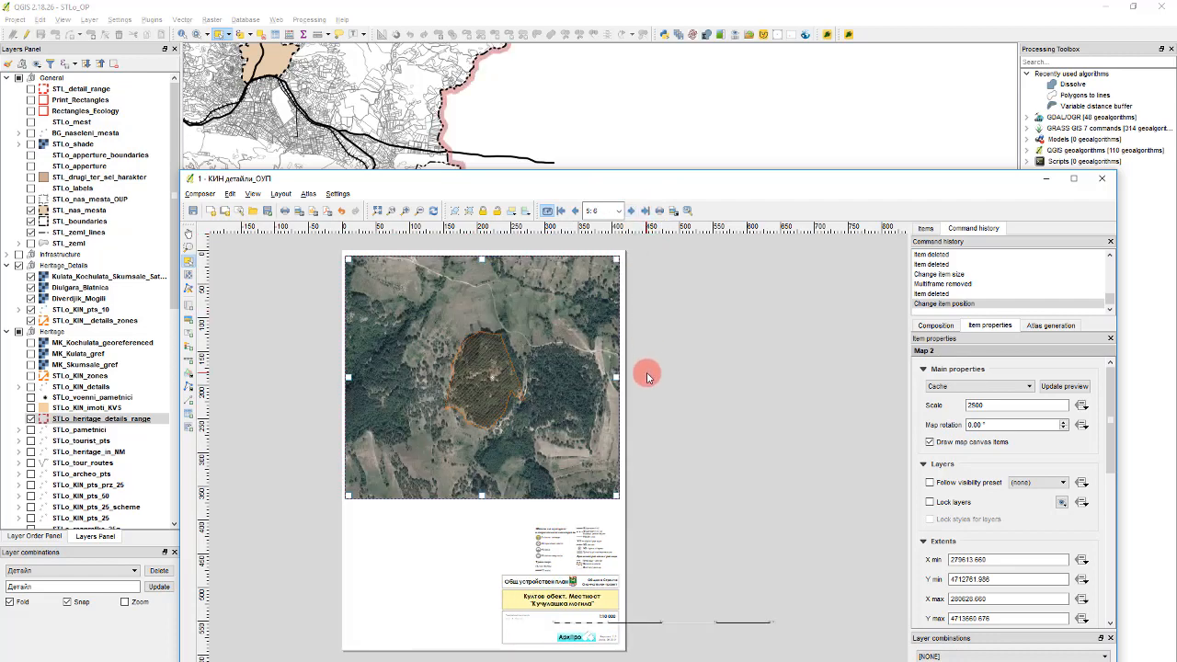
{"action": "left_click", "coordinate": [669, 398]}
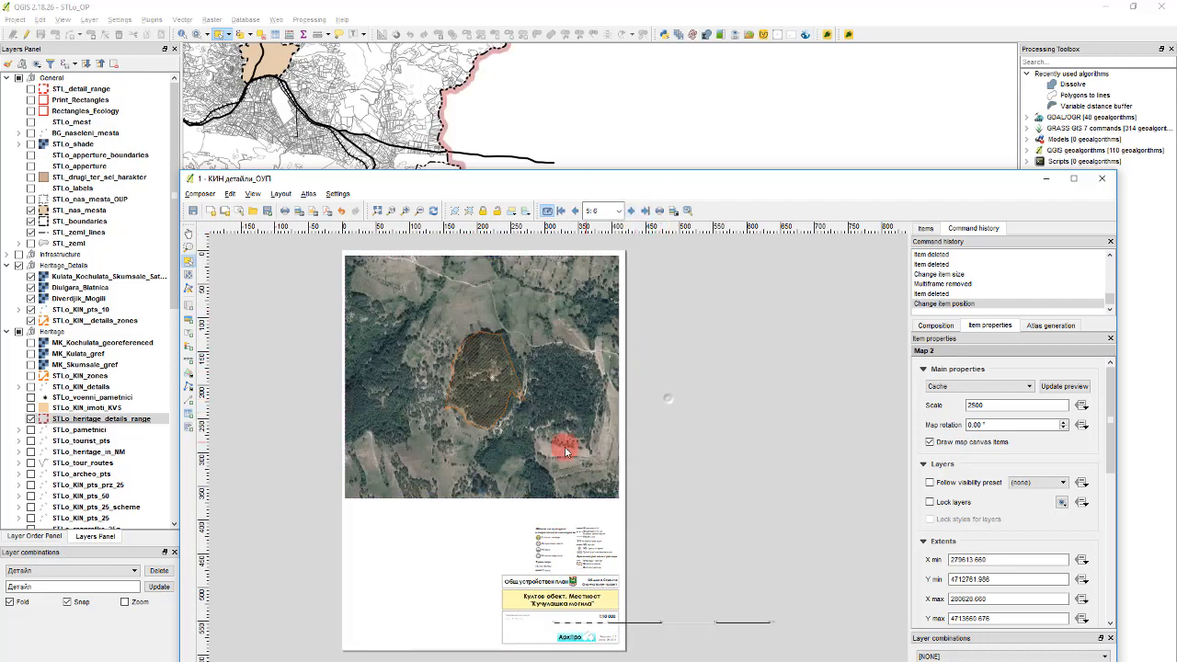
Set the aerial map item's width to 410 mm in its position and size properties
{"action": "left_click", "coordinate": [553, 451]}
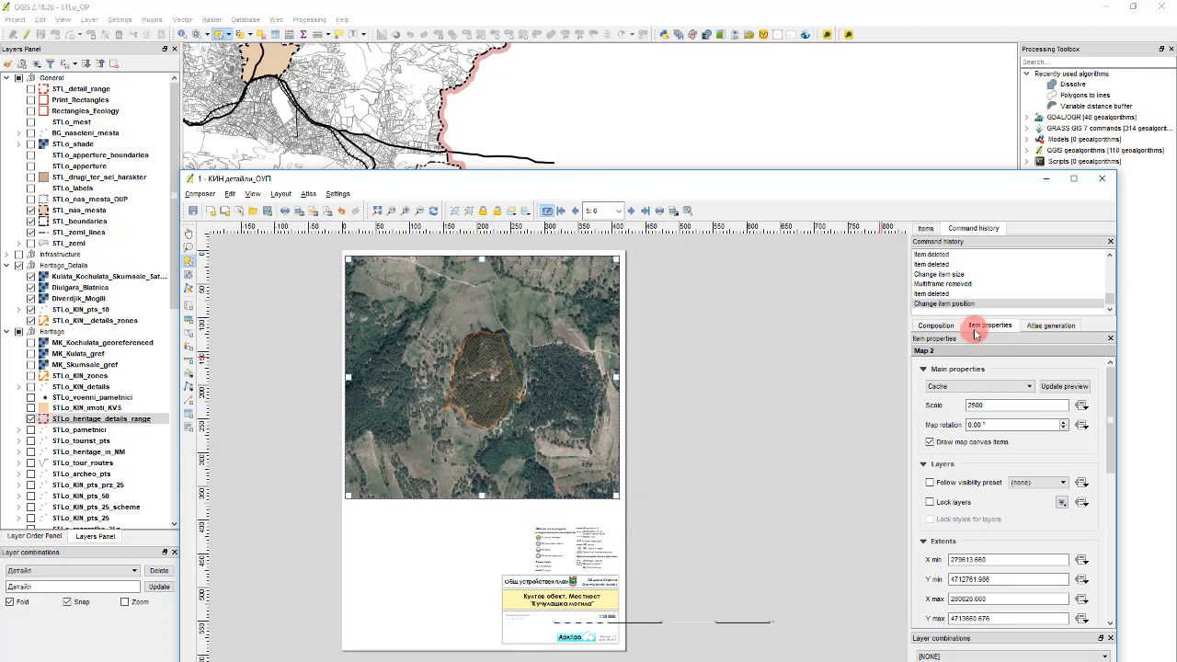
{"action": "left_click", "coordinate": [936, 325]}
{"action": "scroll", "coordinate": [956, 515], "scroll_direction": "down", "scroll_amount": 3}
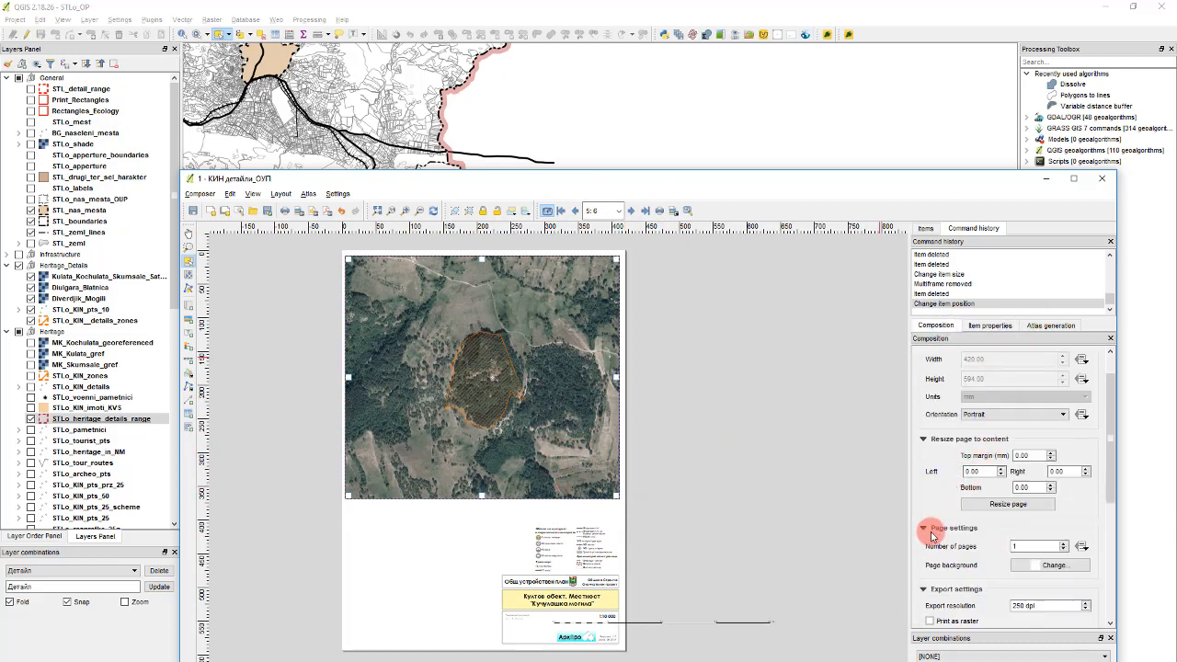
{"action": "scroll", "coordinate": [945, 513], "scroll_direction": "down", "scroll_amount": 2}
{"action": "left_click", "coordinate": [990, 325]}
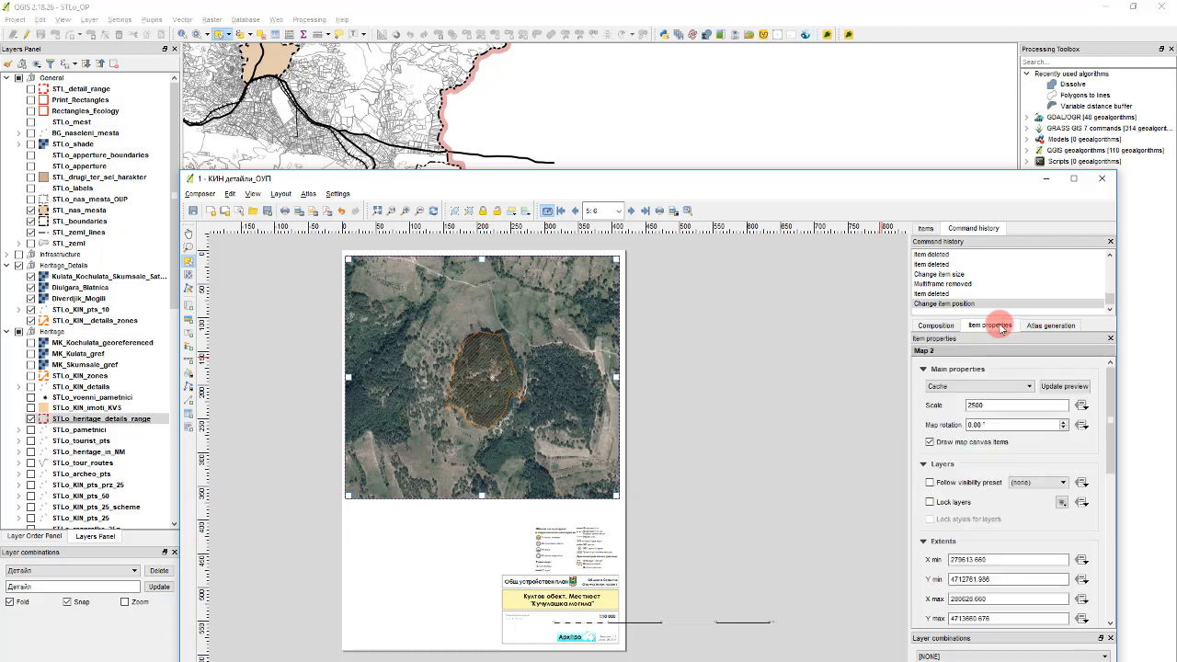
{"action": "scroll", "coordinate": [926, 549], "scroll_direction": "down", "scroll_amount": 1}
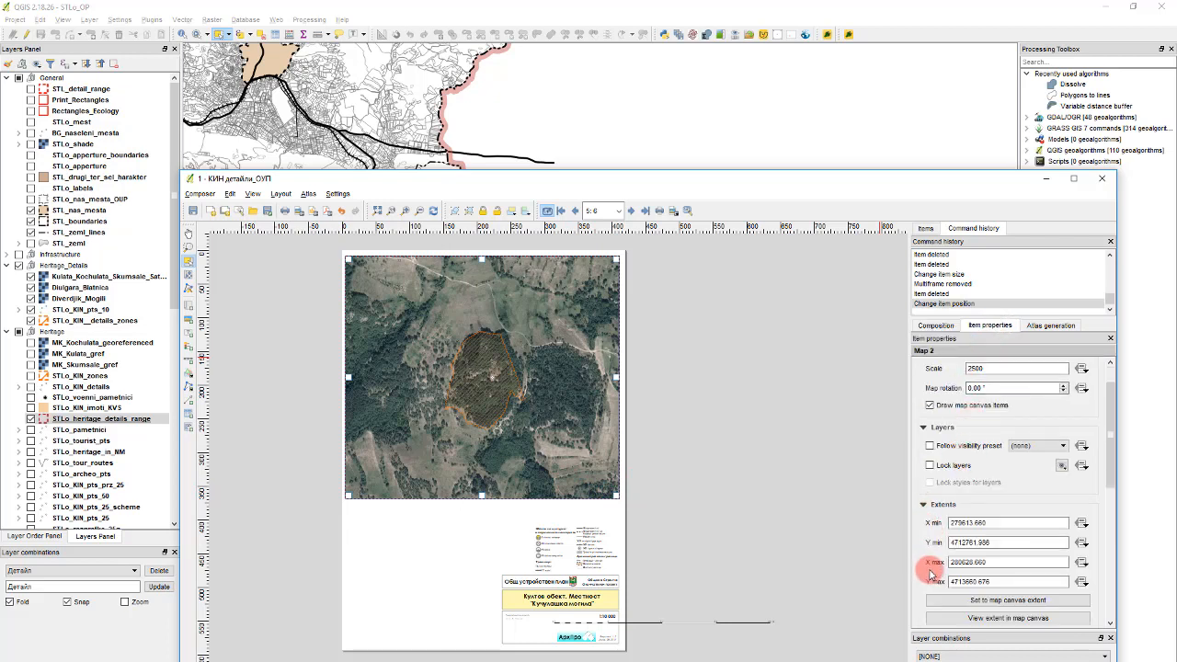
{"action": "scroll", "coordinate": [933, 554], "scroll_direction": "down", "scroll_amount": 1}
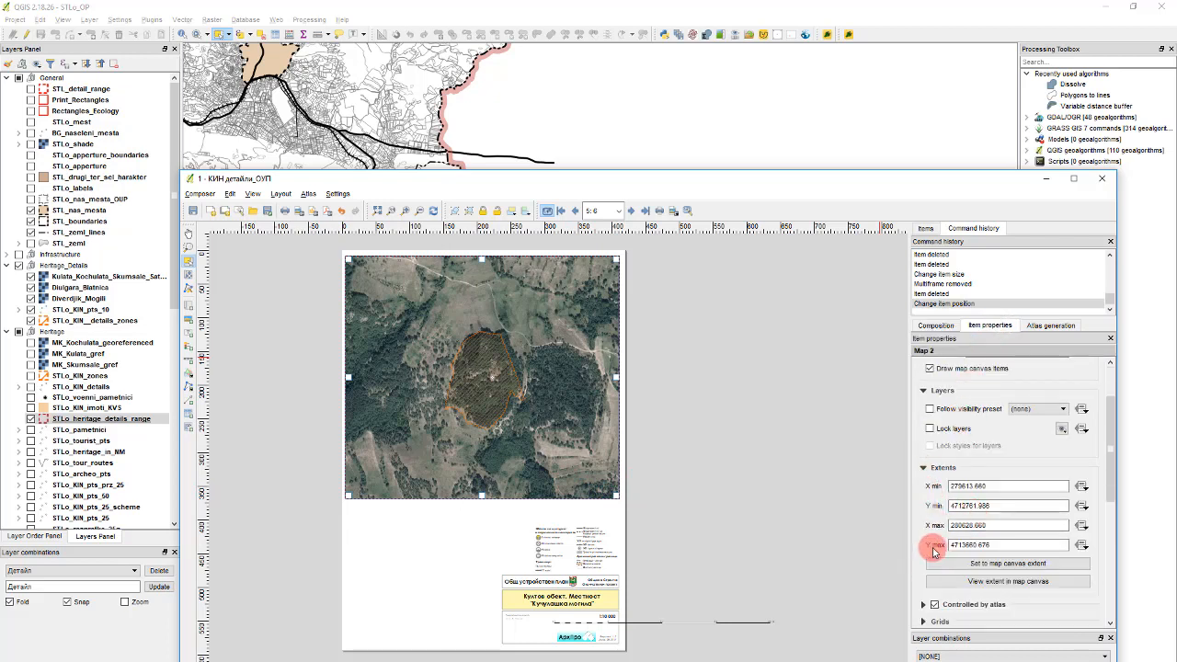
{"action": "scroll", "coordinate": [931, 554], "scroll_direction": "down", "scroll_amount": 2}
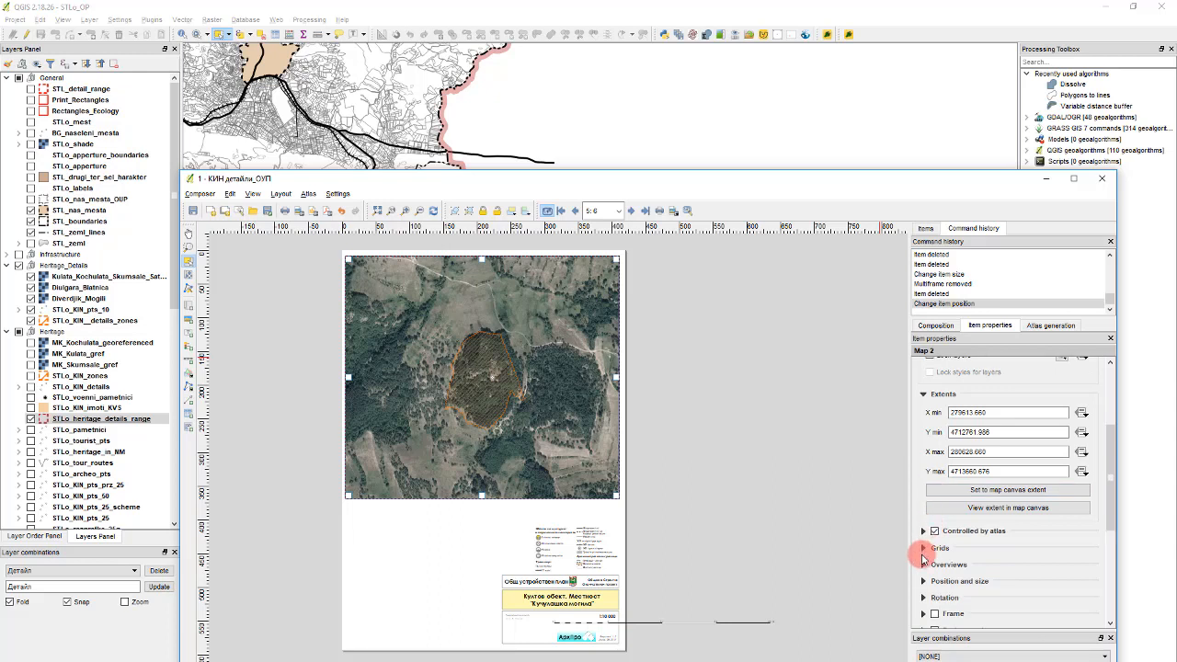
{"action": "scroll", "coordinate": [924, 559], "scroll_direction": "down", "scroll_amount": 1}
{"action": "left_click", "coordinate": [924, 544]}
{"action": "scroll", "coordinate": [928, 543], "scroll_direction": "down", "scroll_amount": 1}
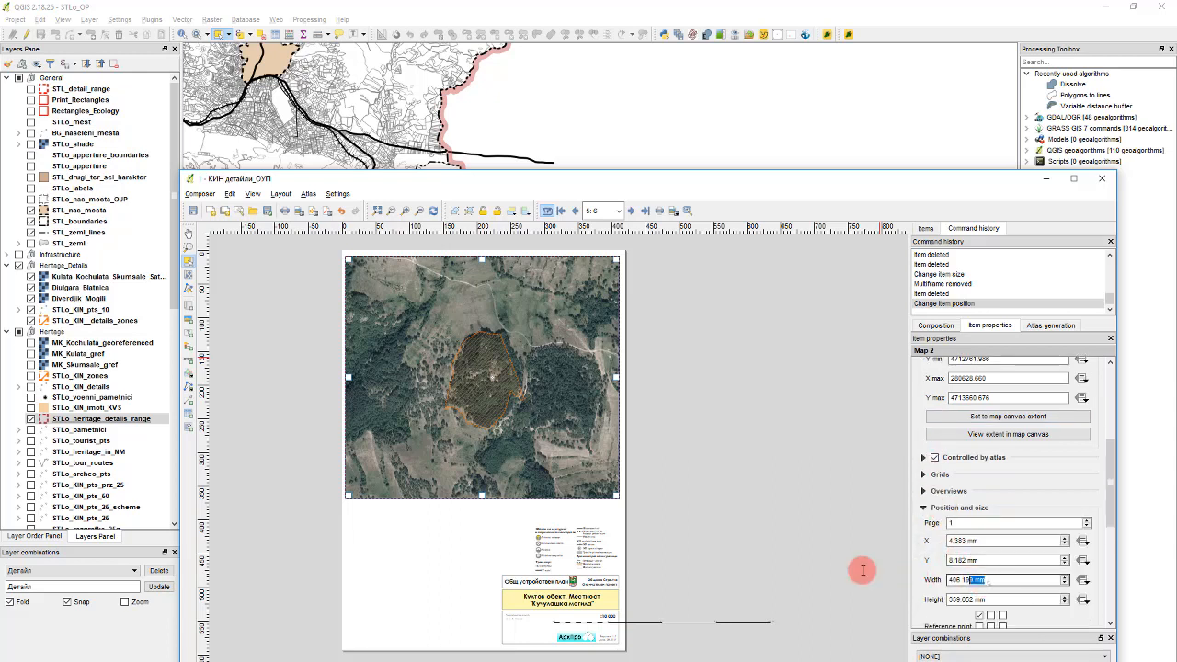
{"action": "double_click", "coordinate": [961, 579]}
{"action": "type", "text": "410"}
{"action": "key", "text": "Tab"}
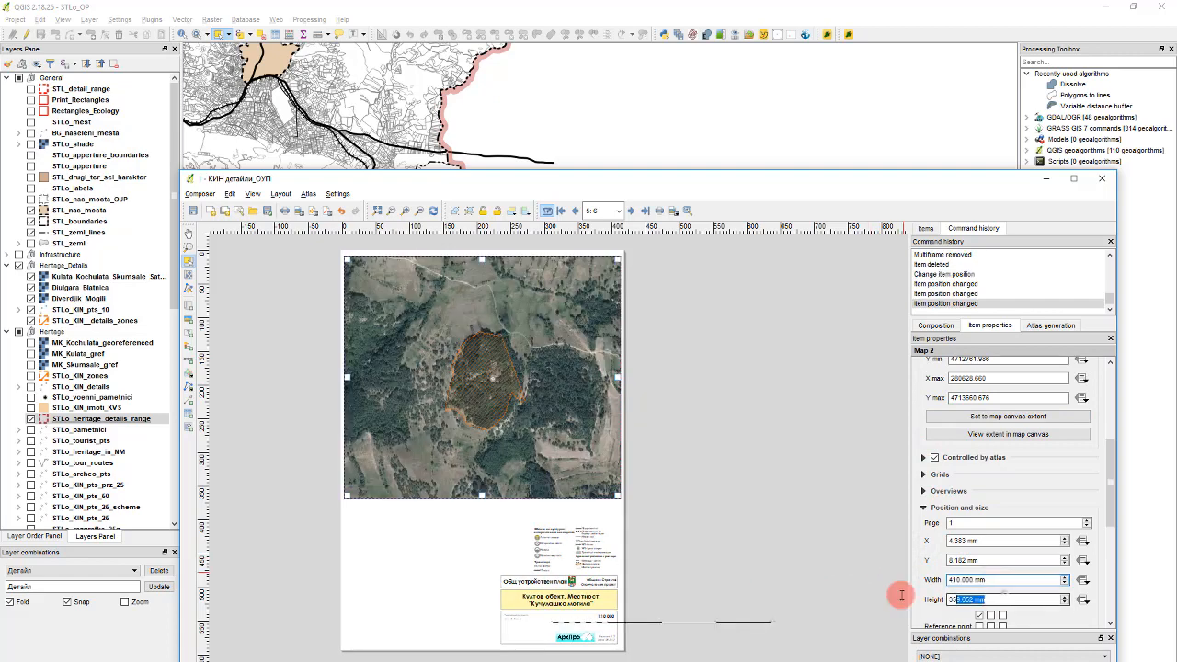
Select the map item's entire width value for editing
{"action": "left_click_drag", "start_coordinate": [1004, 580], "coordinate": [933, 579]}
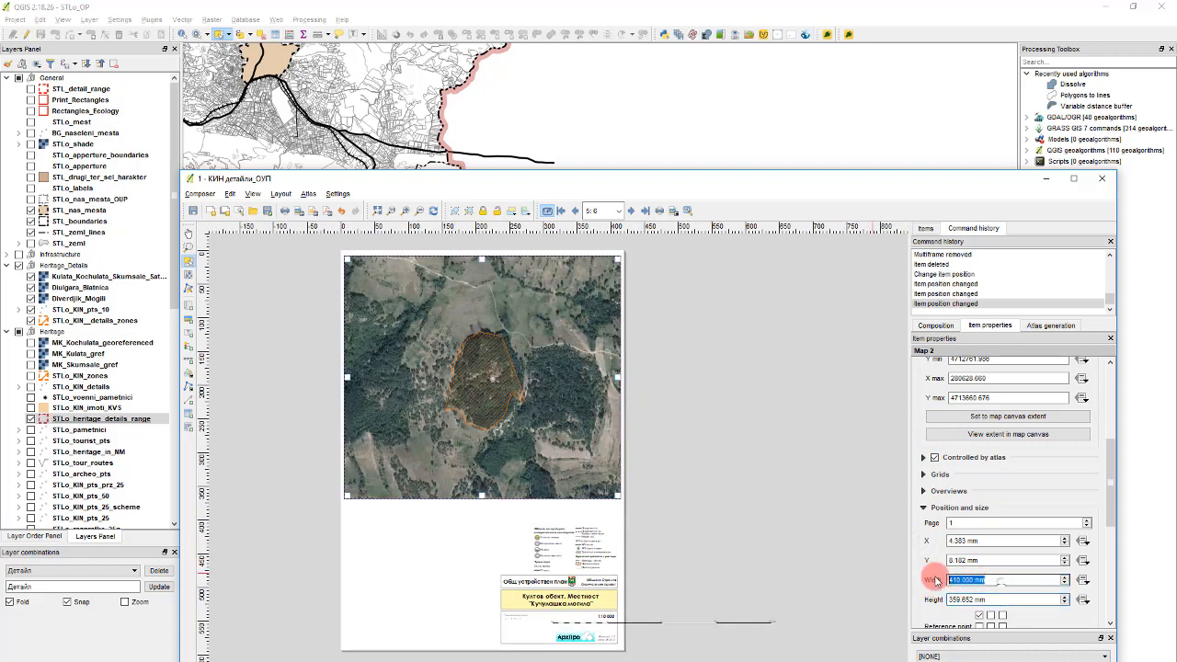
Set the atlas map item's width and height to 400 mm, refresh the layout and check it on the previous atlas page
{"action": "type", "text": "400"}
{"action": "left_click_drag", "start_coordinate": [1012, 599], "coordinate": [966, 600]}
{"action": "type", "text": "400"}
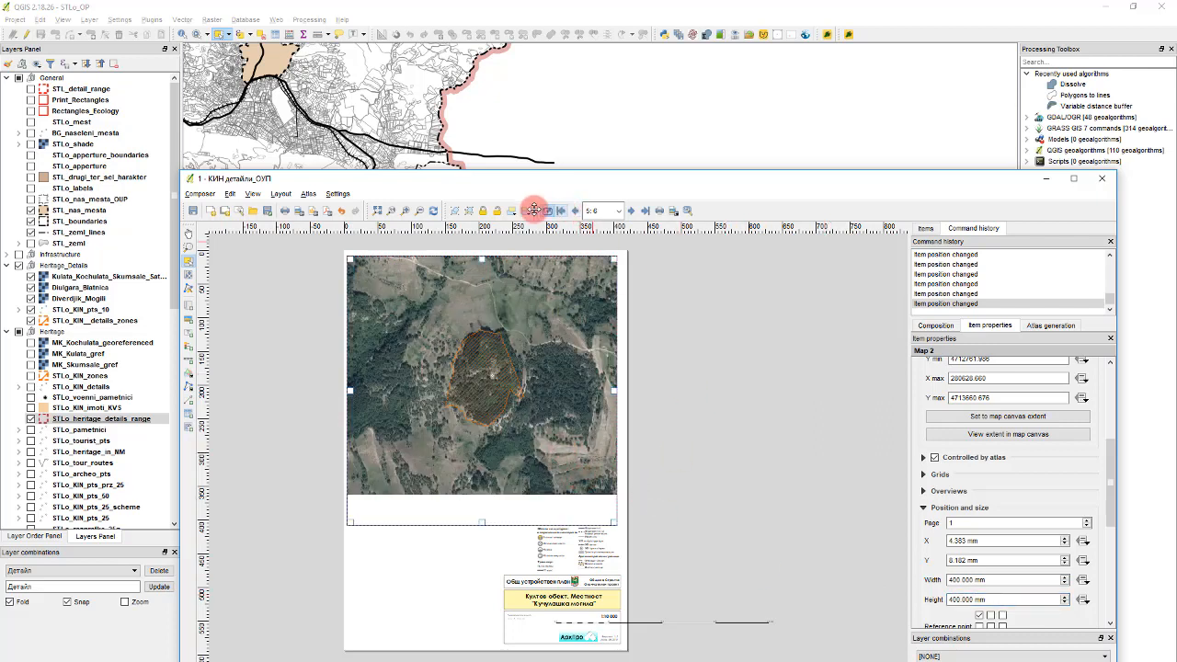
{"action": "left_click", "coordinate": [432, 210]}
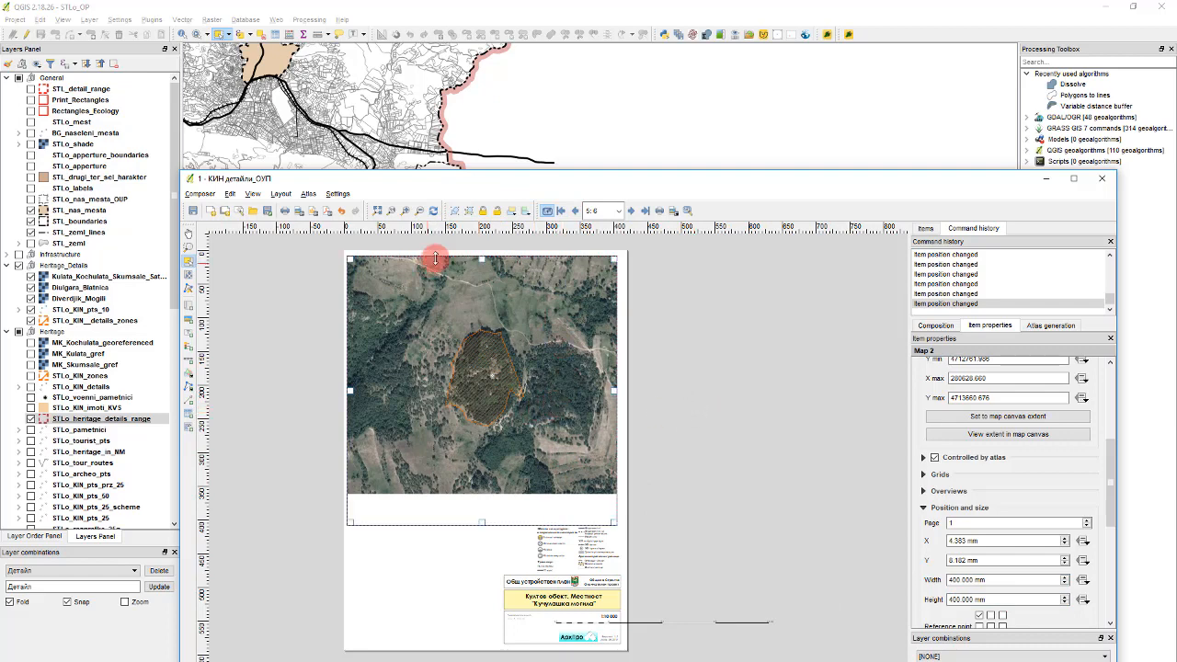
{"action": "left_click", "coordinate": [636, 210]}
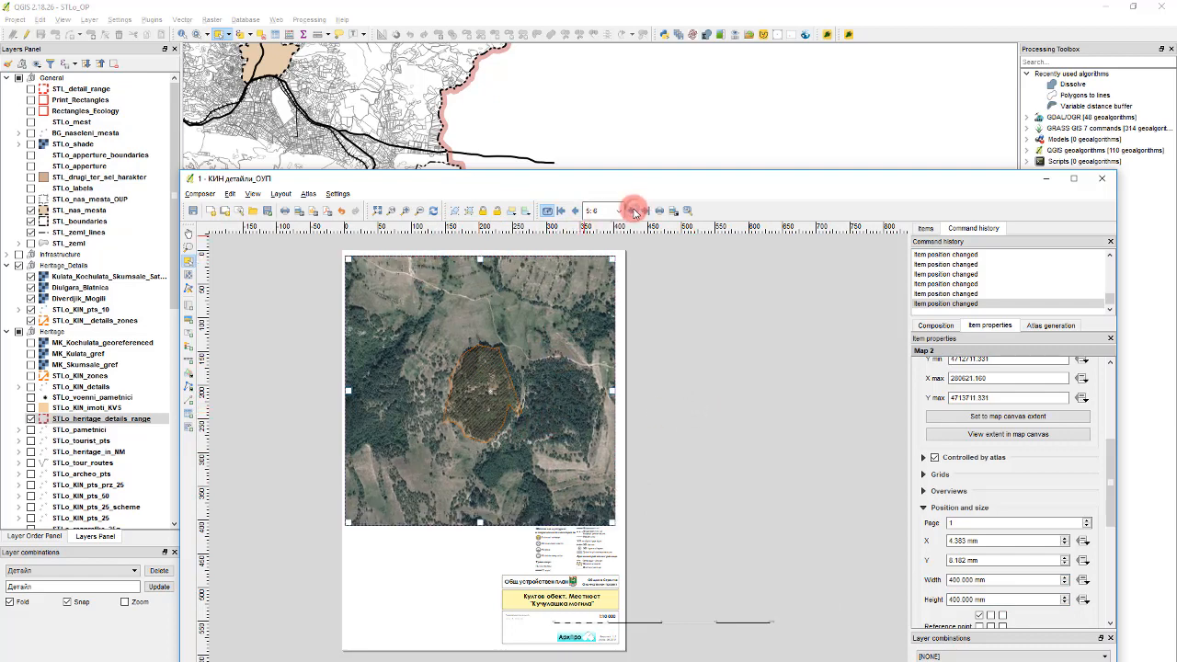
{"action": "left_click", "coordinate": [577, 211]}
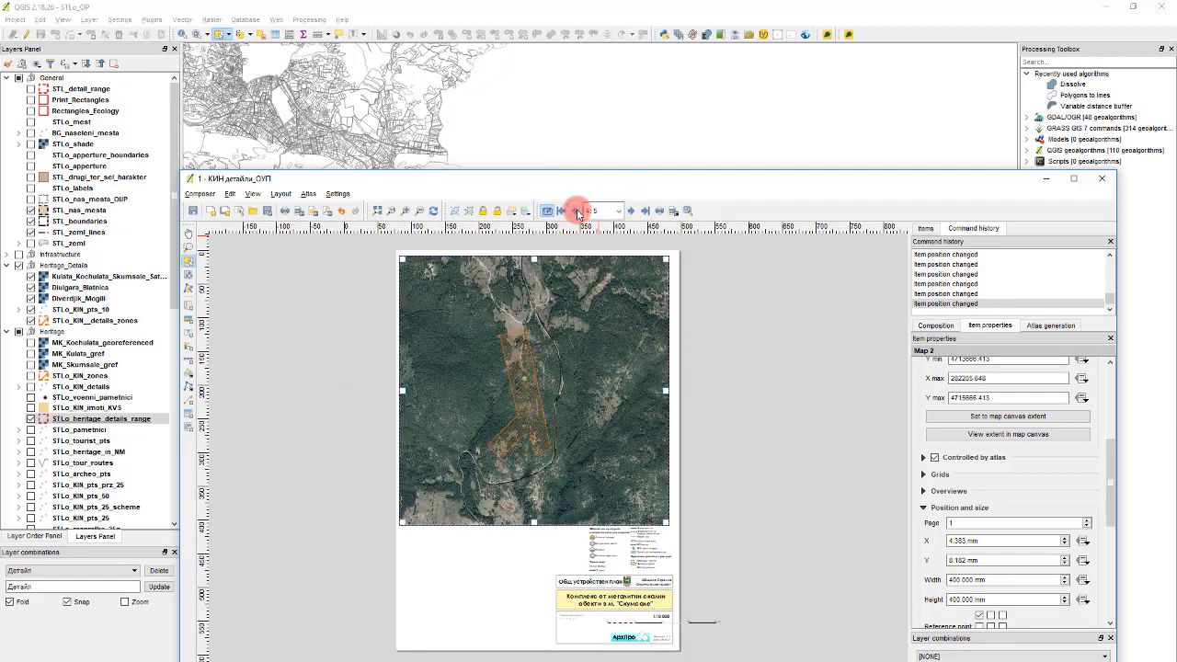
{"action": "left_click", "coordinate": [632, 215]}
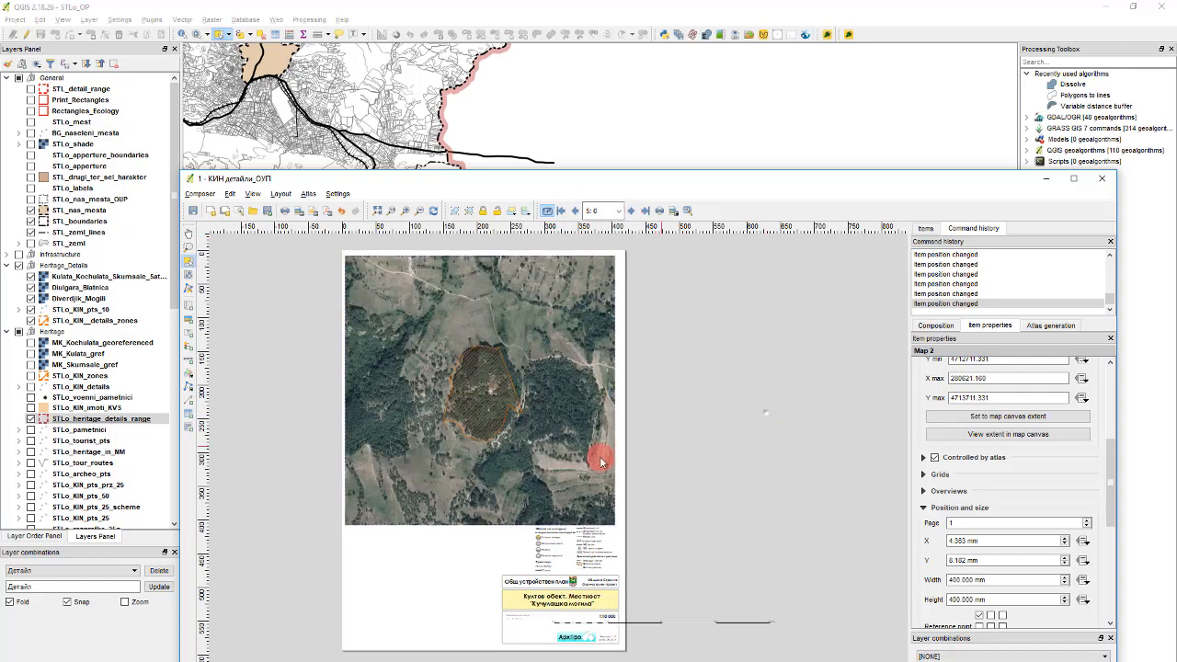
Move the legend from above the title block into the blank area beside it, near the page's lower-left corner
{"action": "left_click_drag", "start_coordinate": [583, 550], "coordinate": [400, 616]}
{"action": "scroll", "coordinate": [481, 598], "scroll_direction": "up", "scroll_amount": 2}
{"action": "scroll", "coordinate": [515, 607], "scroll_direction": "down", "scroll_amount": 1}
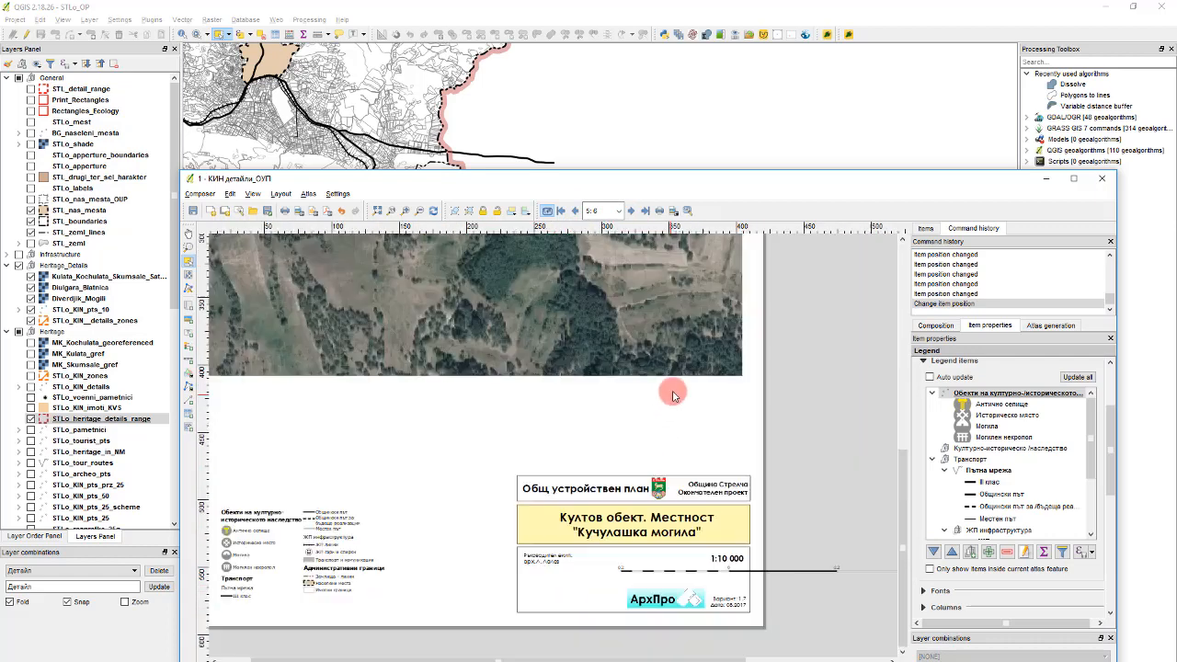
Set the scale bar's fixed segment width to 50 units and place it just left of the title block's lower edge
{"action": "left_click", "coordinate": [777, 571]}
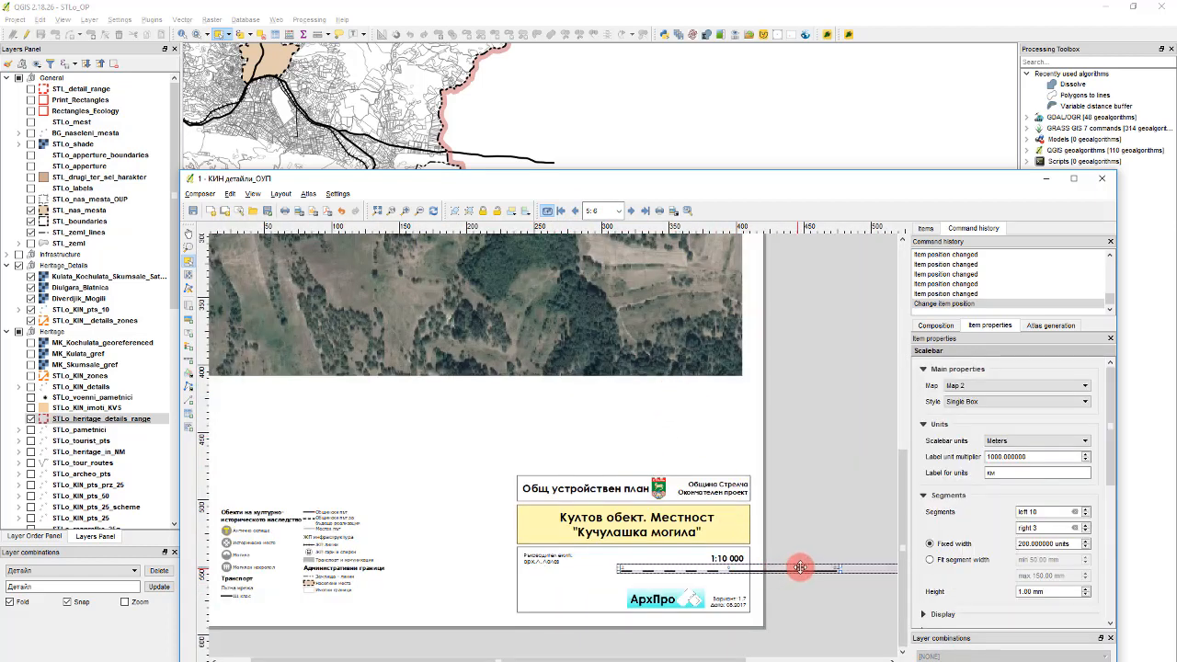
{"action": "left_click_drag", "start_coordinate": [803, 571], "coordinate": [432, 608]}
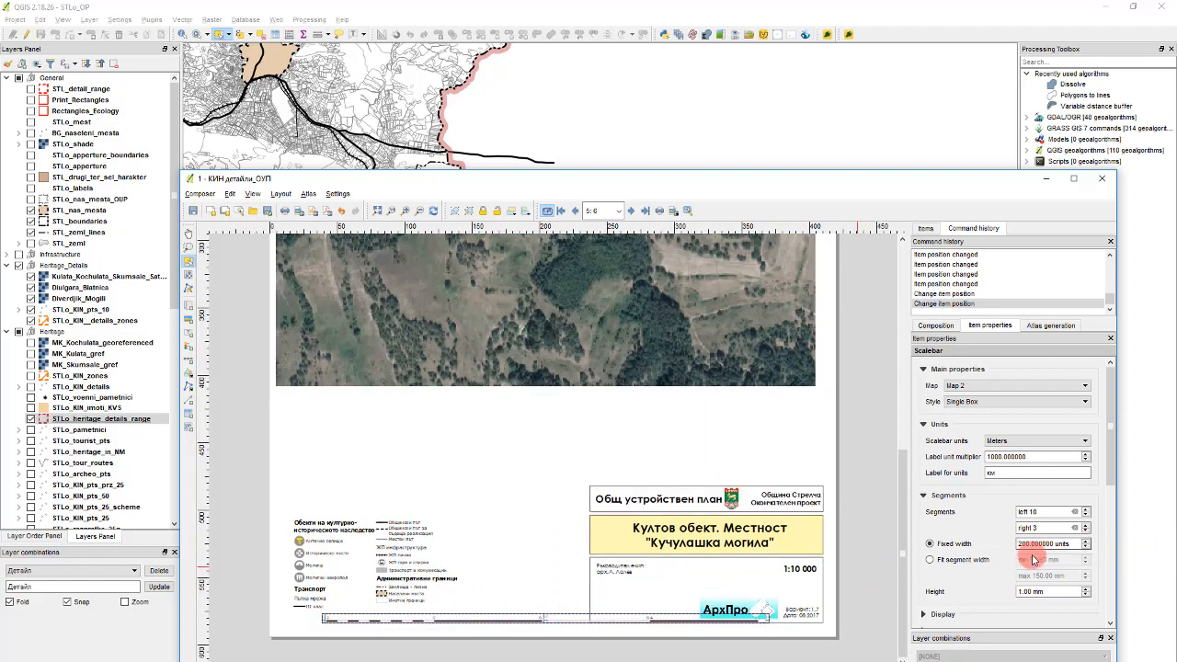
{"action": "double_click", "coordinate": [1024, 544]}
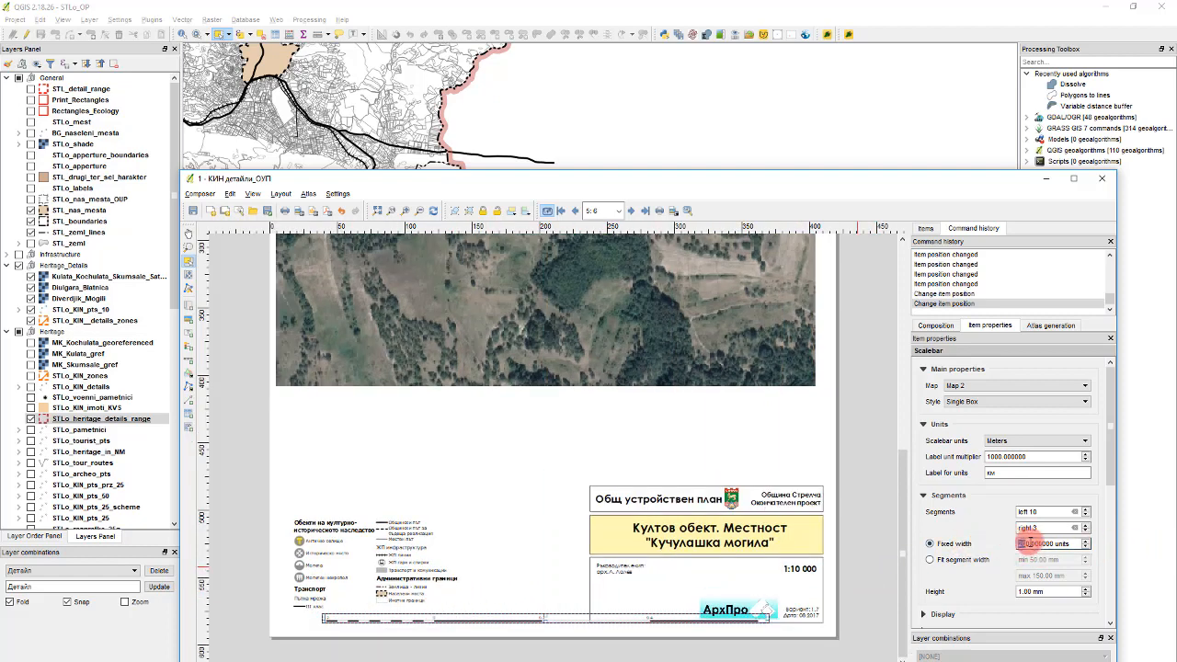
{"action": "type", "text": "50"}
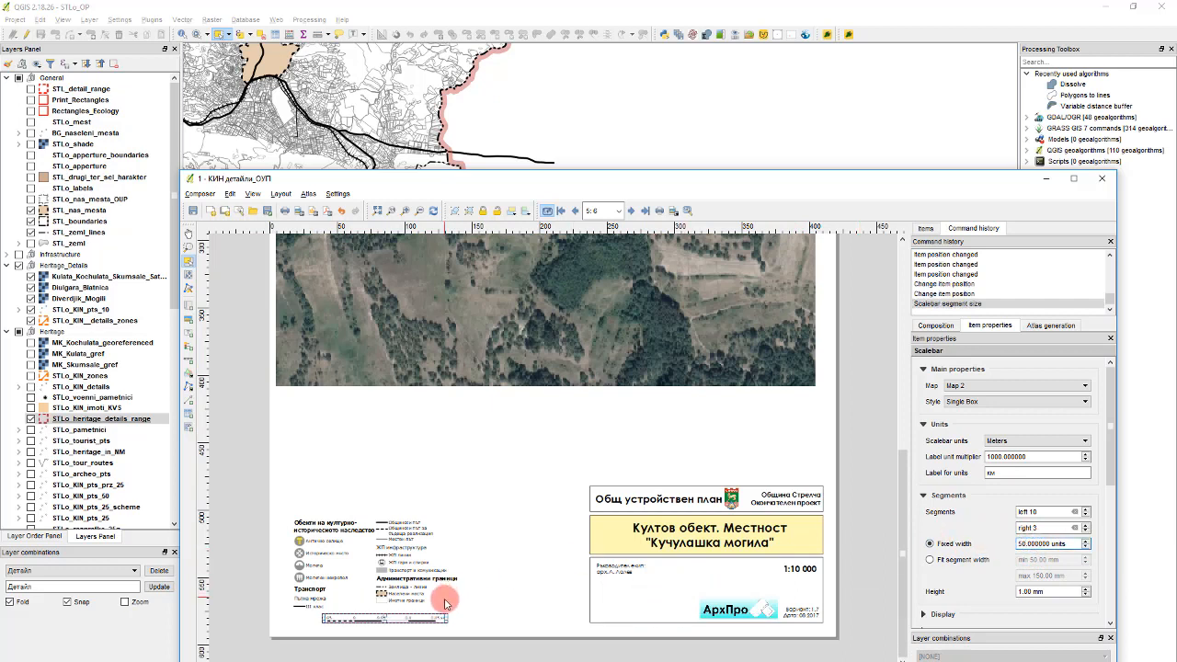
{"action": "left_click_drag", "start_coordinate": [430, 618], "coordinate": [561, 616]}
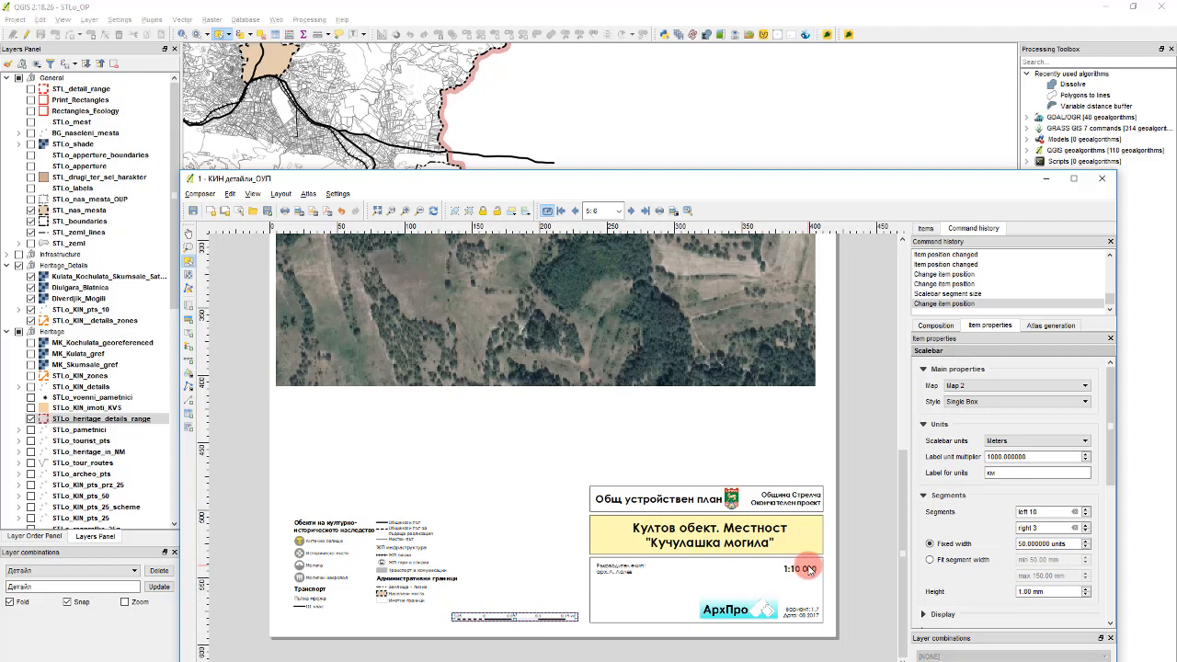
Move the 1:10 000 label directly above the scale bar and shift the legend slightly upward
{"action": "left_click", "coordinate": [810, 569]}
{"action": "left_click_drag", "start_coordinate": [805, 569], "coordinate": [561, 604]}
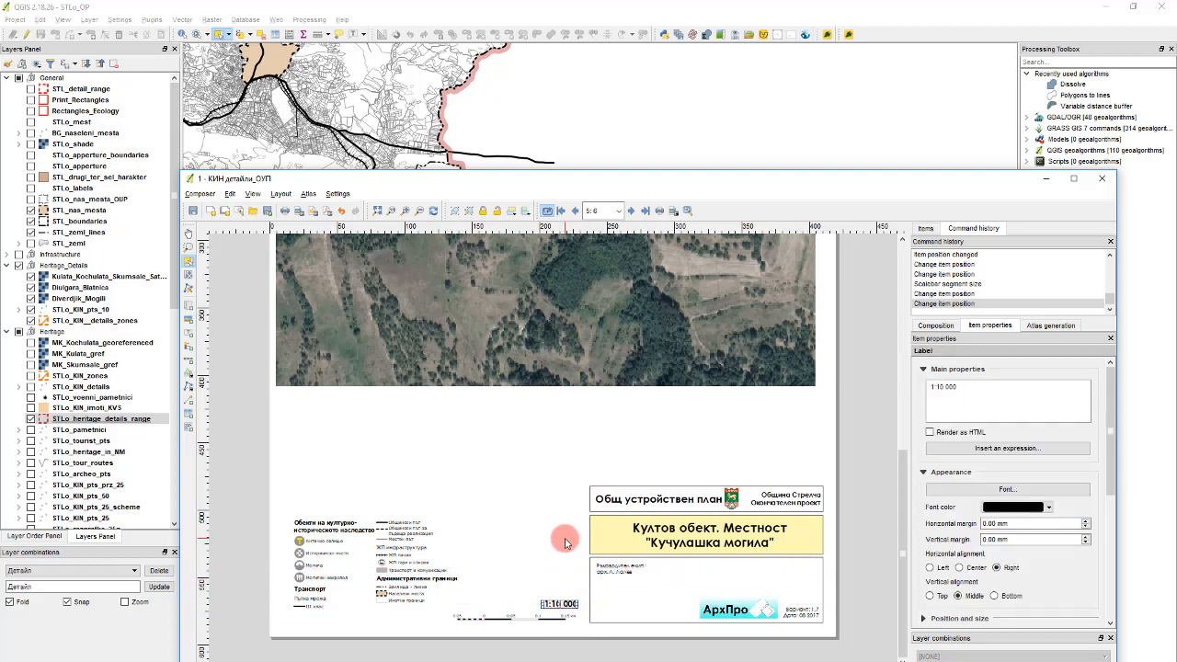
{"action": "left_click", "coordinate": [732, 498]}
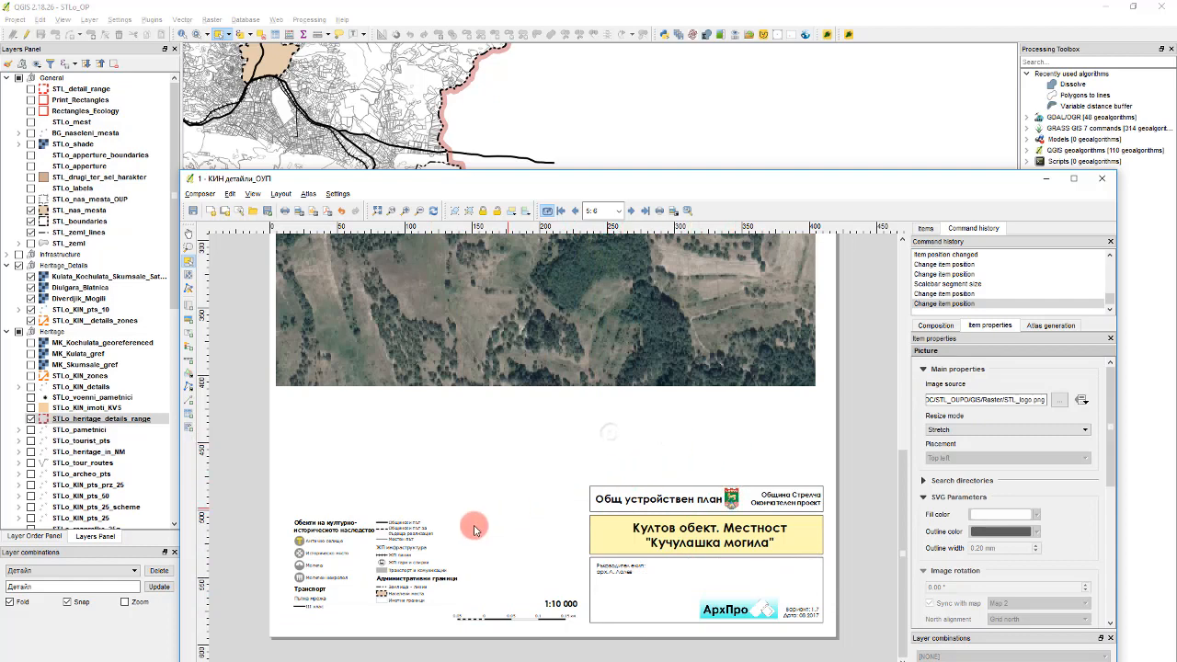
{"action": "left_click", "coordinate": [417, 558]}
{"action": "left_click_drag", "start_coordinate": [417, 558], "coordinate": [417, 534]}
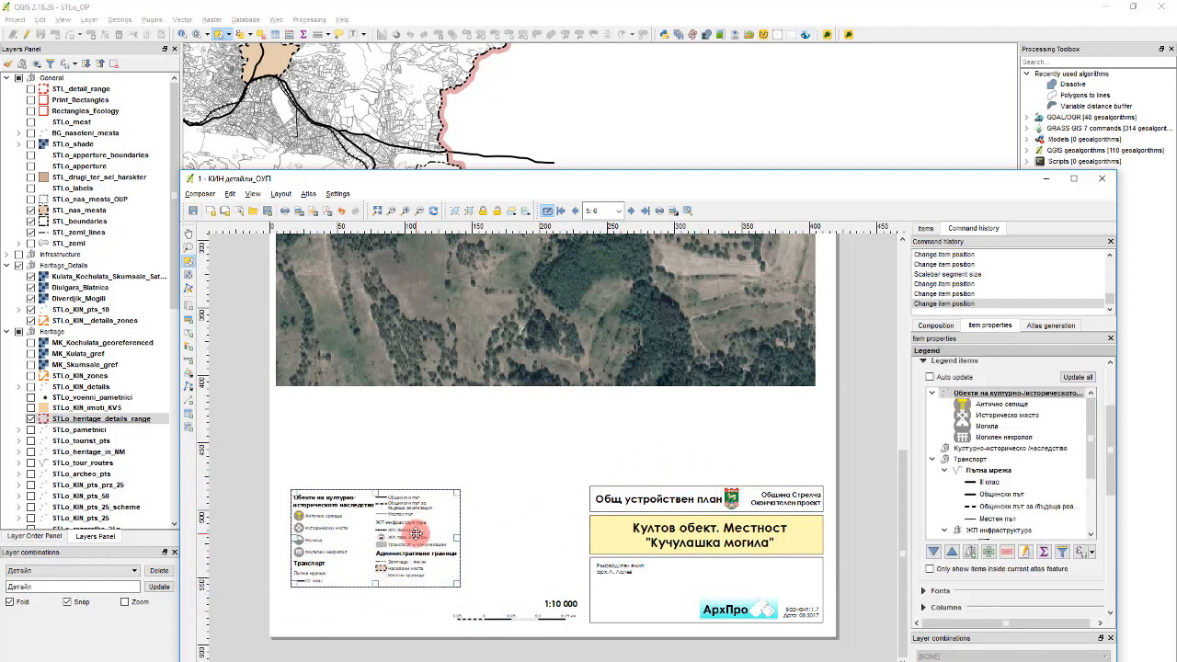
Add the STLo_KIN__details_zones layer to the legend
{"action": "left_click", "coordinate": [989, 482]}
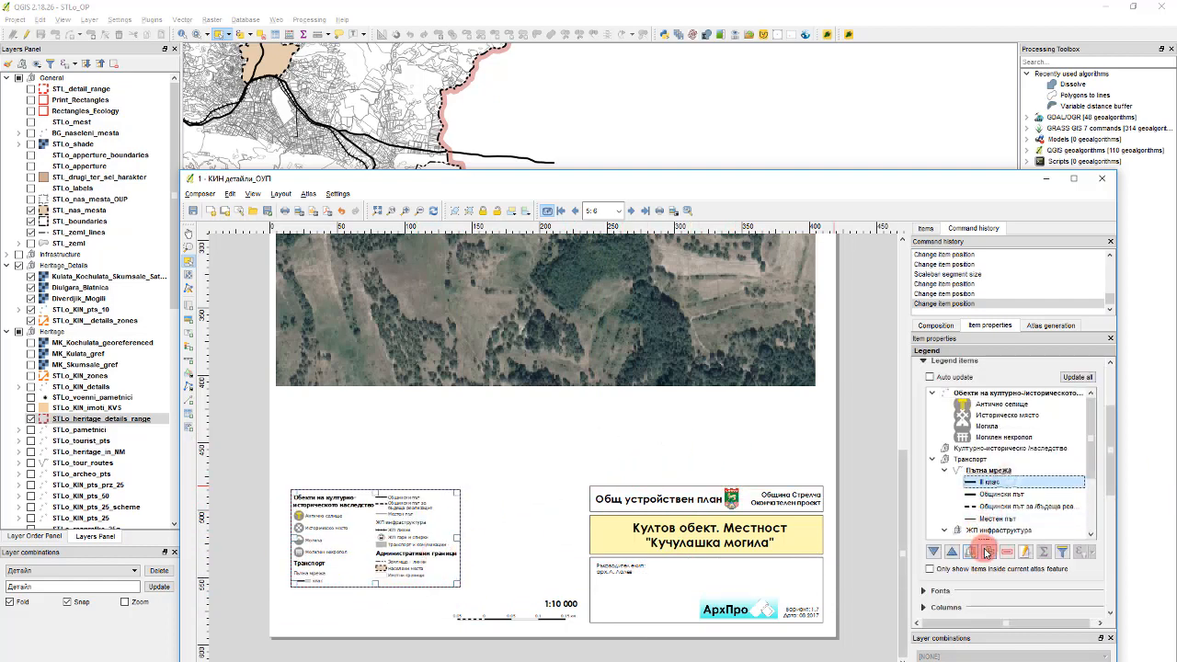
{"action": "left_click", "coordinate": [987, 551]}
{"action": "left_click", "coordinate": [669, 449]}
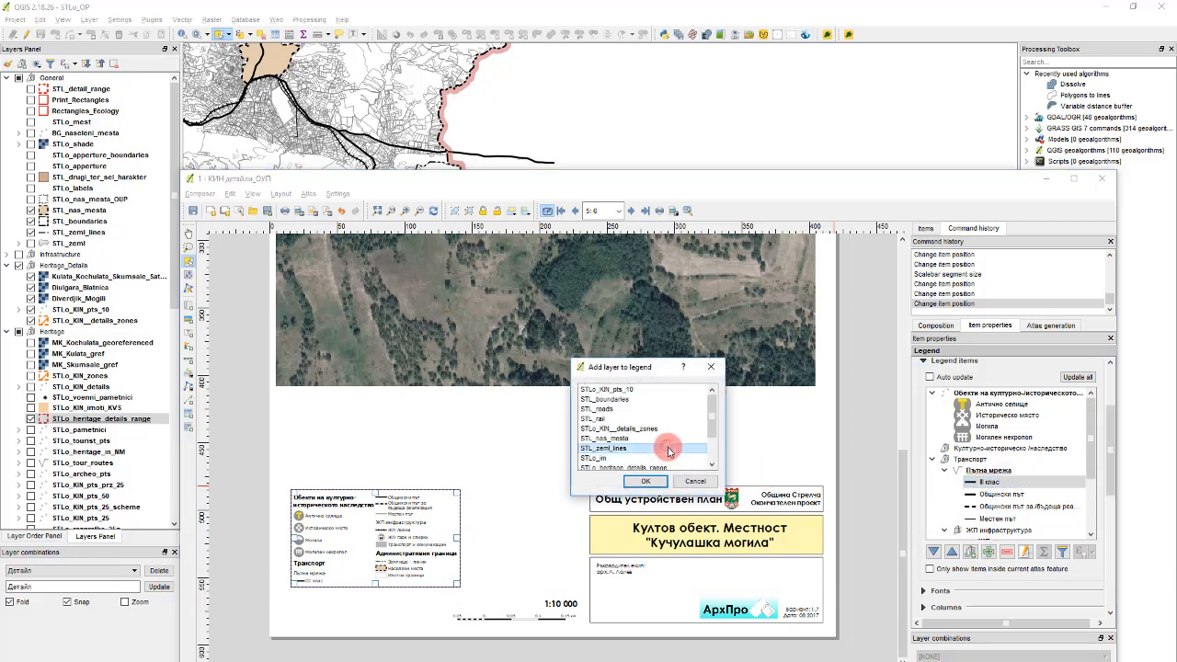
{"action": "left_click", "coordinate": [659, 430]}
{"action": "scroll", "coordinate": [667, 437], "scroll_direction": "down", "scroll_amount": 2}
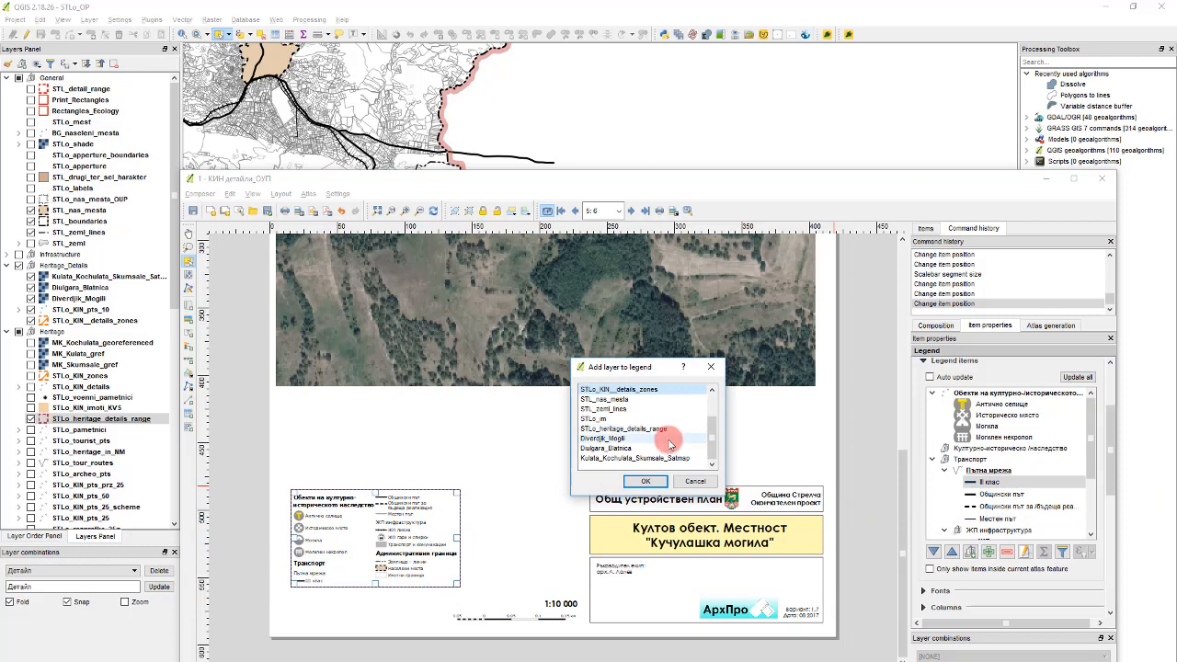
{"action": "scroll", "coordinate": [685, 435], "scroll_direction": "up", "scroll_amount": 2}
{"action": "scroll", "coordinate": [685, 433], "scroll_direction": "down", "scroll_amount": 1}
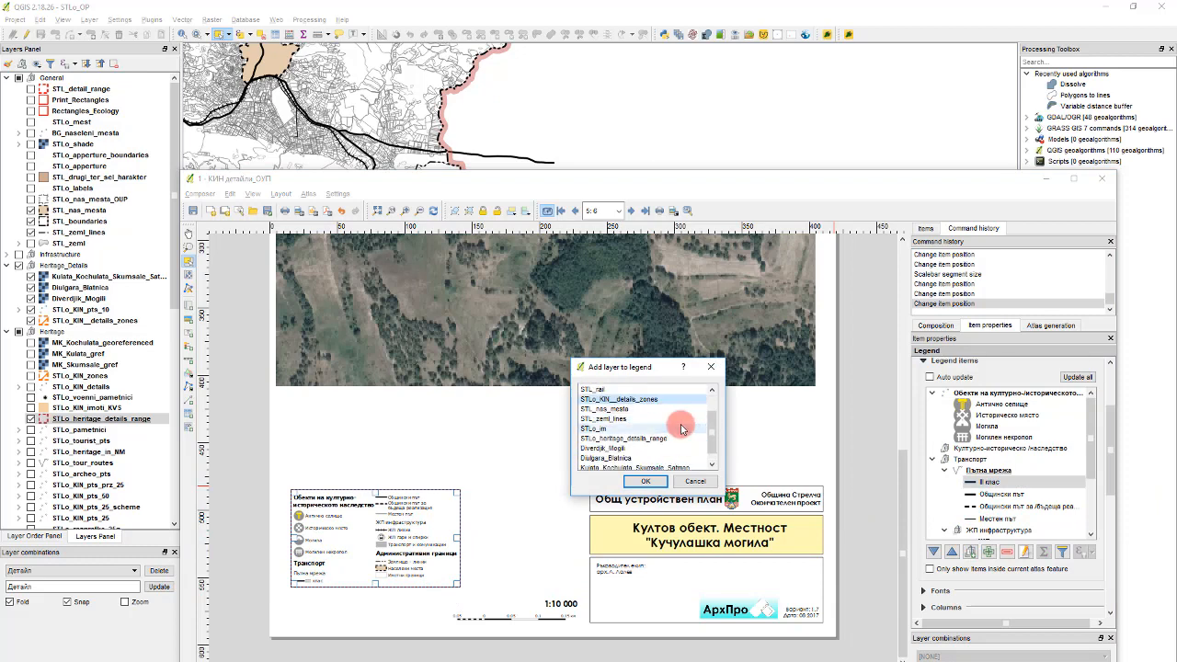
{"action": "left_click", "coordinate": [665, 439]}
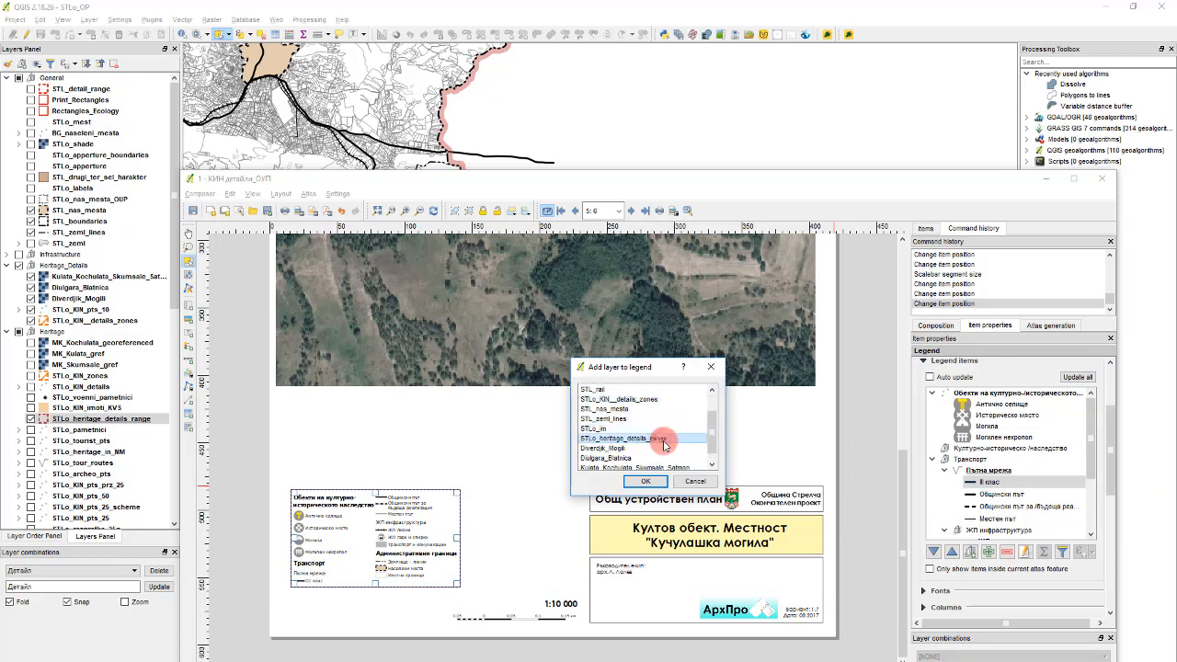
{"action": "scroll", "coordinate": [670, 445], "scroll_direction": "down", "scroll_amount": 1}
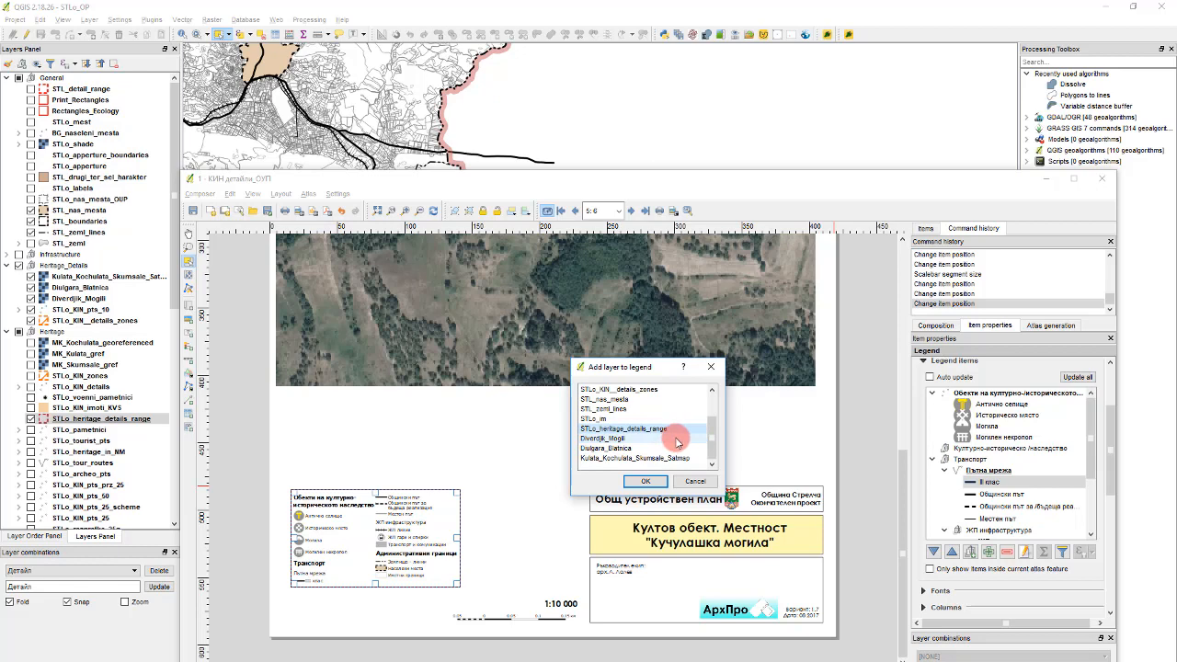
{"action": "scroll", "coordinate": [676, 444], "scroll_direction": "up", "scroll_amount": 1}
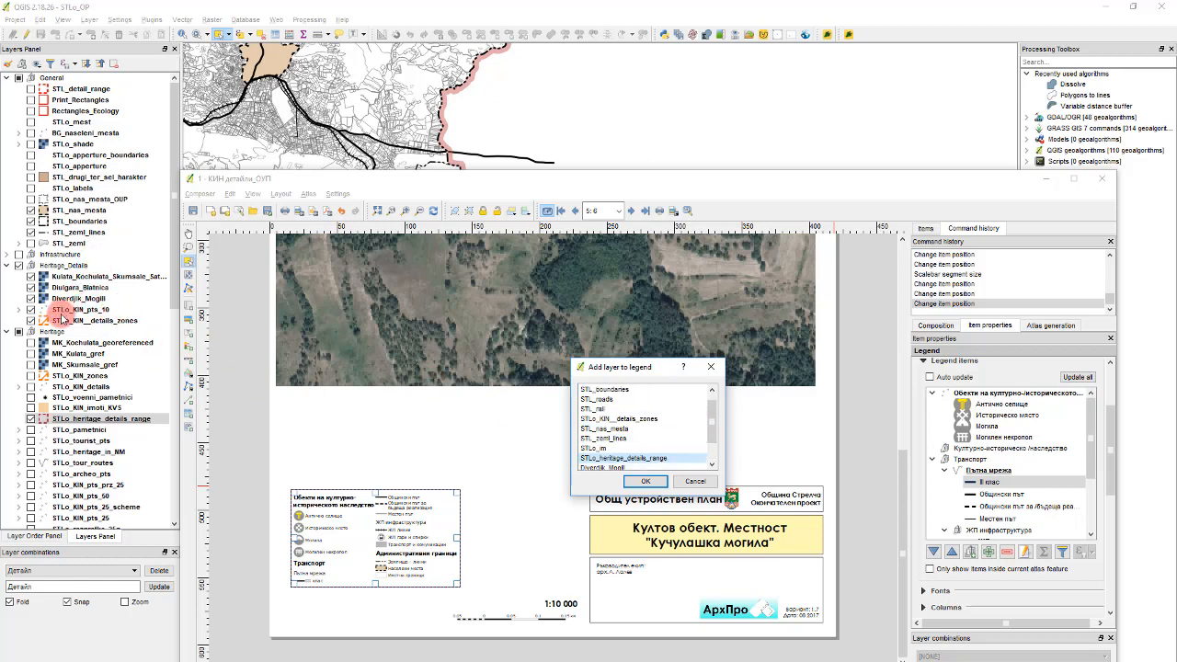
{"action": "left_click", "coordinate": [676, 418]}
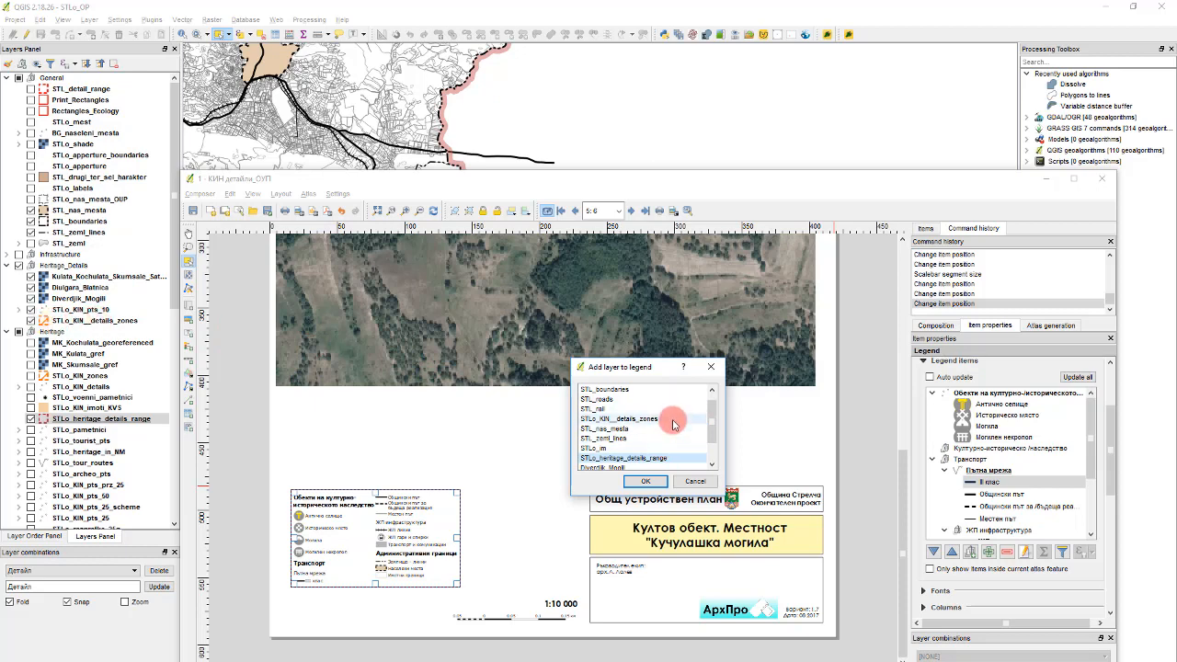
{"action": "left_click", "coordinate": [647, 481]}
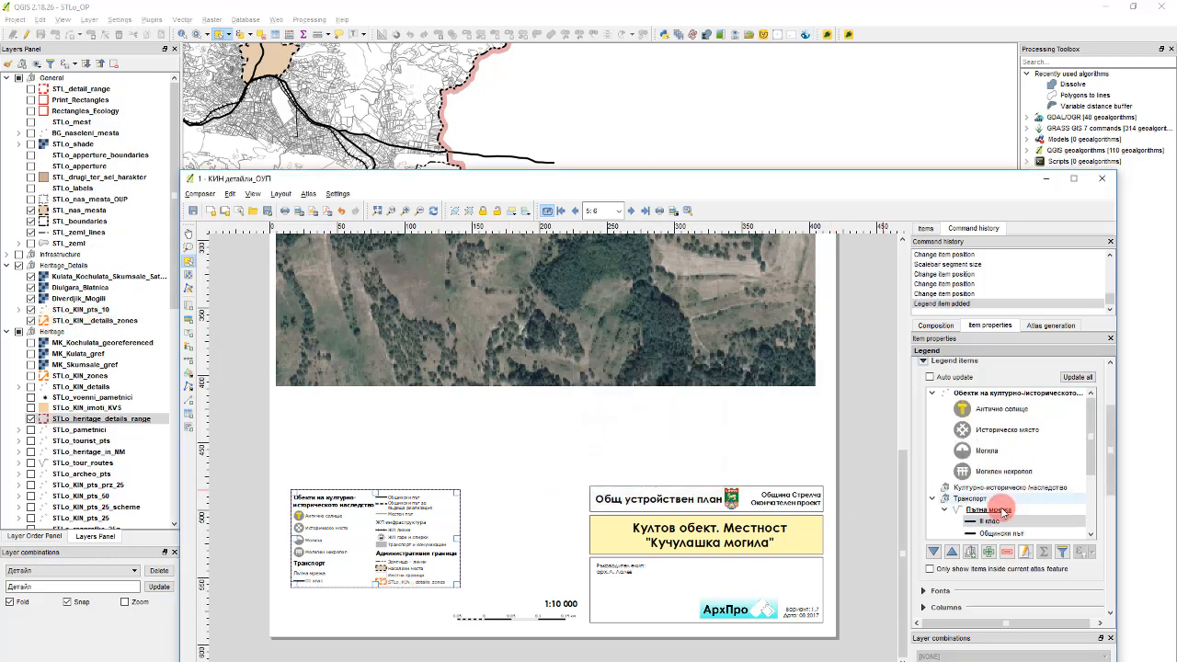
Locate and select the STLo_KIN__details_zones entry at the end of the legend items
{"action": "scroll", "coordinate": [1002, 479], "scroll_direction": "down", "scroll_amount": 5}
{"action": "scroll", "coordinate": [1002, 479], "scroll_direction": "down", "scroll_amount": 2}
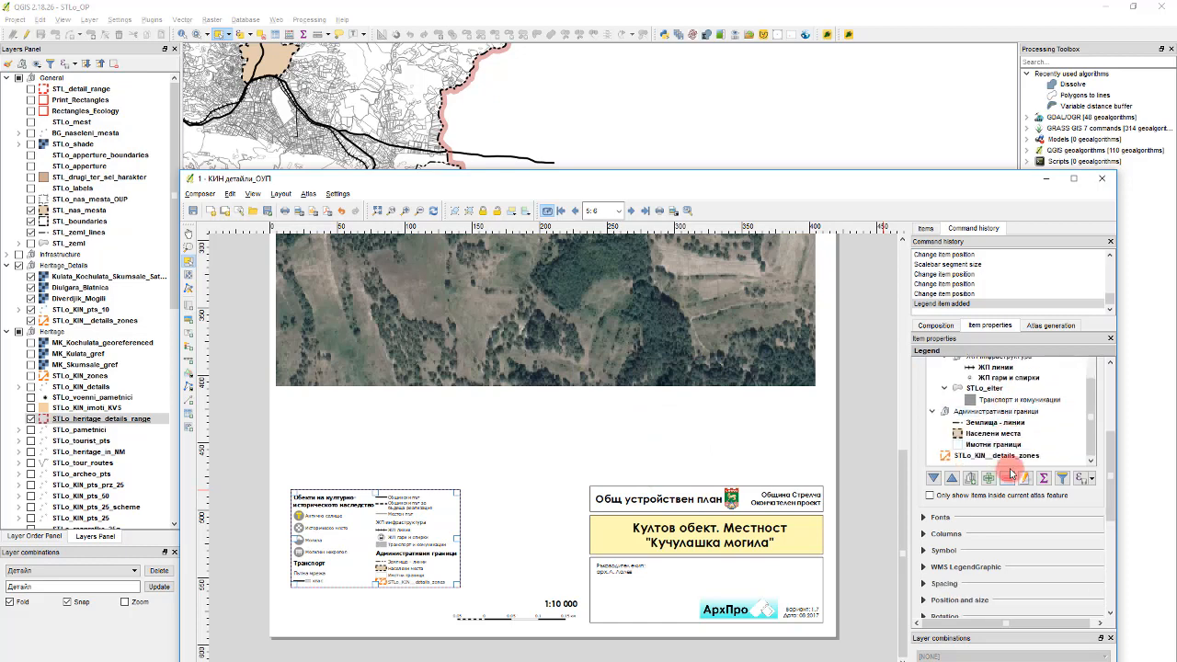
{"action": "left_click", "coordinate": [961, 455]}
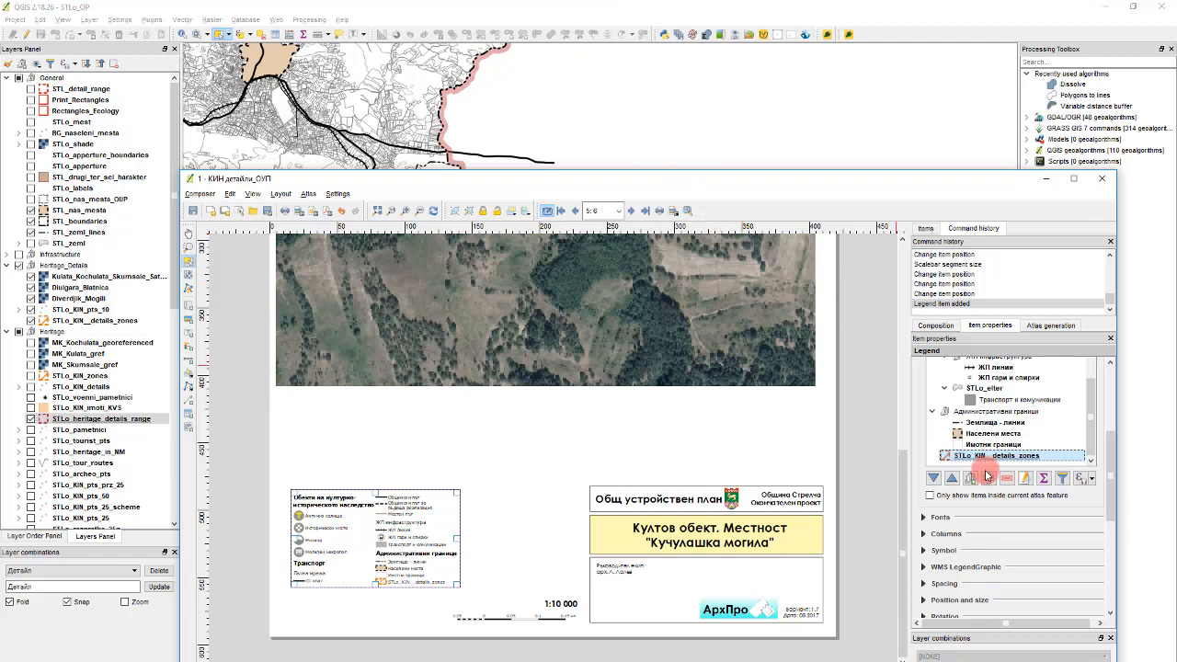
{"action": "left_click_drag", "start_coordinate": [977, 454], "coordinate": [965, 459]}
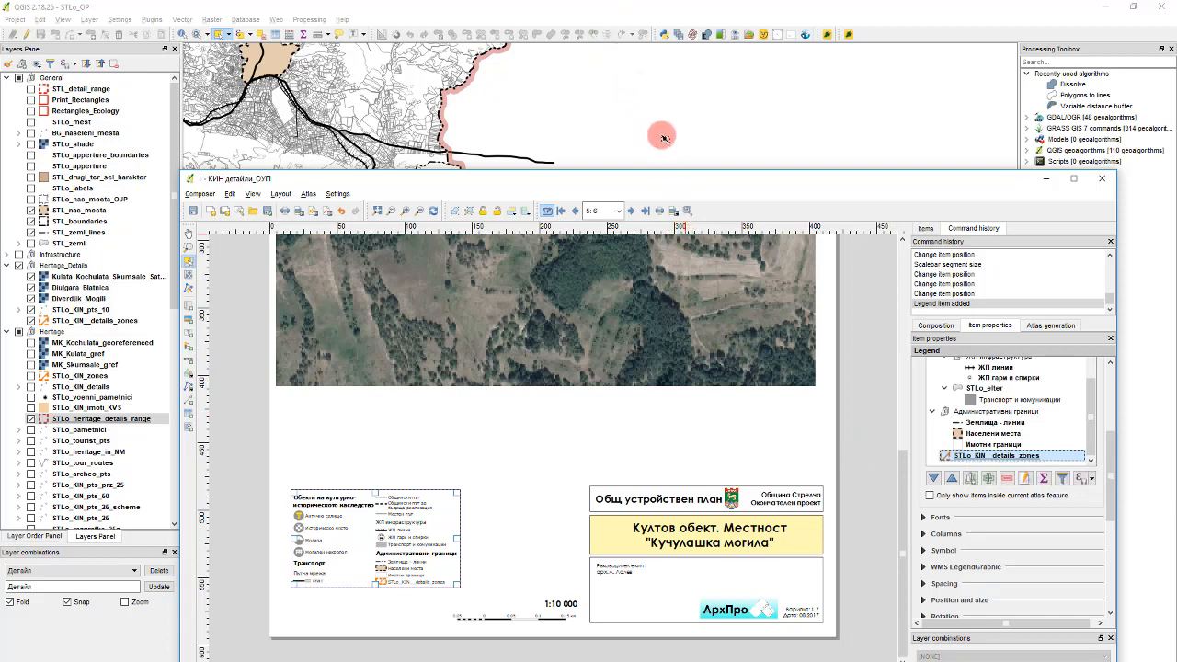
Switch to the main QGIS window and examine the attribute table of the STLo_KIN__details_zones layer
{"action": "left_click", "coordinate": [71, 344]}
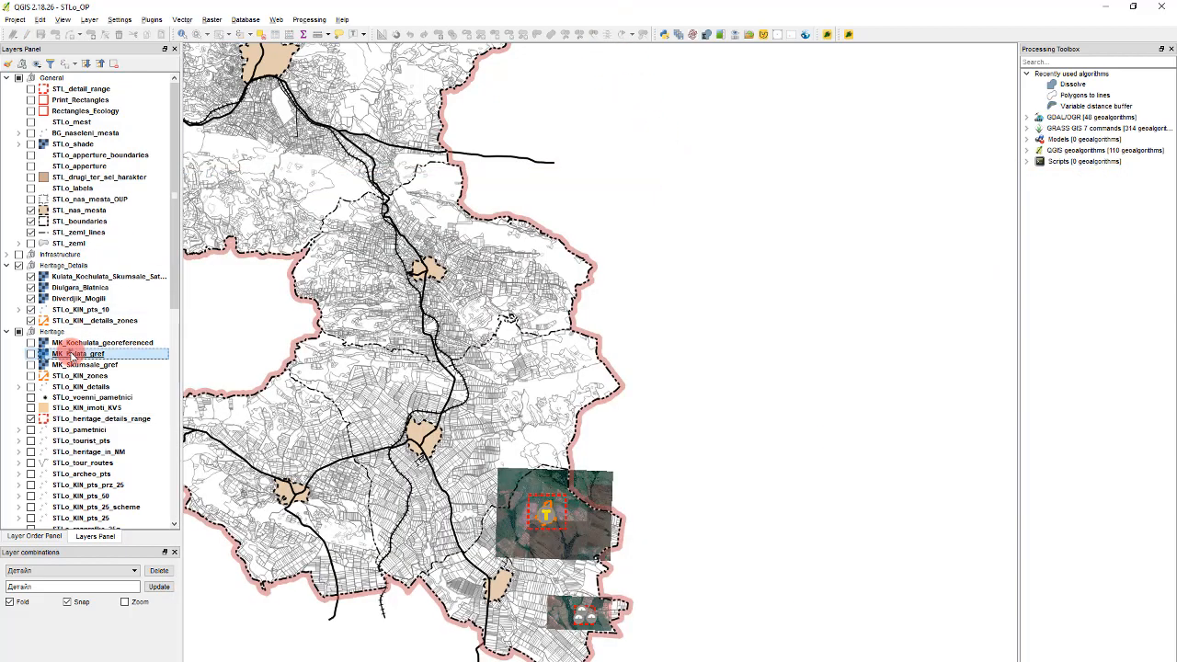
{"action": "left_click", "coordinate": [92, 407]}
{"action": "left_click", "coordinate": [74, 320]}
{"action": "double_click", "coordinate": [145, 320]}
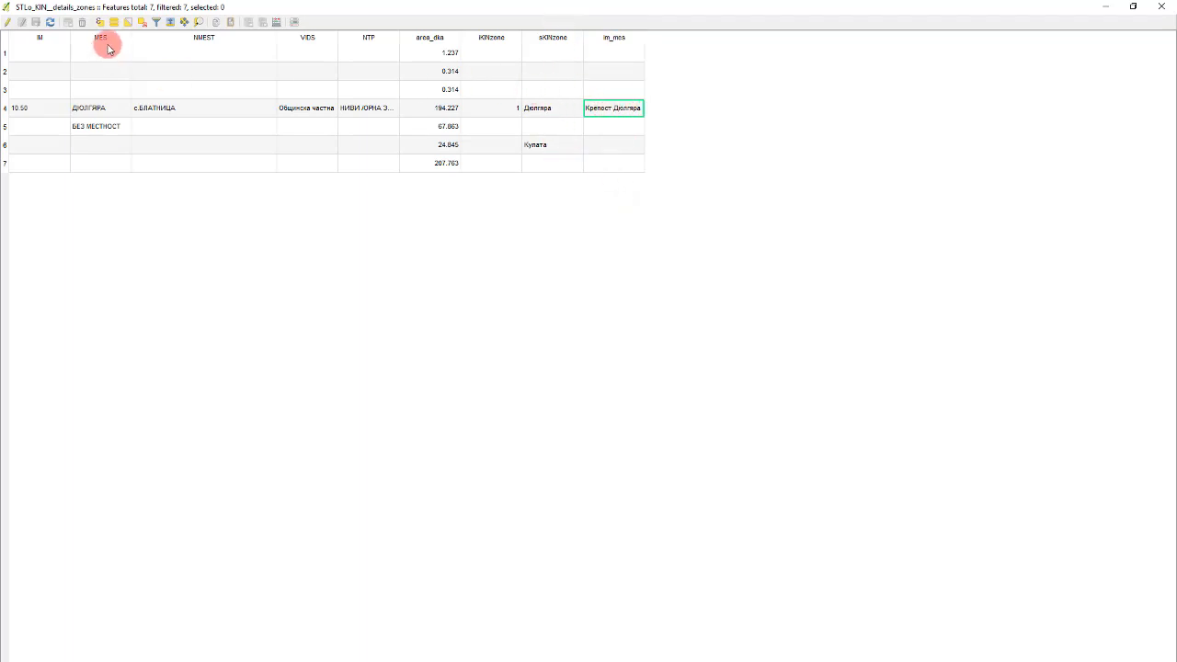
{"action": "key", "text": "super+Down"}
{"action": "key", "text": "super+Down"}
Hide all layers except STLo_KIN_pts_10 and STLo_KIN__details_zones on the main map around the heritage sites
{"action": "scroll", "coordinate": [593, 238], "scroll_direction": "down", "scroll_amount": 1}
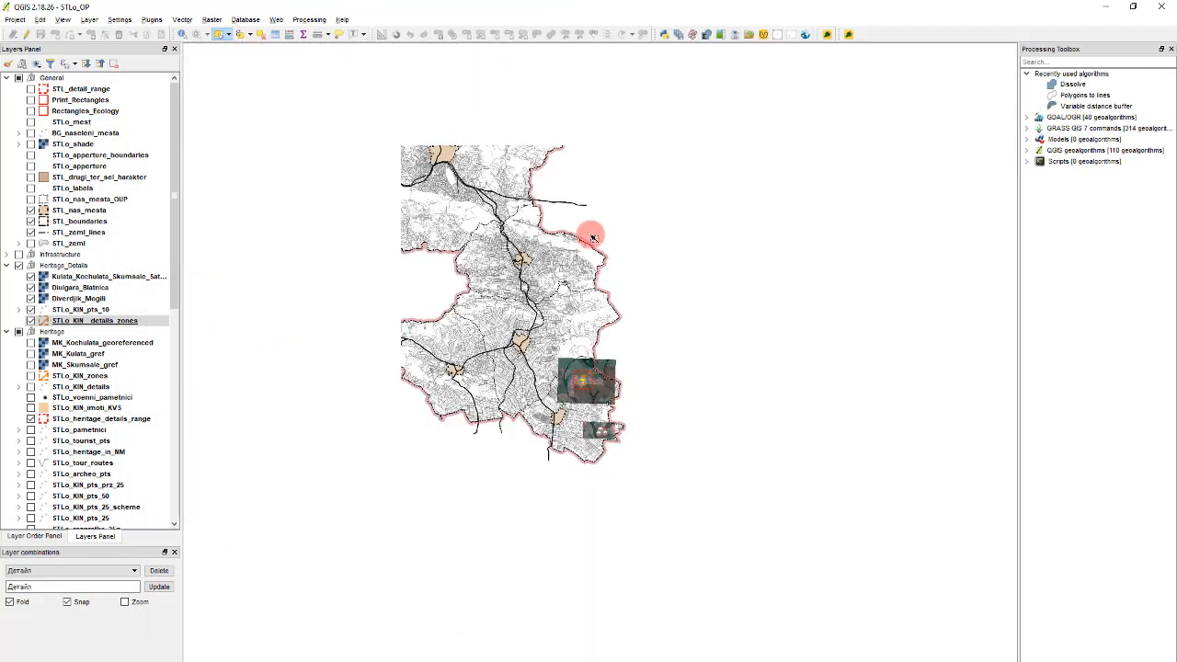
{"action": "scroll", "coordinate": [593, 237], "scroll_direction": "up", "scroll_amount": 1}
{"action": "scroll", "coordinate": [593, 239], "scroll_direction": "down", "scroll_amount": 1}
{"action": "scroll", "coordinate": [593, 243], "scroll_direction": "up", "scroll_amount": 3}
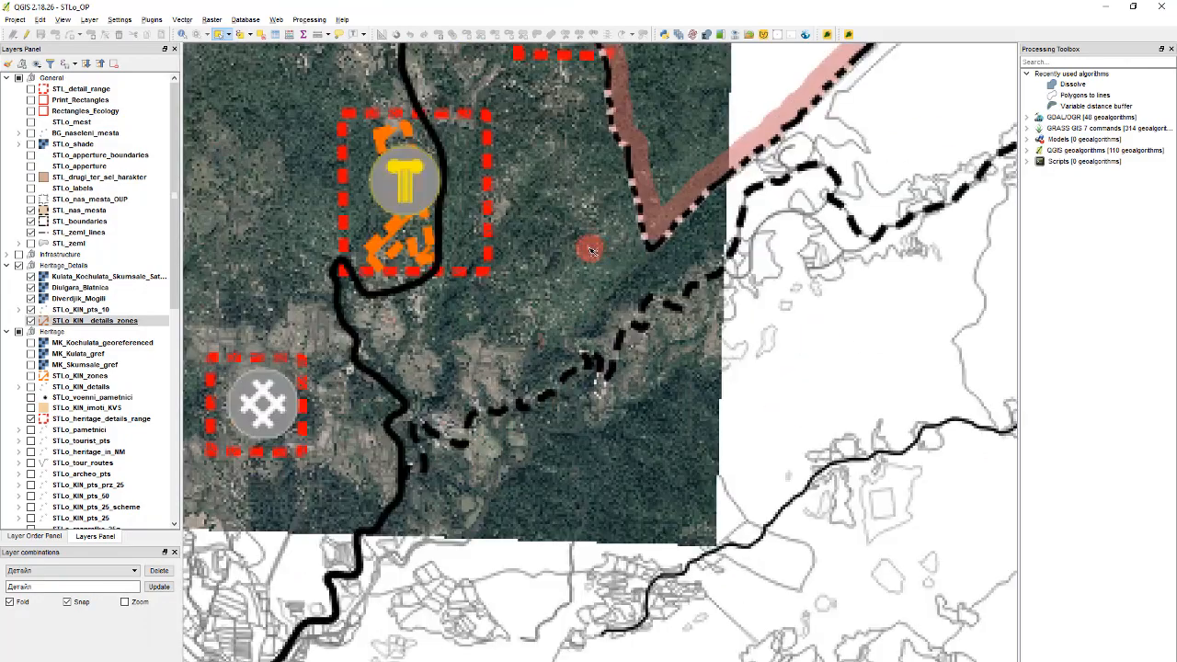
{"action": "scroll", "coordinate": [388, 313], "scroll_direction": "down", "scroll_amount": 1}
{"action": "scroll", "coordinate": [303, 317], "scroll_direction": "up", "scroll_amount": 1}
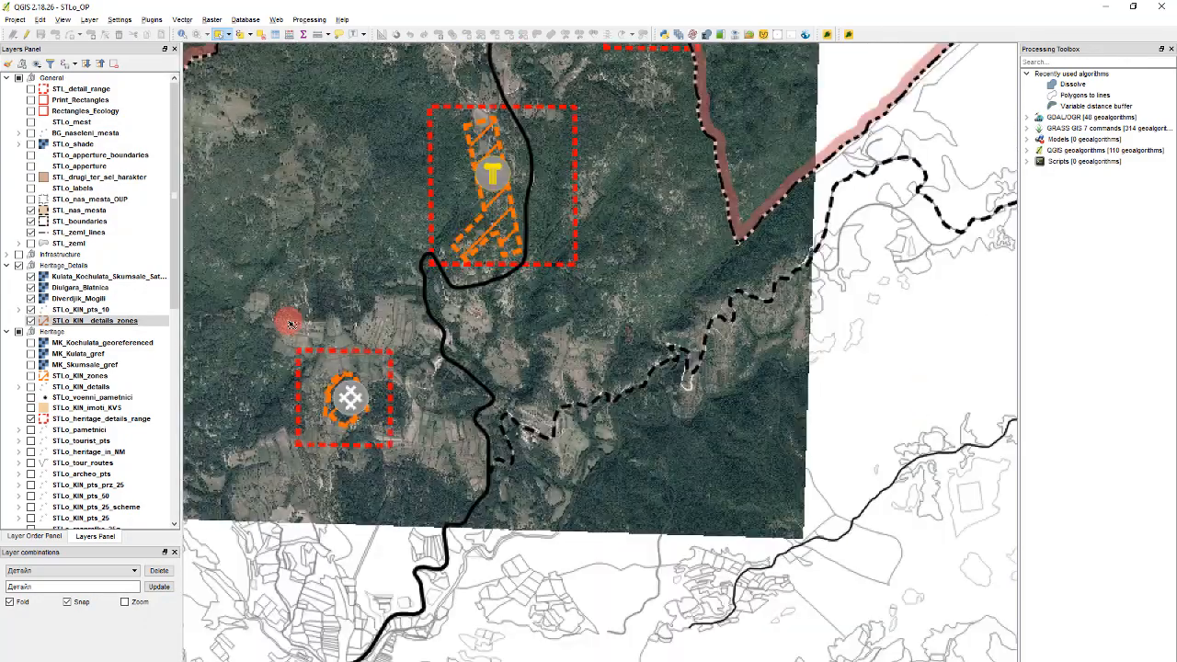
{"action": "left_click", "coordinate": [77, 322]}
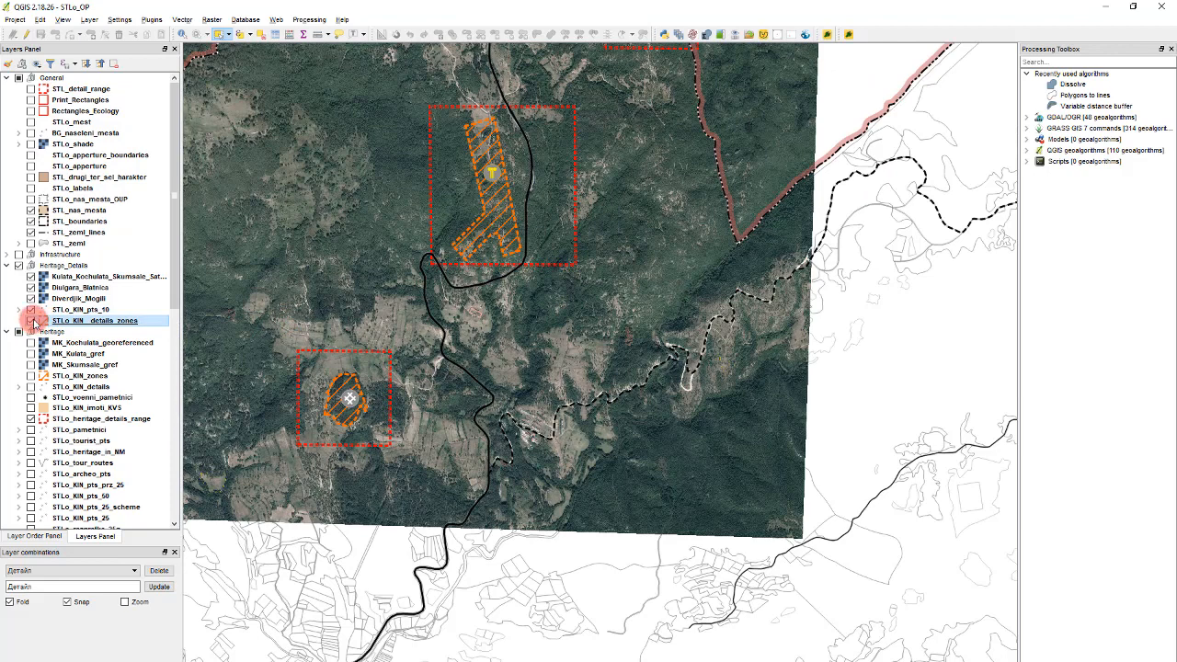
{"action": "left_click", "coordinate": [33, 321], "text": "ctrl"}
{"action": "left_click", "coordinate": [33, 321]}
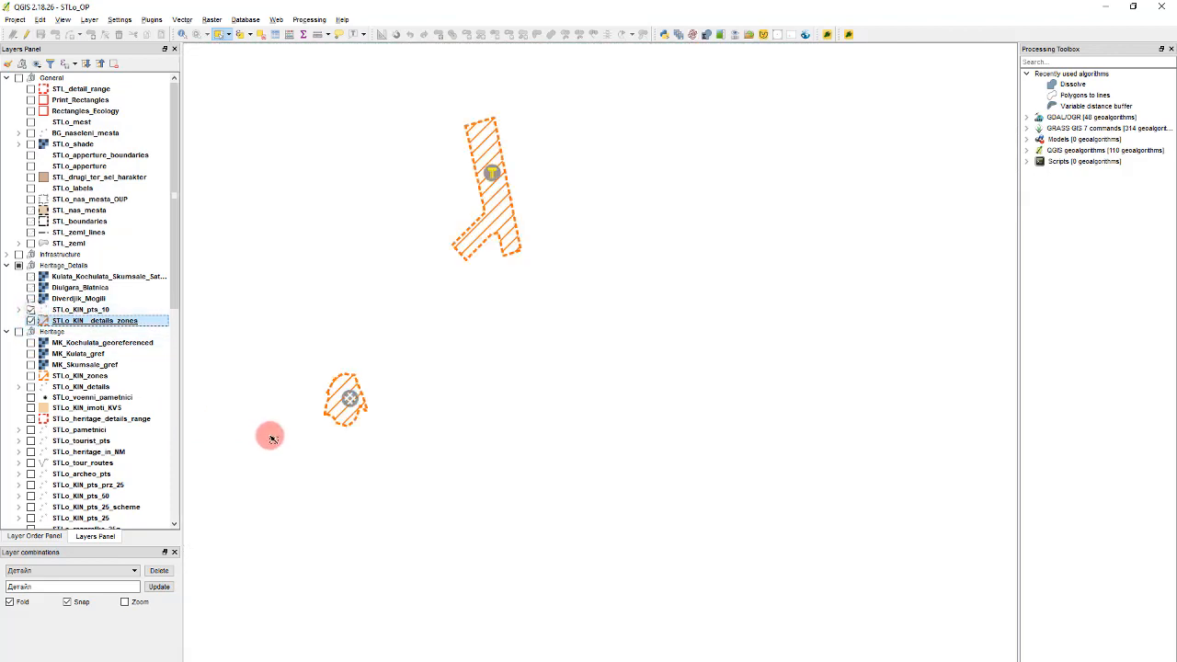
{"action": "left_click_drag", "start_coordinate": [432, 479], "coordinate": [300, 375]}
{"action": "left_click_drag", "start_coordinate": [488, 463], "coordinate": [369, 460]}
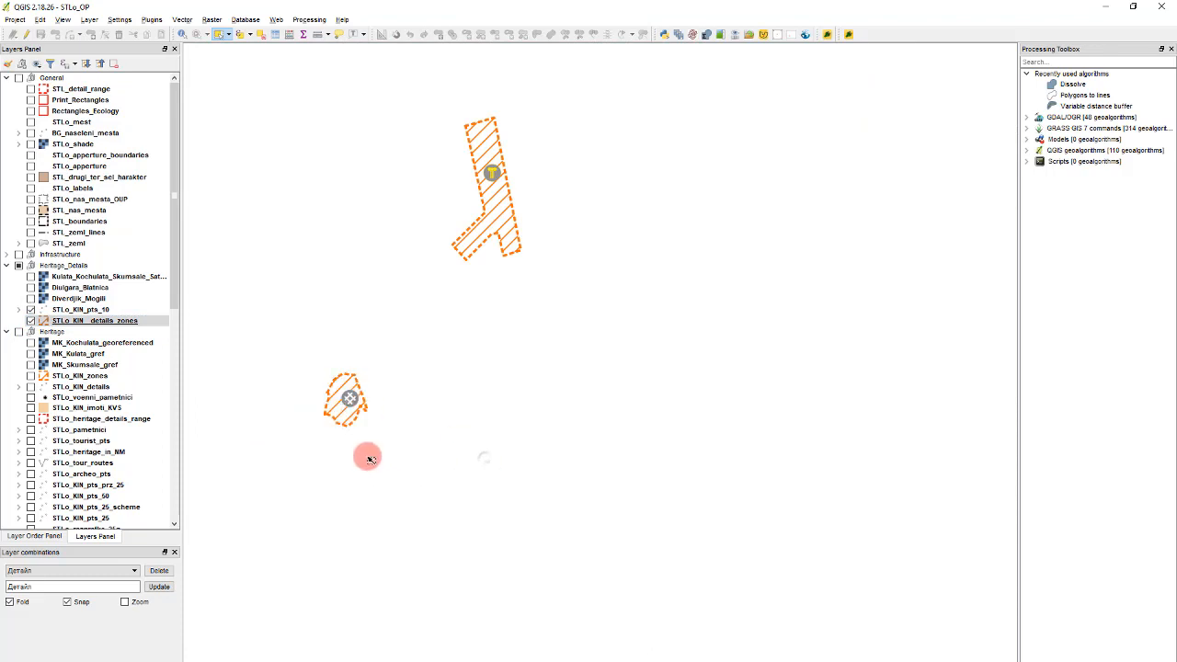
{"action": "left_click", "coordinate": [28, 571]}
{"action": "left_click", "coordinate": [86, 579]}
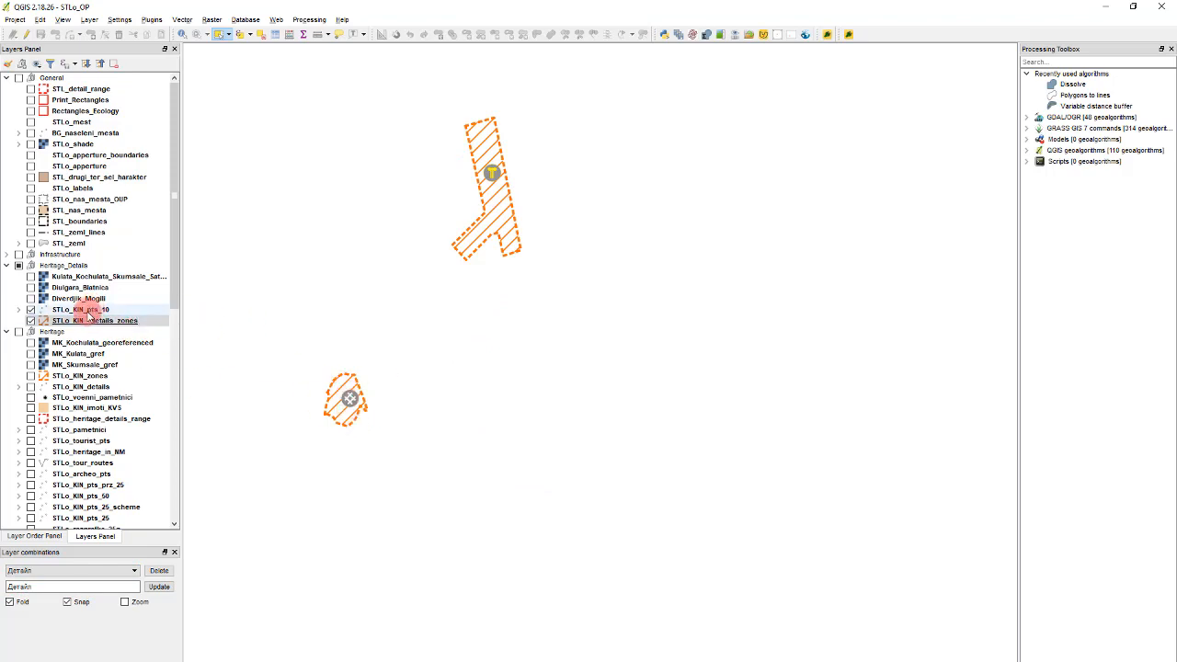
Select the rounded, the forked and the kite-shaped zone polygons of the STLo_KIN__details_zones layer
{"action": "left_click_drag", "start_coordinate": [384, 454], "coordinate": [316, 420]}
{"action": "left_click", "coordinate": [491, 211], "text": "ctrl"}
{"action": "scroll", "coordinate": [462, 327], "scroll_direction": "down", "scroll_amount": 1}
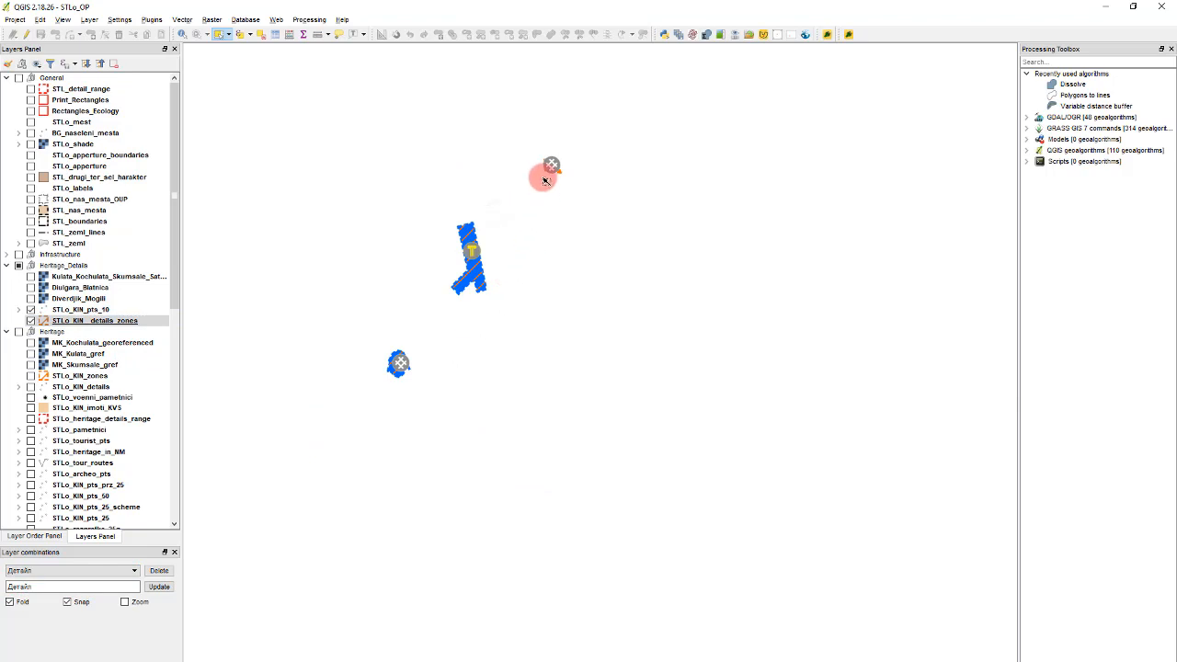
{"action": "scroll", "coordinate": [546, 174], "scroll_direction": "up", "scroll_amount": 3}
{"action": "left_click", "coordinate": [600, 147]}
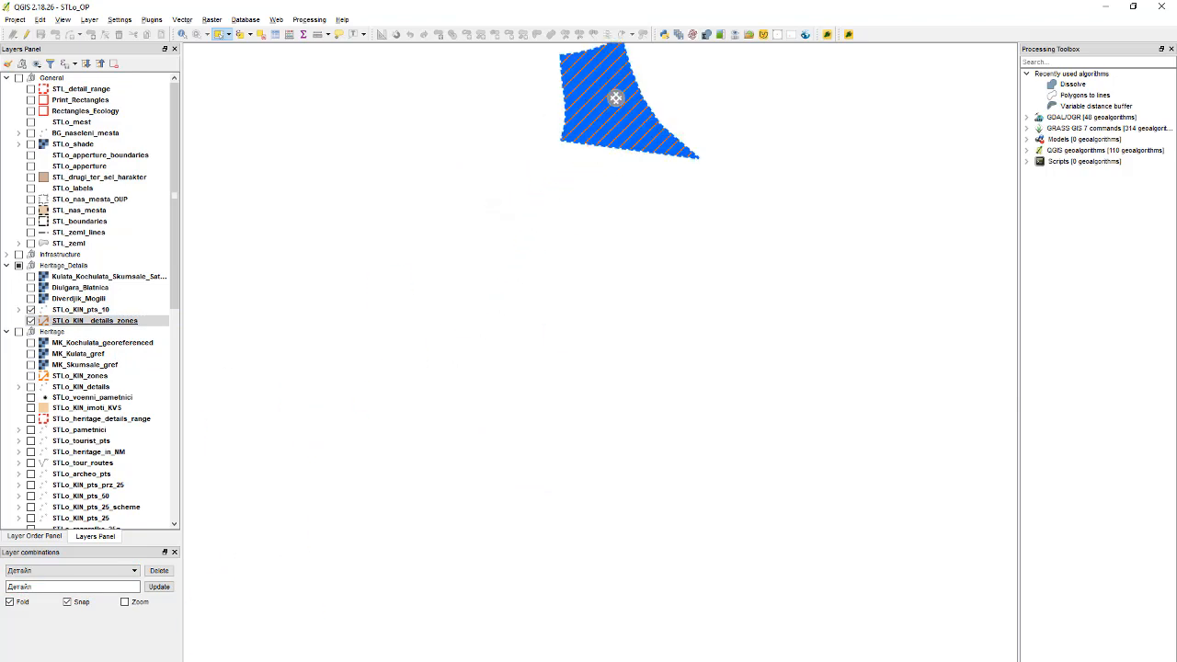
{"action": "left_click", "coordinate": [196, 661]}
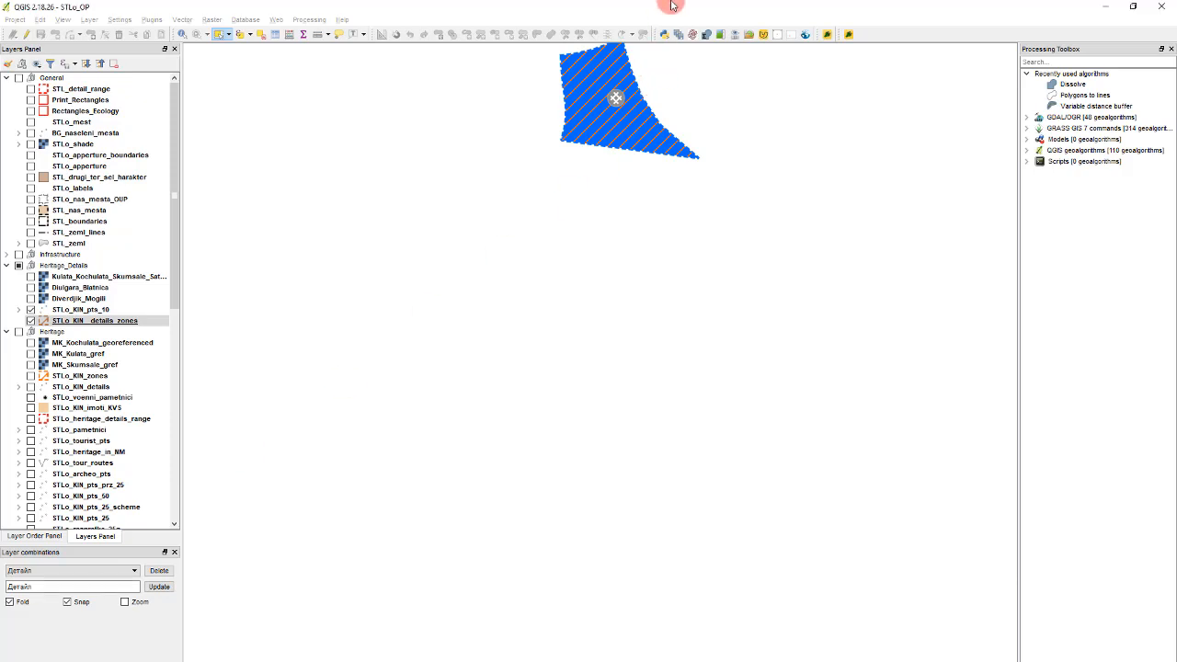
Move the STLo_KIN_pts_10 point inside the kite-shaped zone up towards the middle of its wider part and save the layer edits
{"action": "scroll", "coordinate": [618, 92], "scroll_direction": "up", "scroll_amount": 1}
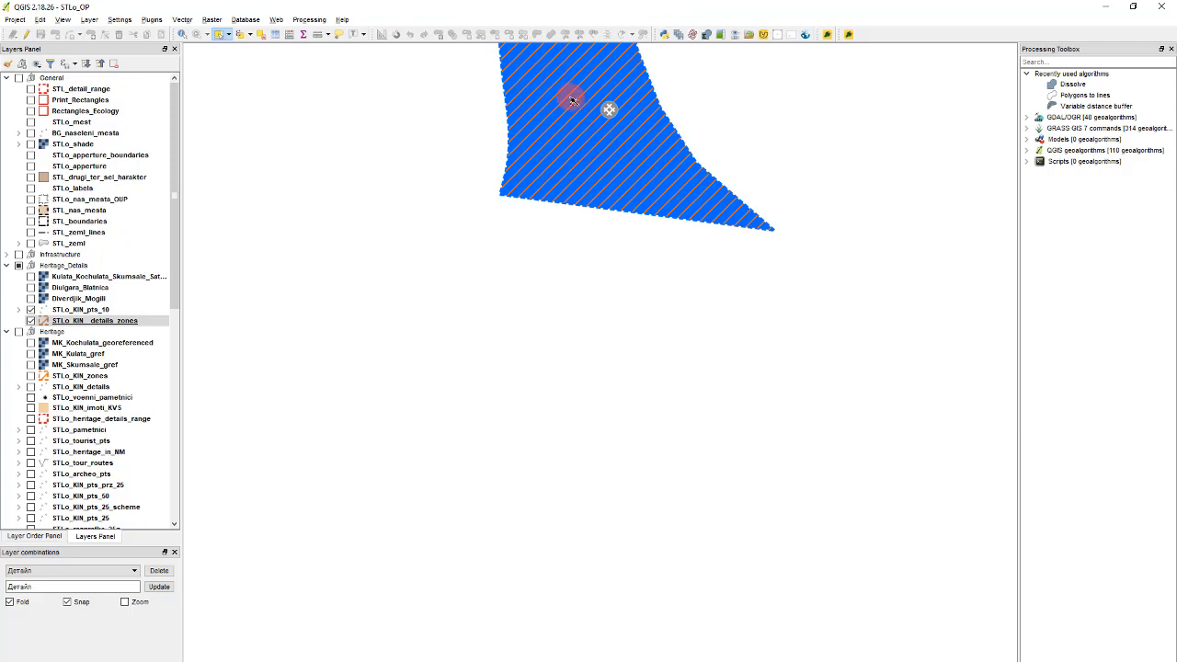
{"action": "scroll", "coordinate": [607, 94], "scroll_direction": "down", "scroll_amount": 1}
{"action": "scroll", "coordinate": [620, 106], "scroll_direction": "up", "scroll_amount": 2}
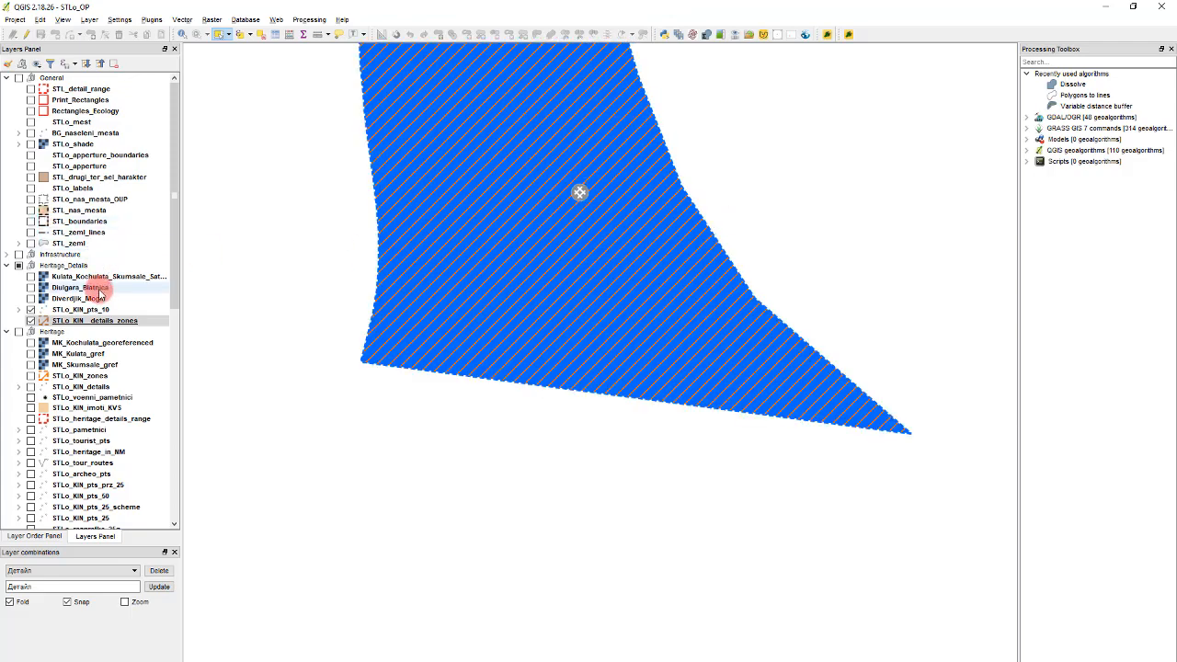
{"action": "left_click", "coordinate": [81, 309]}
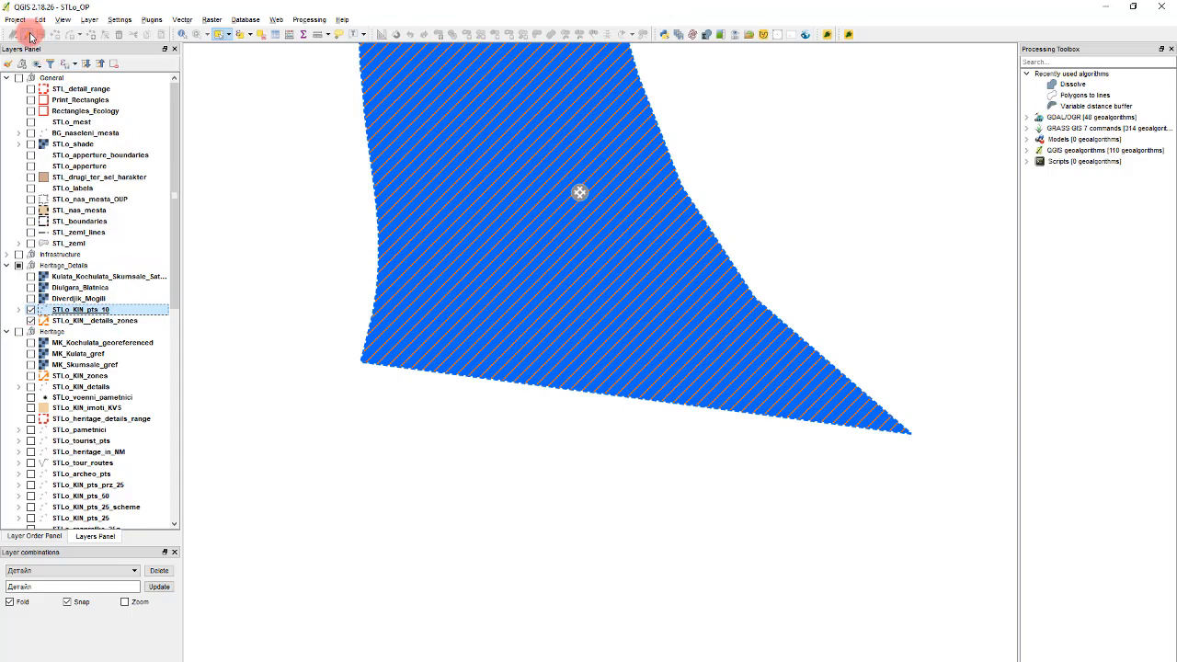
{"action": "left_click", "coordinate": [28, 34]}
{"action": "key", "text": "n"}
{"action": "left_click", "coordinate": [574, 190]}
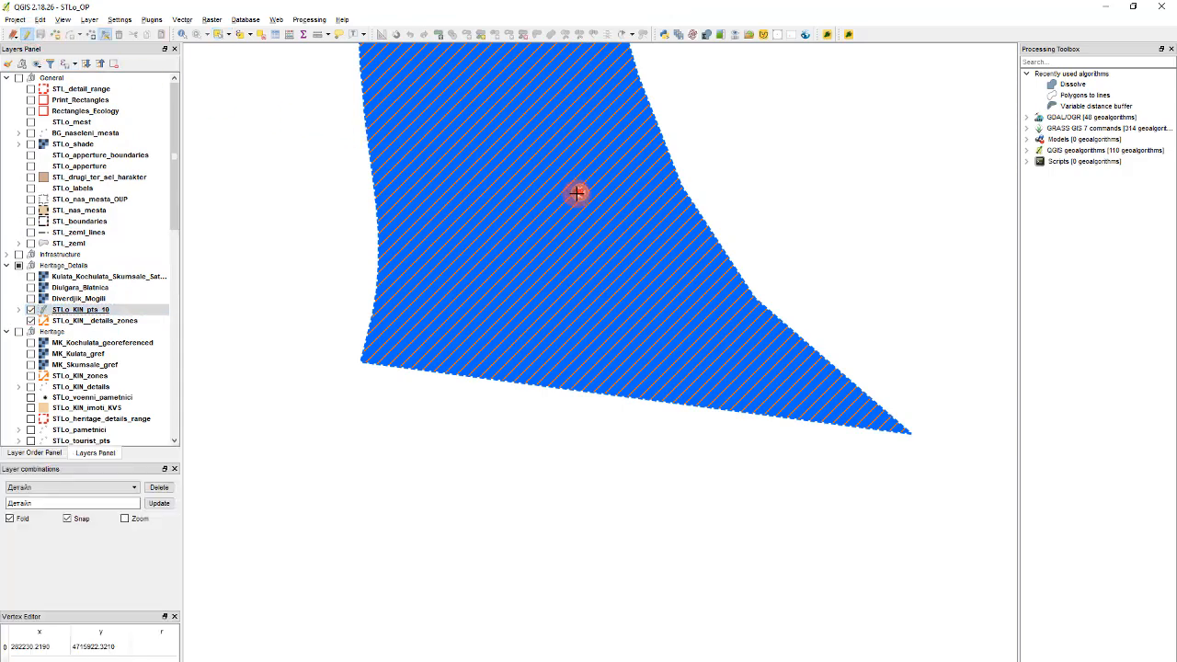
{"action": "scroll", "coordinate": [570, 225], "scroll_direction": "down", "scroll_amount": 1}
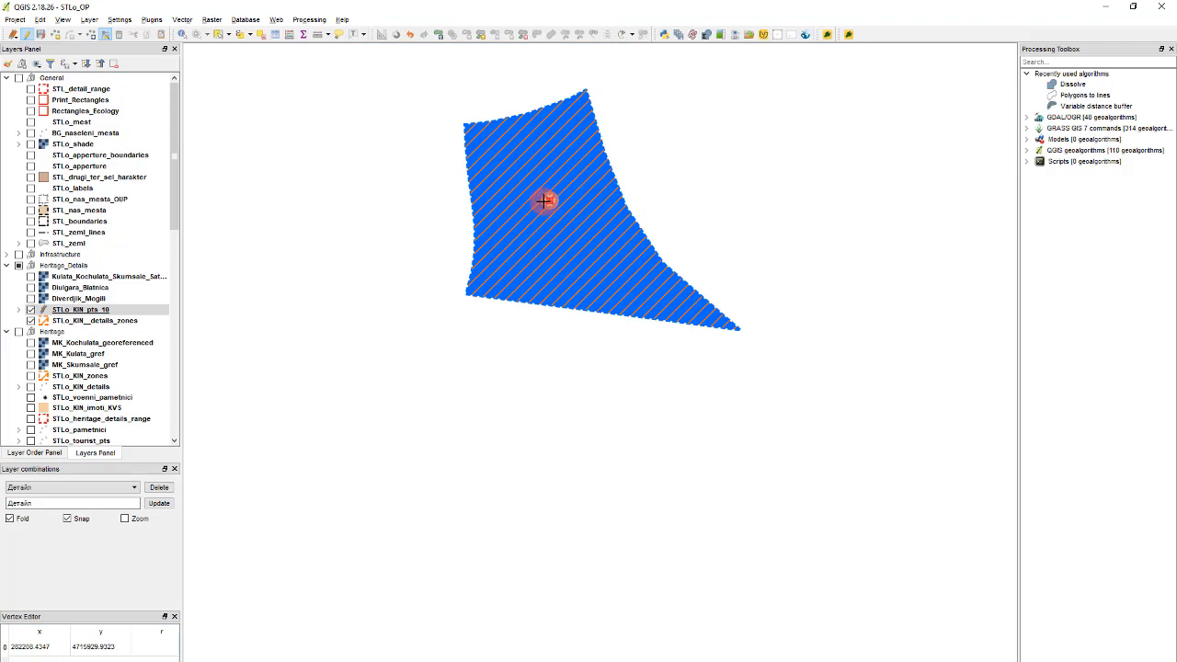
{"action": "left_click_drag", "start_coordinate": [549, 203], "coordinate": [543, 195]}
{"action": "left_click", "coordinate": [28, 35]}
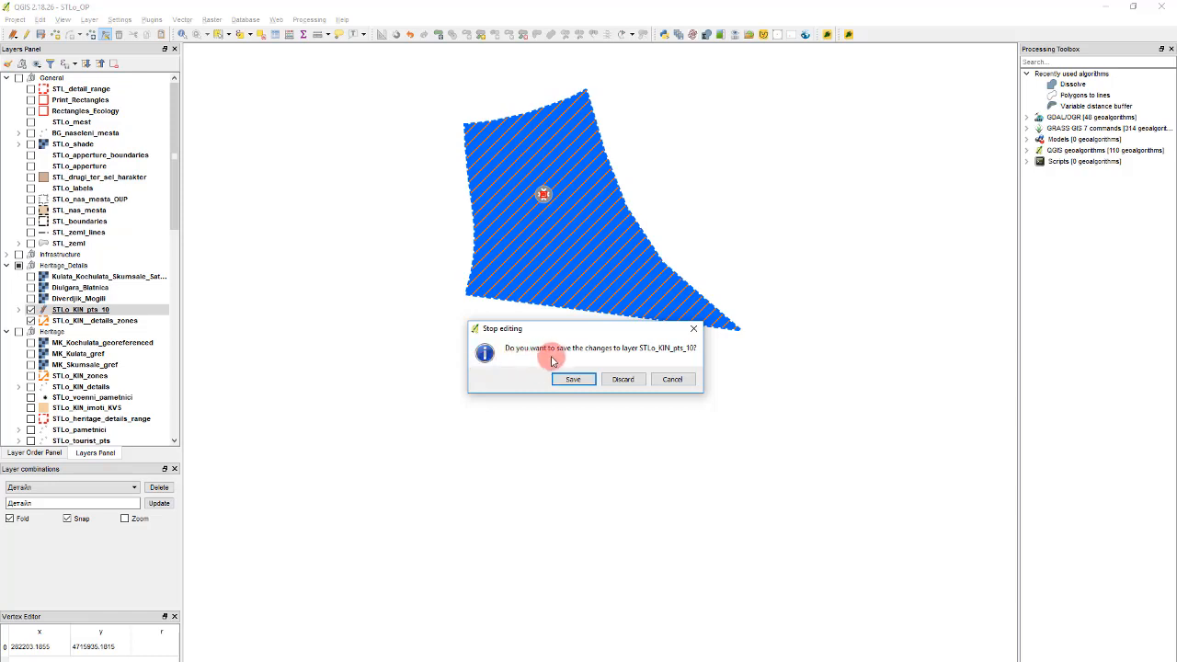
{"action": "left_click", "coordinate": [567, 380]}
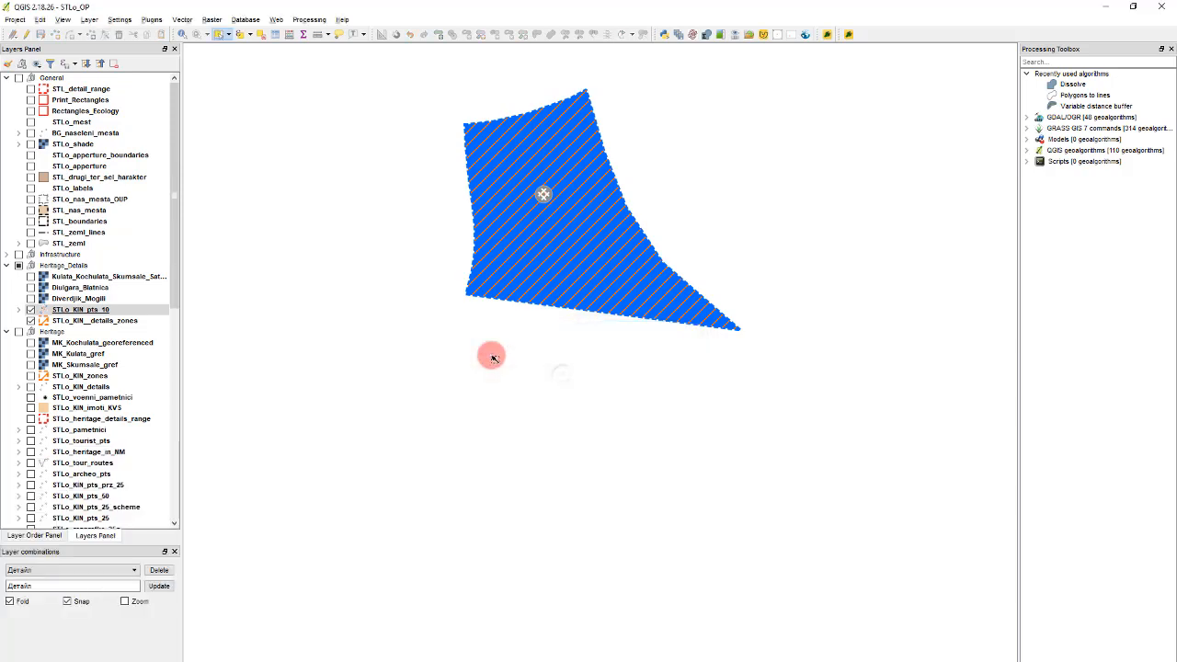
Clear the selection and select the kite-shaped, forked, rounded and separate jagged zone polygons of STLo_KIN__details_zones
{"action": "scroll", "coordinate": [572, 157], "scroll_direction": "down", "scroll_amount": 2}
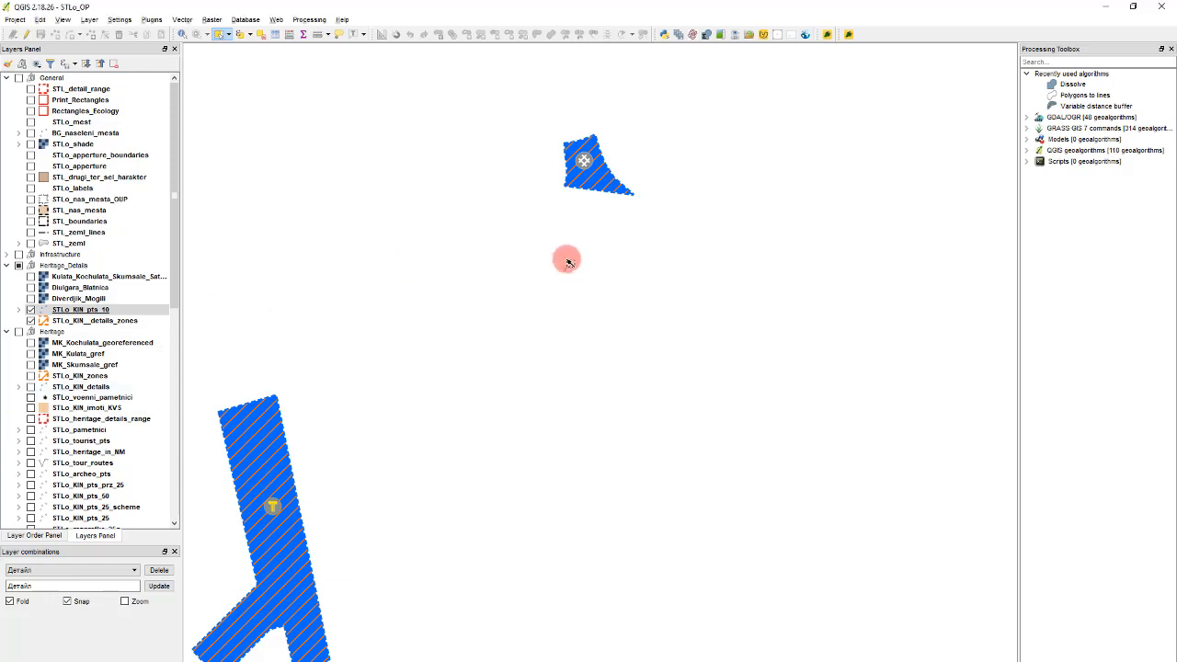
{"action": "left_click", "coordinate": [263, 33]}
{"action": "scroll", "coordinate": [644, 193], "scroll_direction": "down", "scroll_amount": 1}
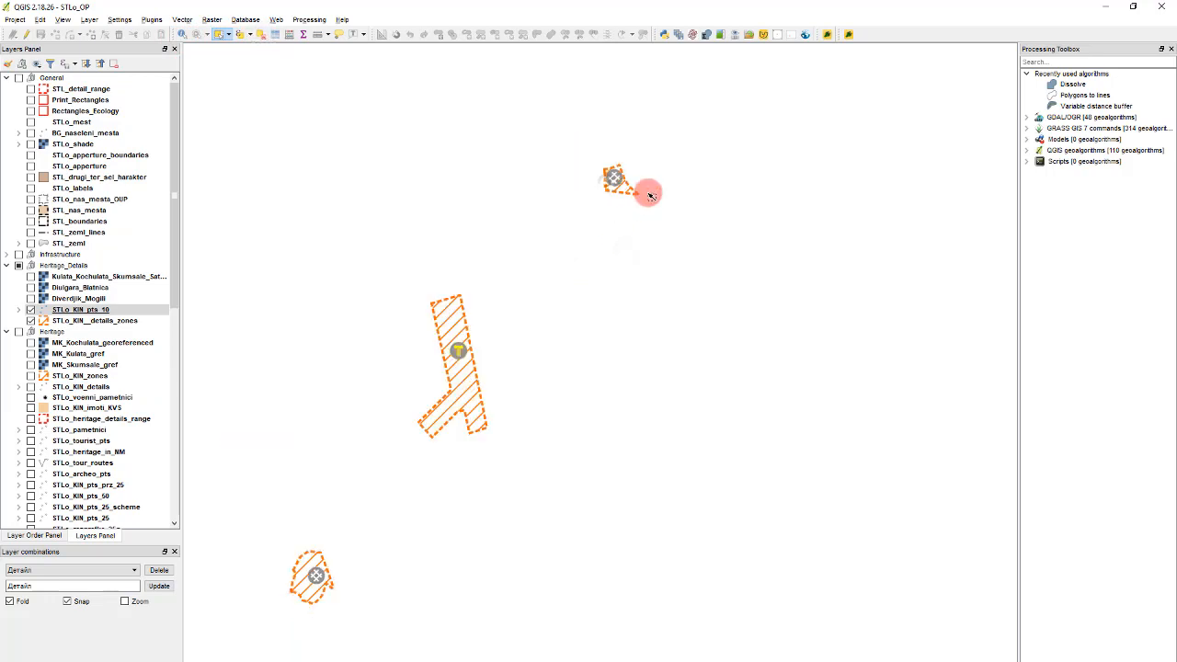
{"action": "left_click", "coordinate": [96, 320]}
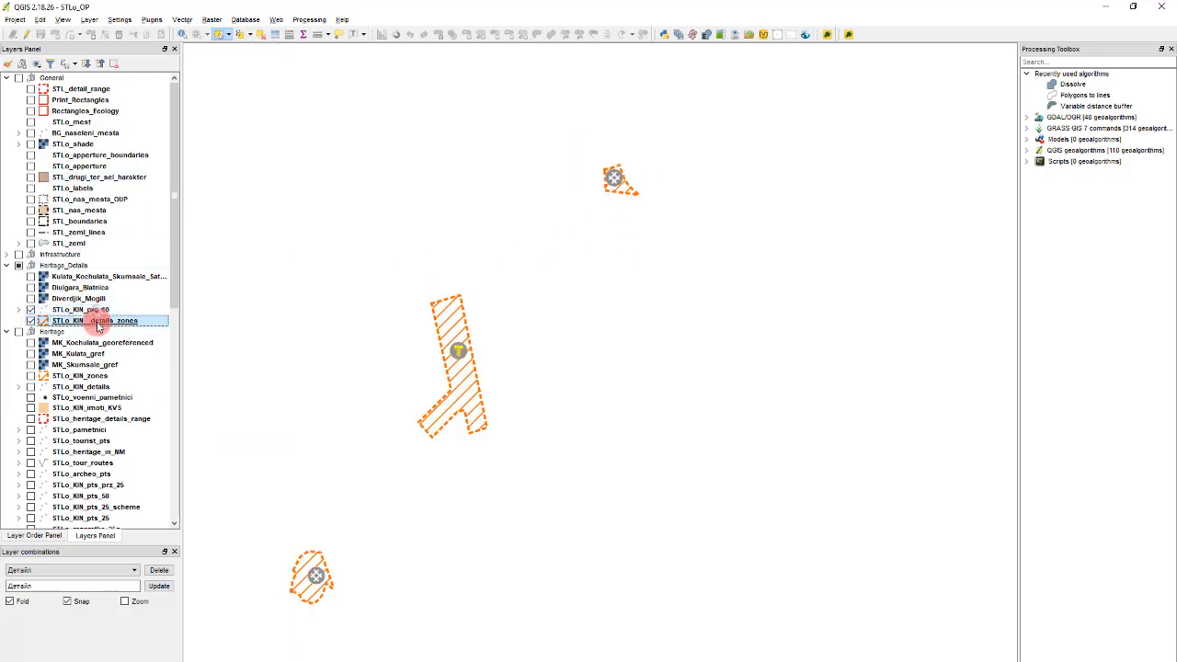
{"action": "left_click", "coordinate": [626, 196]}
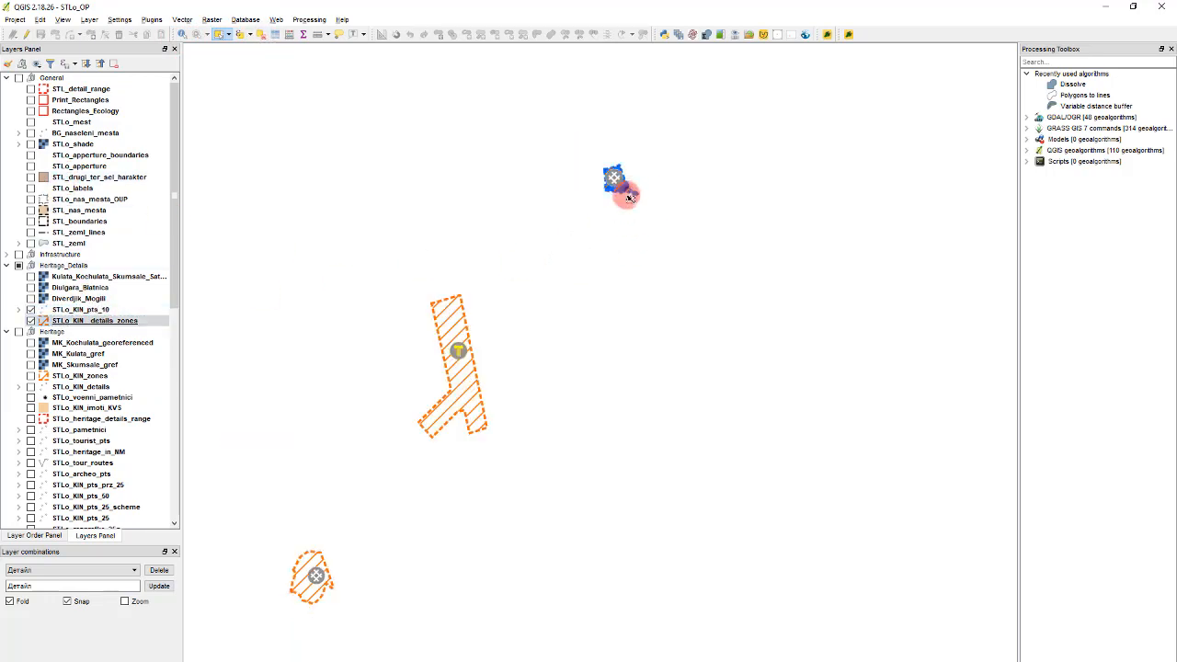
{"action": "left_click", "coordinate": [472, 370], "text": "shift"}
{"action": "left_click", "coordinate": [313, 578], "text": "shift"}
{"action": "key", "text": "Delete"}
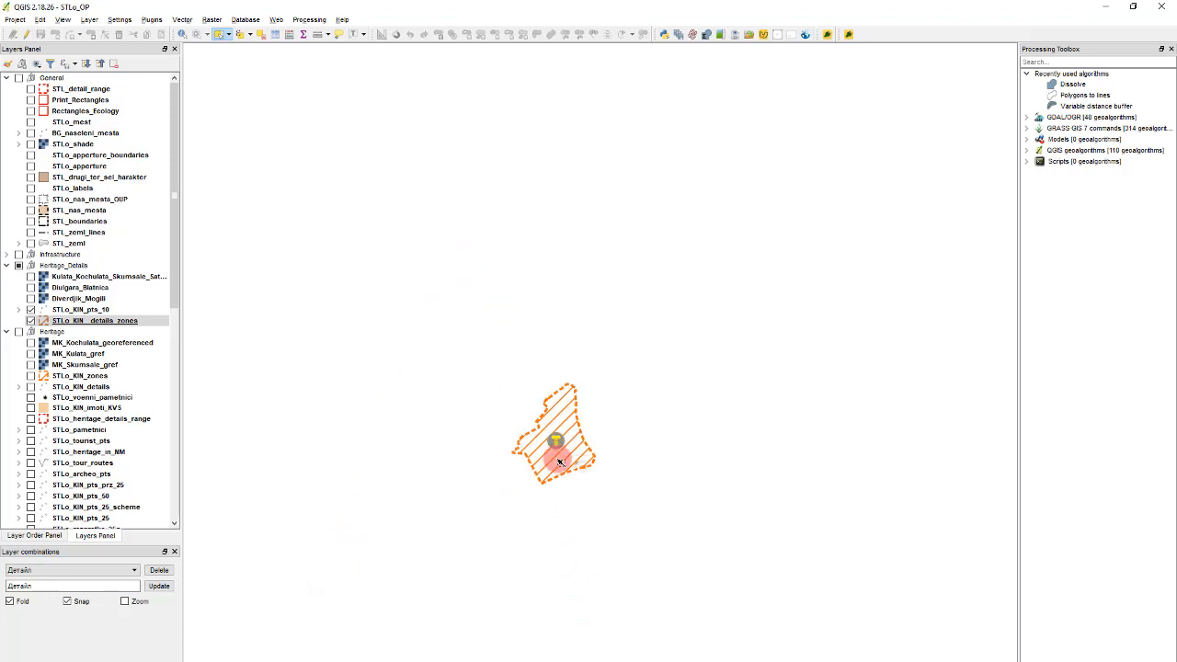
{"action": "left_click", "coordinate": [557, 460]}
Open the zones attribute table for editing and set row 4's sKINzone to "Териториален обхват на недвижима културна ценност"
{"action": "key", "text": "F6"}
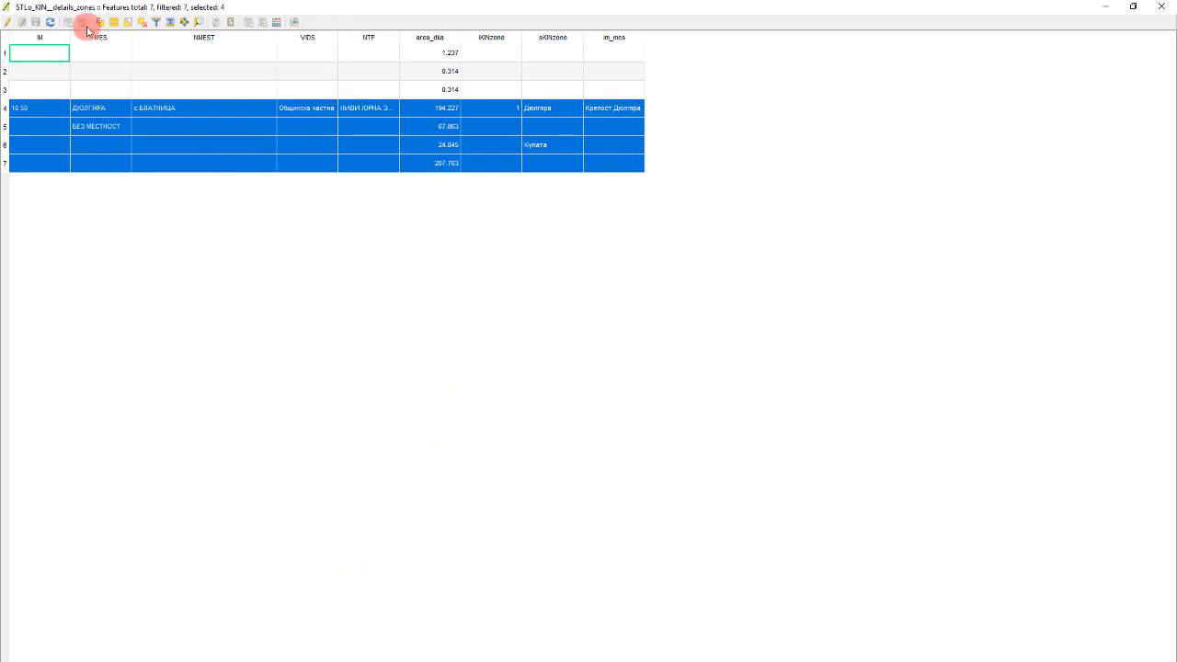
{"action": "left_click", "coordinate": [7, 22]}
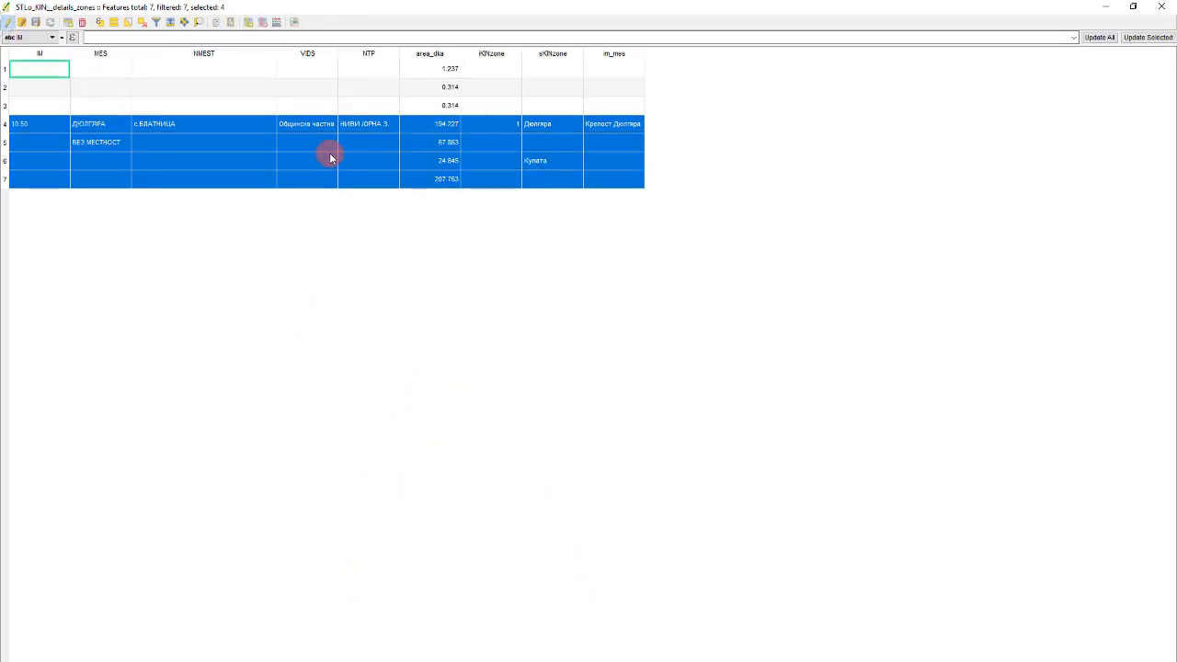
{"action": "double_click", "coordinate": [550, 123]}
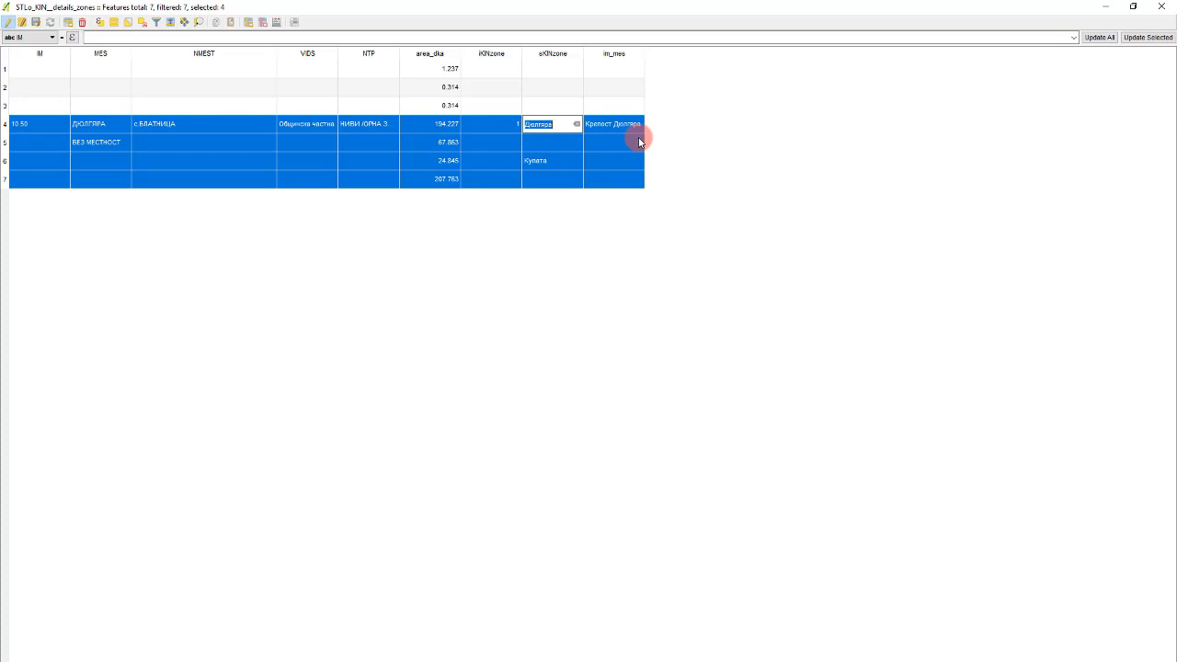
{"action": "double_click", "coordinate": [532, 133]}
{"action": "key", "text": "BackSpace"}
{"action": "type", "text": "този обхват на не"}
{"action": "type", "text": "г"}
{"action": "type", "text": "движима"}
{"action": "type", "text": " културна ценност"}
Copy row 4's sKINzone text into the sKINzone cells of rows 5, 6 and 7
{"action": "key", "text": "ctrl+a"}
{"action": "key", "text": "ctrl+c"}
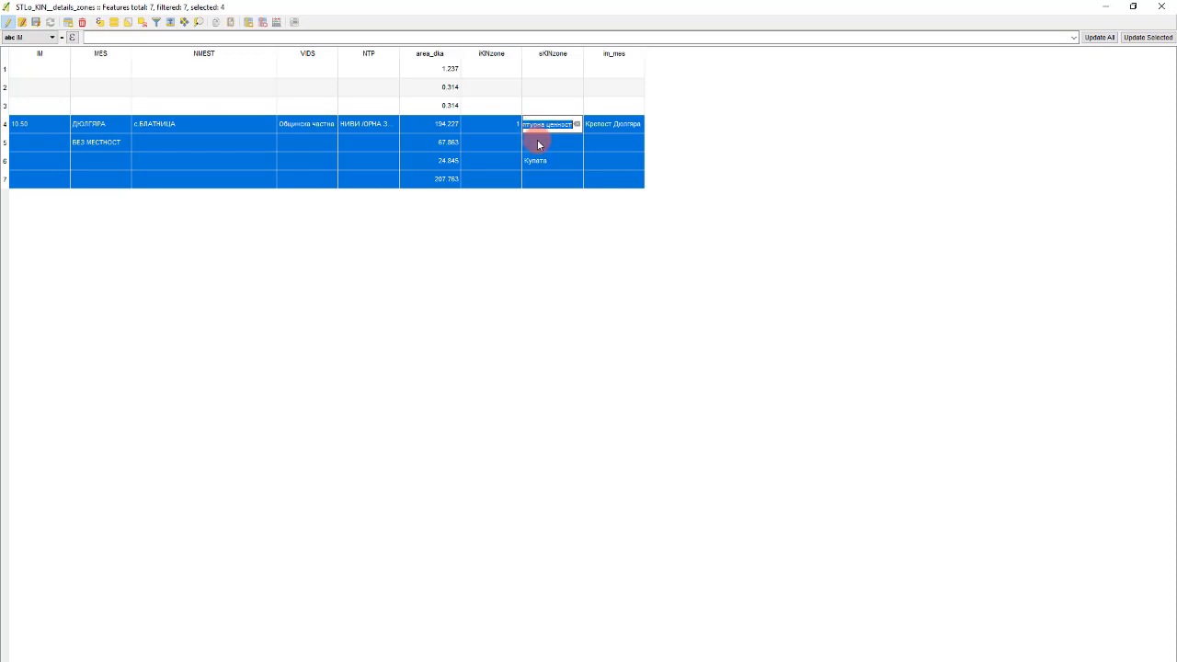
{"action": "double_click", "coordinate": [538, 142]}
{"action": "key", "text": "ctrl+v"}
{"action": "double_click", "coordinate": [539, 161]}
{"action": "key", "text": "ctrl+v"}
{"action": "double_click", "coordinate": [539, 179]}
{"action": "key", "text": "ctrl+v"}
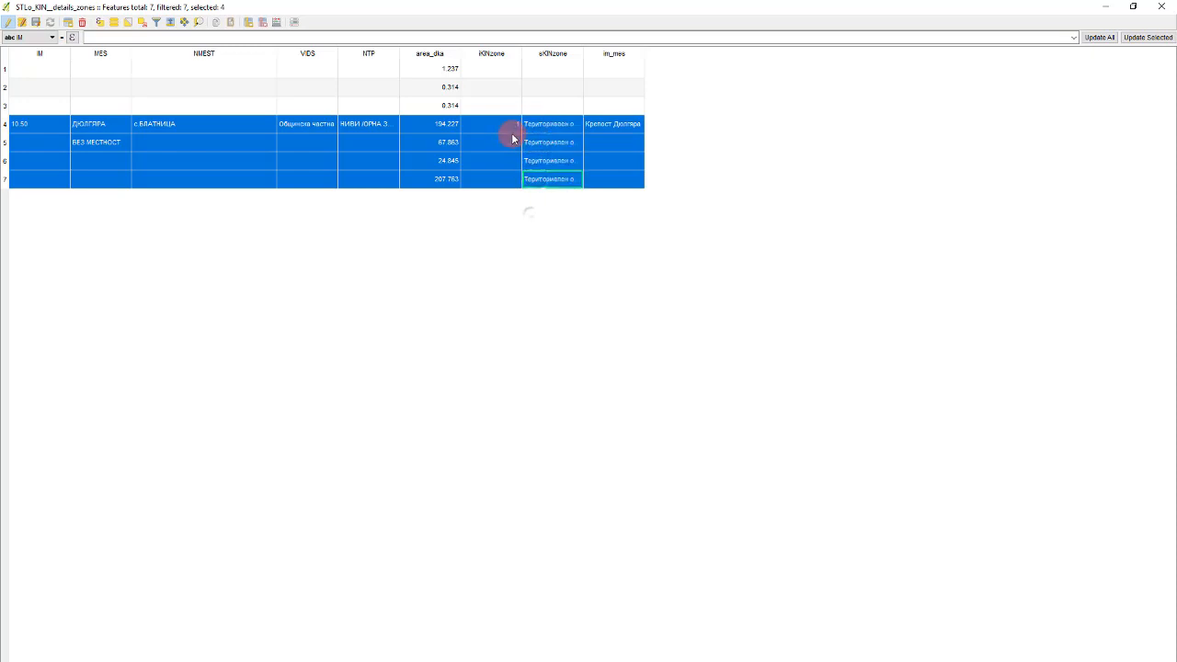
Set iKINzone to 1 for rows 5 to 7 and to 2 for rows 1 to 3
{"action": "double_click", "coordinate": [506, 143]}
{"action": "type", "text": "1"}
{"action": "double_click", "coordinate": [502, 179]}
{"action": "type", "text": "1"}
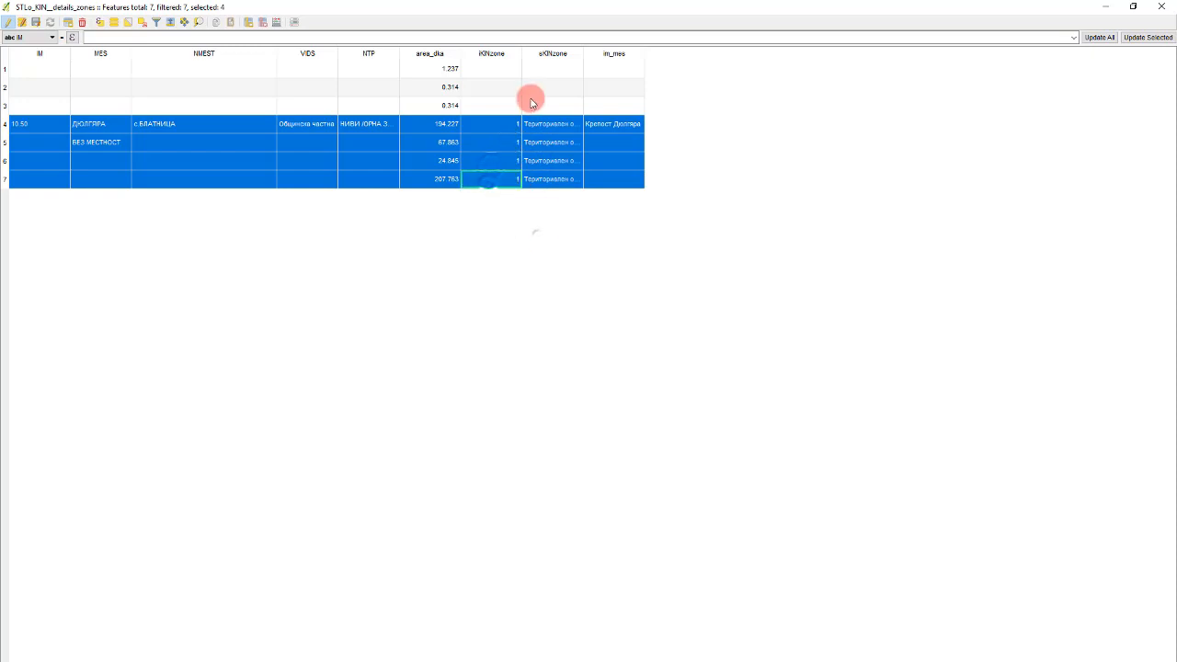
{"action": "double_click", "coordinate": [515, 105]}
{"action": "type", "text": "2"}
{"action": "double_click", "coordinate": [506, 86]}
{"action": "type", "text": "2"}
{"action": "double_click", "coordinate": [505, 68]}
{"action": "type", "text": "2"}
Set row 1's sKINzone to "Граници на охранителната зона"
{"action": "double_click", "coordinate": [551, 69]}
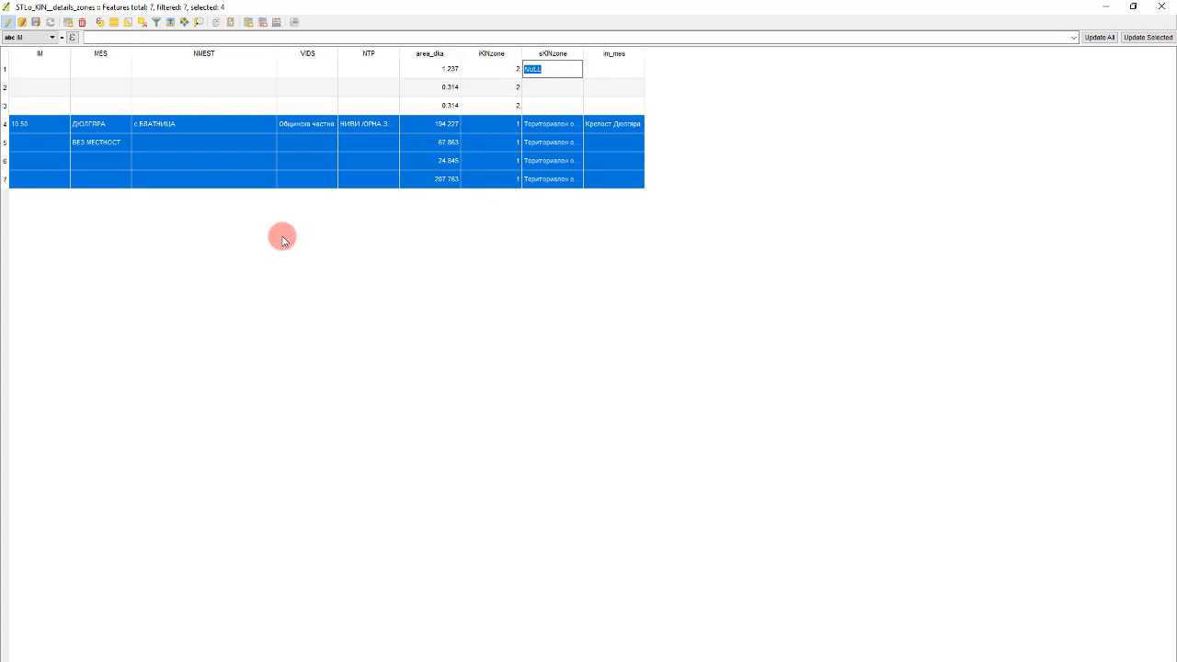
{"action": "type", "text": "Т"}
{"action": "type", "text": "раници на охра"}
{"action": "type", "text": "нителната зона"}
{"action": "key", "text": "Return"}
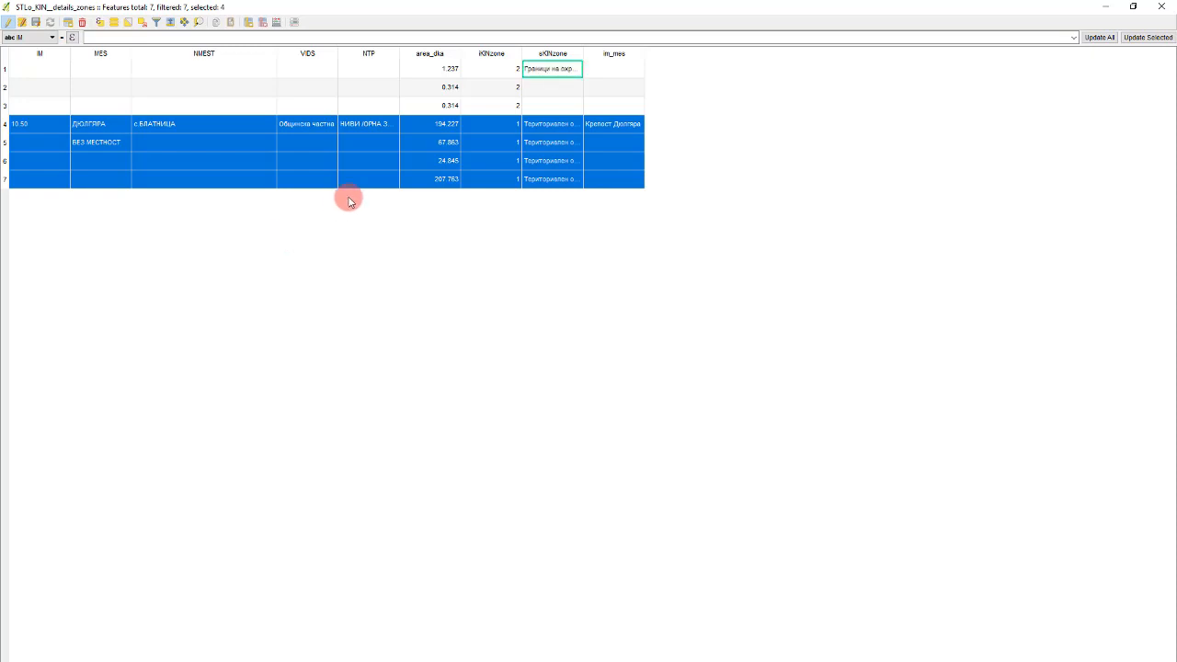
Extend row 1's sKINzone text with a clause about preserving cultural heritage that ends in "наследство"
{"action": "double_click", "coordinate": [570, 70]}
{"action": "left_click", "coordinate": [569, 70]}
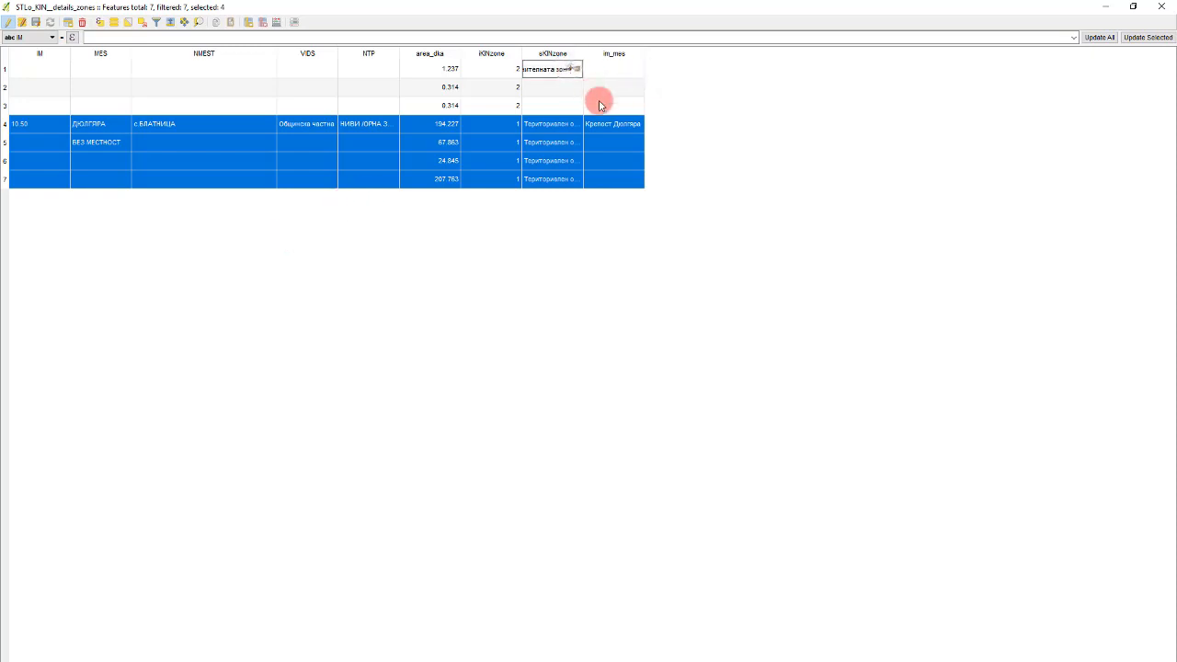
{"action": "type", "text": "/ за с"}
{"action": "type", "text": "пазване на не"}
{"action": "type", "text": "д"}
{"action": "key", "text": "BackSpace"}
{"action": "key", "text": "BackSpace"}
{"action": "key", "text": "BackSpace"}
{"action": "type", "text": "сбект ст"}
{"action": "type", "text": "/ недвижим"}
Copy row 1's complete sKINzone text into the sKINzone cells of rows 2 and 3
{"action": "key", "text": "ctrl+a"}
{"action": "key", "text": "ctrl+c"}
{"action": "double_click", "coordinate": [561, 92]}
{"action": "key", "text": "ctrl+v"}
{"action": "double_click", "coordinate": [543, 103]}
{"action": "key", "text": "ctrl+v"}
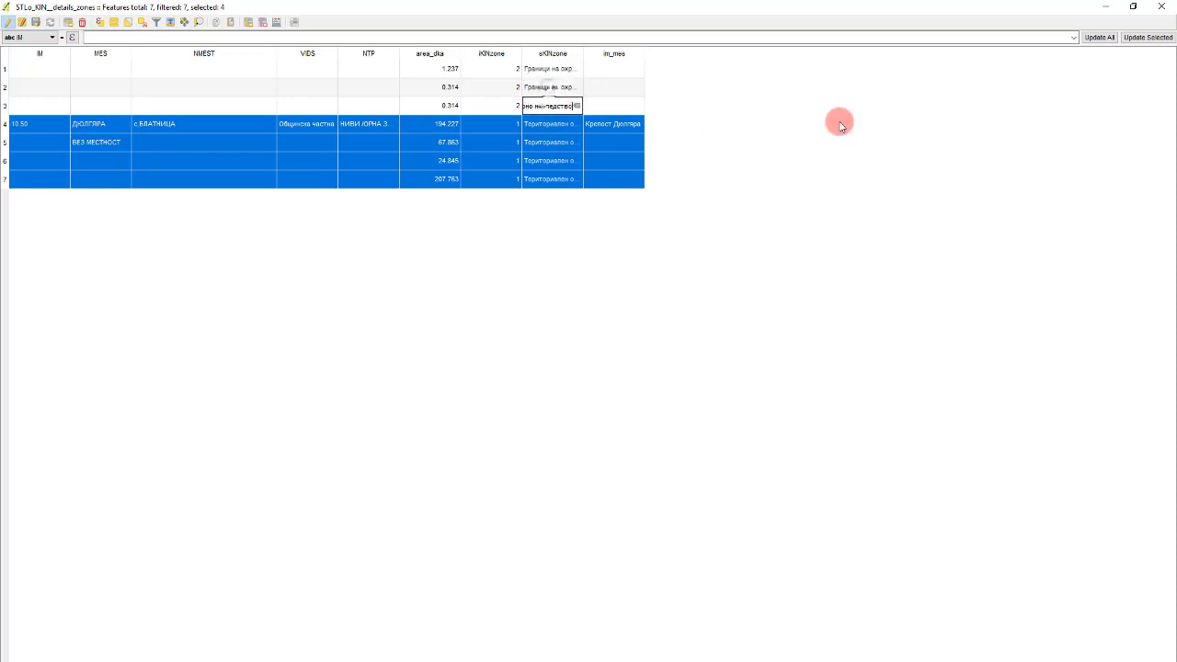
{"action": "key", "text": "Return"}
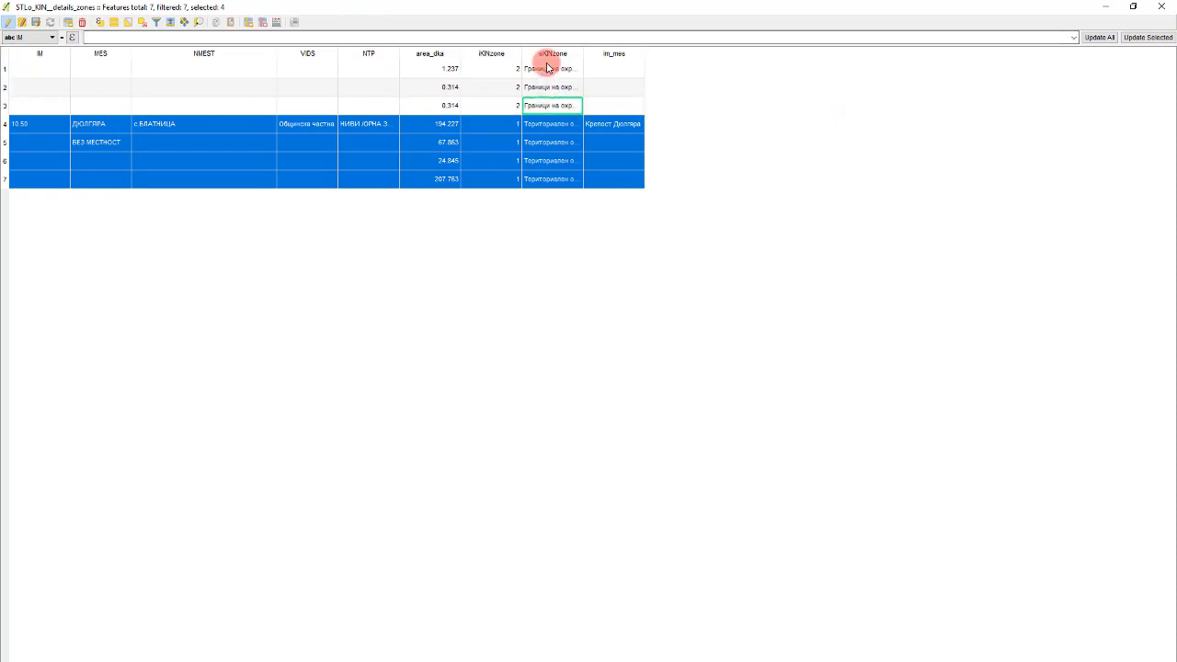
Enter "Могили" as the im_mes value of row 1 and copy it to rows 2 and 3
{"action": "double_click", "coordinate": [622, 75]}
{"action": "type", "text": "ш"}
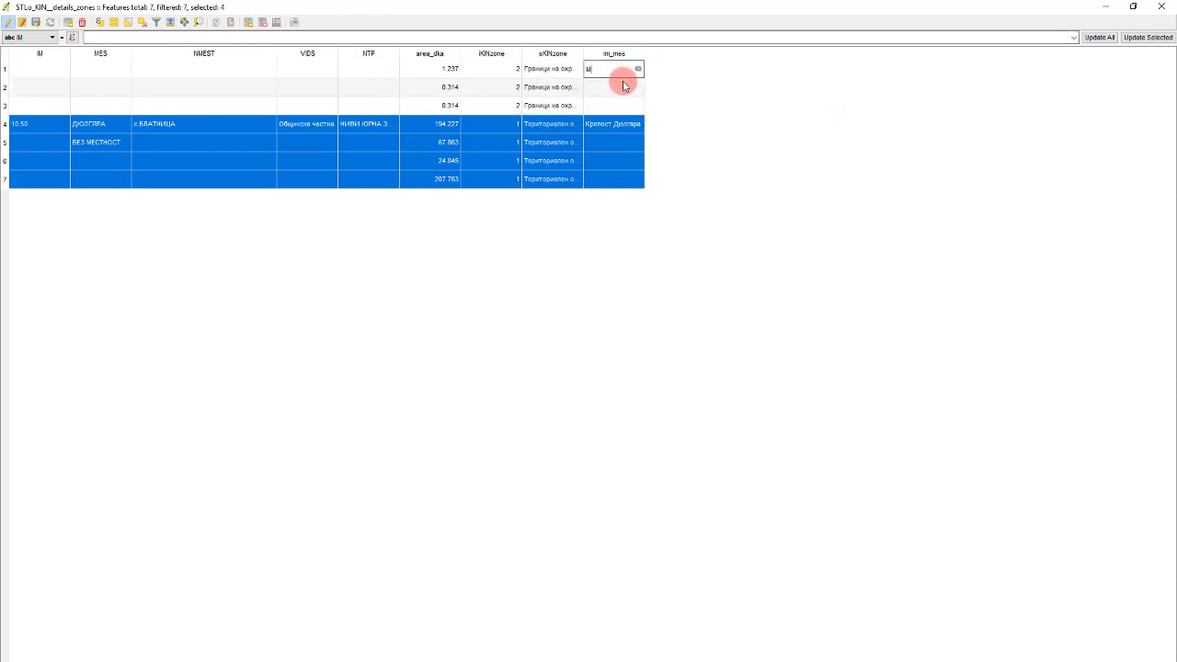
{"action": "type", "text": "огили"}
{"action": "left_click_drag", "start_coordinate": [620, 69], "coordinate": [594, 74]}
{"action": "key", "text": "ctrl+c"}
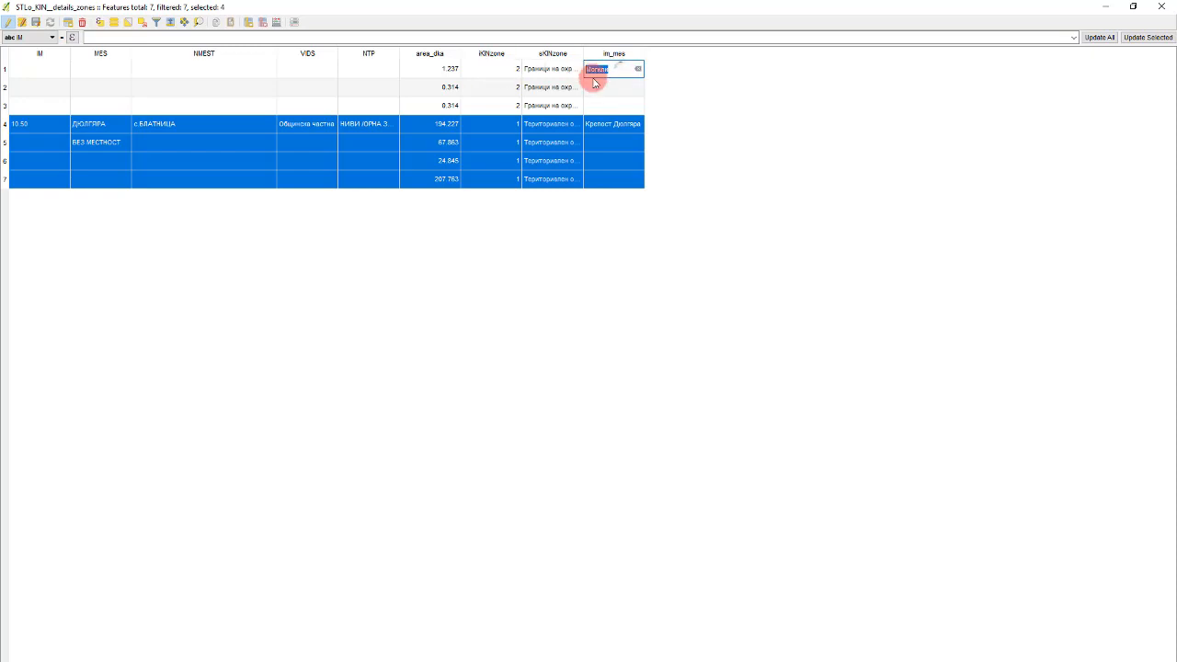
{"action": "double_click", "coordinate": [598, 86]}
{"action": "key", "text": "ctrl+v"}
{"action": "double_click", "coordinate": [607, 105]}
{"action": "key", "text": "ctrl+v"}
Change im_mes to "3 Могили" in rows 1 to 3, keeping row 4's fortress name intact
{"action": "double_click", "coordinate": [601, 69]}
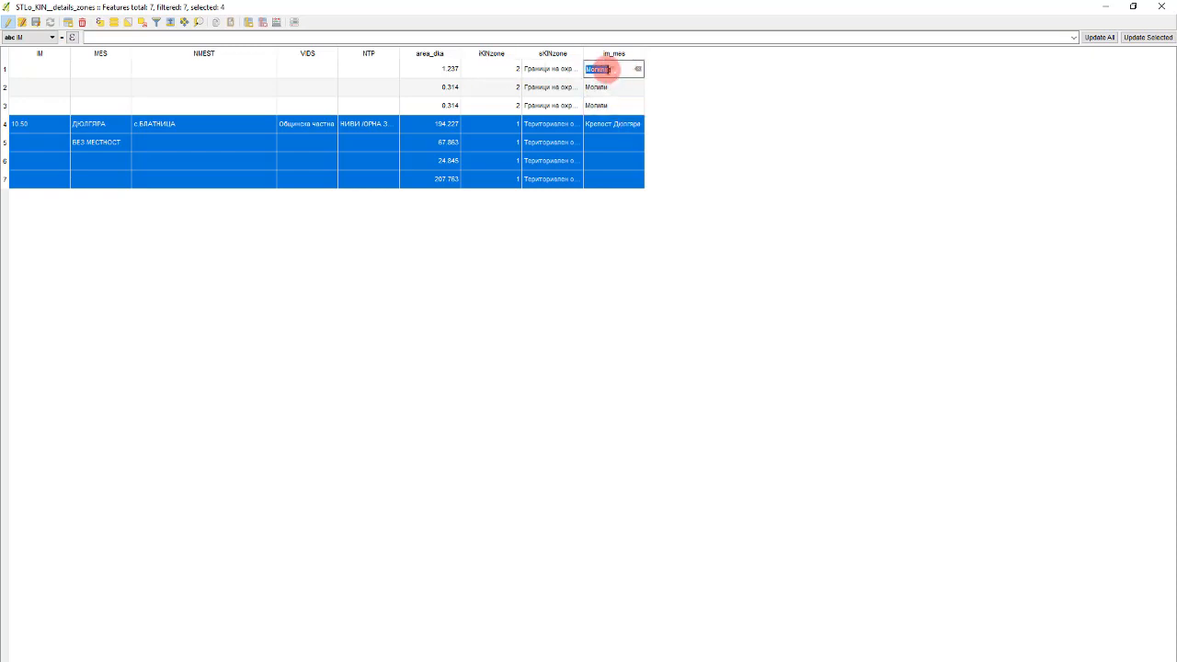
{"action": "type", "text": "3"}
{"action": "left_click_drag", "start_coordinate": [623, 68], "coordinate": [593, 70]}
{"action": "key", "text": "ctrl+c"}
{"action": "double_click", "coordinate": [609, 87]}
{"action": "key", "text": "ctrl+v"}
{"action": "double_click", "coordinate": [605, 121]}
{"action": "key", "text": "ctrl+v"}
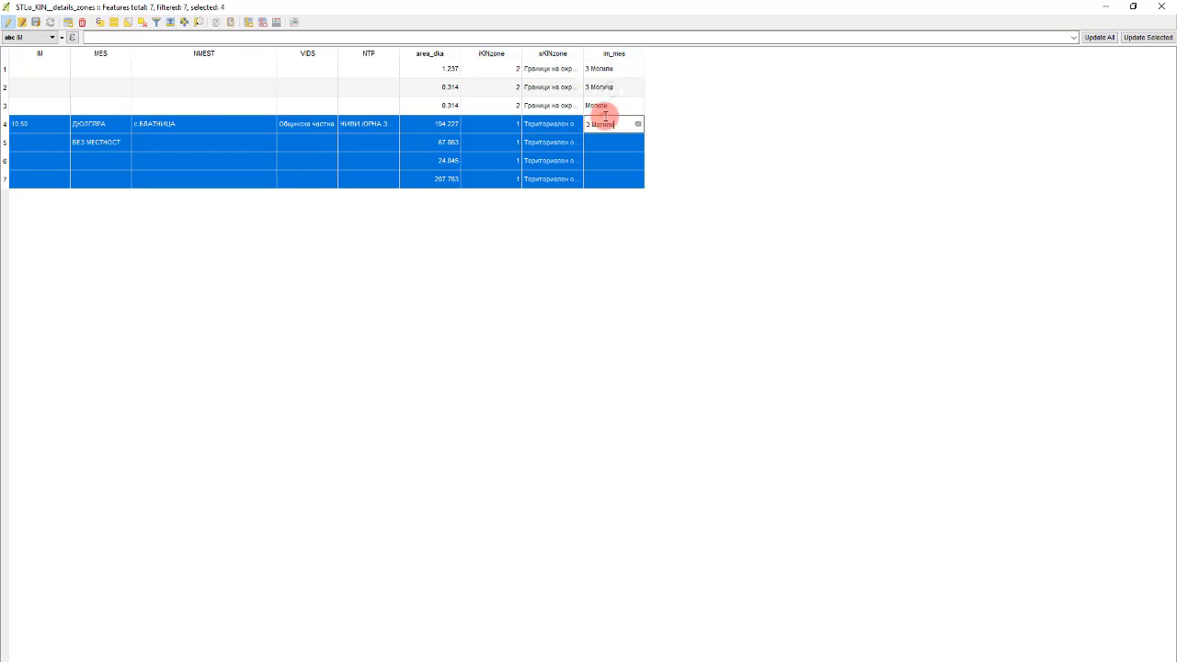
{"action": "key", "text": "ctrl+z"}
{"action": "double_click", "coordinate": [610, 108]}
{"action": "key", "text": "ctrl+v"}
{"action": "left_click", "coordinate": [657, 161]}
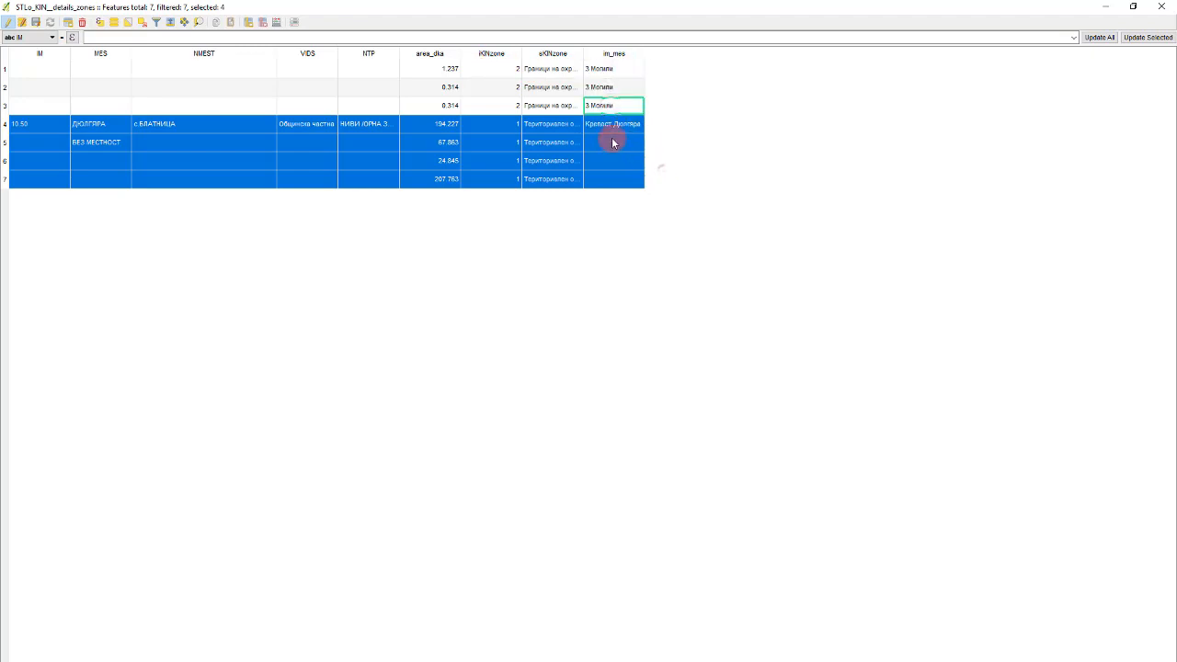
Save the attribute edits, stop editing the zones layer and close its attribute table
{"action": "left_click", "coordinate": [36, 21]}
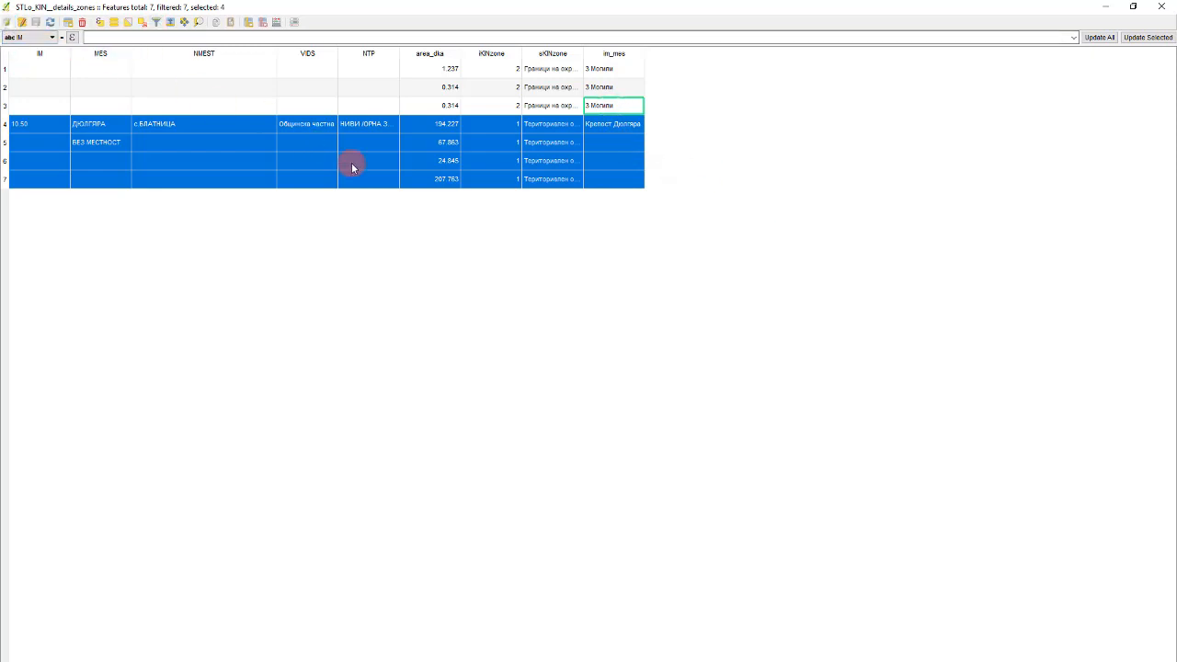
{"action": "key", "text": "ctrl+e"}
{"action": "left_click", "coordinate": [583, 378]}
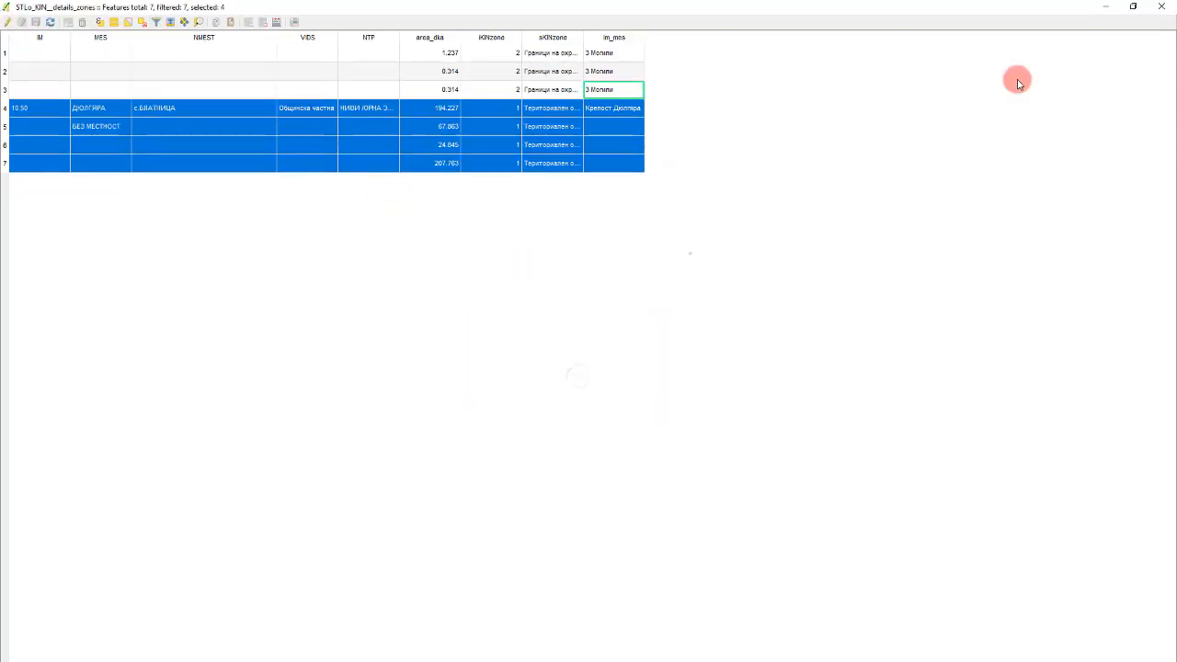
{"action": "key", "text": "Escape"}
Style the STLo_KIN__details_zones layer as categorized on the sKINzone column and classify its values
{"action": "left_click", "coordinate": [80, 312]}
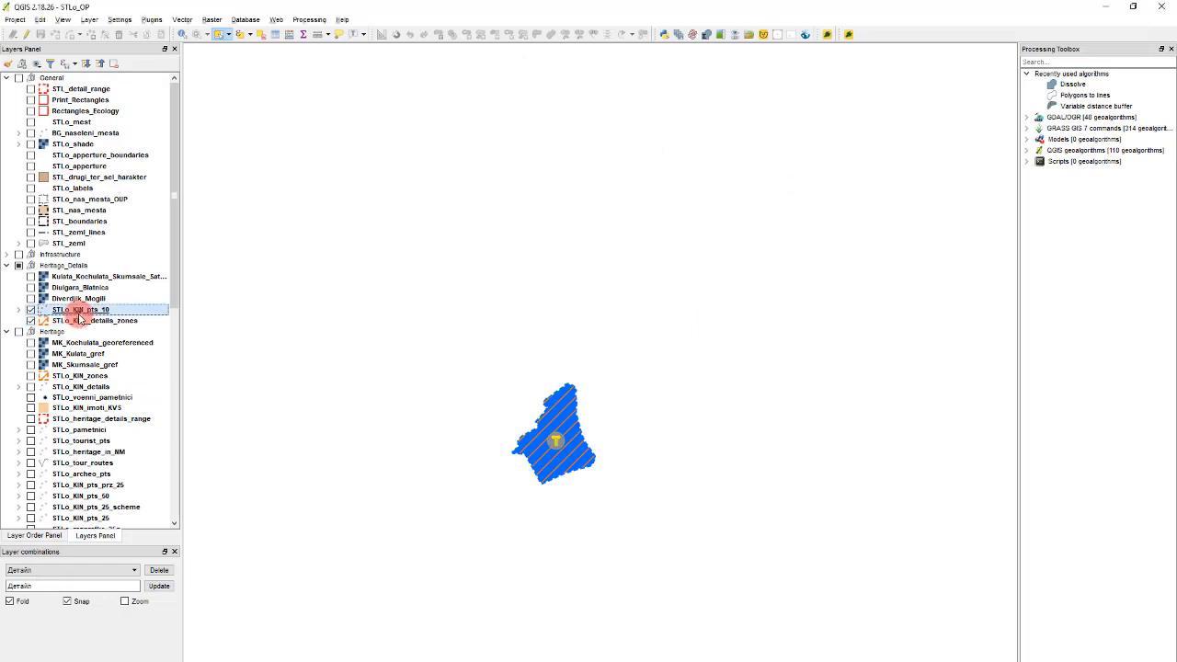
{"action": "left_click", "coordinate": [80, 320]}
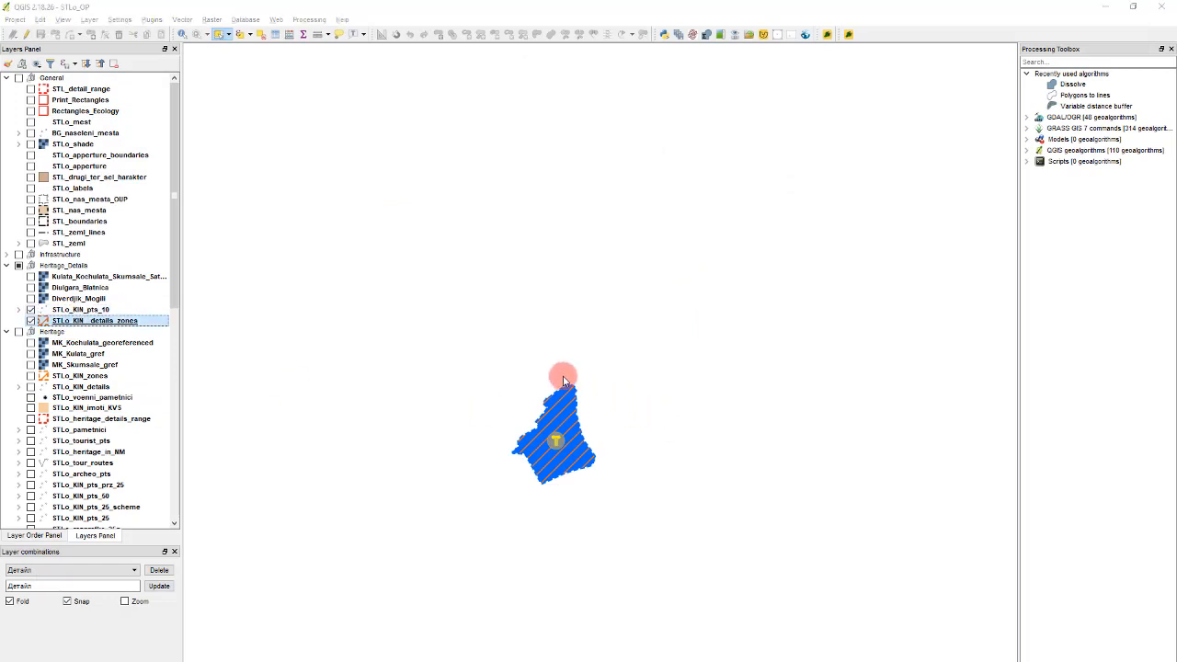
{"action": "left_click", "coordinate": [368, 194]}
{"action": "left_click", "coordinate": [368, 183]}
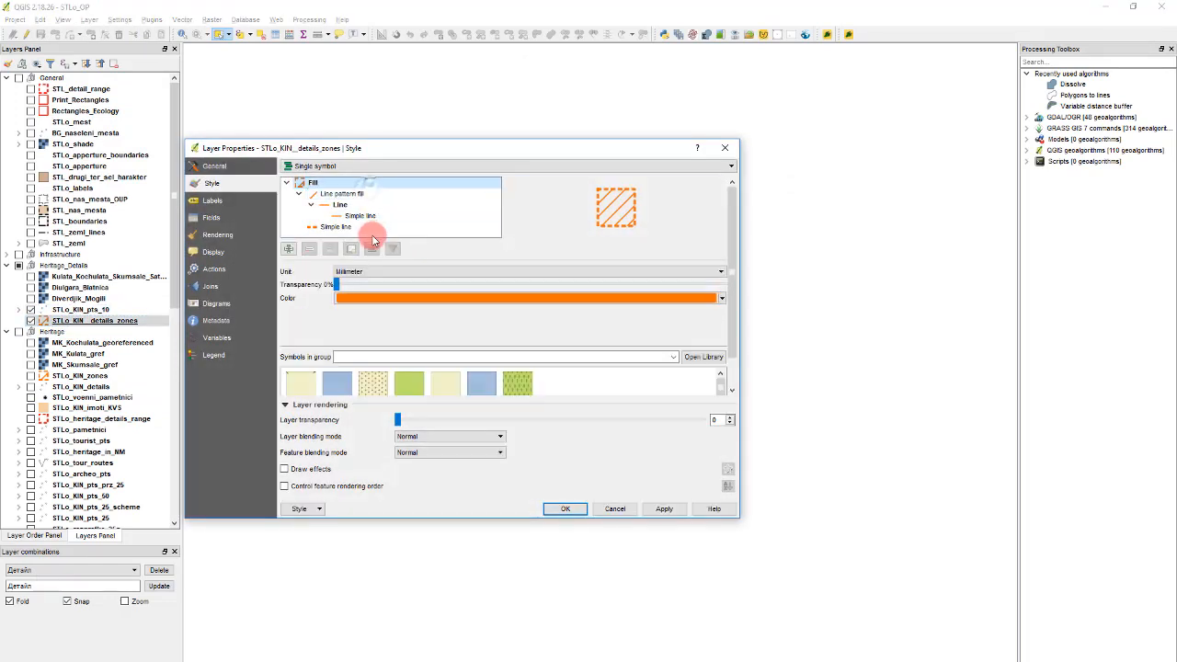
{"action": "left_click", "coordinate": [373, 193]}
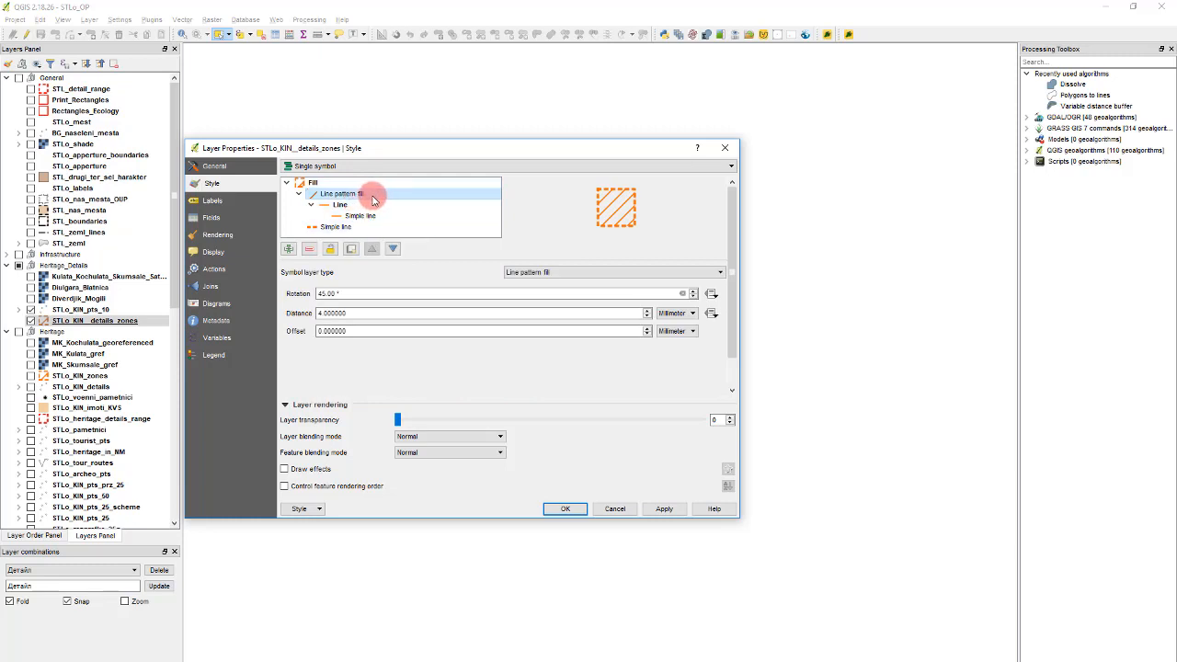
{"action": "left_click", "coordinate": [311, 166]}
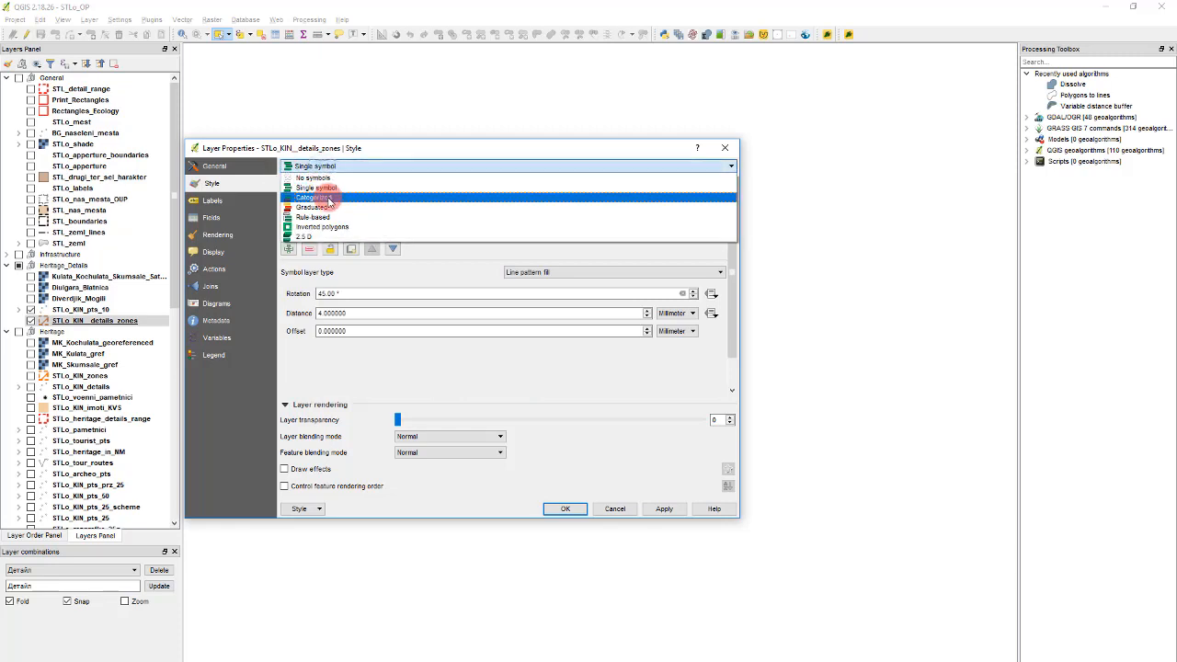
{"action": "left_click", "coordinate": [309, 197]}
{"action": "left_click", "coordinate": [607, 188]}
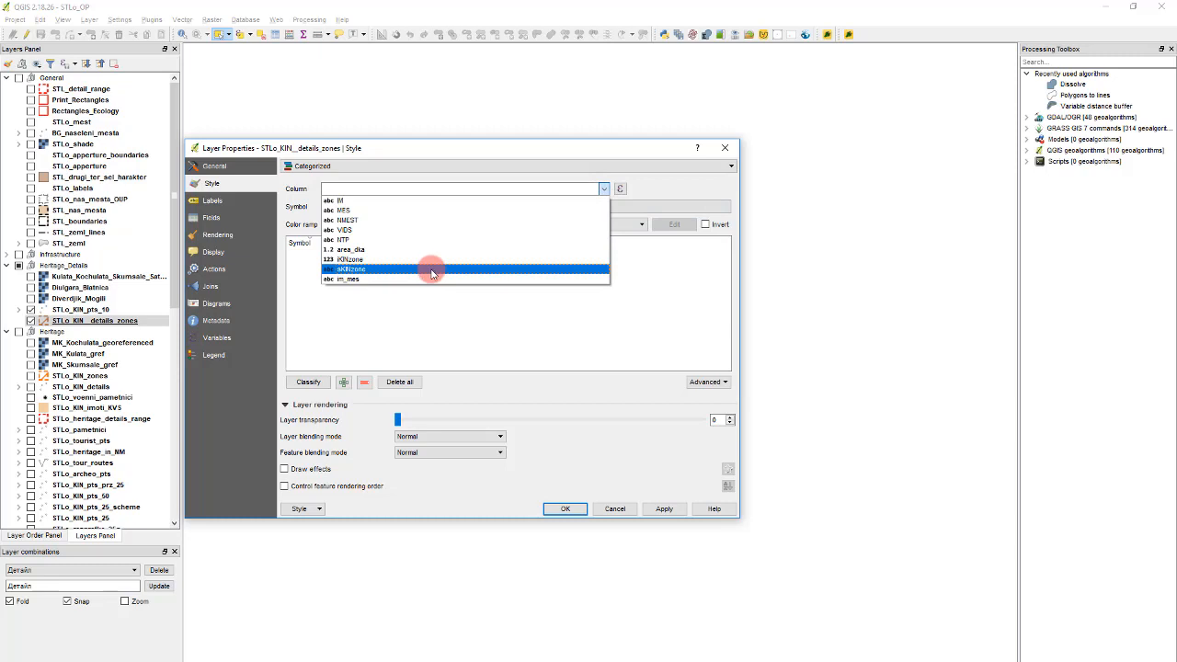
{"action": "left_click", "coordinate": [432, 270]}
{"action": "left_click", "coordinate": [317, 381]}
{"action": "left_click", "coordinate": [328, 277]}
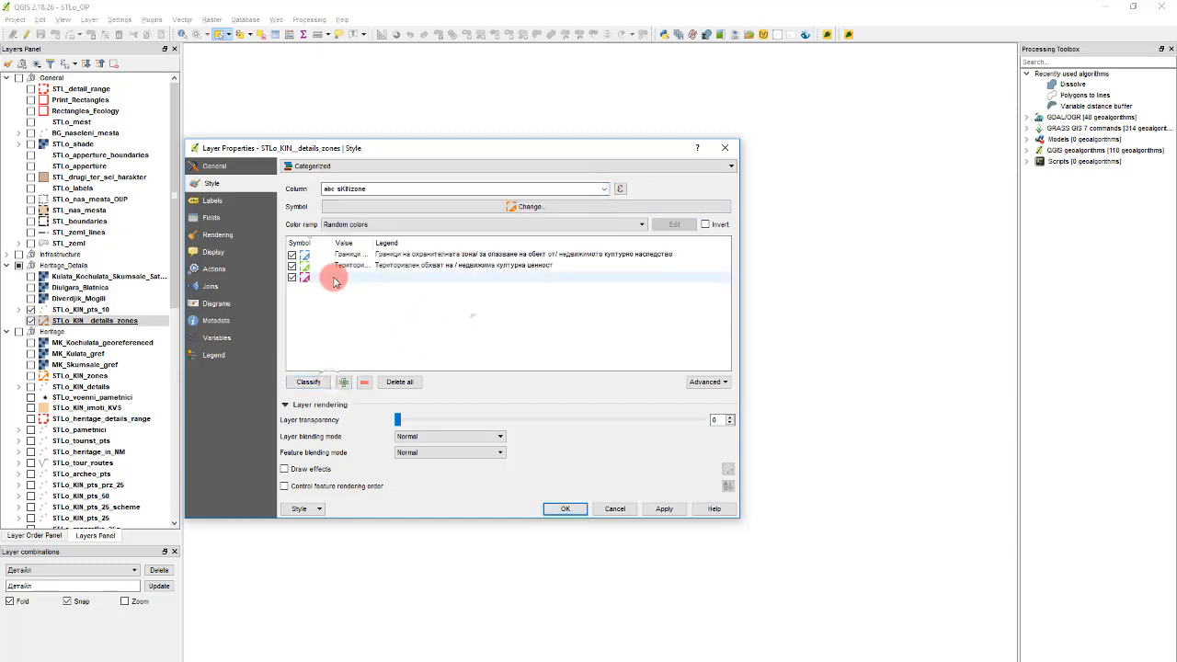
{"action": "double_click", "coordinate": [327, 277]}
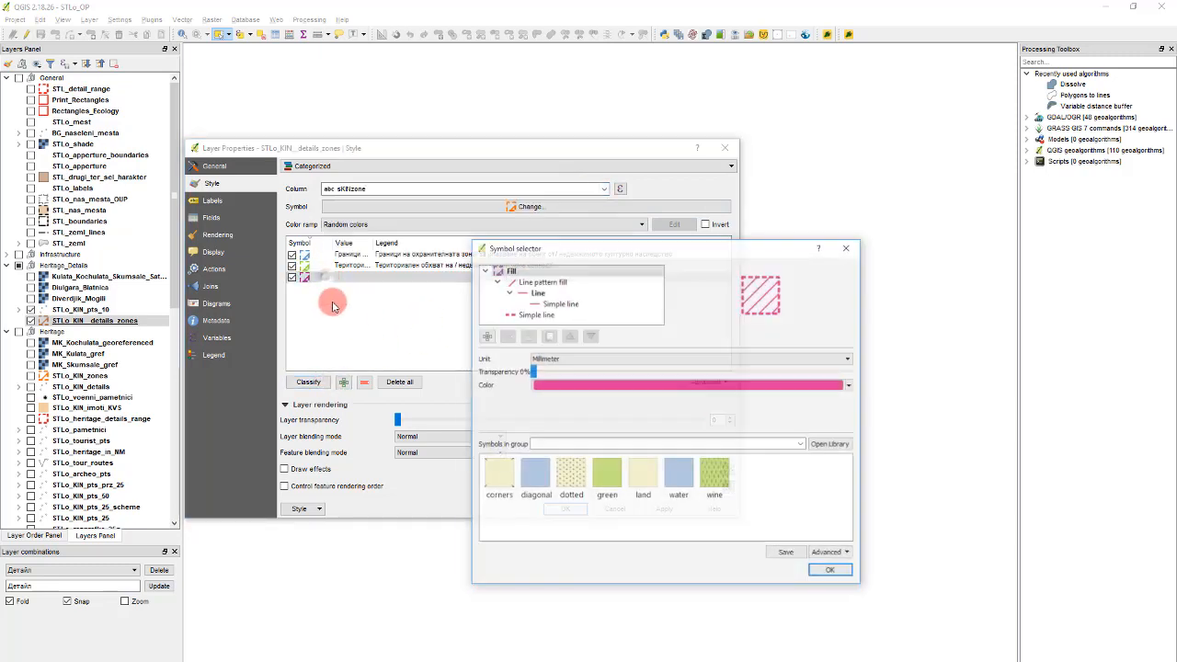
{"action": "left_click", "coordinate": [831, 571]}
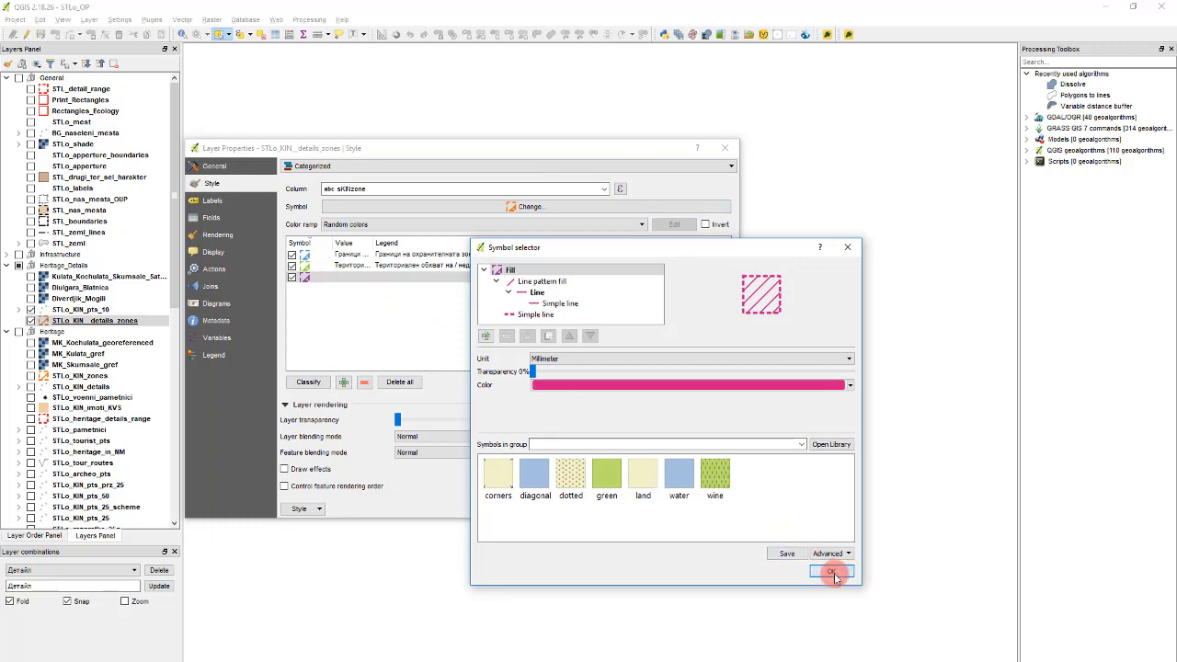
Set the symbol colour of the first category, "Граници на охранителната зона", to orange #ff6e00
{"action": "double_click", "coordinate": [308, 258]}
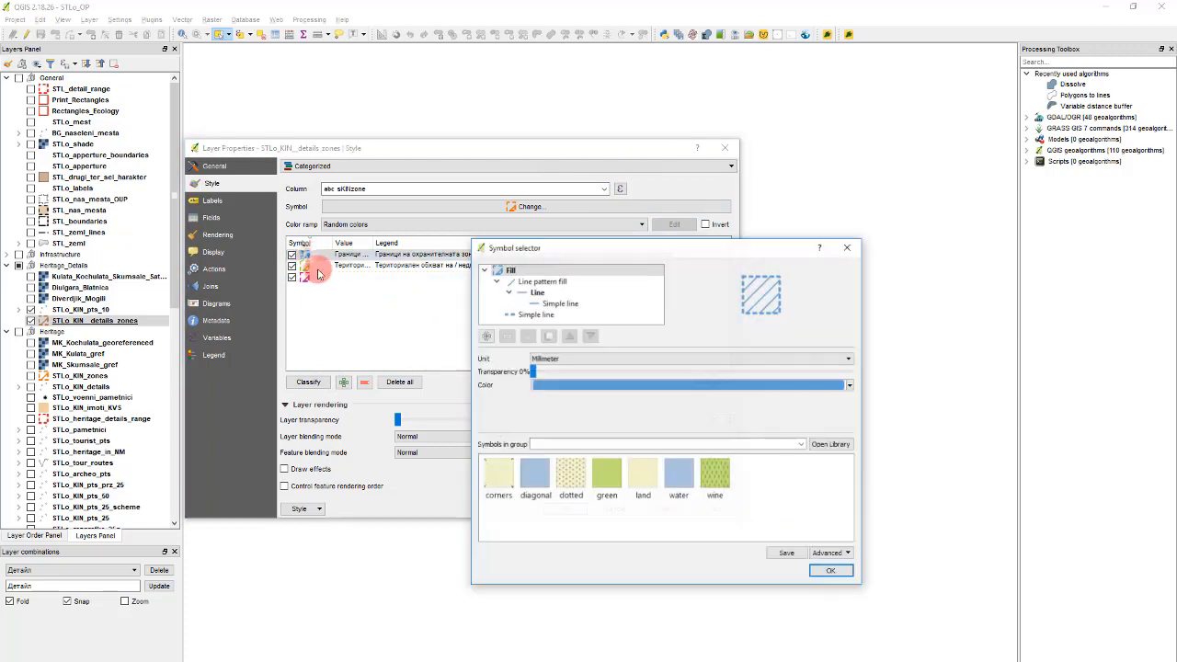
{"action": "left_click", "coordinate": [552, 384]}
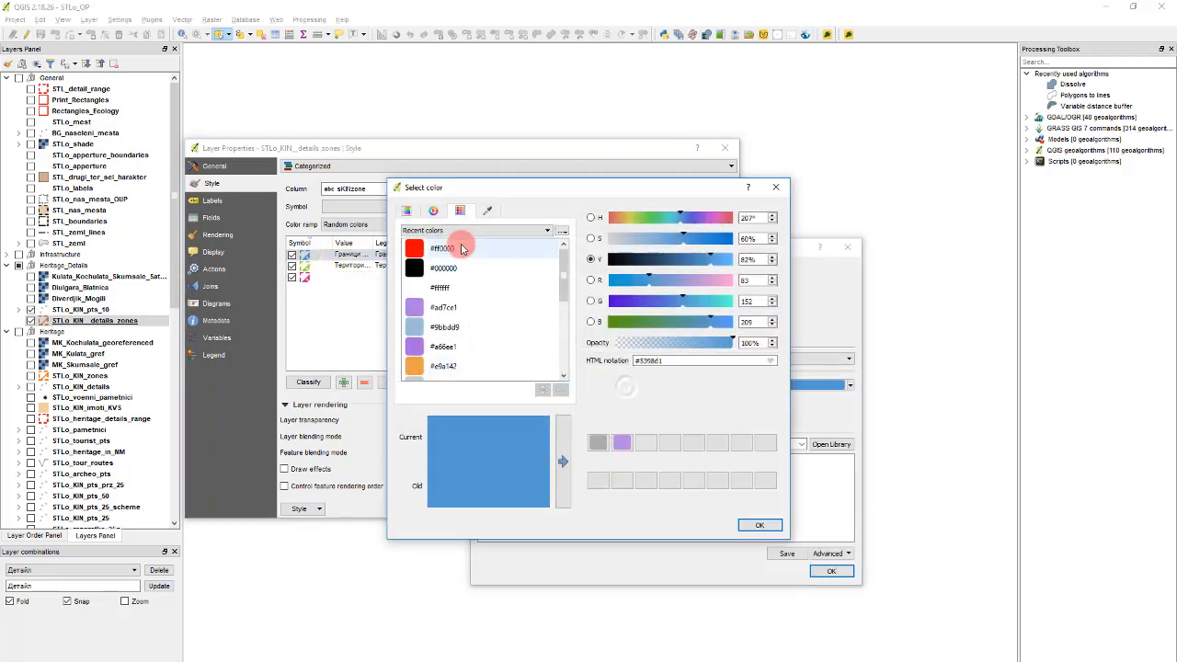
{"action": "left_click", "coordinate": [473, 364]}
{"action": "scroll", "coordinate": [476, 342], "scroll_direction": "down", "scroll_amount": 5}
{"action": "left_click", "coordinate": [474, 330]}
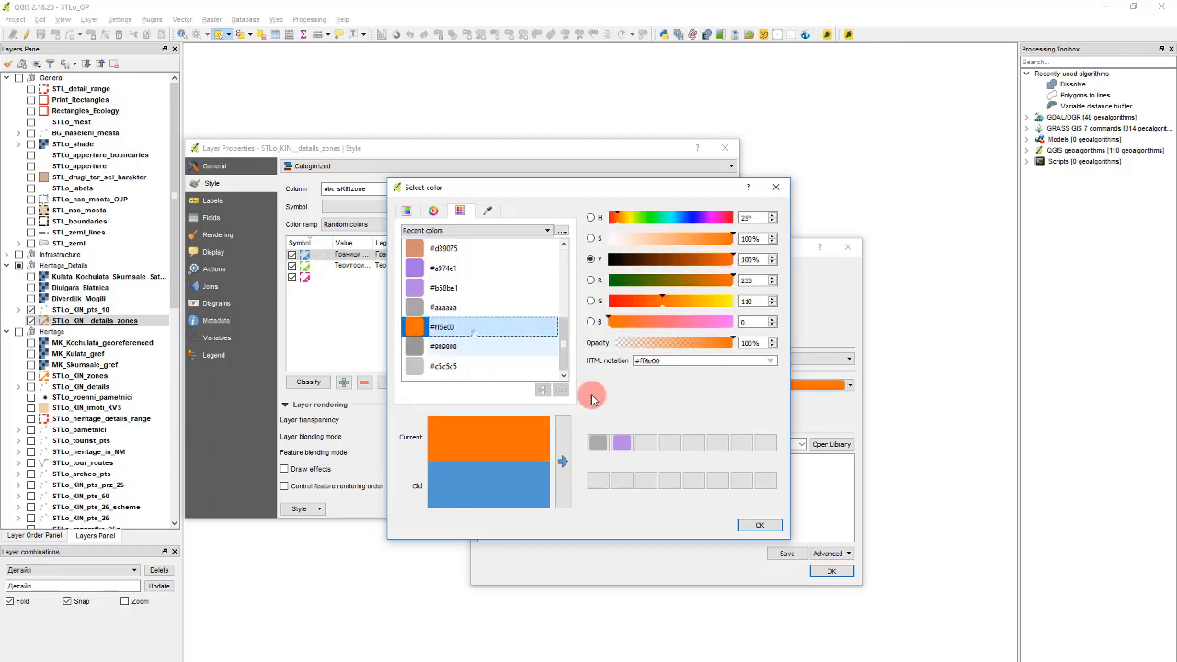
{"action": "left_click", "coordinate": [760, 525]}
{"action": "key", "text": "Return"}
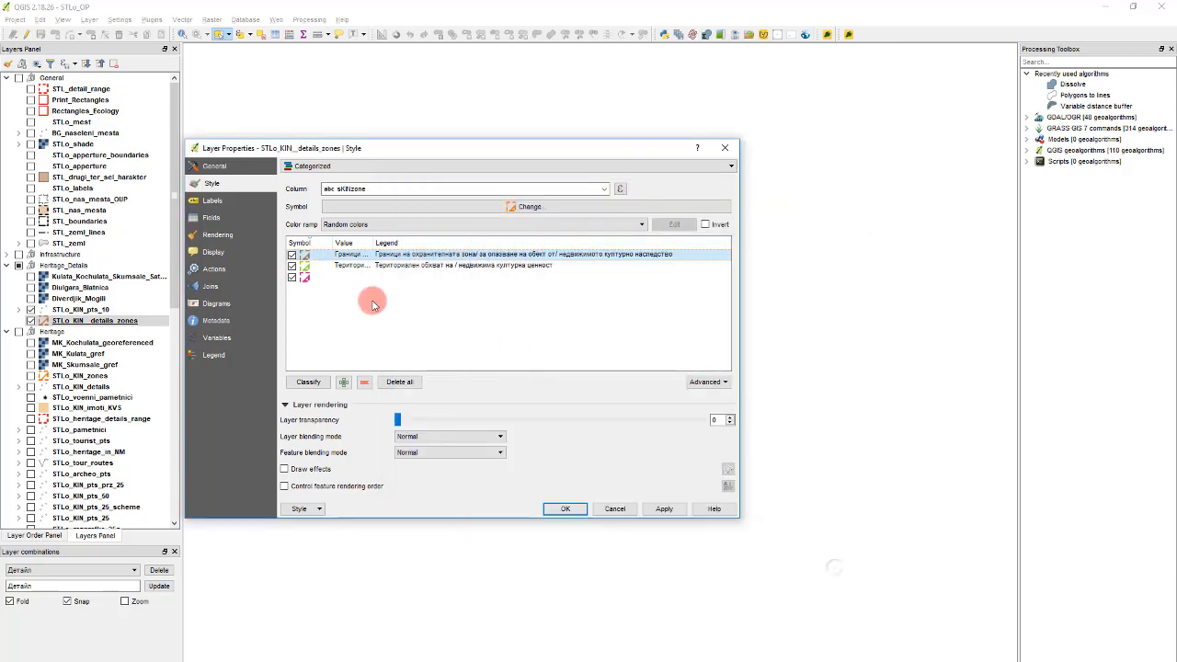
Remove the line pattern fill from the first category's symbol, keeping only its dashed simple-line outline
{"action": "double_click", "coordinate": [305, 258]}
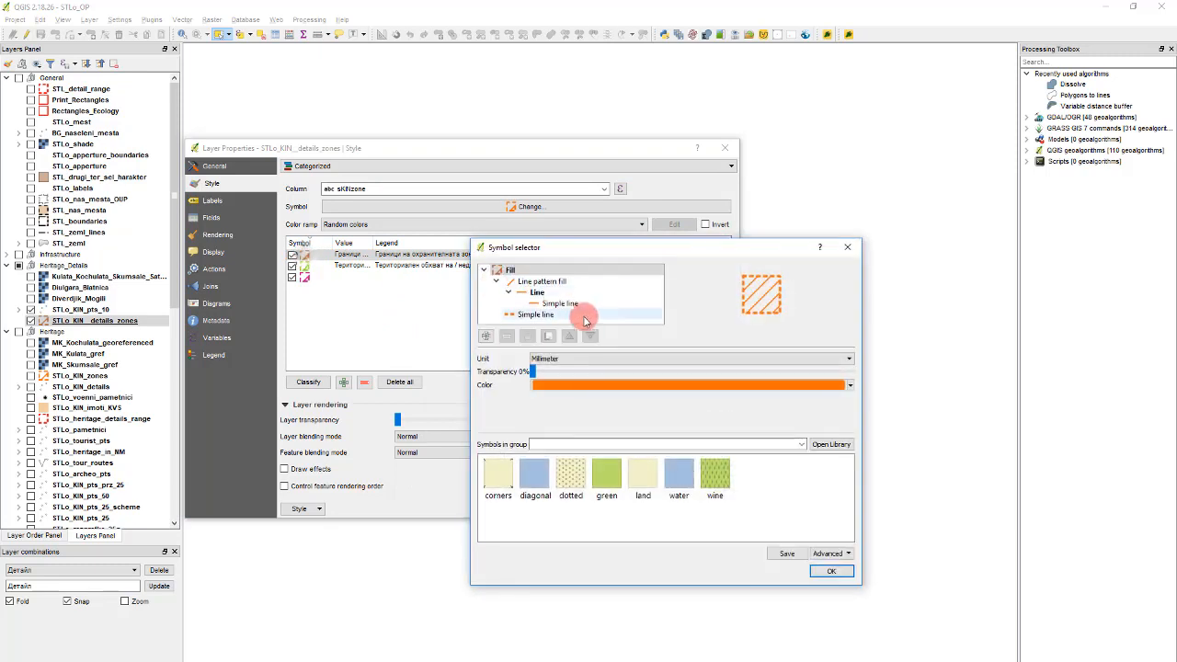
{"action": "left_click", "coordinate": [540, 282]}
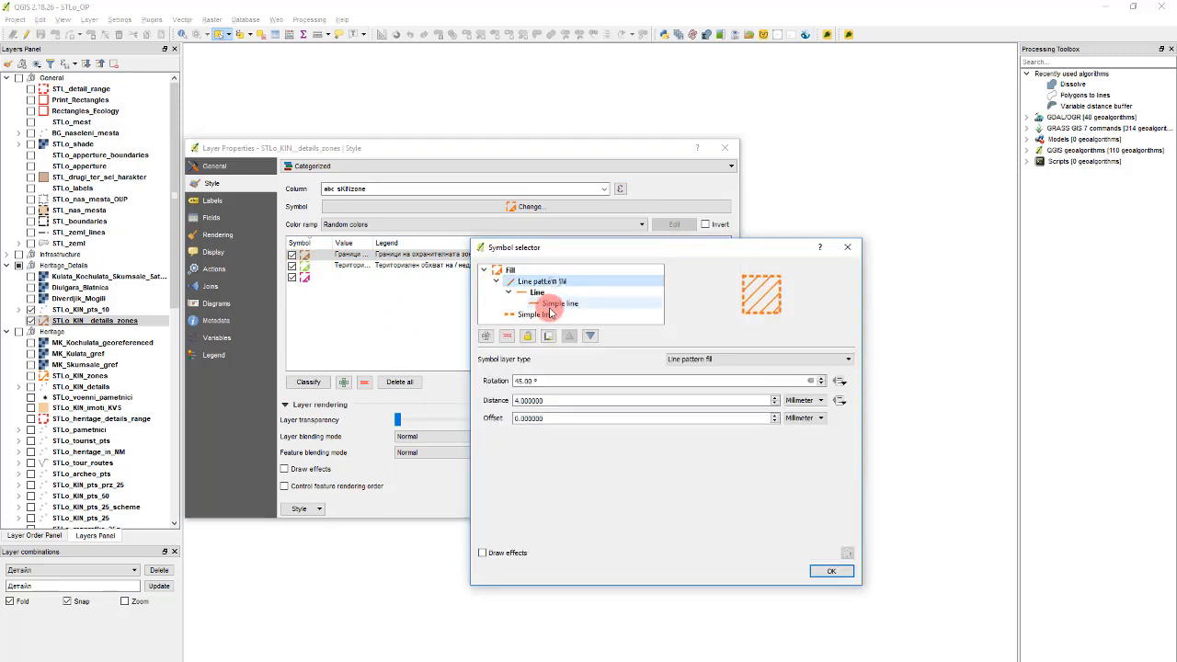
{"action": "left_click", "coordinate": [550, 314]}
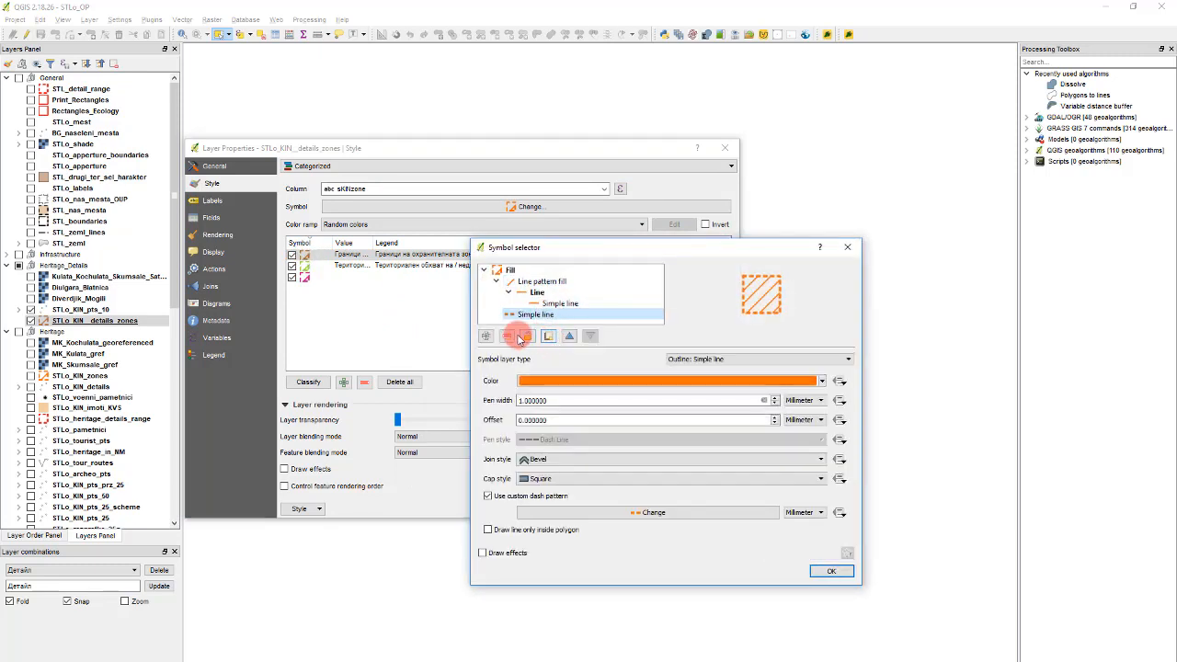
{"action": "left_click", "coordinate": [539, 281]}
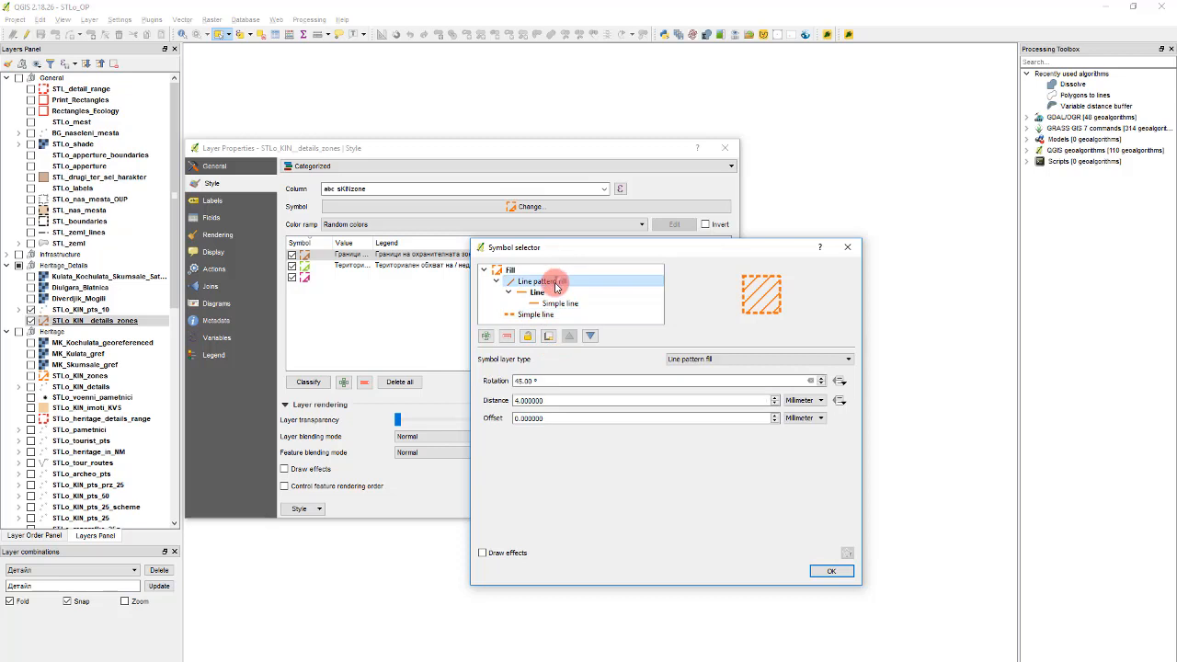
{"action": "left_click", "coordinate": [509, 337]}
{"action": "left_click", "coordinate": [542, 282]}
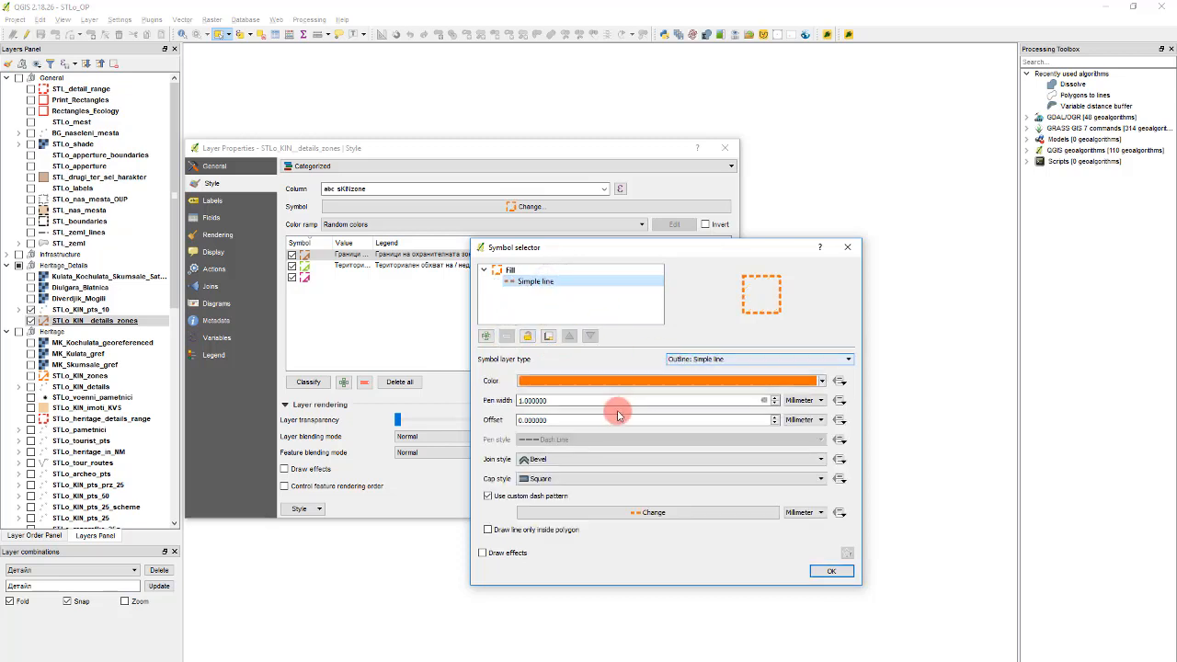
Add a second row with dash 0.5 and space 2 to the outline's custom dash pattern
{"action": "left_click", "coordinate": [581, 512]}
{"action": "left_click", "coordinate": [556, 332]}
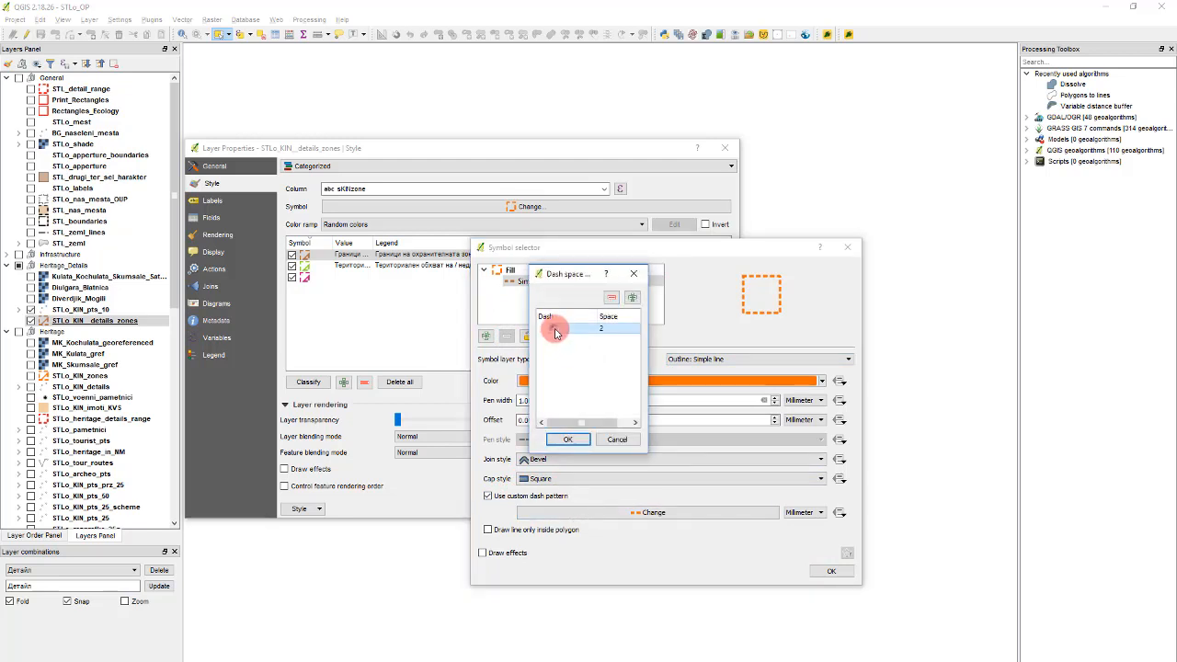
{"action": "double_click", "coordinate": [604, 332]}
{"action": "left_click", "coordinate": [580, 358]}
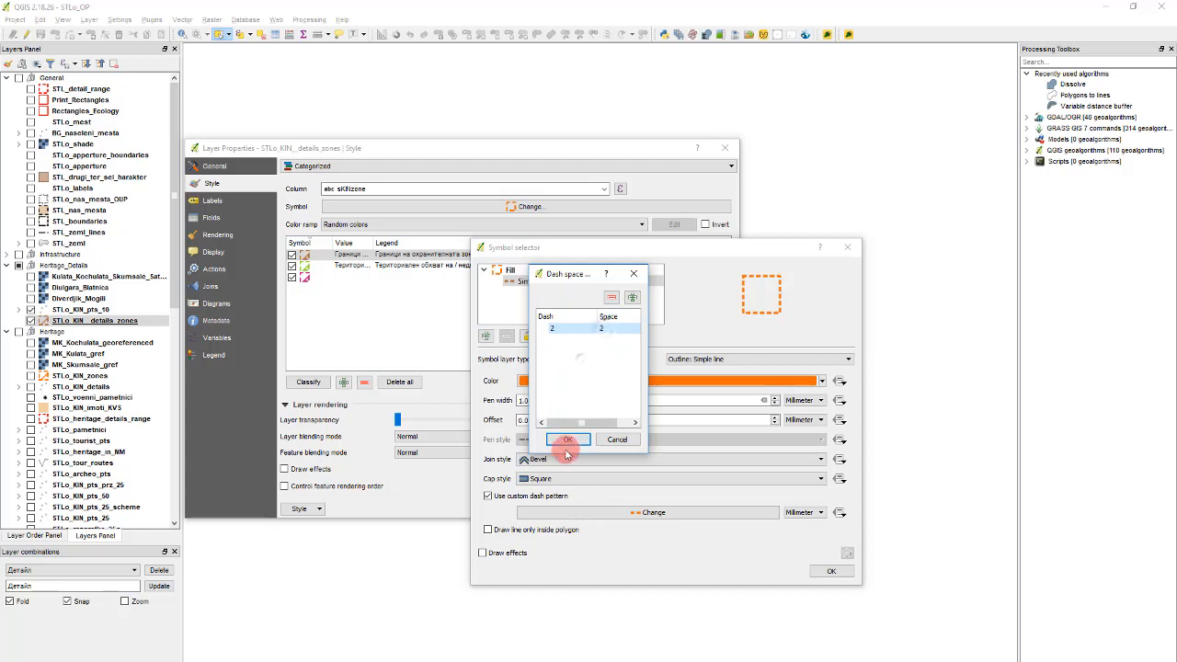
{"action": "left_click", "coordinate": [631, 299]}
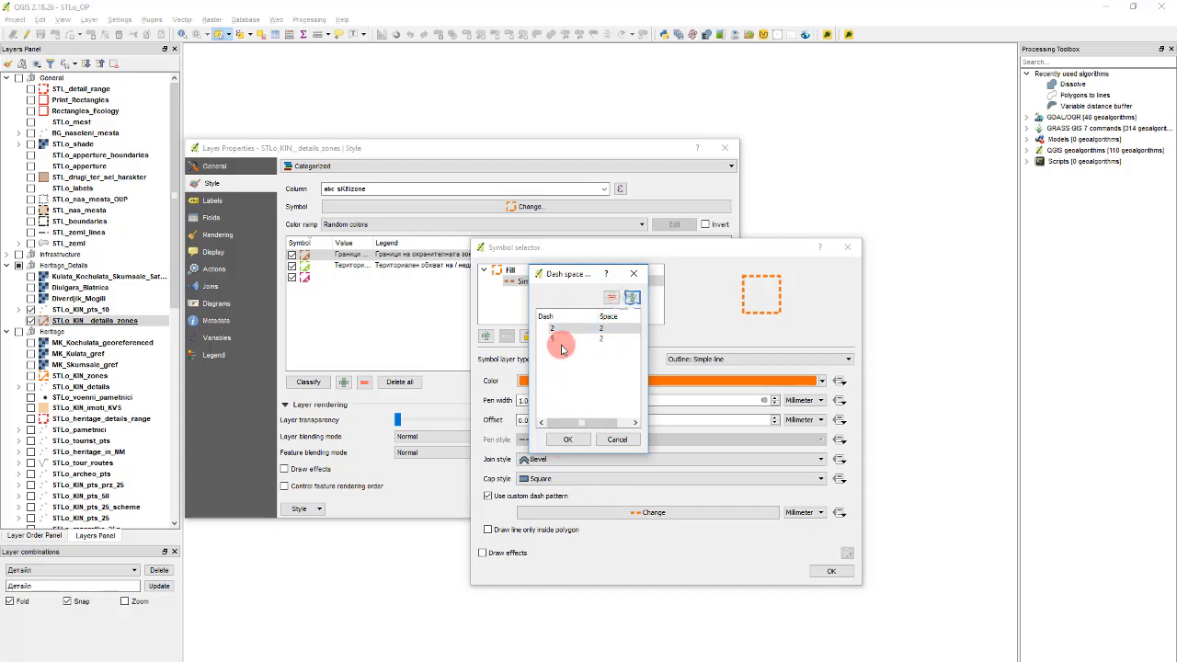
{"action": "double_click", "coordinate": [558, 340]}
{"action": "type", "text": "1.5"}
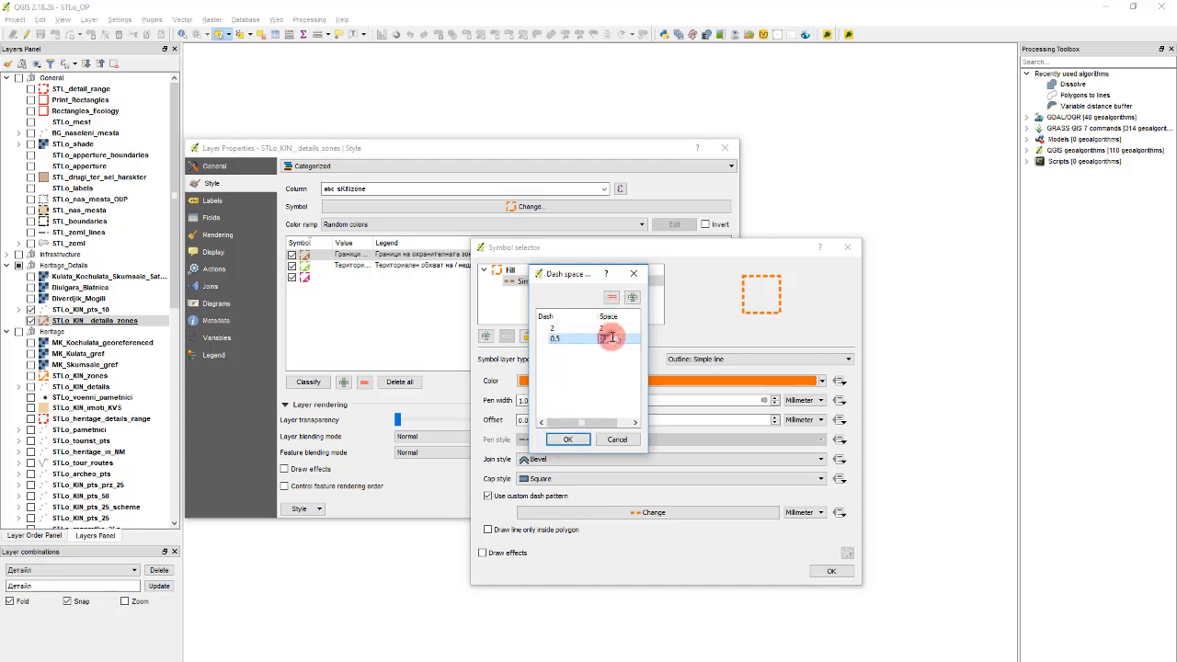
{"action": "left_click", "coordinate": [577, 440]}
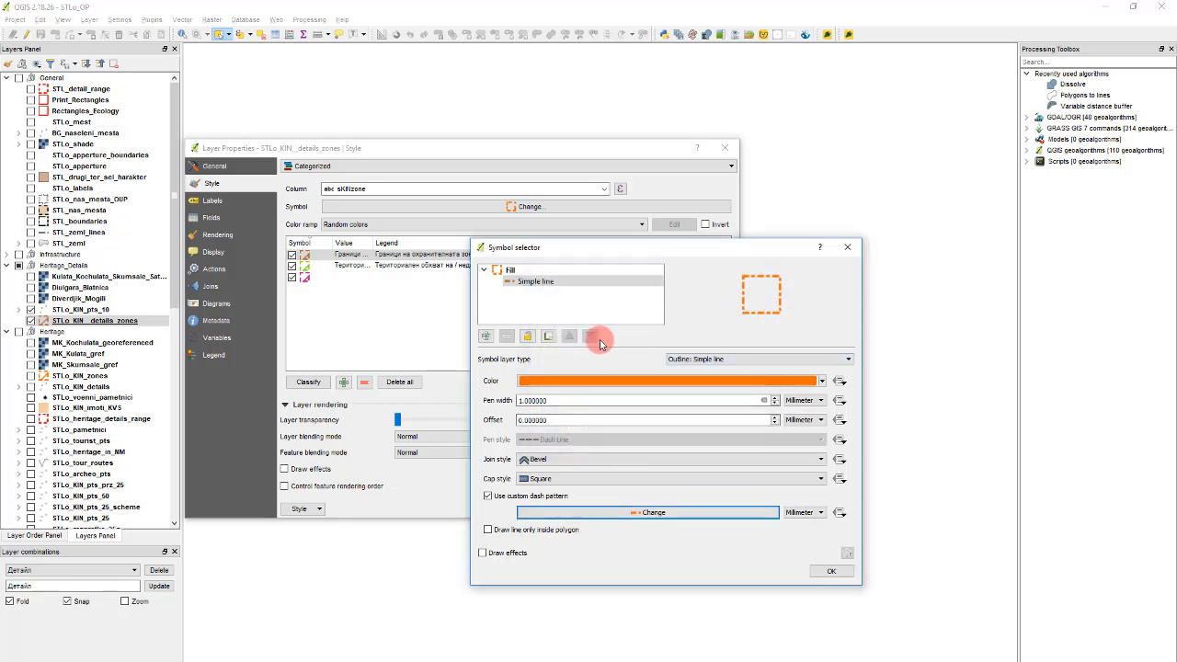
Try a shorter first dash in the outline's custom dash pattern
{"action": "left_click", "coordinate": [647, 512]}
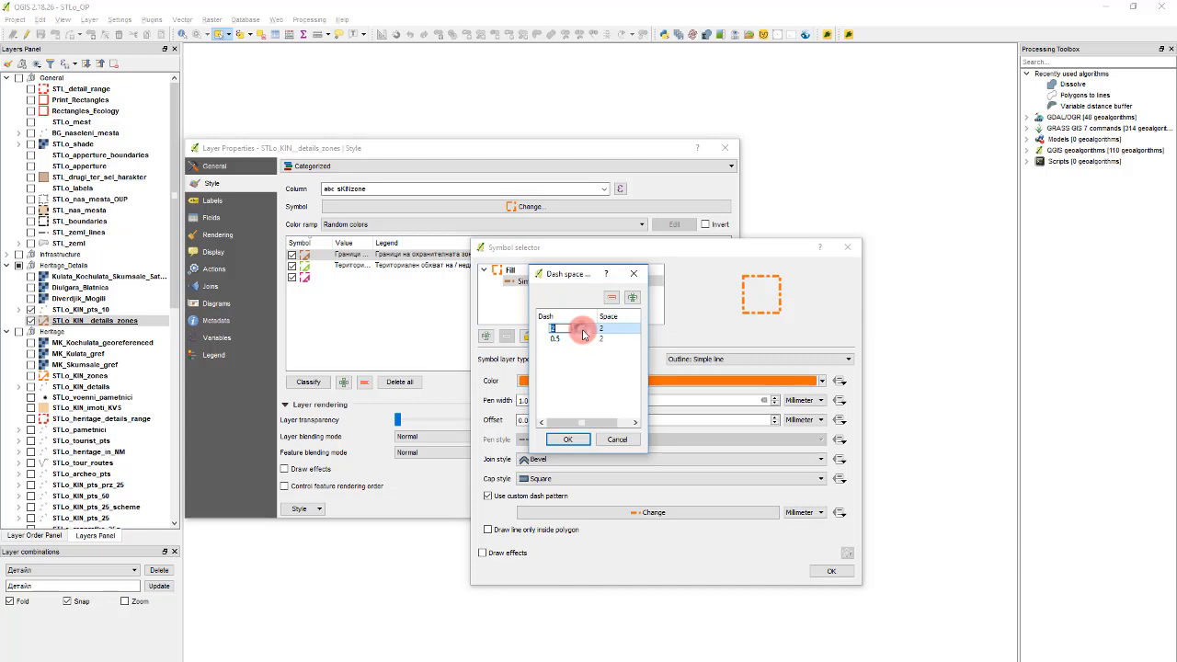
{"action": "type", "text": "1.1"}
{"action": "left_click", "coordinate": [568, 440]}
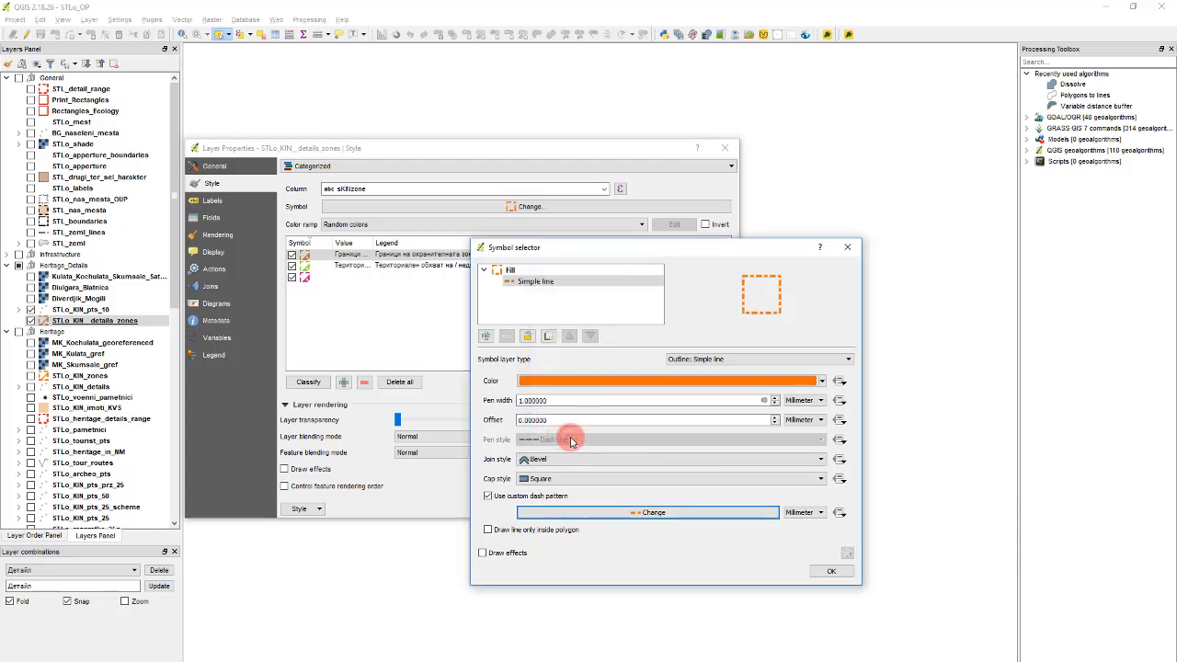
Try a space of 1.5 in both rows of the outline's dash pattern, with the first dash at 2
{"action": "left_click", "coordinate": [758, 513]}
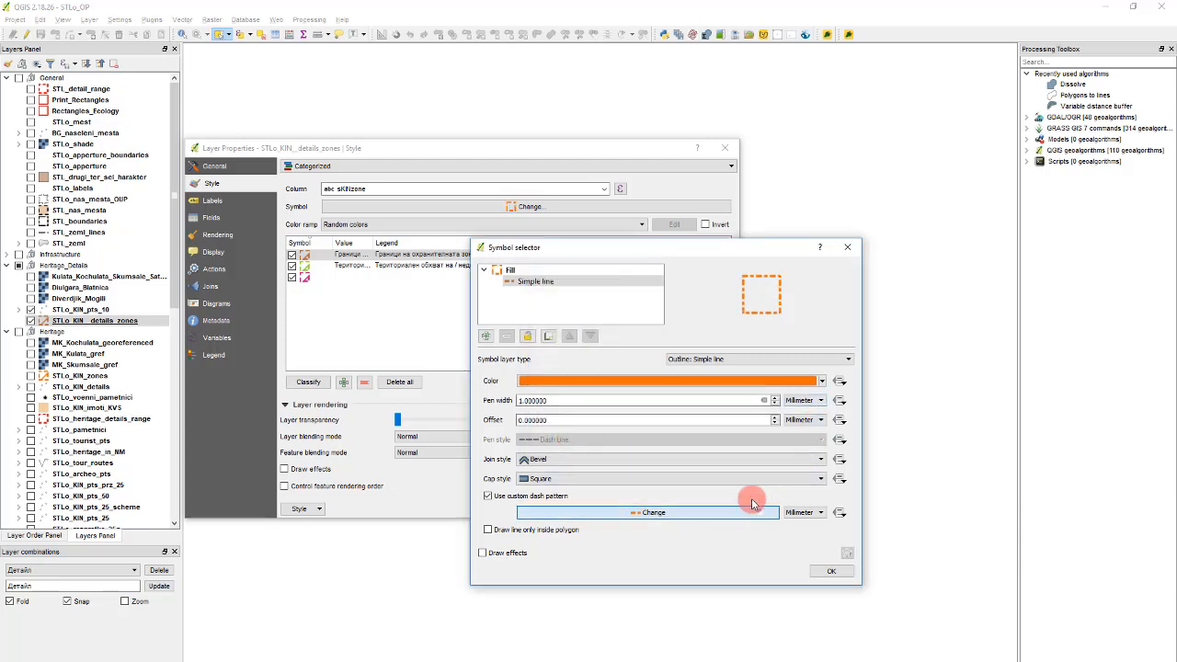
{"action": "left_click", "coordinate": [569, 339]}
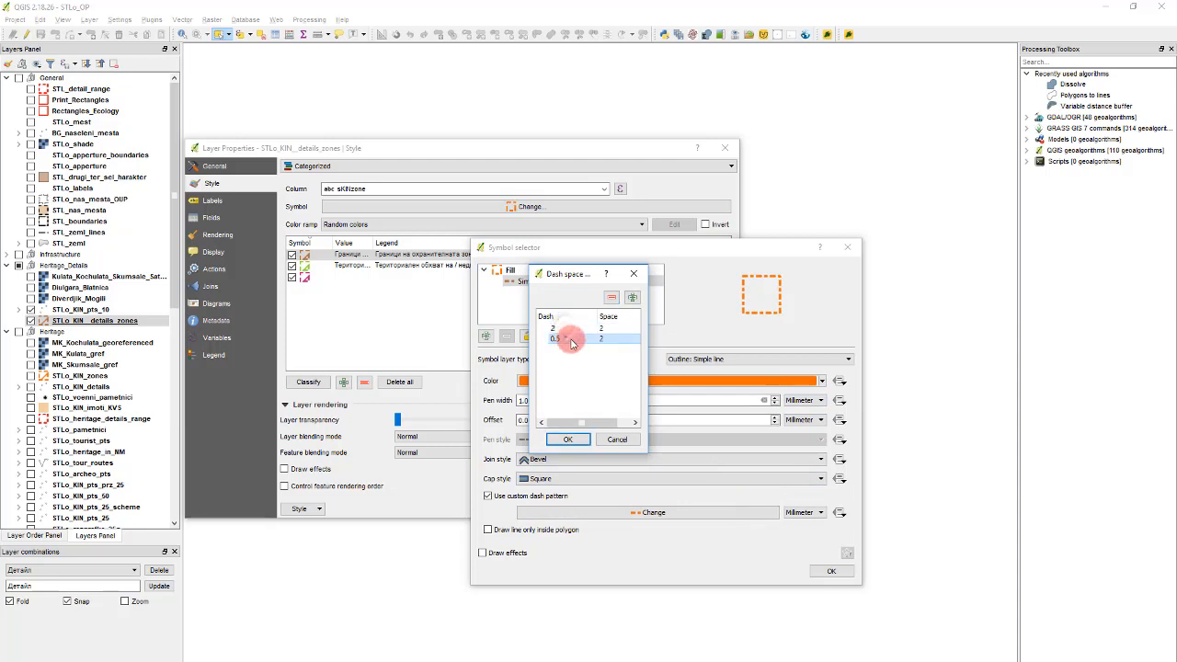
{"action": "double_click", "coordinate": [616, 331]}
{"action": "double_click", "coordinate": [616, 339]}
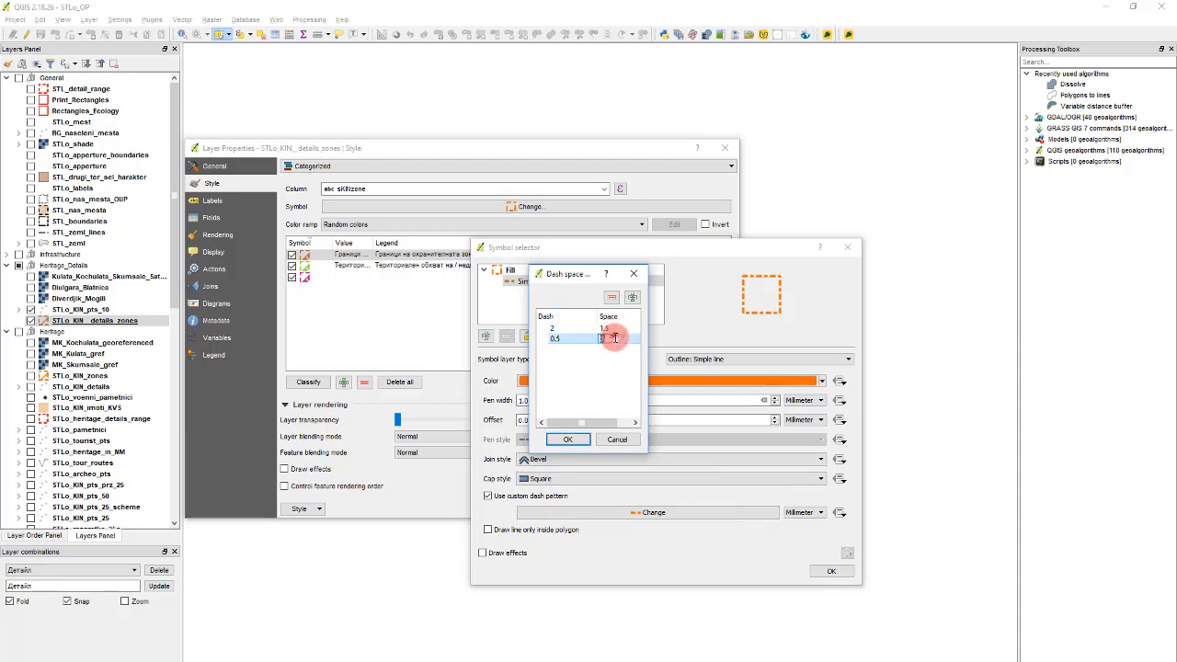
{"action": "type", "text": "1.5"}
{"action": "left_click", "coordinate": [583, 441]}
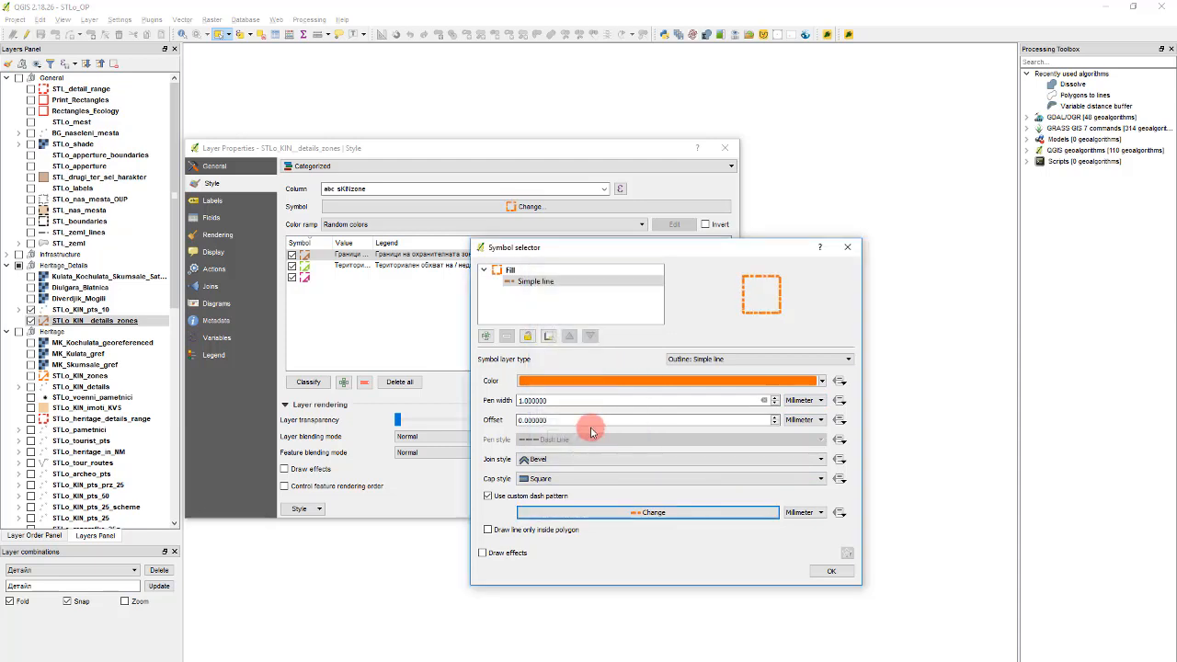
Set both spaces in the outline's dash pattern back to 2 and accept the first category's symbol
{"action": "left_click", "coordinate": [675, 516]}
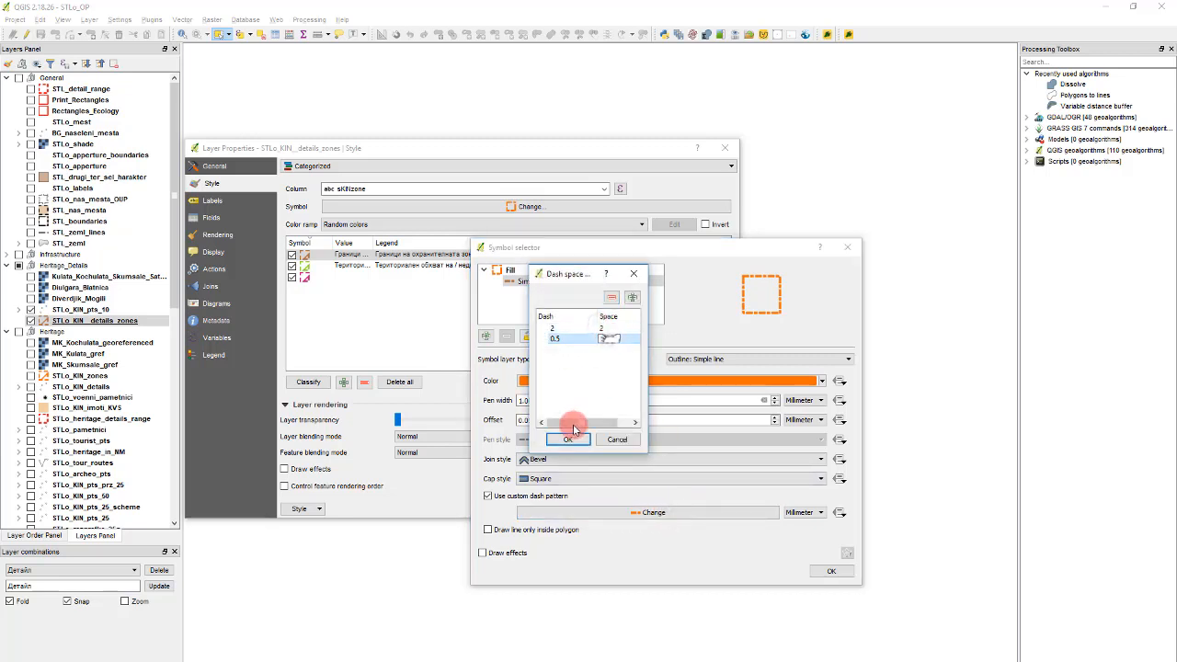
{"action": "left_click", "coordinate": [568, 439]}
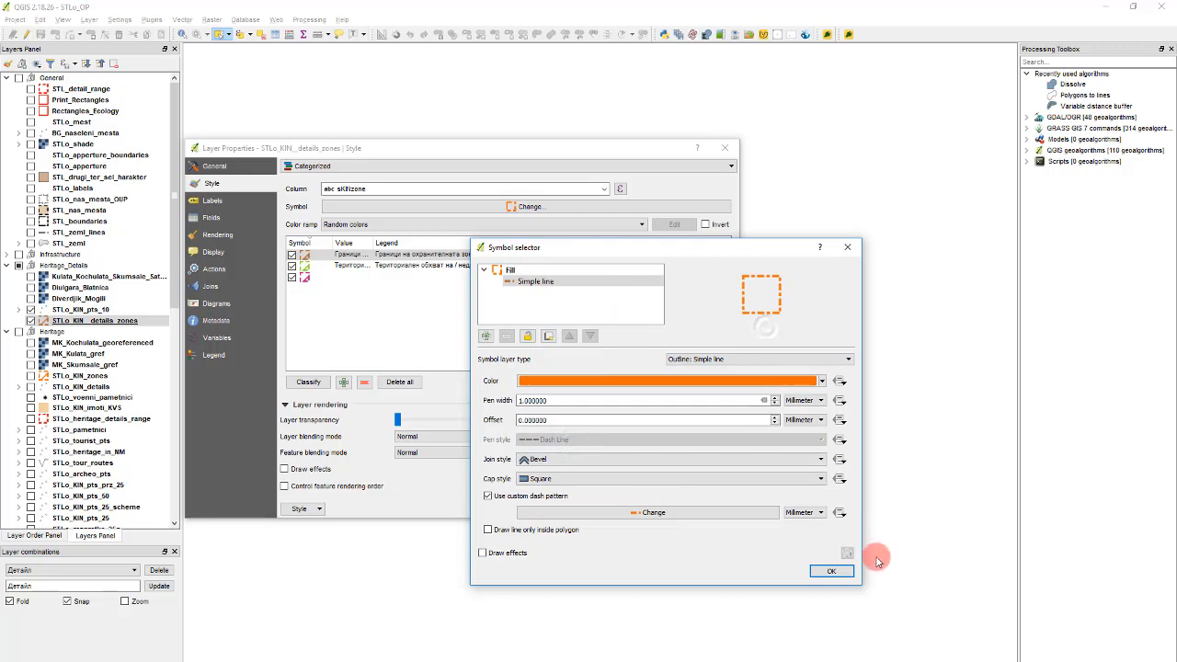
{"action": "left_click", "coordinate": [833, 573]}
Set the symbol colour of the "Териториален обхват на / недвижима културна ценност" category to orange #ff6e00
{"action": "left_click", "coordinate": [303, 267]}
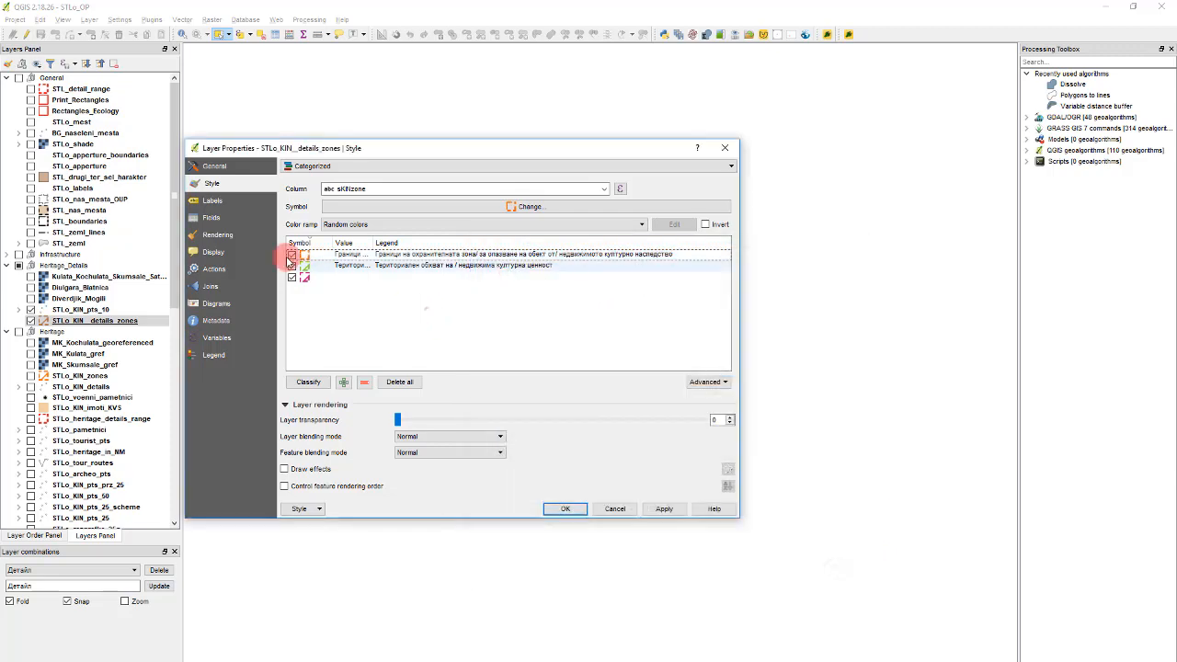
{"action": "double_click", "coordinate": [303, 267]}
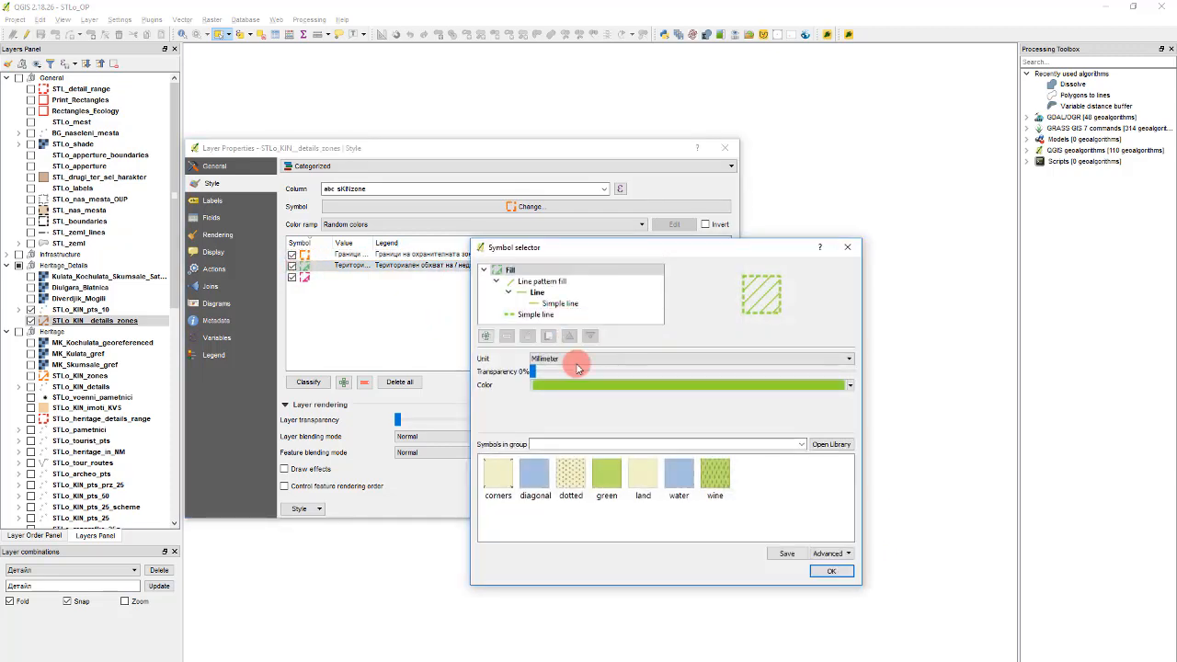
{"action": "left_click", "coordinate": [589, 384]}
{"action": "left_click", "coordinate": [432, 249]}
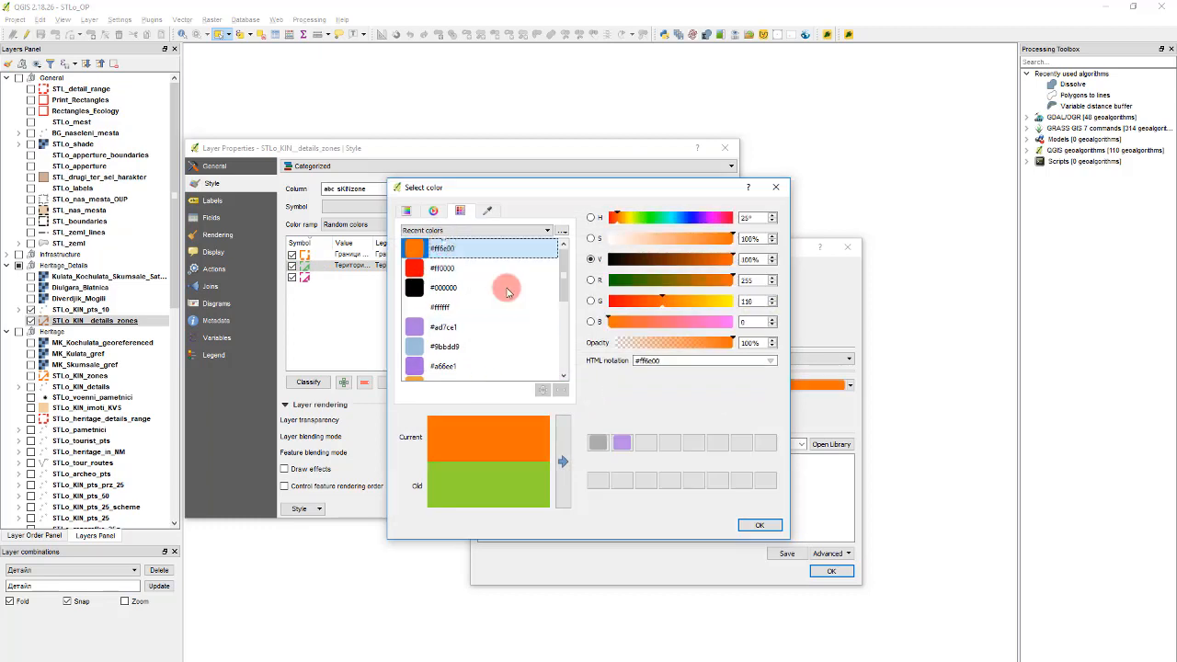
{"action": "left_click", "coordinate": [760, 525]}
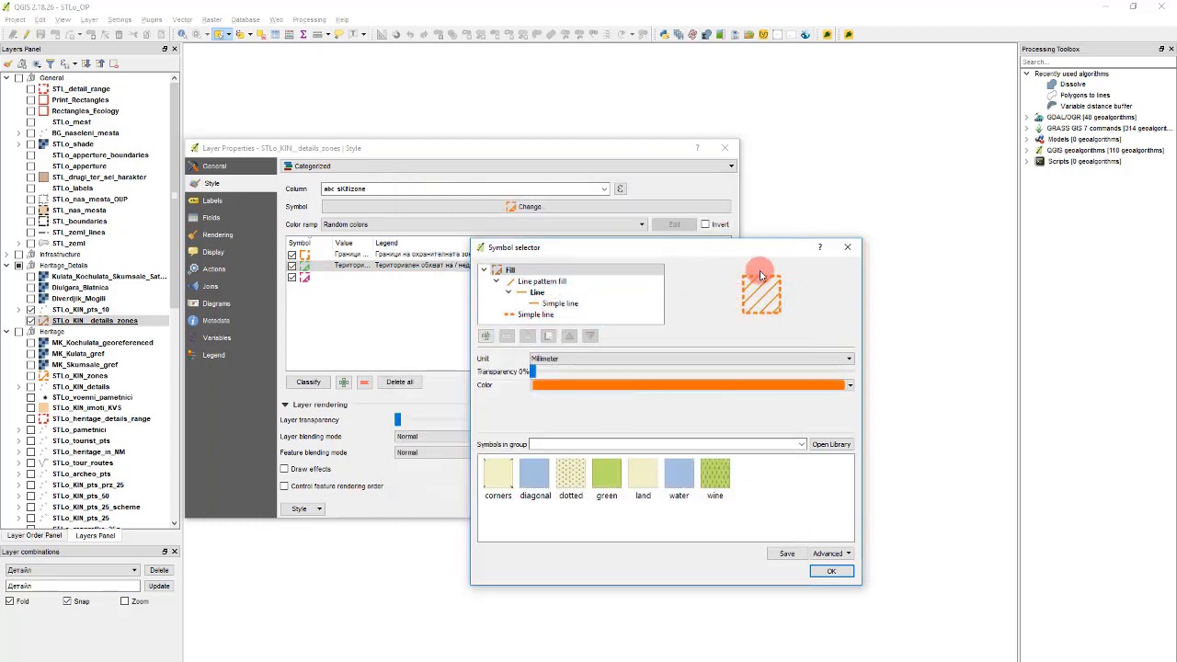
Set the line pattern fill's distance to 2 mm in the territorial extent category's symbol
{"action": "left_click", "coordinate": [526, 281]}
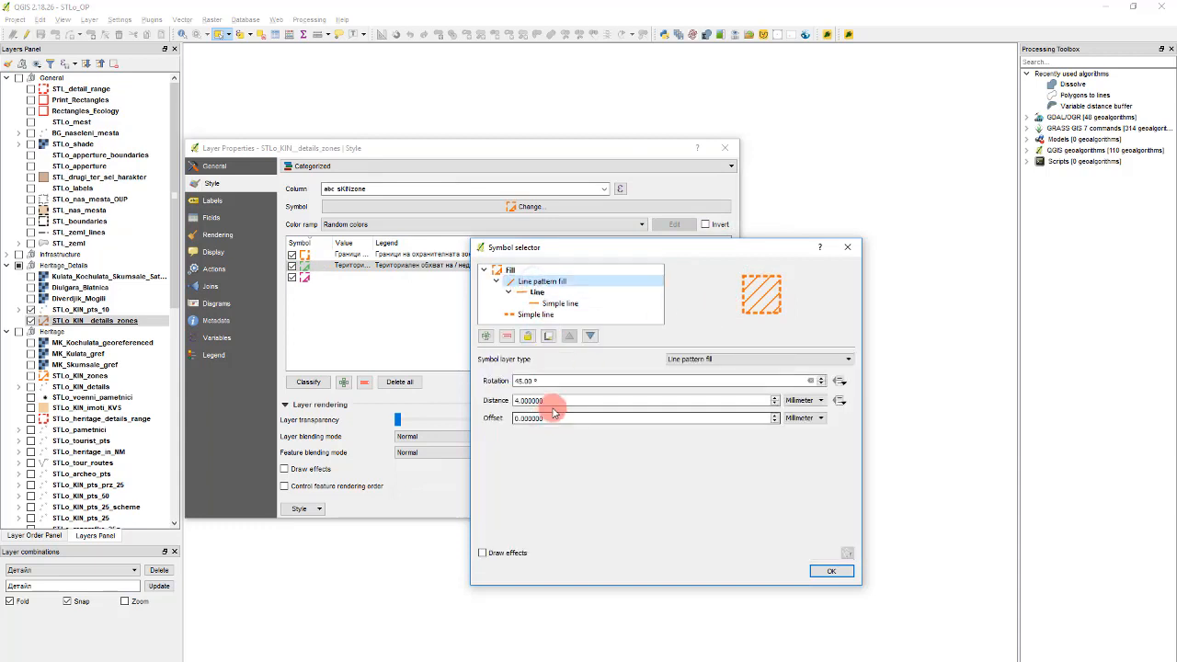
{"action": "left_click_drag", "start_coordinate": [550, 401], "coordinate": [500, 401]}
{"action": "type", "text": "3"}
{"action": "left_click", "coordinate": [576, 416]}
{"action": "type", "text": "2"}
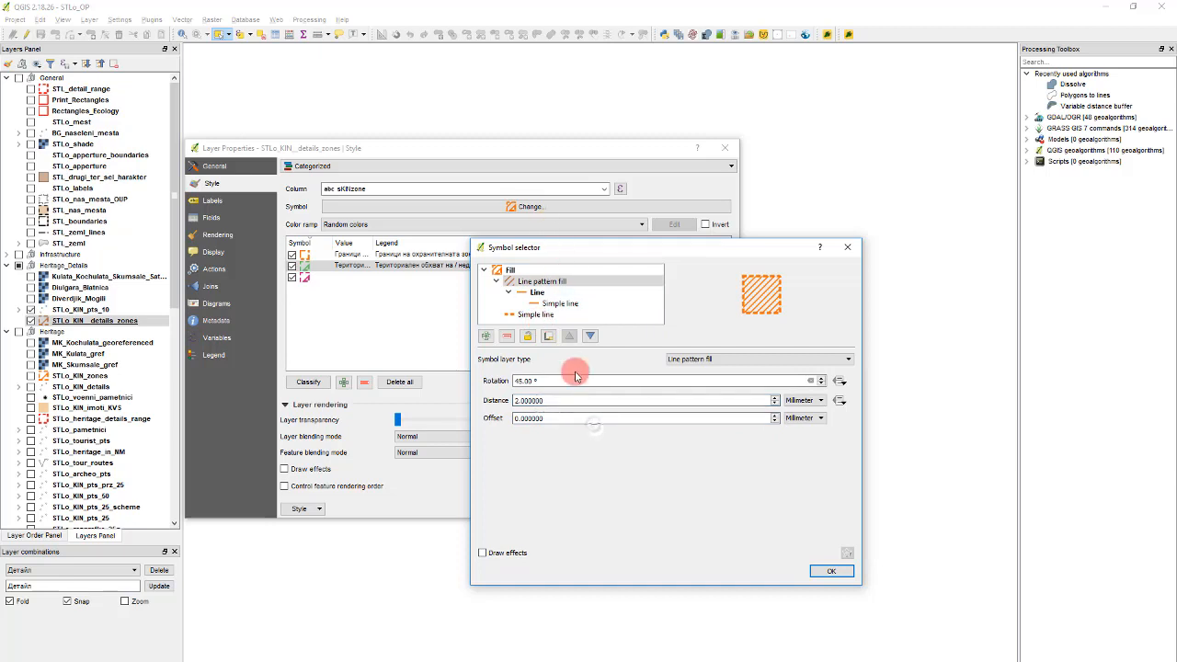
Set the hatch line's pen width to 0.25 mm, accept the symbol and apply the layer style
{"action": "left_click", "coordinate": [559, 303]}
{"action": "left_click_drag", "start_coordinate": [560, 402], "coordinate": [643, 404]}
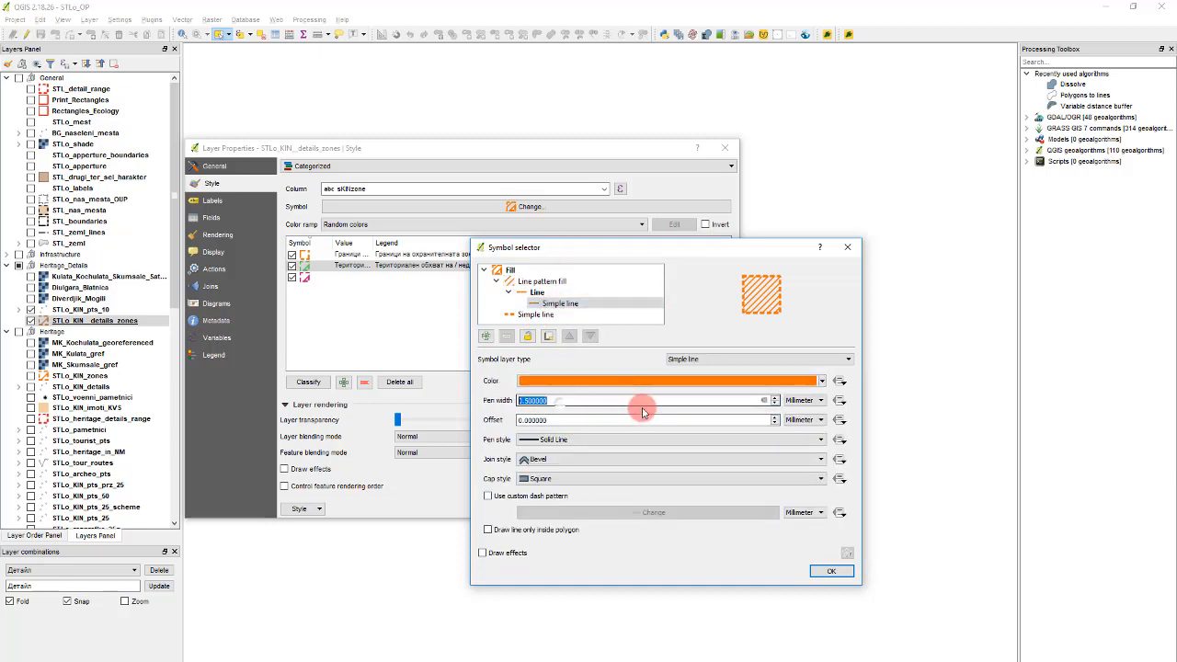
{"action": "type", "text": "0.25"}
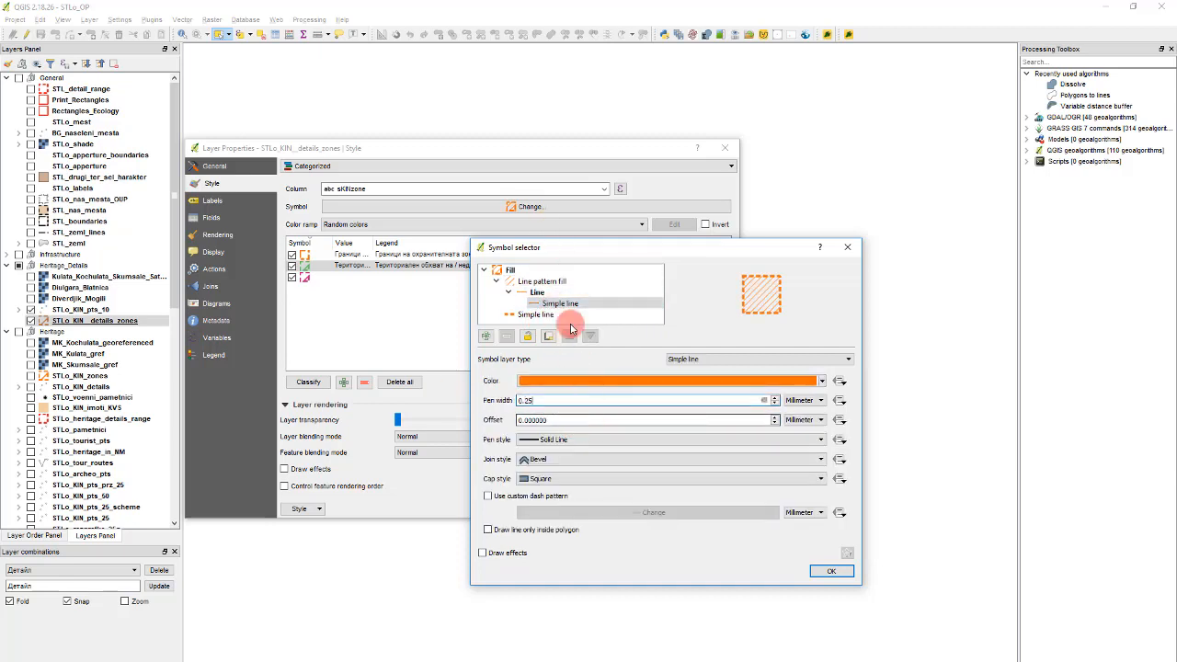
{"action": "left_click", "coordinate": [551, 282]}
{"action": "left_click", "coordinate": [830, 570]}
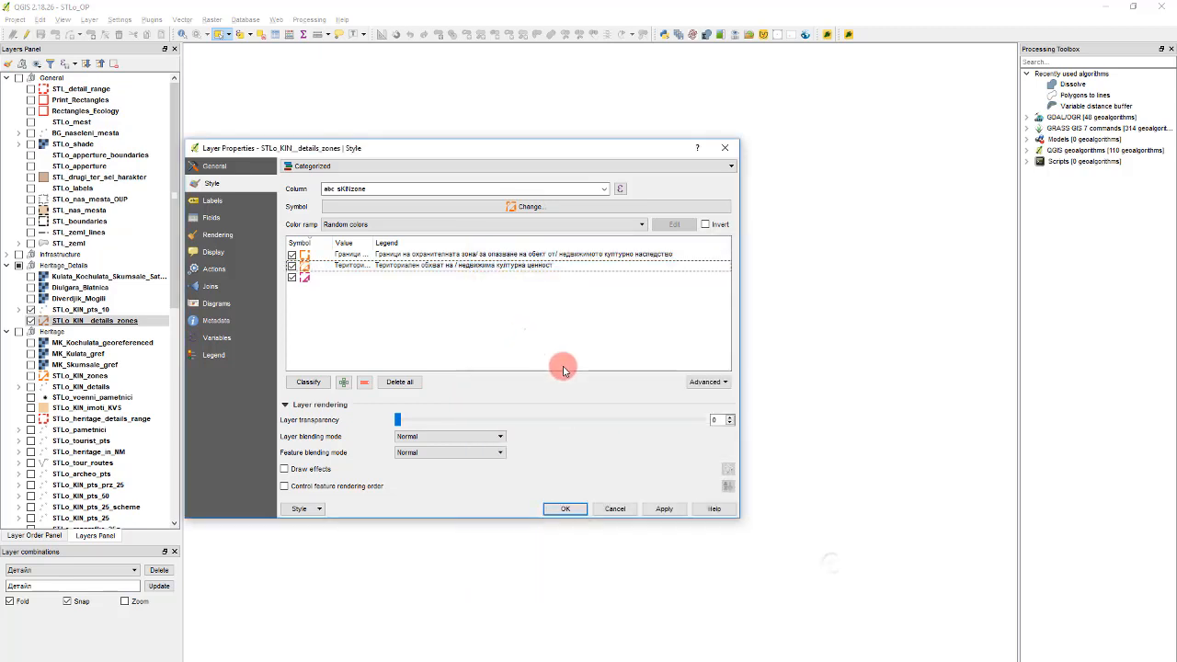
{"action": "left_click", "coordinate": [570, 509]}
{"action": "left_click", "coordinate": [626, 416]}
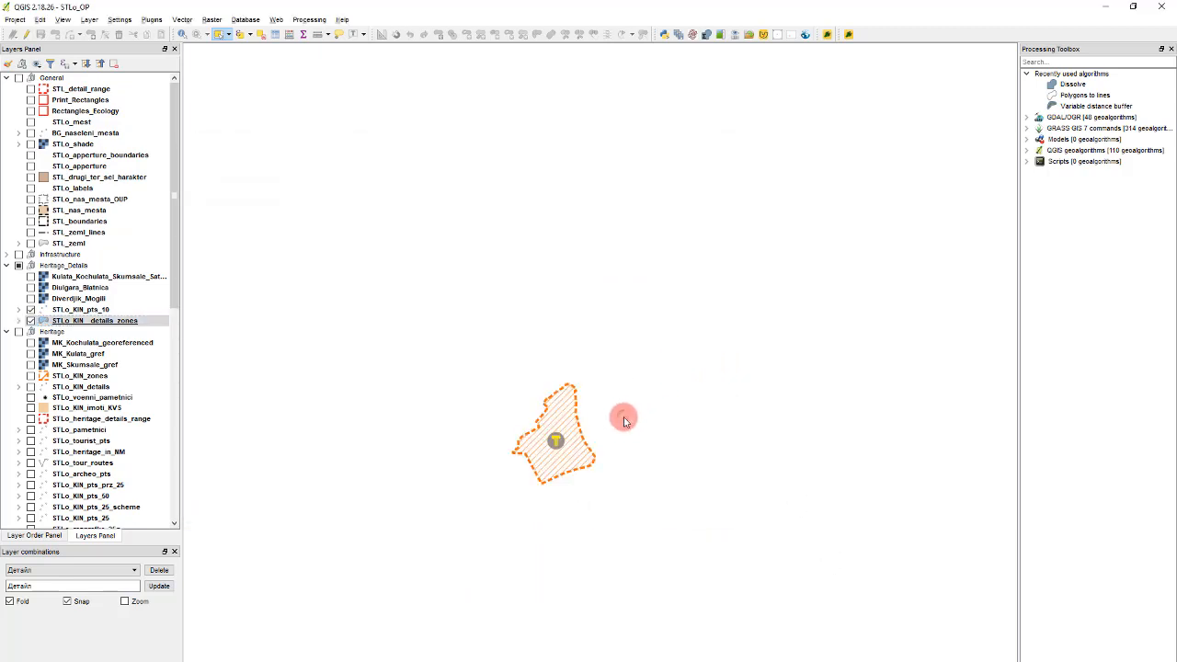
Select the hatched zone polygon around the ancient settlement symbol and examine its zone category in the attribute table
{"action": "scroll", "coordinate": [524, 271], "scroll_direction": "down", "scroll_amount": 1}
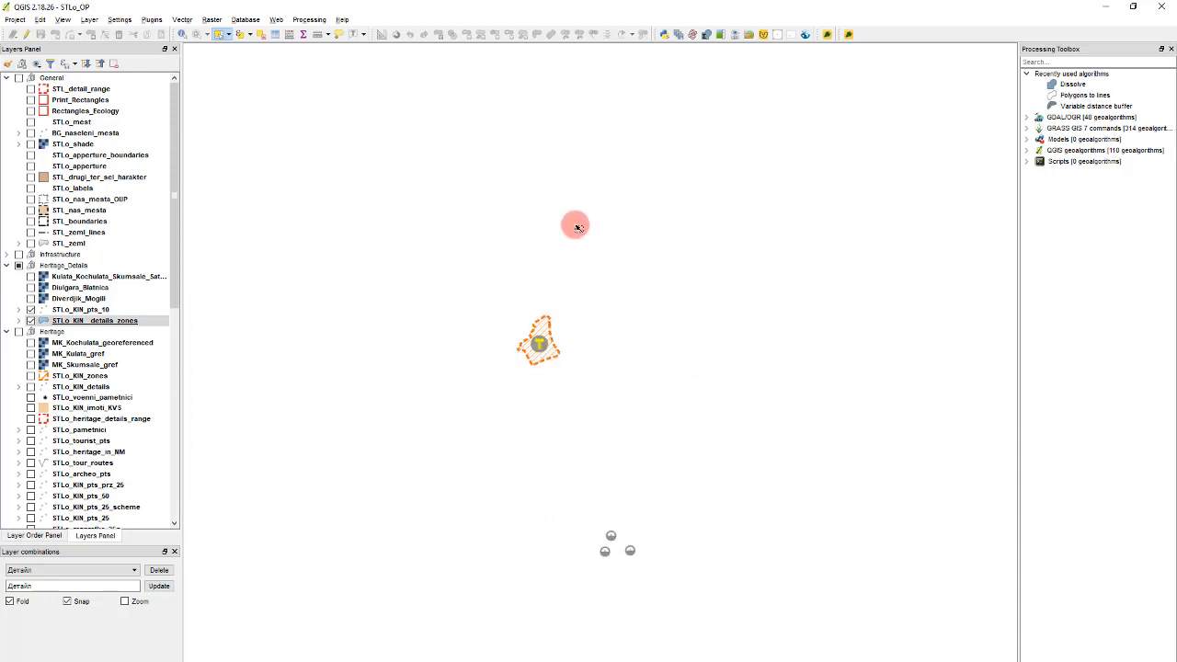
{"action": "scroll", "coordinate": [573, 234], "scroll_direction": "down", "scroll_amount": 2}
{"action": "scroll", "coordinate": [573, 249], "scroll_direction": "up", "scroll_amount": 4}
{"action": "left_click", "coordinate": [628, 207]}
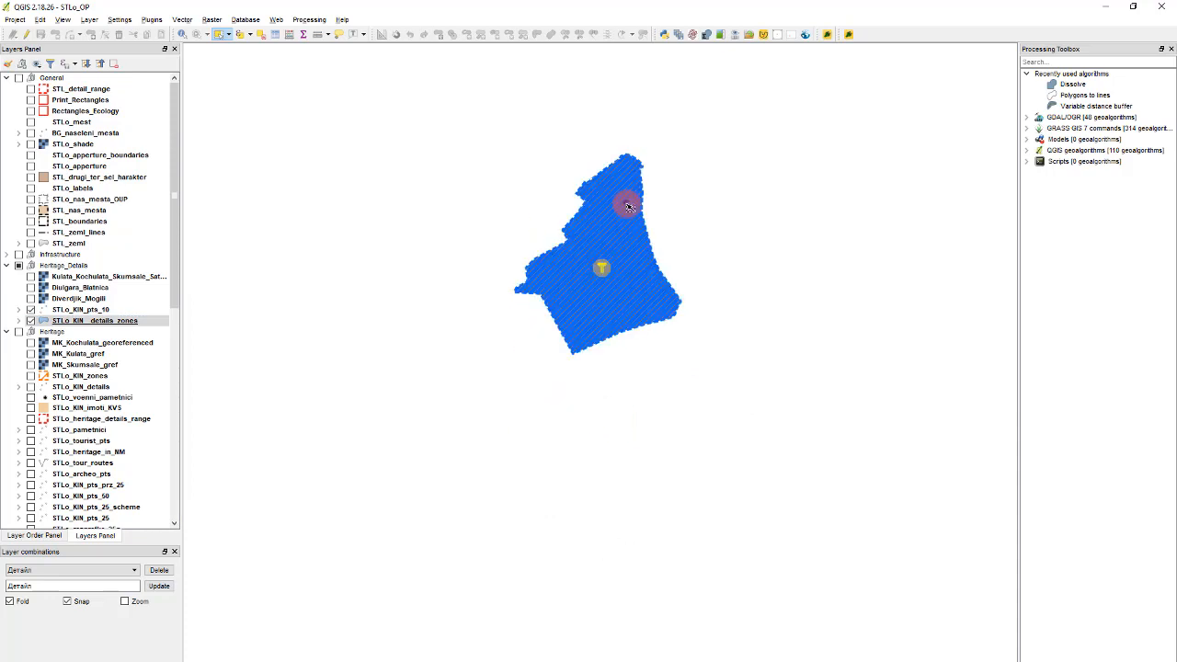
{"action": "key", "text": "F6"}
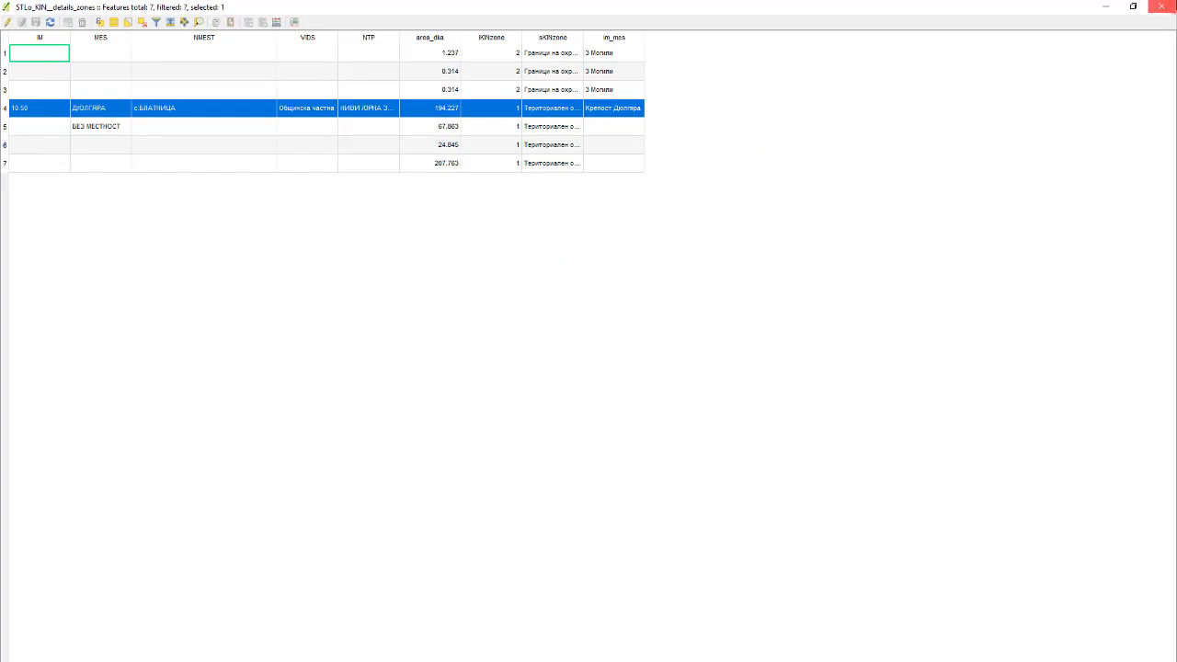
{"action": "left_click", "coordinate": [1161, 6]}
Copy the first category's value and legend text, "Граници на охранителната зона…", into the empty third category of the zones layer's style
{"action": "left_click", "coordinate": [94, 321]}
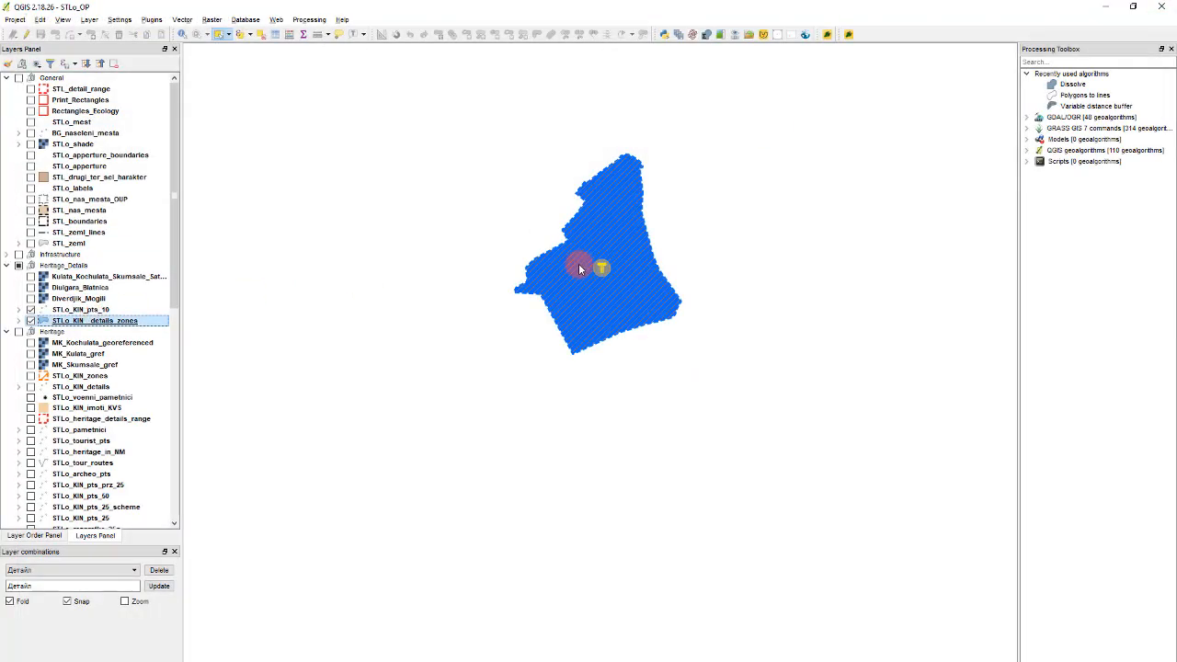
{"action": "double_click", "coordinate": [522, 279]}
{"action": "left_click", "coordinate": [447, 271]}
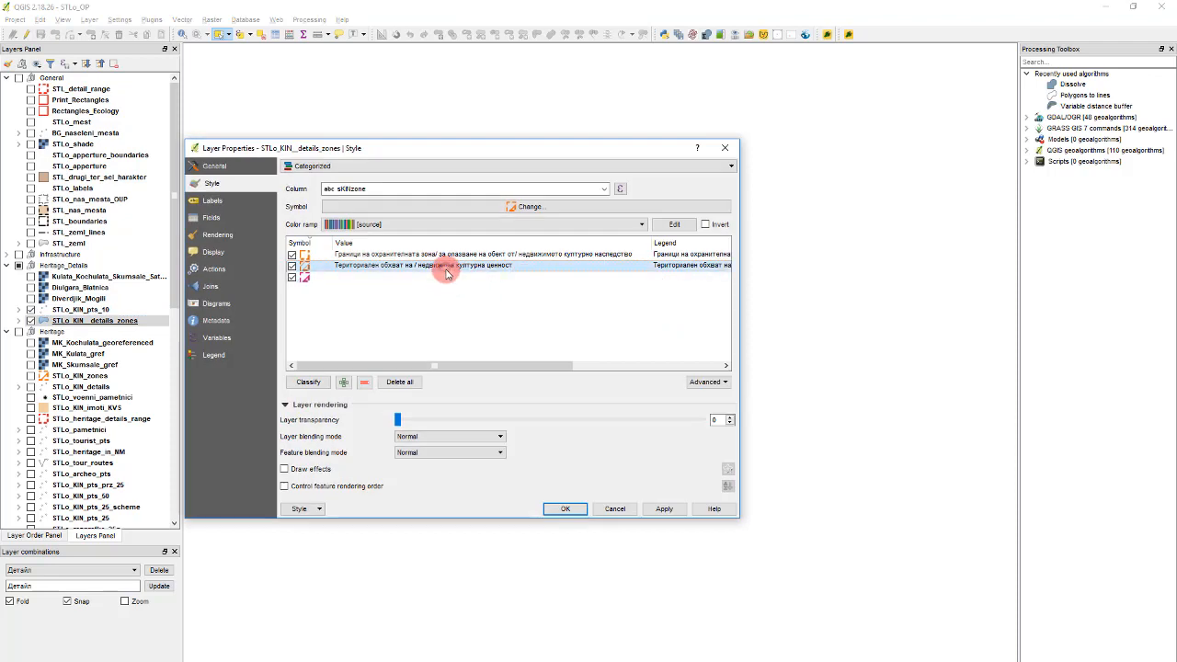
{"action": "left_click", "coordinate": [453, 296]}
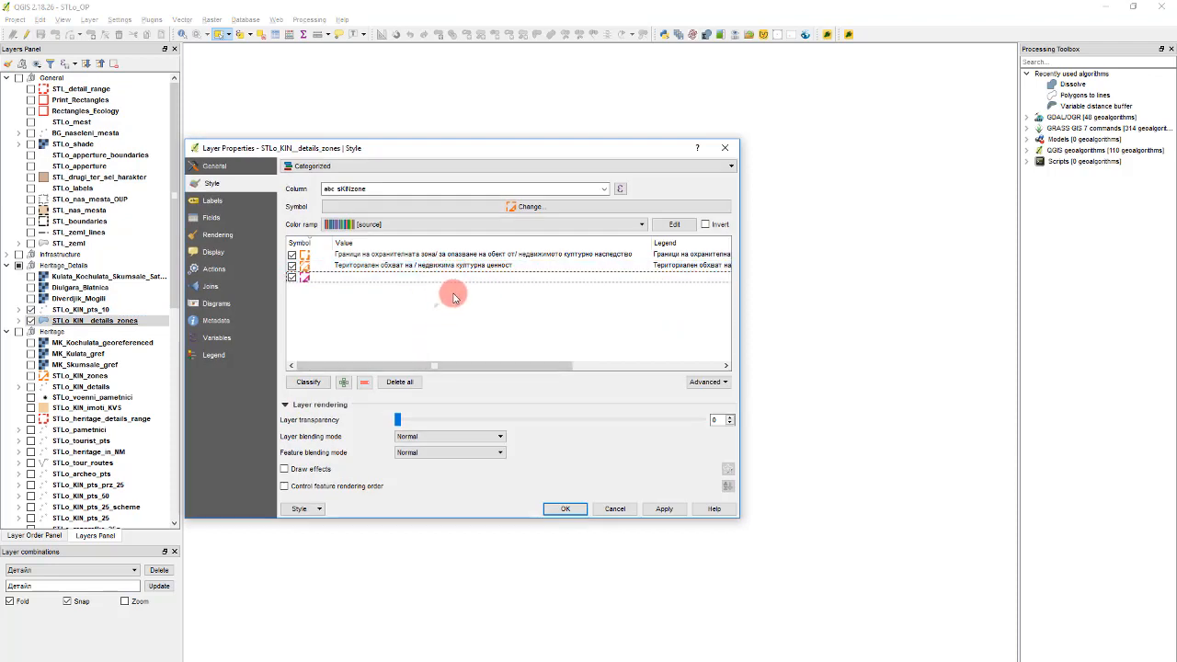
{"action": "double_click", "coordinate": [419, 254]}
{"action": "key", "text": "ctrl+c"}
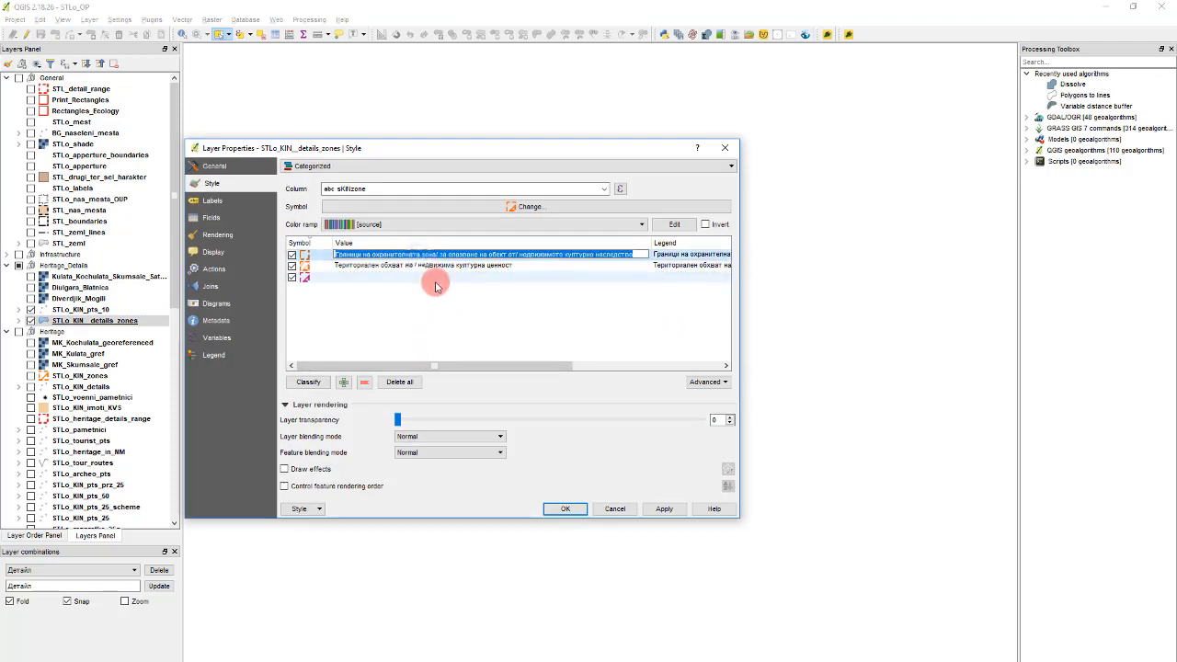
{"action": "left_click", "coordinate": [426, 280]}
{"action": "key", "text": "ctrl+v"}
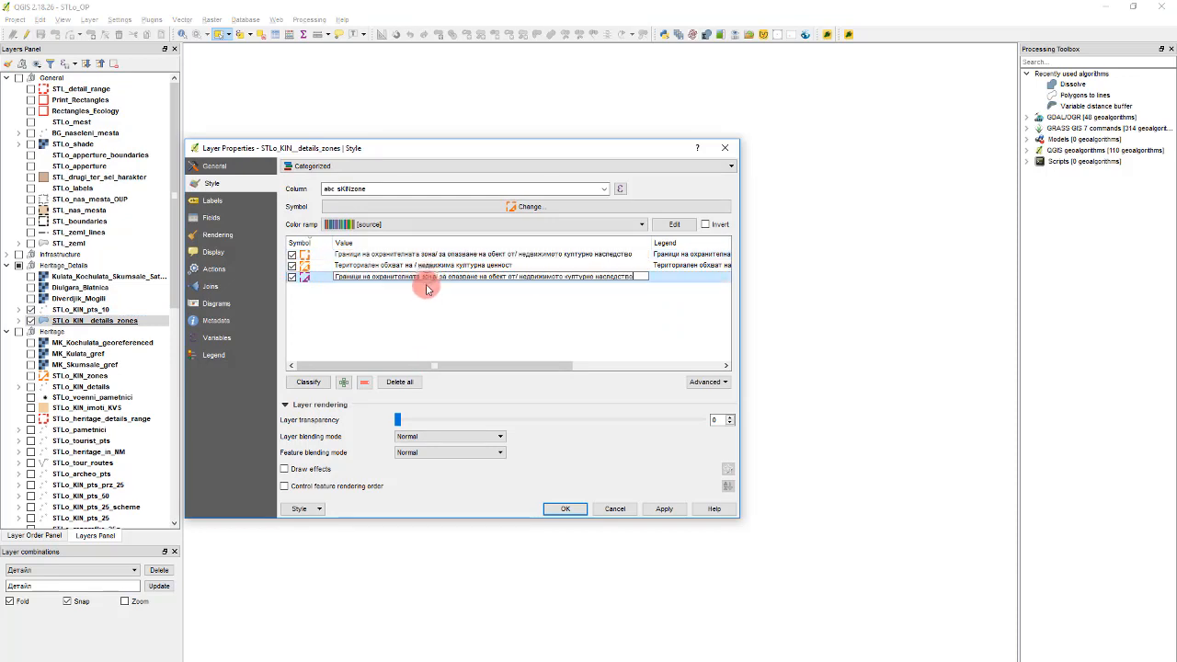
{"action": "left_click", "coordinate": [428, 299]}
{"action": "double_click", "coordinate": [706, 254]}
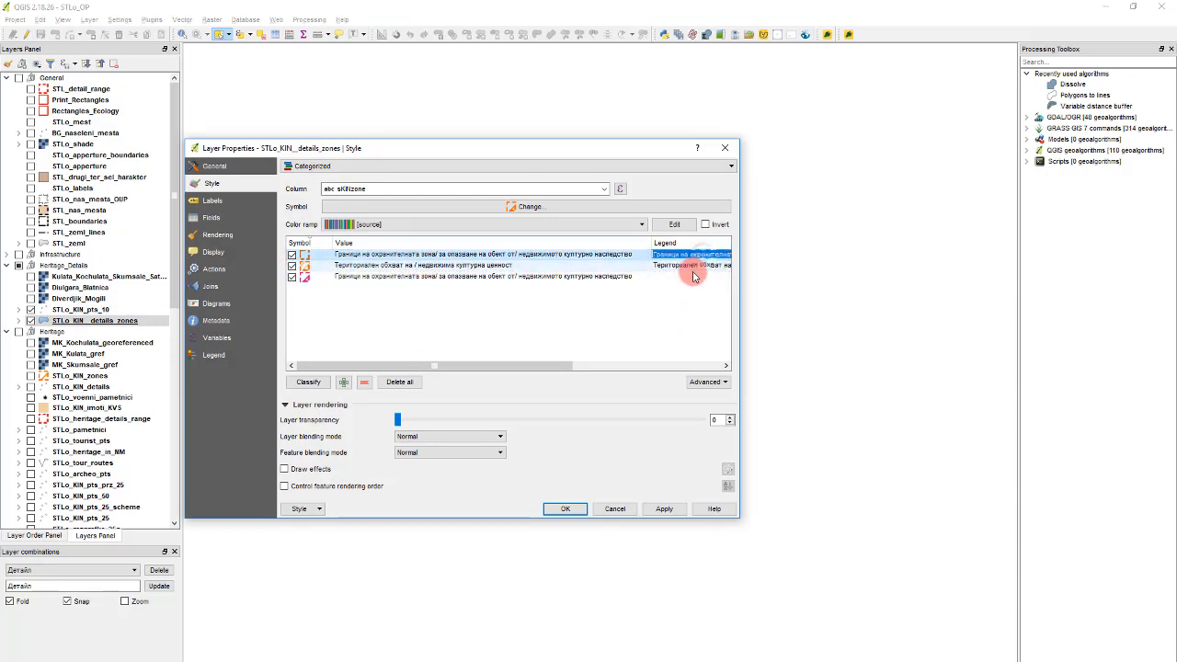
{"action": "left_click", "coordinate": [696, 276]}
Replace the first category's value and legend text with "Териториален обхват на / недвижима културна ценност"
{"action": "double_click", "coordinate": [477, 264]}
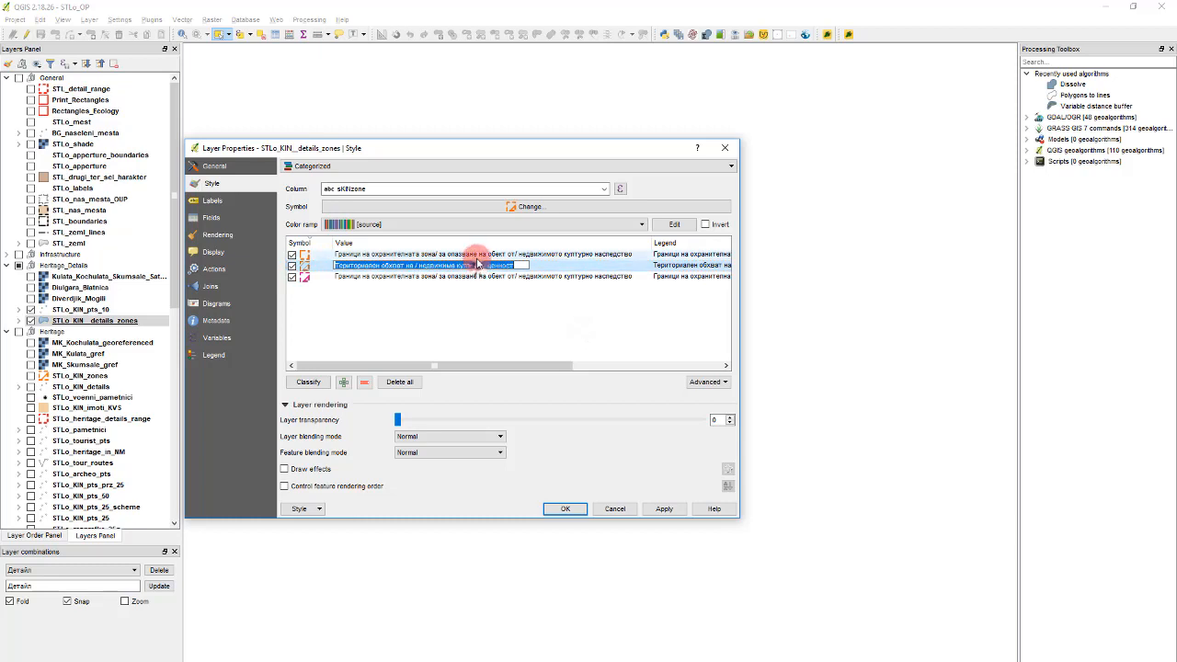
{"action": "key", "text": "ctrl+c"}
{"action": "double_click", "coordinate": [481, 255]}
{"action": "key", "text": "ctrl+v"}
{"action": "left_click", "coordinate": [704, 265]}
{"action": "left_click", "coordinate": [694, 258]}
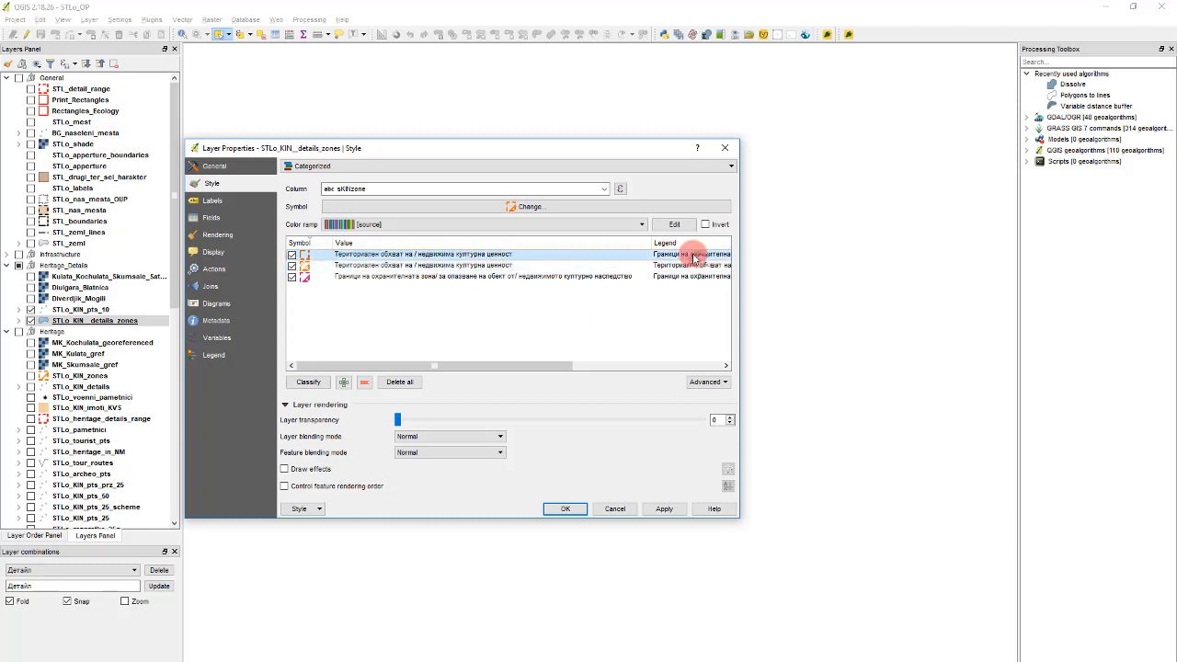
Replace the second category's value and legend text with "Граници на охранителната зона/ за опазване на обект от/ недвижимото културно наследство"
{"action": "double_click", "coordinate": [551, 278]}
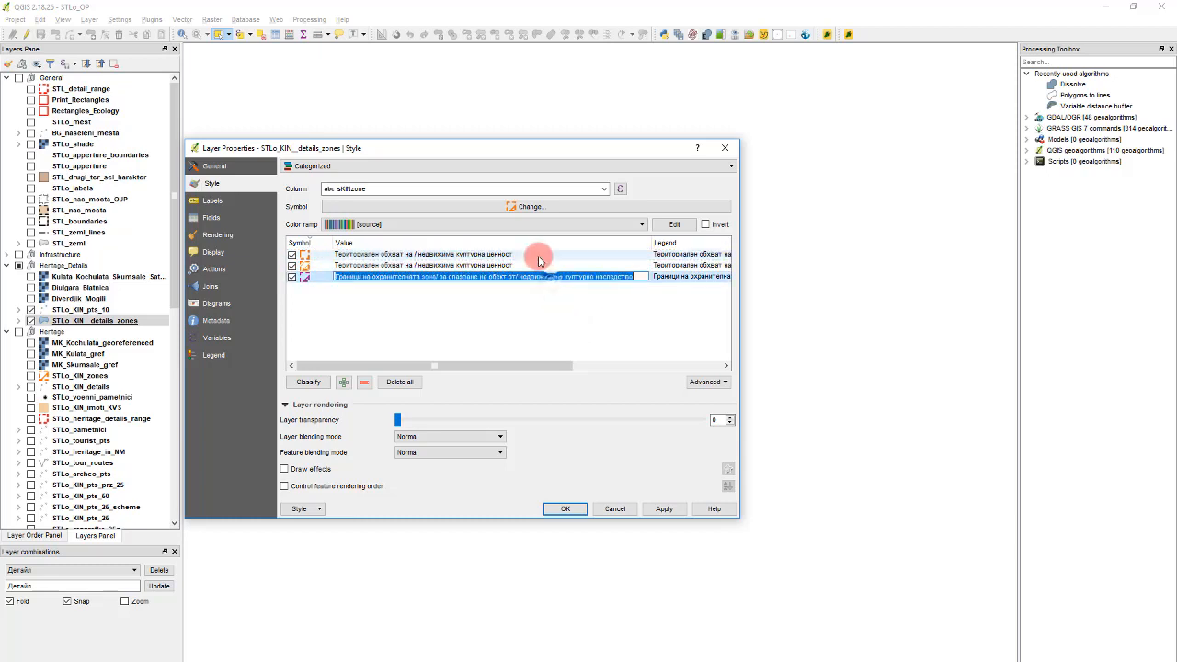
{"action": "key", "text": "ctrl+c"}
{"action": "double_click", "coordinate": [539, 265]}
{"action": "key", "text": "ctrl+v"}
{"action": "left_click", "coordinate": [715, 274]}
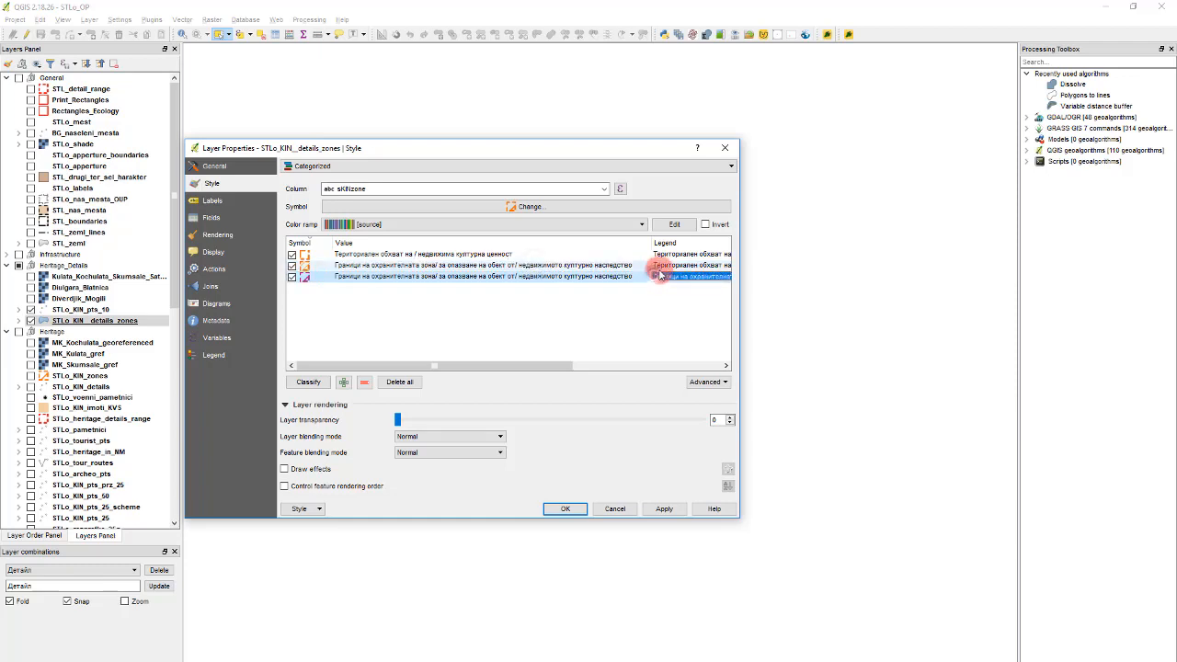
{"action": "key", "text": "ctrl+c"}
{"action": "double_click", "coordinate": [685, 265]}
{"action": "key", "text": "ctrl+v"}
Delete the third category, apply the style, close the layer properties and check the zone's outline on the map
{"action": "left_click", "coordinate": [507, 277]}
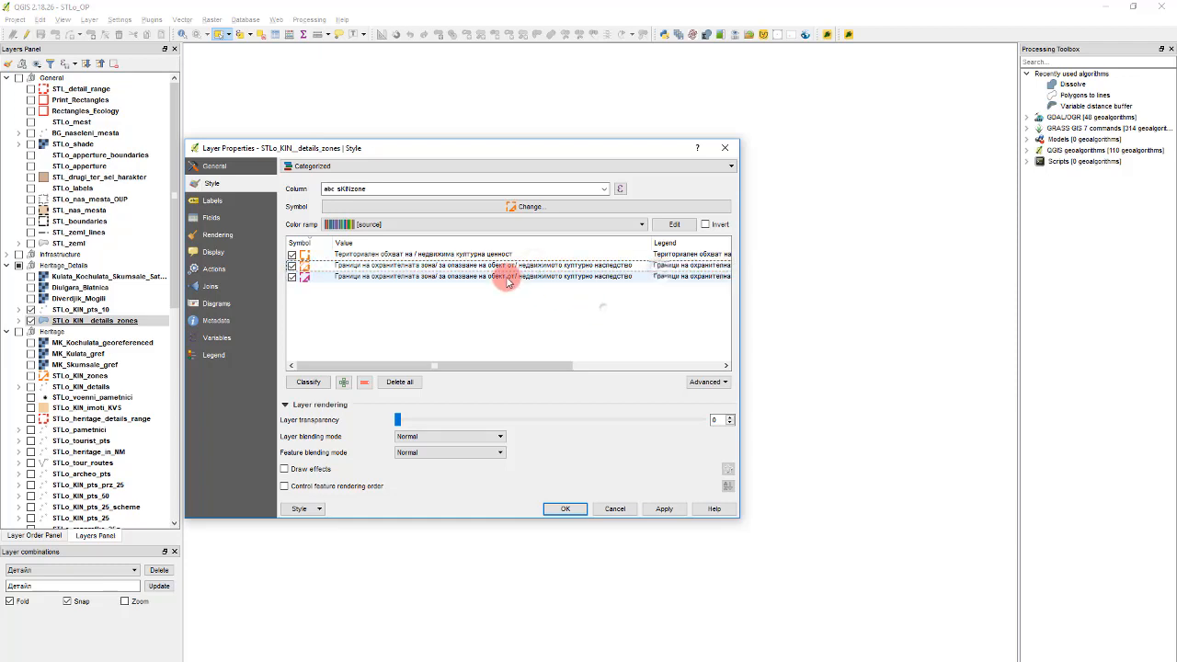
{"action": "left_click", "coordinate": [366, 383]}
{"action": "left_click", "coordinate": [664, 509]}
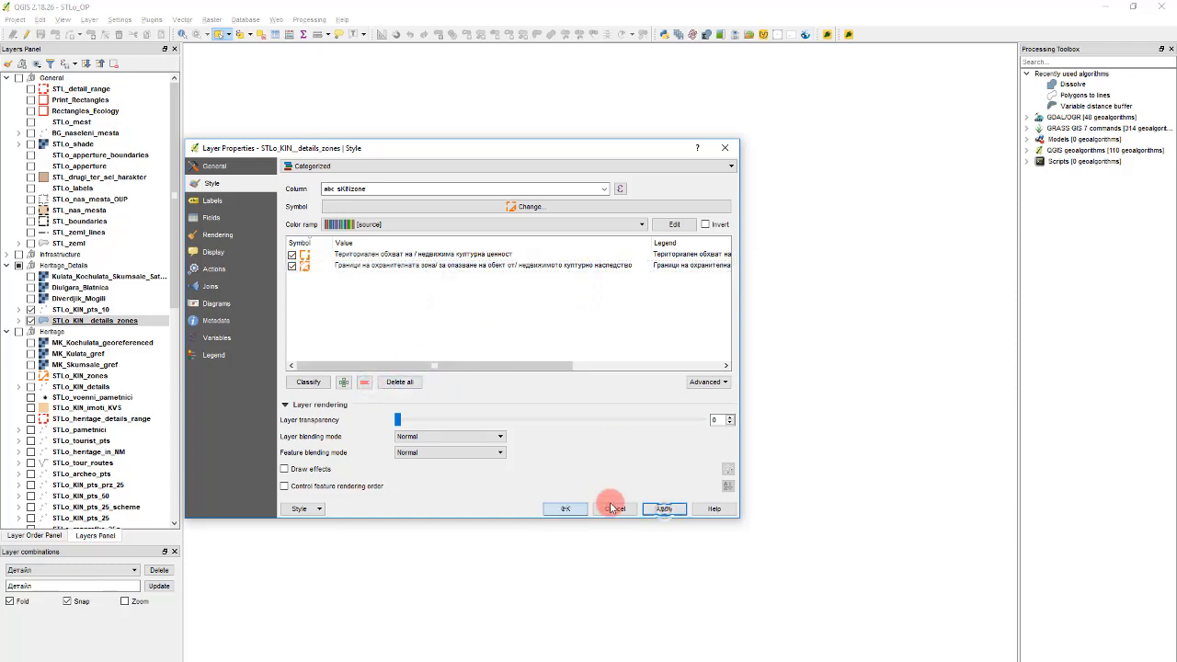
{"action": "left_click", "coordinate": [614, 509]}
{"action": "scroll", "coordinate": [621, 249], "scroll_direction": "down", "scroll_amount": 1}
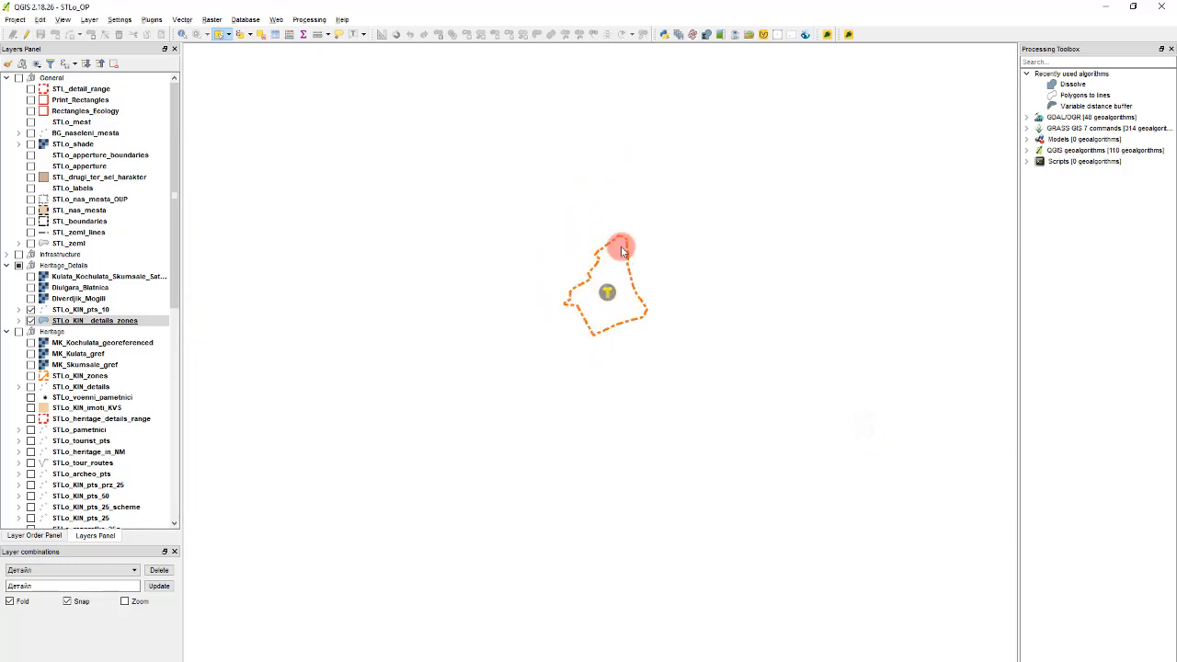
{"action": "scroll", "coordinate": [681, 257], "scroll_direction": "up", "scroll_amount": 1}
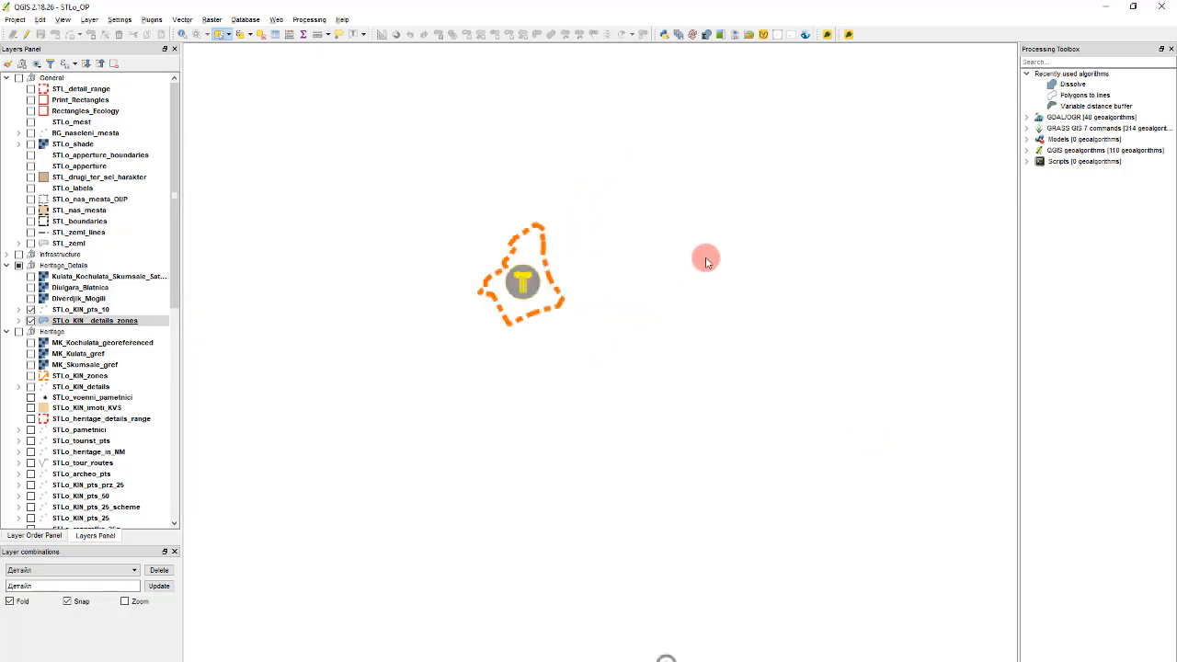
In the "1 - КИН детайли_ОУП" print composer, rename the legend's STLo_KIN__details_zones item as "Охранителни зони и обхват на НКЦ"
{"action": "left_click", "coordinate": [17, 20]}
{"action": "mouse_move", "coordinate": [92, 213]}
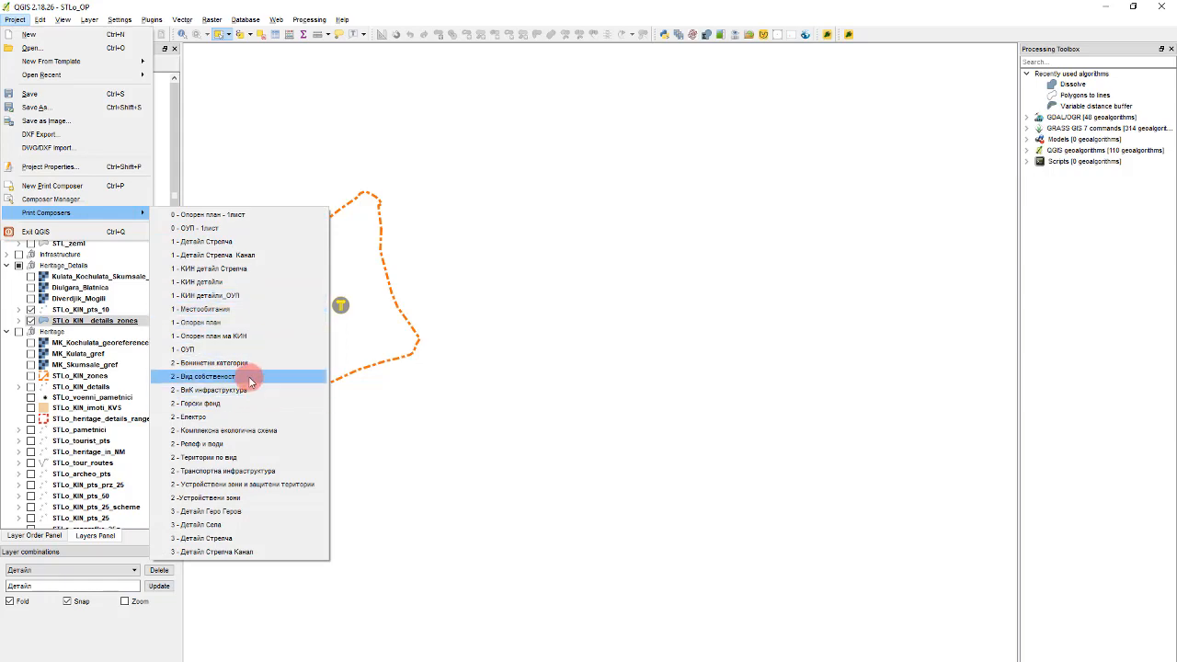
{"action": "left_click", "coordinate": [235, 300]}
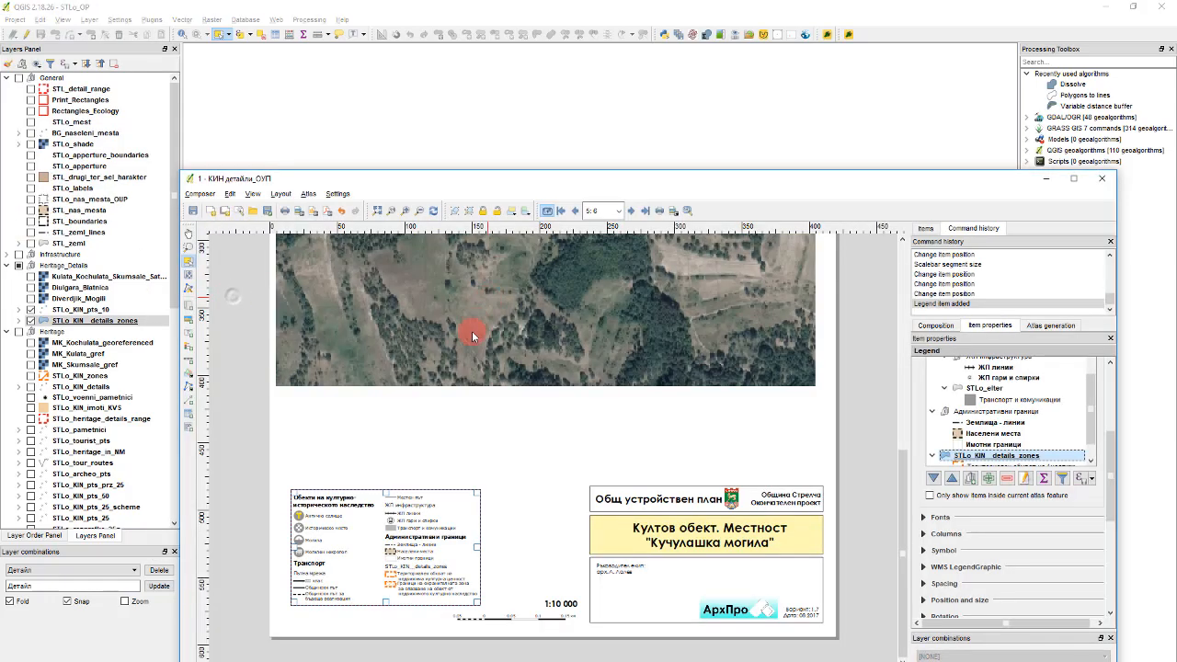
{"action": "scroll", "coordinate": [397, 602], "scroll_direction": "up", "scroll_amount": 2}
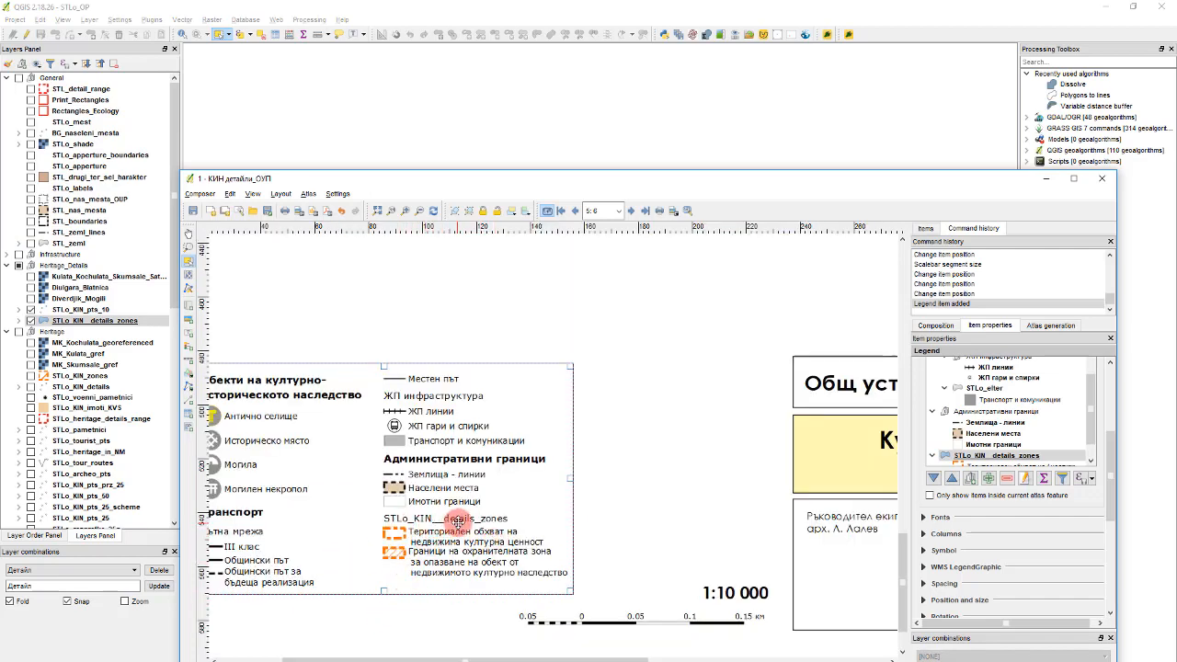
{"action": "left_click", "coordinate": [1026, 477]}
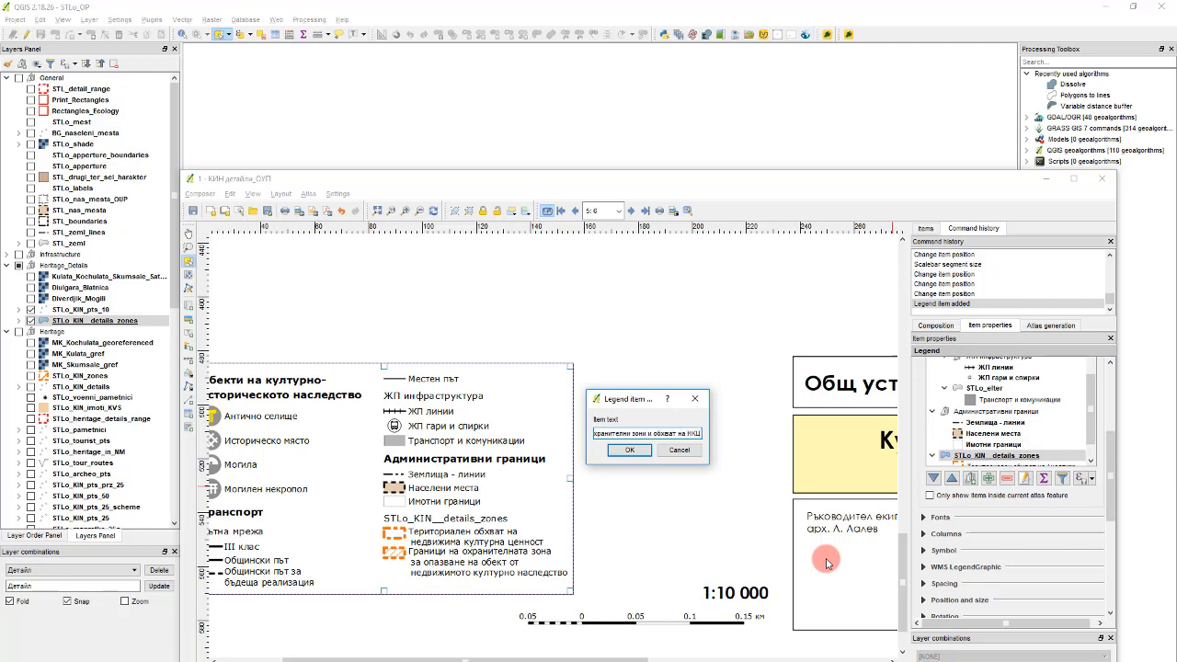
{"action": "key", "text": "Return"}
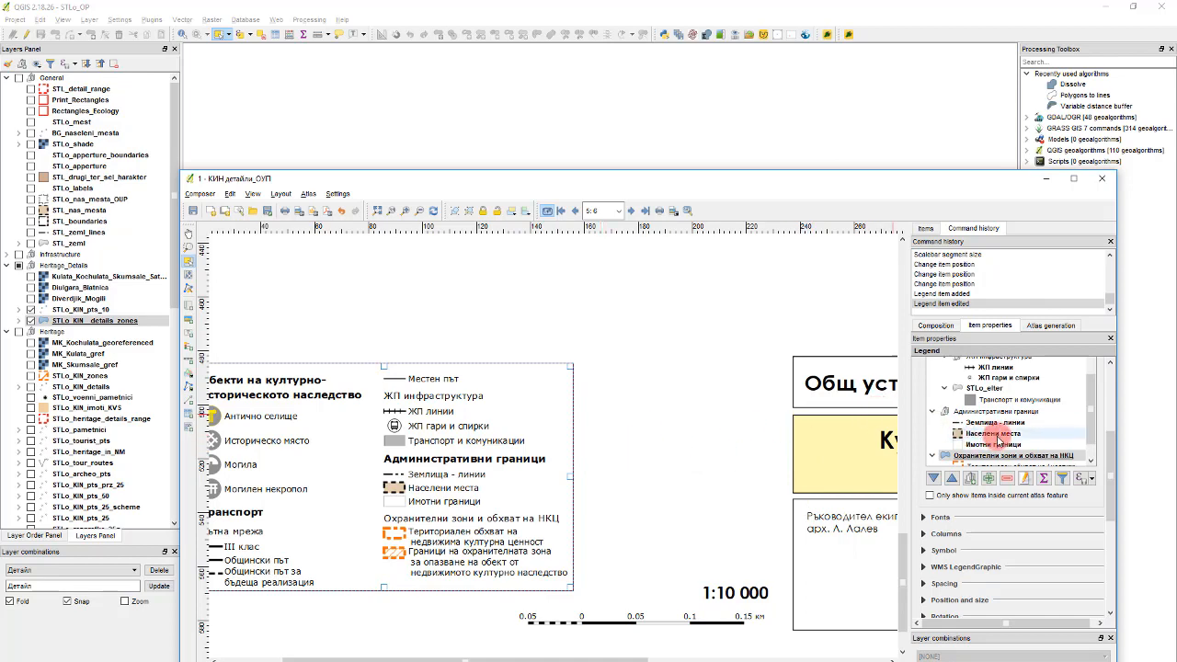
Move the "Охранителни зони и обхват на НКЦ" item up to the beginning of the legend
{"action": "left_click", "coordinate": [951, 478]}
{"action": "left_click", "coordinate": [951, 478]}
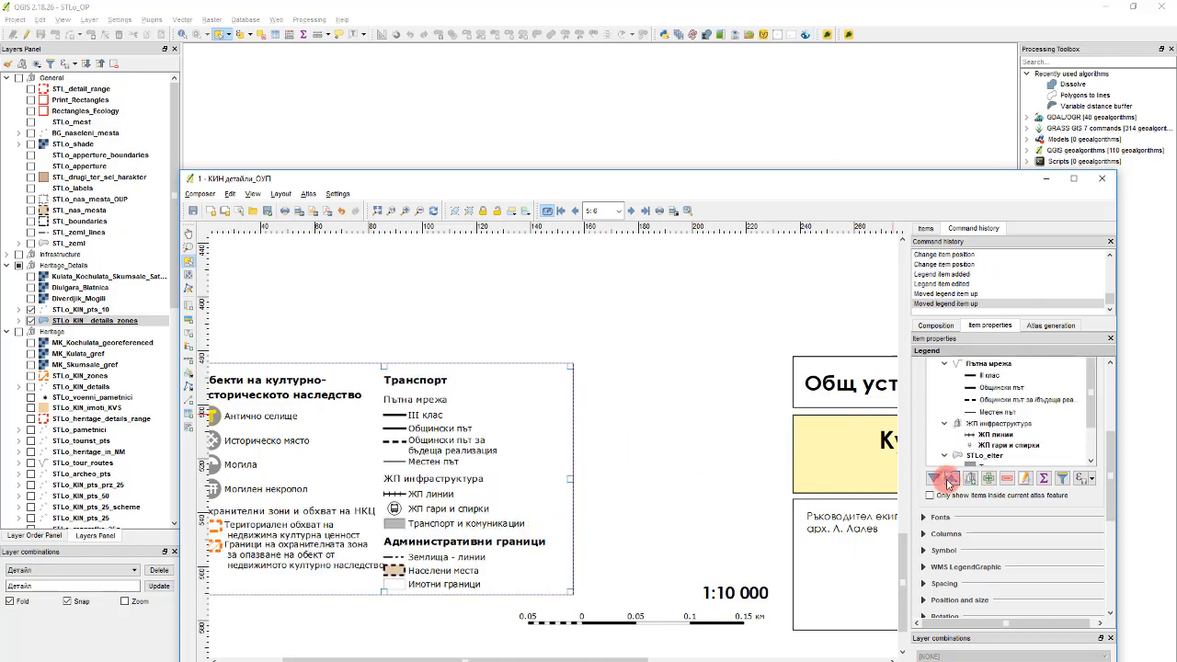
{"action": "left_click", "coordinate": [951, 478]}
{"action": "left_click", "coordinate": [951, 478]}
Change the legend heading "Обекти на културно-историческото наследство" to the Subgroup style
{"action": "left_click", "coordinate": [1026, 429]}
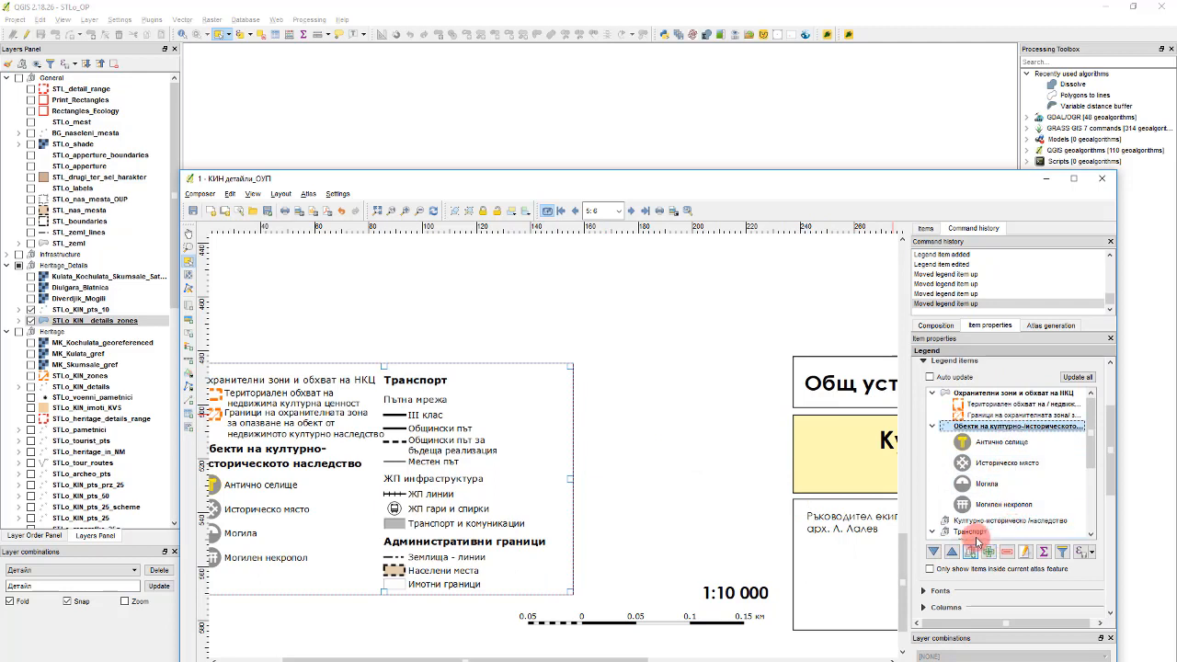
{"action": "right_click", "coordinate": [1008, 427]}
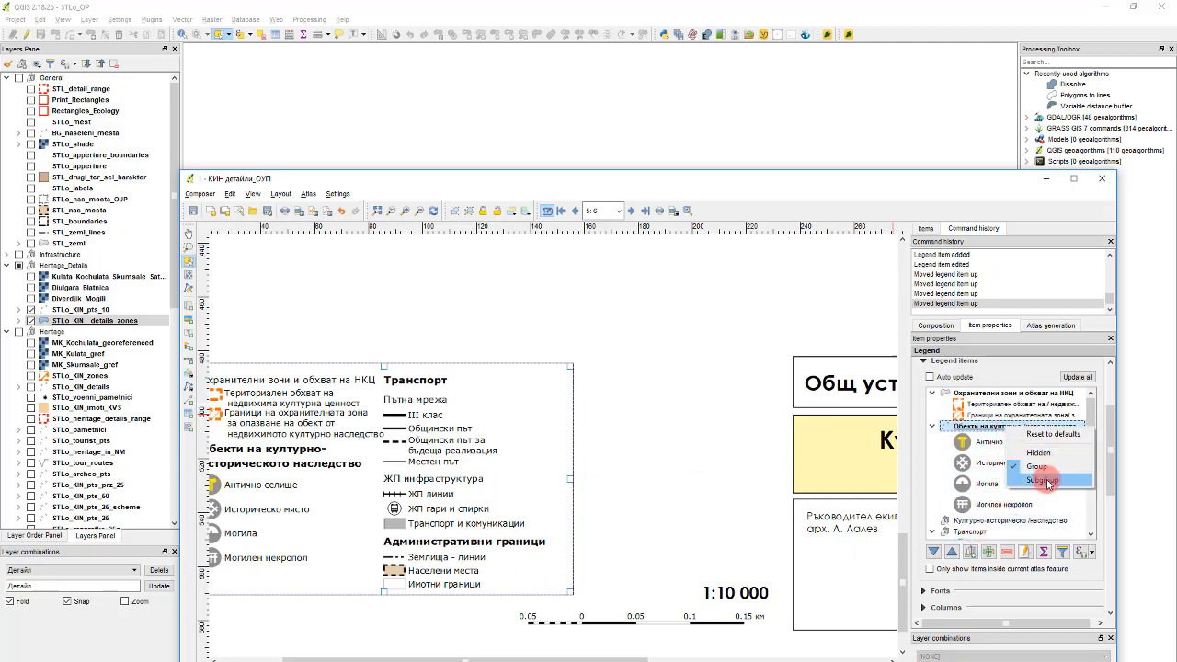
{"action": "left_click", "coordinate": [1045, 480]}
{"action": "left_click", "coordinate": [1008, 463]}
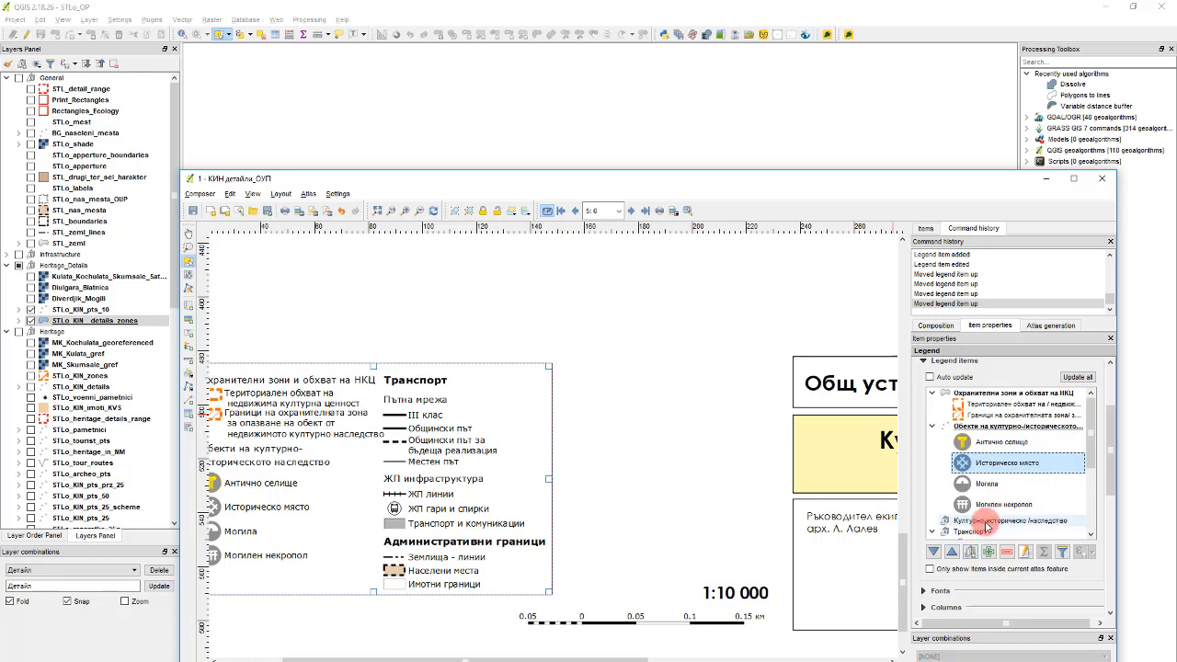
Move the empty "Културно-историческо /наследство" group up to the beginning of the legend items
{"action": "left_click", "coordinate": [982, 520]}
{"action": "right_click", "coordinate": [986, 521]}
{"action": "left_click", "coordinate": [975, 528]}
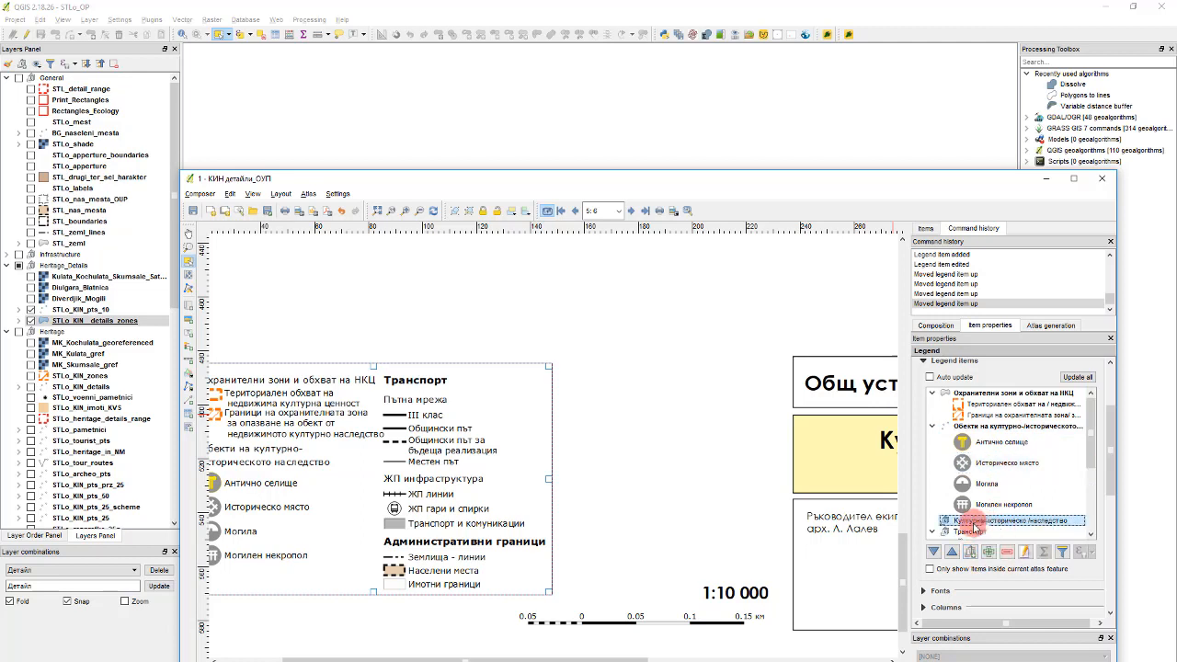
{"action": "left_click", "coordinate": [957, 551]}
{"action": "left_click", "coordinate": [958, 552]}
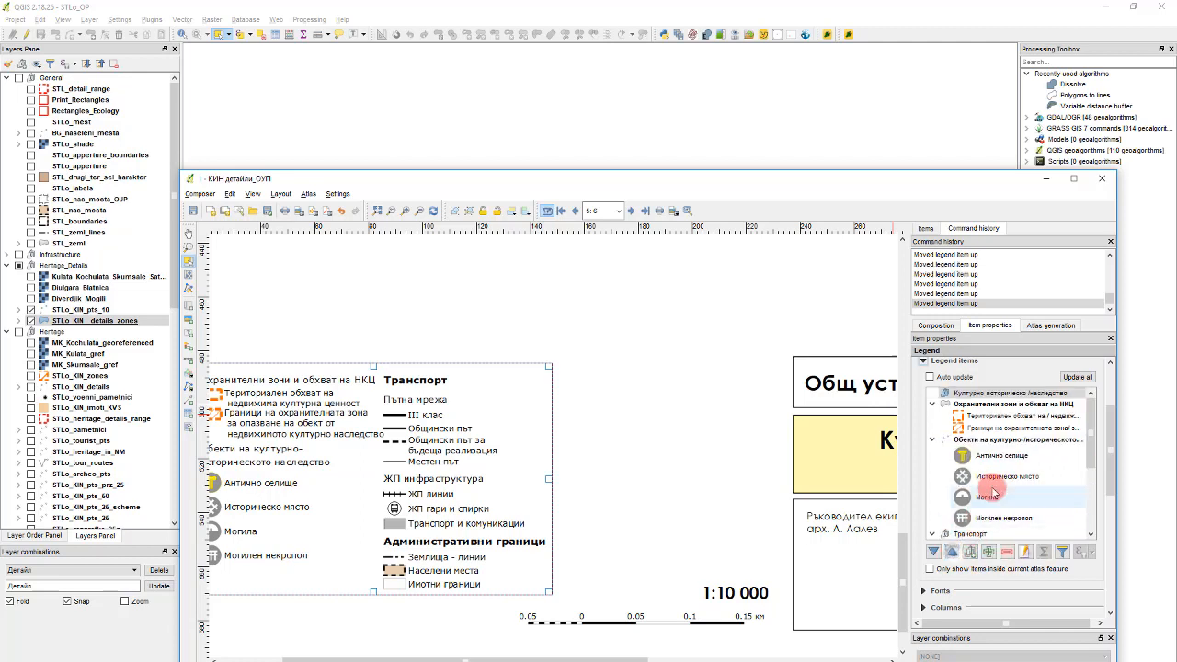
Nest the "Обекти на културно-историческото наследство" legend item inside the "Културно-историческо /наследство" group
{"action": "scroll", "coordinate": [965, 488], "scroll_direction": "up", "scroll_amount": 1}
{"action": "left_click", "coordinate": [996, 444]}
{"action": "left_click_drag", "start_coordinate": [976, 476], "coordinate": [1010, 431]}
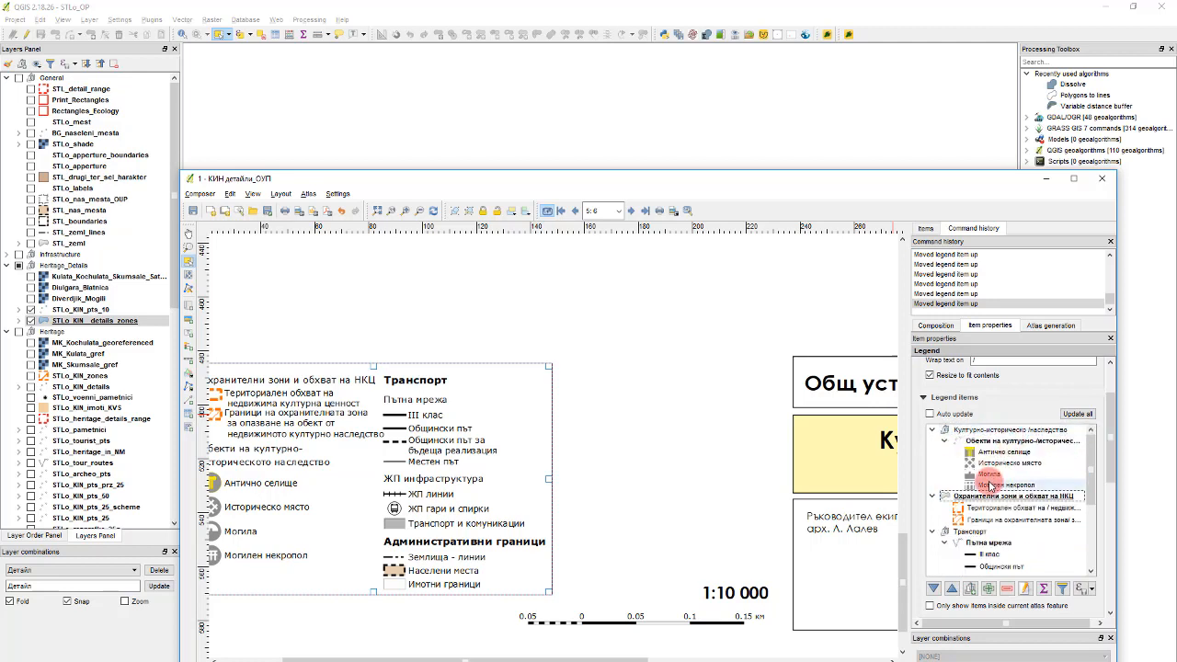
Nest the "Охранителни зони и обхват на НКЦ" legend item inside the "Културно-историческо /наследство" group and collapse both nested subgroups
{"action": "left_click", "coordinate": [944, 441]}
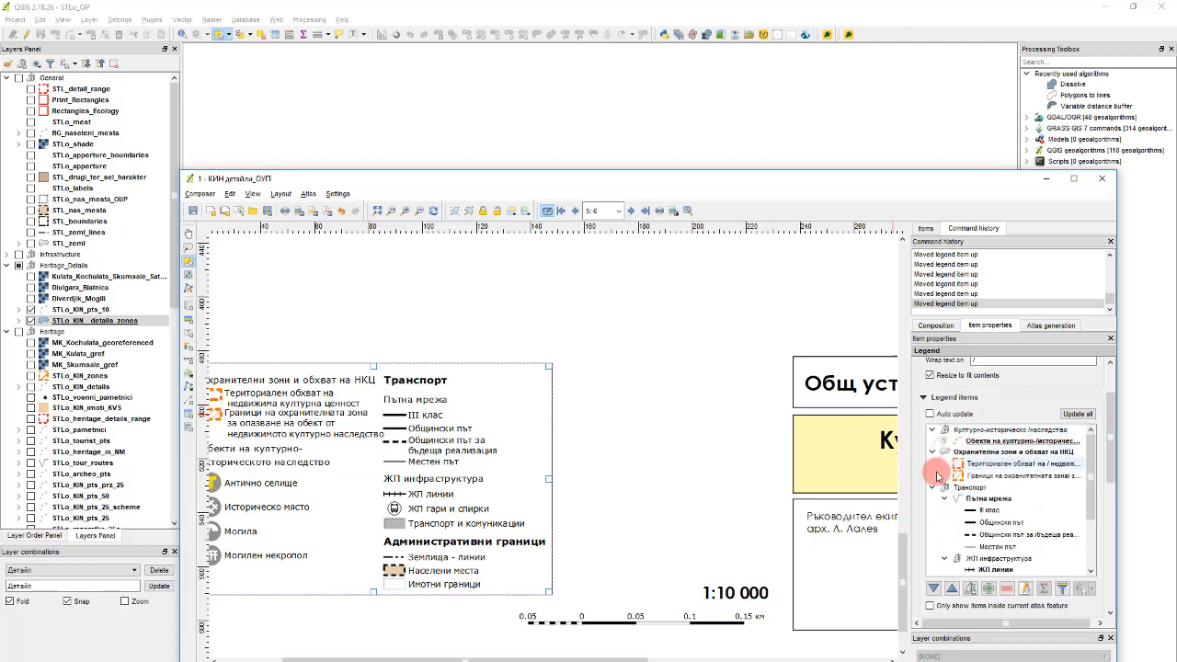
{"action": "left_click_drag", "start_coordinate": [959, 460], "coordinate": [972, 430]}
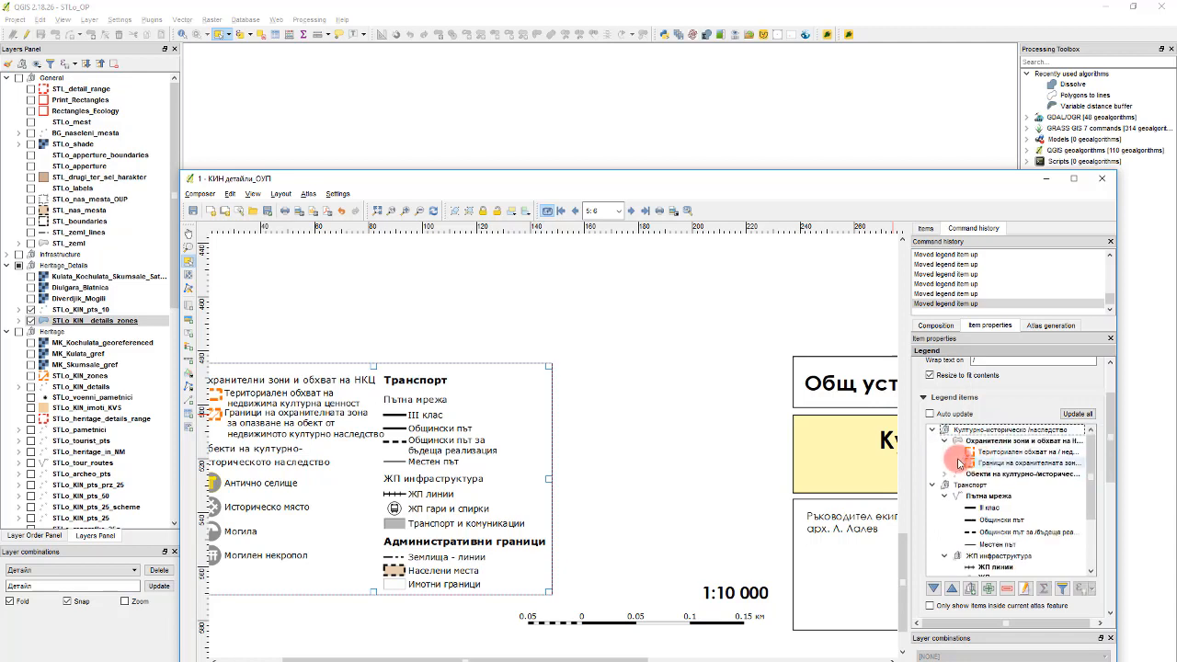
{"action": "left_click", "coordinate": [945, 441]}
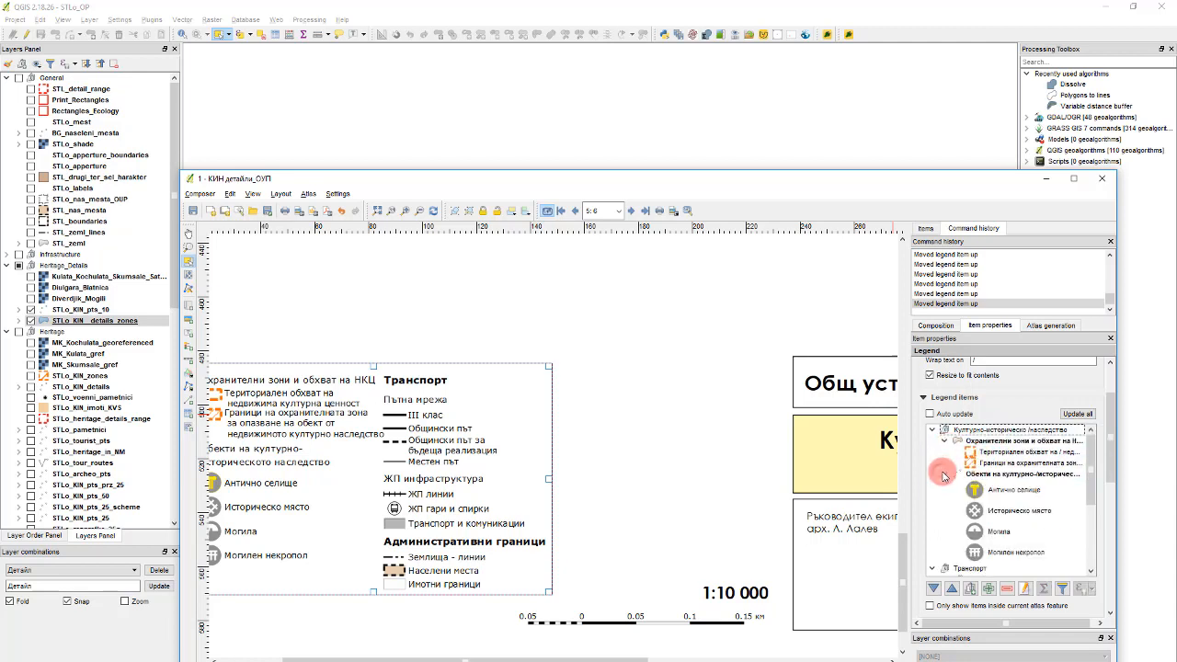
{"action": "left_click", "coordinate": [946, 441]}
{"action": "left_click", "coordinate": [945, 441]}
{"action": "scroll", "coordinate": [672, 362], "scroll_direction": "down", "scroll_amount": 2}
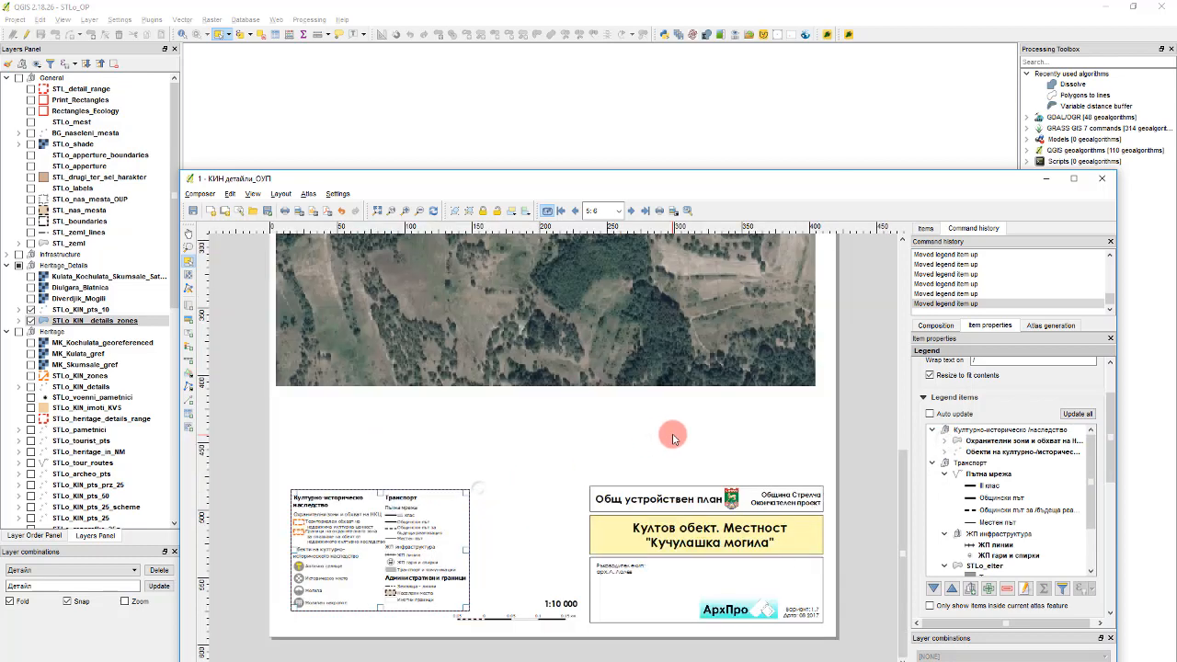
Arrange the legend in three columns
{"action": "mouse_move", "coordinate": [401, 550]}
{"action": "left_mouse_down"}
{"action": "mouse_move", "coordinate": [389, 558]}
{"action": "mouse_move", "coordinate": [436, 525]}
{"action": "mouse_move", "coordinate": [395, 534]}
{"action": "mouse_move", "coordinate": [409, 544]}
{"action": "left_mouse_up"}
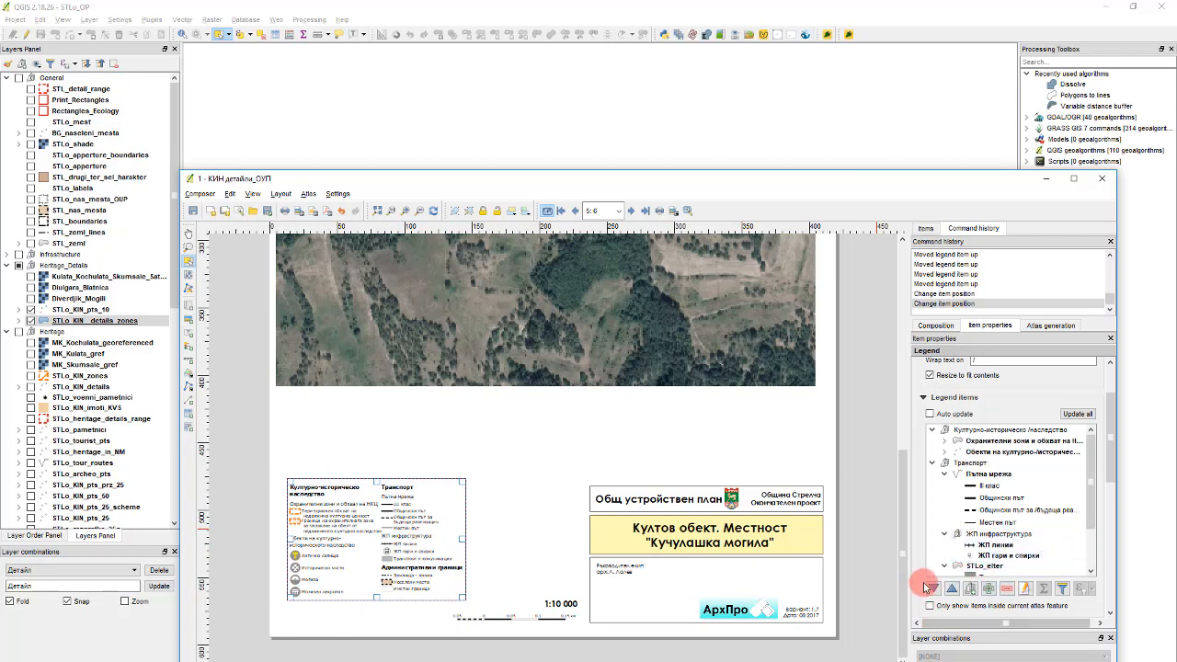
{"action": "scroll", "coordinate": [925, 589], "scroll_direction": "down", "scroll_amount": 2}
{"action": "left_click", "coordinate": [925, 535]}
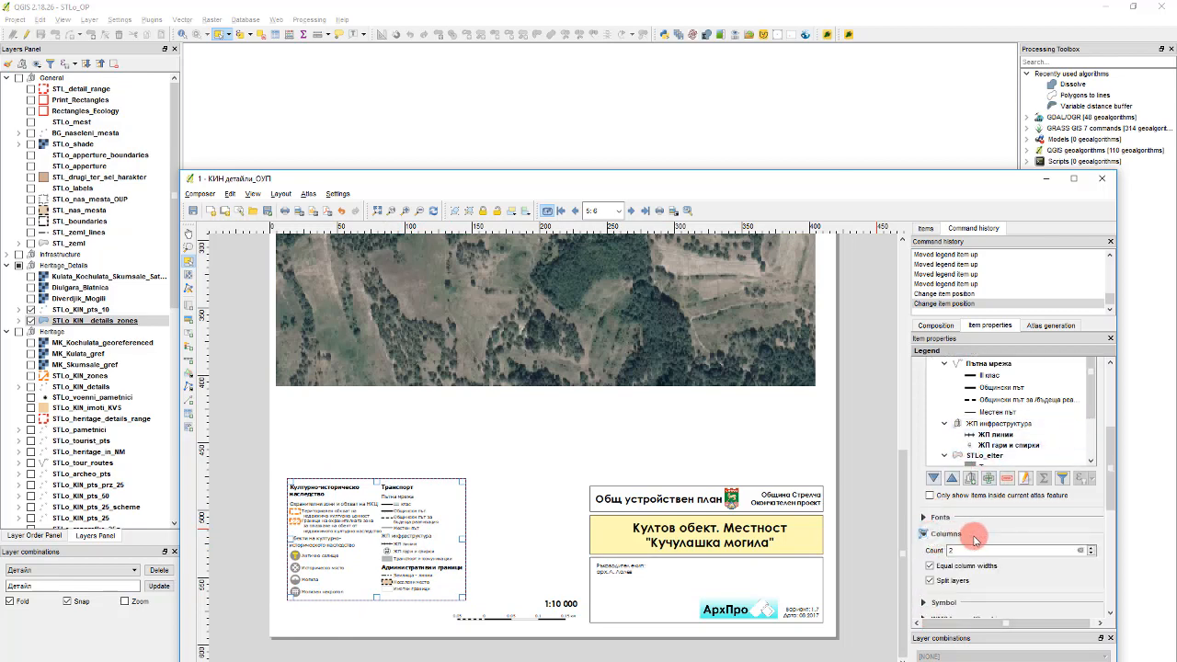
{"action": "scroll", "coordinate": [972, 550], "scroll_direction": "up", "scroll_amount": 2}
Move the legend down beside the title block and place the "1:10 000" scale label beneath the legend's first column
{"action": "left_click_drag", "start_coordinate": [478, 531], "coordinate": [474, 557]}
{"action": "left_click", "coordinate": [699, 596]}
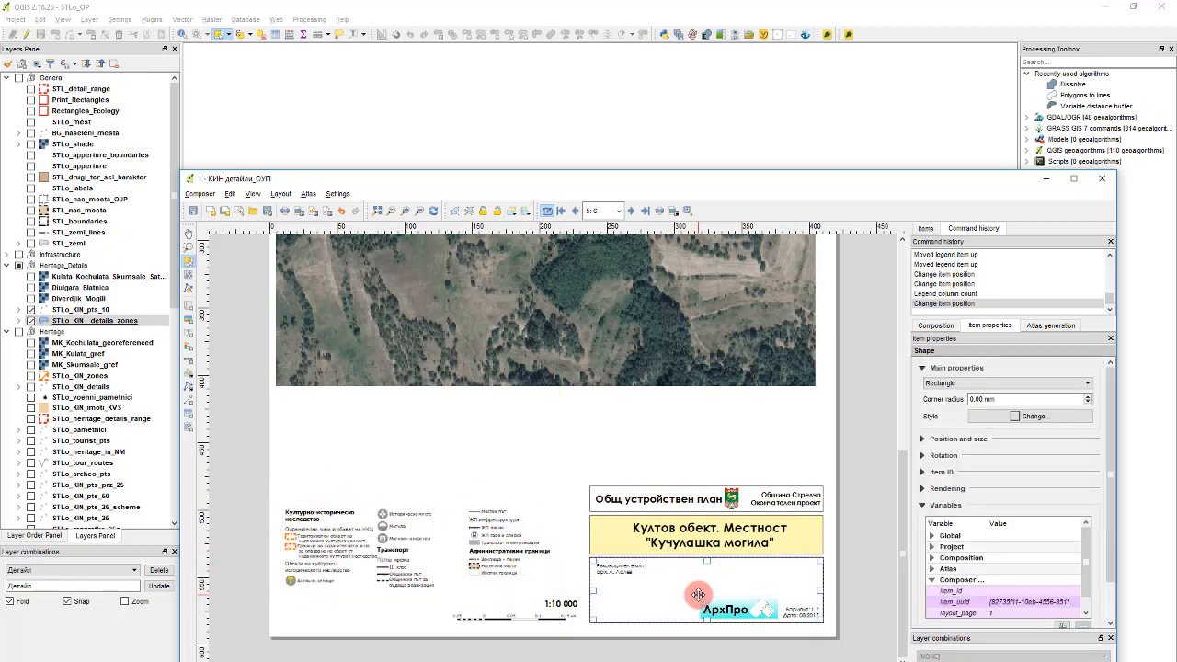
{"action": "left_click", "coordinate": [655, 454]}
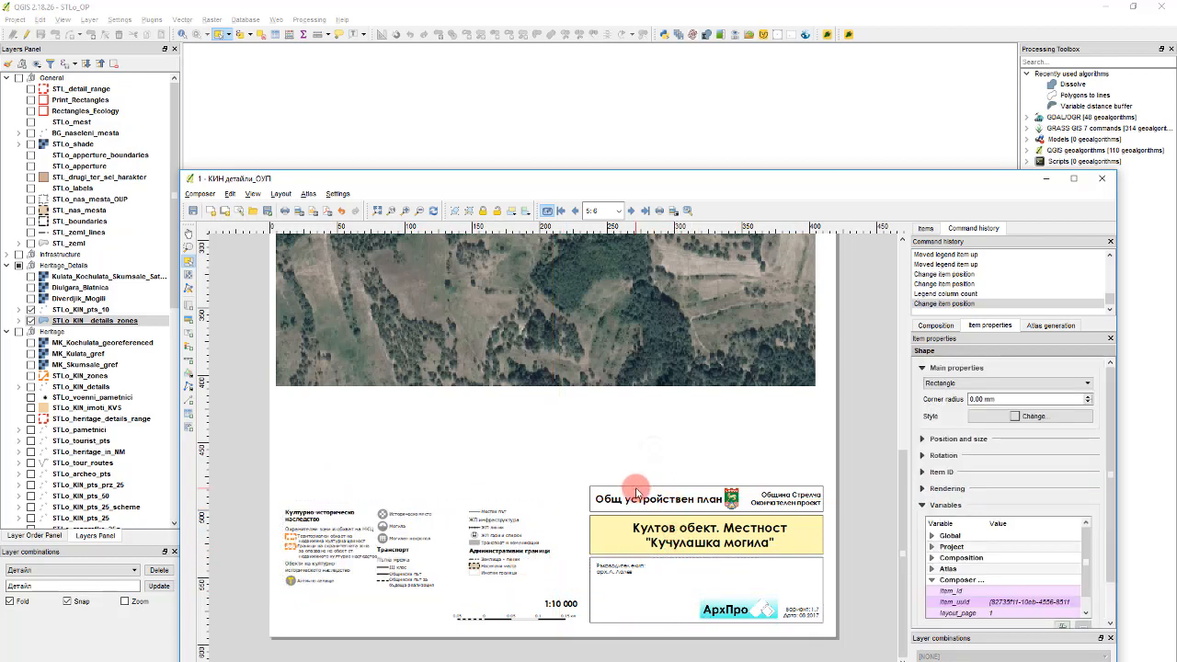
{"action": "left_click_drag", "start_coordinate": [846, 498], "coordinate": [552, 442]}
{"action": "left_click_drag", "start_coordinate": [520, 515], "coordinate": [484, 562]}
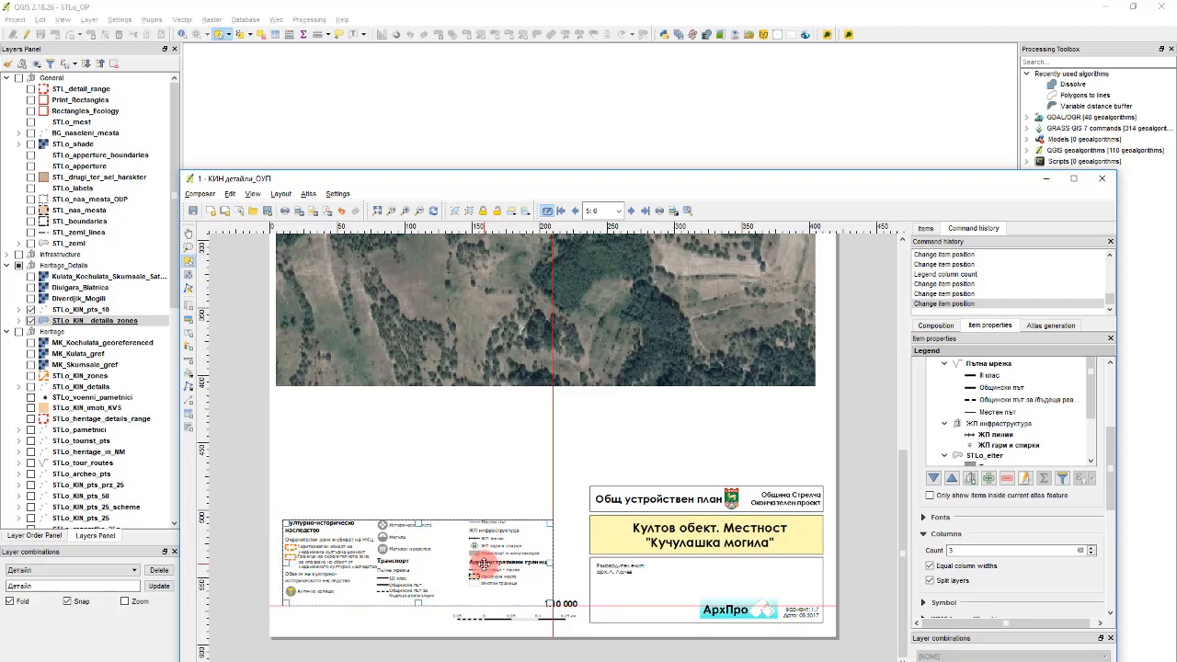
{"action": "left_click", "coordinate": [574, 605]}
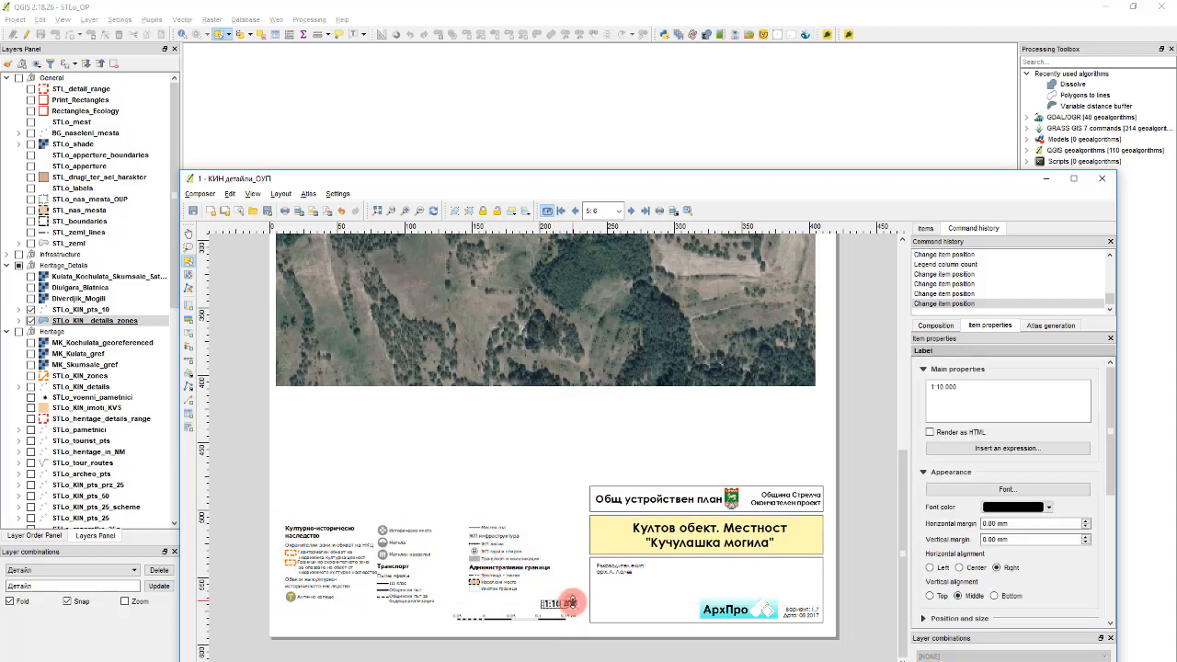
{"action": "left_click_drag", "start_coordinate": [571, 604], "coordinate": [312, 614]}
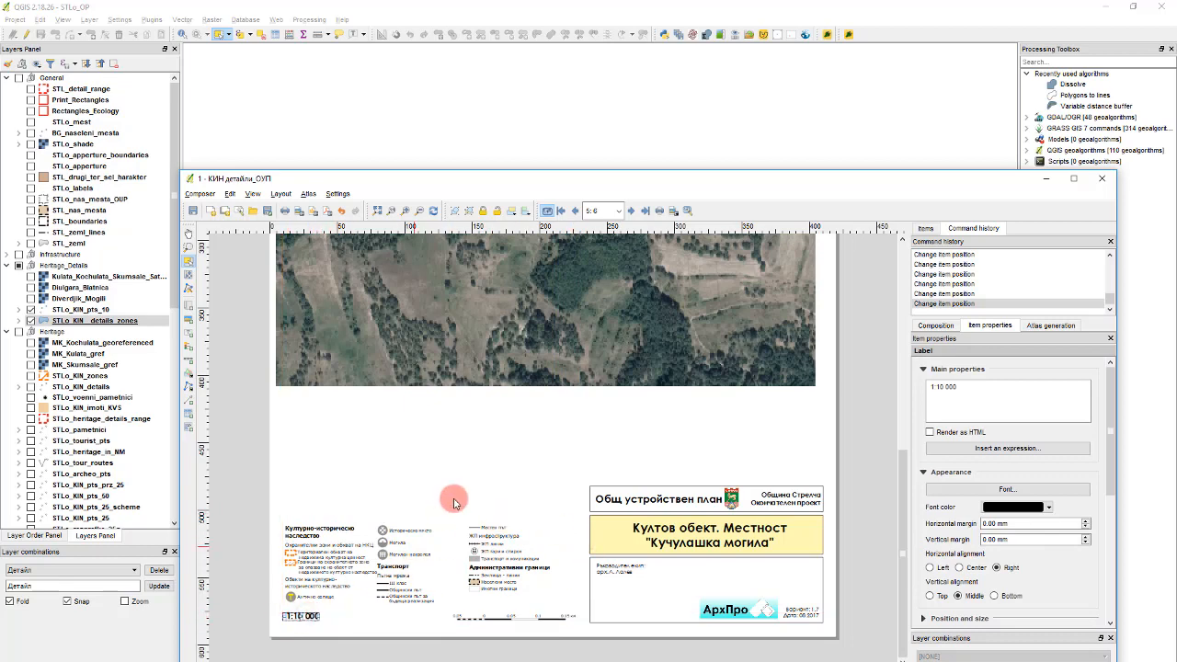
Duplicate the municipal coat-of-arms picture into the blank area above the title block
{"action": "scroll", "coordinate": [565, 478], "scroll_direction": "down", "scroll_amount": 1}
{"action": "key", "text": "ctrl+0"}
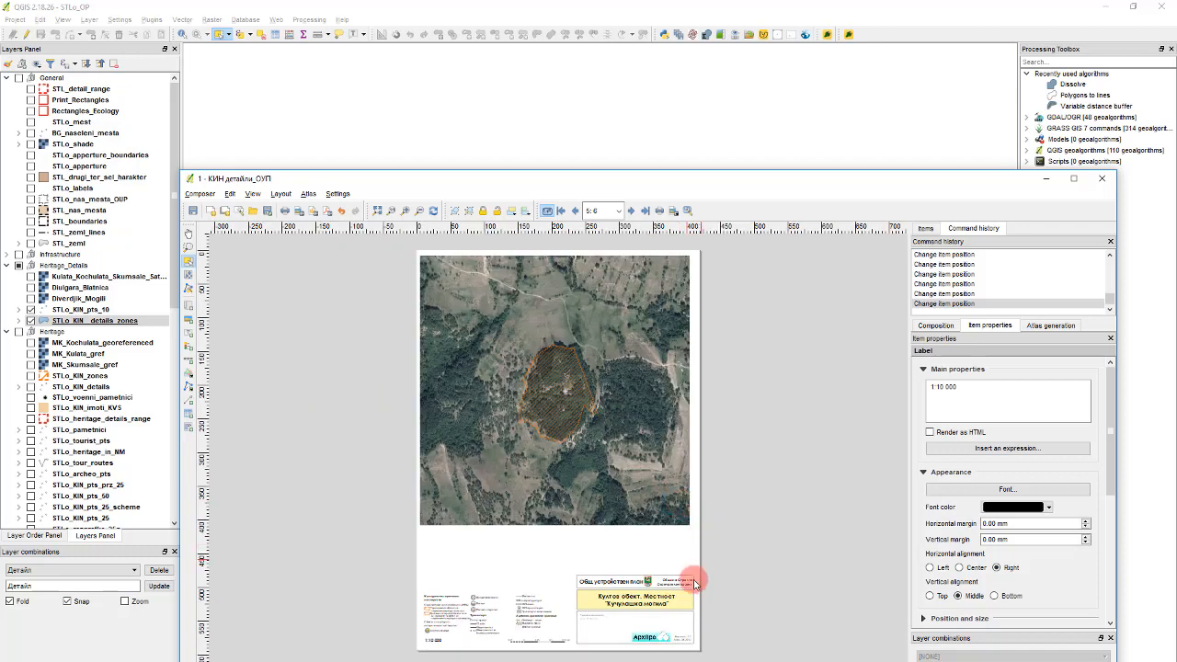
{"action": "left_click", "coordinate": [646, 583]}
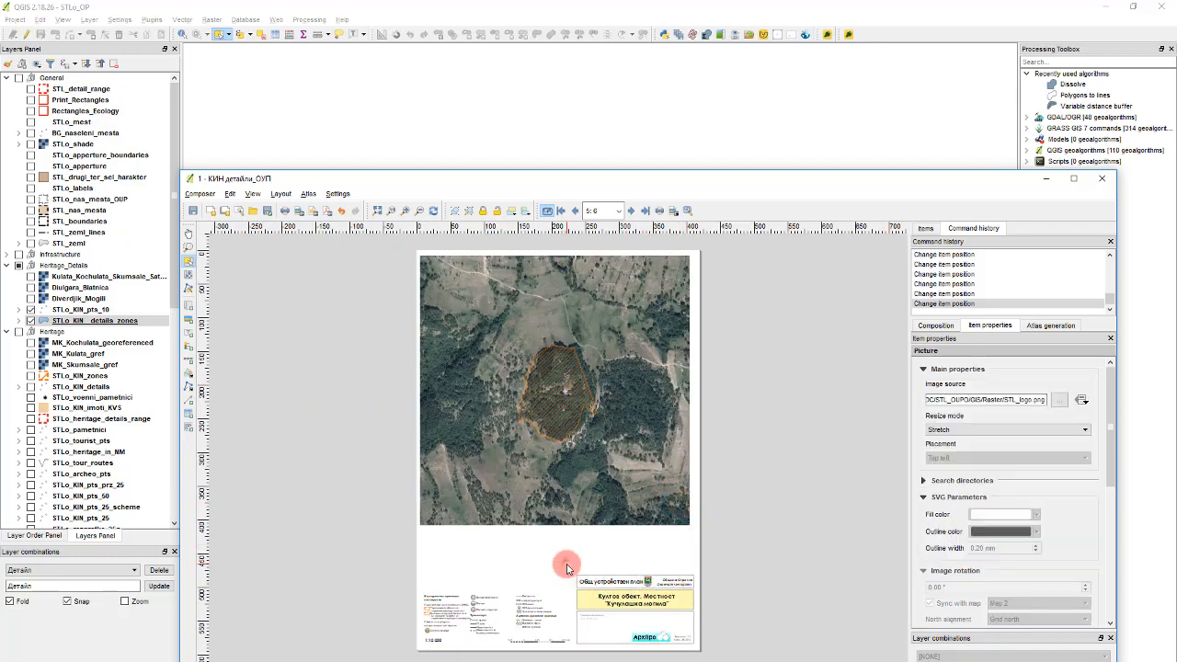
Set the copied picture's image source to NorthSymbol - Legend.svg from C:, OSGeo4W64/apps/qgis-ltr/svg/symbolN
{"action": "left_click", "coordinate": [1057, 405]}
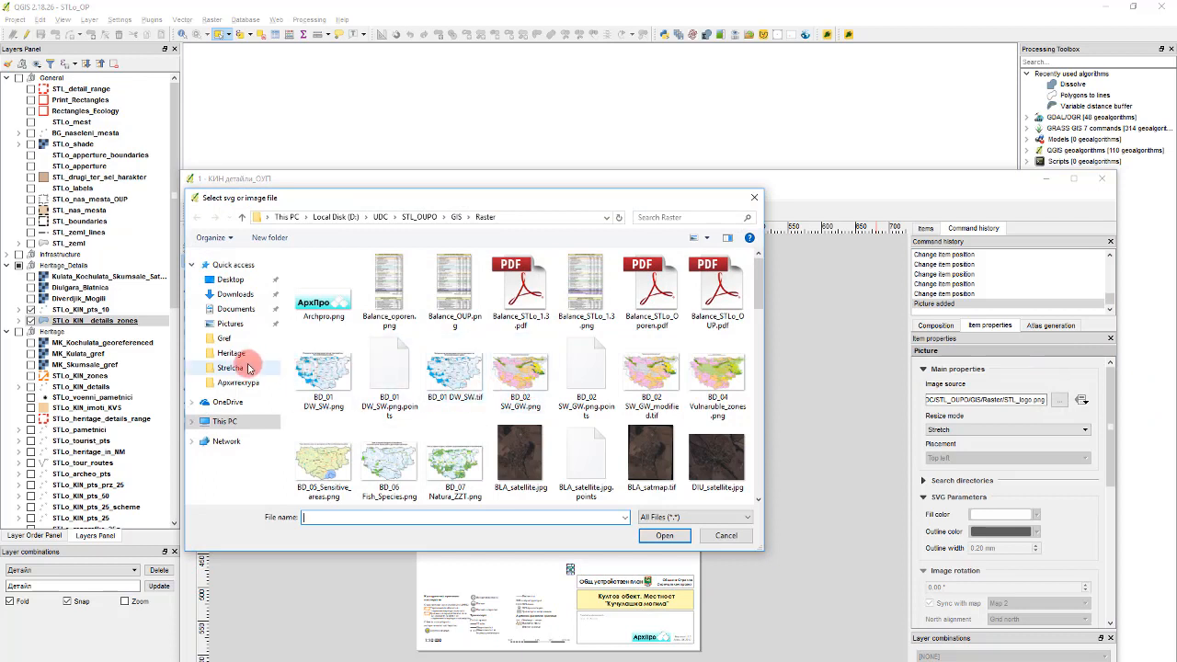
{"action": "left_click", "coordinate": [224, 420]}
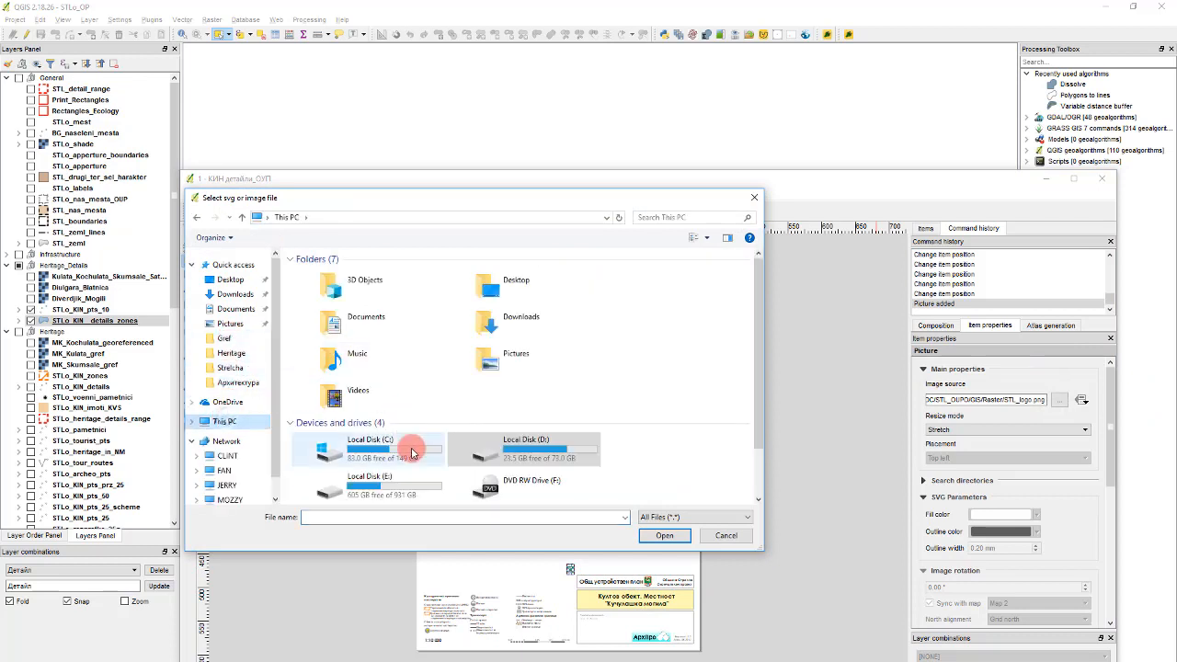
{"action": "double_click", "coordinate": [411, 450]}
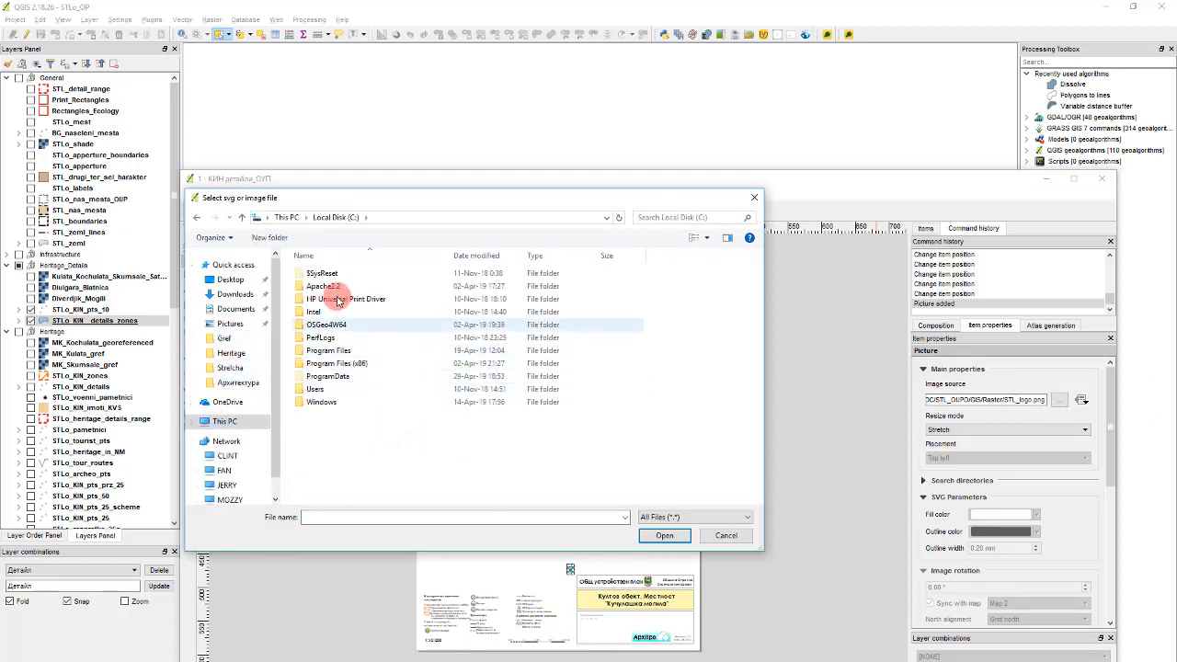
{"action": "double_click", "coordinate": [333, 327]}
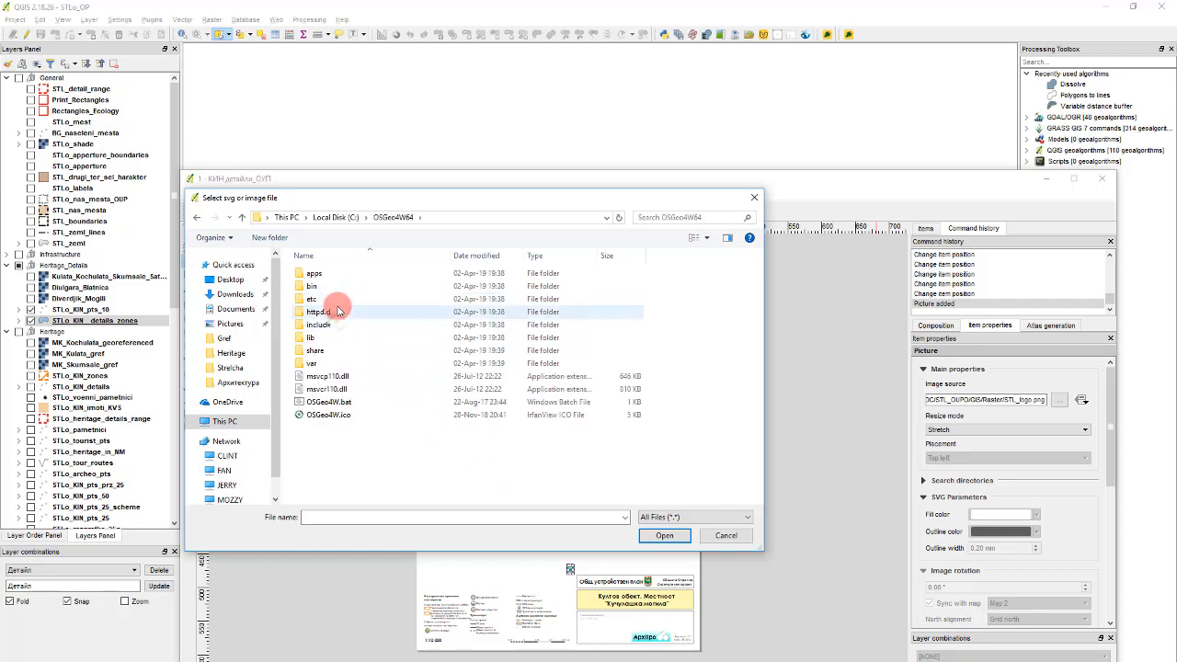
{"action": "double_click", "coordinate": [339, 273]}
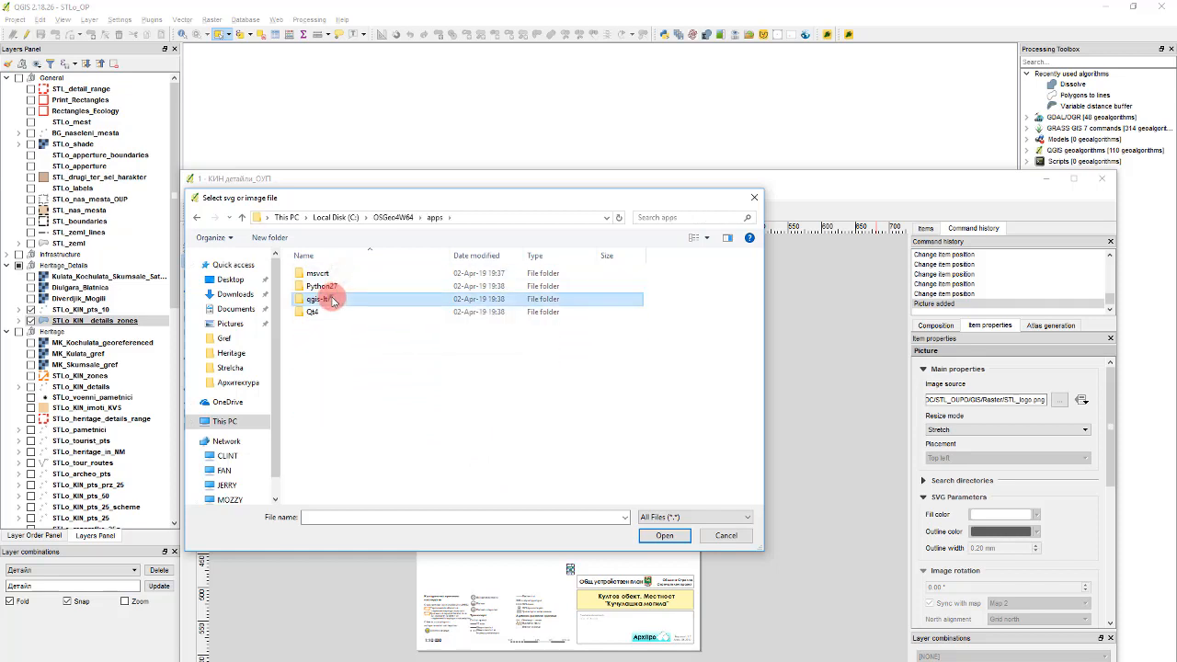
{"action": "double_click", "coordinate": [317, 299]}
{"action": "double_click", "coordinate": [333, 389]}
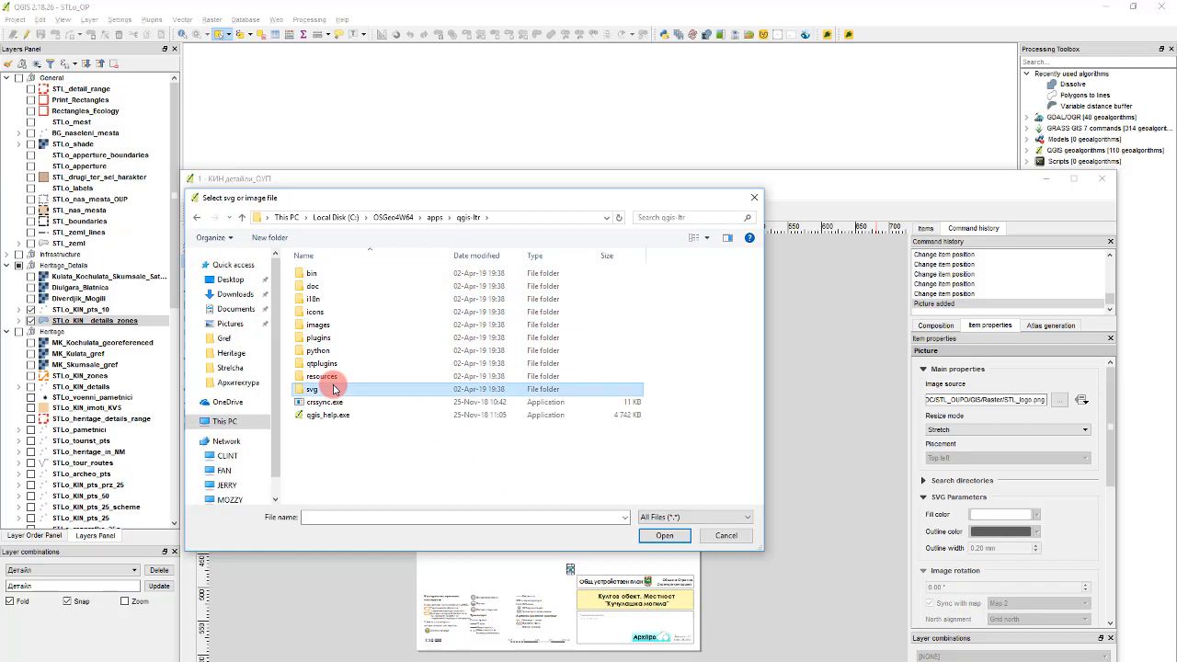
{"action": "scroll", "coordinate": [368, 386], "scroll_direction": "down", "scroll_amount": 2}
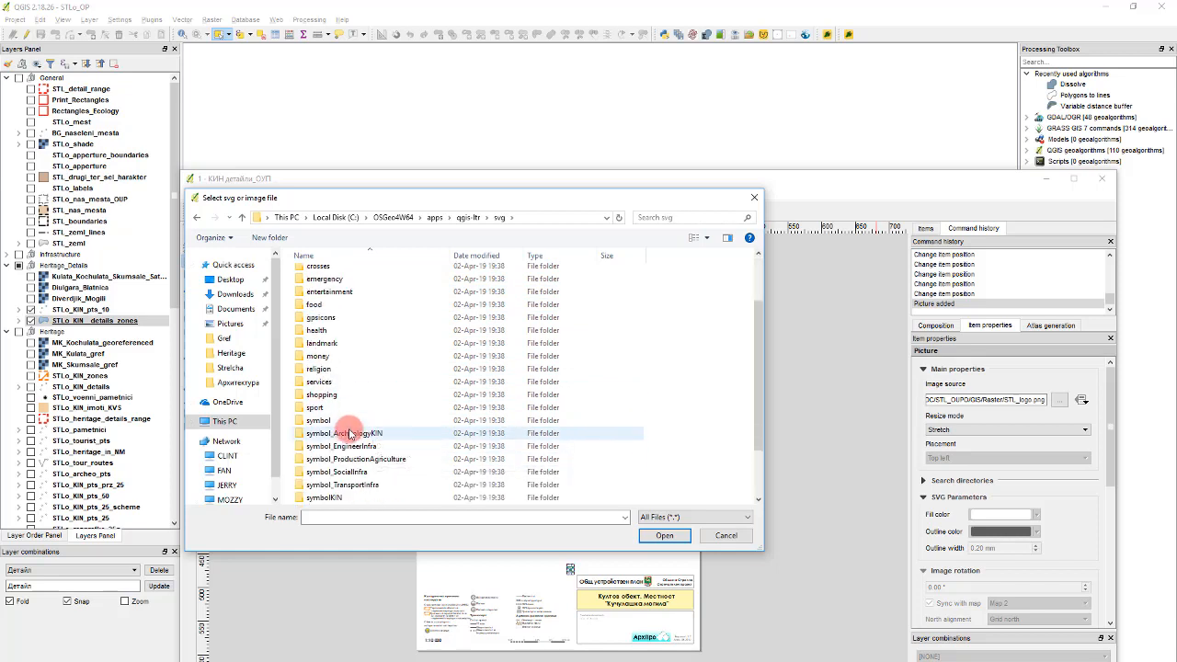
{"action": "scroll", "coordinate": [355, 453], "scroll_direction": "down", "scroll_amount": 1}
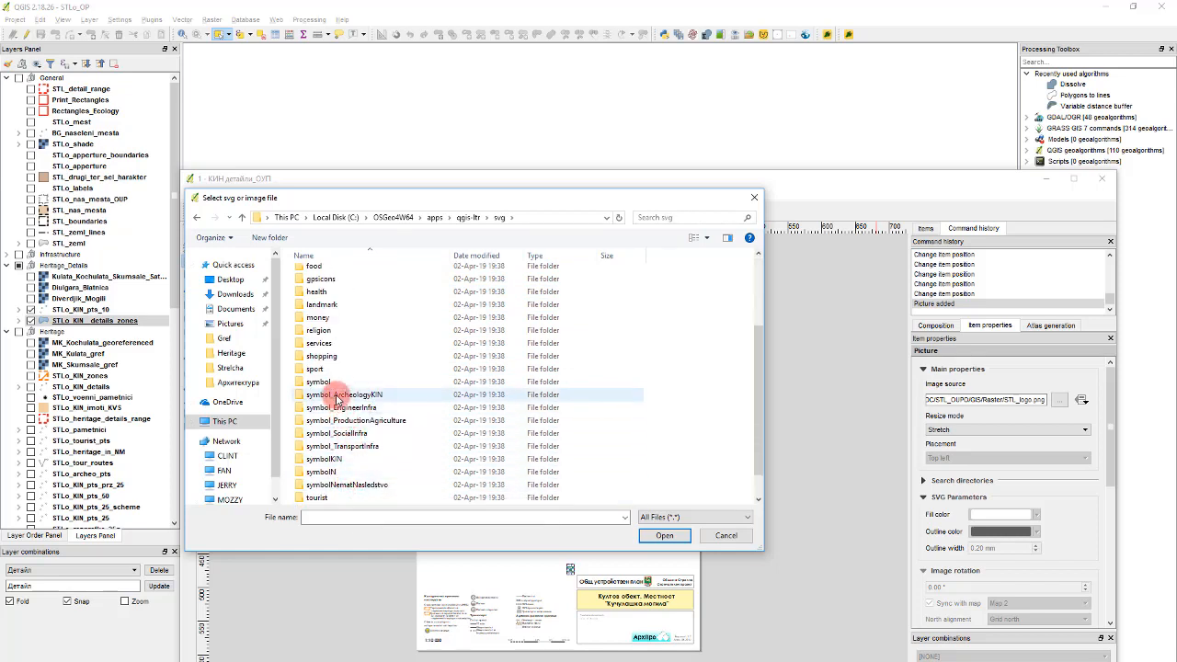
{"action": "double_click", "coordinate": [343, 473]}
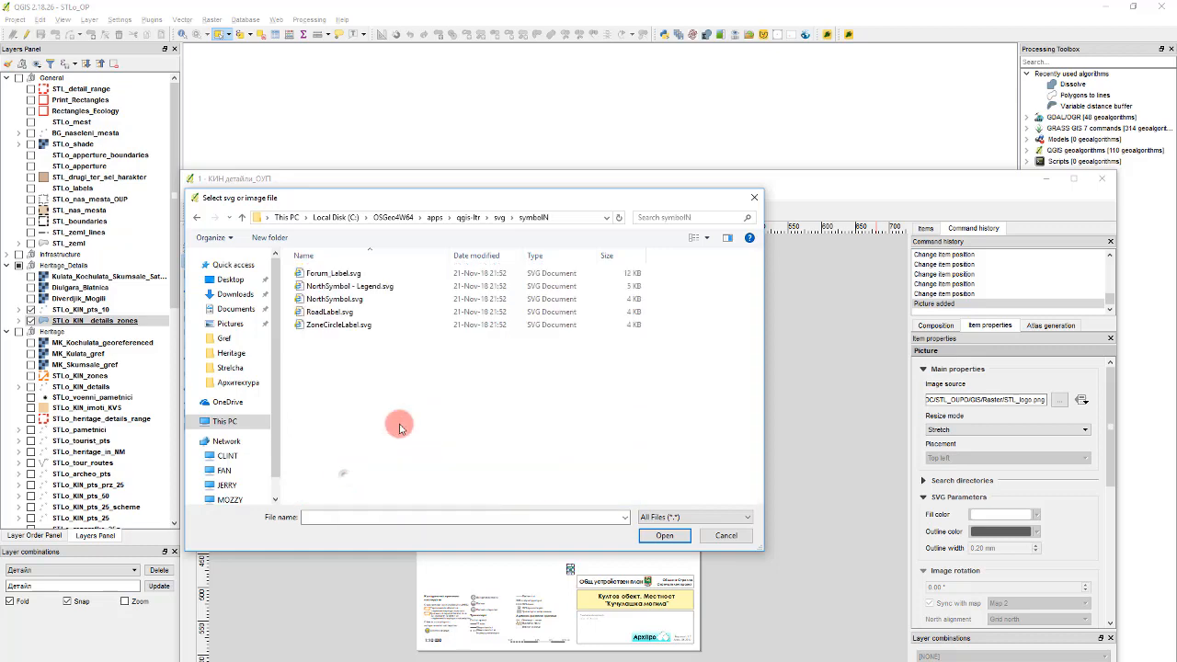
{"action": "double_click", "coordinate": [365, 287]}
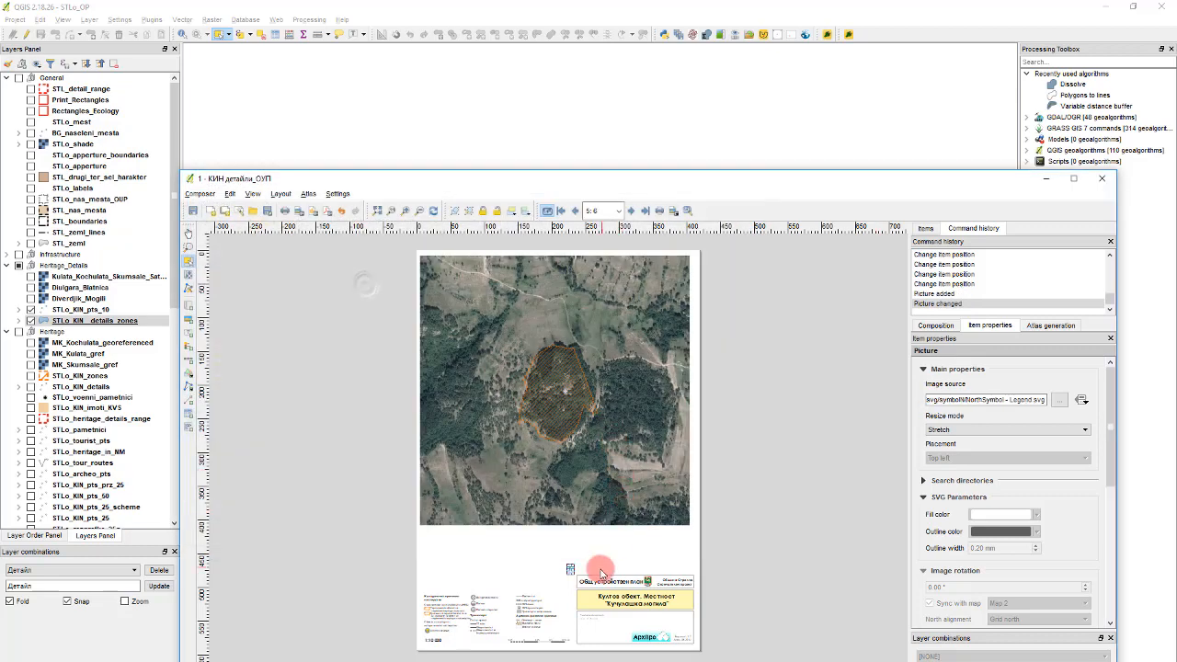
Resize the north symbol's frame to the image size, then return its resize mode to Stretch
{"action": "scroll", "coordinate": [566, 563], "scroll_direction": "up", "scroll_amount": 3}
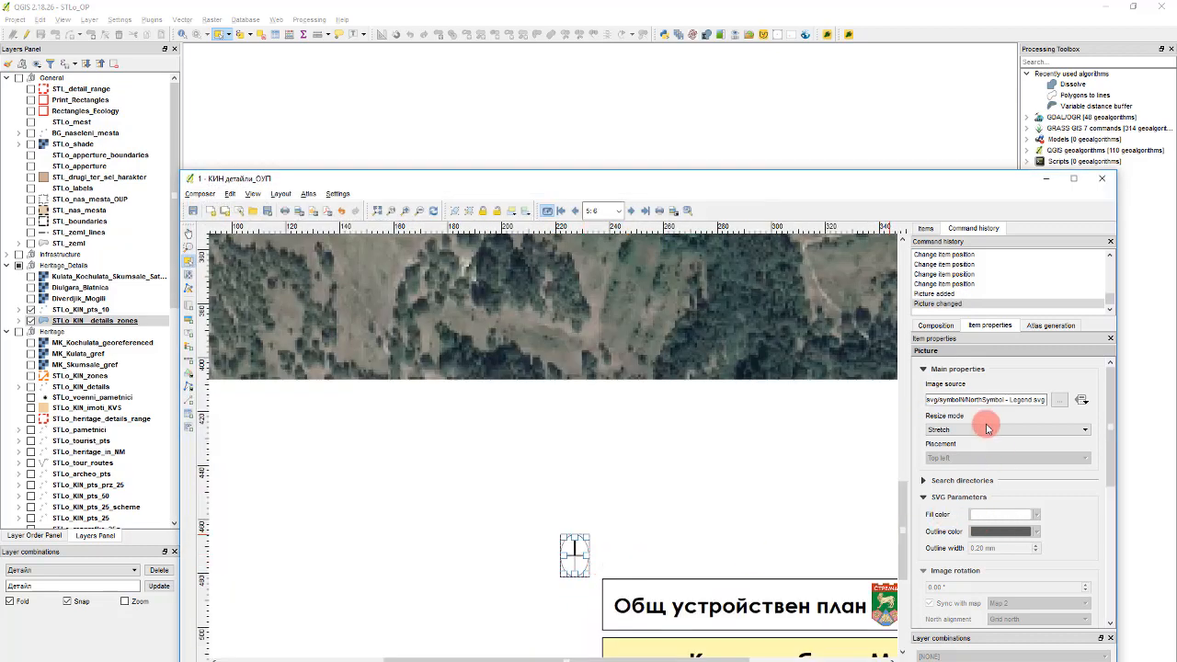
{"action": "left_click", "coordinate": [987, 428]}
{"action": "left_click", "coordinate": [987, 477]}
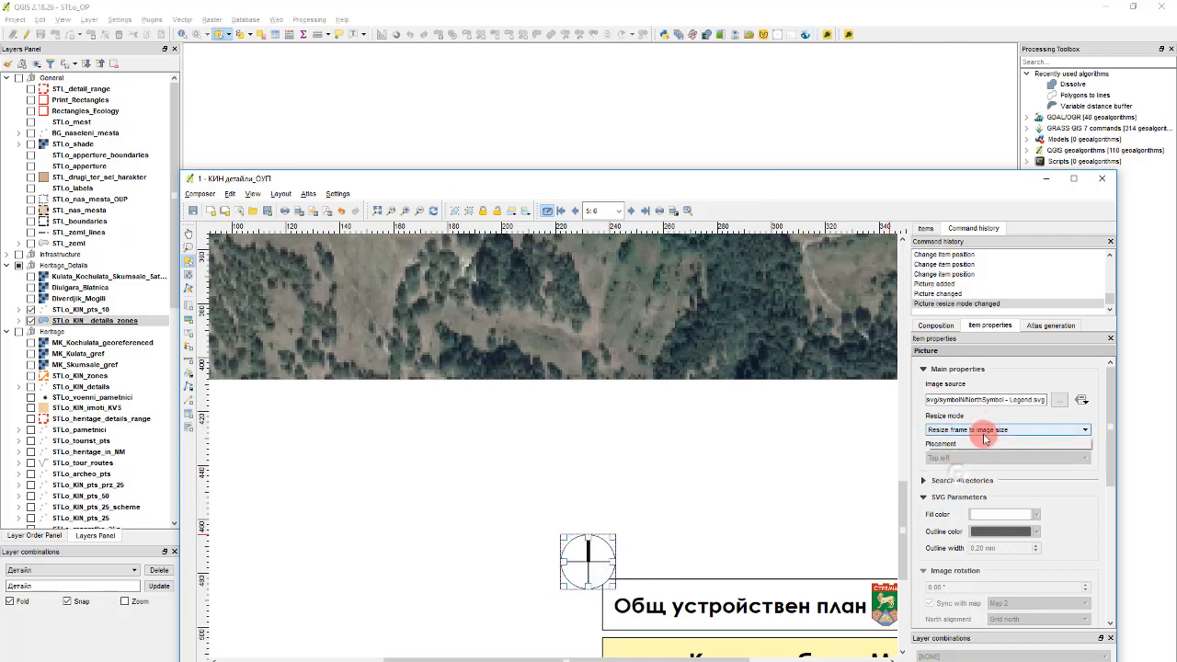
{"action": "left_click", "coordinate": [984, 433]}
{"action": "left_click", "coordinate": [966, 448]}
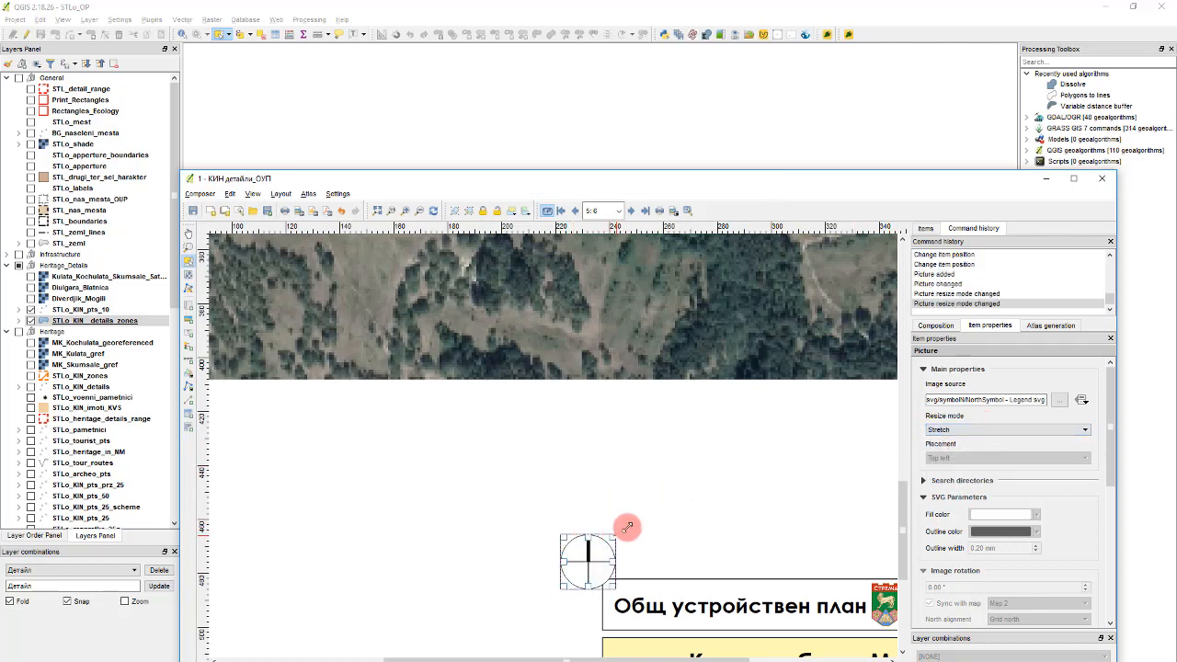
Enlarge the north symbol slightly and place it between the legend and the title block
{"action": "left_click_drag", "start_coordinate": [627, 527], "coordinate": [631, 524]}
{"action": "scroll", "coordinate": [605, 480], "scroll_direction": "down", "scroll_amount": 2}
{"action": "left_click_drag", "start_coordinate": [592, 484], "coordinate": [573, 545]}
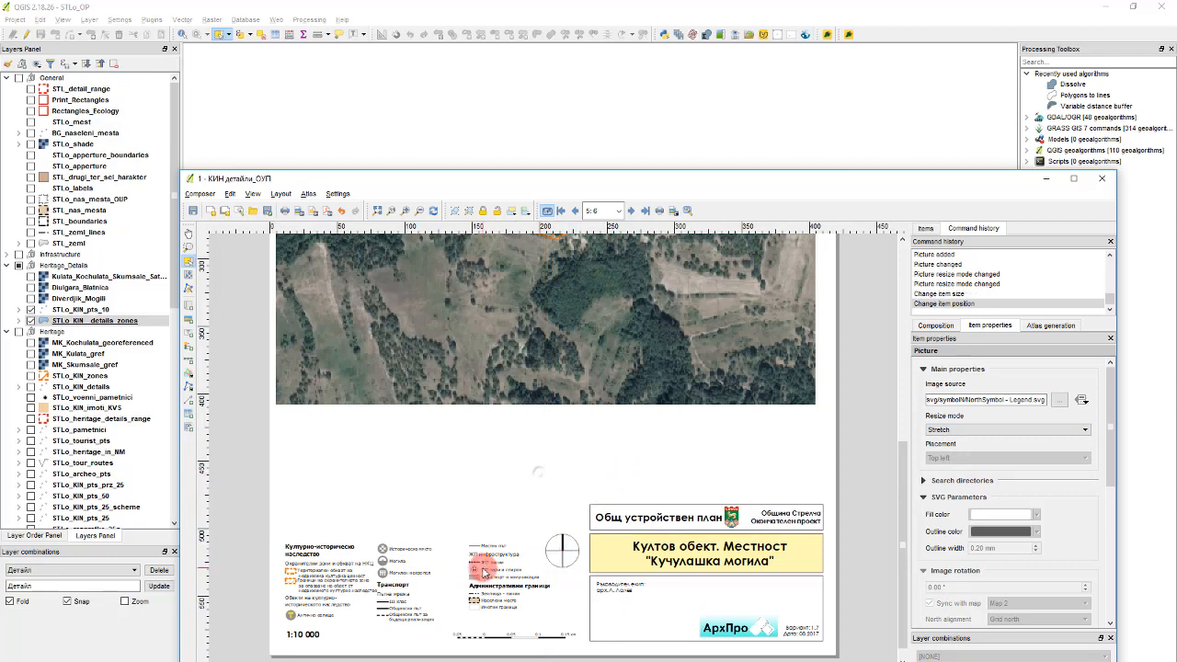
{"action": "left_click_drag", "start_coordinate": [484, 572], "coordinate": [454, 578]}
{"action": "left_click", "coordinate": [556, 552]}
Shrink the north symbol and adjust its position in the gap beside the title block
{"action": "scroll", "coordinate": [554, 561], "scroll_direction": "up", "scroll_amount": 2}
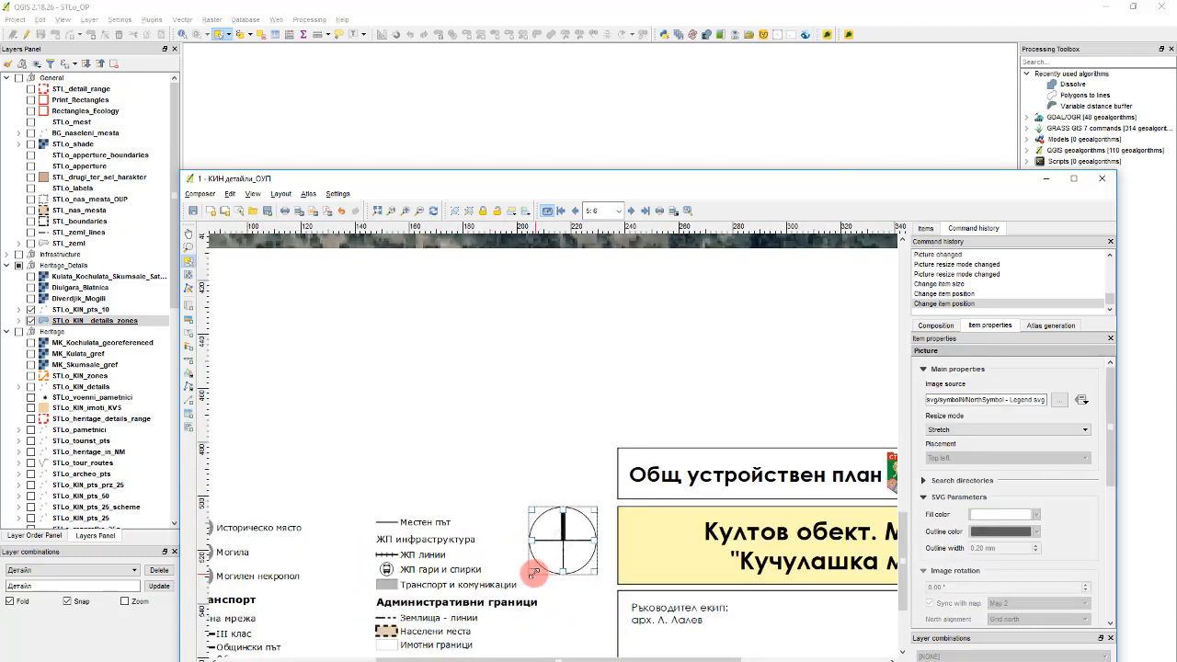
{"action": "left_click_drag", "start_coordinate": [534, 572], "coordinate": [563, 535]}
{"action": "scroll", "coordinate": [577, 397], "scroll_direction": "down", "scroll_amount": 2}
{"action": "scroll", "coordinate": [595, 587], "scroll_direction": "up", "scroll_amount": 1}
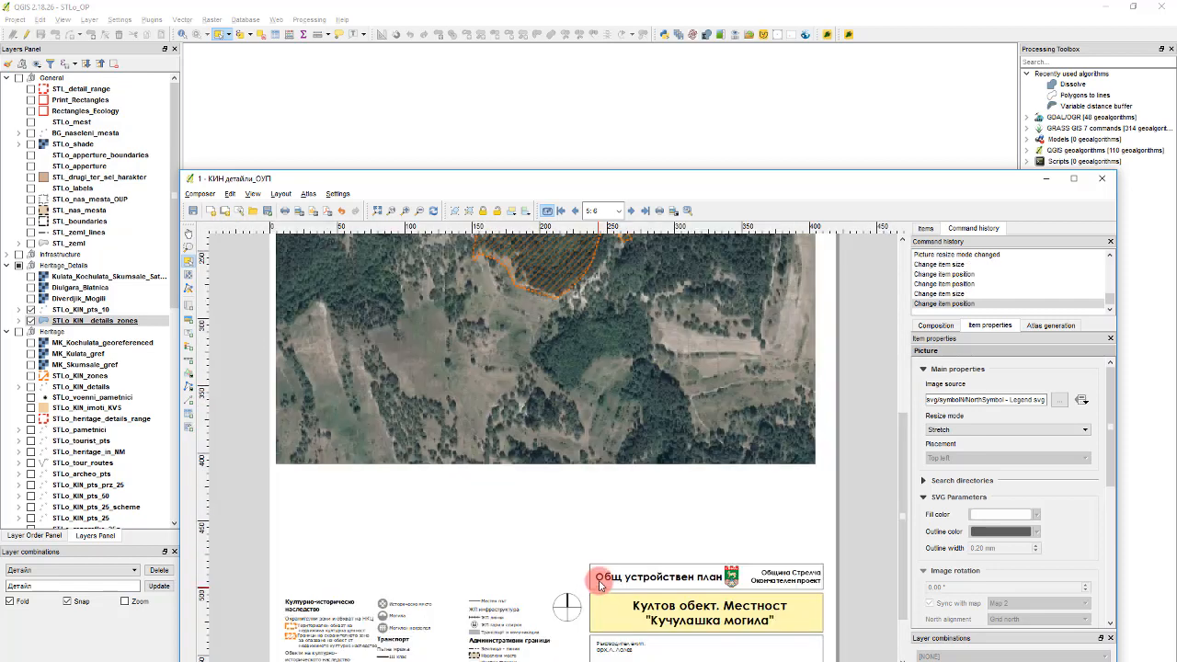
Move the main map down the page to X about 8.8 mm and Y 40 mm
{"action": "scroll", "coordinate": [616, 507], "scroll_direction": "down", "scroll_amount": 1}
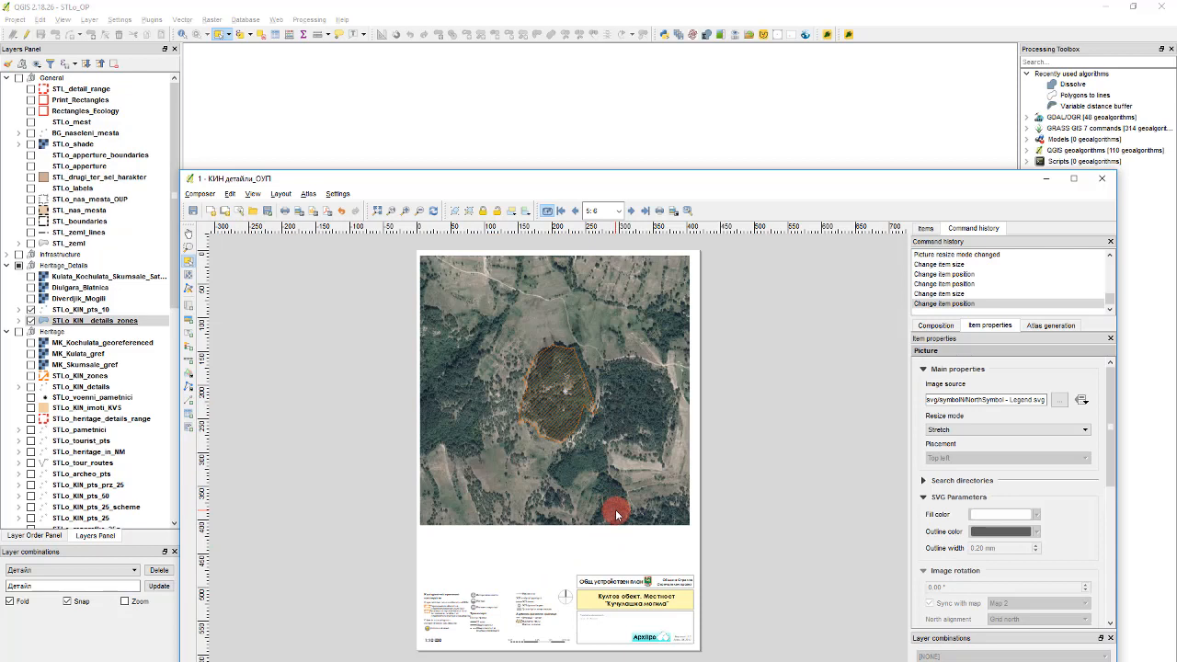
{"action": "left_click", "coordinate": [627, 462]}
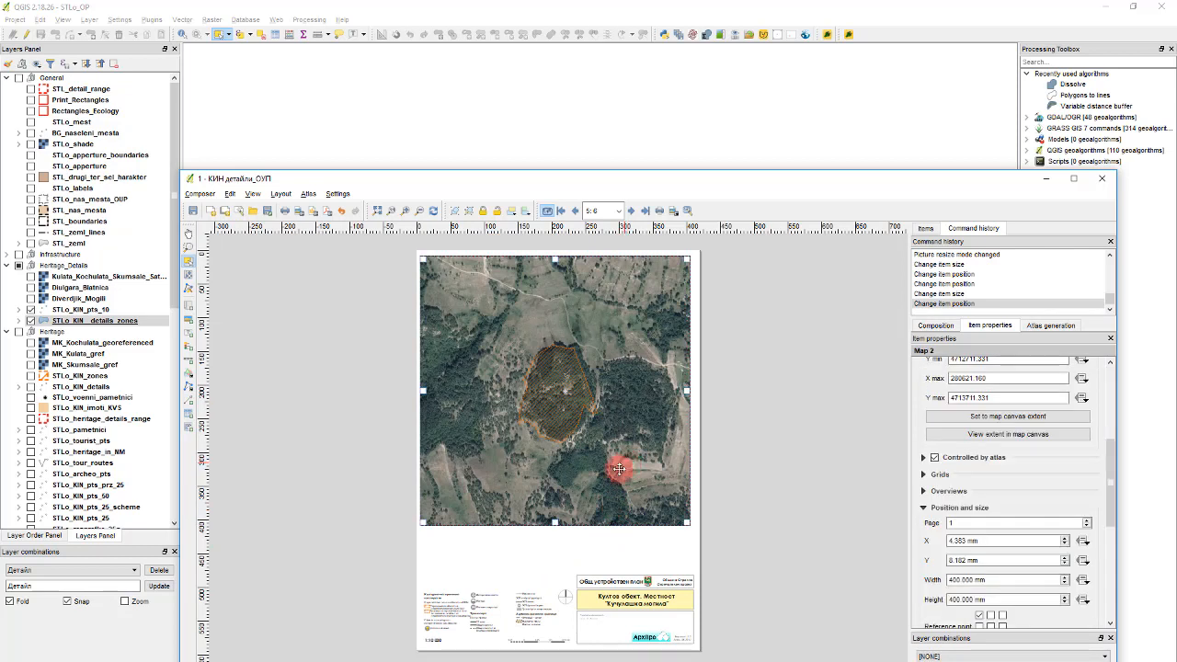
{"action": "left_click_drag", "start_coordinate": [589, 468], "coordinate": [590, 493]}
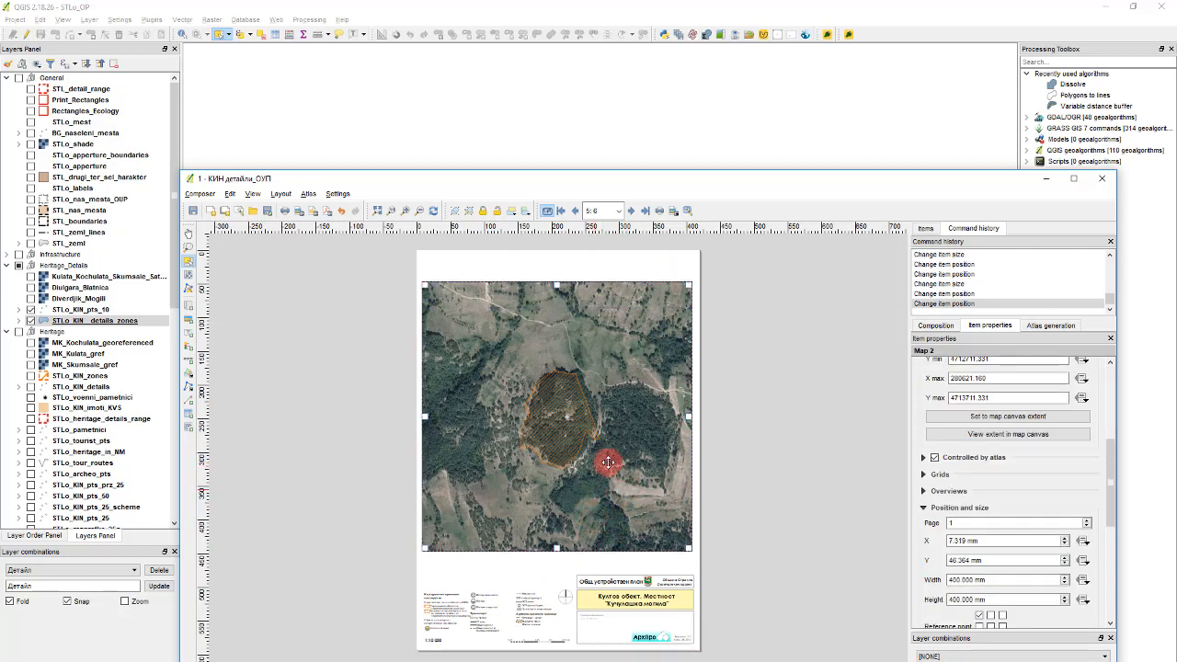
{"action": "left_click_drag", "start_coordinate": [610, 454], "coordinate": [613, 451]}
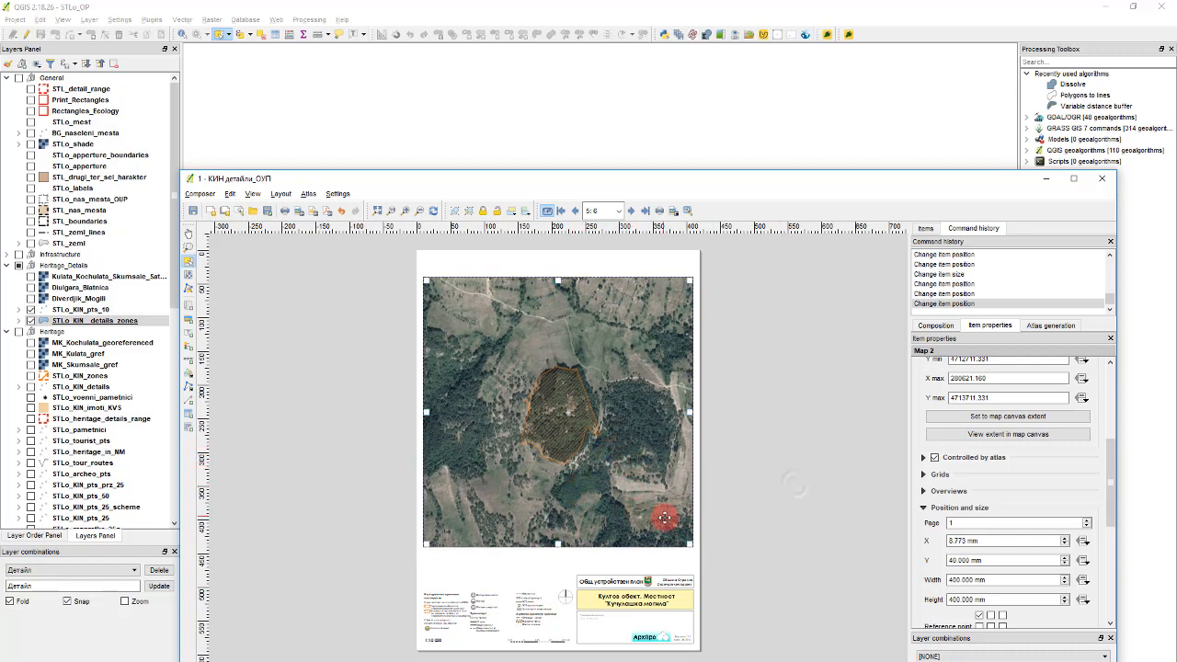
{"action": "scroll", "coordinate": [607, 630], "scroll_direction": "up", "scroll_amount": 4}
{"action": "scroll", "coordinate": [688, 463], "scroll_direction": "down", "scroll_amount": 2}
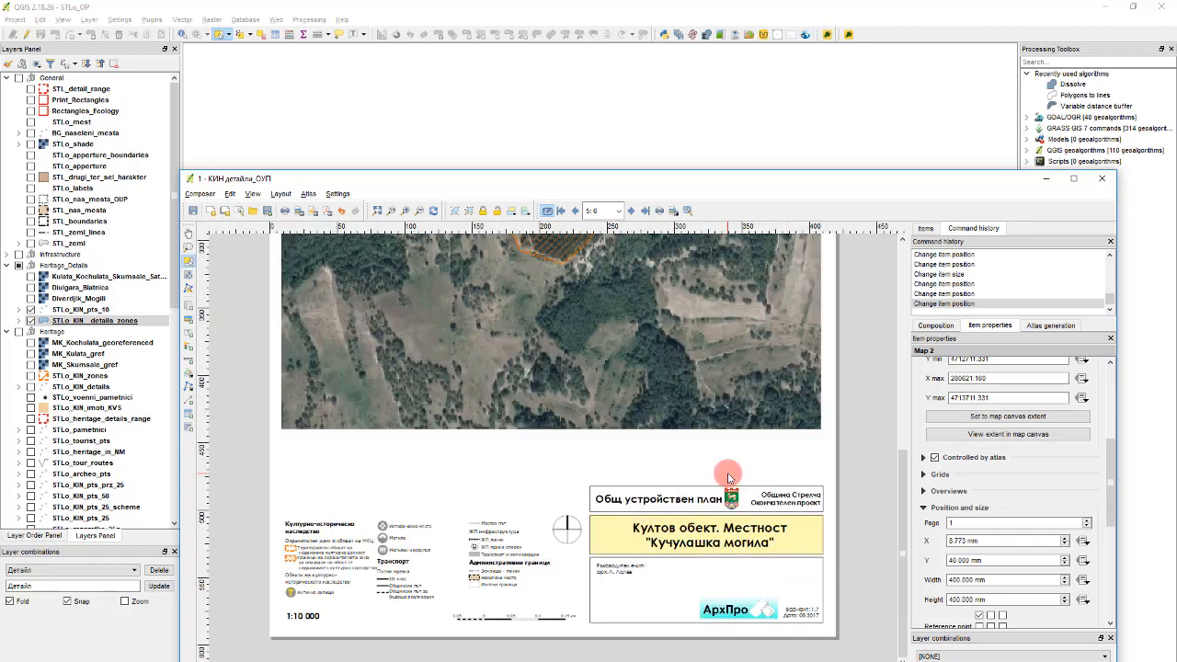
{"action": "scroll", "coordinate": [692, 423], "scroll_direction": "down", "scroll_amount": 3}
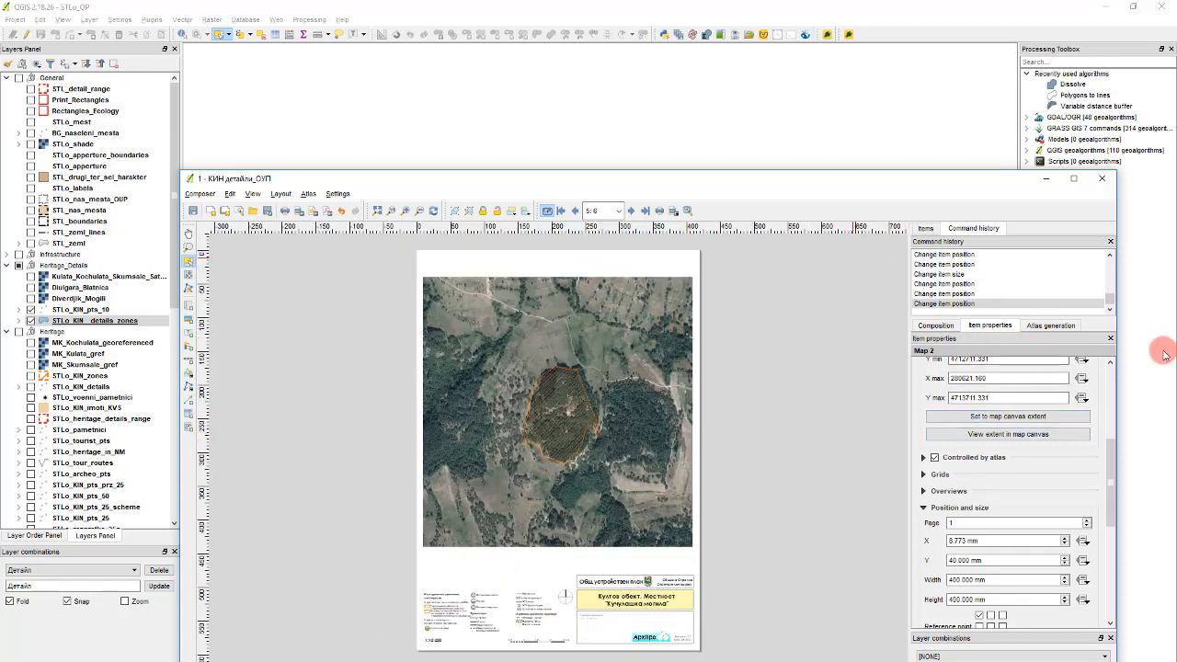
Shorten the atlas output filename expression to 'КИН_'|| "title_full"
{"action": "left_click", "coordinate": [1070, 326]}
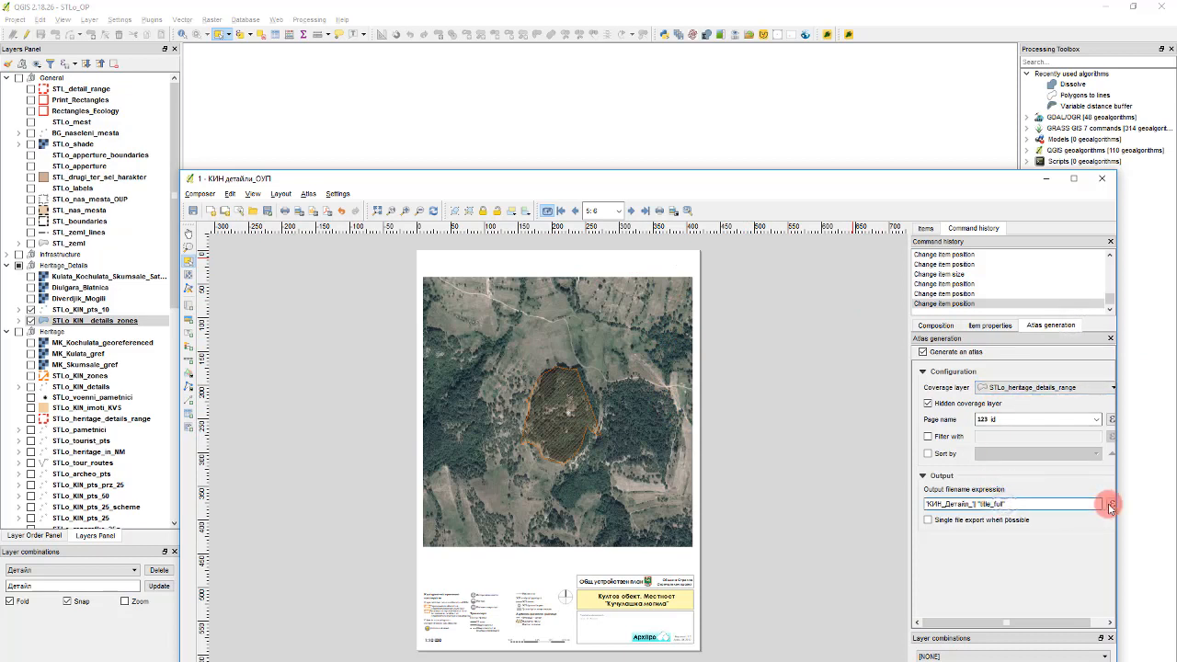
{"action": "left_click", "coordinate": [953, 508]}
{"action": "left_click", "coordinate": [1113, 505]}
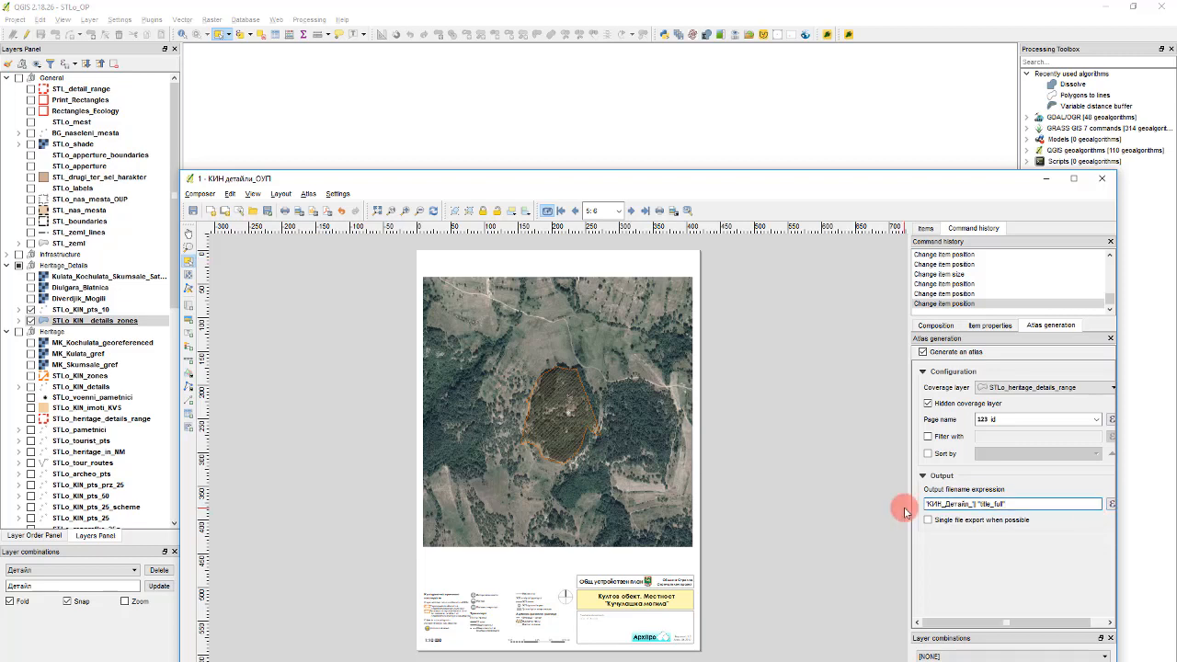
{"action": "left_click", "coordinate": [966, 504]}
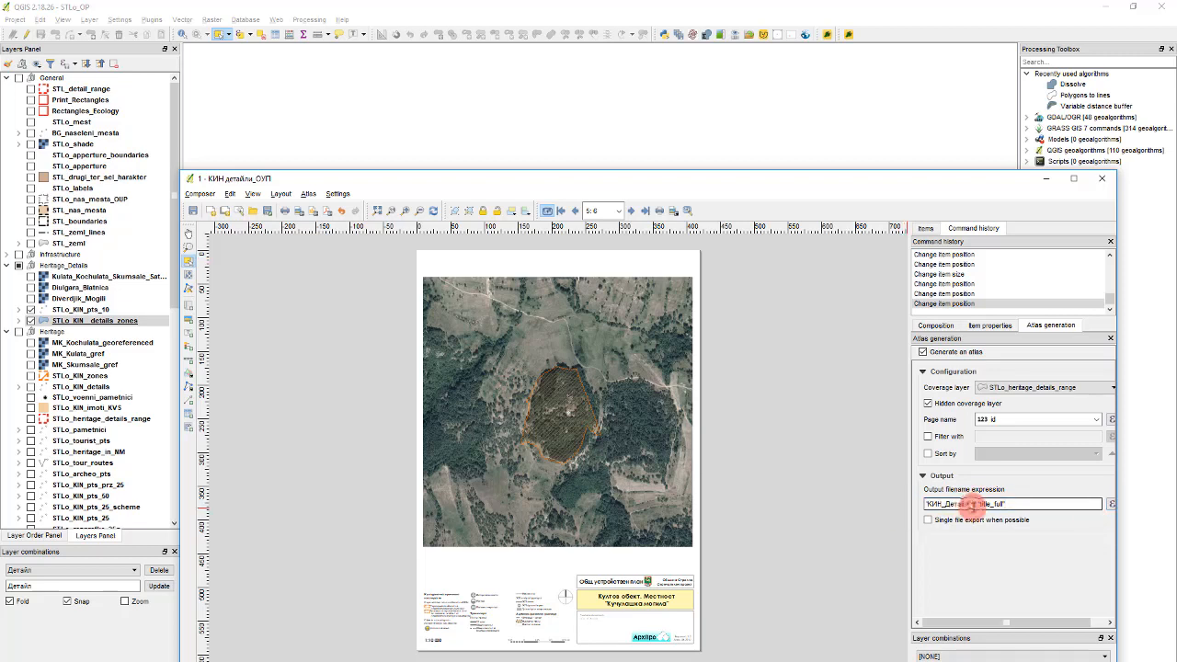
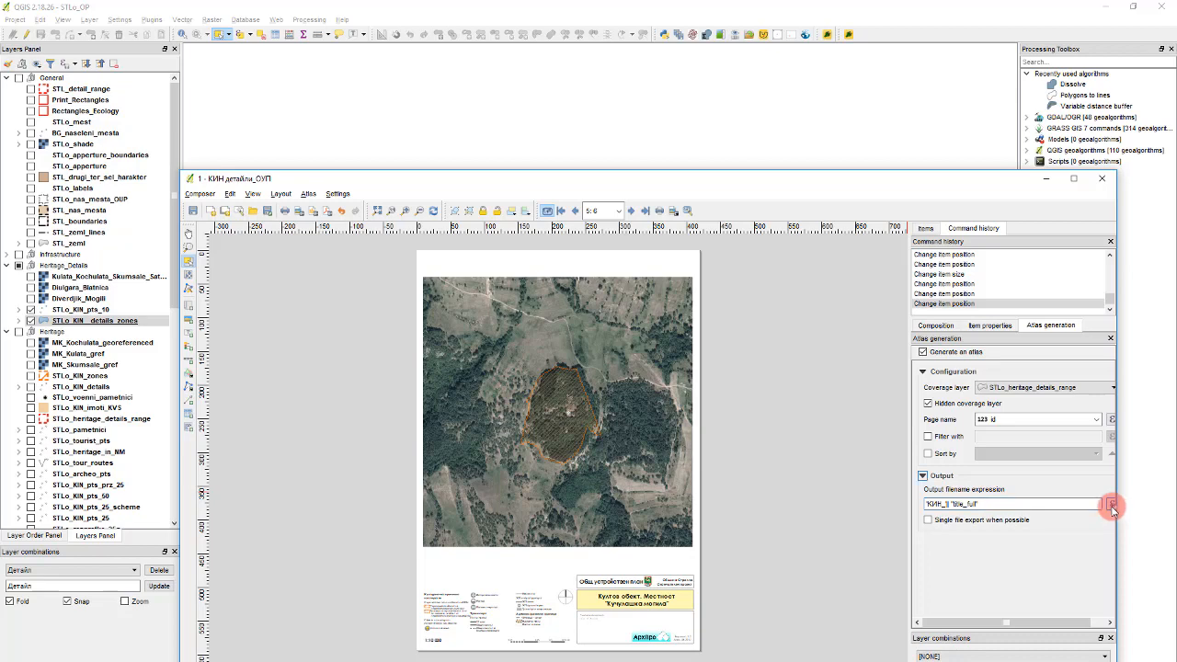
{"action": "left_click", "coordinate": [1112, 506]}
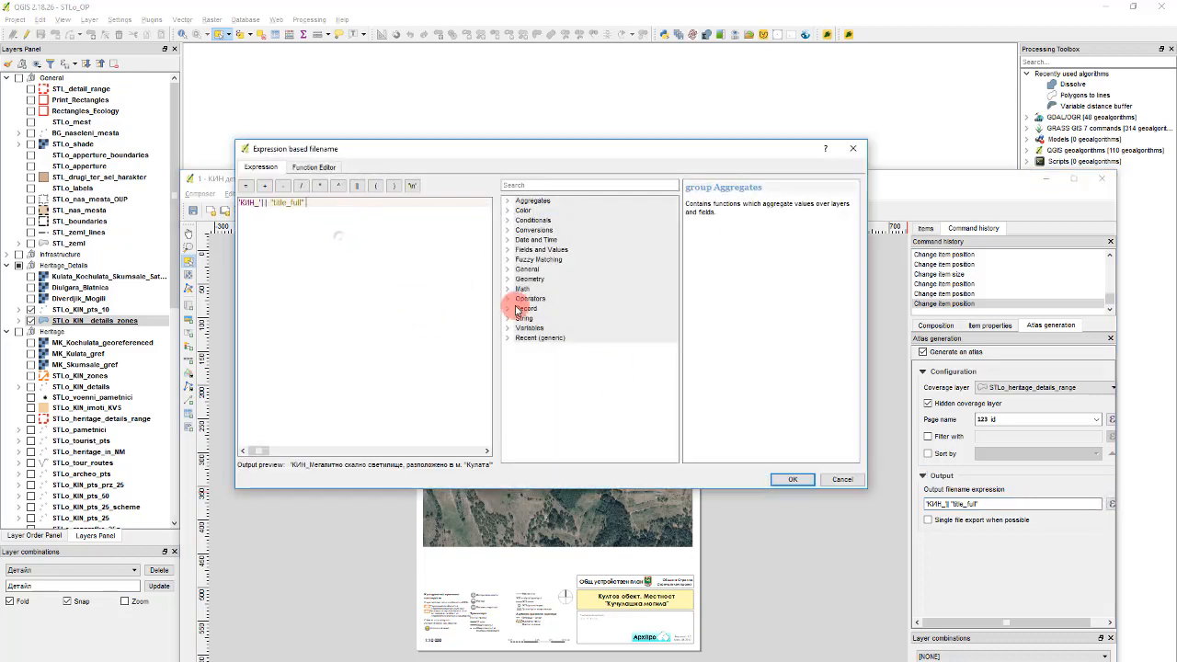
{"action": "left_click", "coordinate": [358, 188]}
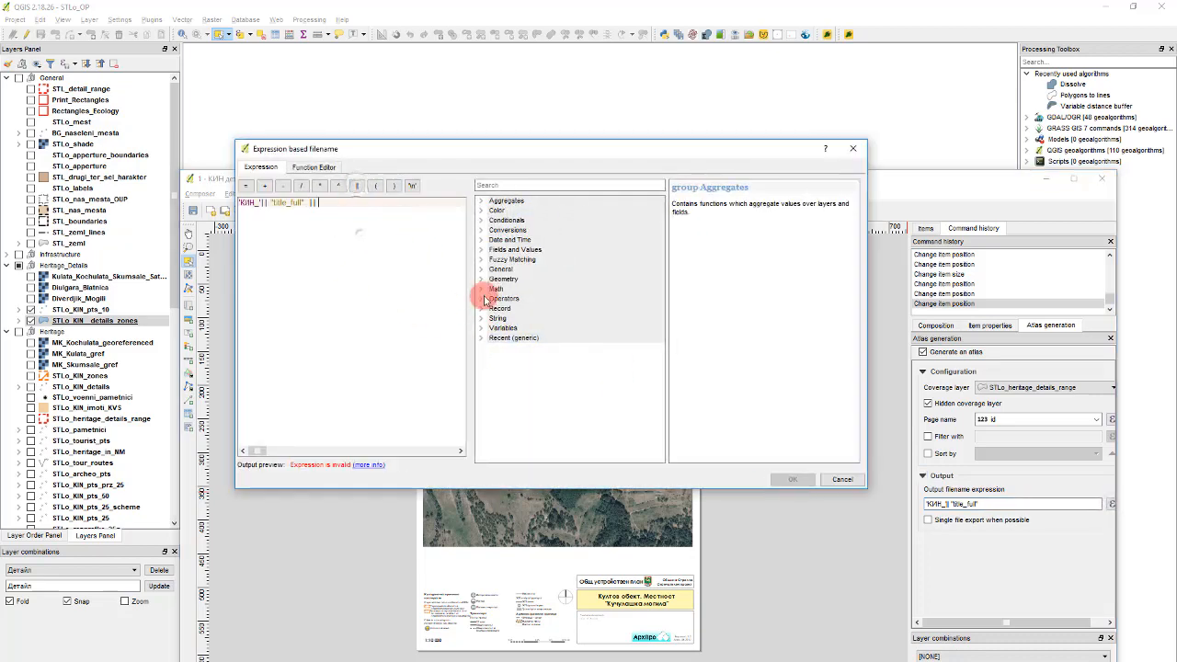
{"action": "left_click", "coordinate": [515, 251]}
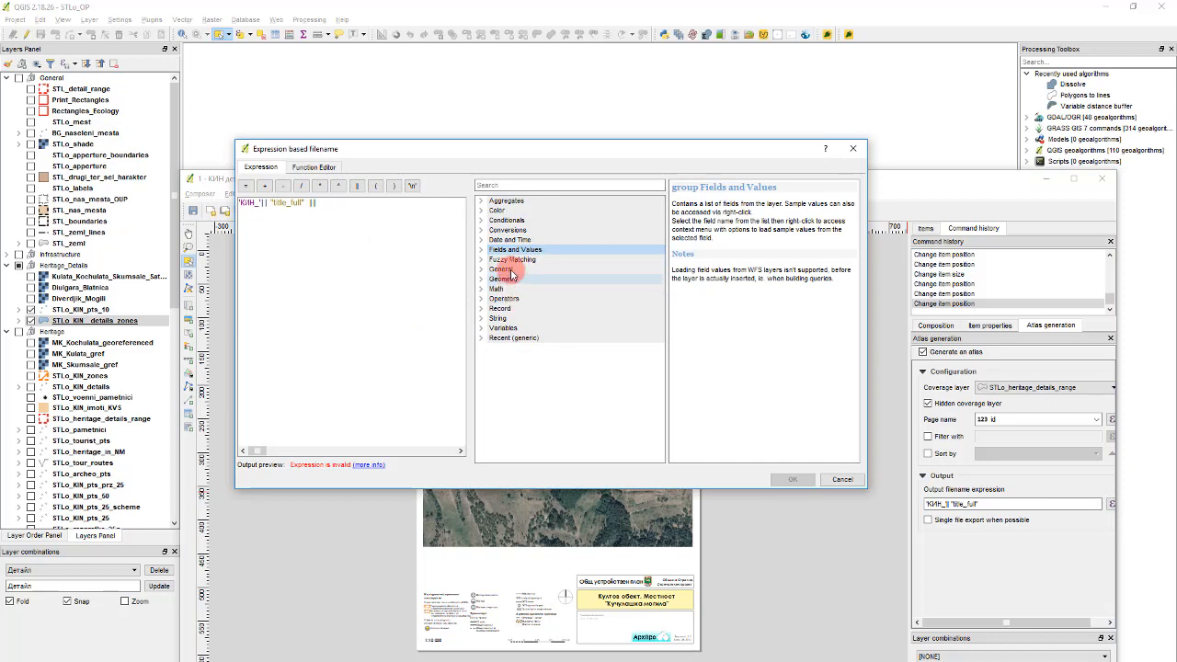
{"action": "double_click", "coordinate": [518, 327]}
{"action": "scroll", "coordinate": [526, 336], "scroll_direction": "down", "scroll_amount": 3}
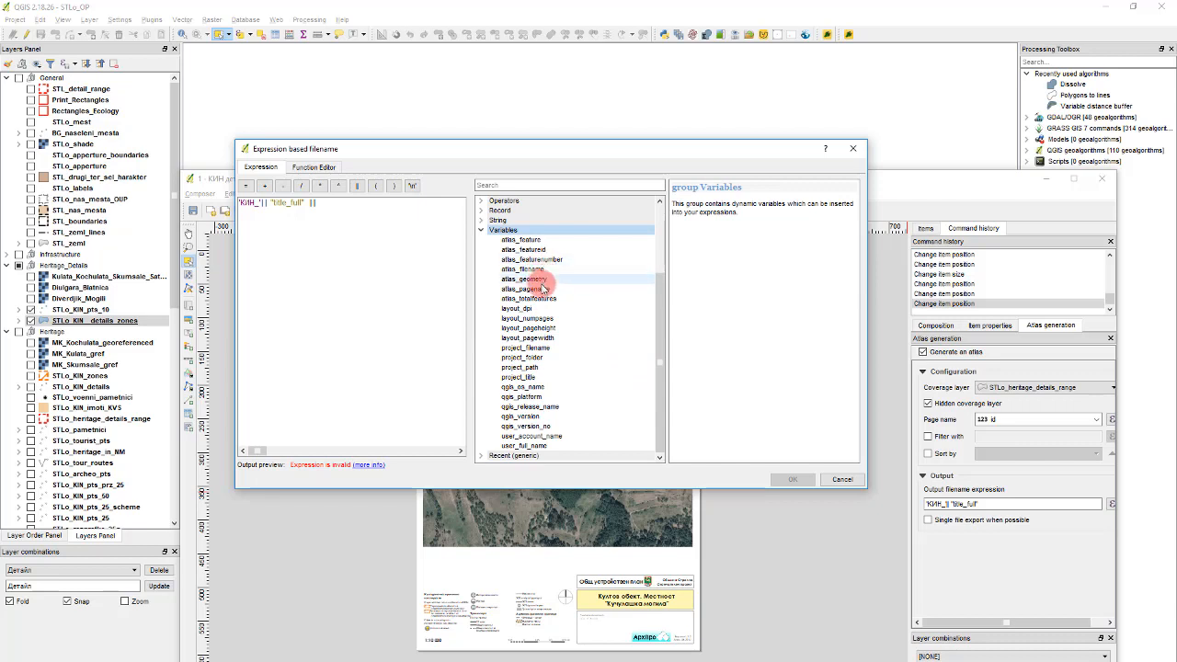
{"action": "scroll", "coordinate": [538, 396], "scroll_direction": "up", "scroll_amount": 1}
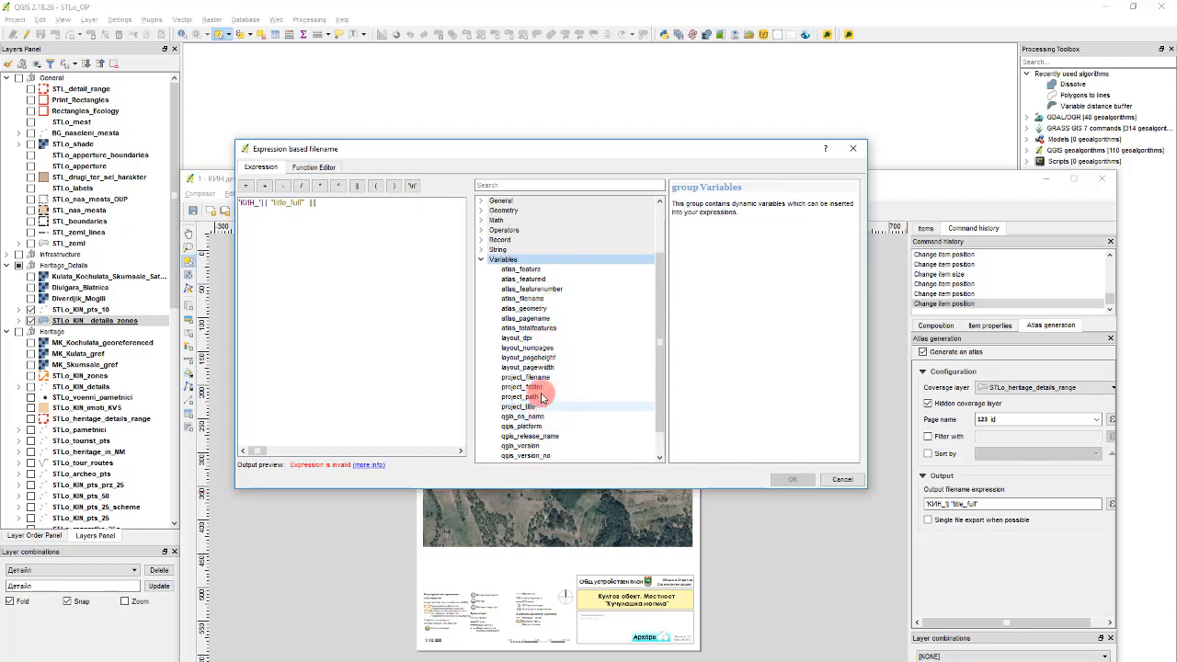
{"action": "left_click", "coordinate": [483, 262]}
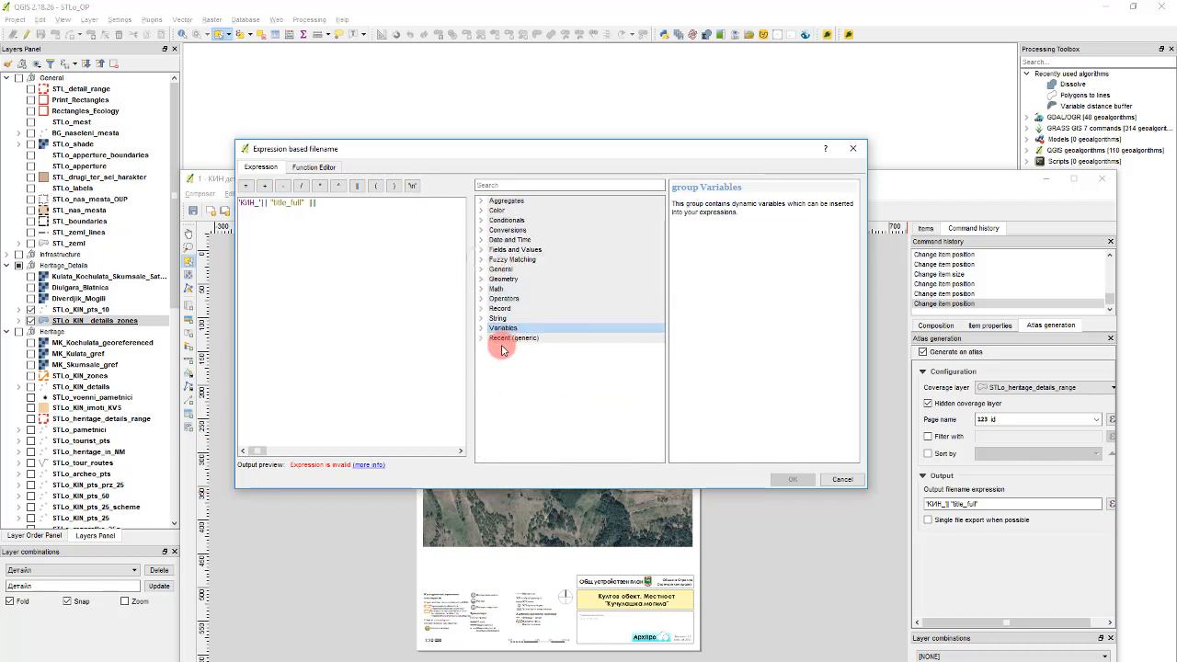
{"action": "left_click", "coordinate": [482, 280]}
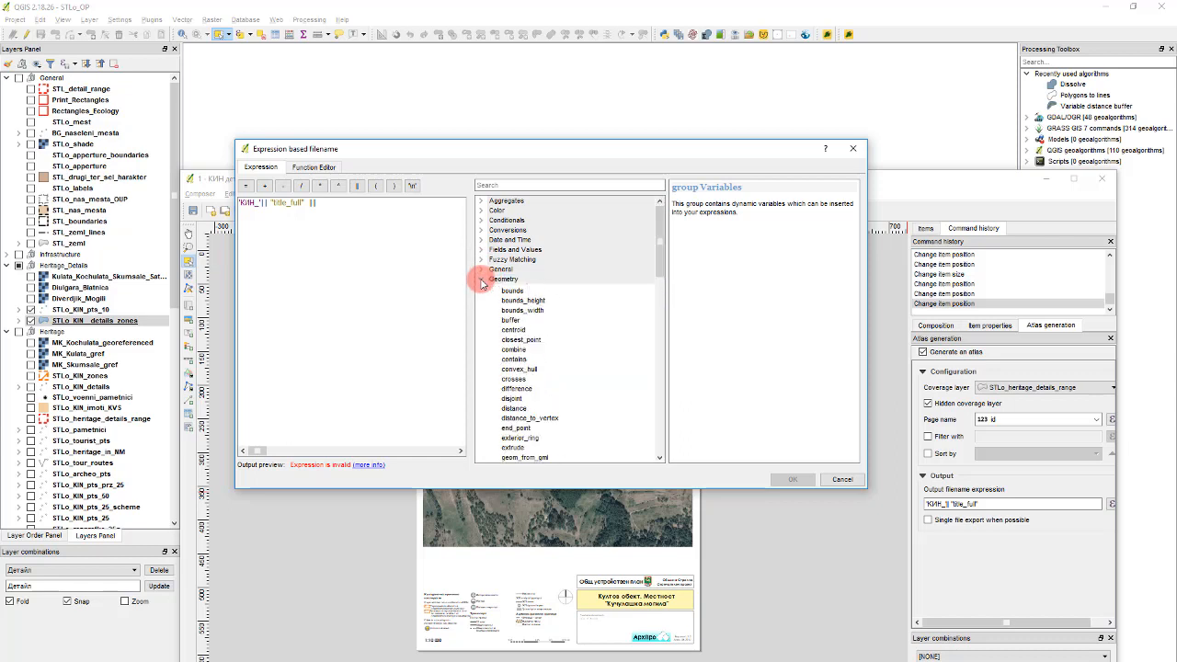
{"action": "left_click", "coordinate": [481, 280]}
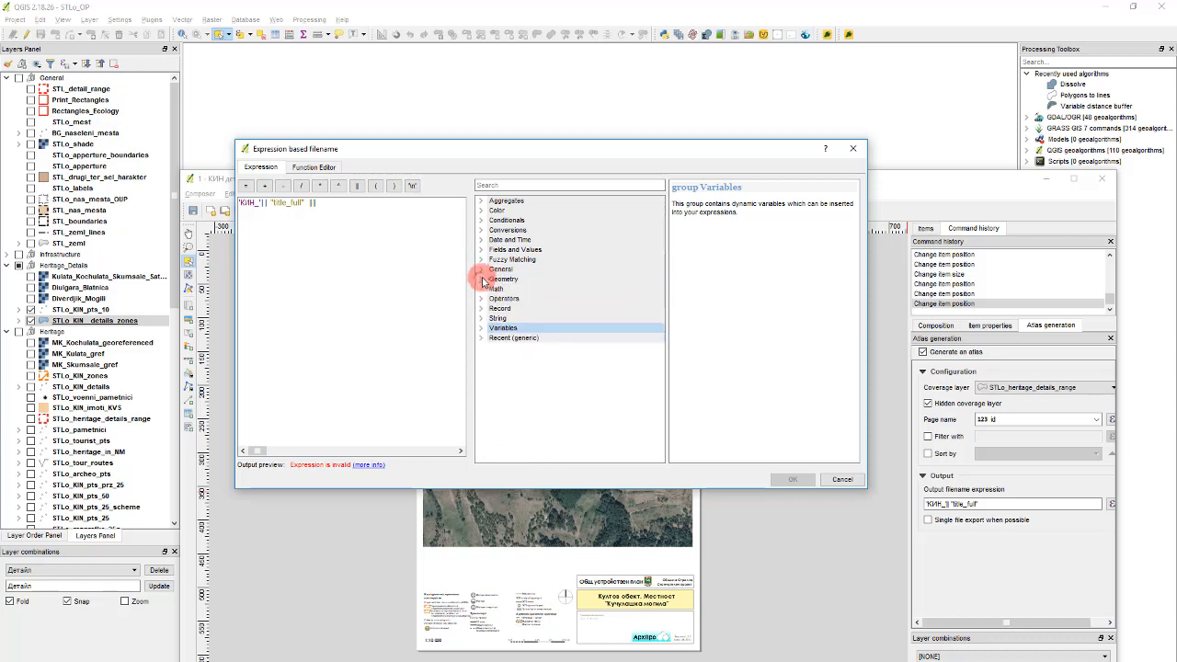
{"action": "left_click", "coordinate": [480, 202]}
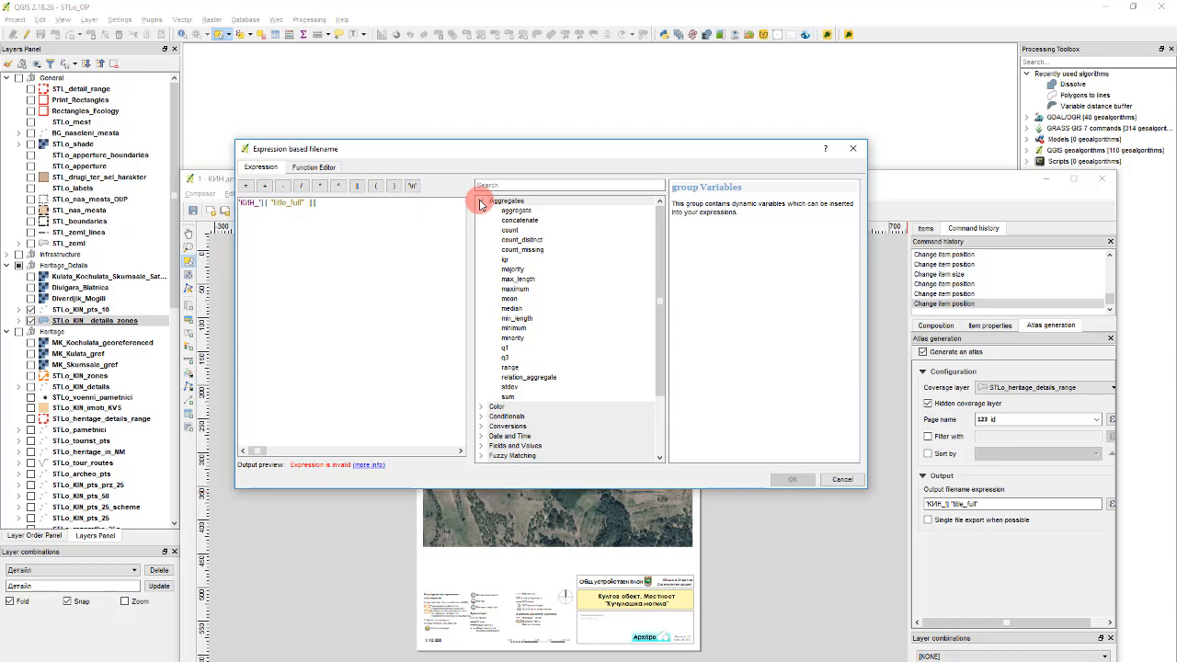
{"action": "left_click", "coordinate": [480, 202]}
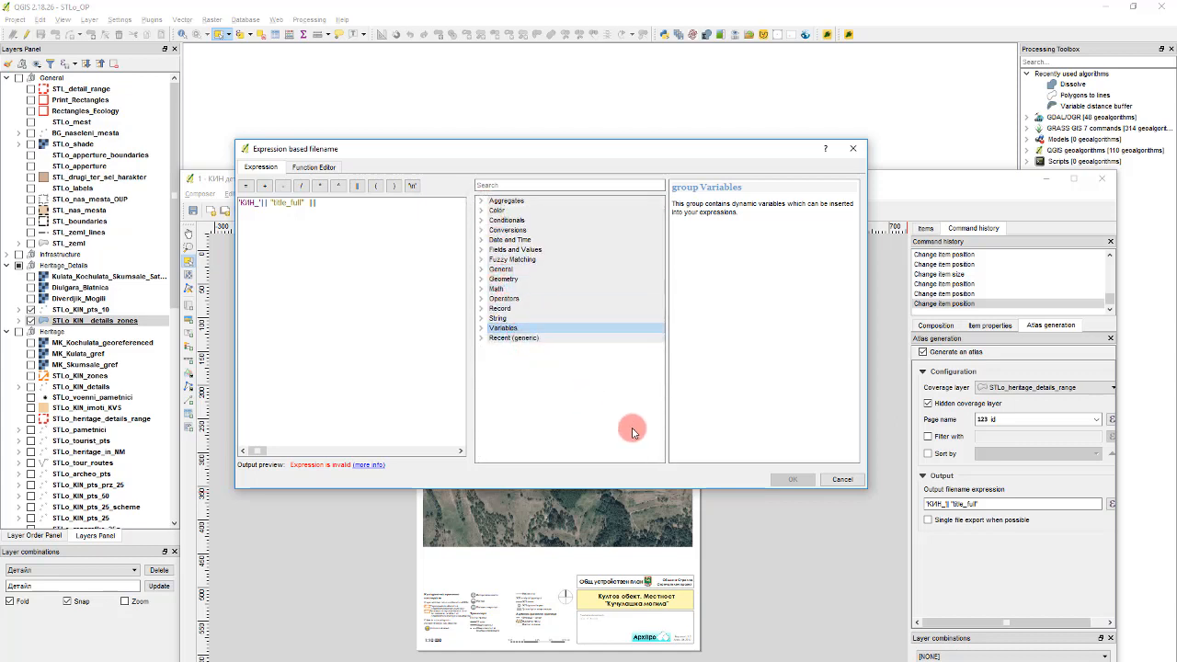
{"action": "left_click", "coordinate": [323, 203]}
{"action": "key", "text": "BackSpace"}
{"action": "key", "text": "BackSpace"}
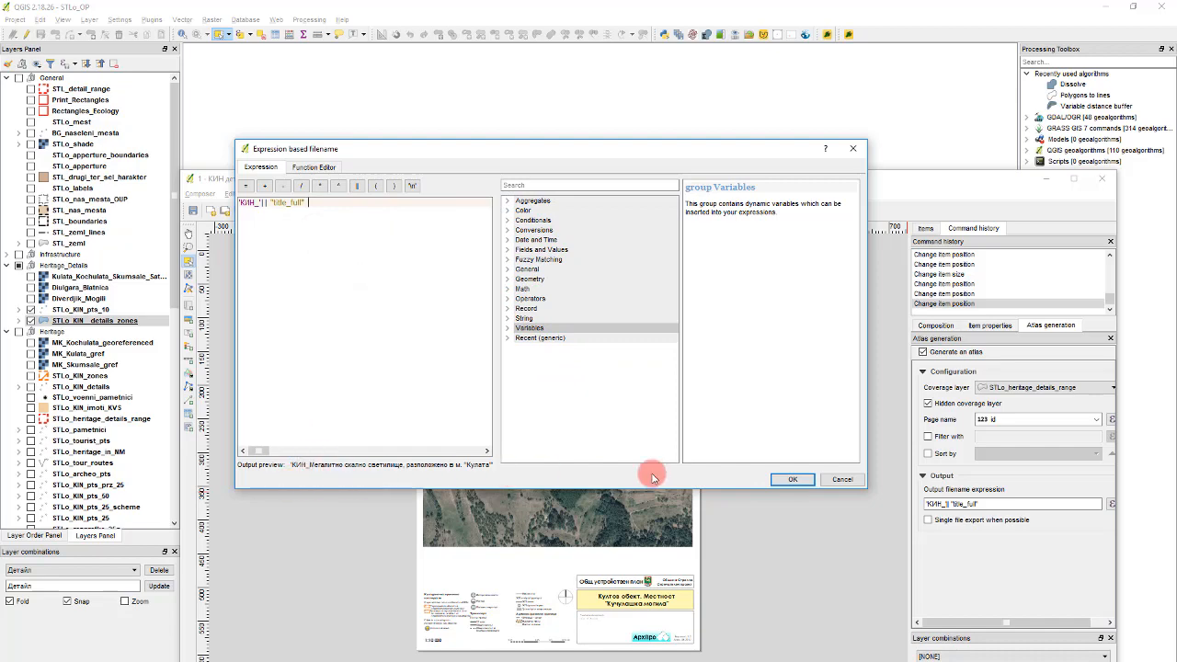
{"action": "left_click", "coordinate": [789, 480]}
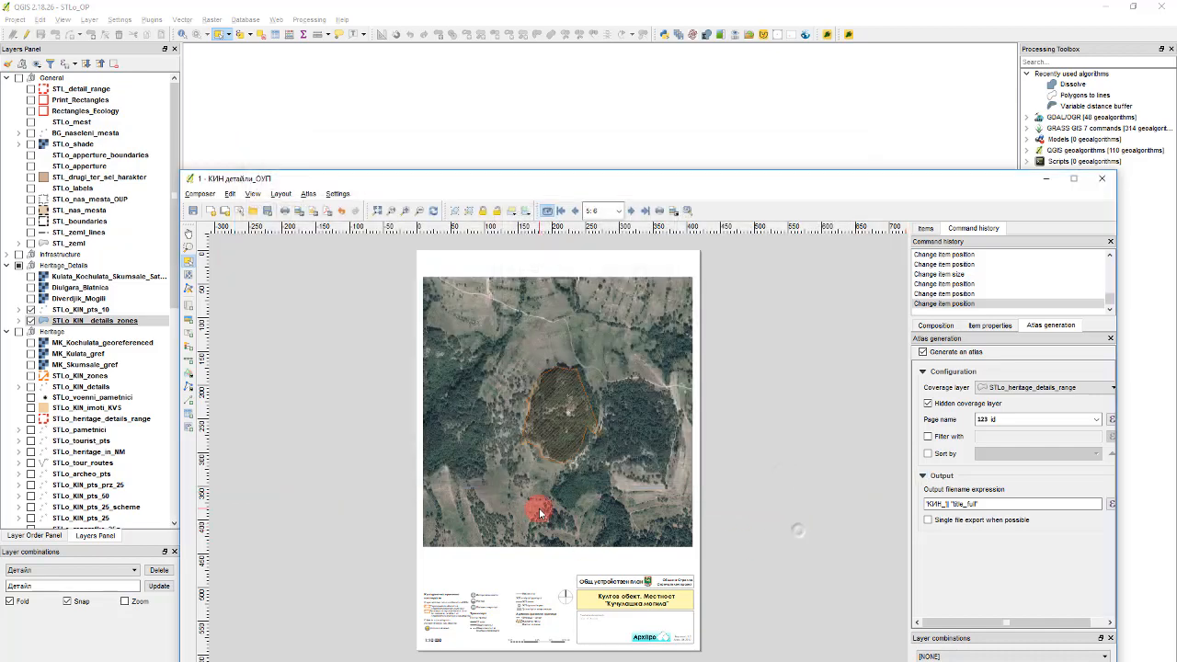
Switch the atlas preview to the first coverage feature and refresh the composition view
{"action": "left_click", "coordinate": [540, 513]}
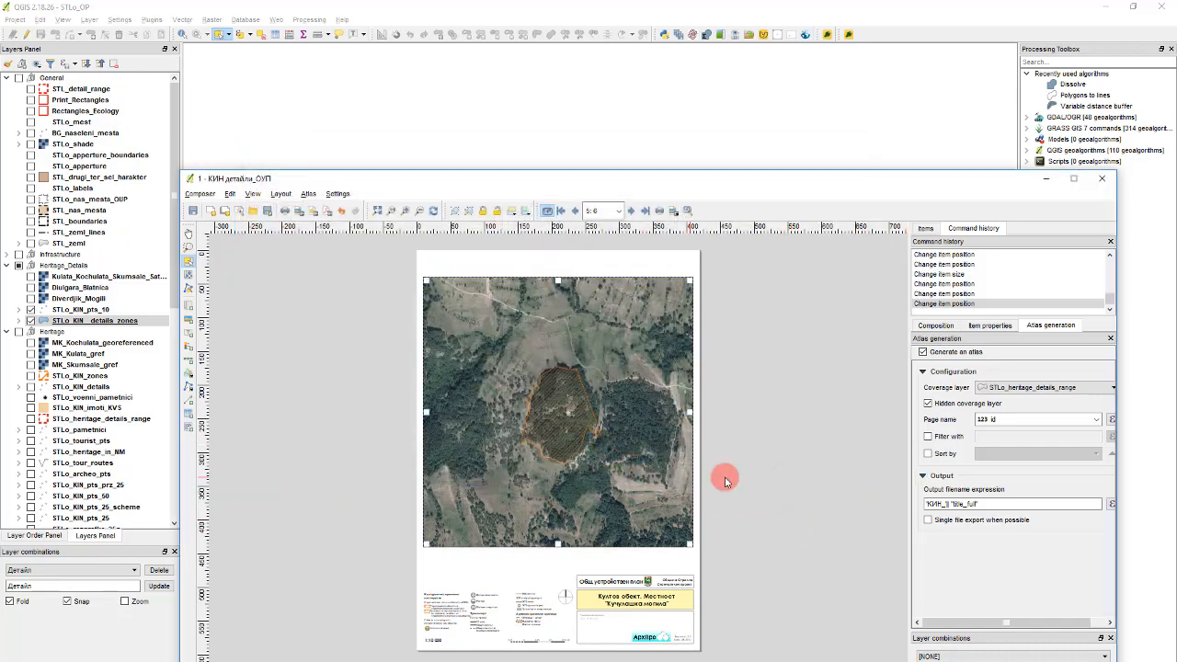
{"action": "left_click", "coordinate": [765, 476]}
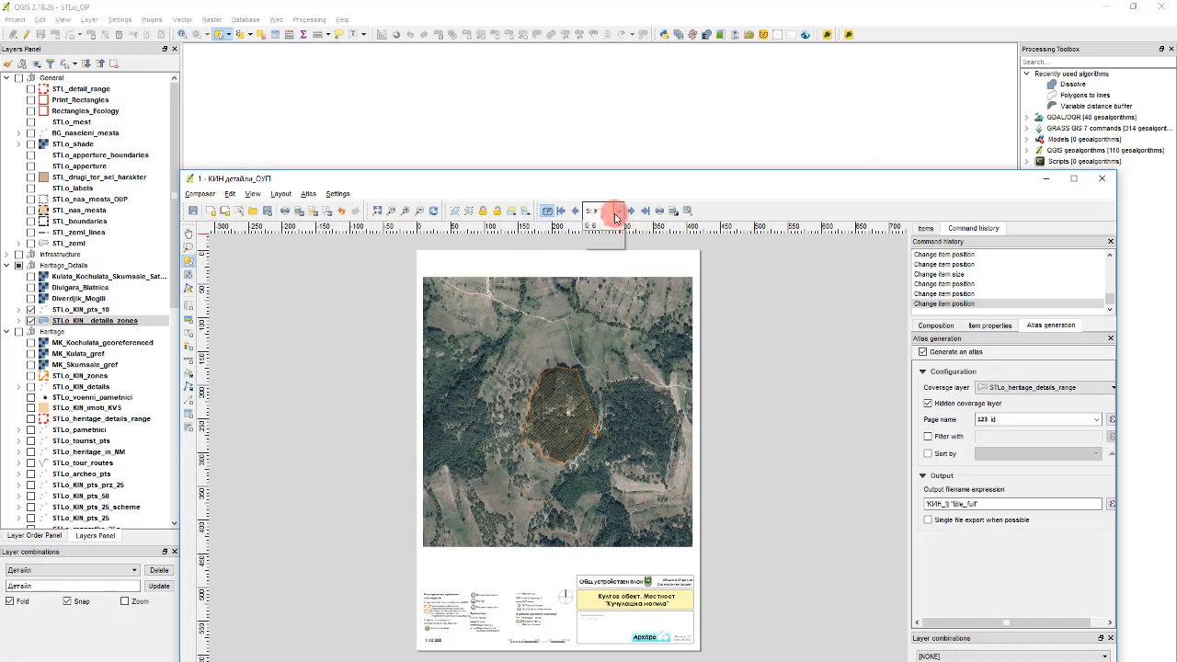
{"action": "left_click", "coordinate": [606, 226]}
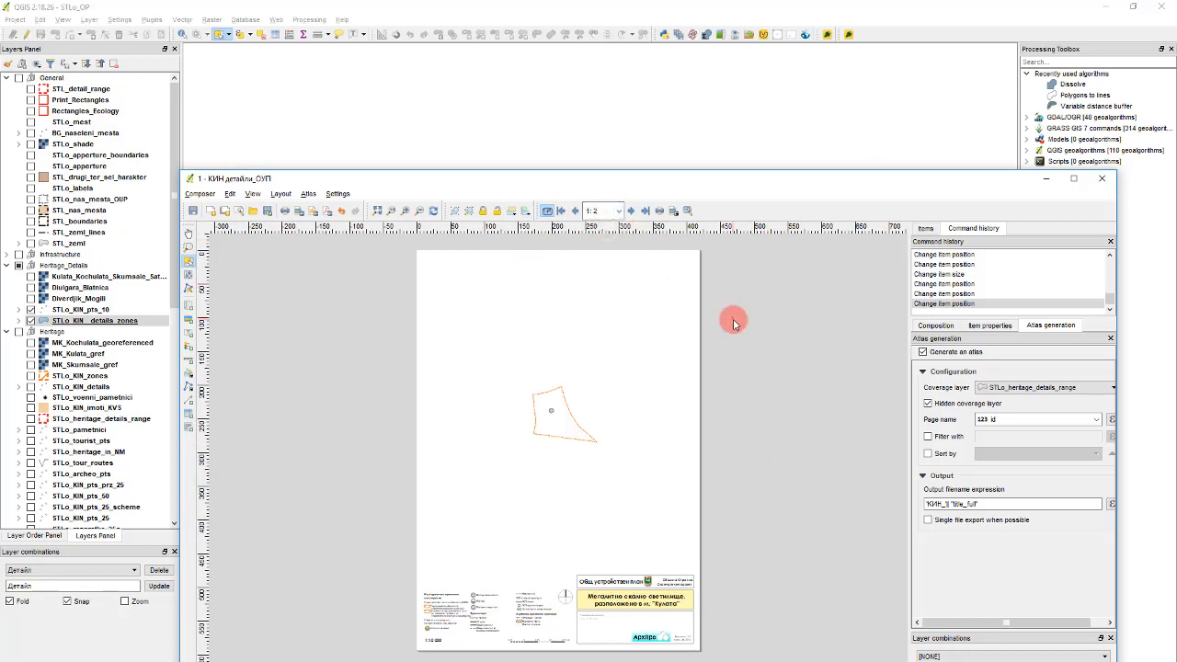
{"action": "left_click", "coordinate": [573, 406]}
{"action": "left_click", "coordinate": [745, 416]}
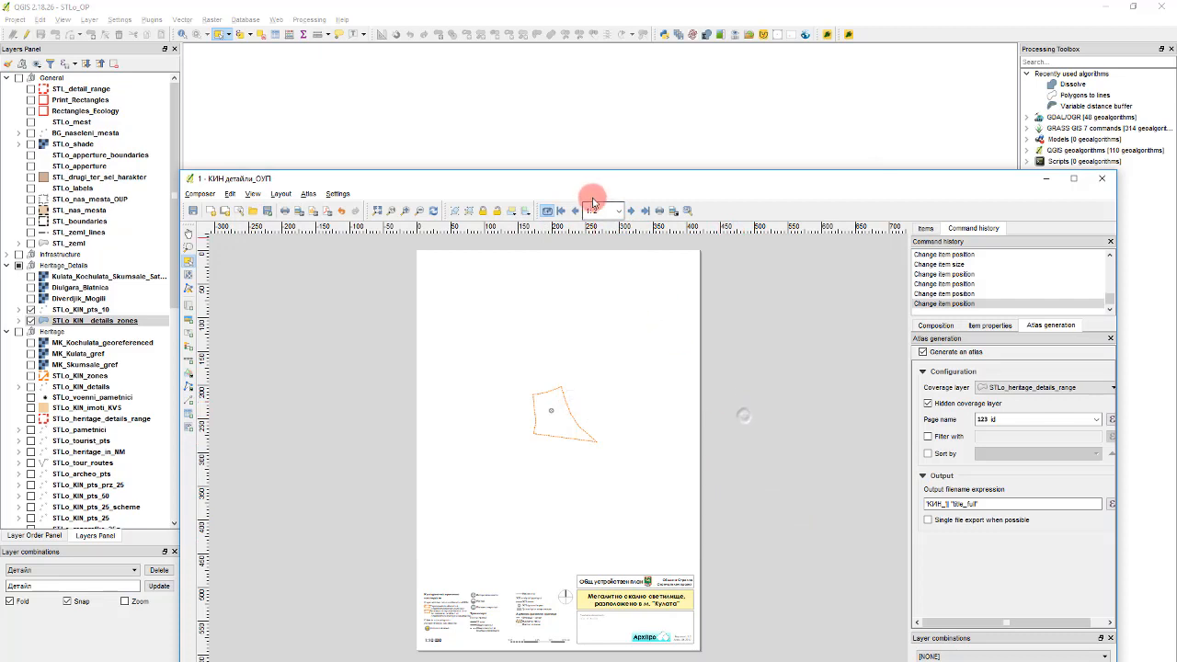
{"action": "left_click", "coordinate": [433, 213]}
{"action": "left_click", "coordinate": [711, 336]}
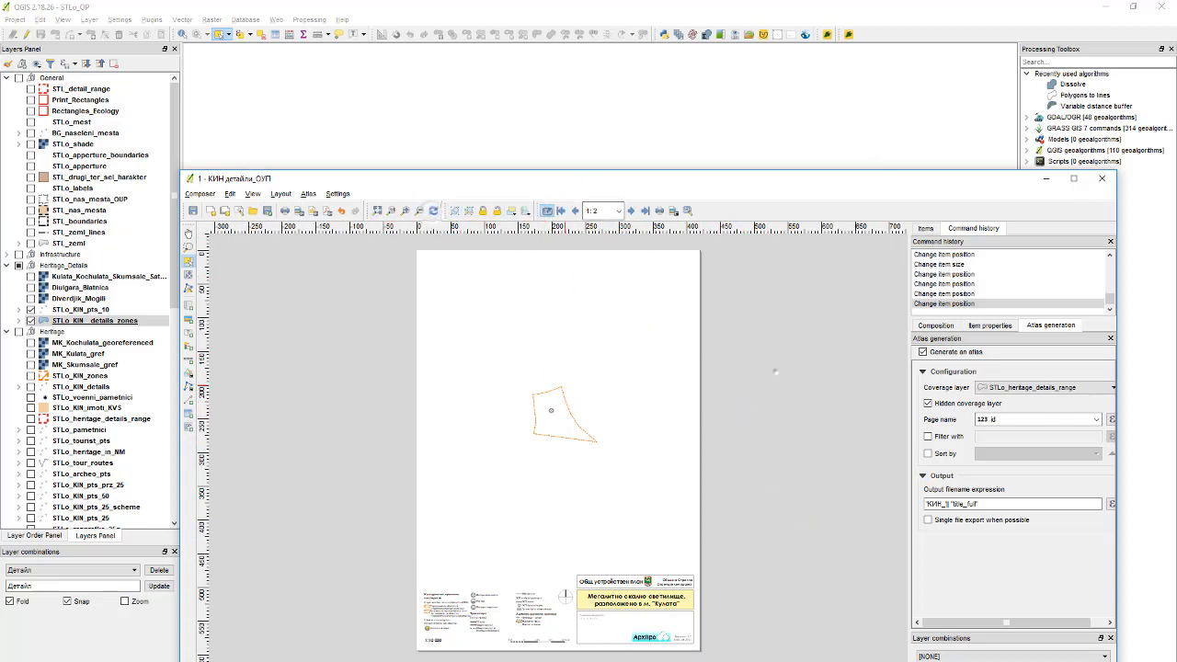
In the main project window, turn on the Kulata_Kochulata_Skumsale satellite, Diulgara_Blatnica and Diverdjik_Mogili rasters of the Heritage_Details group
{"action": "left_click", "coordinate": [35, 572]}
{"action": "left_click", "coordinate": [78, 355]}
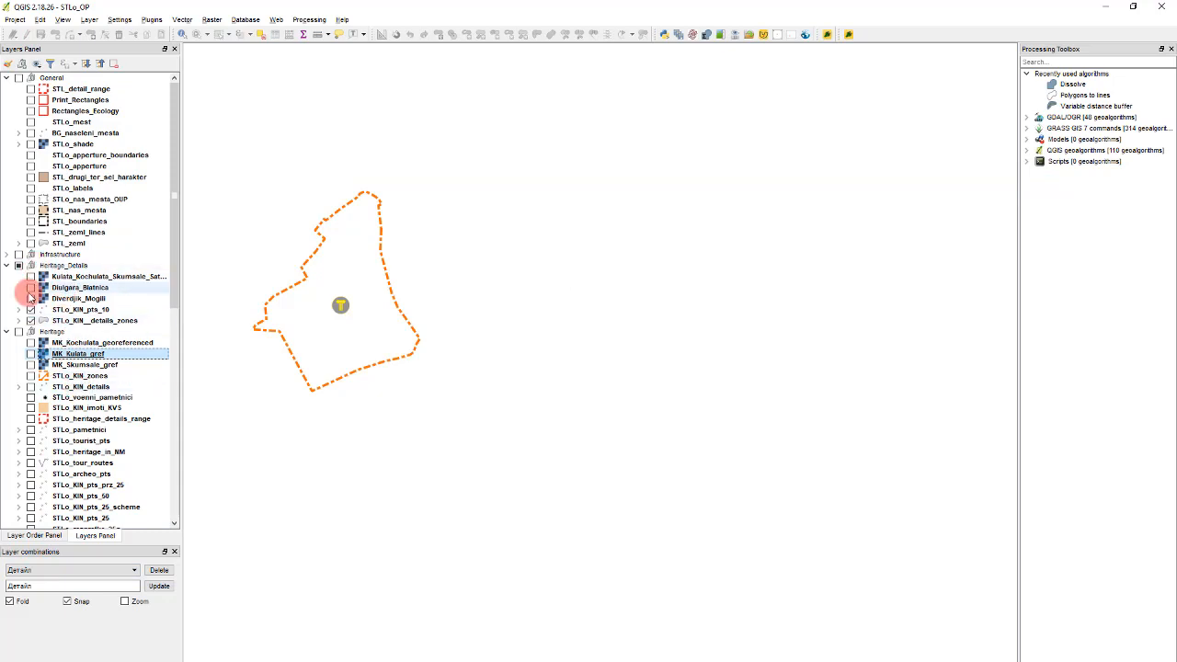
{"action": "left_click", "coordinate": [72, 320]}
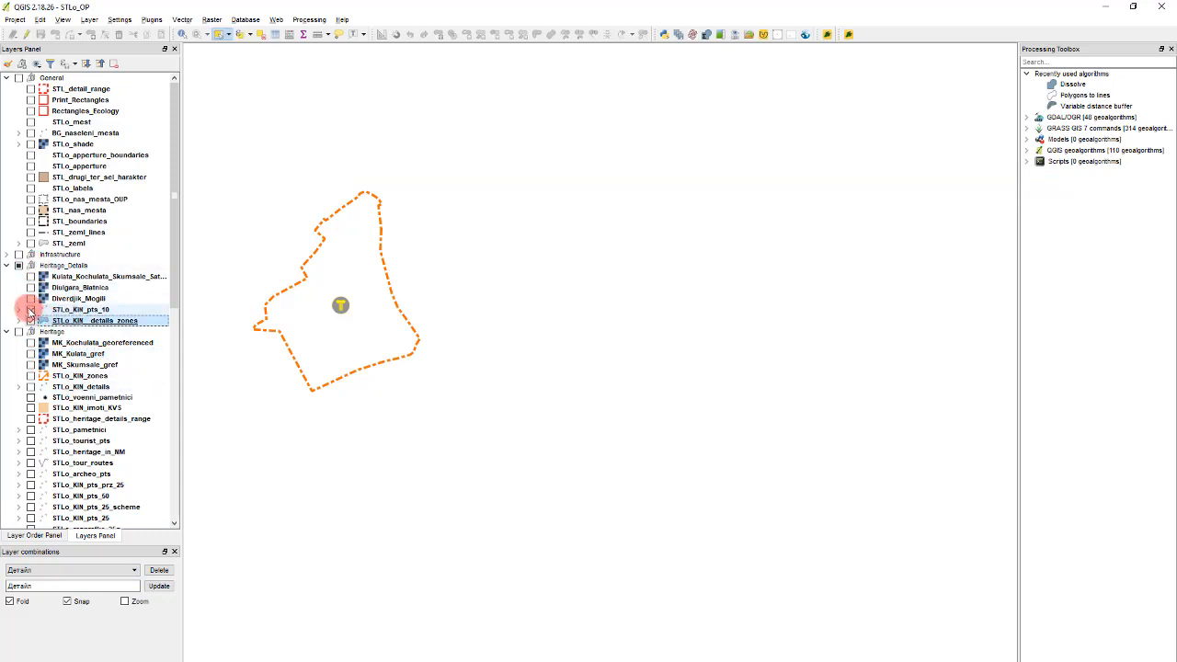
{"action": "left_click", "coordinate": [31, 287]}
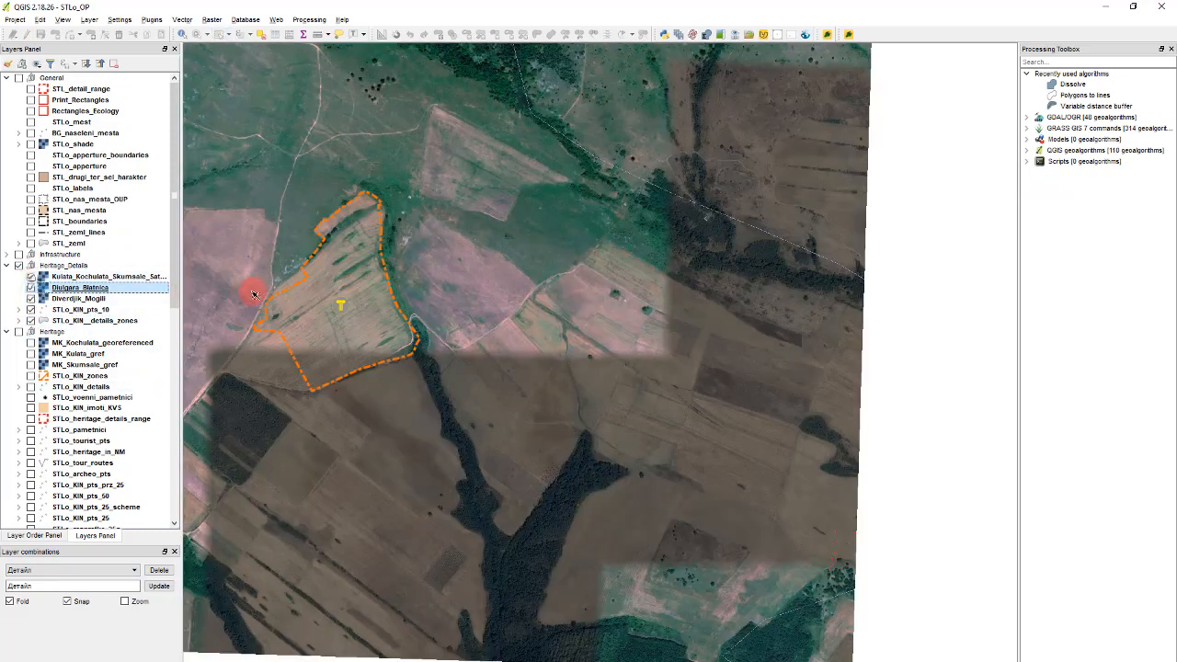
{"action": "left_click", "coordinate": [31, 276]}
{"action": "left_click", "coordinate": [74, 288]}
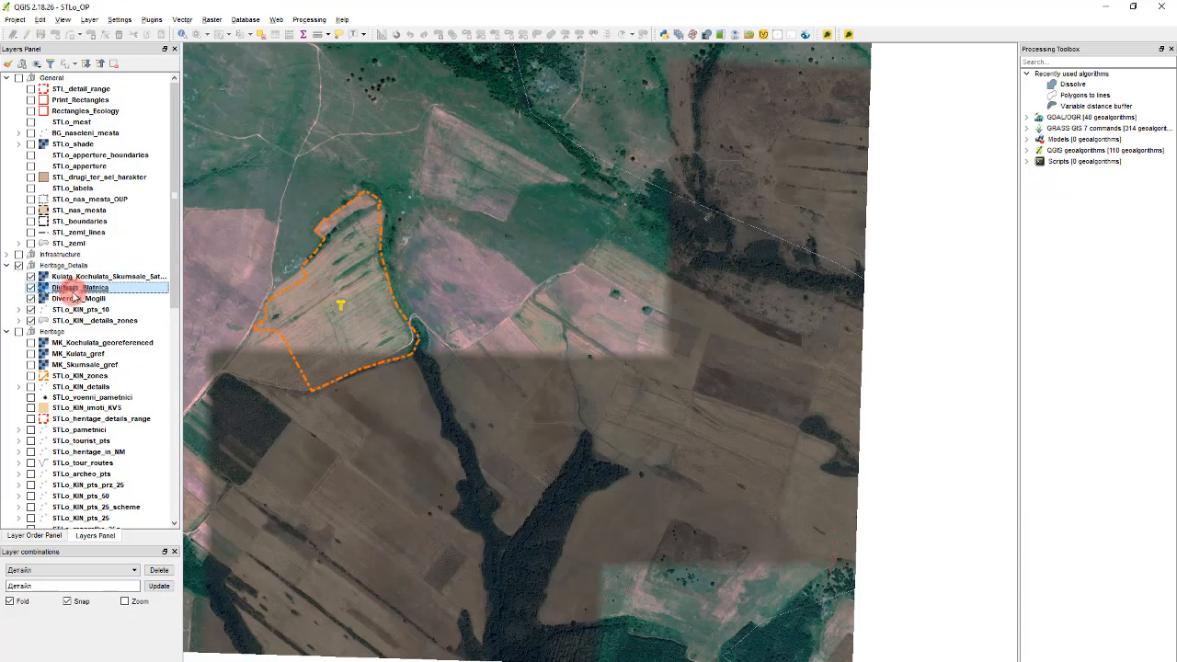
{"action": "left_click", "coordinate": [72, 299]}
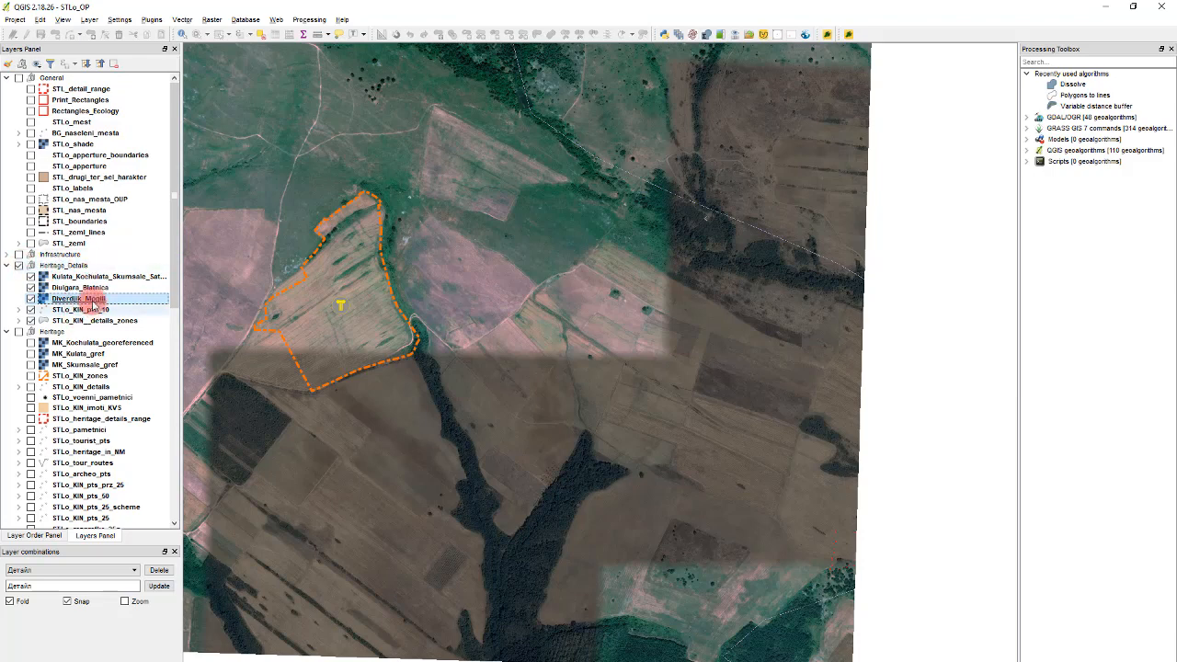
Turn on the STL_nas_mesta, STL_boundaries, STL_zemi_lines and STLo_mest layers in the General group
{"action": "left_click", "coordinate": [71, 221]}
{"action": "left_click", "coordinate": [22, 211]}
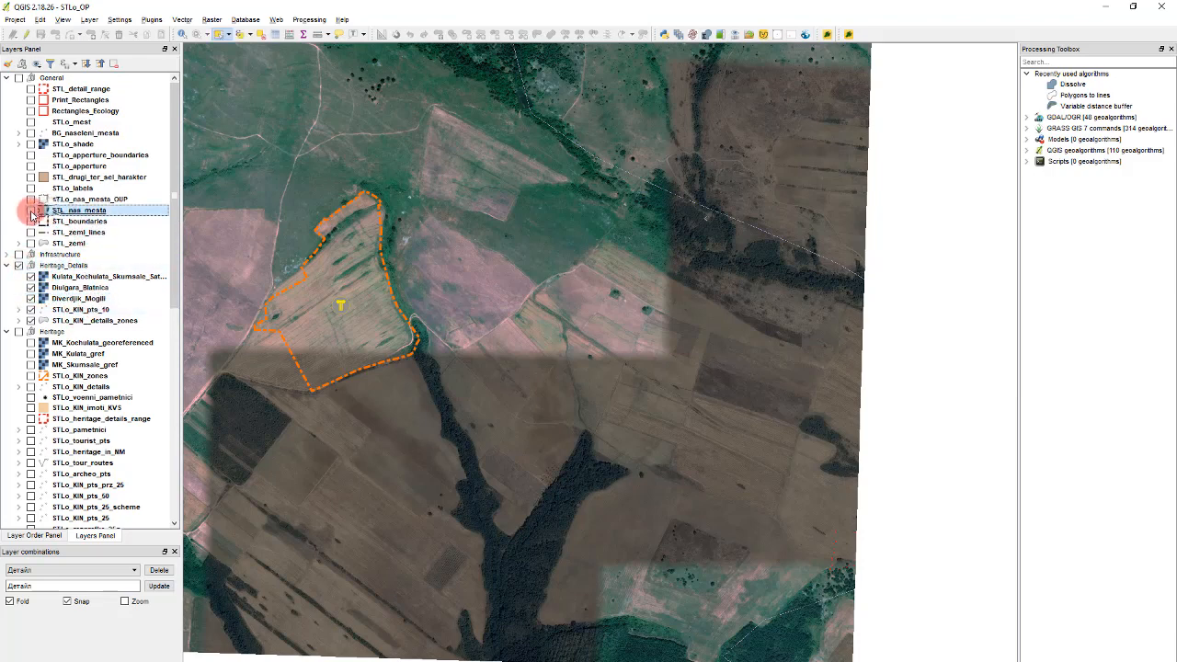
{"action": "left_click", "coordinate": [30, 211]}
{"action": "left_click", "coordinate": [30, 222]}
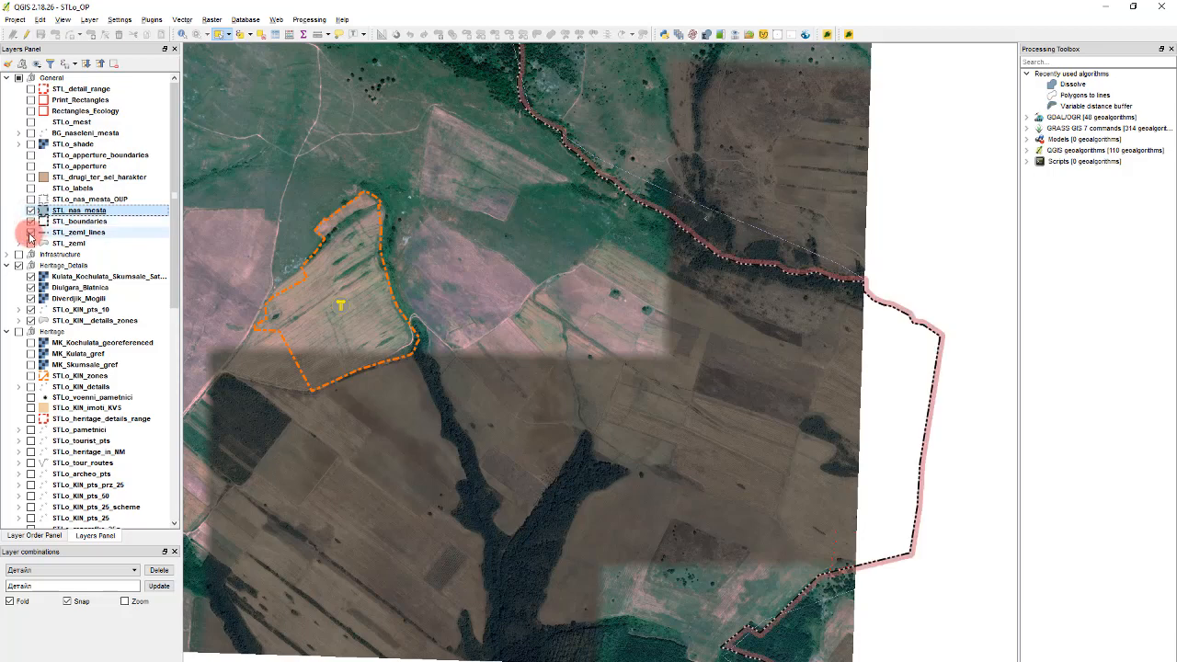
{"action": "left_click", "coordinate": [30, 242]}
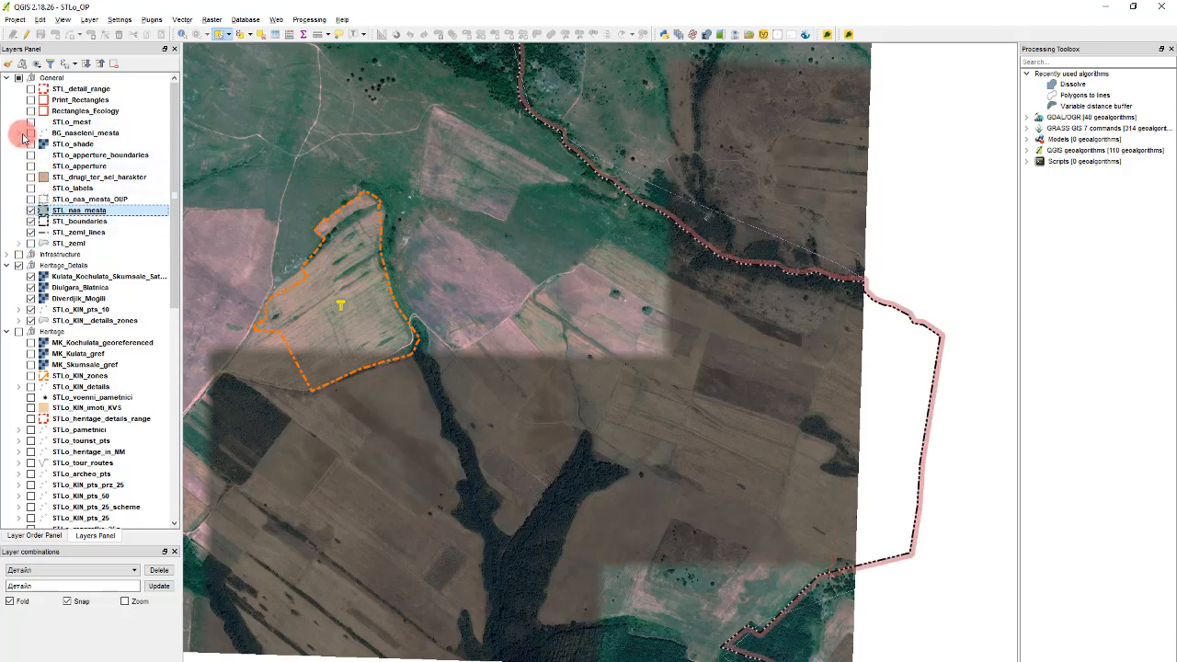
{"action": "left_click", "coordinate": [31, 122]}
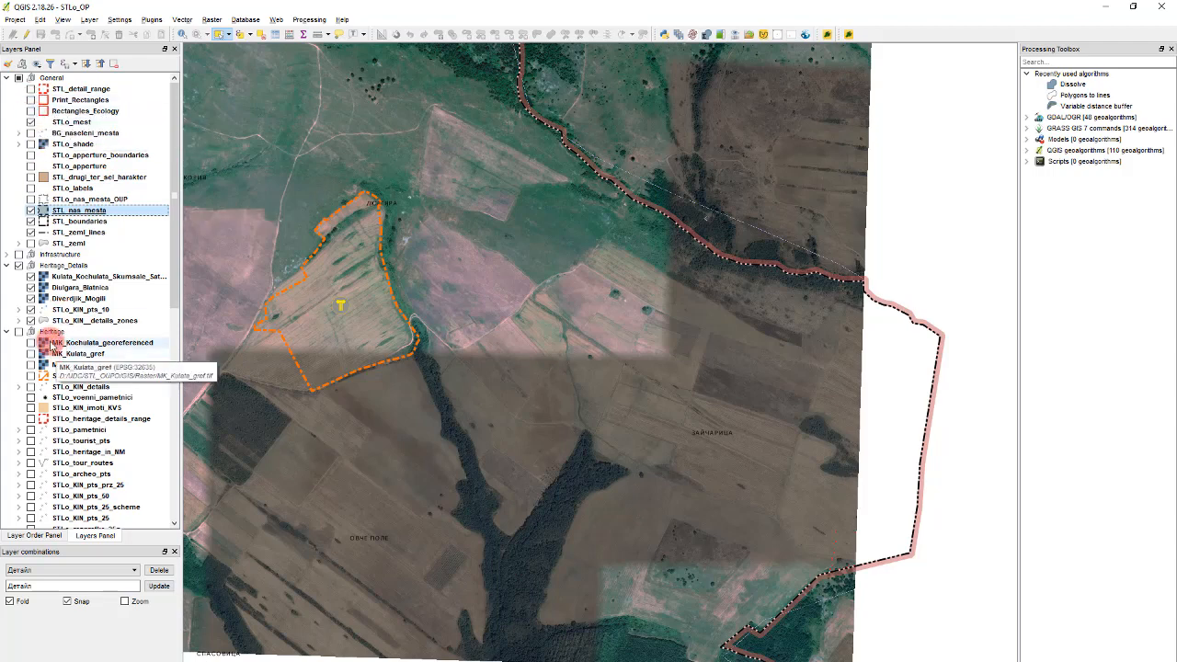
Turn on the STLo_heritage_details_range layer and move it above the satellite rasters in the Heritage_Details group
{"action": "left_click", "coordinate": [34, 421]}
{"action": "mouse_move", "coordinate": [78, 418]}
{"action": "left_mouse_down"}
{"action": "mouse_move", "coordinate": [73, 268]}
{"action": "mouse_move", "coordinate": [87, 276]}
{"action": "left_mouse_up"}
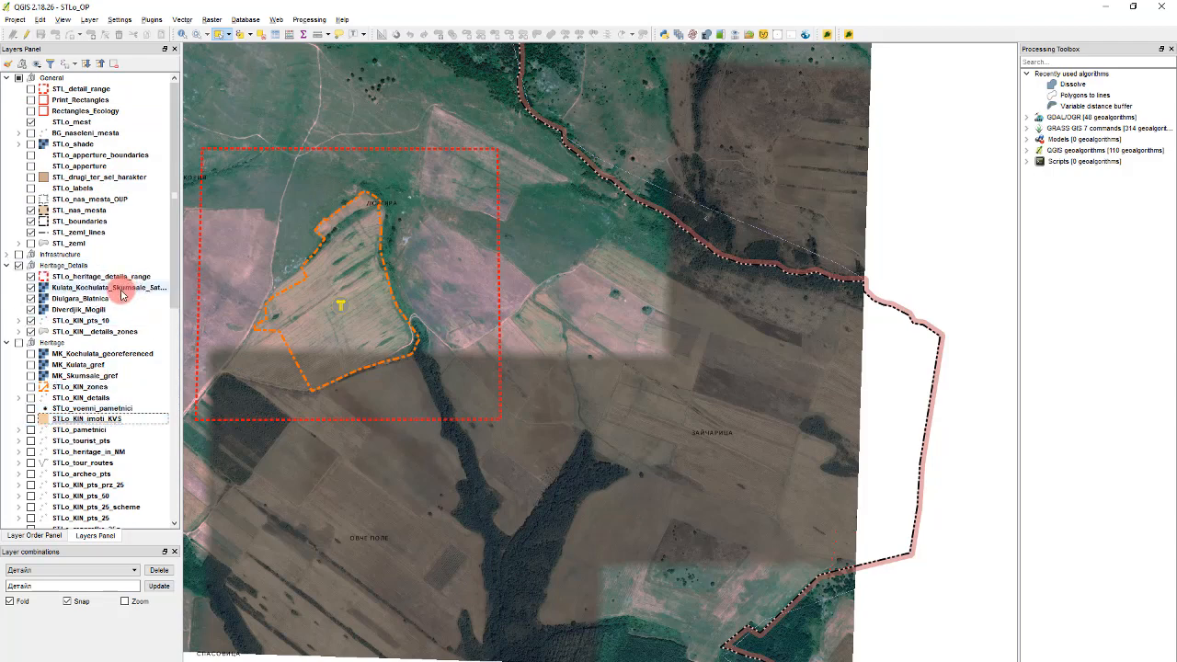
{"action": "left_click", "coordinate": [121, 293]}
Check the remaining layer groups in the layer list and inspect the heritage detail frames on the map against the satellite rasters
{"action": "scroll", "coordinate": [120, 292], "scroll_direction": "down", "scroll_amount": 1}
{"action": "scroll", "coordinate": [92, 334], "scroll_direction": "down", "scroll_amount": 1}
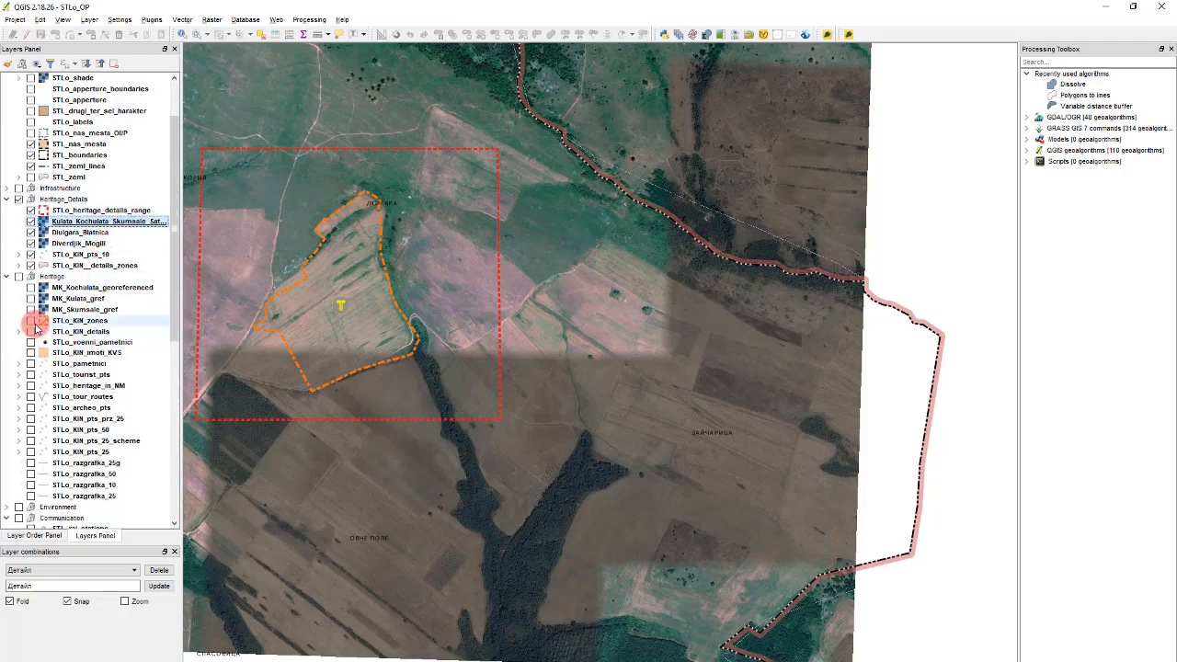
{"action": "scroll", "coordinate": [145, 231], "scroll_direction": "down", "scroll_amount": 1}
{"action": "scroll", "coordinate": [536, 239], "scroll_direction": "down", "scroll_amount": 1}
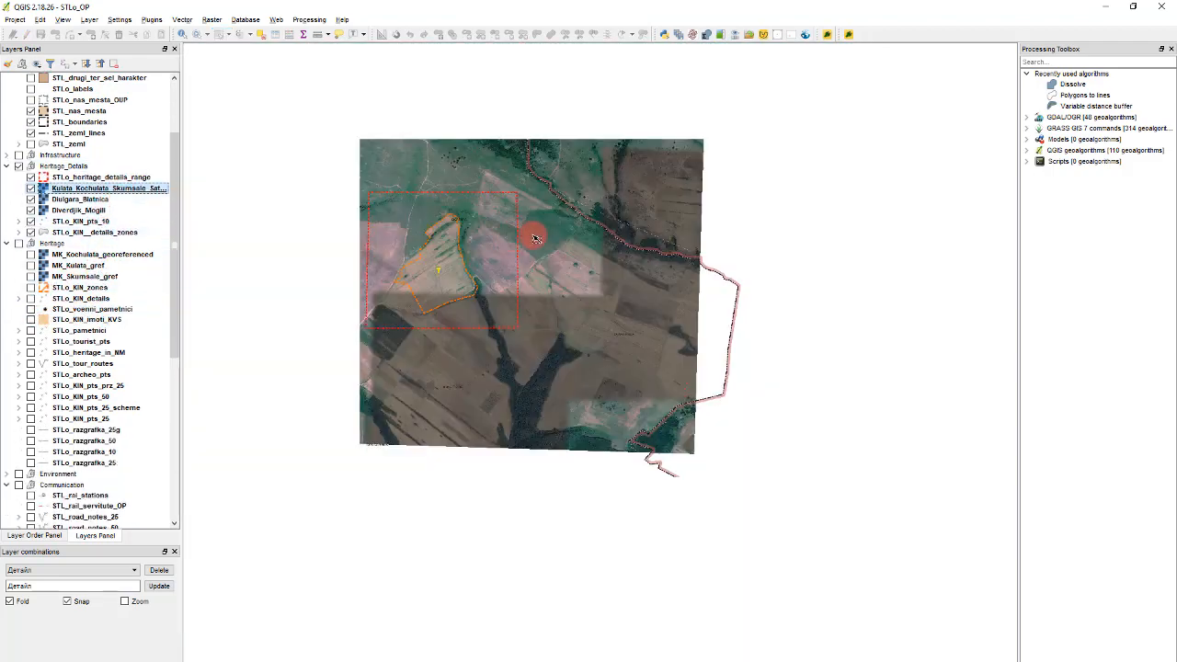
{"action": "scroll", "coordinate": [429, 257], "scroll_direction": "up", "scroll_amount": 1}
{"action": "scroll", "coordinate": [522, 235], "scroll_direction": "down", "scroll_amount": 1}
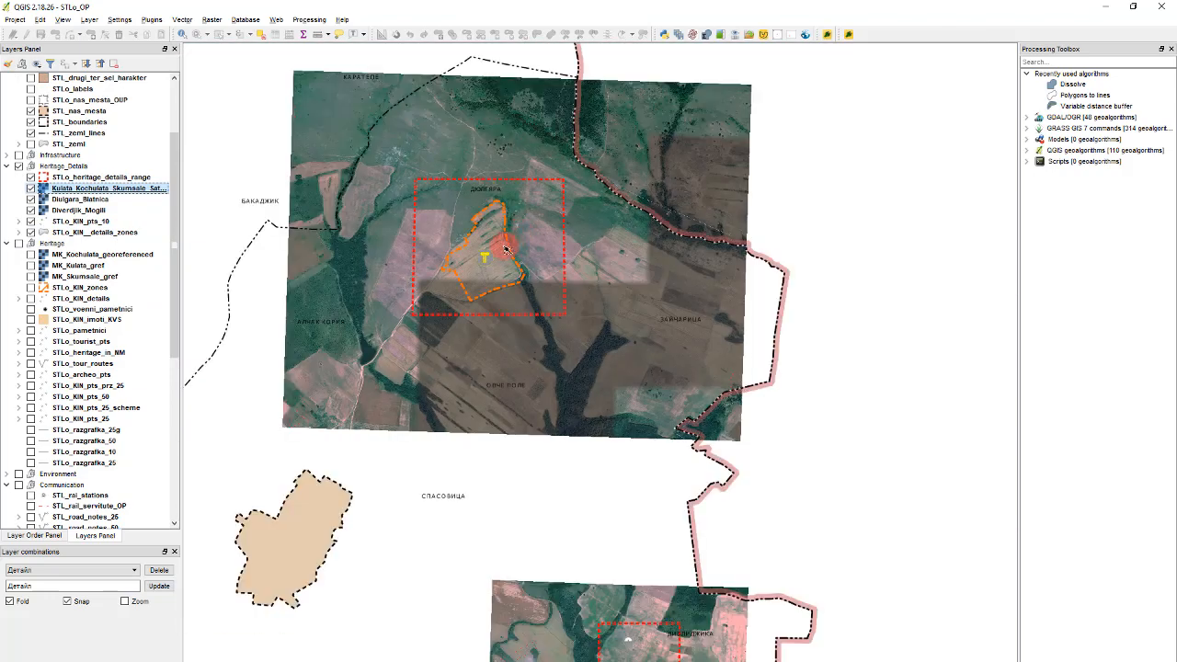
{"action": "scroll", "coordinate": [92, 312], "scroll_direction": "down", "scroll_amount": 1}
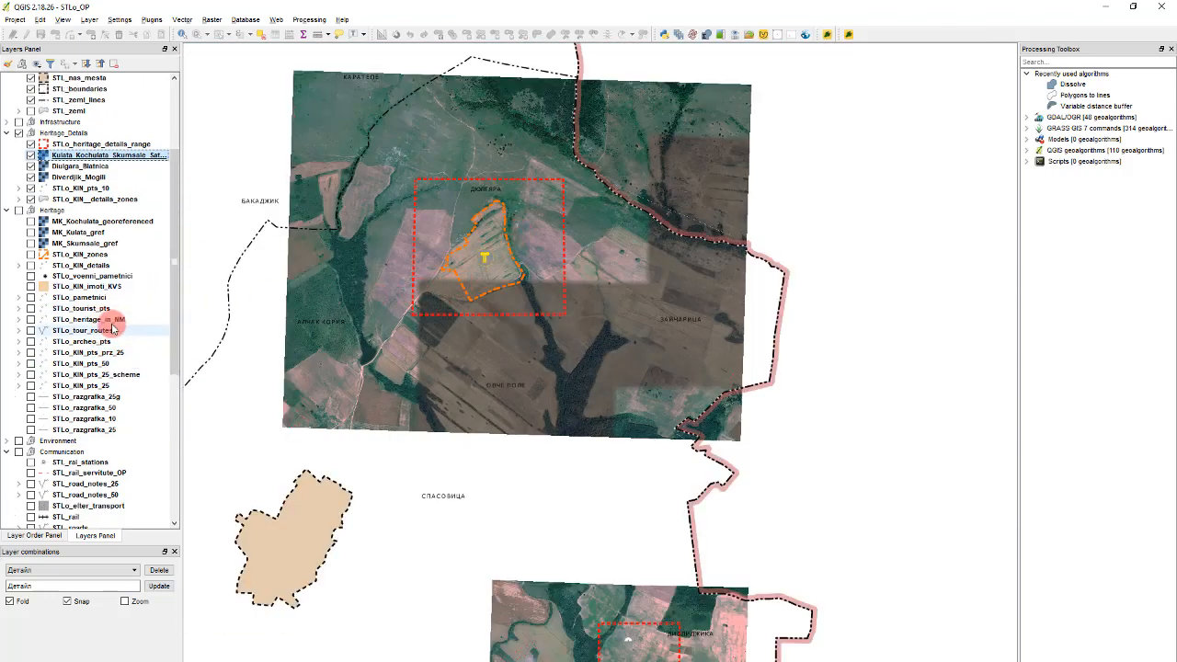
{"action": "scroll", "coordinate": [117, 309], "scroll_direction": "down", "scroll_amount": 5}
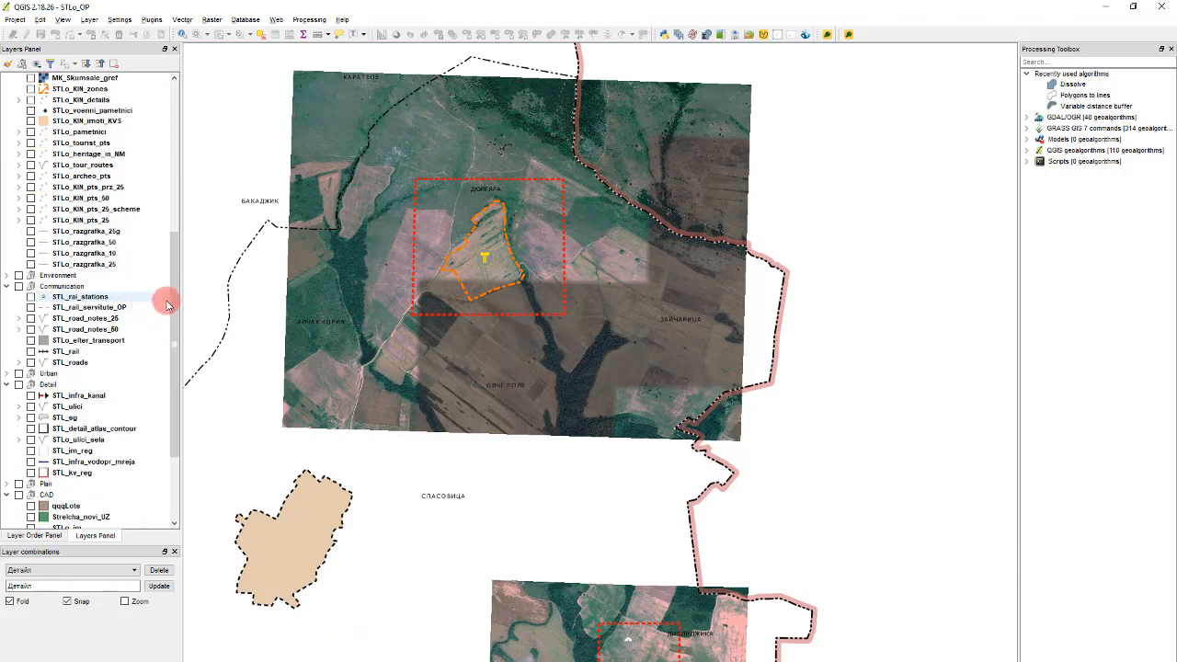
{"action": "left_click", "coordinate": [817, 397]}
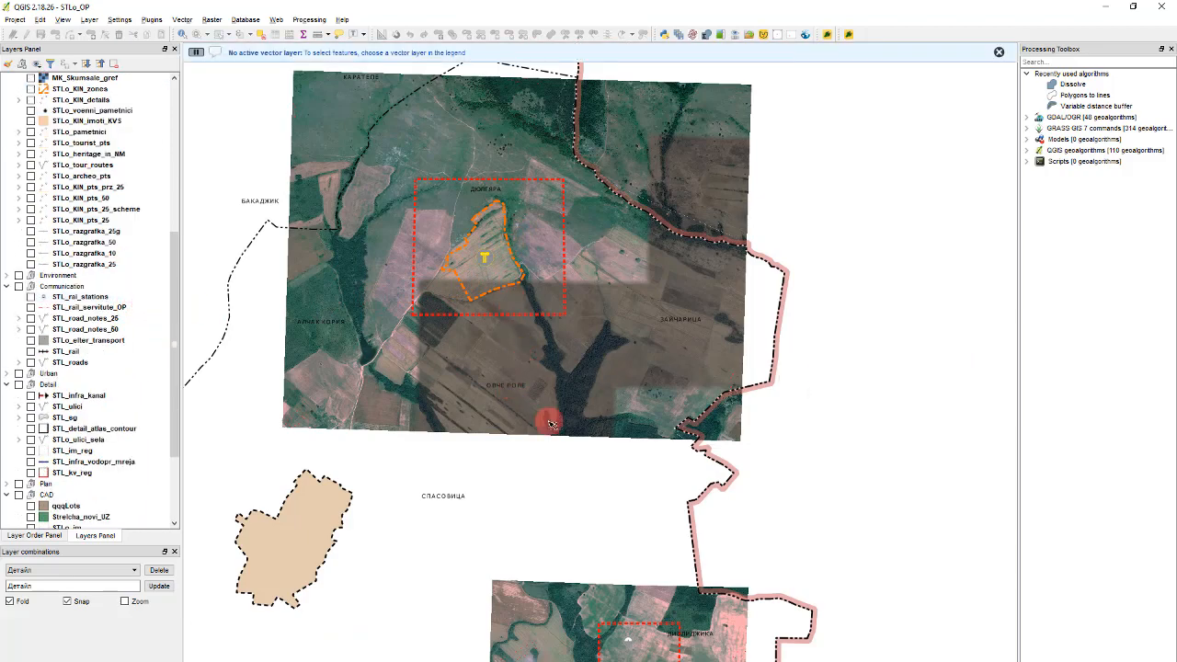
{"action": "scroll", "coordinate": [631, 633], "scroll_direction": "up", "scroll_amount": 2}
{"action": "scroll", "coordinate": [588, 501], "scroll_direction": "down", "scroll_amount": 1}
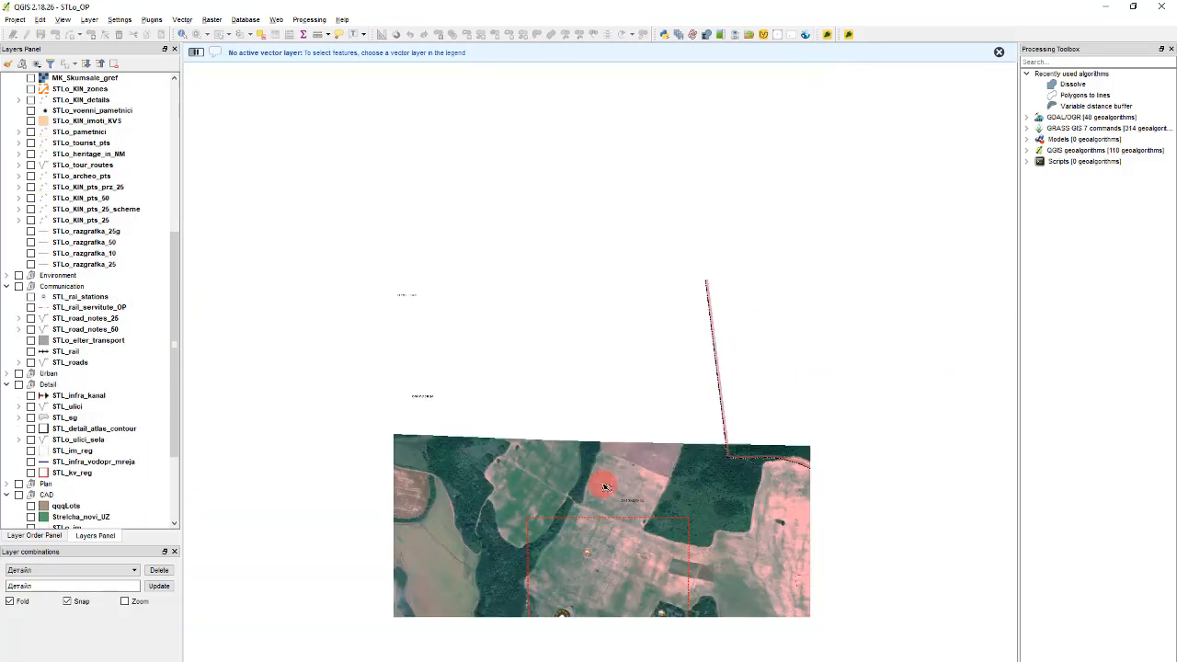
{"action": "scroll", "coordinate": [617, 574], "scroll_direction": "up", "scroll_amount": 1}
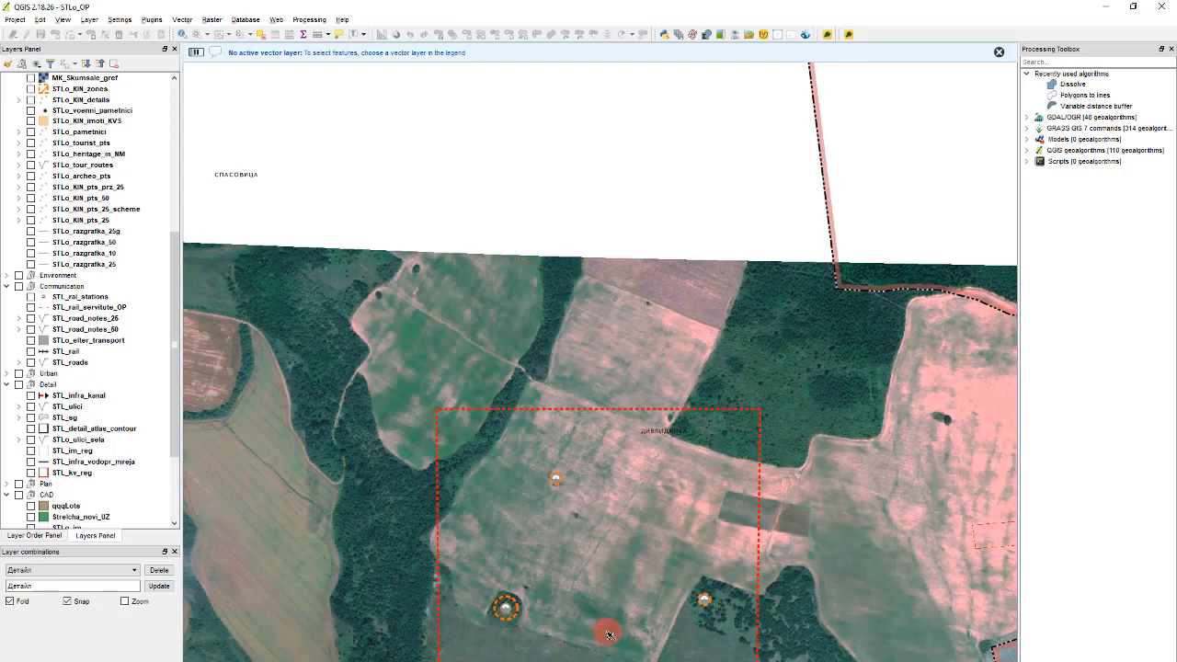
{"action": "left_click", "coordinate": [9, 21]}
{"action": "mouse_move", "coordinate": [100, 212]}
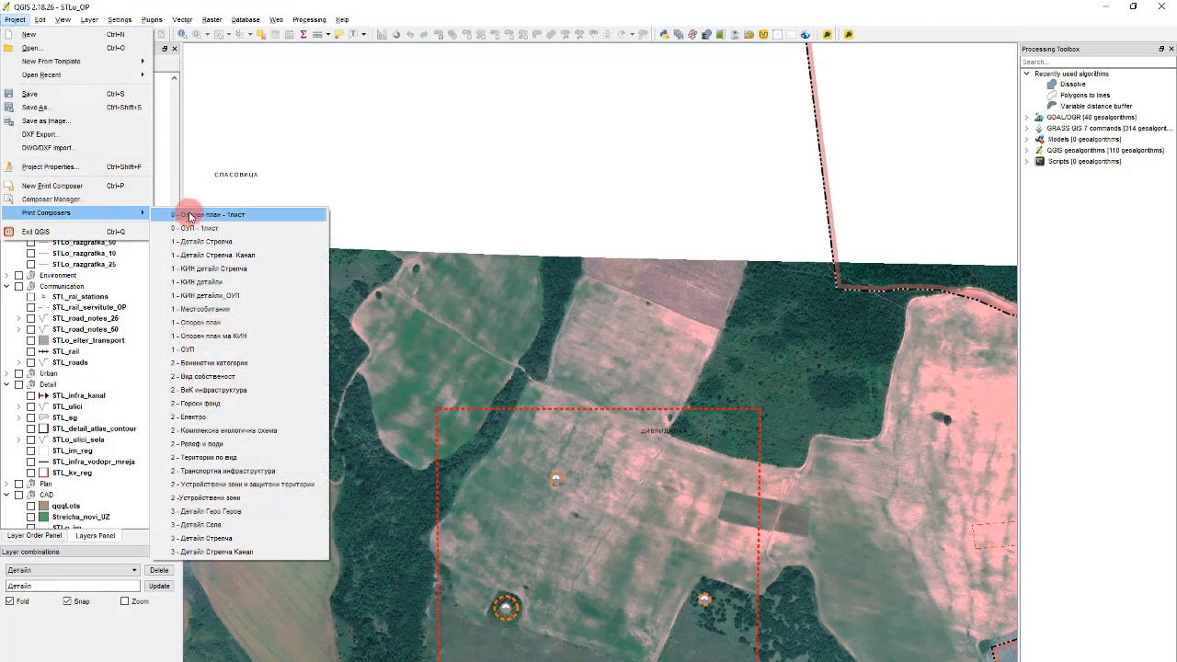
{"action": "left_click", "coordinate": [234, 285]}
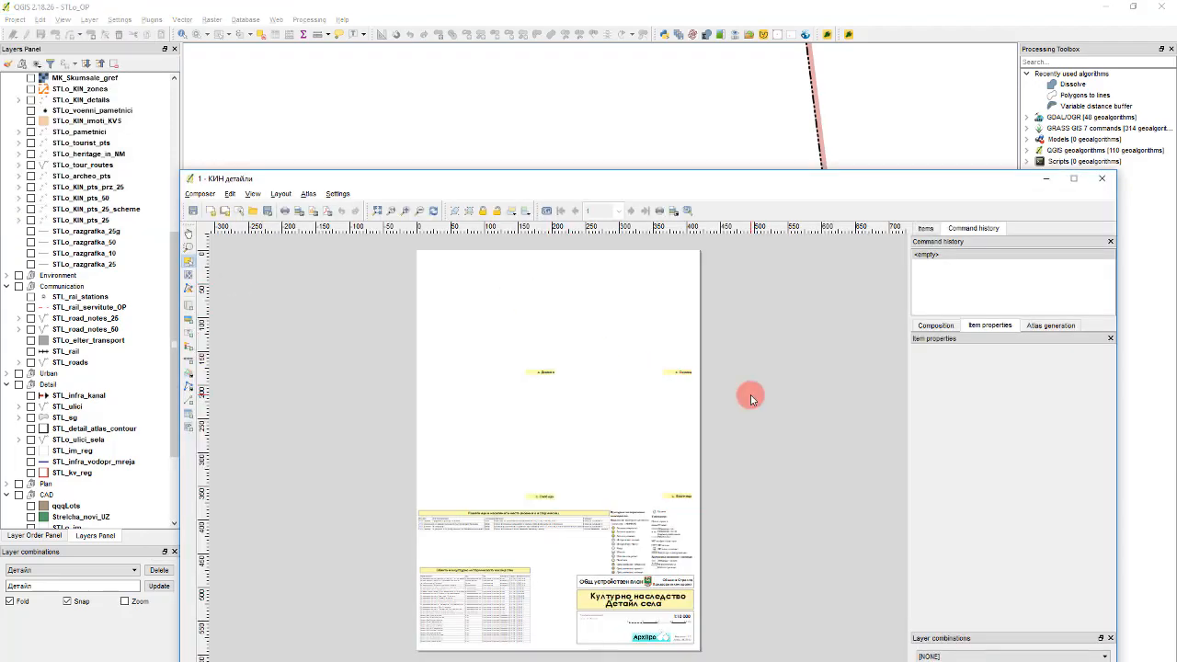
{"action": "left_click", "coordinate": [1106, 179]}
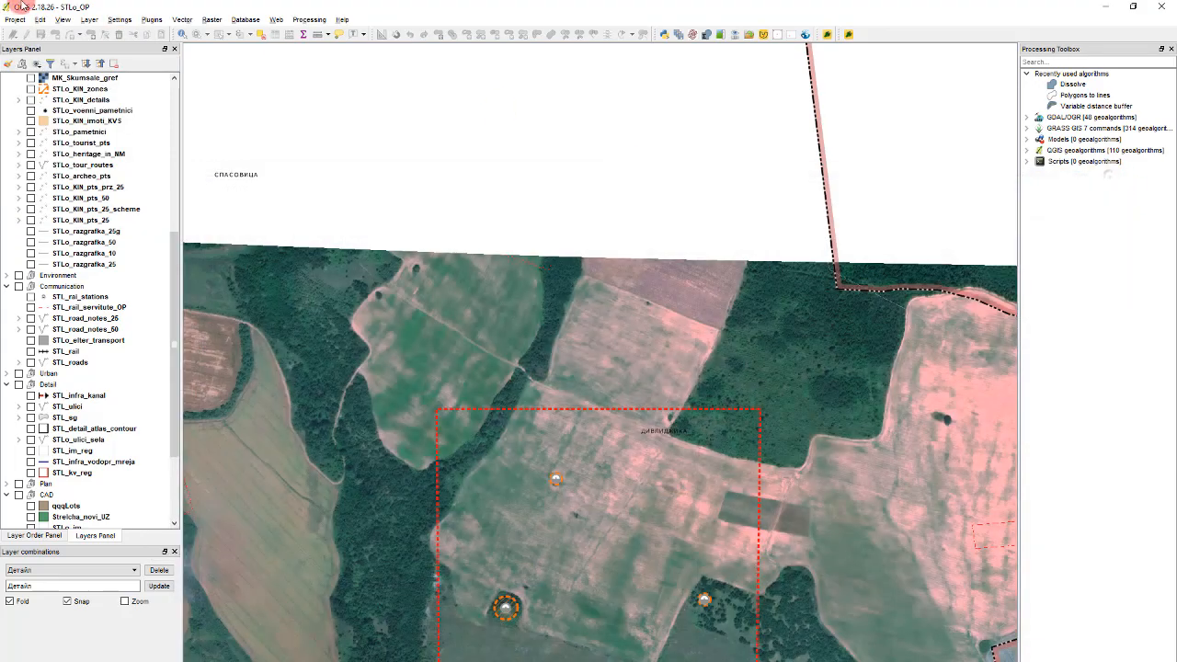
Open the print composer "1 - КИН детайли_ОУП"
{"action": "left_click", "coordinate": [11, 21]}
{"action": "mouse_move", "coordinate": [92, 213]}
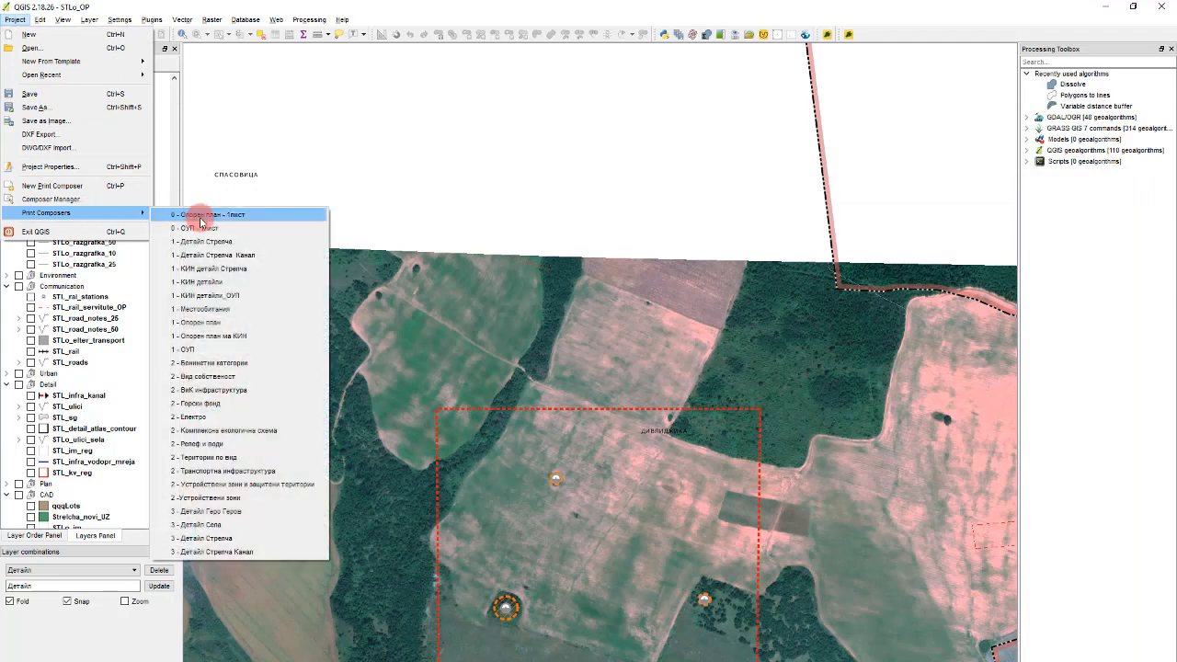
{"action": "left_click", "coordinate": [229, 295]}
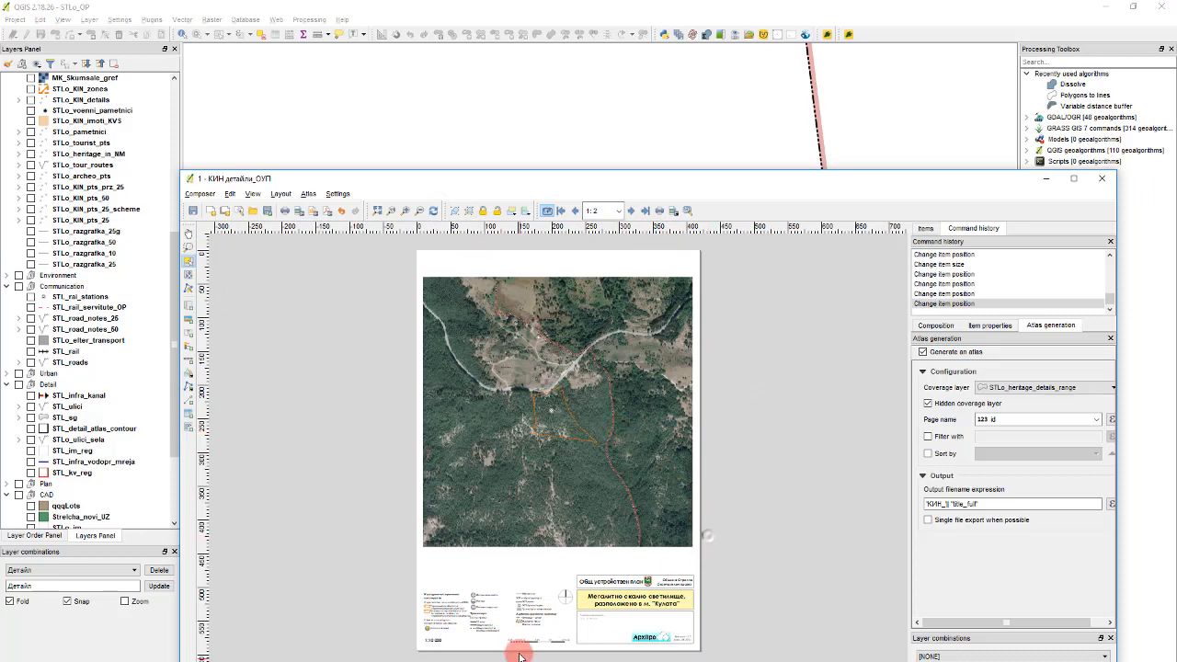
Add the STL_boundaries layer to the composition's legend
{"action": "scroll", "coordinate": [512, 634], "scroll_direction": "up", "scroll_amount": 1}
{"action": "scroll", "coordinate": [512, 612], "scroll_direction": "up", "scroll_amount": 1}
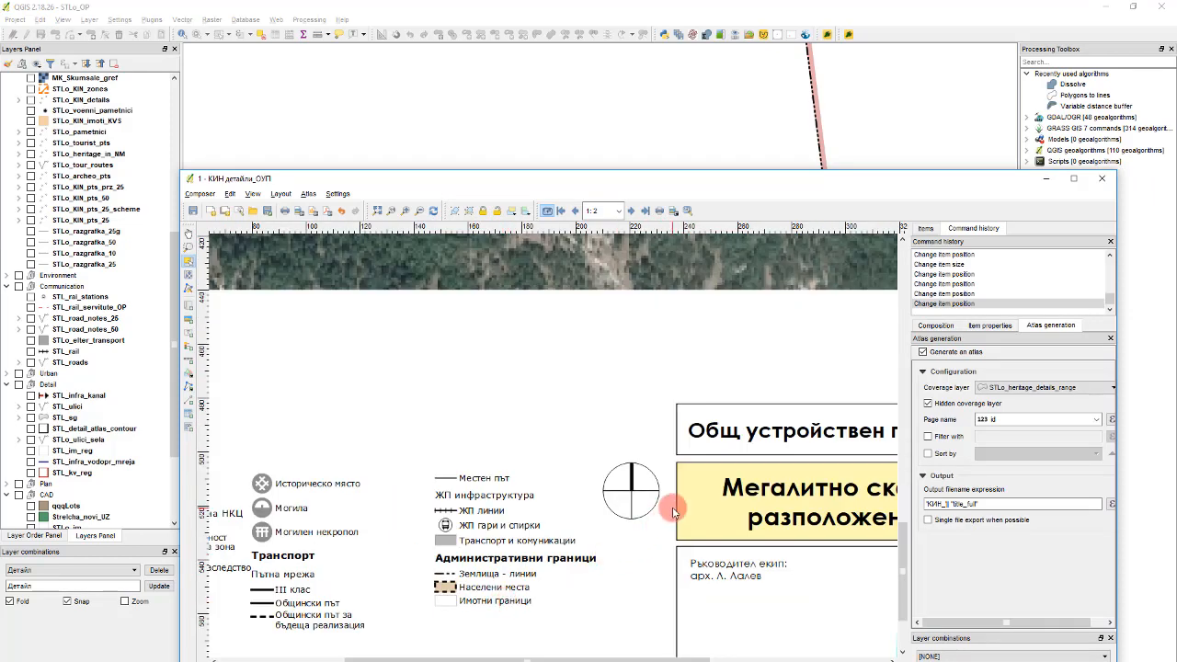
{"action": "left_click", "coordinate": [556, 559]}
{"action": "left_click", "coordinate": [1038, 502]}
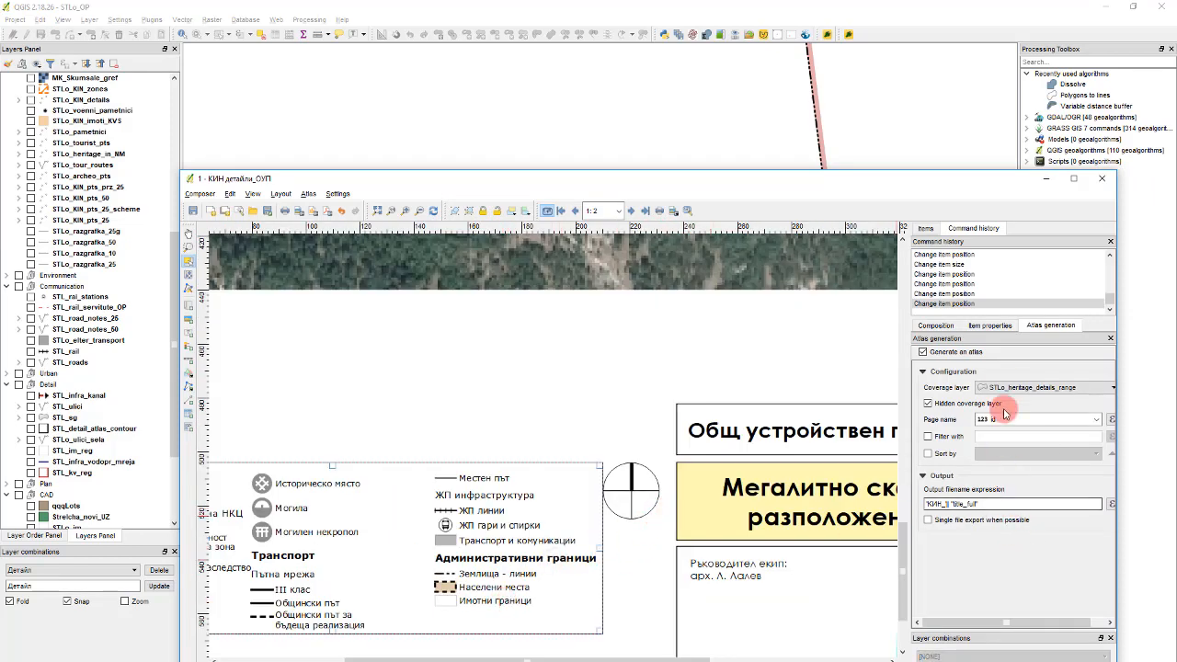
{"action": "left_click", "coordinate": [989, 325]}
{"action": "scroll", "coordinate": [1027, 402], "scroll_direction": "down", "scroll_amount": 5}
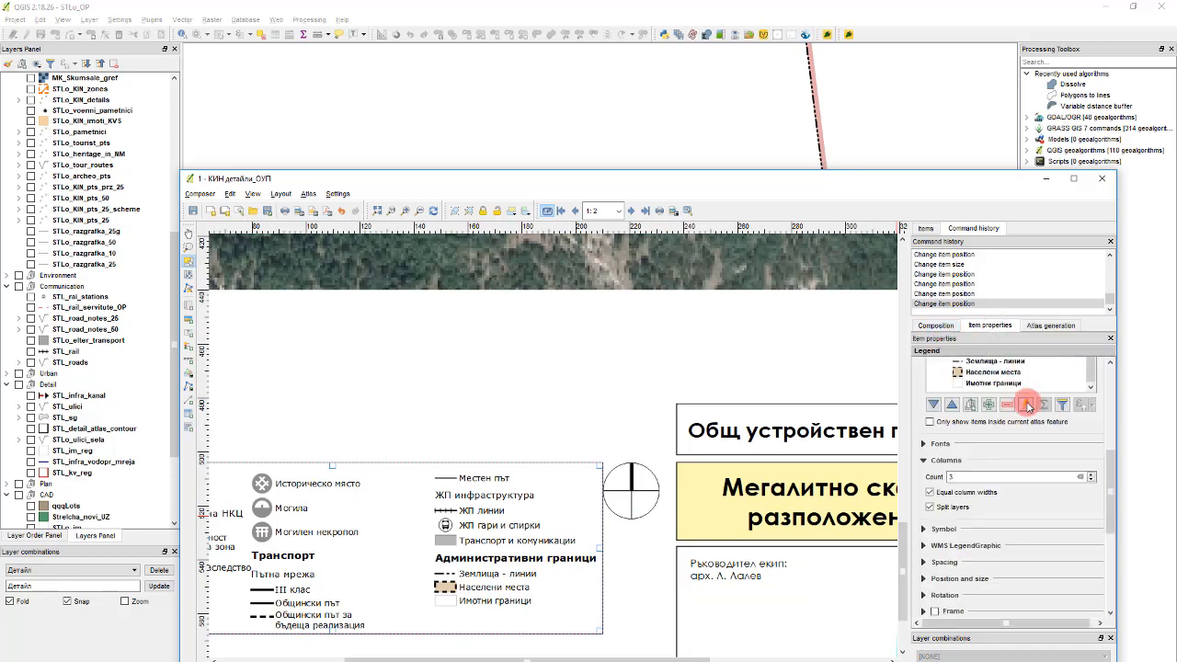
{"action": "scroll", "coordinate": [1097, 441], "scroll_direction": "up", "scroll_amount": 2}
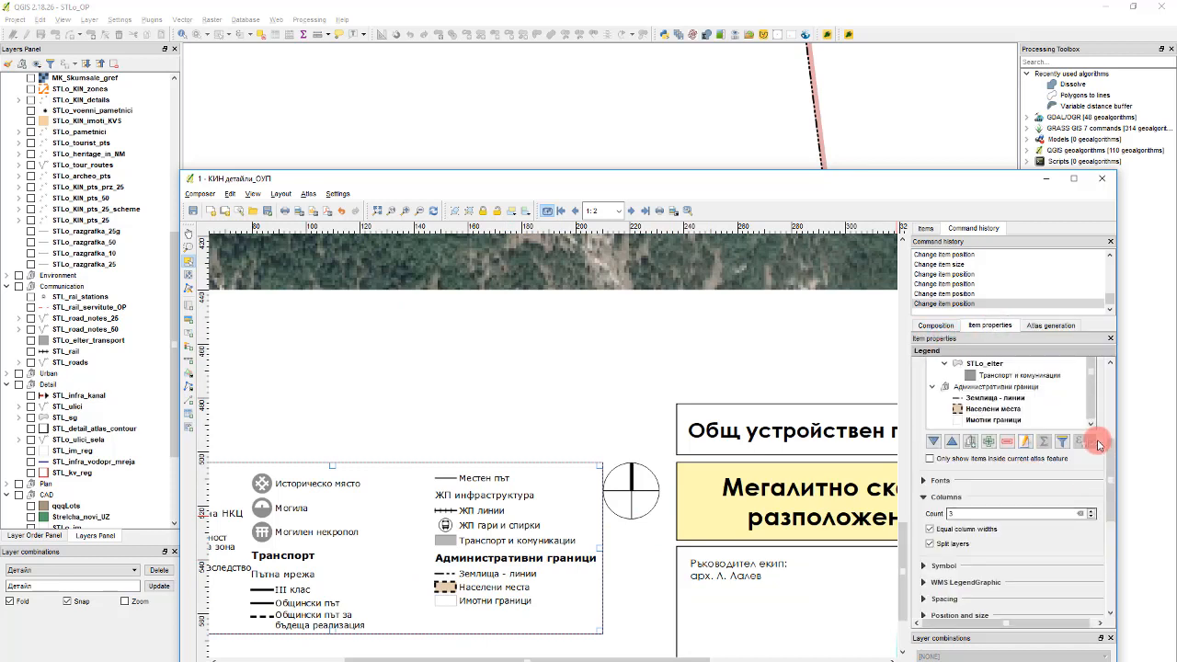
{"action": "left_click", "coordinate": [988, 441]}
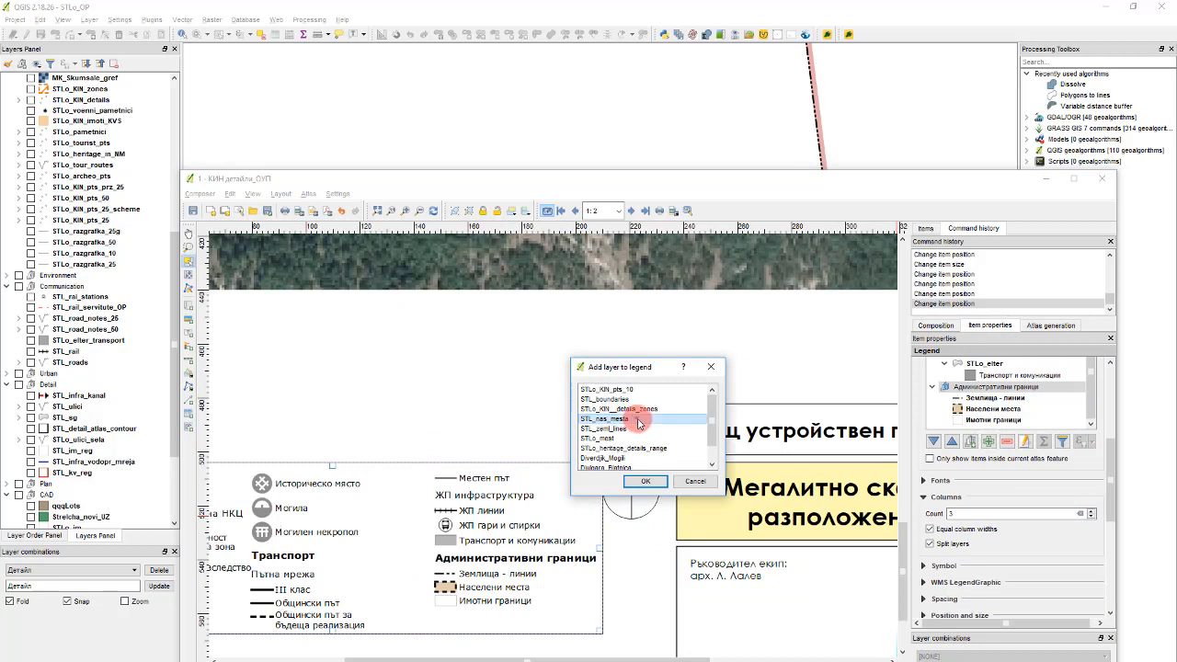
{"action": "left_click", "coordinate": [614, 409]}
{"action": "scroll", "coordinate": [635, 414], "scroll_direction": "down", "scroll_amount": 1}
{"action": "scroll", "coordinate": [648, 444], "scroll_direction": "up", "scroll_amount": 2}
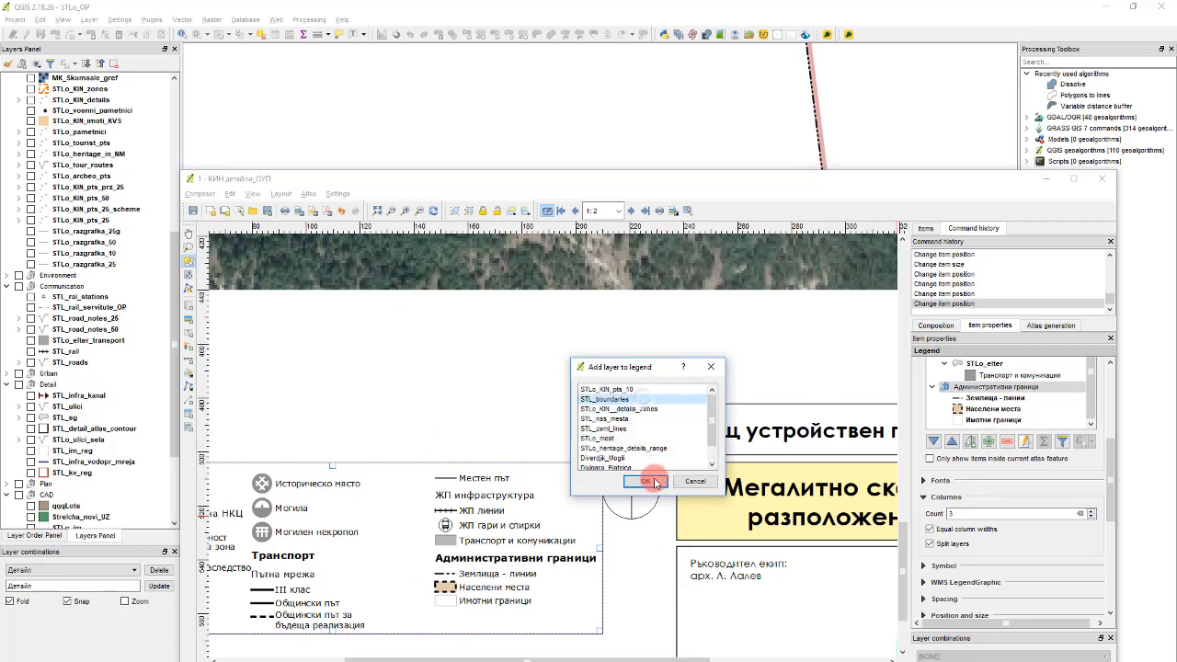
{"action": "left_click", "coordinate": [645, 481]}
Rename the STL_boundaries legend entry to "Общинска граница" and move it to the head of the "Административни граници" group
{"action": "scroll", "coordinate": [1037, 413], "scroll_direction": "down", "scroll_amount": 1}
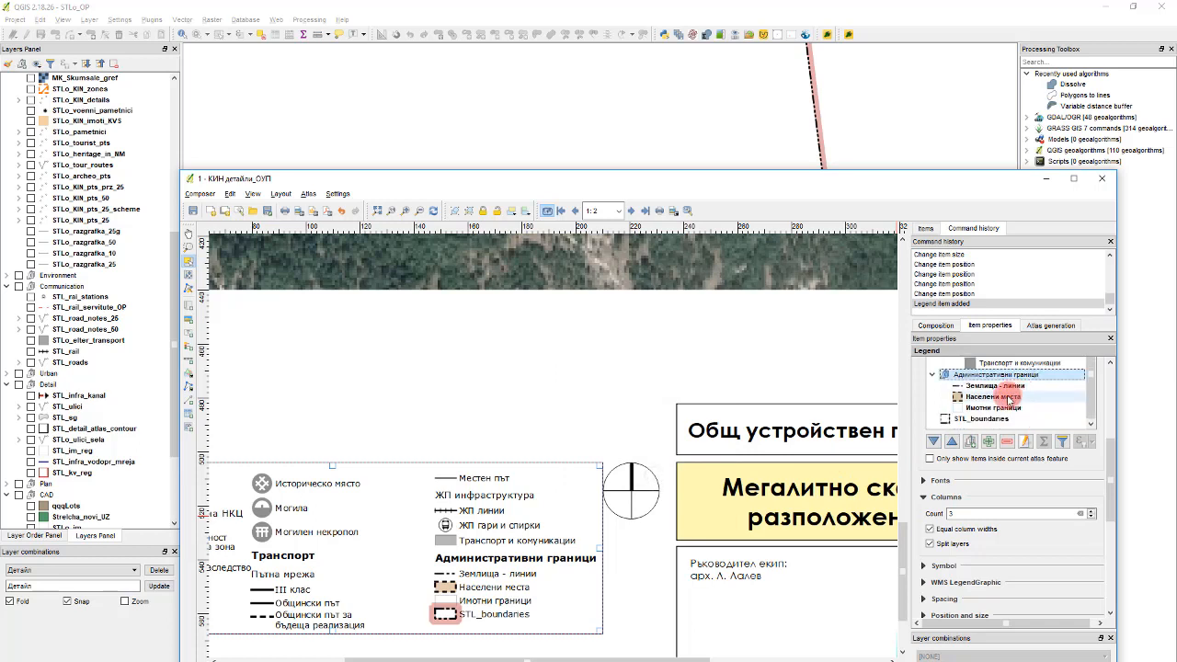
{"action": "left_click", "coordinate": [994, 419]}
{"action": "left_click", "coordinate": [1026, 442]}
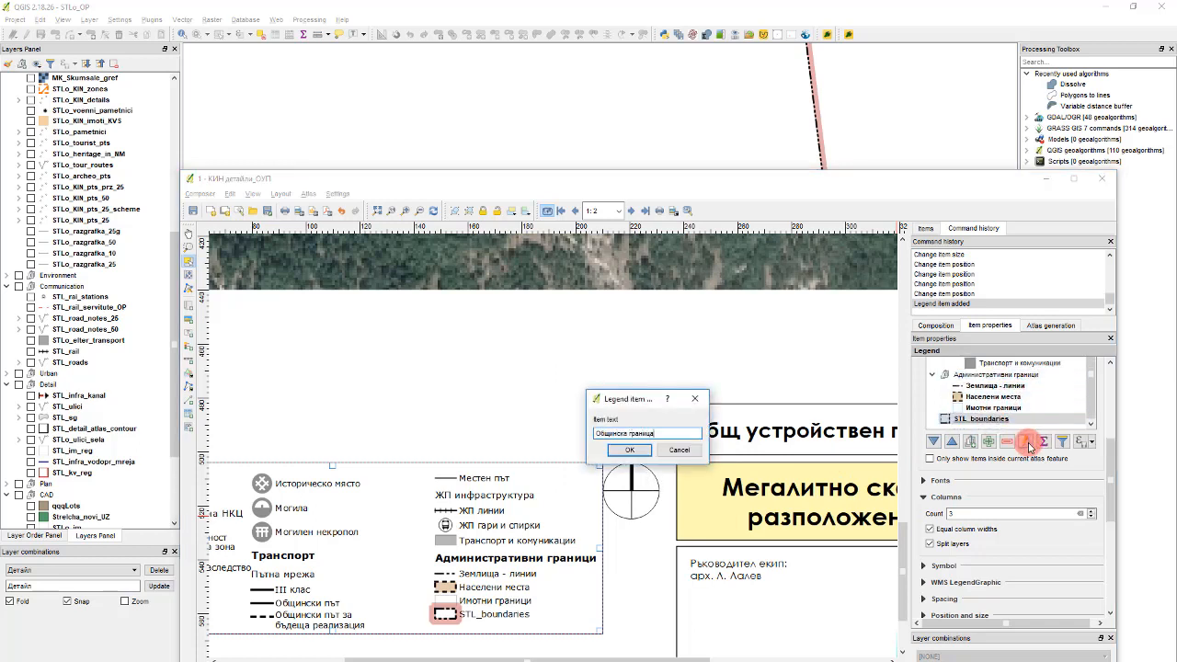
{"action": "key", "text": "Return"}
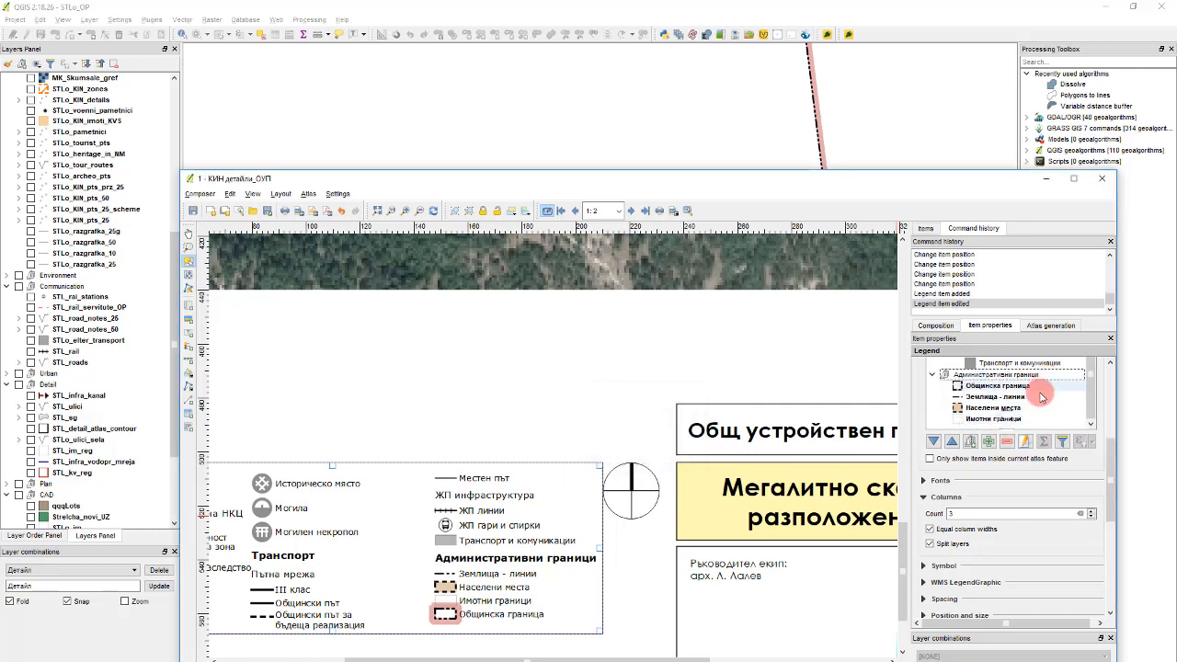
Nudge the legend slightly down, move the scale bar under its first columns and place the 1:10 000 label beside the title block
{"action": "scroll", "coordinate": [609, 465], "scroll_direction": "down", "scroll_amount": 1}
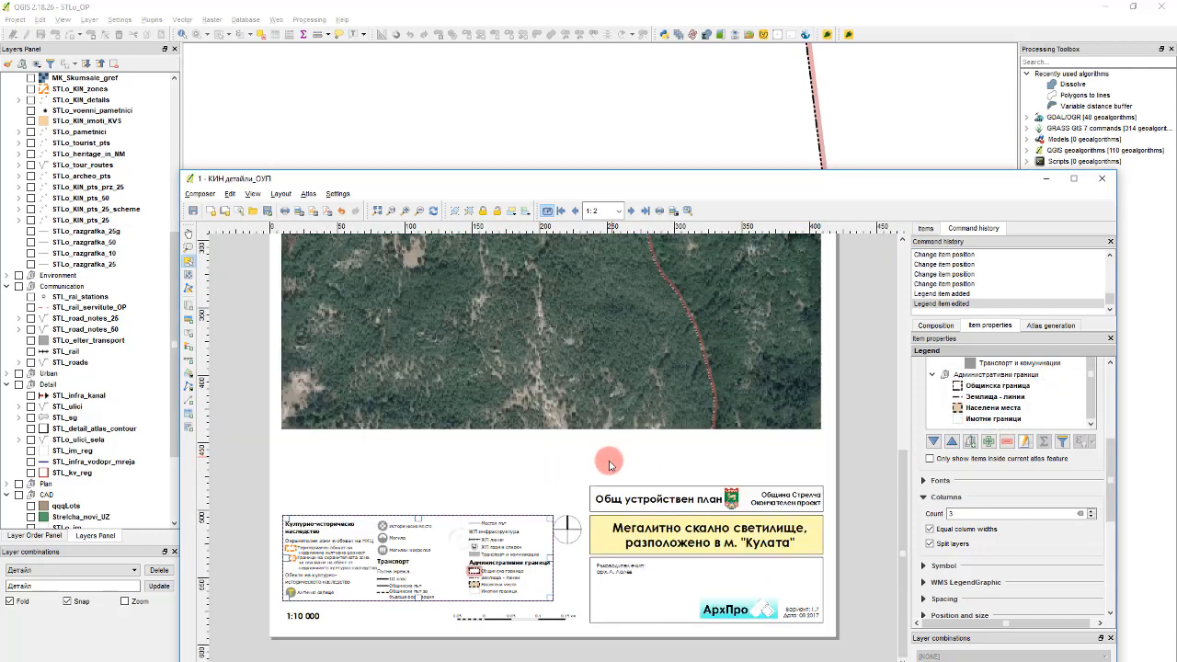
{"action": "left_click_drag", "start_coordinate": [492, 544], "coordinate": [492, 551]}
{"action": "left_click", "coordinate": [304, 615]}
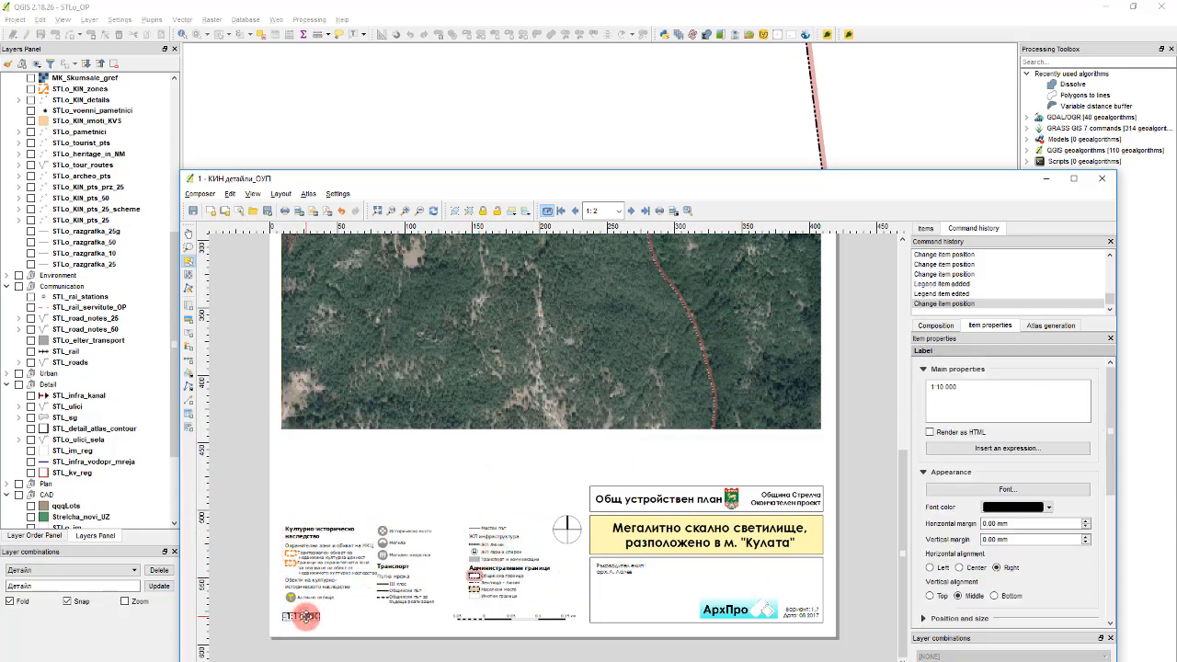
{"action": "left_click_drag", "start_coordinate": [303, 615], "coordinate": [362, 615]}
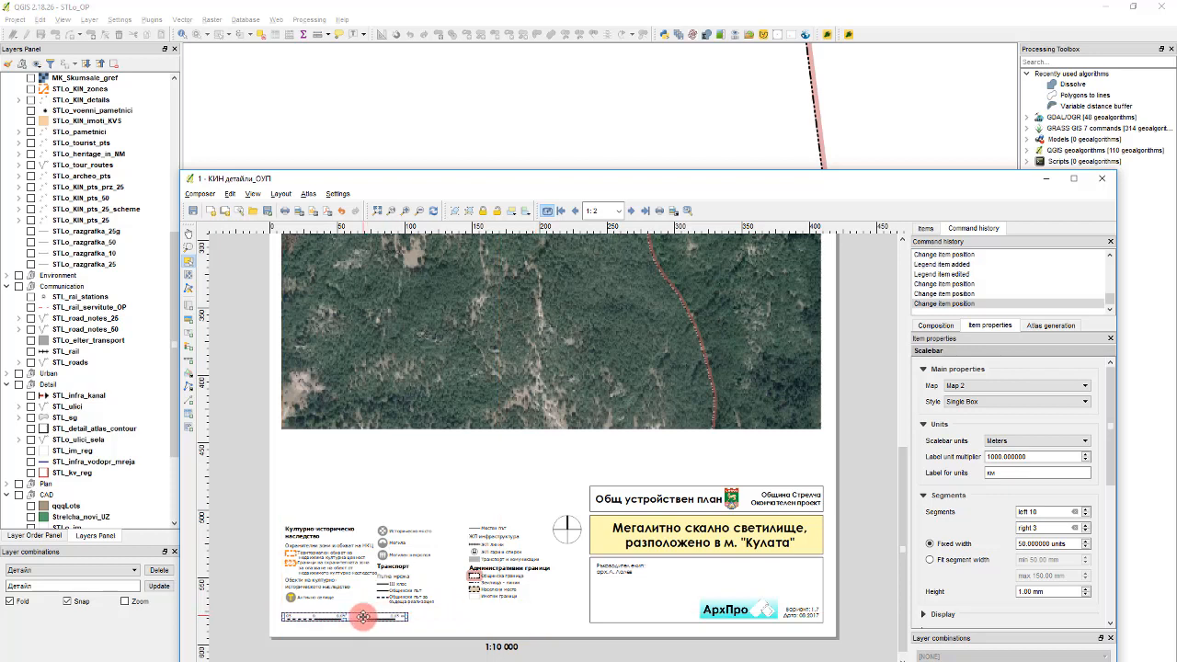
{"action": "left_click", "coordinate": [501, 647]}
{"action": "left_click_drag", "start_coordinate": [505, 647], "coordinate": [569, 617]}
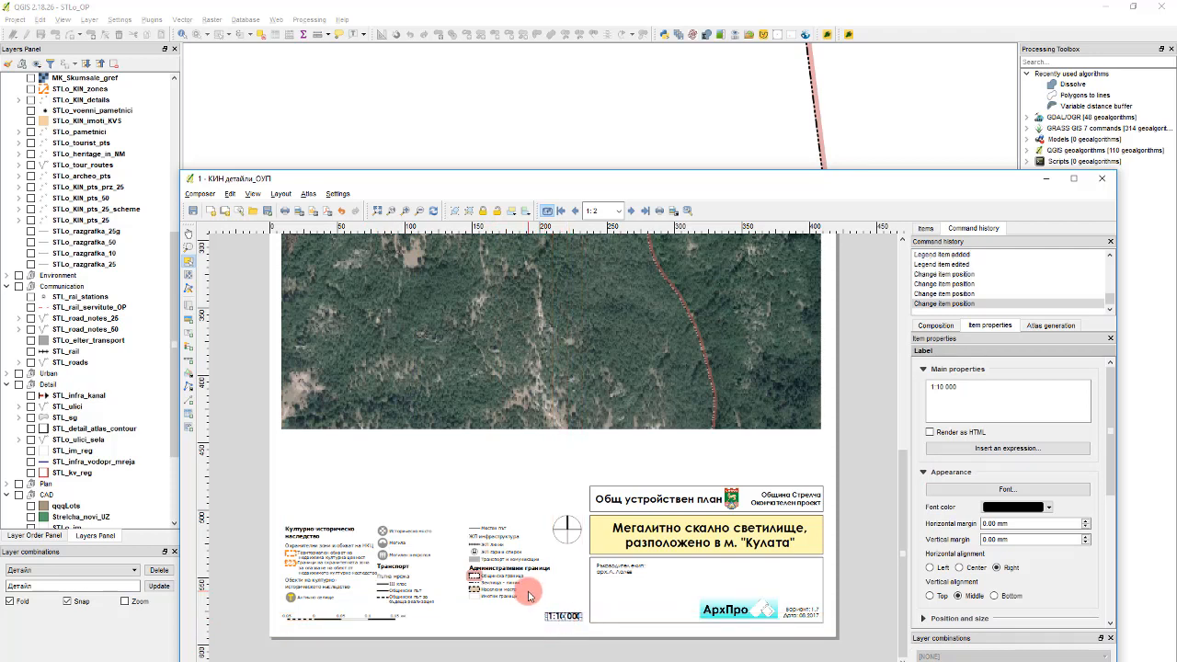
Set the scale bar's fixed segment width to 100 units and its number of right segments to 2
{"action": "left_click", "coordinate": [352, 617]}
{"action": "scroll", "coordinate": [352, 617], "scroll_direction": "up", "scroll_amount": 2}
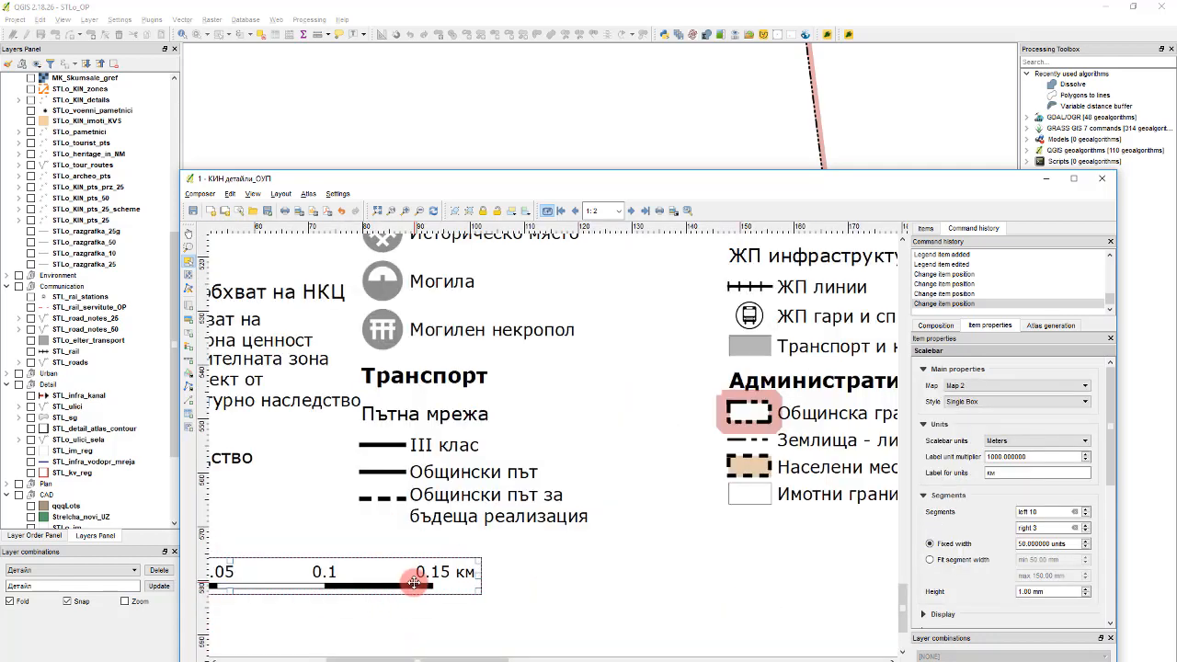
{"action": "type", "text": "100"}
{"action": "left_click", "coordinate": [1047, 527]}
{"action": "key", "text": "BackSpace"}
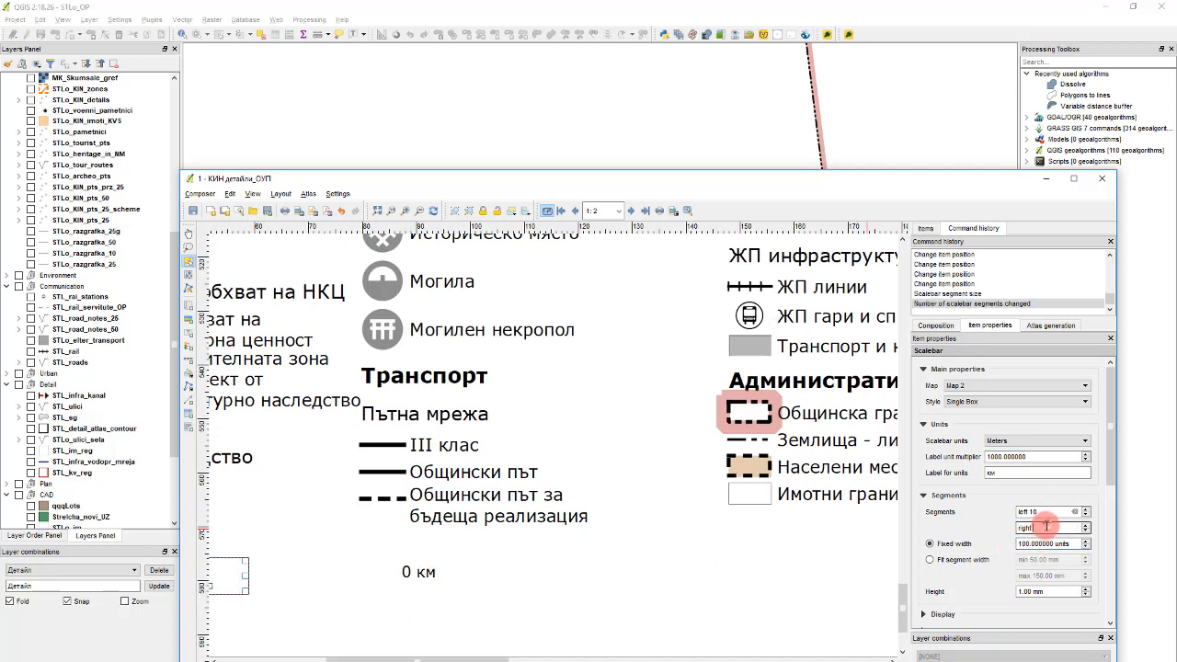
{"action": "type", "text": "2"}
Set the scale bar's height to 2 mm and adjust its position beneath the legend
{"action": "scroll", "coordinate": [554, 471], "scroll_direction": "down", "scroll_amount": 1}
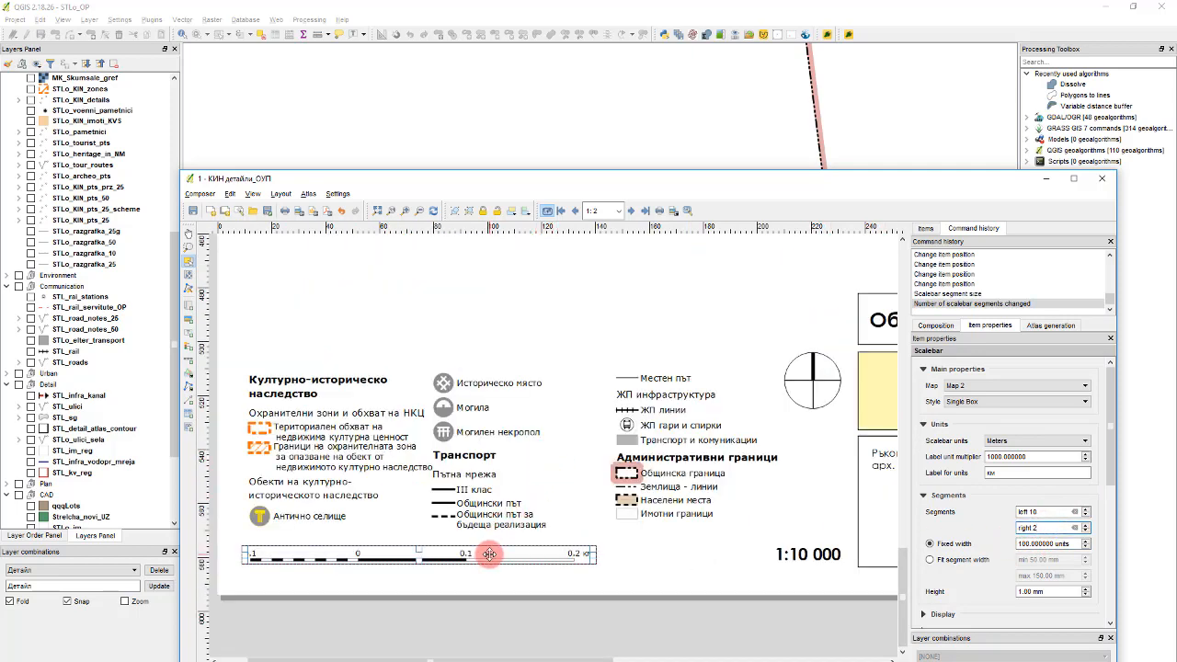
{"action": "left_click_drag", "start_coordinate": [489, 554], "coordinate": [489, 556]}
{"action": "triple_click", "coordinate": [1047, 591]}
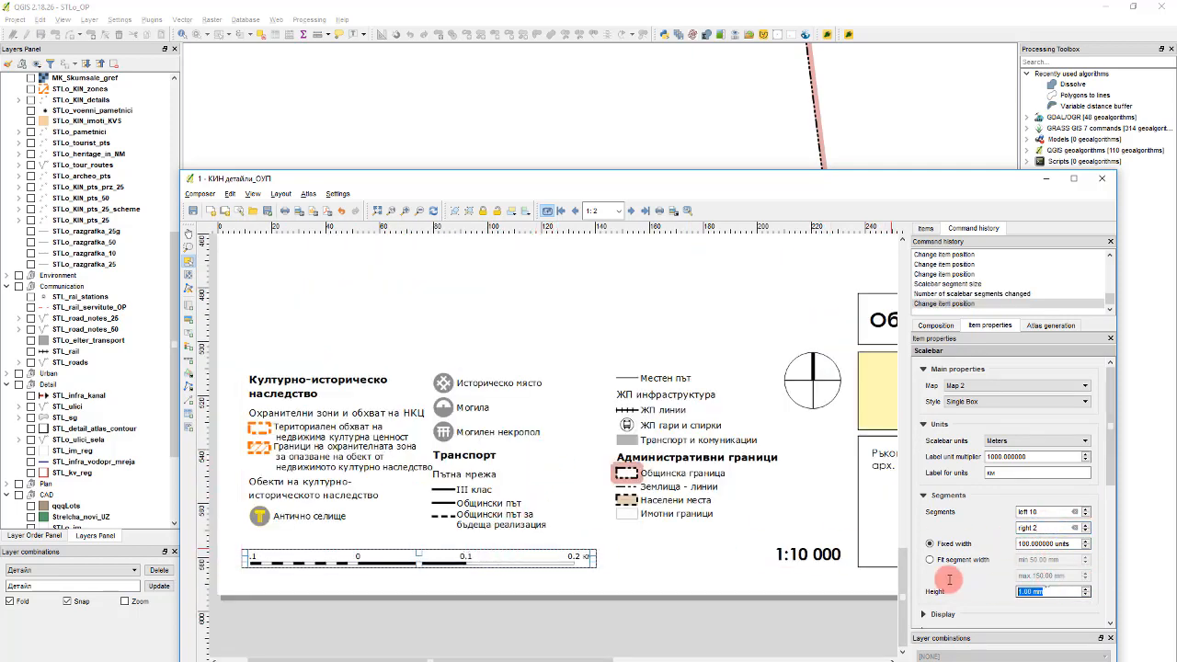
{"action": "type", "text": "2"}
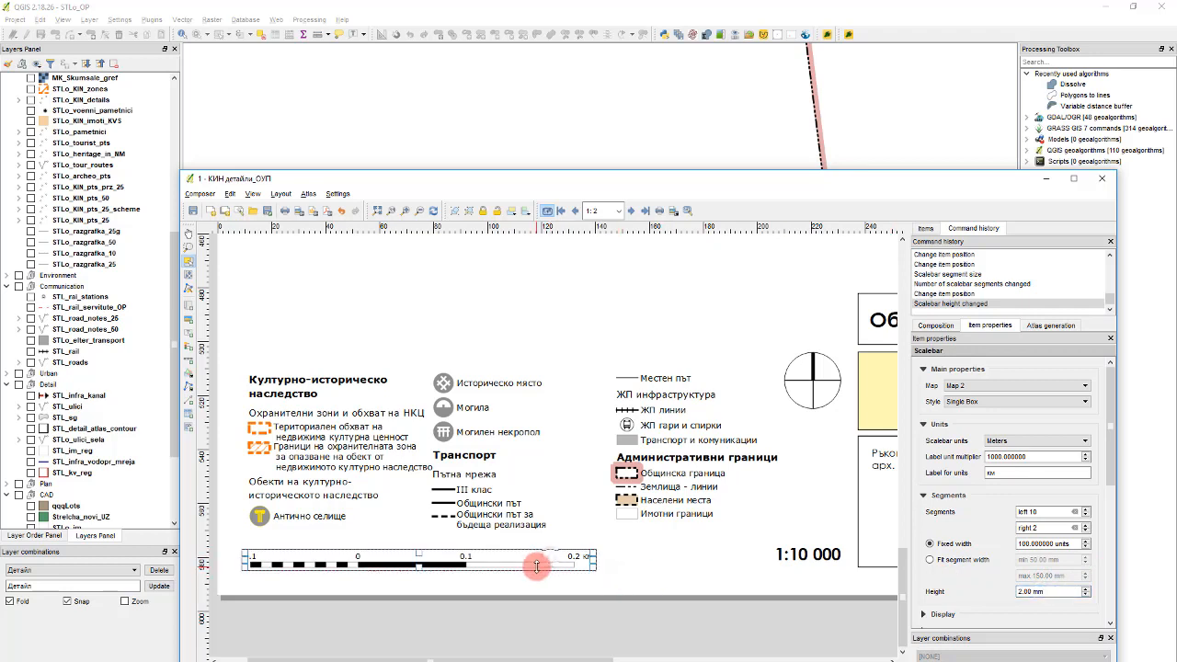
{"action": "left_click_drag", "start_coordinate": [537, 566], "coordinate": [536, 552]}
{"action": "left_click", "coordinate": [556, 455]}
Start exporting the current atlas page as a PNG image and browse to the "000 UDC" folder
{"action": "key", "text": "ctrl+0"}
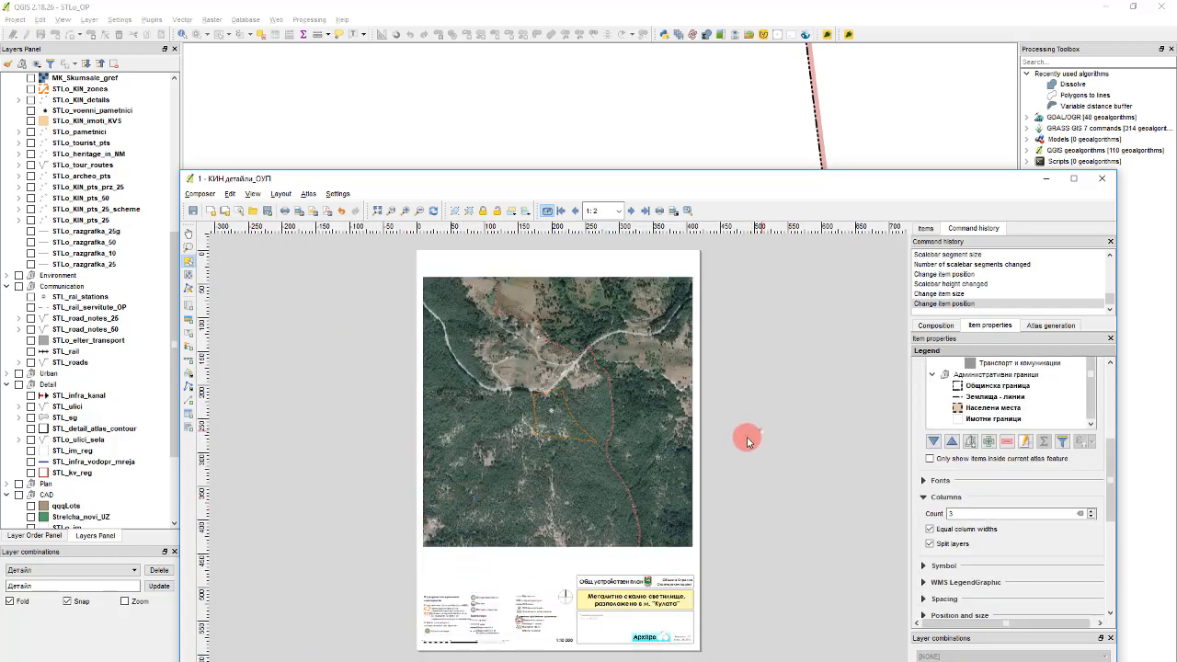
{"action": "left_click", "coordinate": [653, 423]}
{"action": "left_click", "coordinate": [822, 429]}
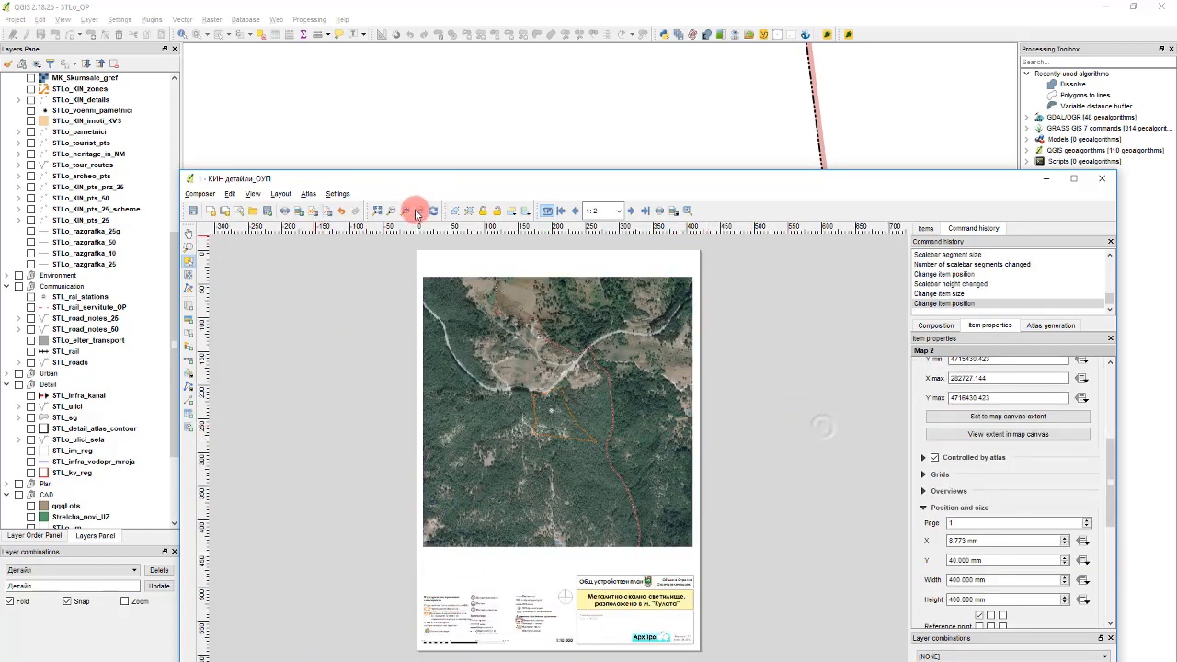
{"action": "left_click", "coordinate": [295, 212]}
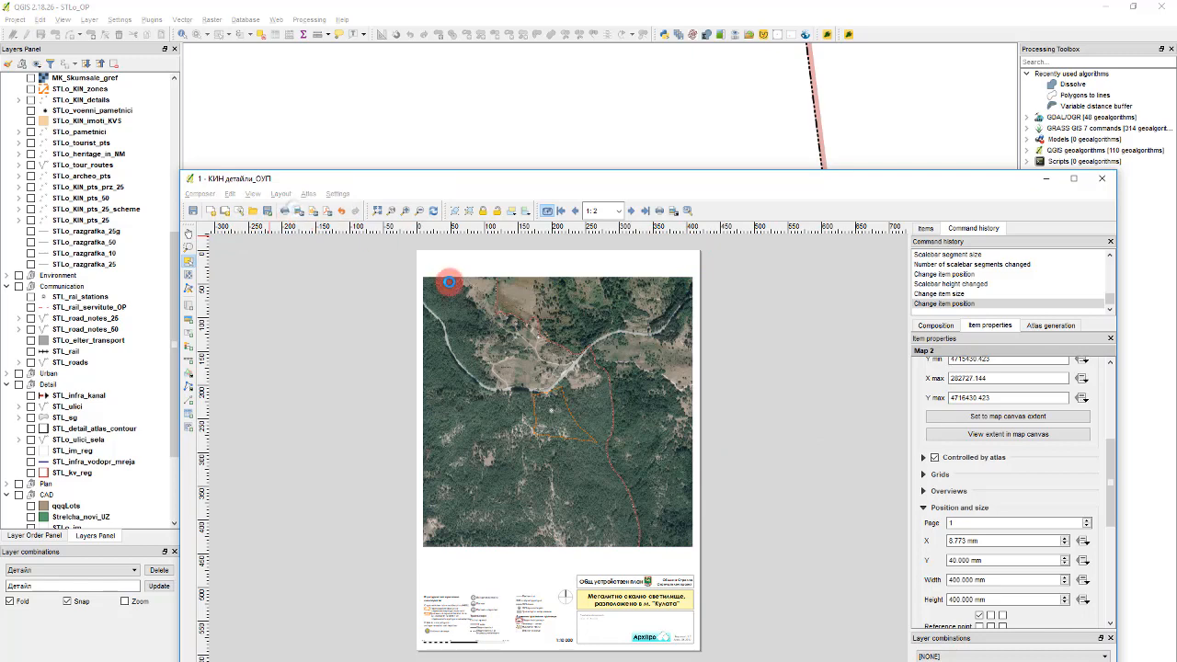
{"action": "left_click", "coordinate": [458, 379]}
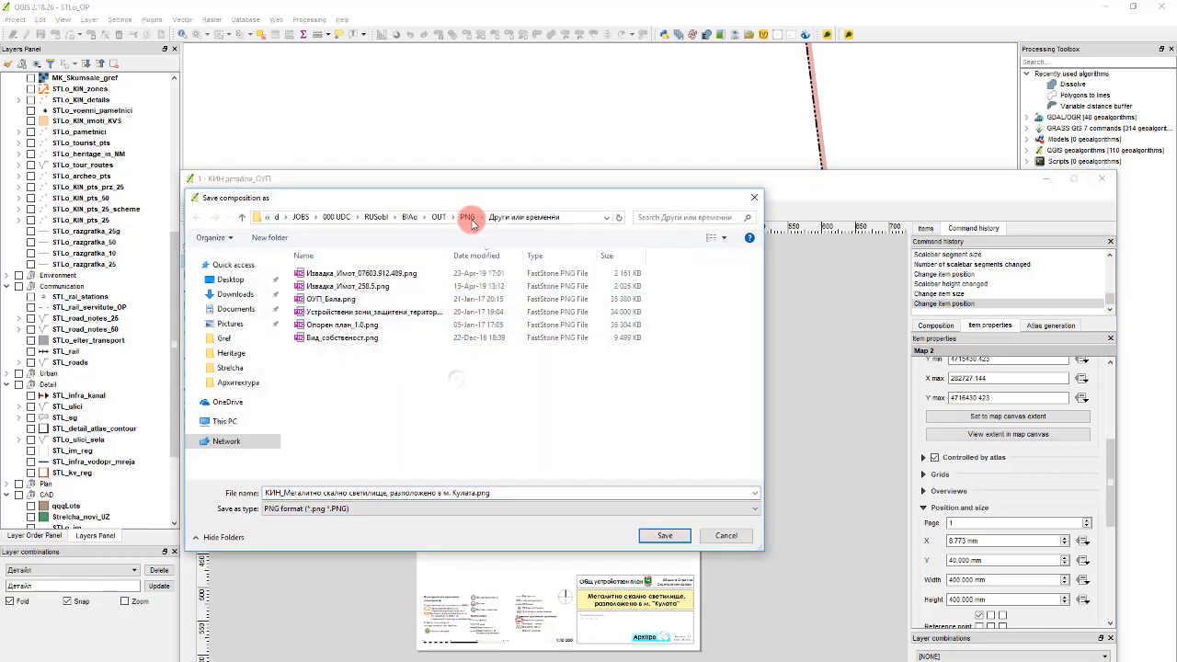
{"action": "left_click", "coordinate": [359, 217]}
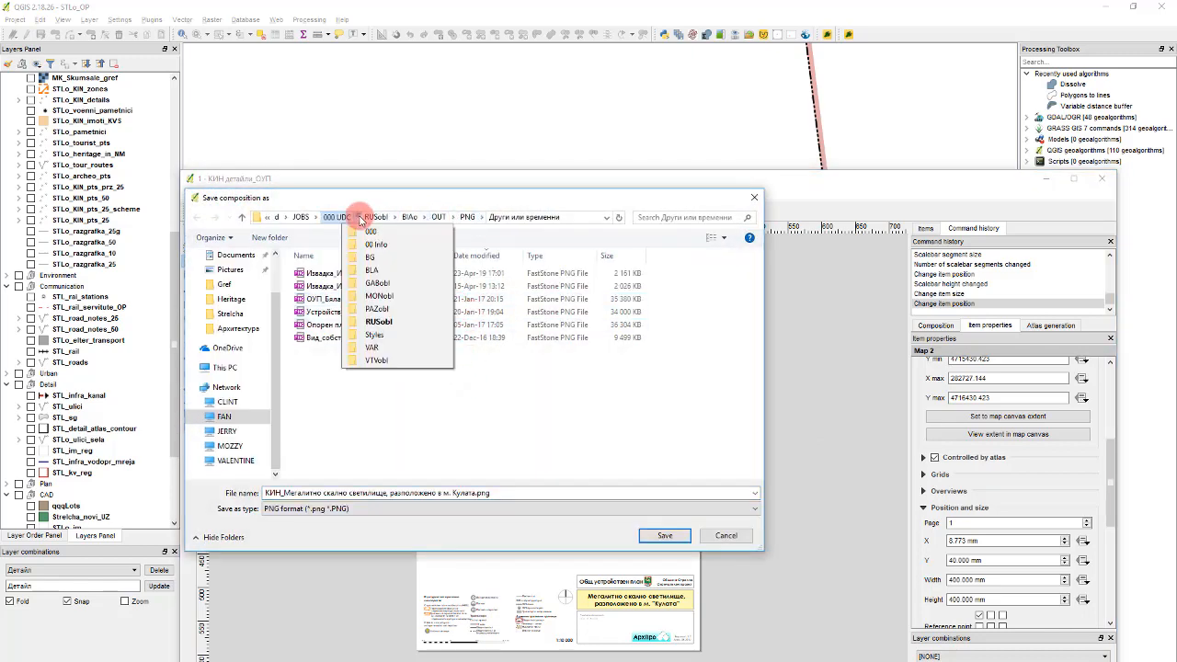
{"action": "left_click", "coordinate": [339, 217]}
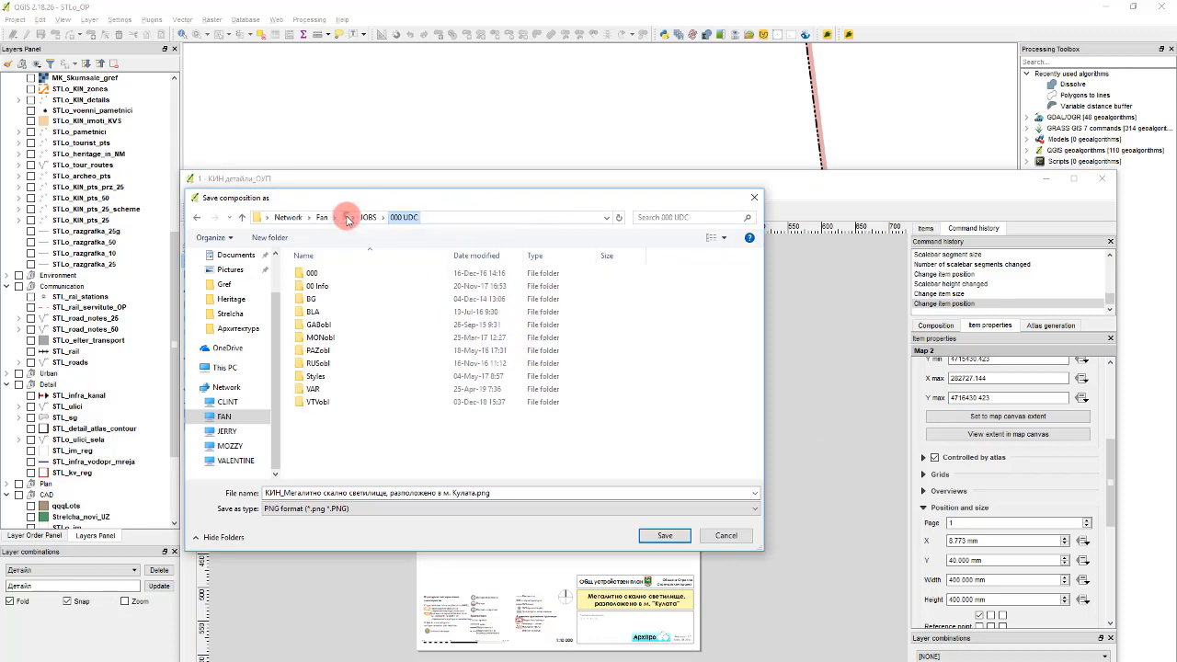
Browse to the OUT folder inside PAZobl and STL as the export destination
{"action": "left_click", "coordinate": [333, 341]}
{"action": "left_click", "coordinate": [337, 351]}
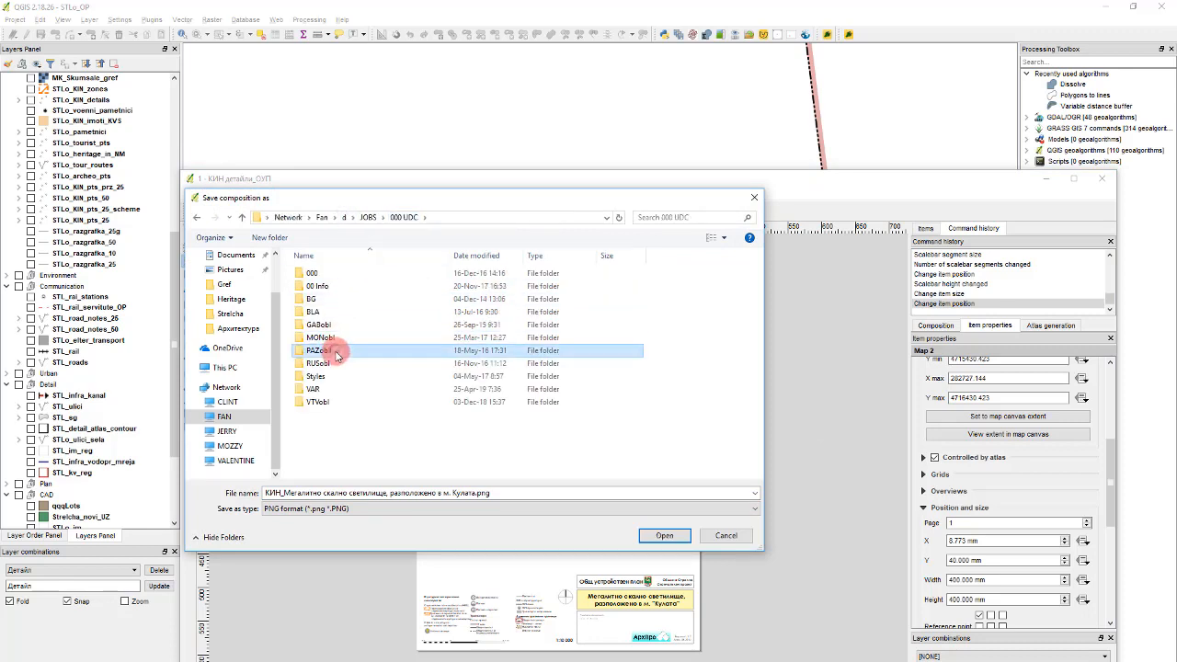
{"action": "left_click", "coordinate": [331, 361]}
{"action": "left_click", "coordinate": [332, 352]}
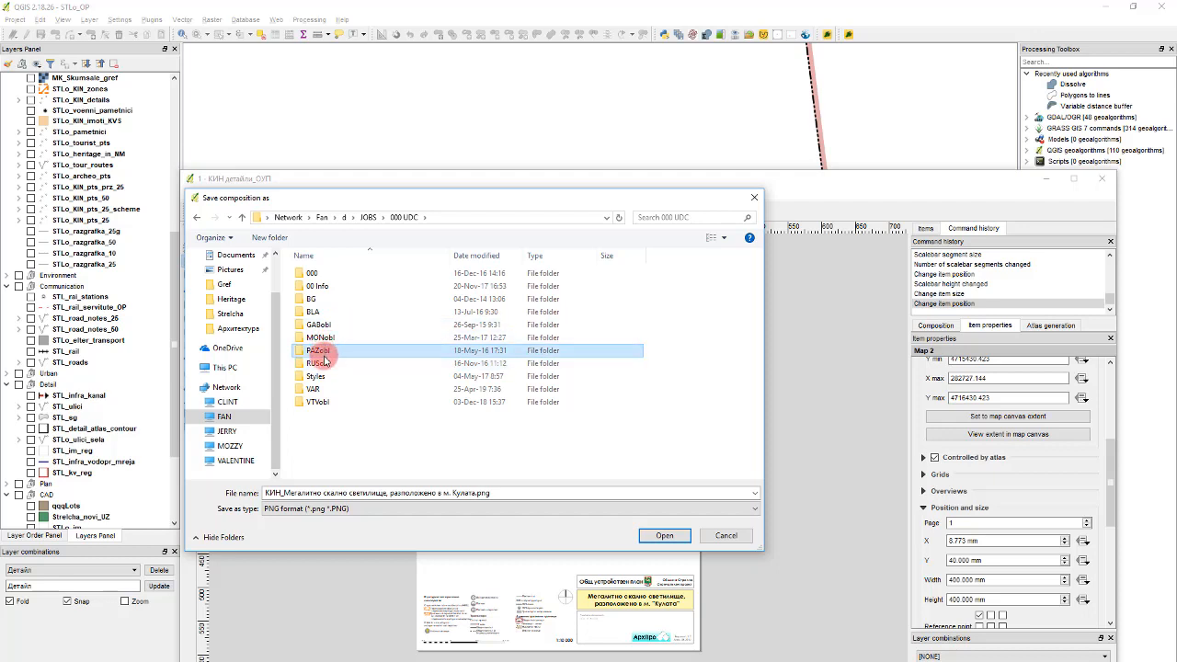
{"action": "double_click", "coordinate": [329, 352]}
{"action": "double_click", "coordinate": [339, 273]}
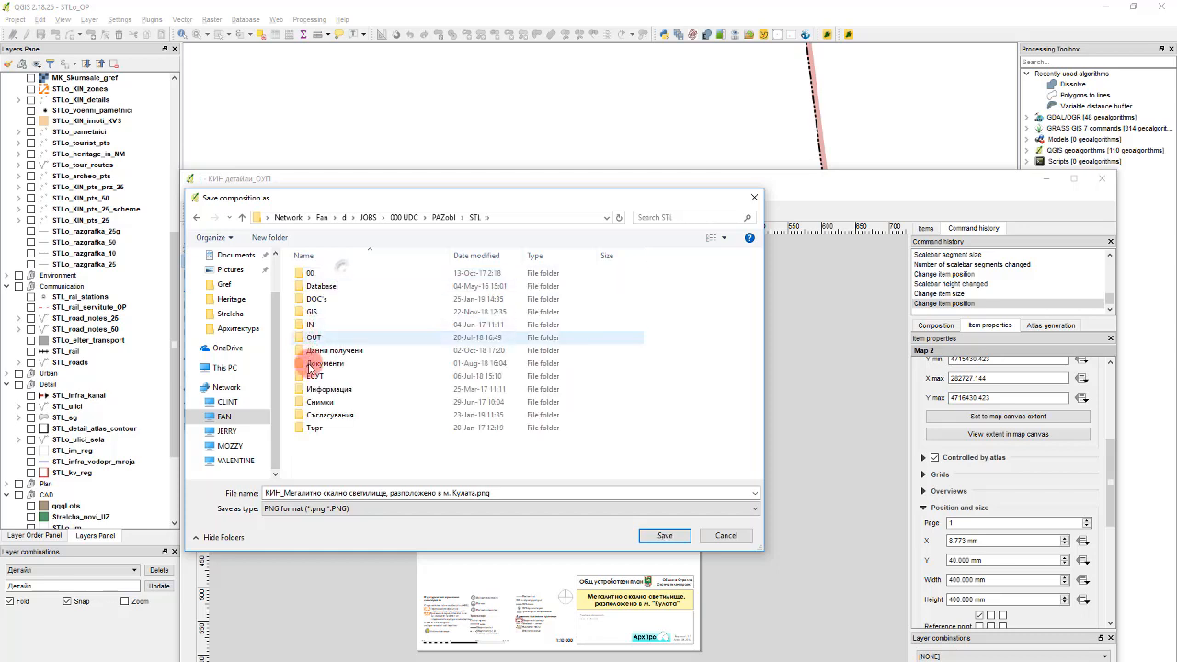
{"action": "double_click", "coordinate": [341, 337]}
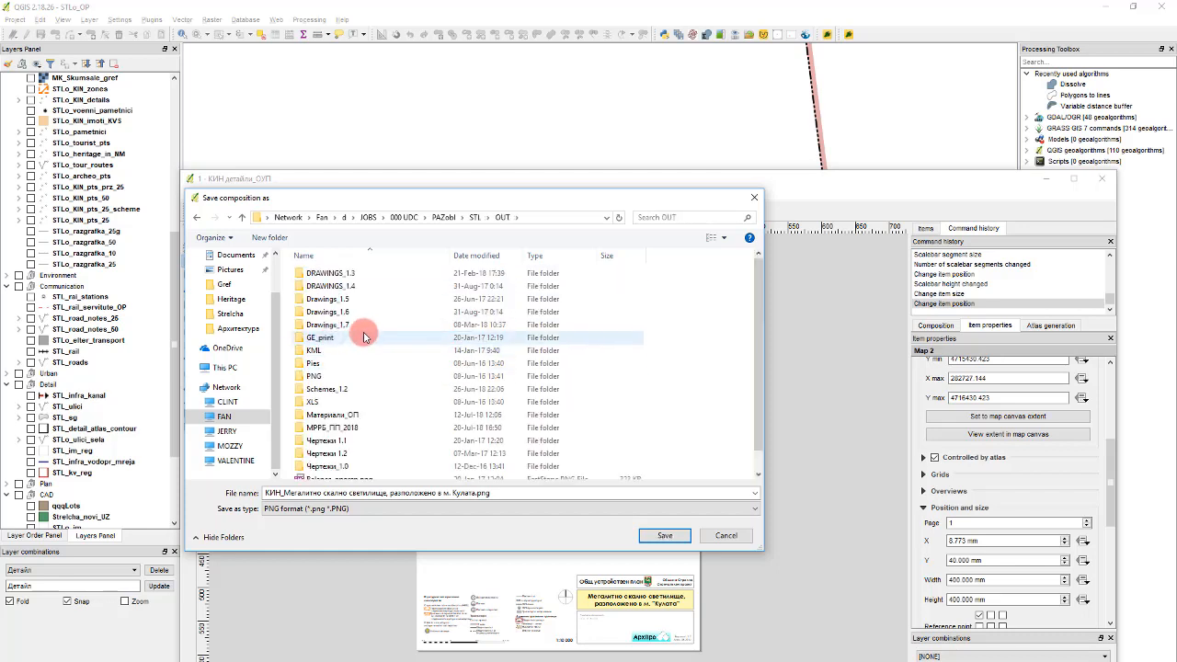
{"action": "left_click", "coordinate": [348, 415]}
{"action": "left_click", "coordinate": [664, 381]}
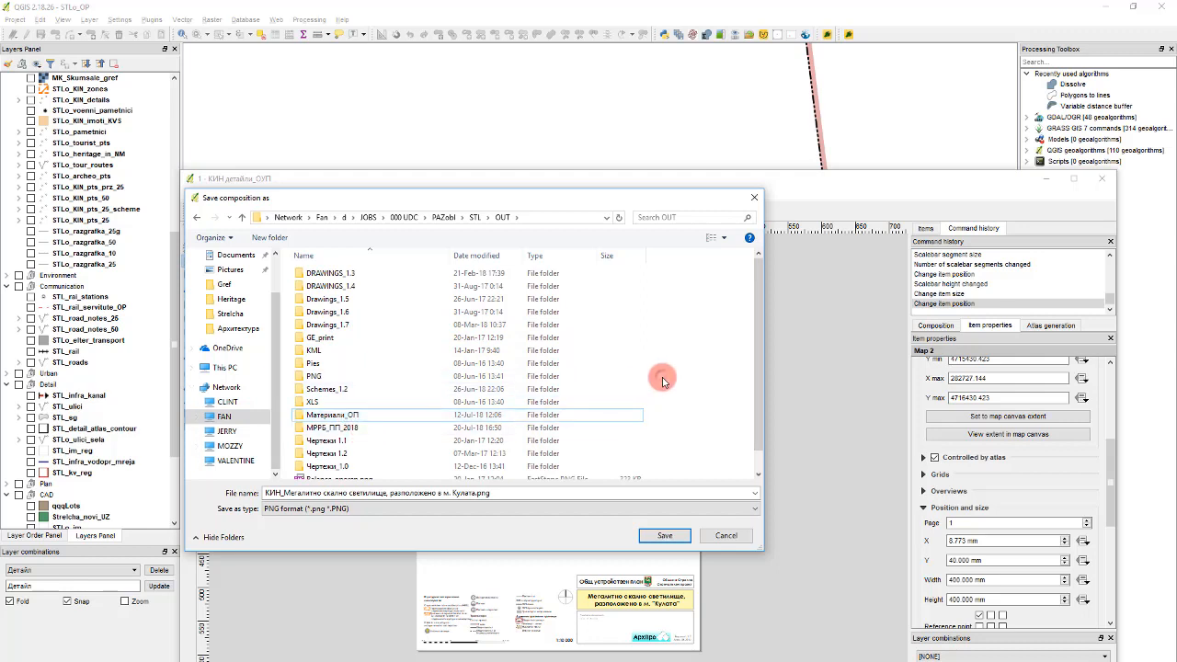
Create a folder named "Drawings_1.8_заб_НИНКН" in OUT and open it
{"action": "key", "text": "ctrl+shift+n"}
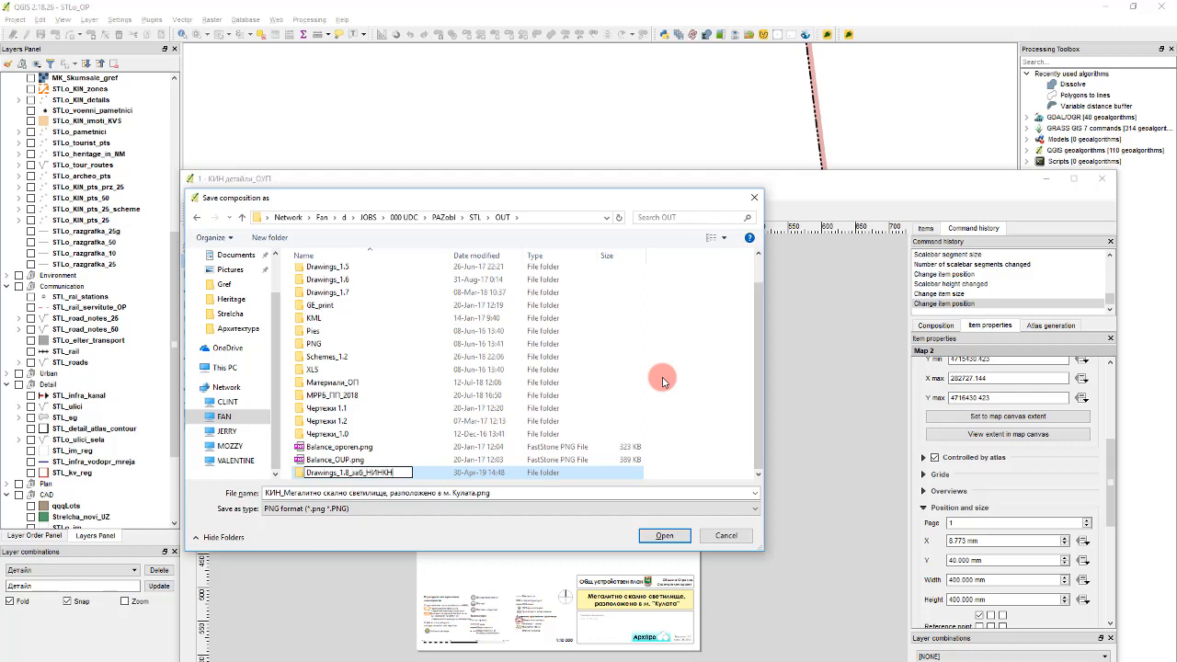
{"action": "key", "text": "Return"}
{"action": "key", "text": "Return"}
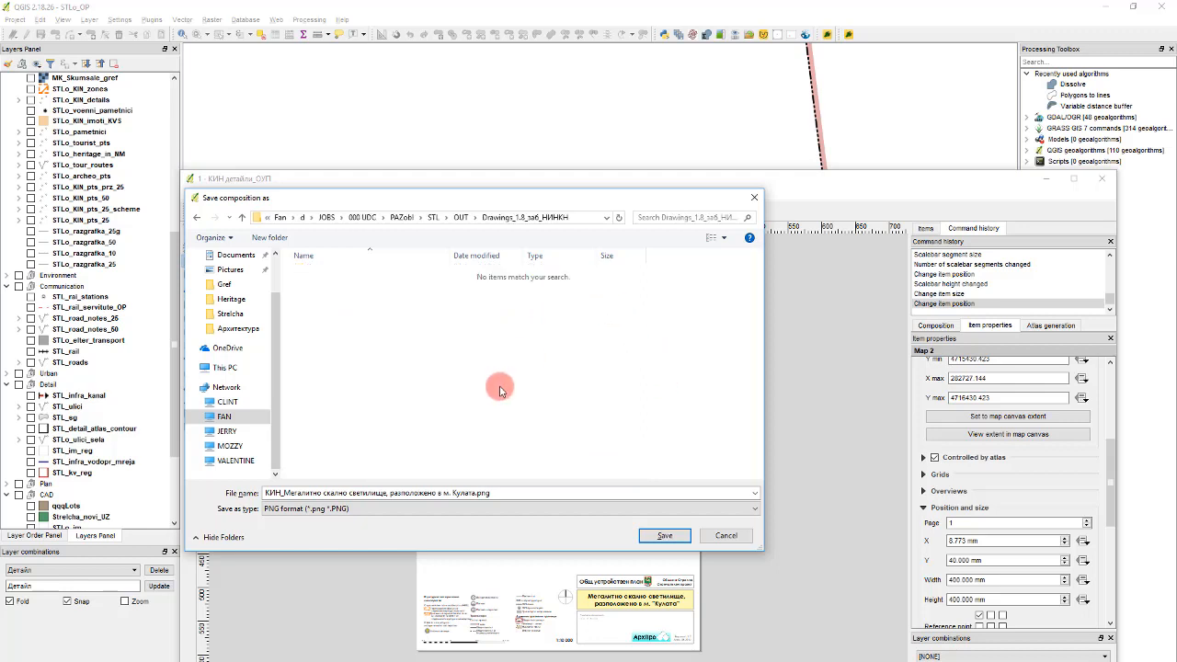
Create a "Details" subfolder and export the "Мегалитно скално светилище" page into it as PNG at 250 dpi
{"action": "key", "text": "ctrl+shift+n"}
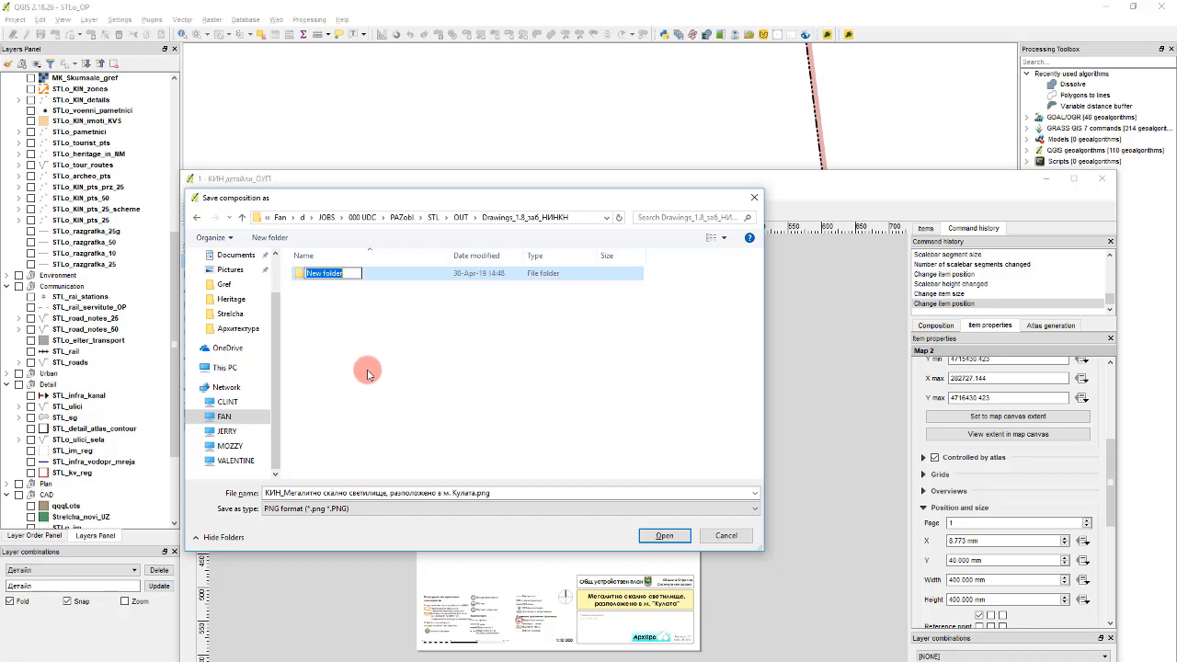
{"action": "type", "text": "Details"}
{"action": "key", "text": "Return"}
{"action": "key", "text": "Return"}
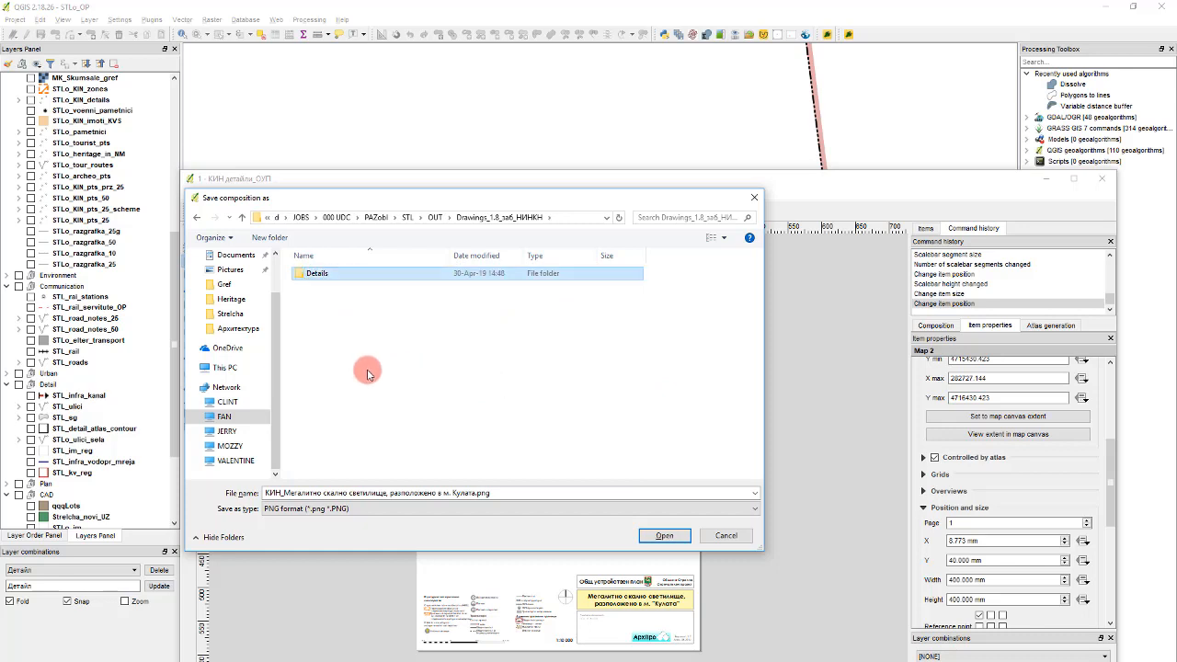
{"action": "left_click", "coordinate": [667, 535]}
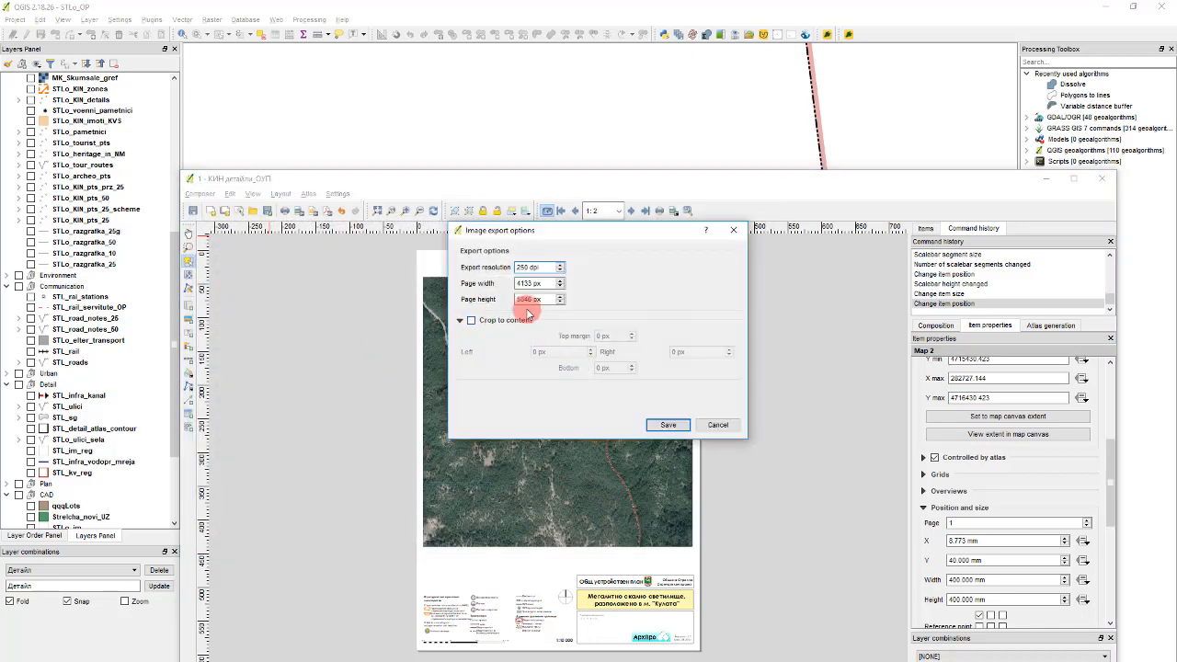
{"action": "key", "text": "Return"}
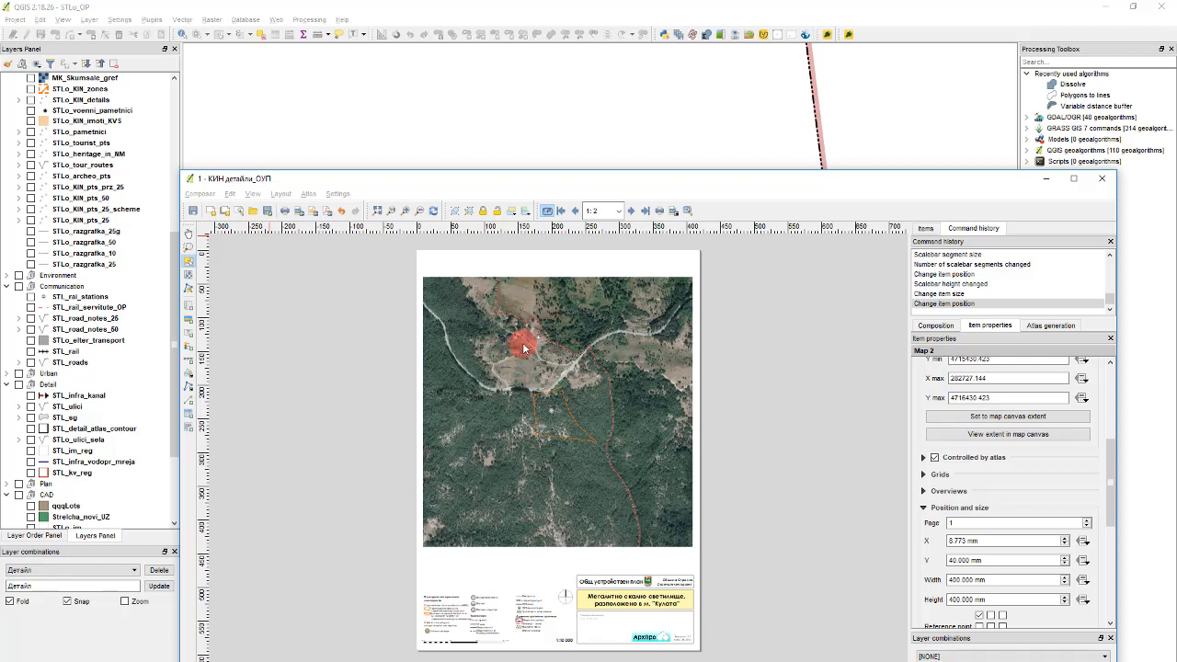
Advance to the atlas page for Антично селище м. "Дюлгяра" and set the scale bar's fixed segment width to 200 units
{"action": "left_click", "coordinate": [631, 213]}
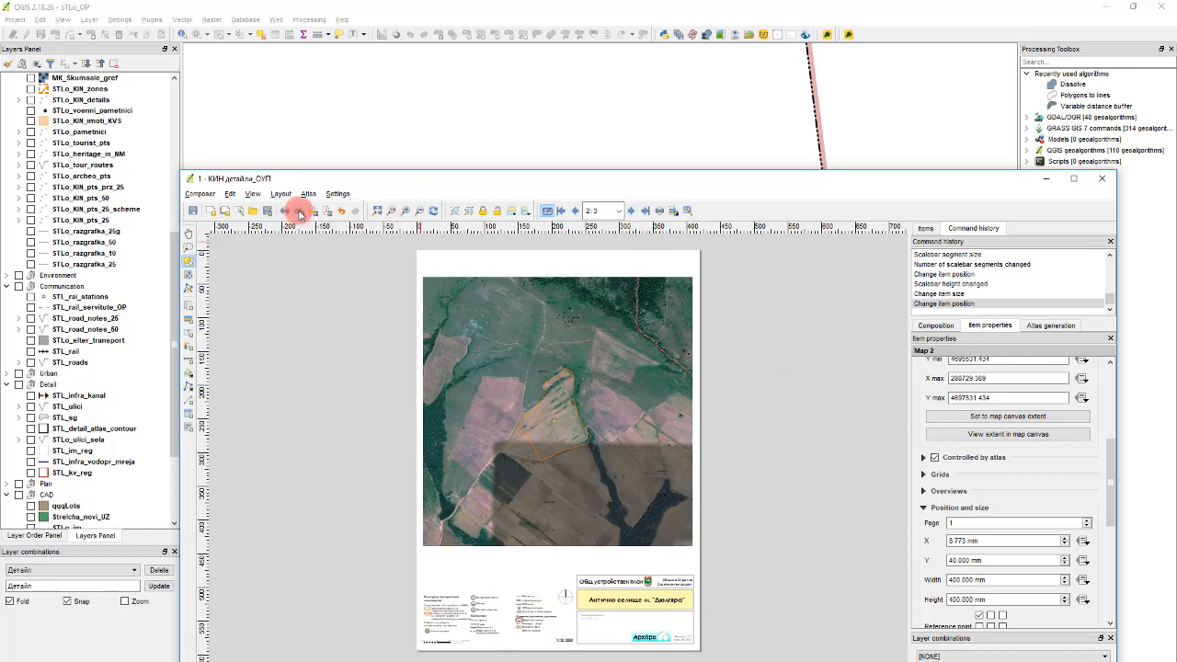
{"action": "left_click", "coordinate": [454, 641]}
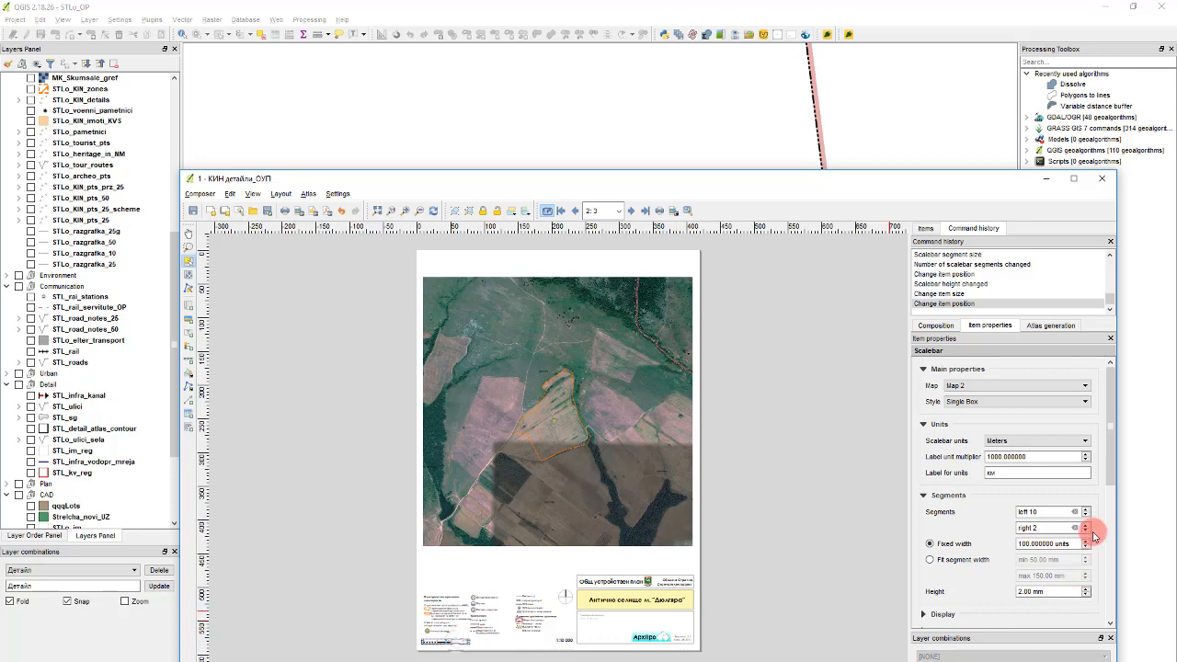
{"action": "left_click", "coordinate": [1043, 529]}
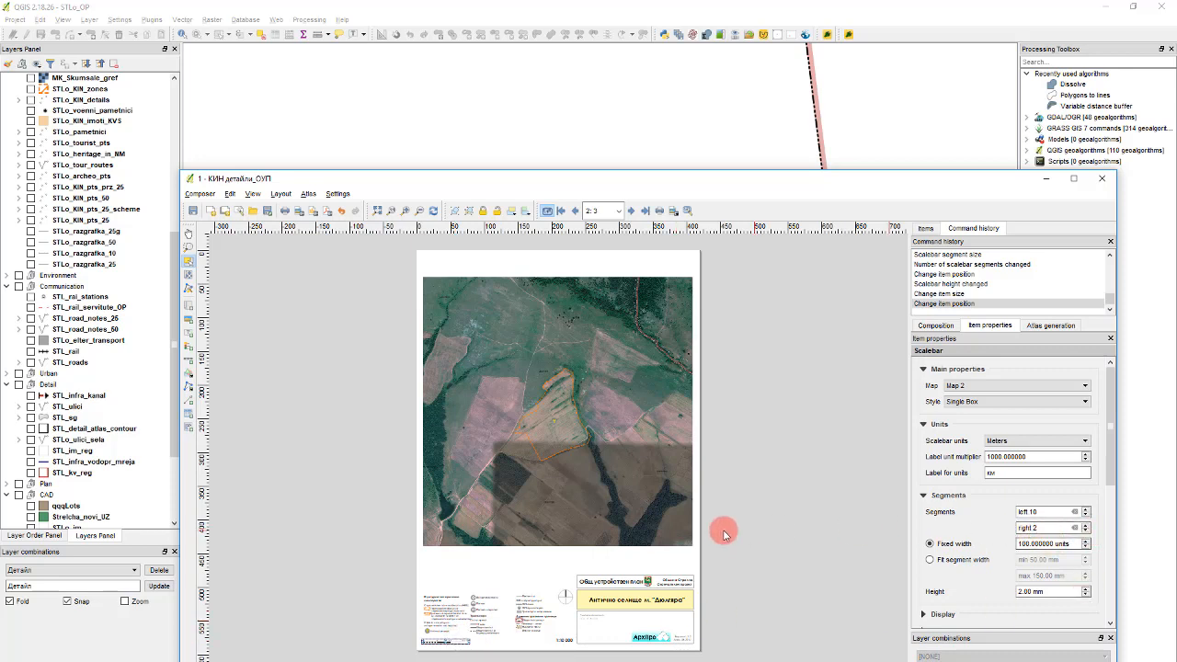
{"action": "left_click", "coordinate": [567, 501]}
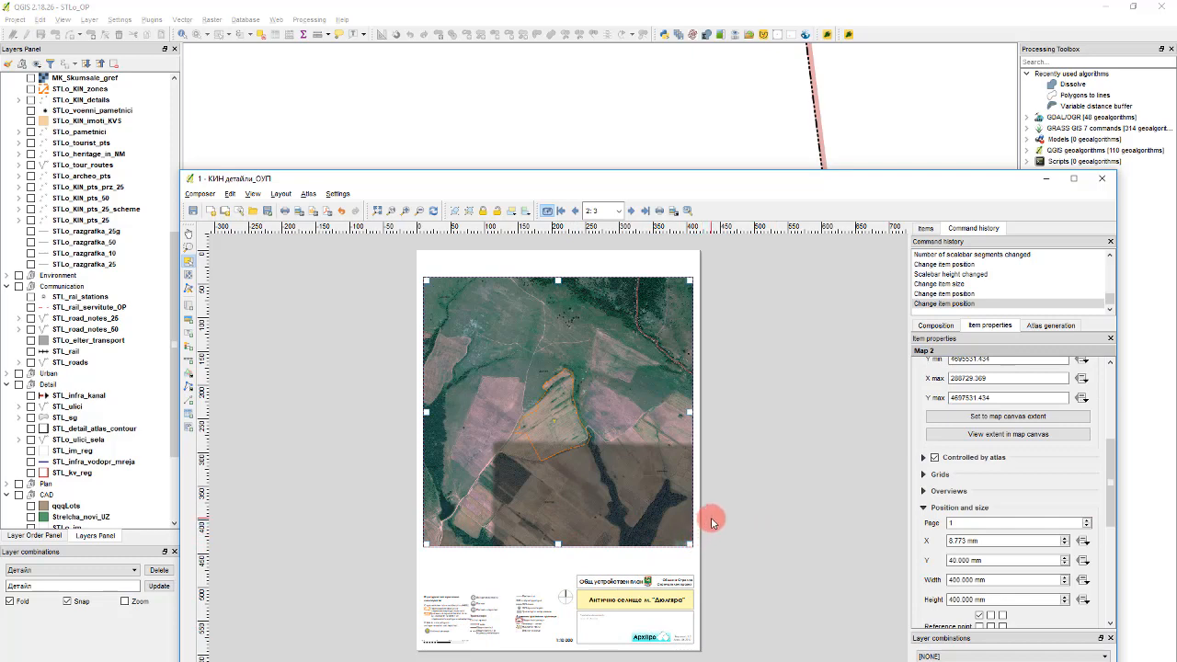
{"action": "scroll", "coordinate": [463, 638], "scroll_direction": "up", "scroll_amount": 2}
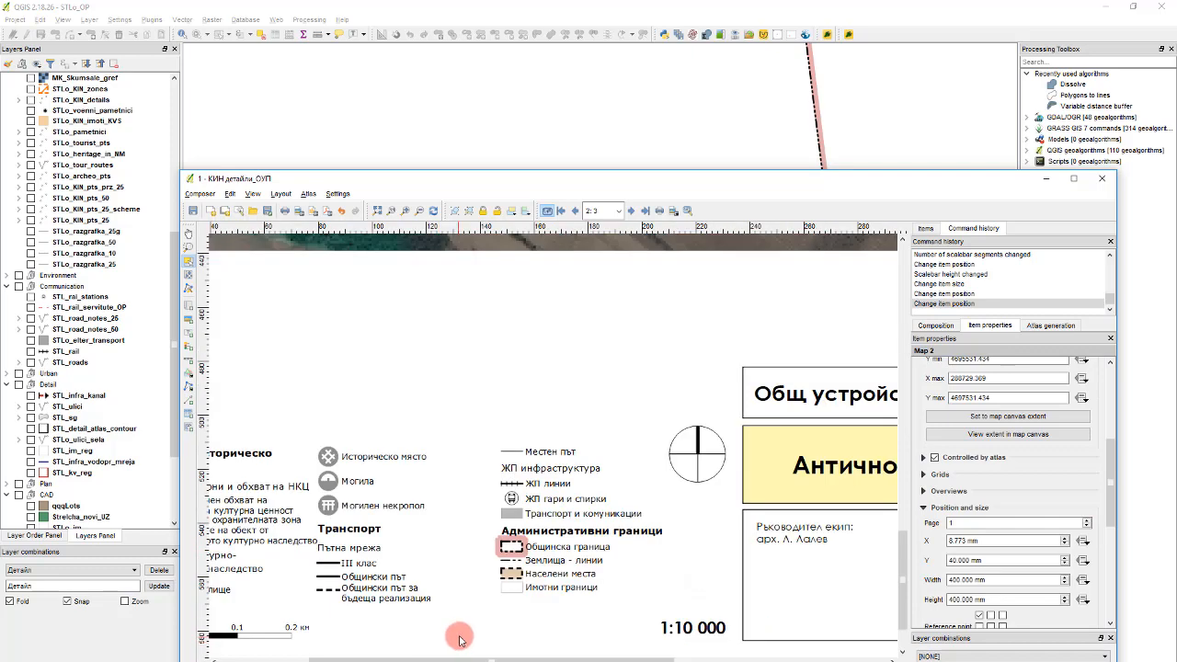
{"action": "scroll", "coordinate": [474, 607], "scroll_direction": "down", "scroll_amount": 1}
{"action": "left_click", "coordinate": [352, 614]}
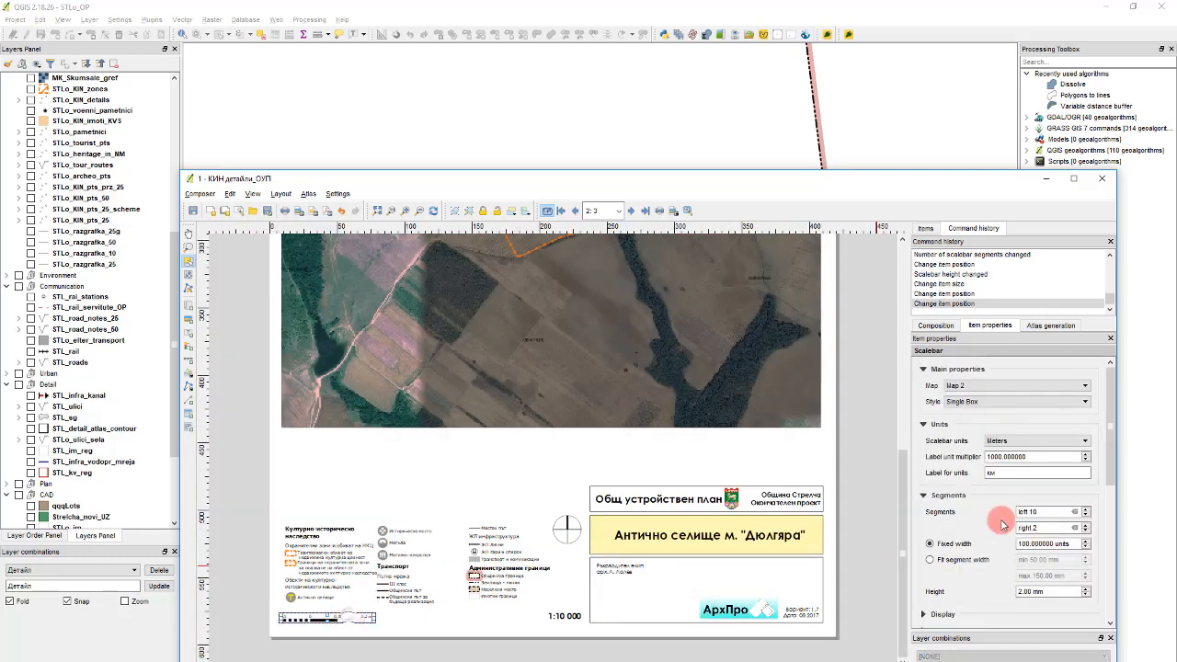
{"action": "left_click", "coordinate": [1058, 543]}
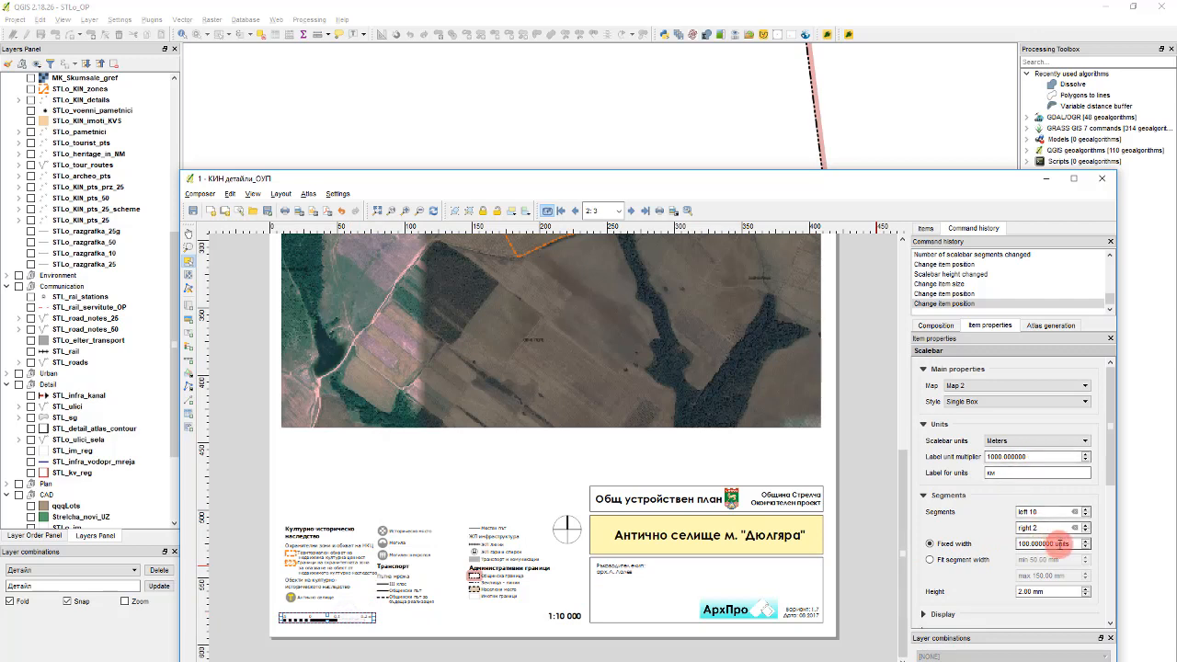
{"action": "double_click", "coordinate": [1058, 544]}
{"action": "type", "text": "50"}
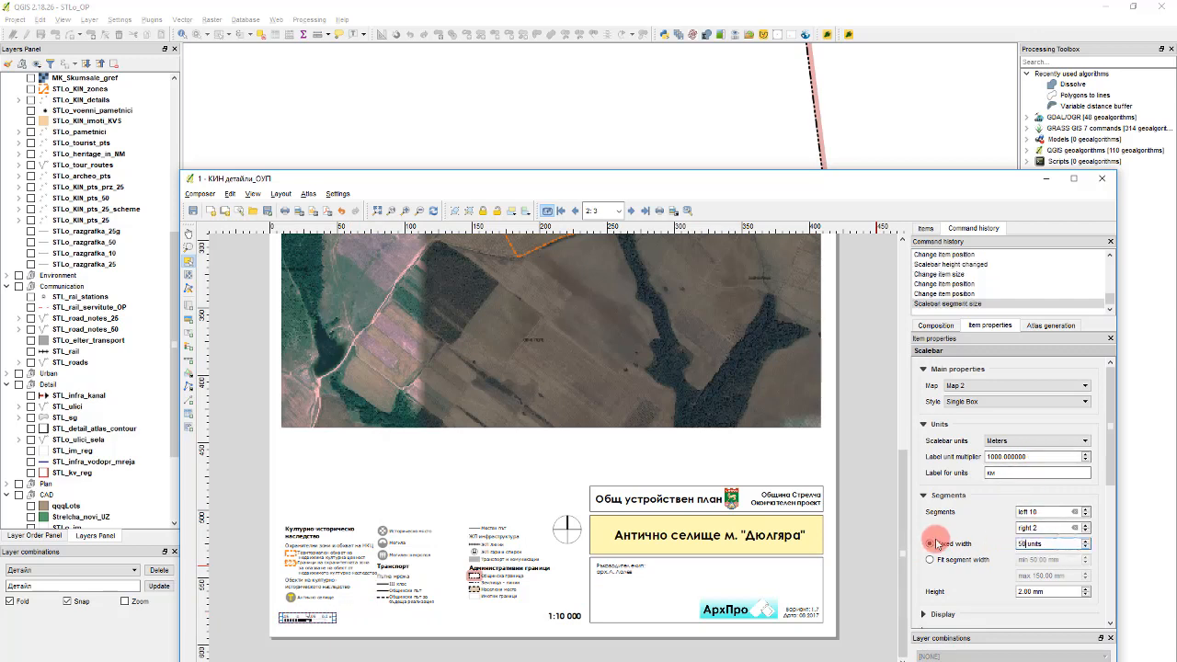
{"action": "type", "text": "0"}
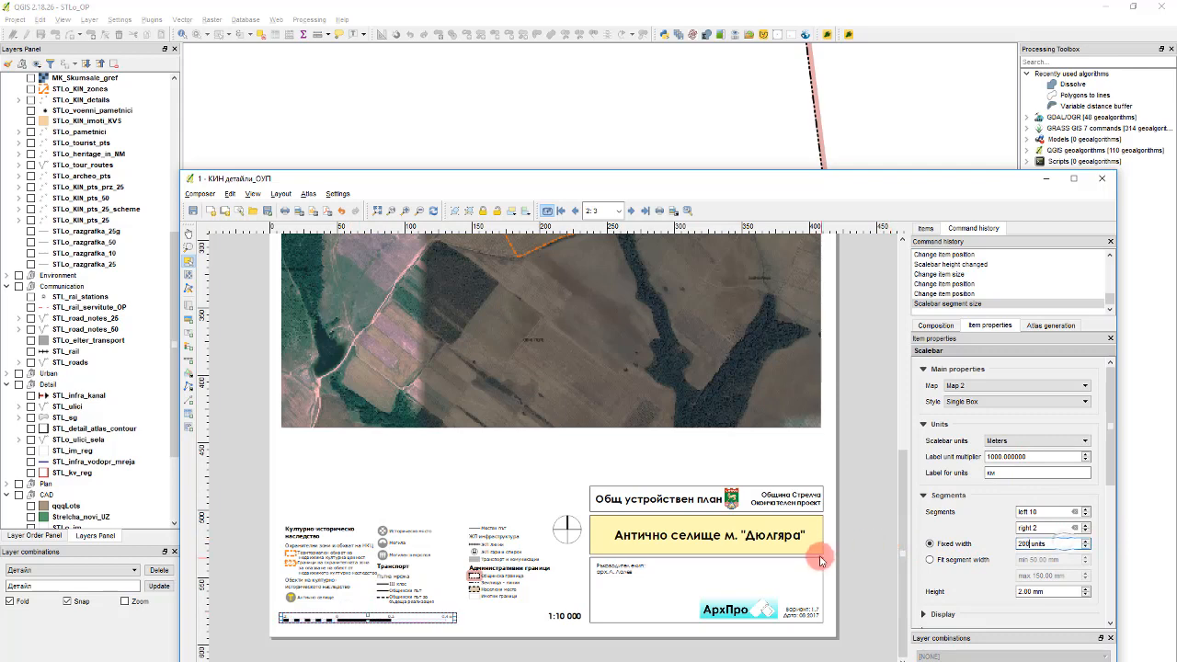
{"action": "key", "text": "Return"}
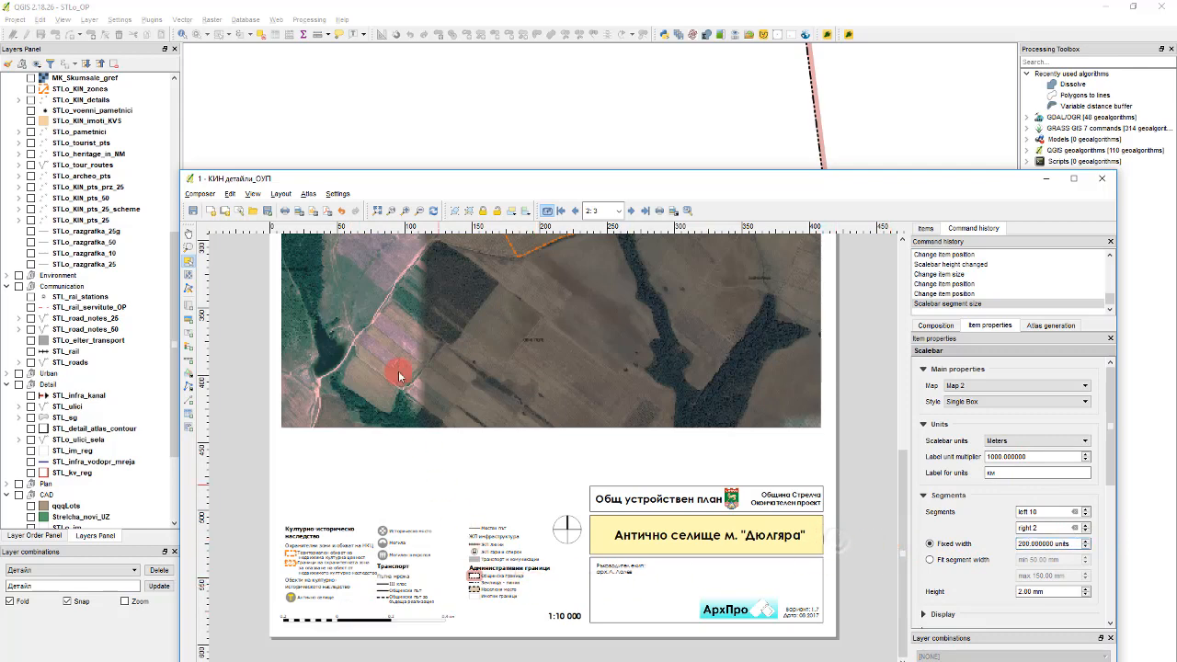
Export the Антично селище м. "Дюлгяра" page as a PNG into the Details folder at 250 dpi
{"action": "left_click", "coordinate": [300, 217]}
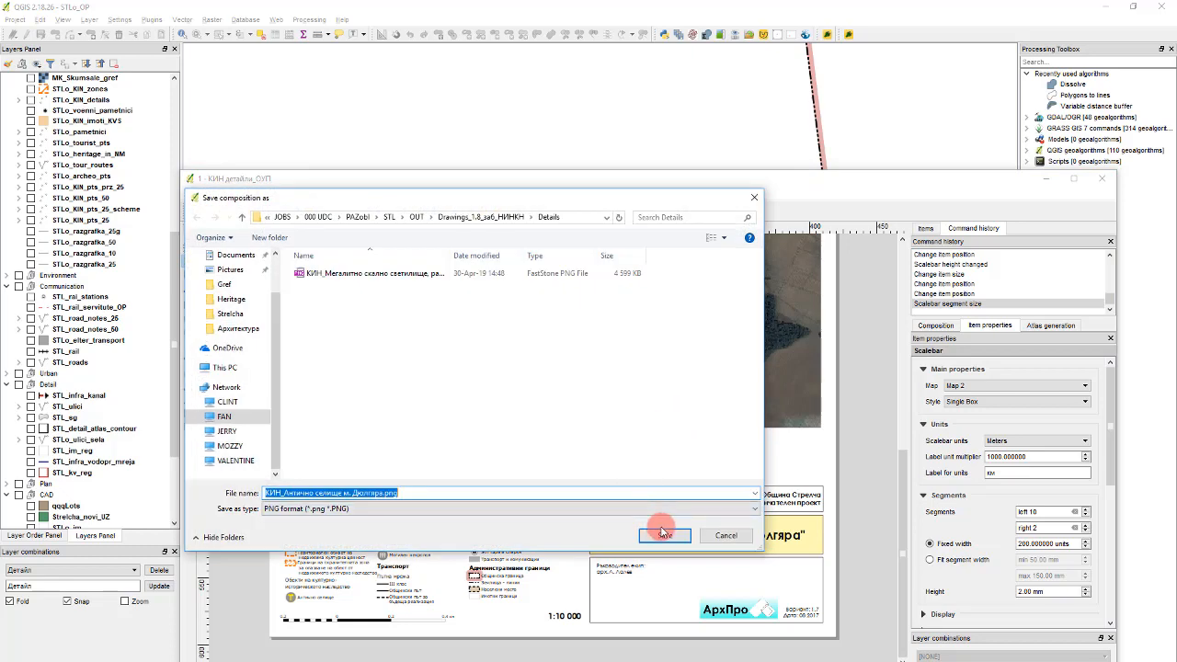
{"action": "left_click", "coordinate": [668, 538]}
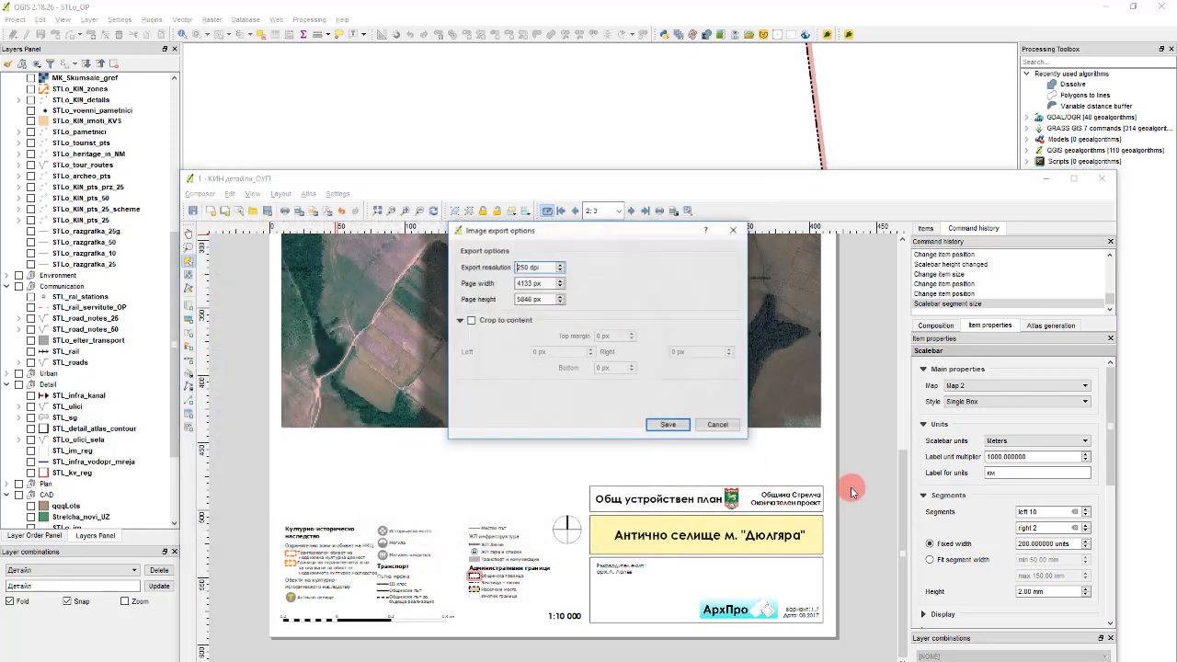
{"action": "left_click", "coordinate": [666, 425]}
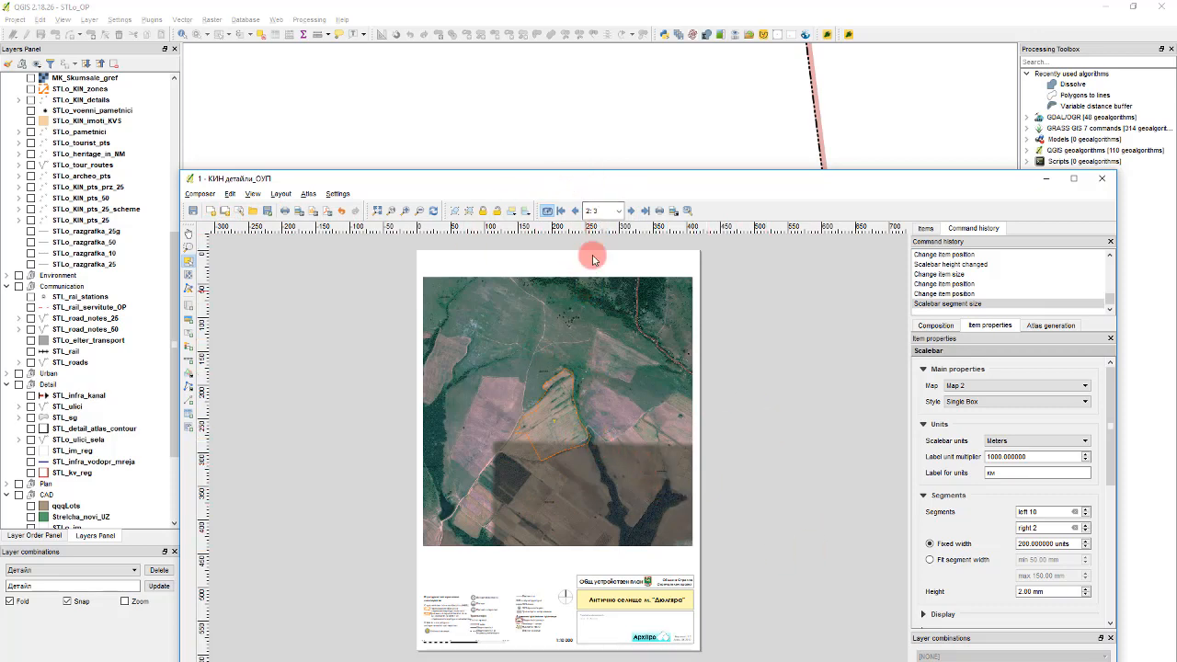
Advance to the next atlas page and shift the map content slightly down and right within its frame
{"action": "left_click", "coordinate": [630, 212]}
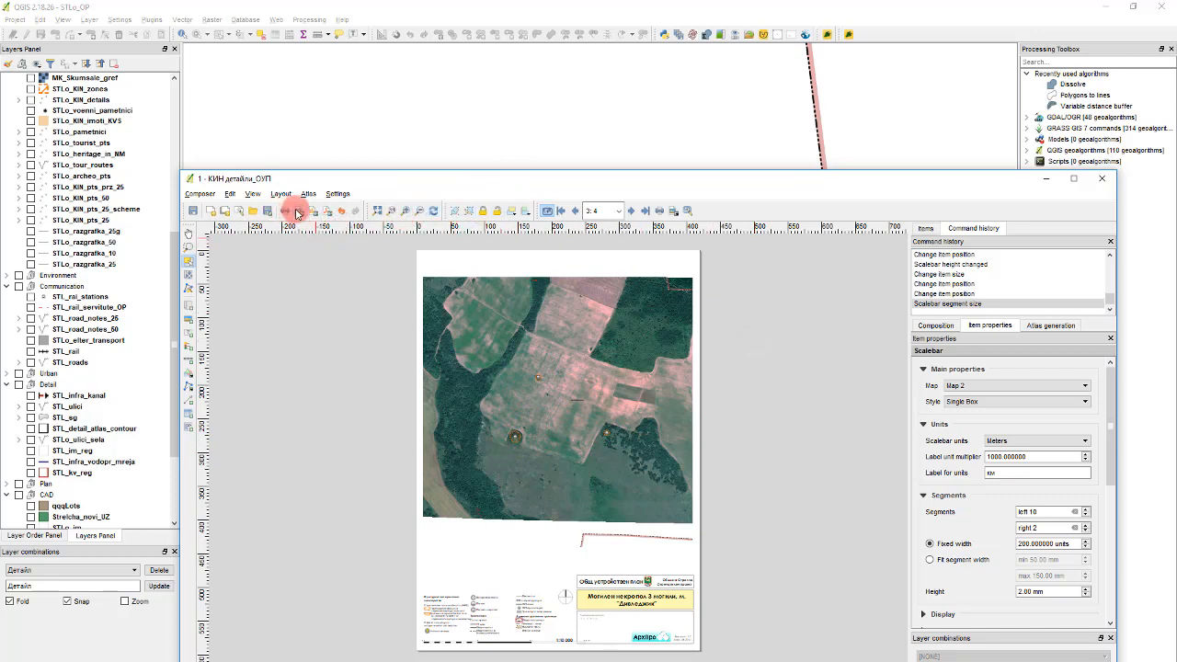
{"action": "left_click", "coordinate": [630, 522]}
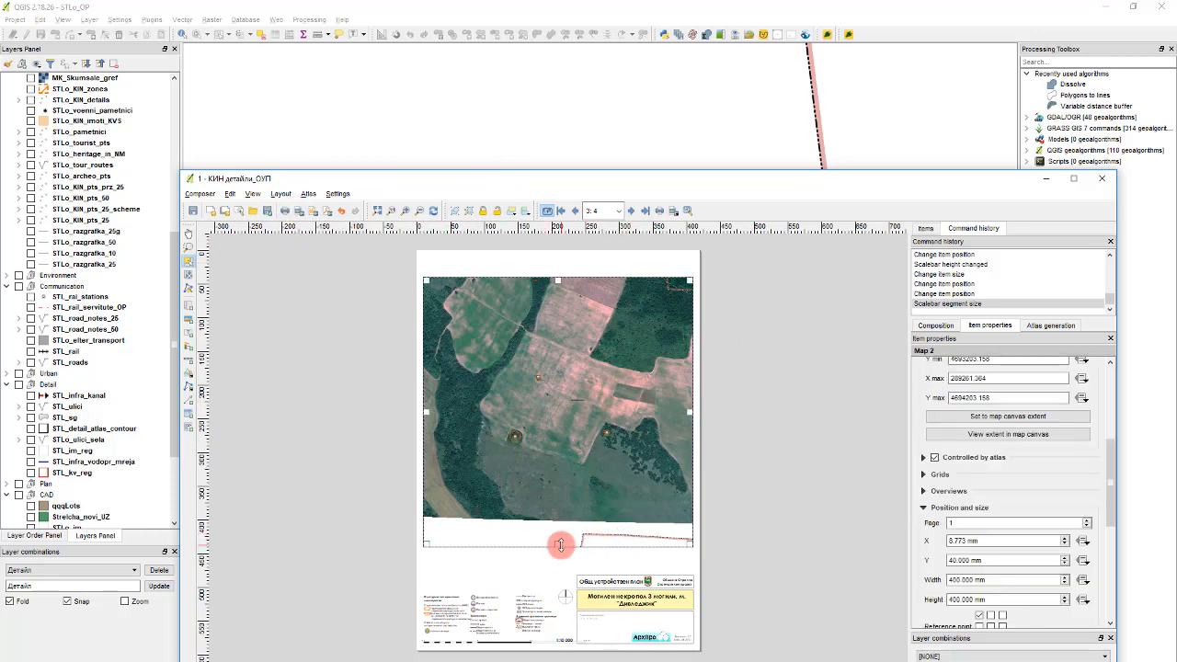
{"action": "left_click", "coordinate": [189, 276]}
{"action": "mouse_move", "coordinate": [597, 418]}
{"action": "left_mouse_down"}
{"action": "mouse_move", "coordinate": [591, 446]}
{"action": "mouse_move", "coordinate": [603, 420]}
{"action": "left_mouse_up"}
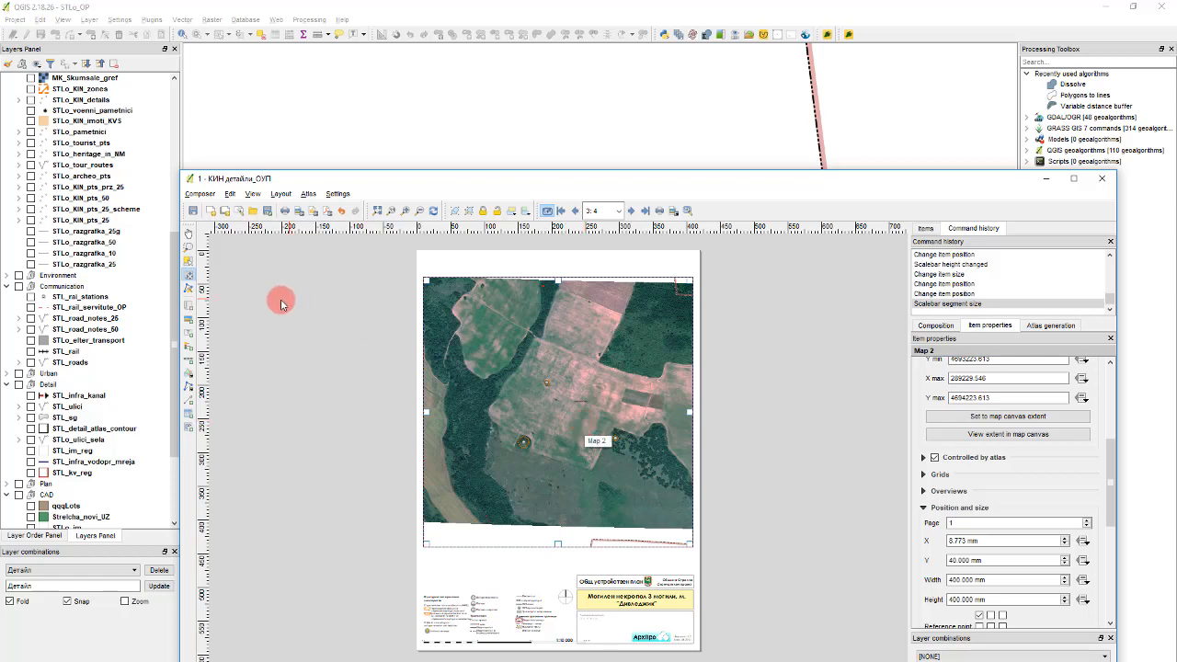
Check the scale value set for the current page's map
{"action": "left_click", "coordinate": [189, 261]}
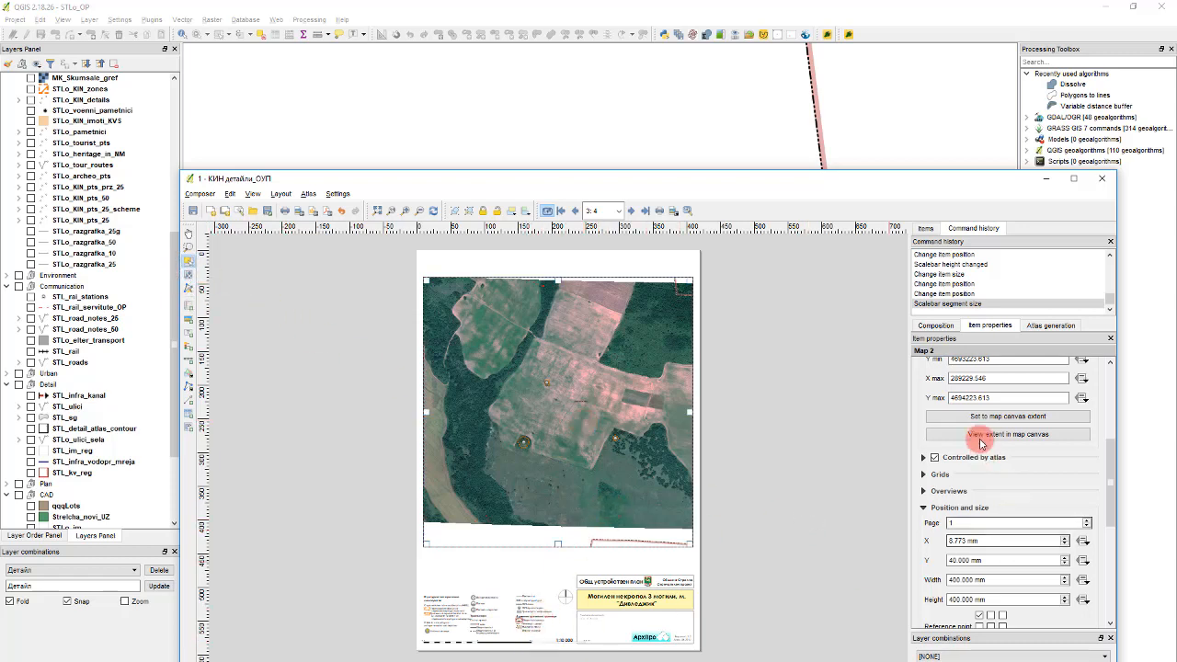
{"action": "left_click", "coordinate": [936, 327]}
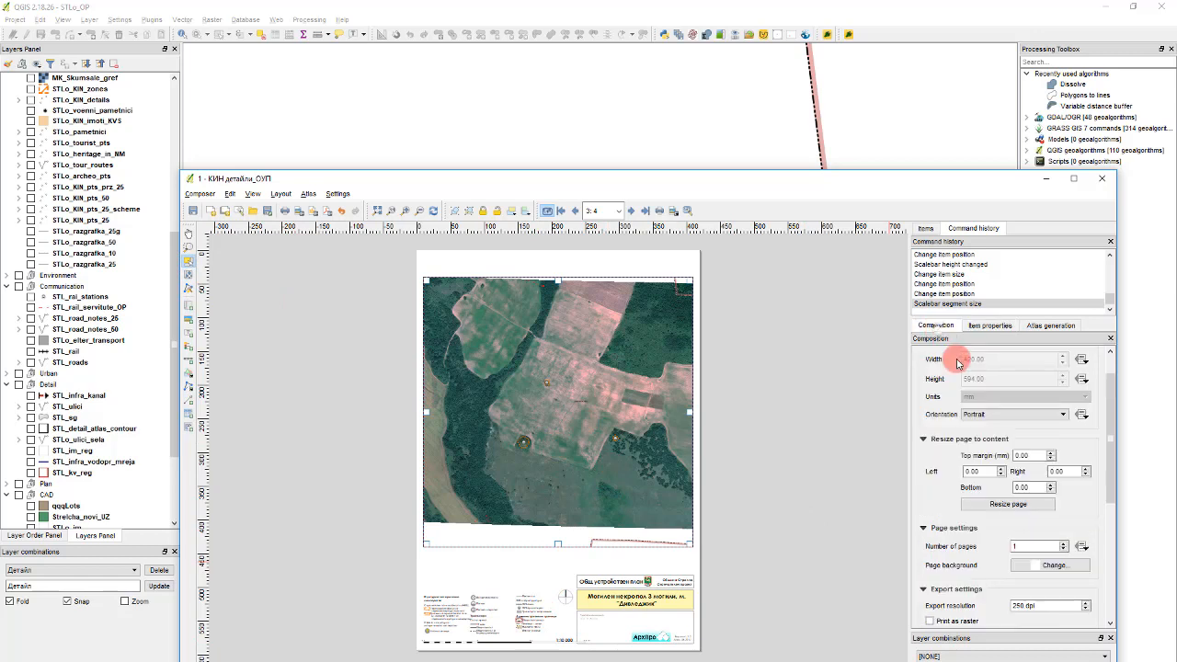
{"action": "left_click", "coordinate": [991, 326]}
{"action": "scroll", "coordinate": [920, 404], "scroll_direction": "up", "scroll_amount": 5}
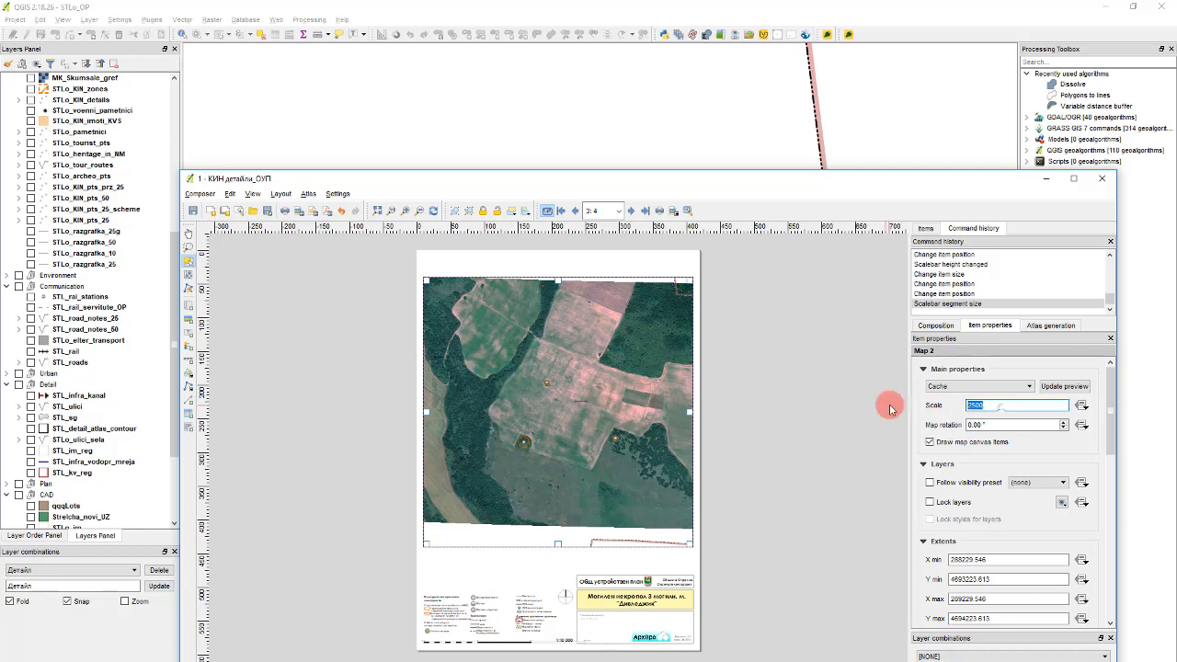
{"action": "left_click", "coordinate": [746, 554]}
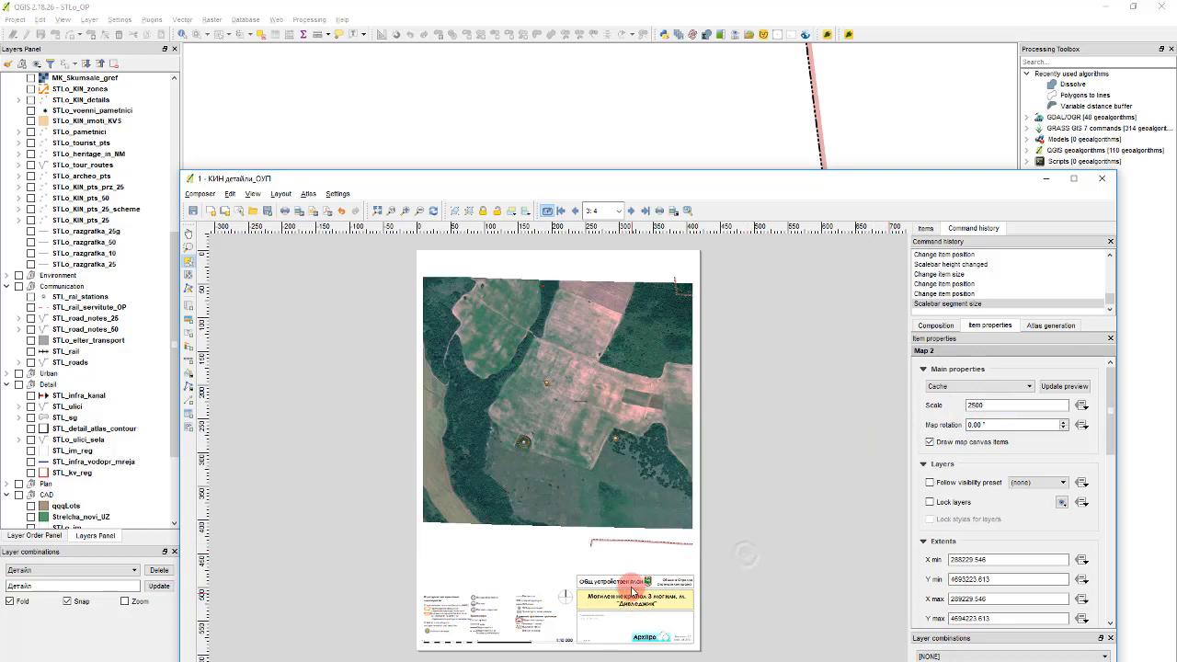
Delete the static 1:10 000 scale label next to the scale bar below the legend
{"action": "scroll", "coordinate": [552, 653], "scroll_direction": "up", "scroll_amount": 1}
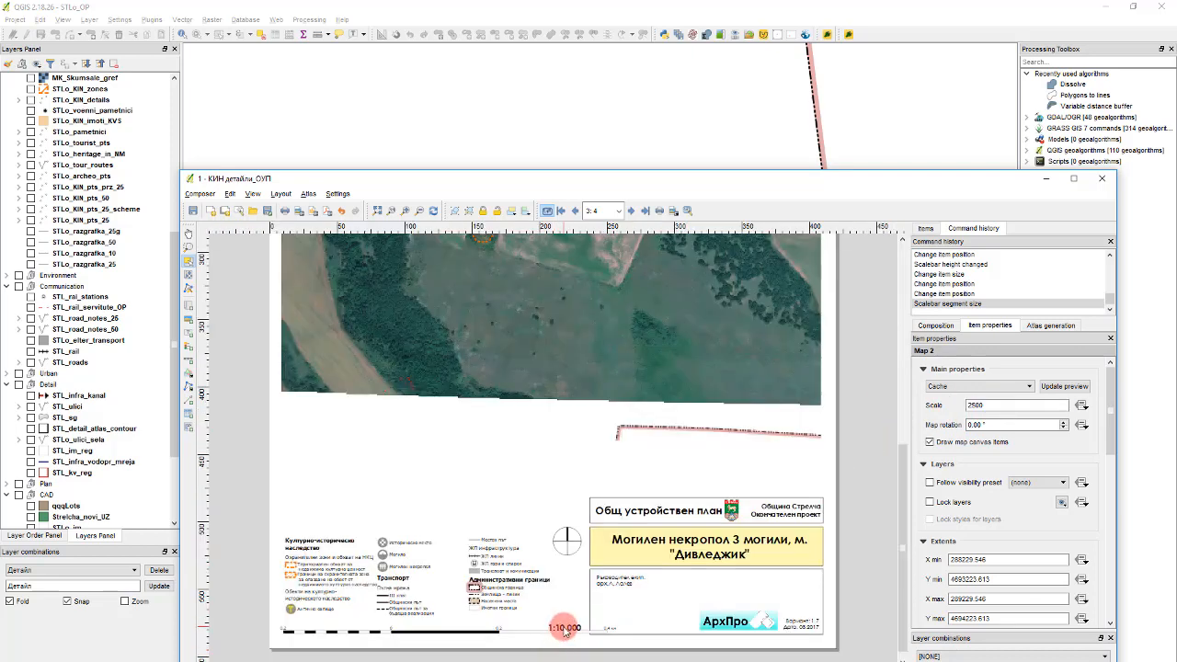
{"action": "left_click", "coordinate": [564, 631]}
{"action": "left_click_drag", "start_coordinate": [980, 402], "coordinate": [841, 375]}
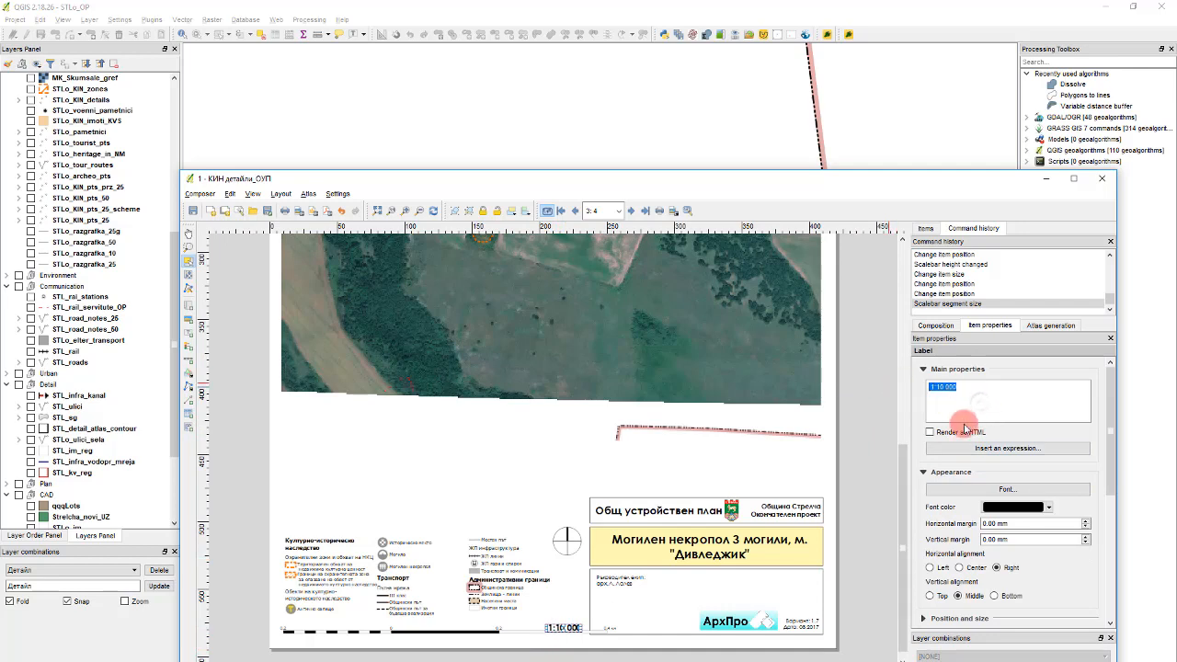
{"action": "key", "text": "BackSpace"}
{"action": "left_click", "coordinate": [1008, 448]}
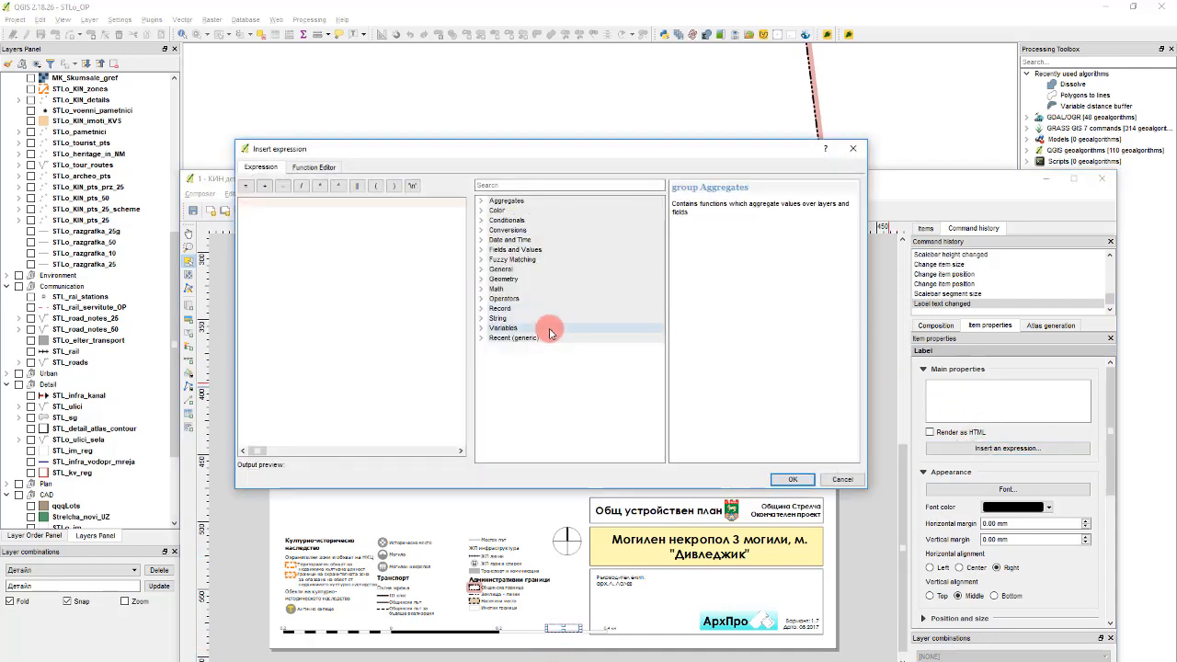
{"action": "left_click", "coordinate": [836, 478]}
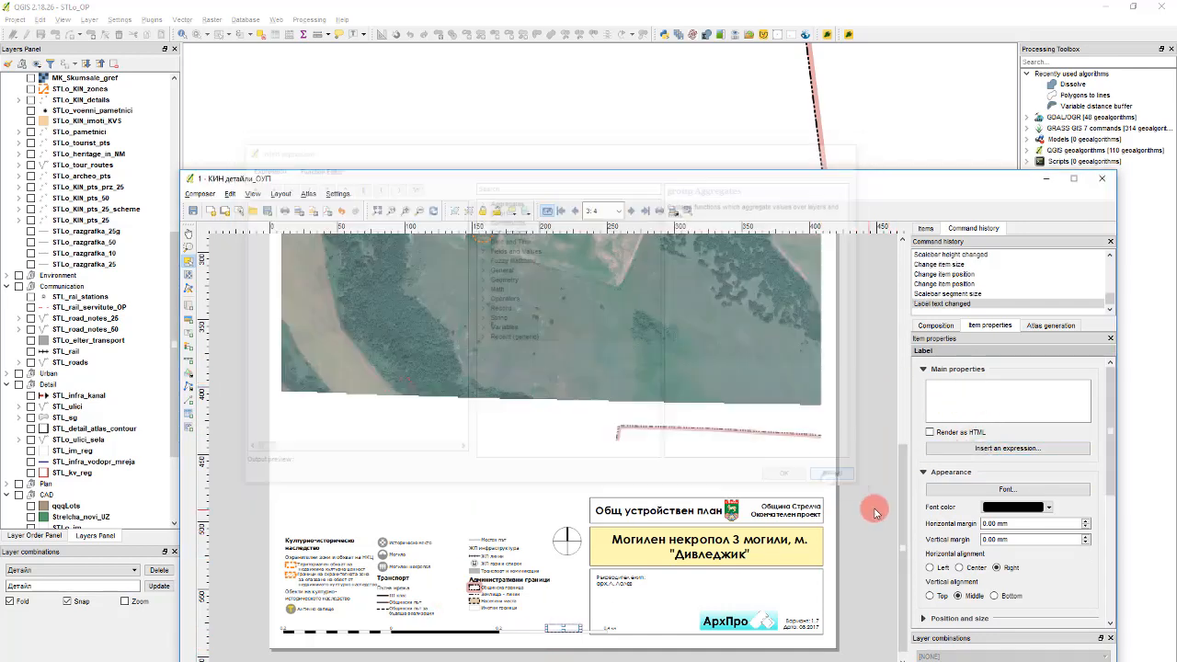
{"action": "key", "text": "Delete"}
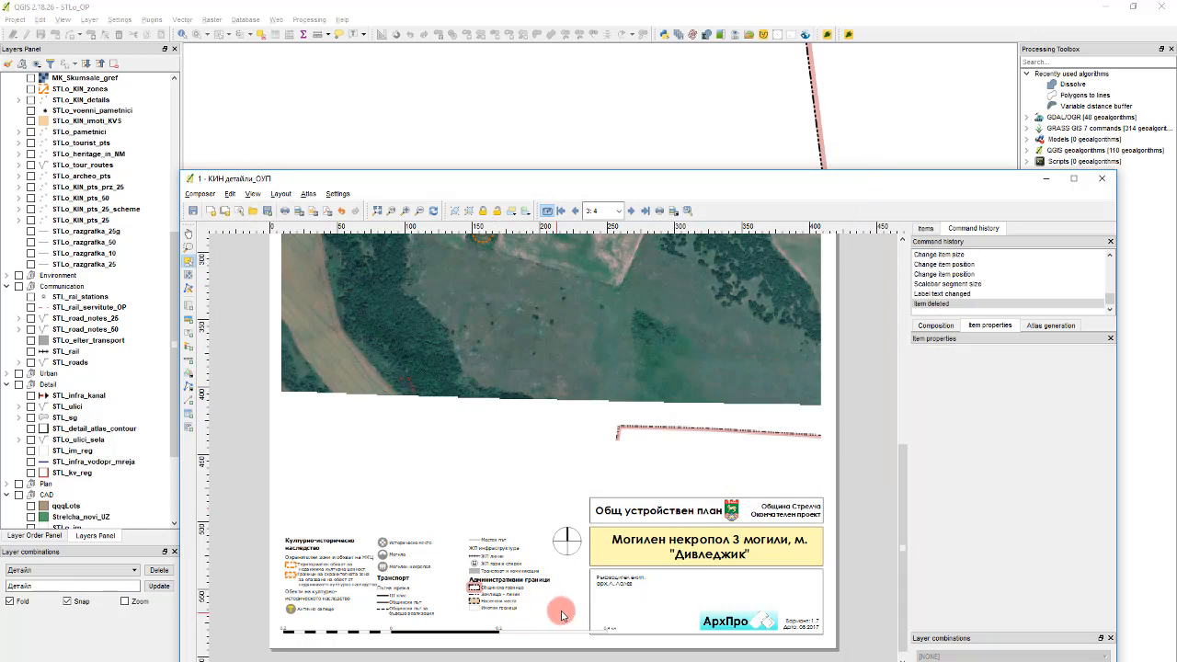
Duplicate the scale bar and change the copy's style to Numeric
{"action": "left_click", "coordinate": [497, 631]}
{"action": "key", "text": "ctrl+c"}
{"action": "key", "text": "ctrl+v"}
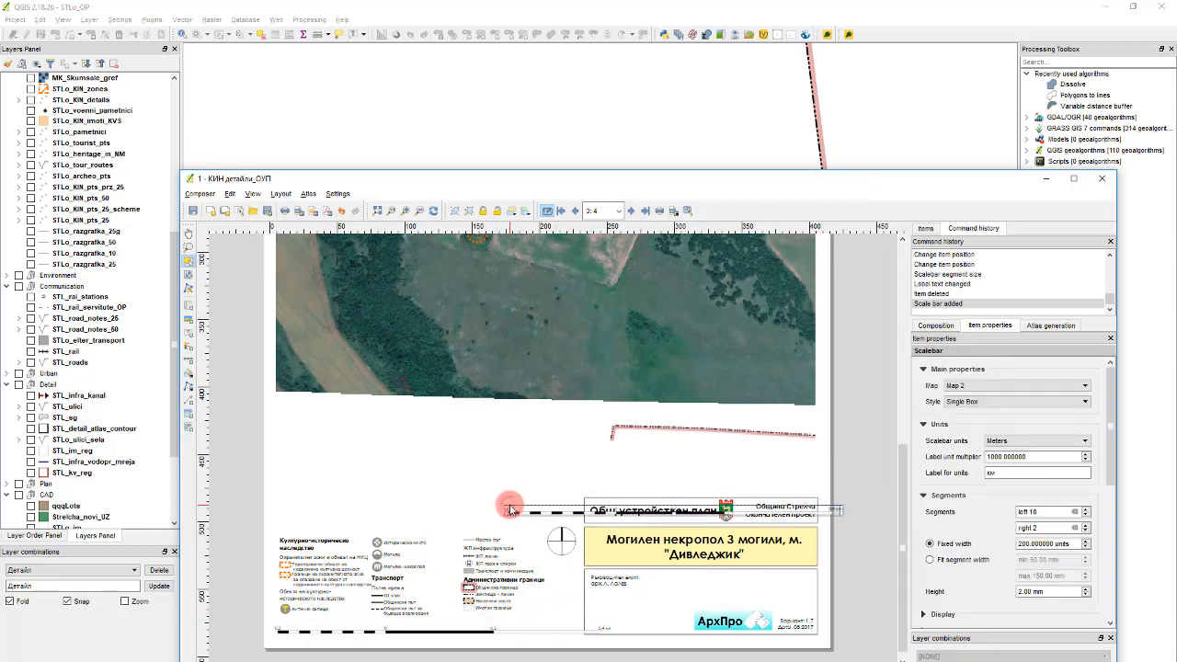
{"action": "left_click", "coordinate": [1024, 441]}
{"action": "left_click", "coordinate": [1023, 442]}
{"action": "left_click", "coordinate": [1020, 442]}
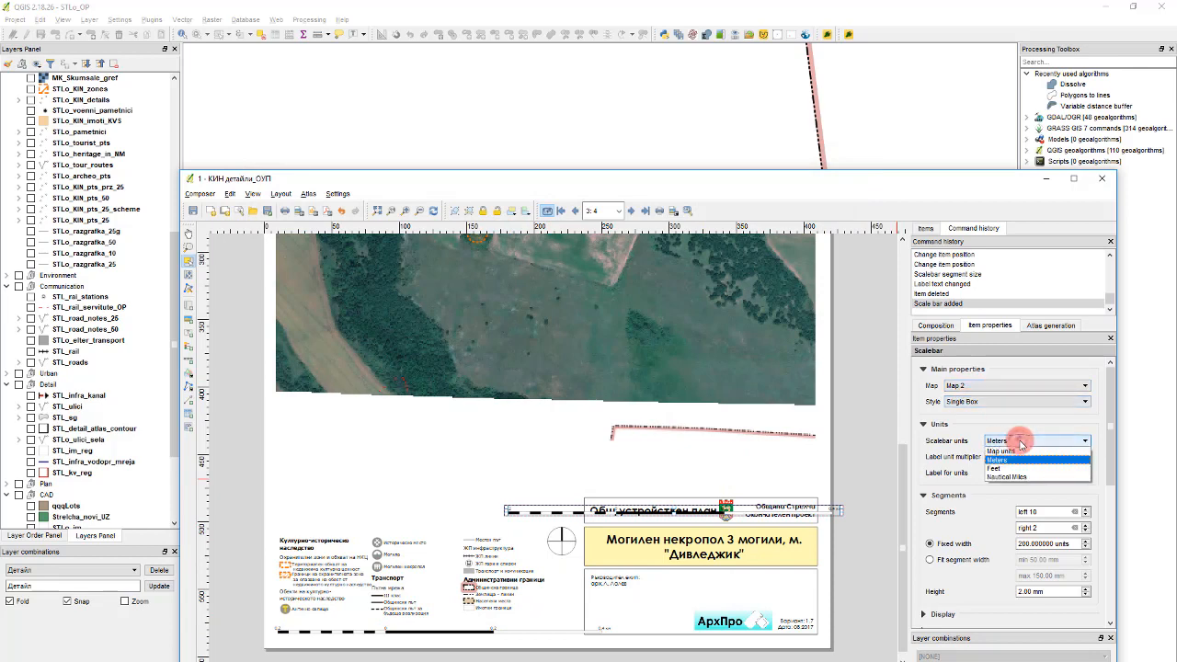
{"action": "left_click", "coordinate": [1018, 442]}
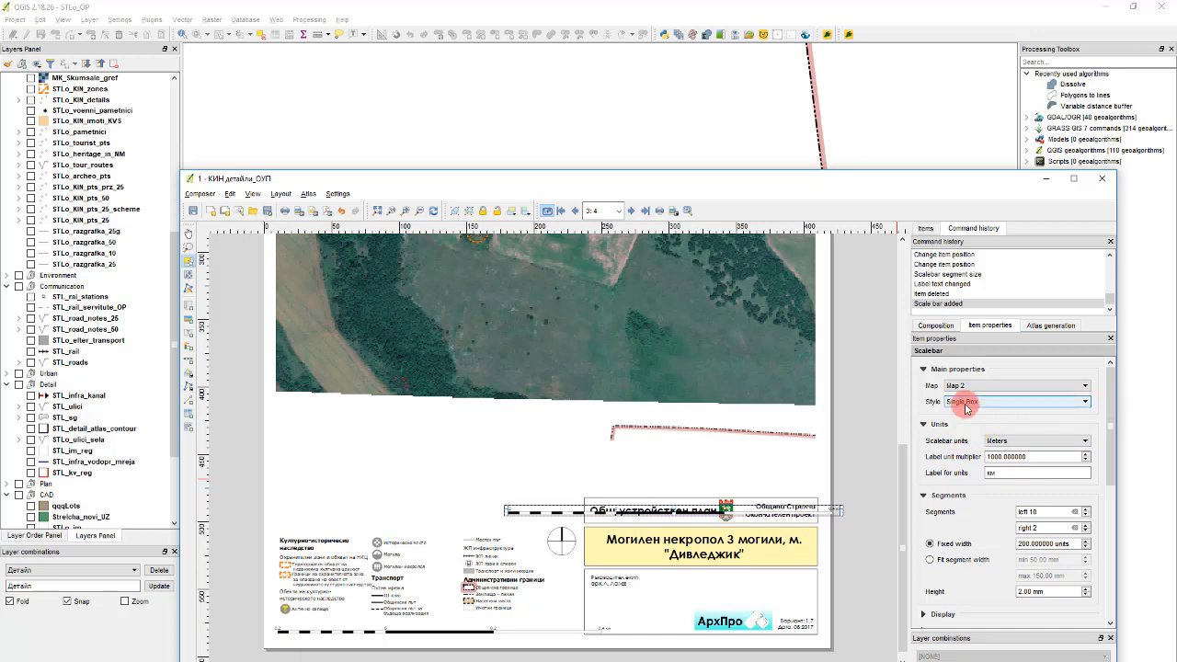
{"action": "left_click", "coordinate": [994, 403]}
{"action": "left_click", "coordinate": [992, 456]}
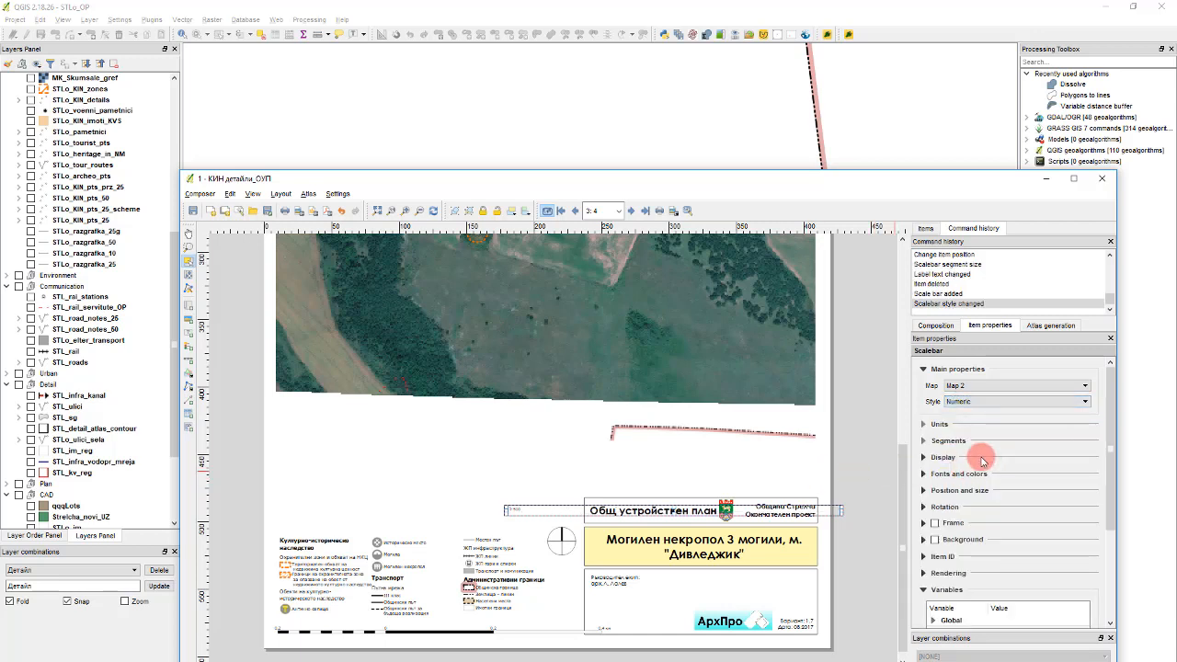
Set the numeric scale's font to Verdana Bold size 14, shrink its box and place it where the old scale label was
{"action": "left_click", "coordinate": [921, 478]}
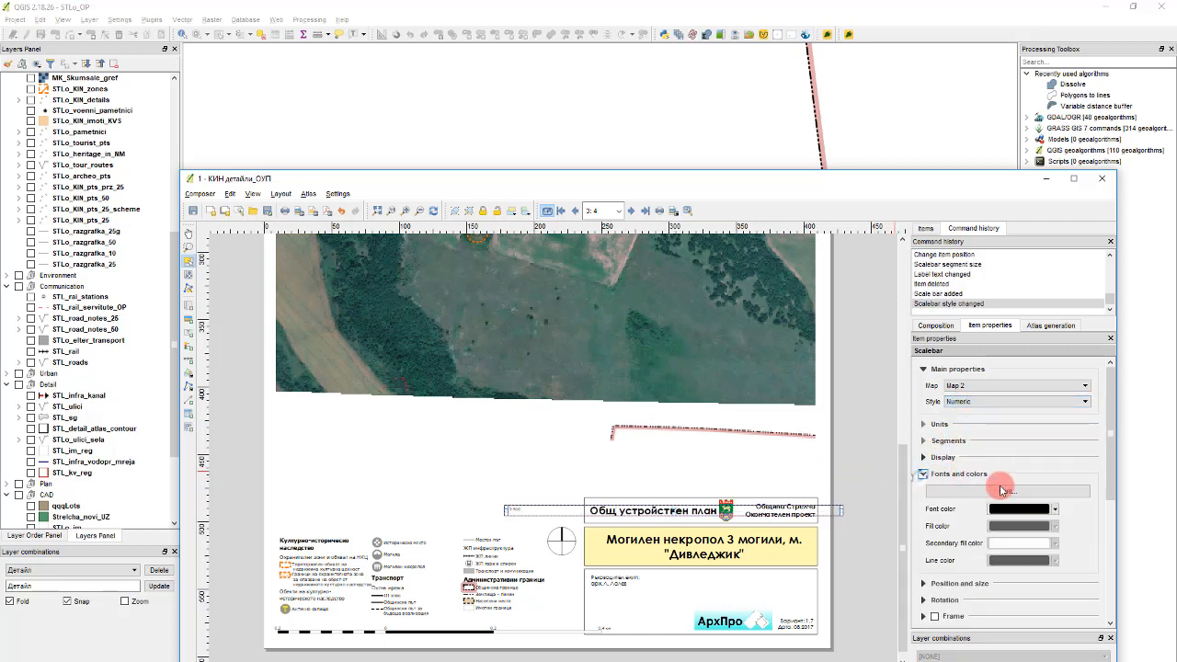
{"action": "left_click", "coordinate": [1008, 491]}
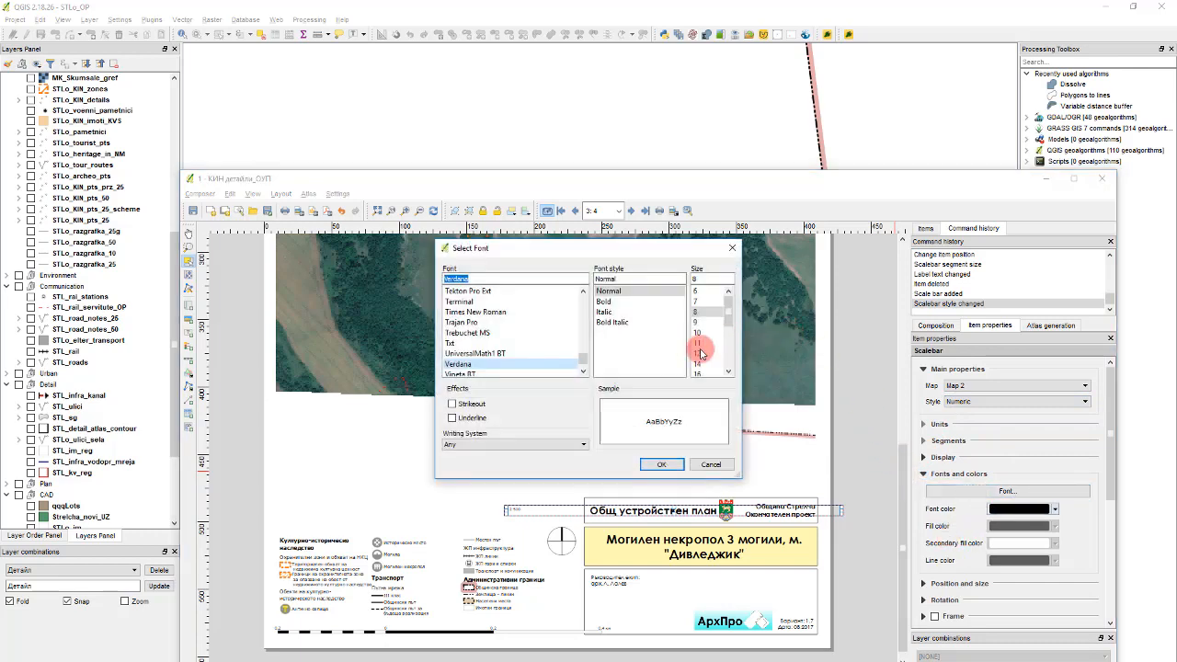
{"action": "left_click", "coordinate": [710, 364]}
{"action": "left_click", "coordinate": [662, 464]}
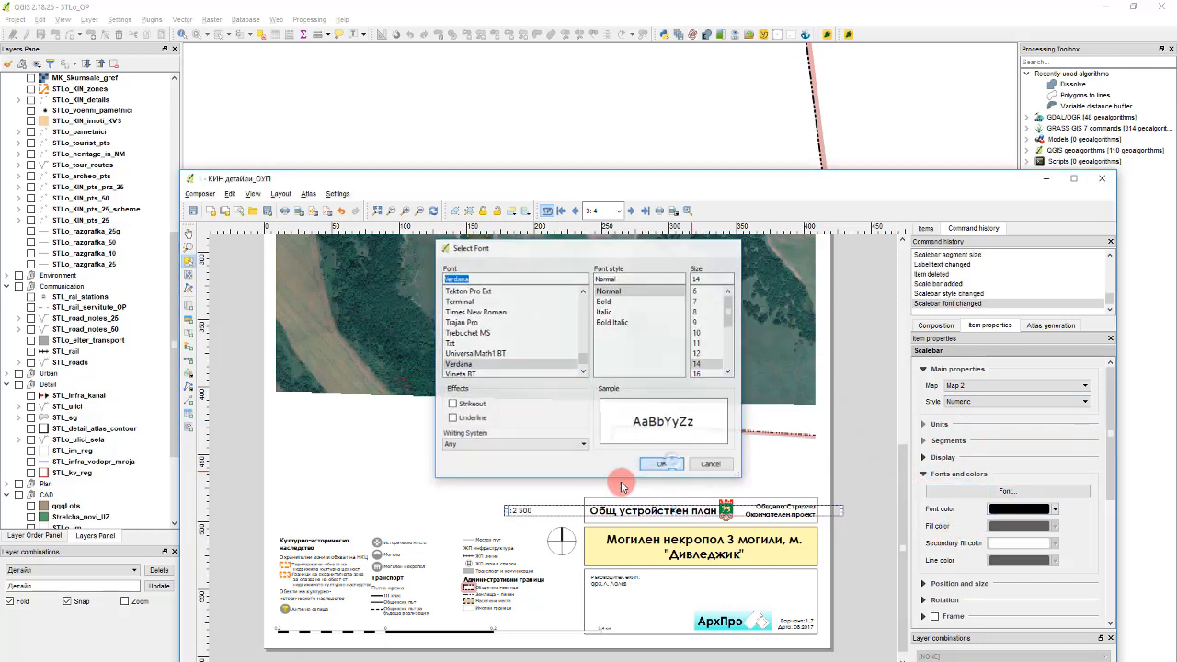
{"action": "left_click", "coordinate": [975, 491]}
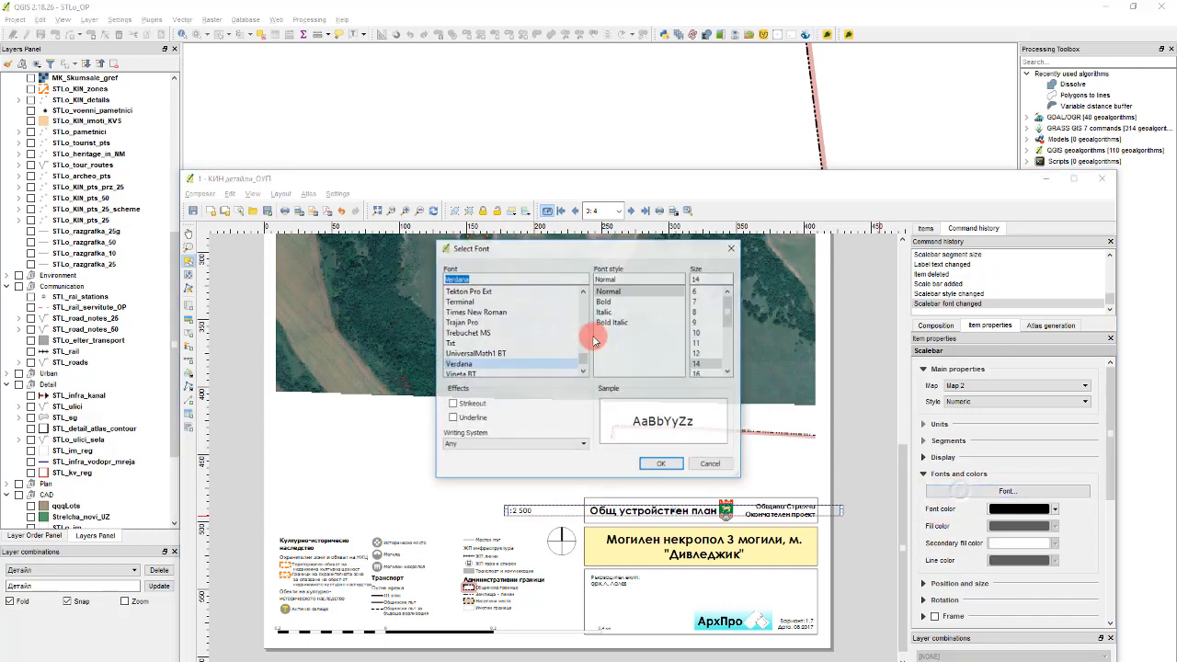
{"action": "left_click", "coordinate": [629, 302]}
{"action": "left_click", "coordinate": [660, 465]}
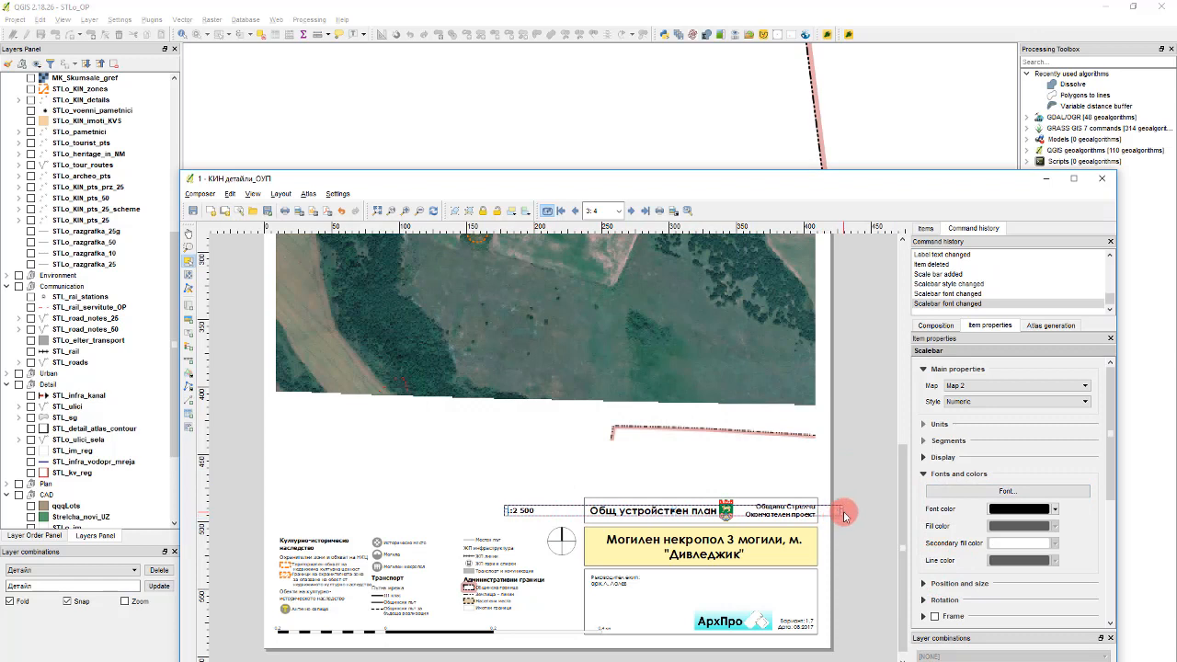
{"action": "left_click_drag", "start_coordinate": [840, 512], "coordinate": [562, 631]}
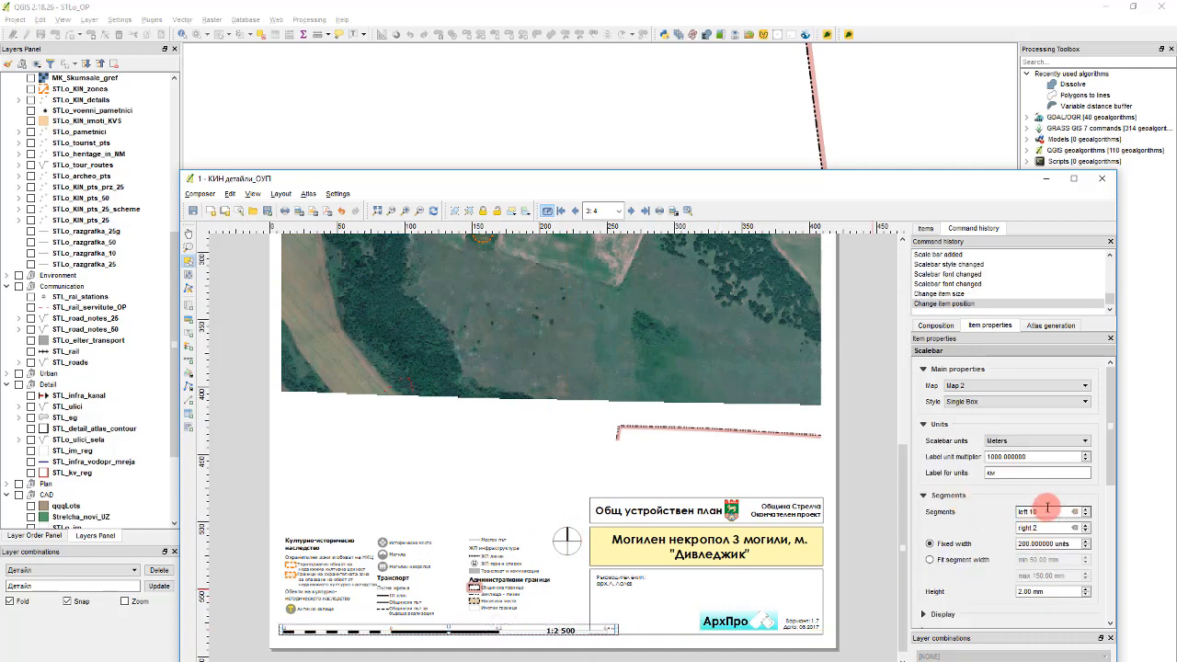
Set the graphic scale bar's fixed segment width to 100 units
{"action": "left_click_drag", "start_coordinate": [1066, 543], "coordinate": [850, 535]}
{"action": "type", "text": "10"}
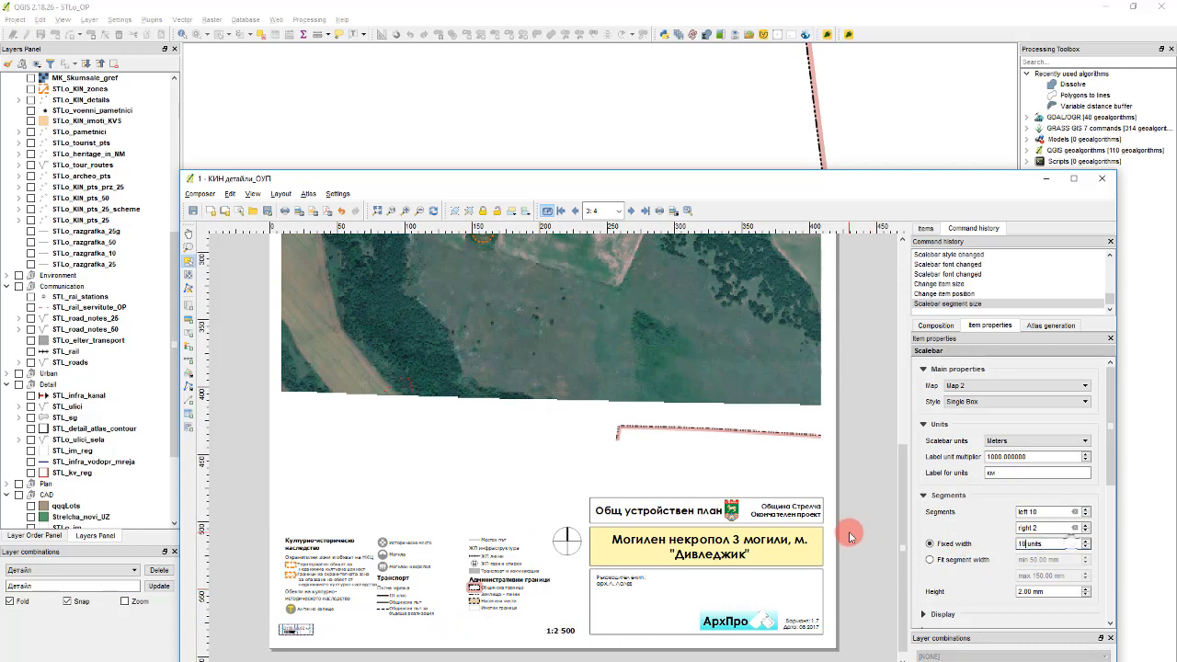
{"action": "type", "text": "0"}
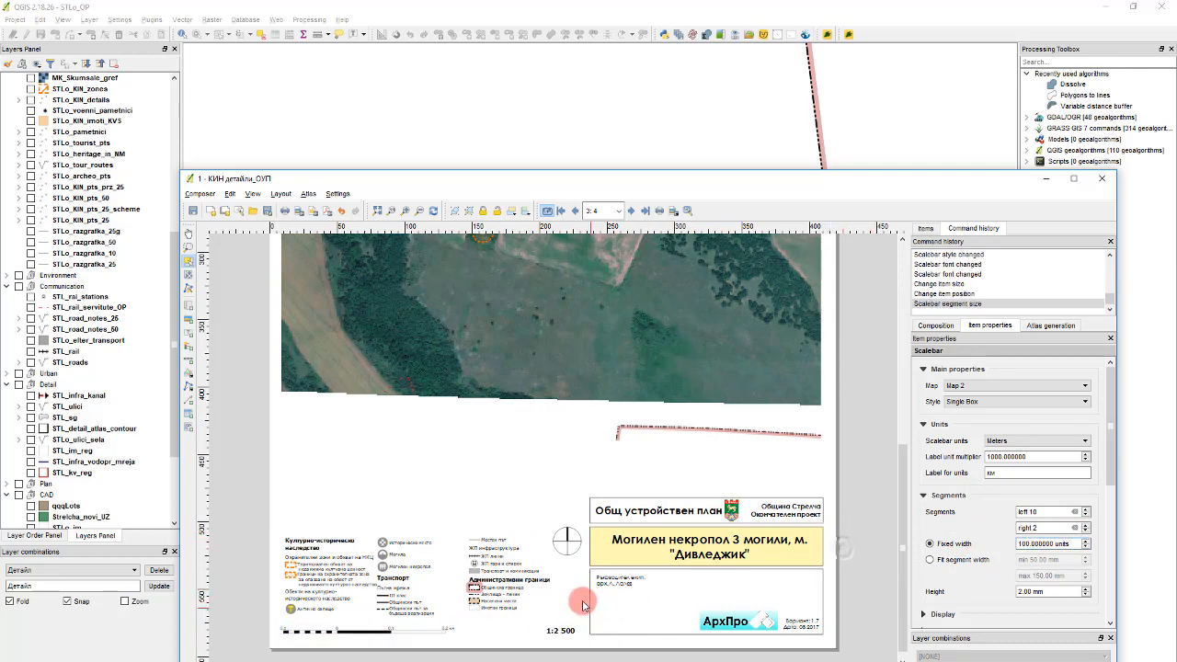
Set the map's scale to 2000 and check the numeric scale below the legend
{"action": "left_click", "coordinate": [622, 402]}
{"action": "left_click_drag", "start_coordinate": [1004, 402], "coordinate": [913, 392]}
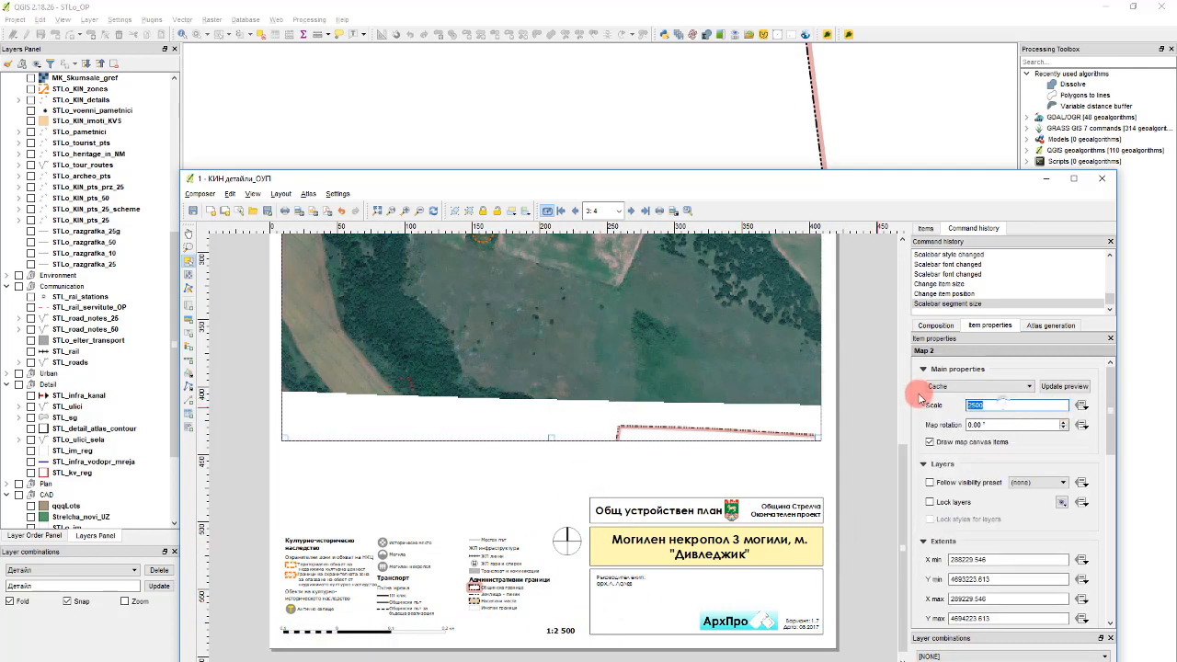
{"action": "type", "text": "200"}
{"action": "key", "text": "Return"}
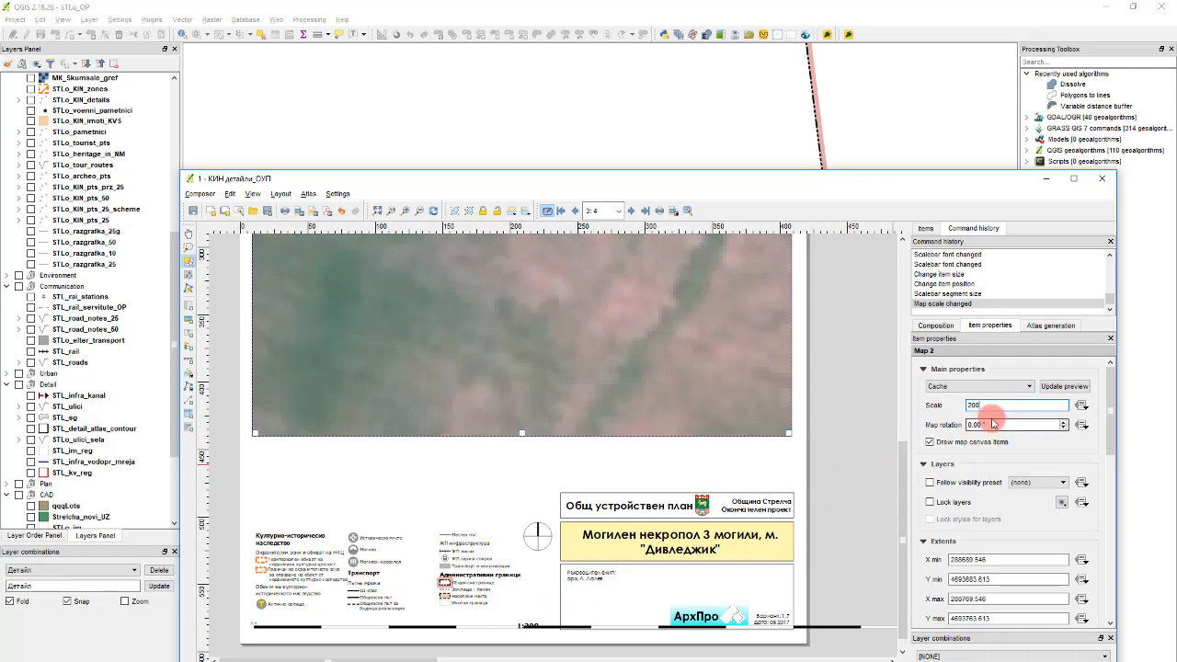
{"action": "type", "text": "0"}
{"action": "key", "text": "Return"}
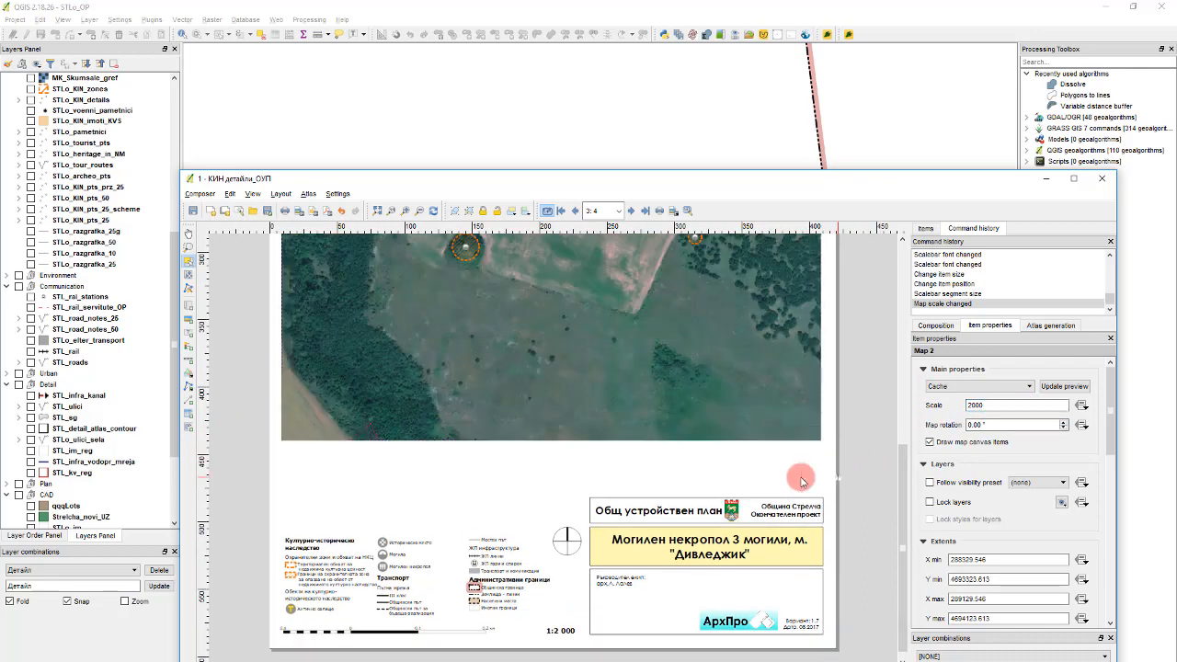
{"action": "scroll", "coordinate": [763, 477], "scroll_direction": "down", "scroll_amount": 2}
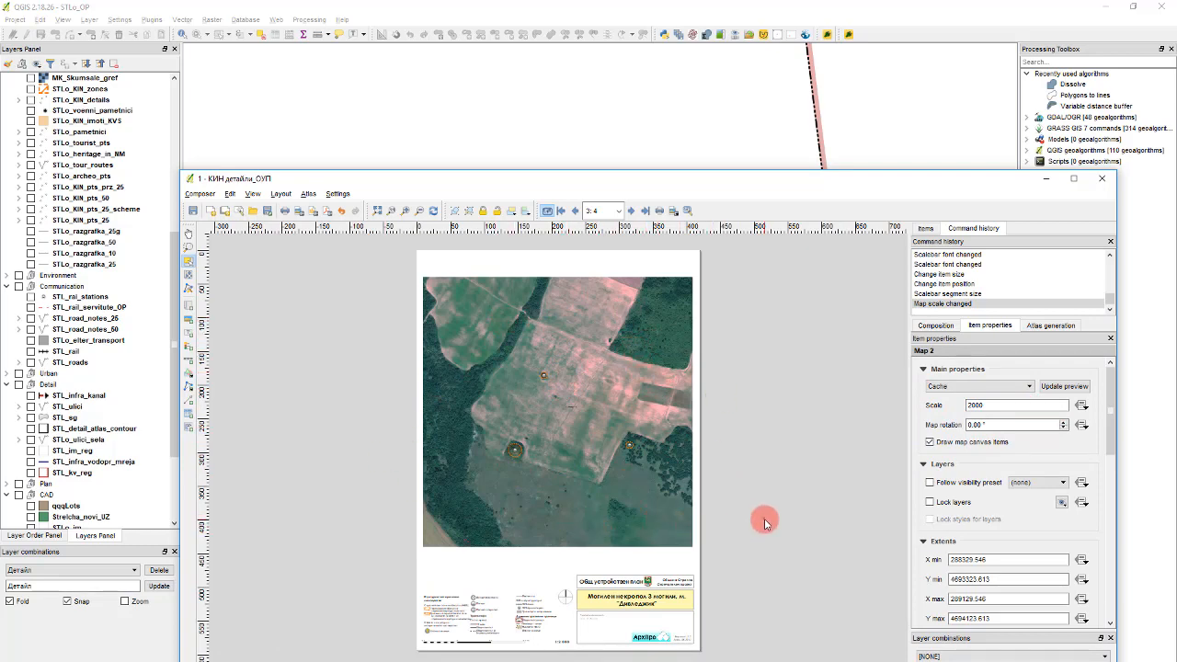
{"action": "scroll", "coordinate": [581, 644], "scroll_direction": "up", "scroll_amount": 2}
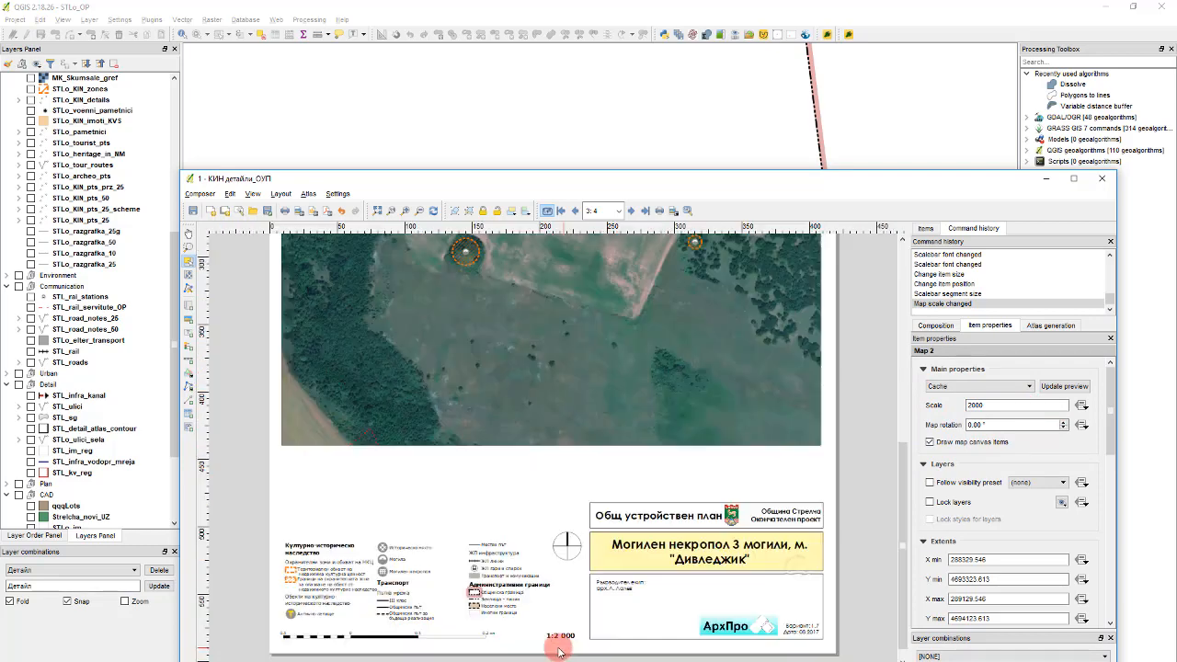
{"action": "left_click", "coordinate": [551, 634]}
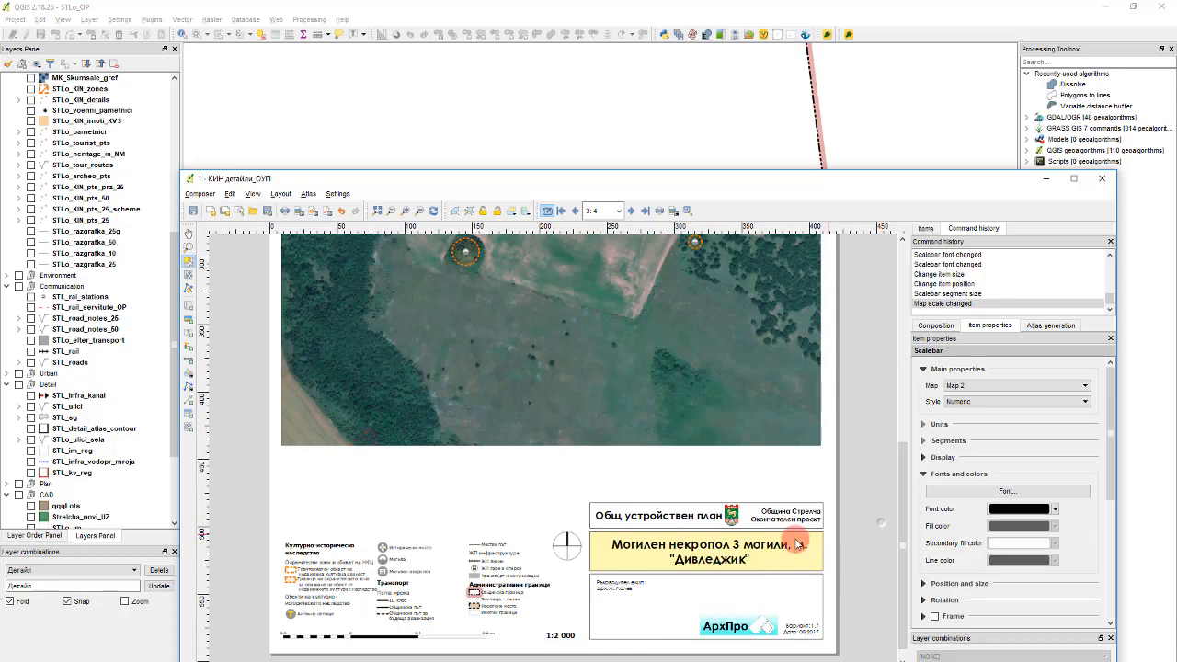
Export the Могилен некропол 3 могили, м. "Дивледжик" page as a PNG into the Details folder at 250 dpi
{"action": "key", "text": "ctrl+0"}
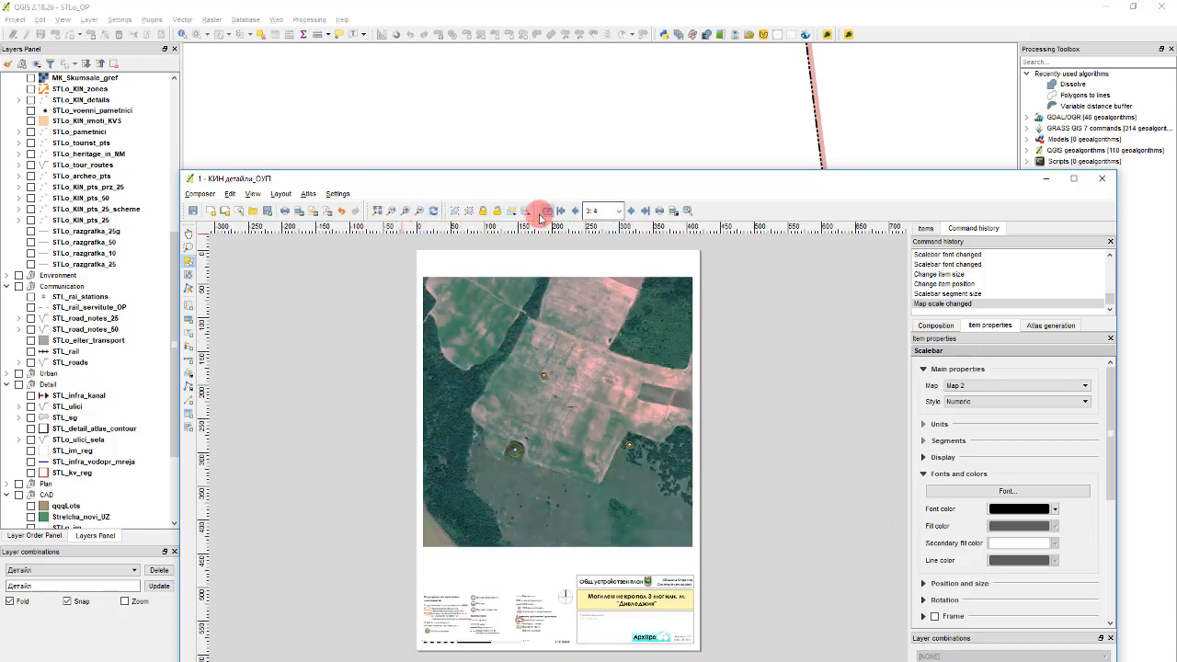
{"action": "left_click", "coordinate": [297, 217]}
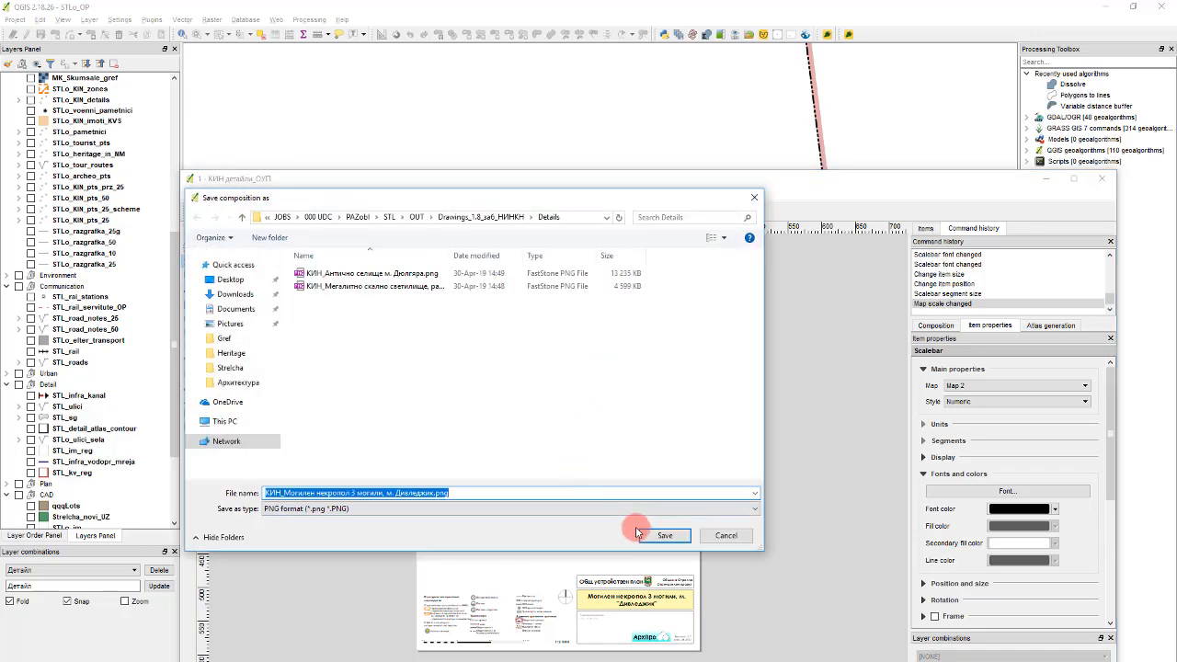
{"action": "left_click", "coordinate": [662, 535]}
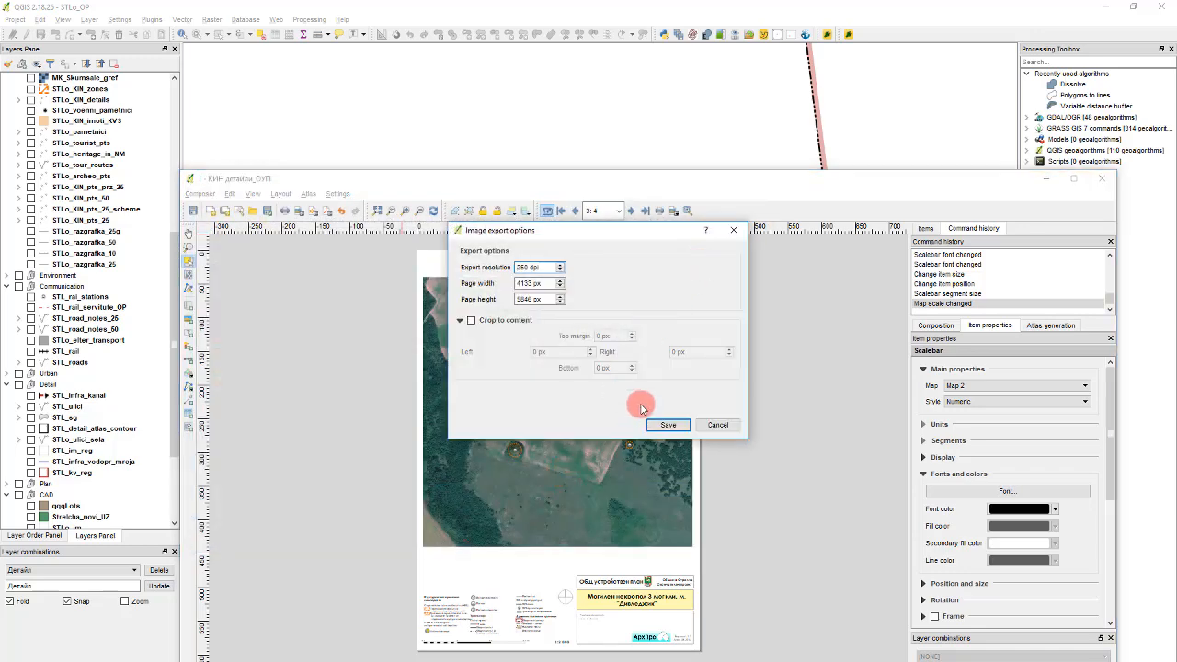
{"action": "left_click", "coordinate": [657, 424]}
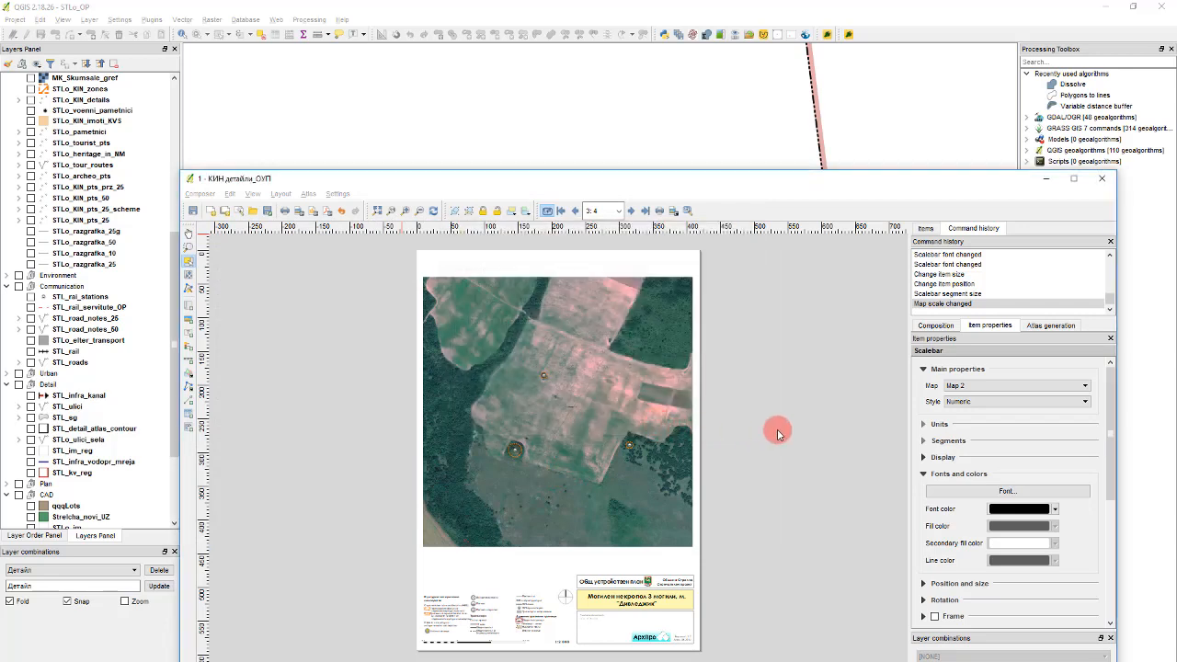
Go back to the Антично селище м. "Дюлгяра" page and set the scale bar's fixed segment width to 200 units
{"action": "left_click", "coordinate": [579, 212]}
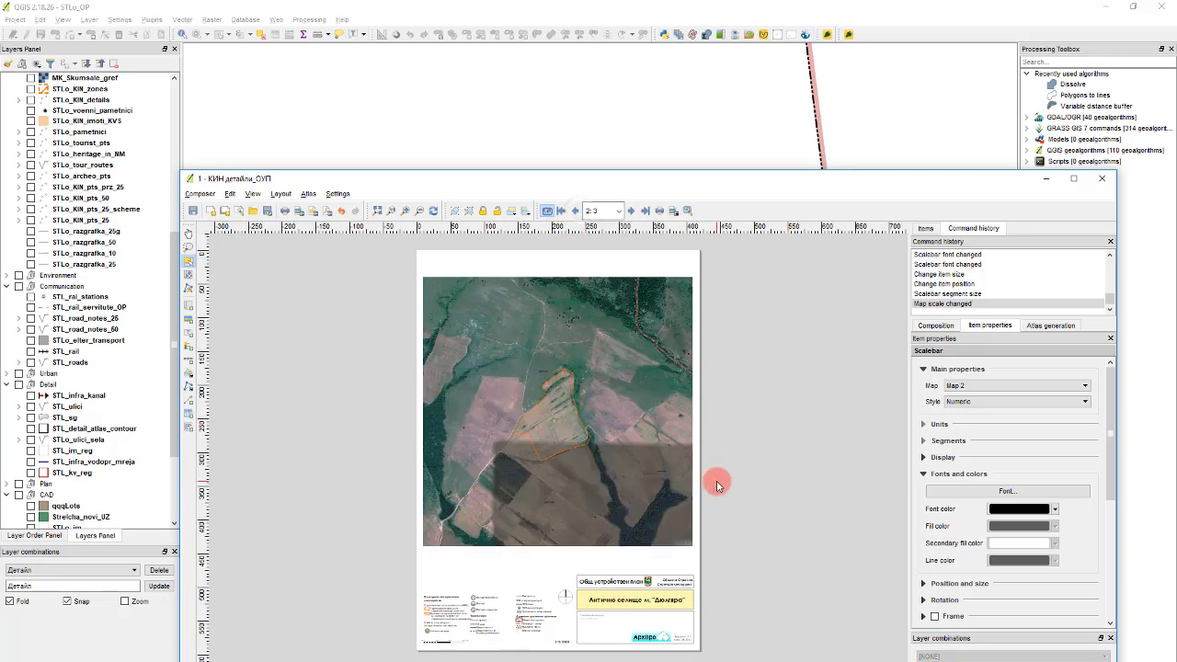
{"action": "scroll", "coordinate": [552, 656], "scroll_direction": "up", "scroll_amount": 1}
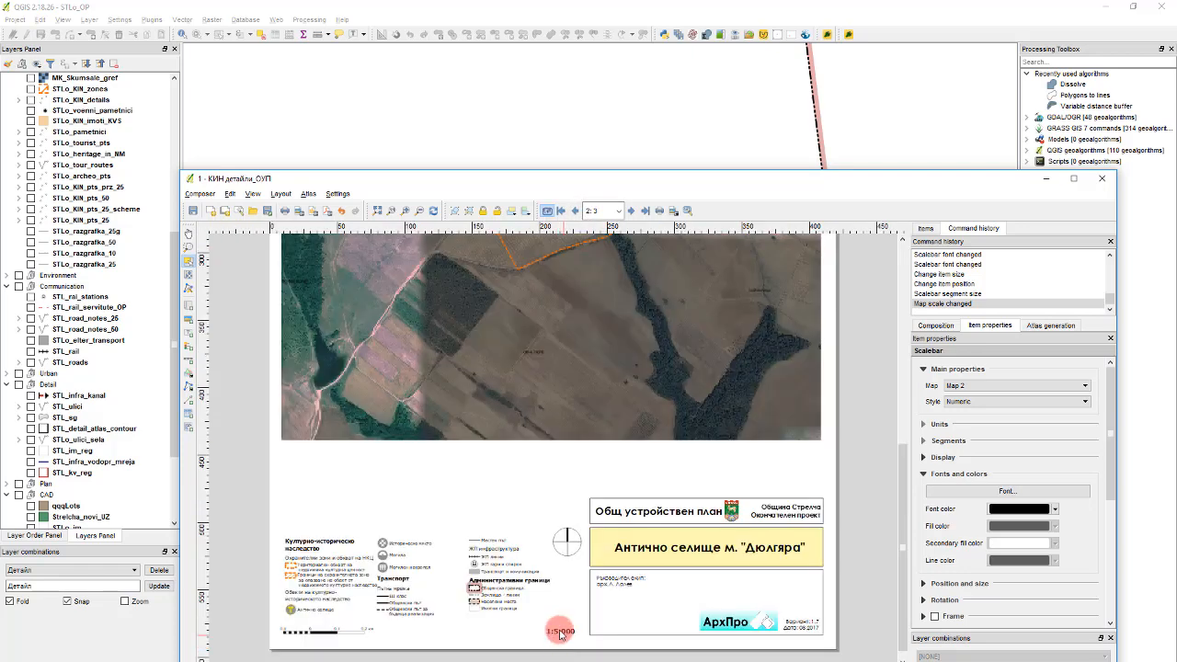
{"action": "left_click", "coordinate": [350, 633]}
{"action": "left_click", "coordinate": [1025, 457]}
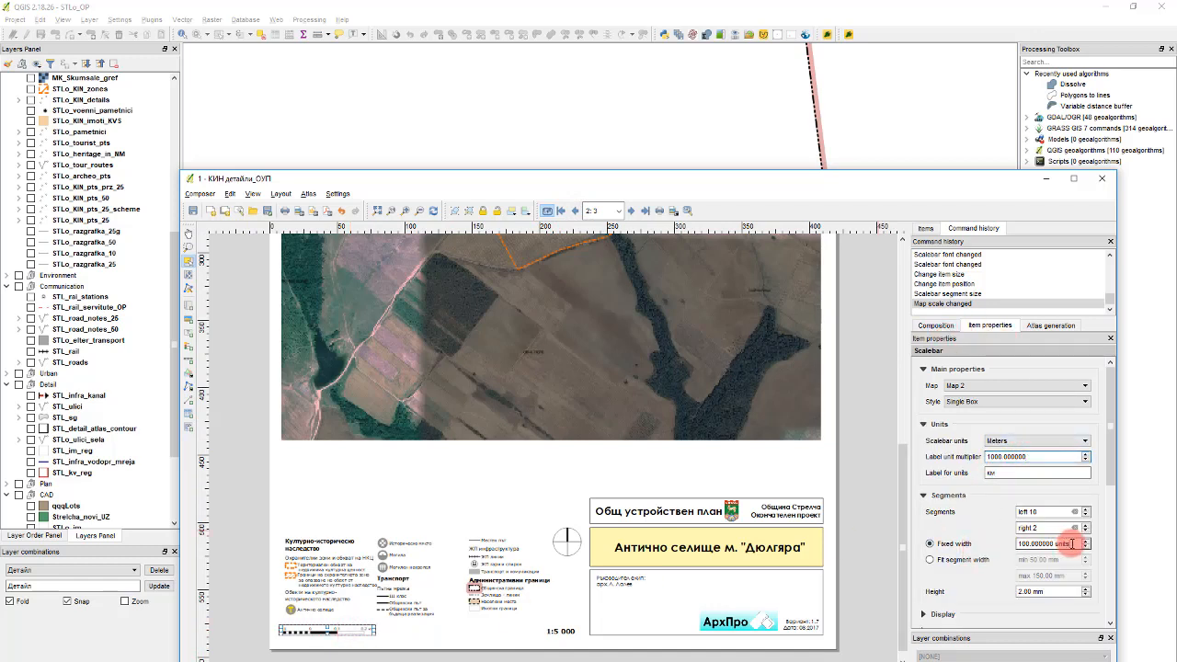
{"action": "type", "text": "200"}
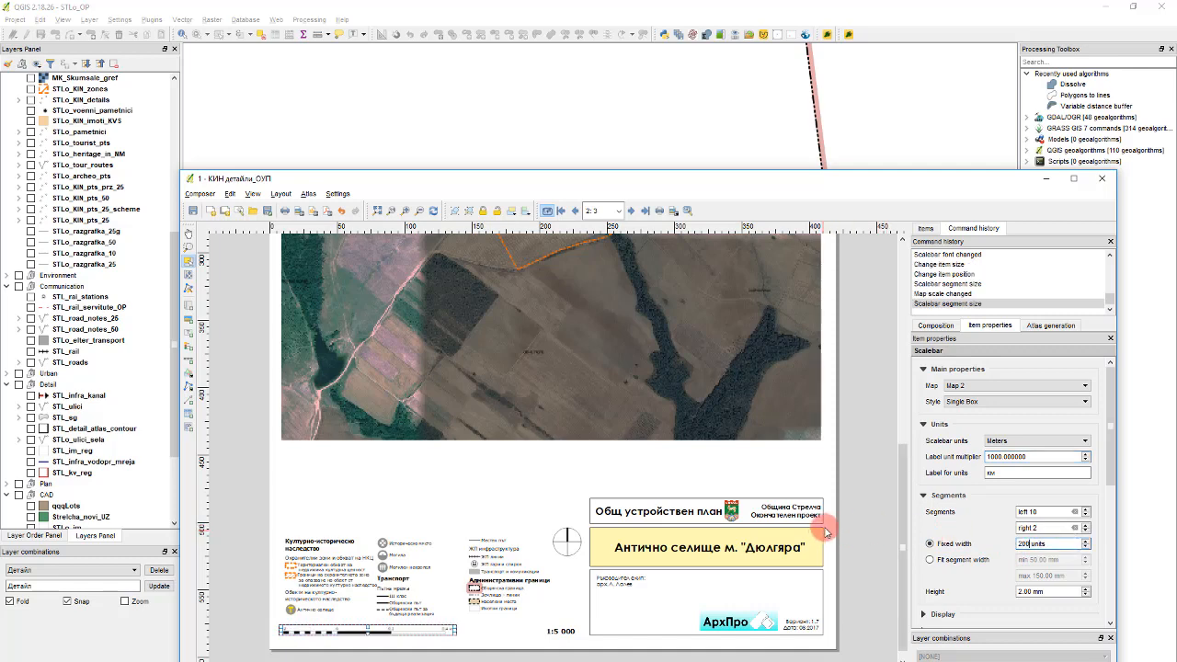
Export the Антично селище м. "Дюлгяра" page as a PNG into the Details folder, replacing the existing file
{"action": "key", "text": "Return"}
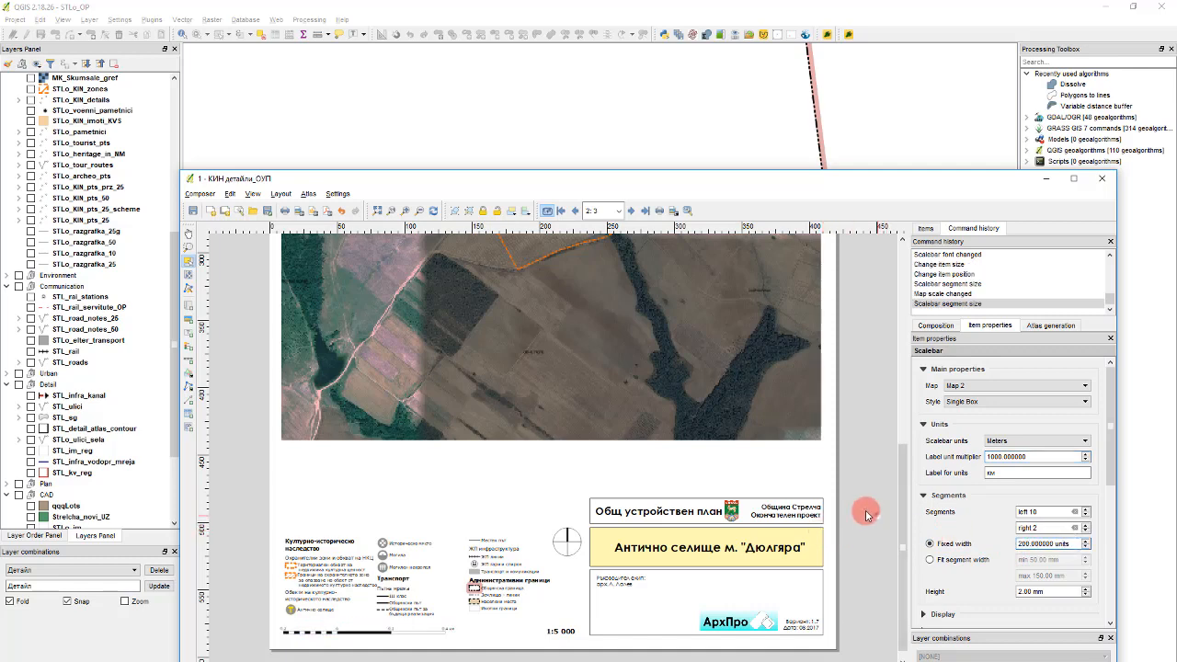
{"action": "left_click", "coordinate": [298, 211]}
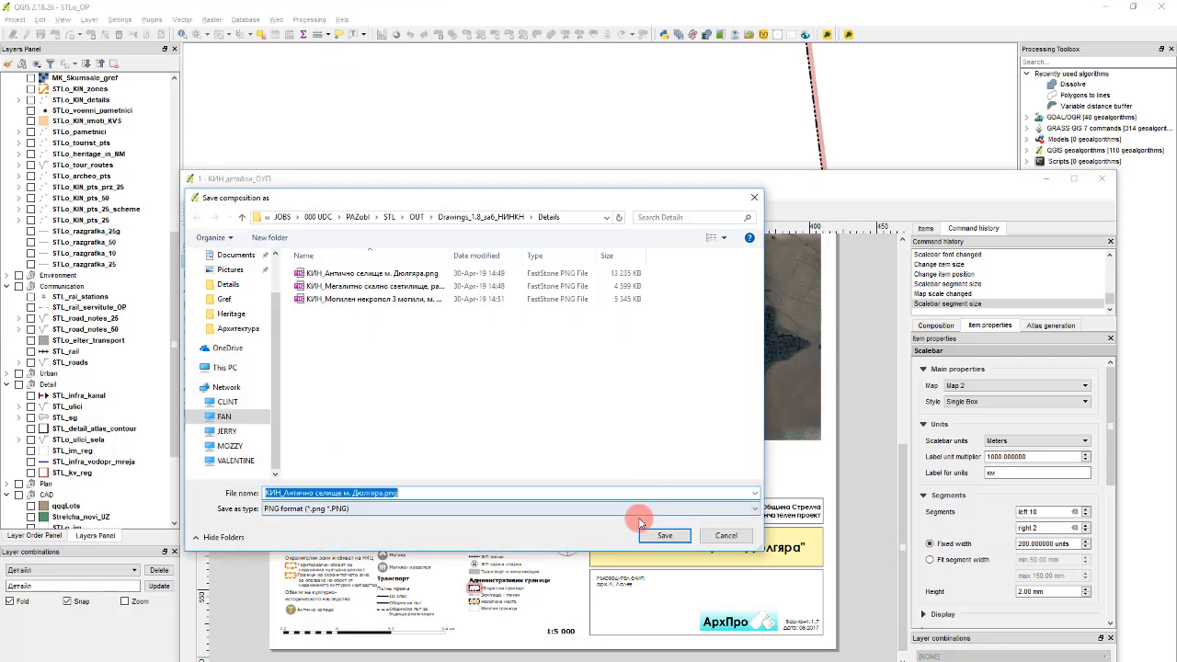
{"action": "left_click", "coordinate": [655, 538]}
{"action": "left_click", "coordinate": [684, 380]}
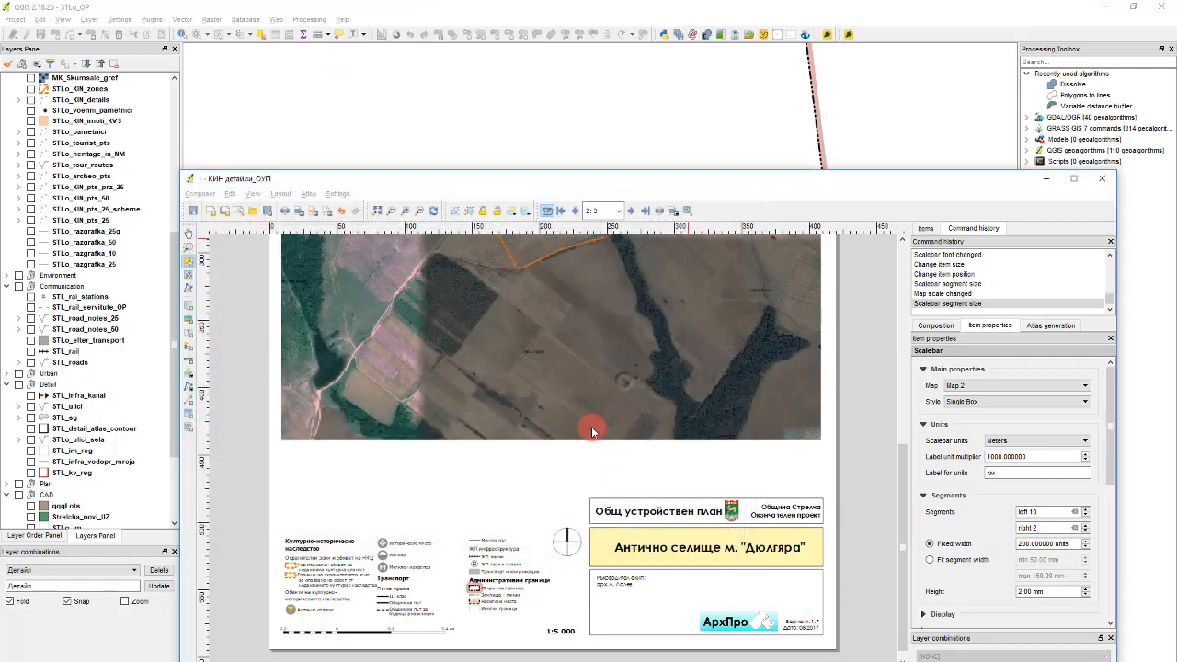
{"action": "left_click", "coordinate": [664, 426]}
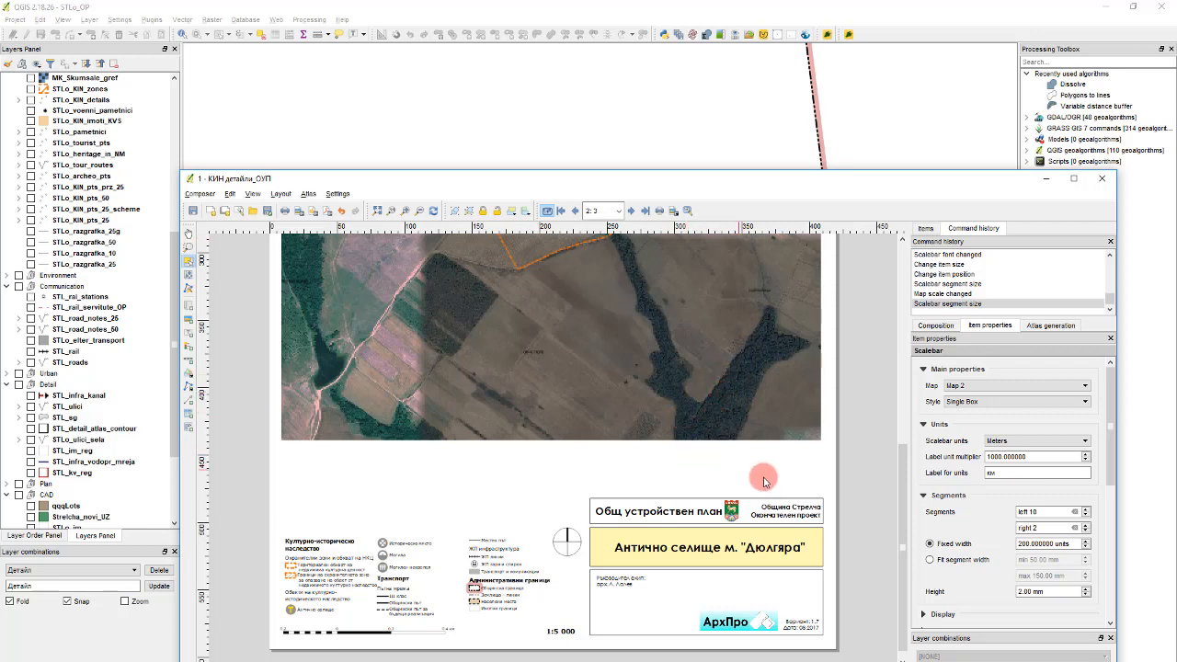
Go to the Мегалитно скално светилище, м. "Кулата" page and set the graphic scale bar's fixed segment width to 100 units
{"action": "left_click", "coordinate": [632, 212]}
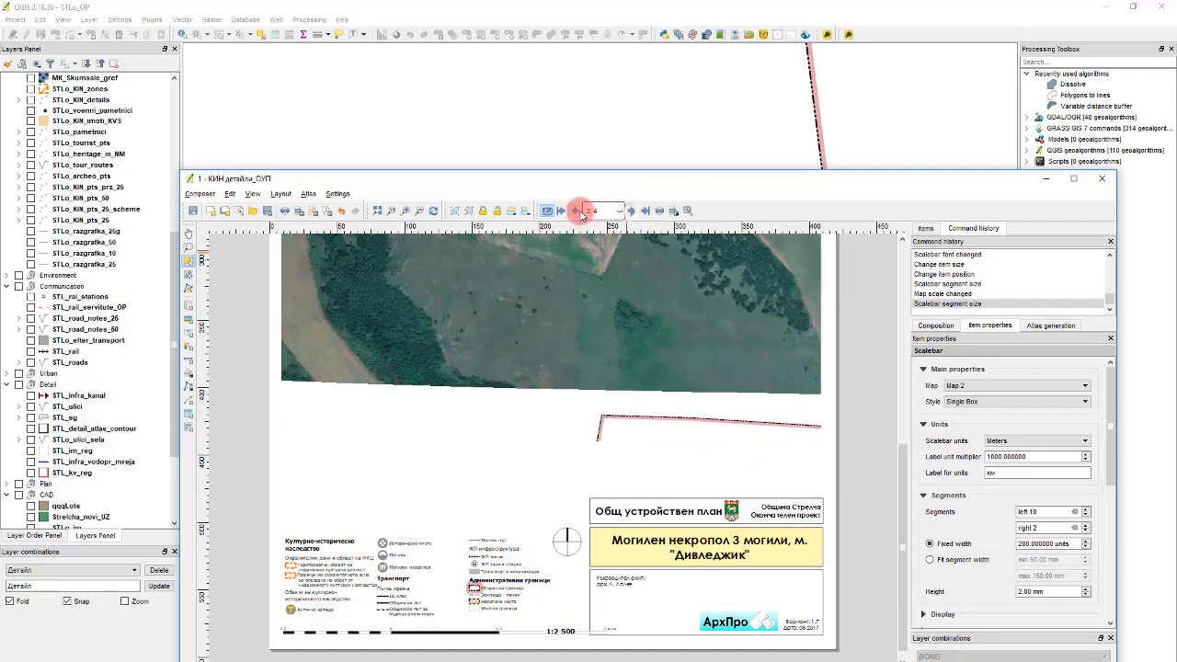
{"action": "left_click", "coordinate": [577, 211]}
{"action": "left_click", "coordinate": [577, 217]}
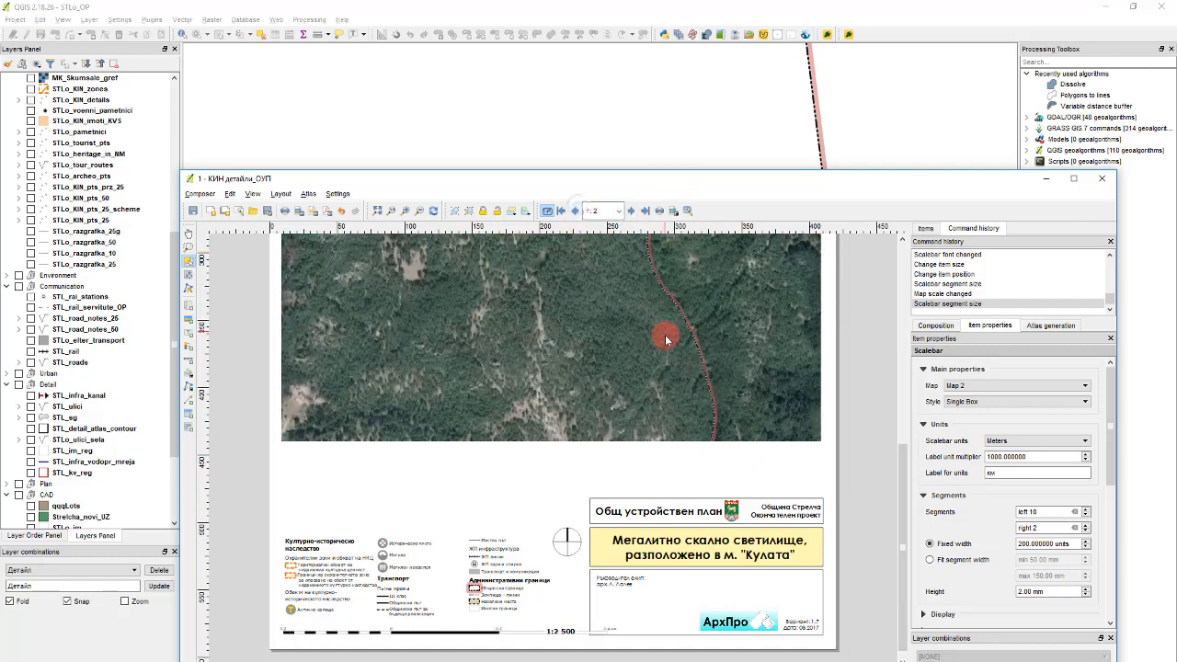
{"action": "left_click", "coordinate": [685, 368]}
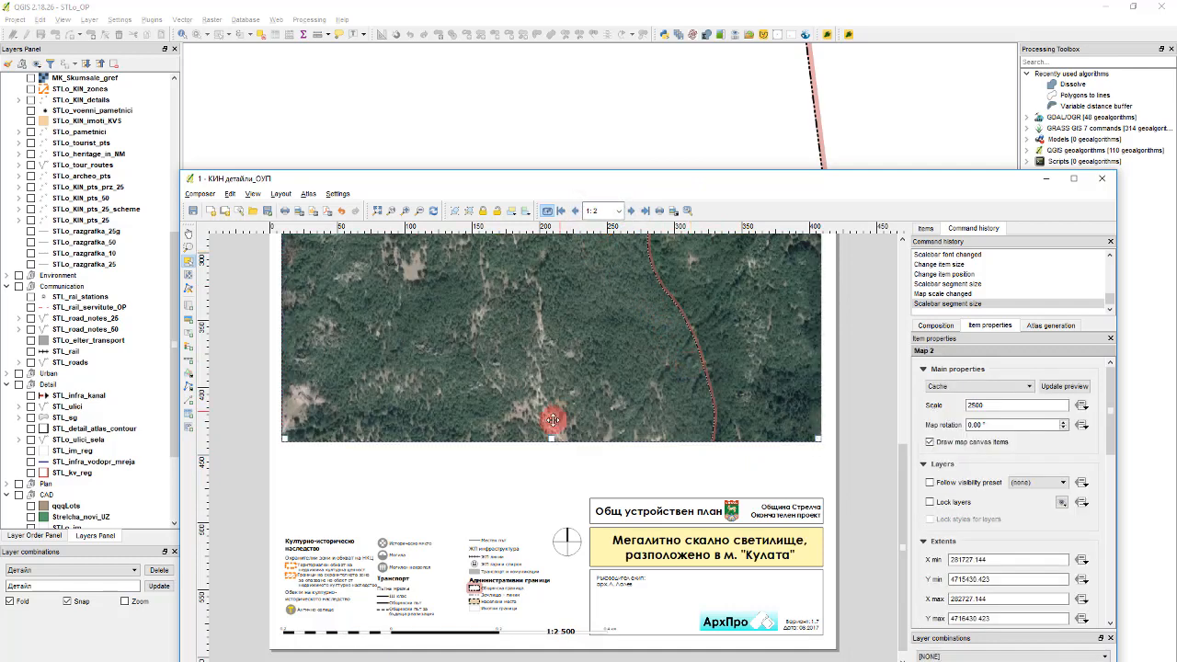
{"action": "left_click", "coordinate": [501, 629]}
{"action": "left_click", "coordinate": [1031, 456]}
{"action": "left_click_drag", "start_coordinate": [1031, 456], "coordinate": [924, 454]}
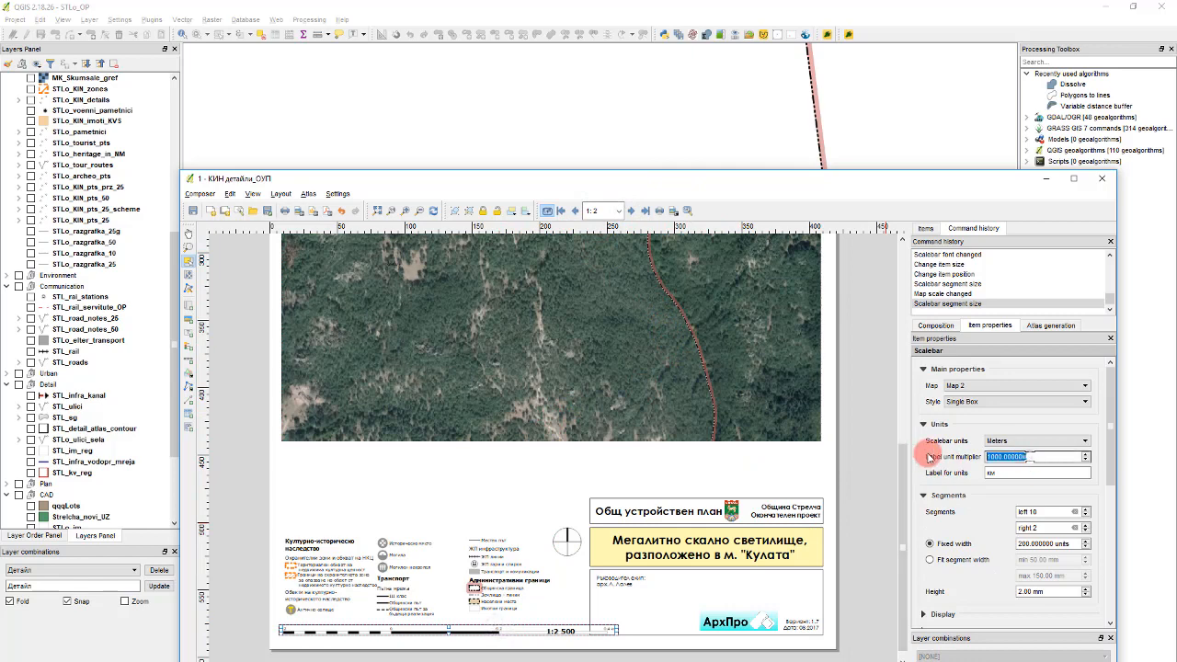
{"action": "left_click", "coordinate": [1072, 544]}
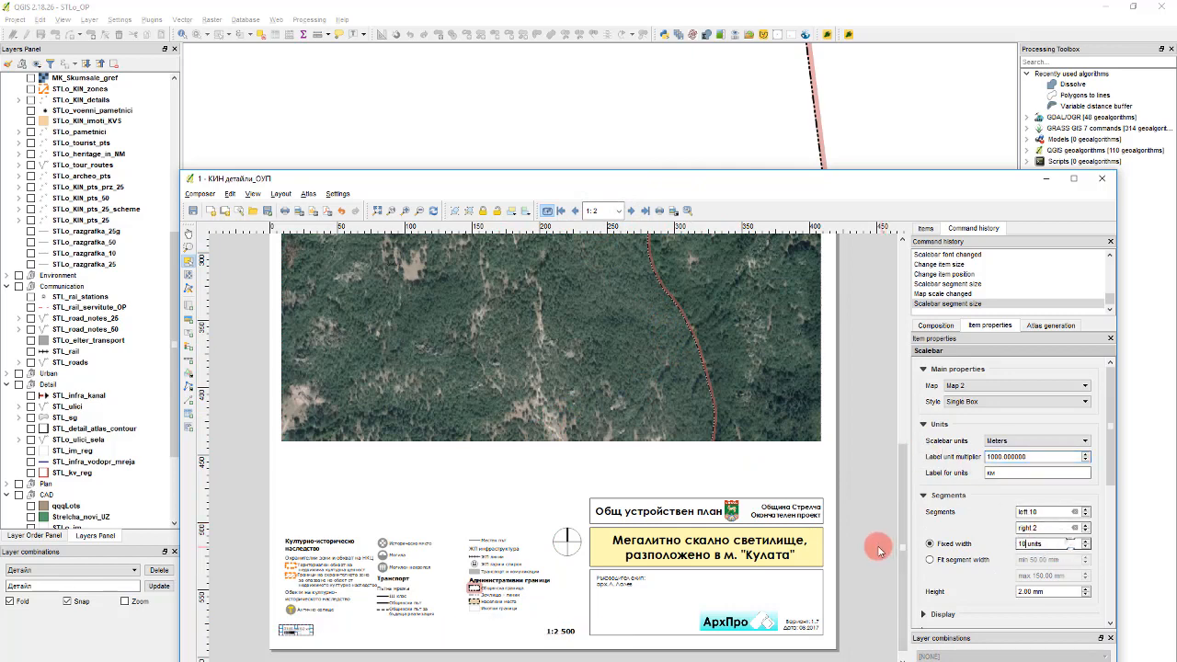
{"action": "left_click", "coordinate": [645, 600]}
{"action": "left_click", "coordinate": [561, 632]}
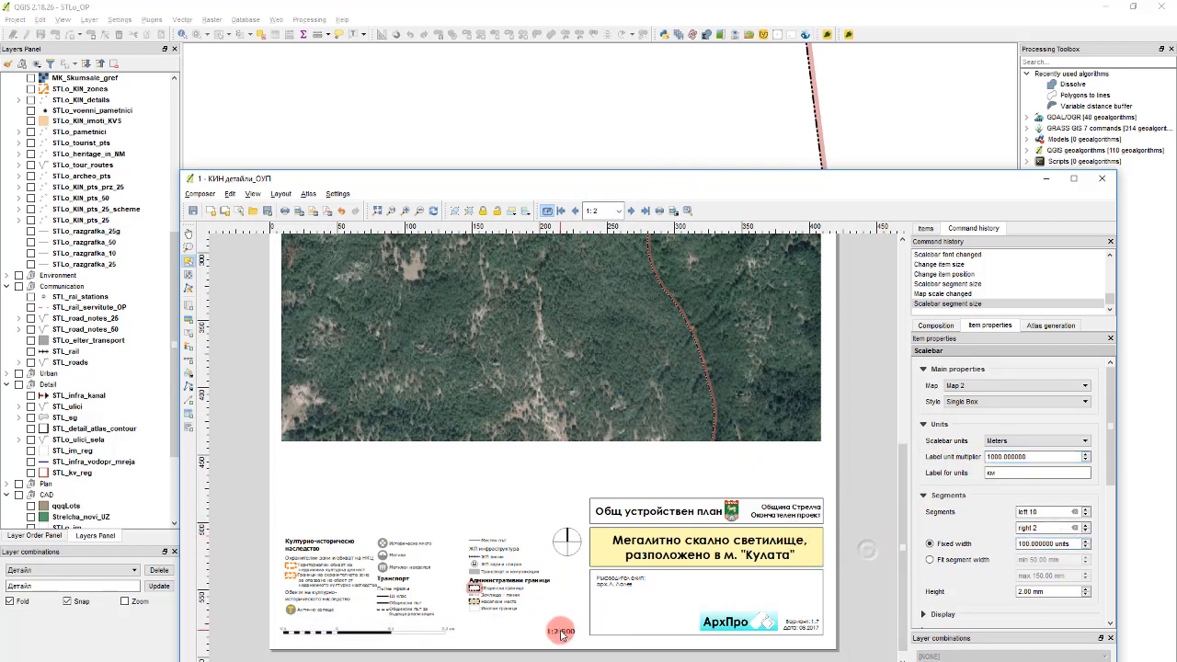
Set the map's scale to 2000 on the м. "Кулата" page and check the numeric scale below the legend
{"action": "scroll", "coordinate": [692, 518], "scroll_direction": "down", "scroll_amount": 1}
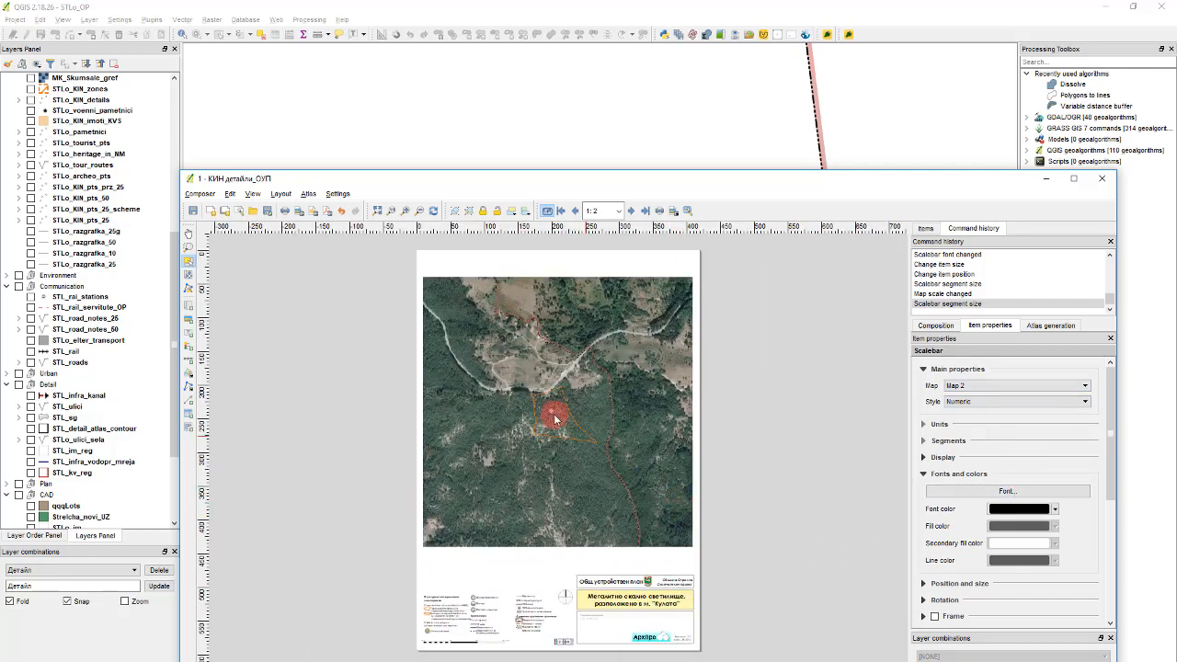
{"action": "scroll", "coordinate": [536, 476], "scroll_direction": "up", "scroll_amount": 1}
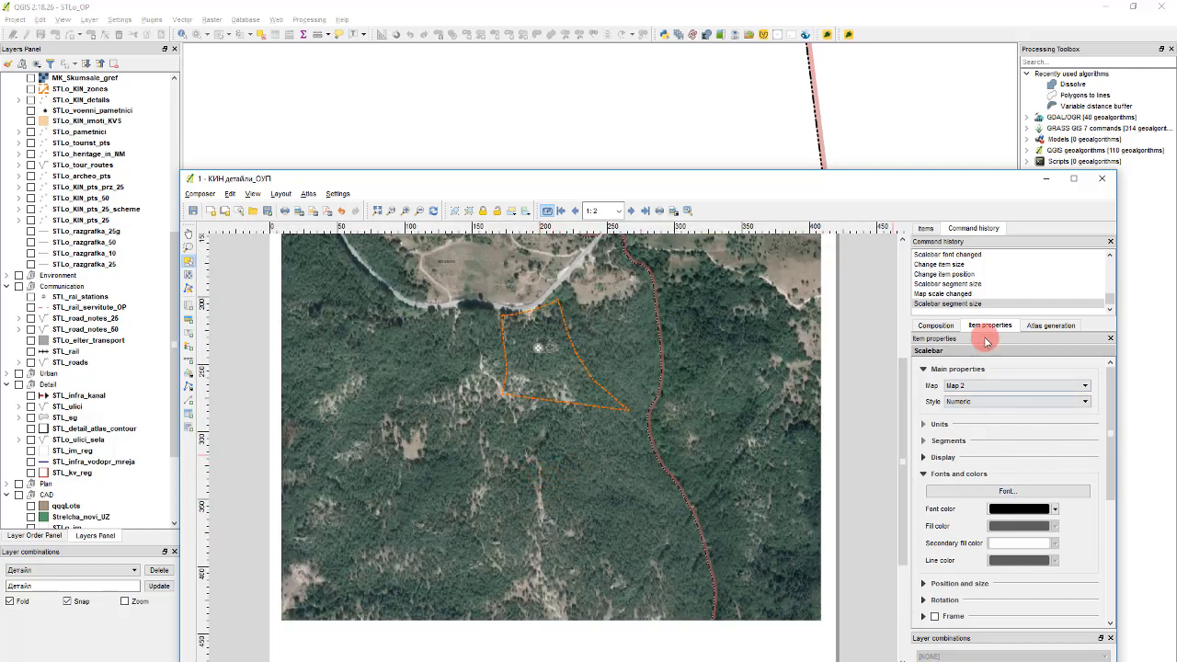
{"action": "left_click", "coordinate": [935, 325]}
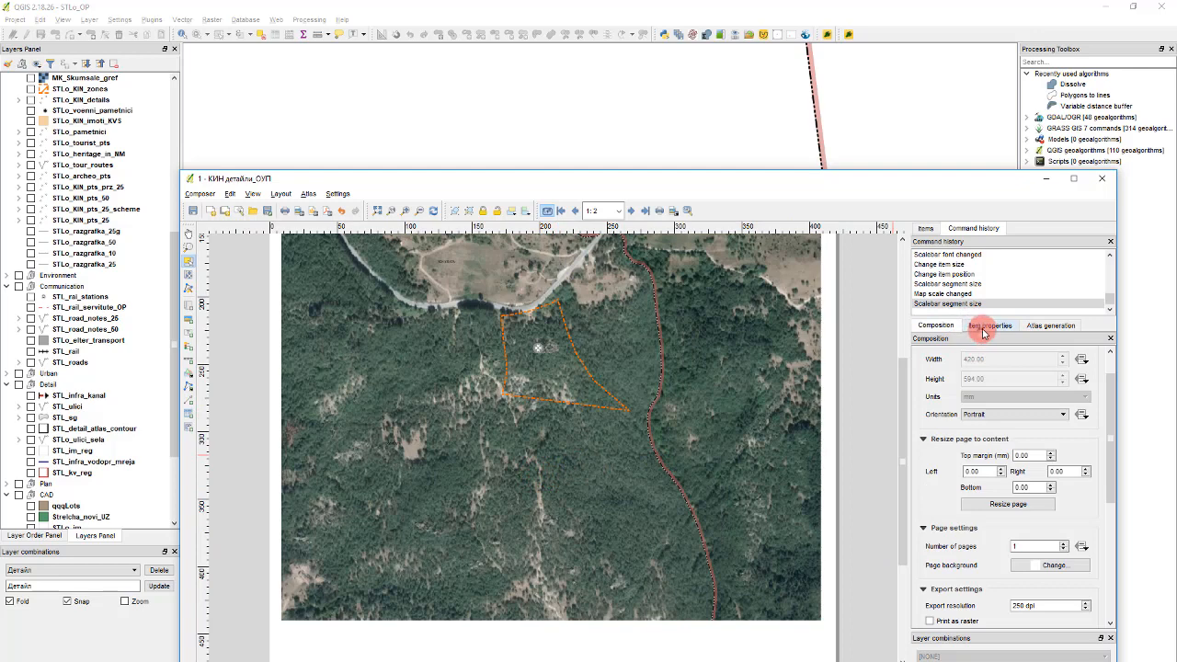
{"action": "left_click", "coordinate": [984, 331]}
{"action": "left_click", "coordinate": [728, 411]}
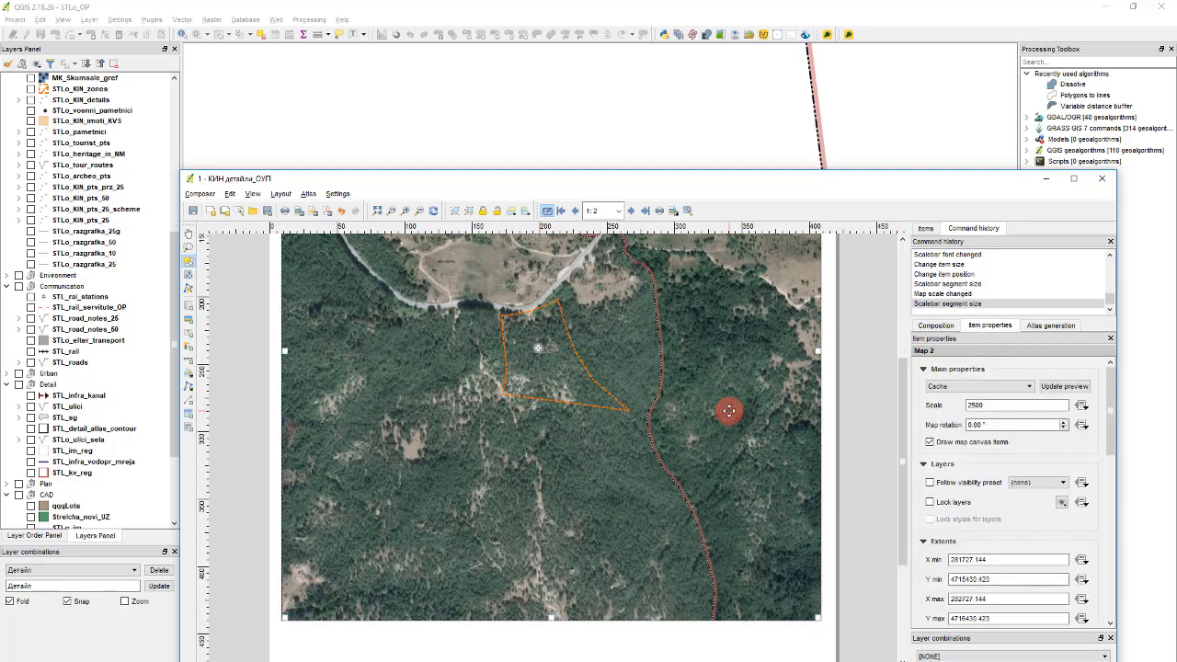
{"action": "double_click", "coordinate": [975, 405]}
{"action": "type", "text": "200"}
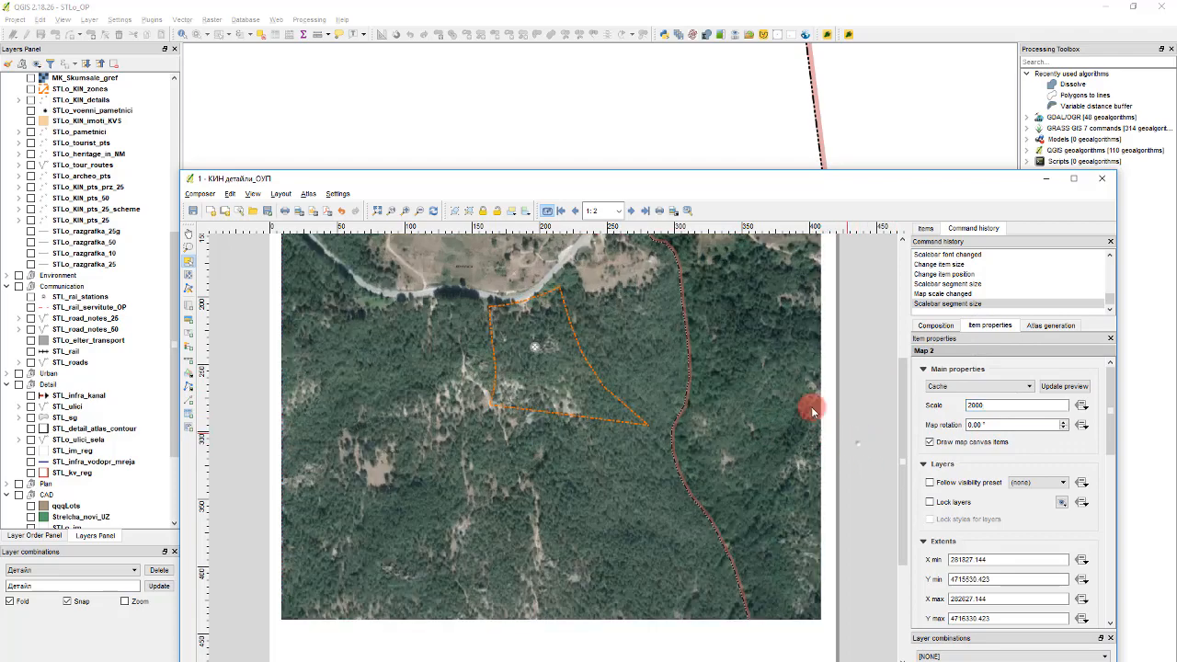
{"action": "key", "text": "ctrl+0"}
{"action": "scroll", "coordinate": [561, 618], "scroll_direction": "up", "scroll_amount": 1}
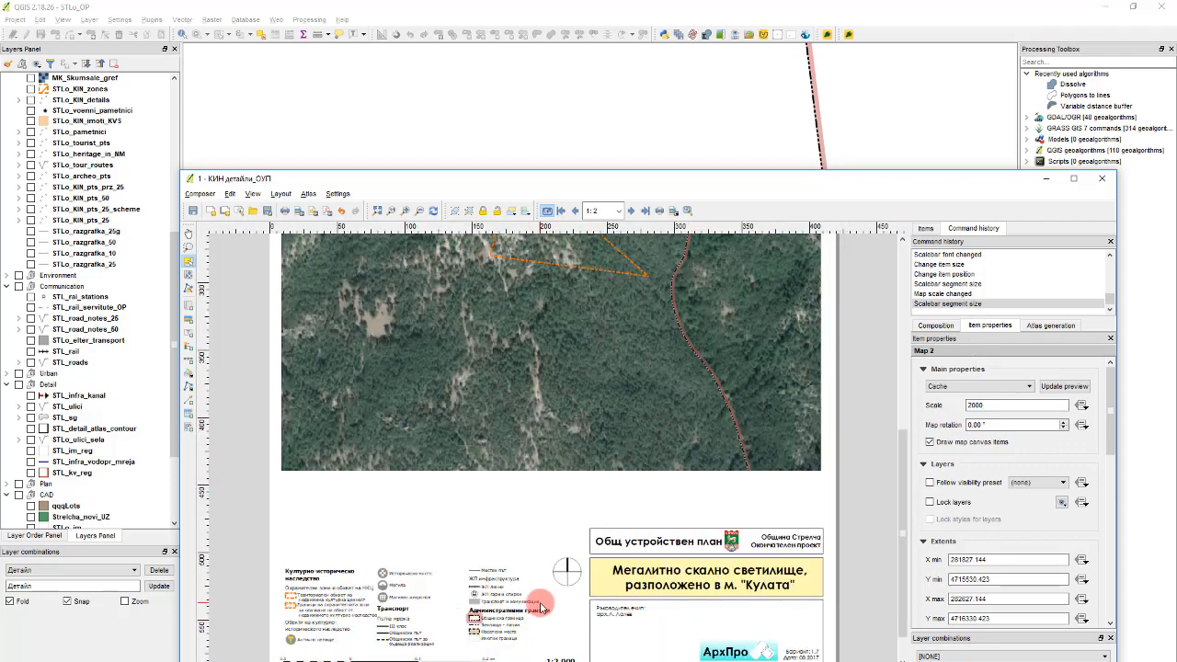
Export the м. "Кулата" page as a PNG at 250 dpi into the Details folder, replacing the existing file
{"action": "left_click", "coordinate": [299, 212]}
{"action": "left_click", "coordinate": [658, 540]}
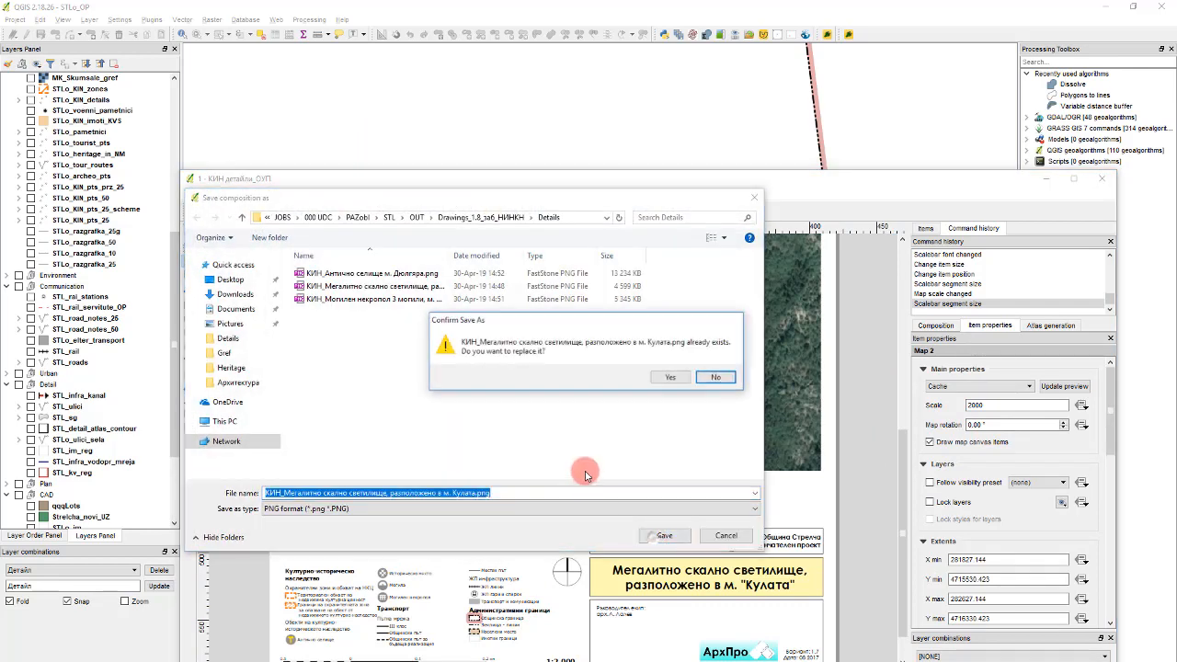
{"action": "left_click", "coordinate": [714, 378]}
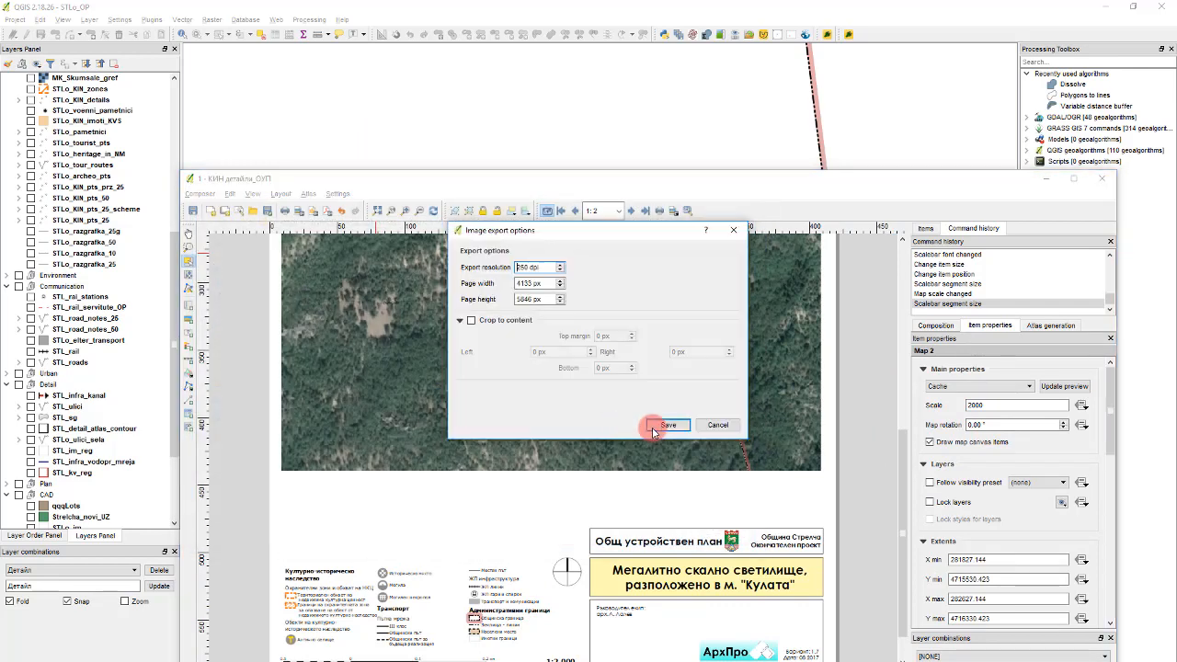
{"action": "left_click", "coordinate": [655, 423]}
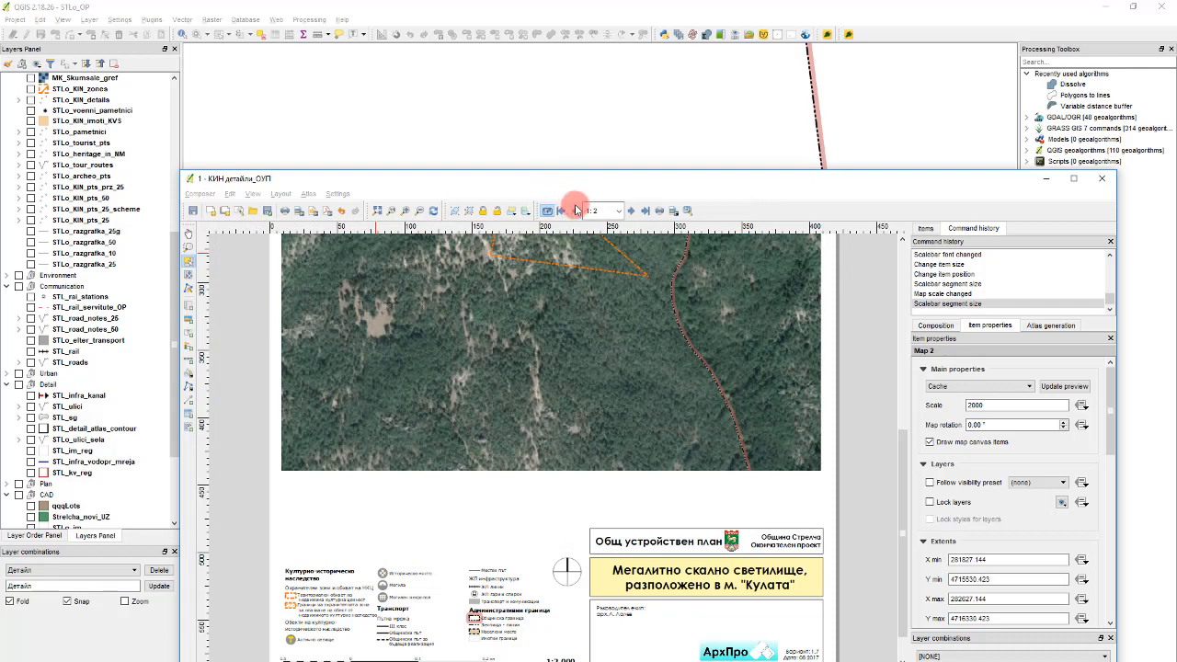
Go to the Комплекс от мегалитни скални обекти в м. "Скумсале" page and inspect its layout and scale bar
{"action": "left_click", "coordinate": [632, 211]}
{"action": "left_click", "coordinate": [631, 211]}
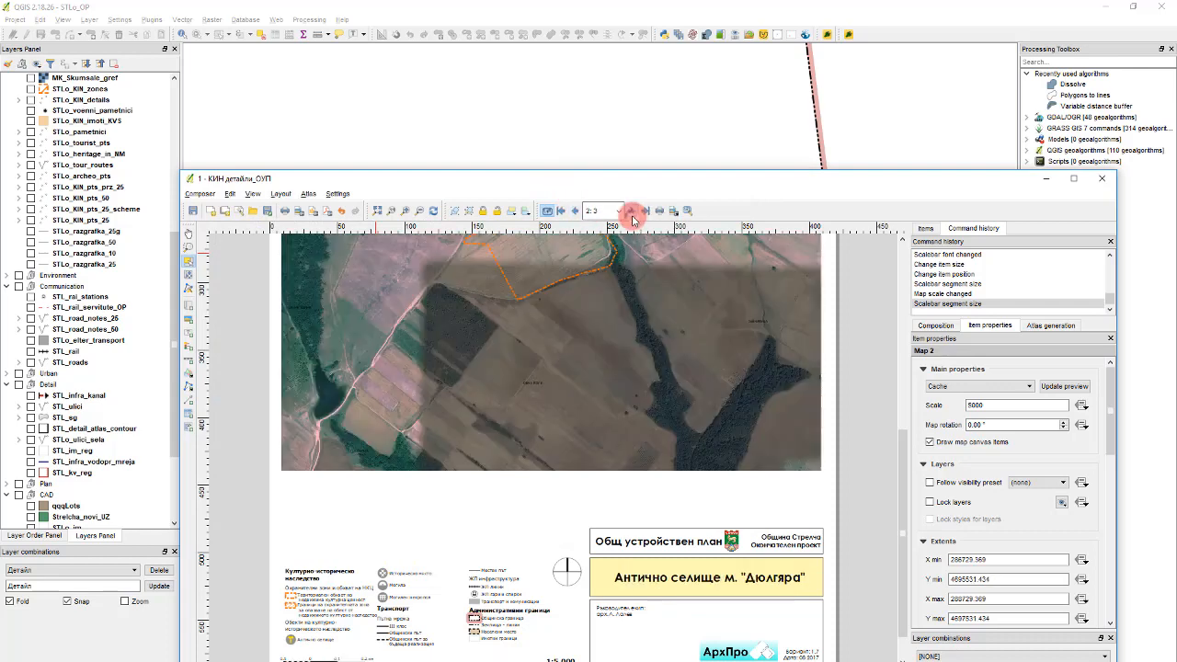
{"action": "left_click", "coordinate": [632, 211]}
{"action": "left_click", "coordinate": [632, 212]}
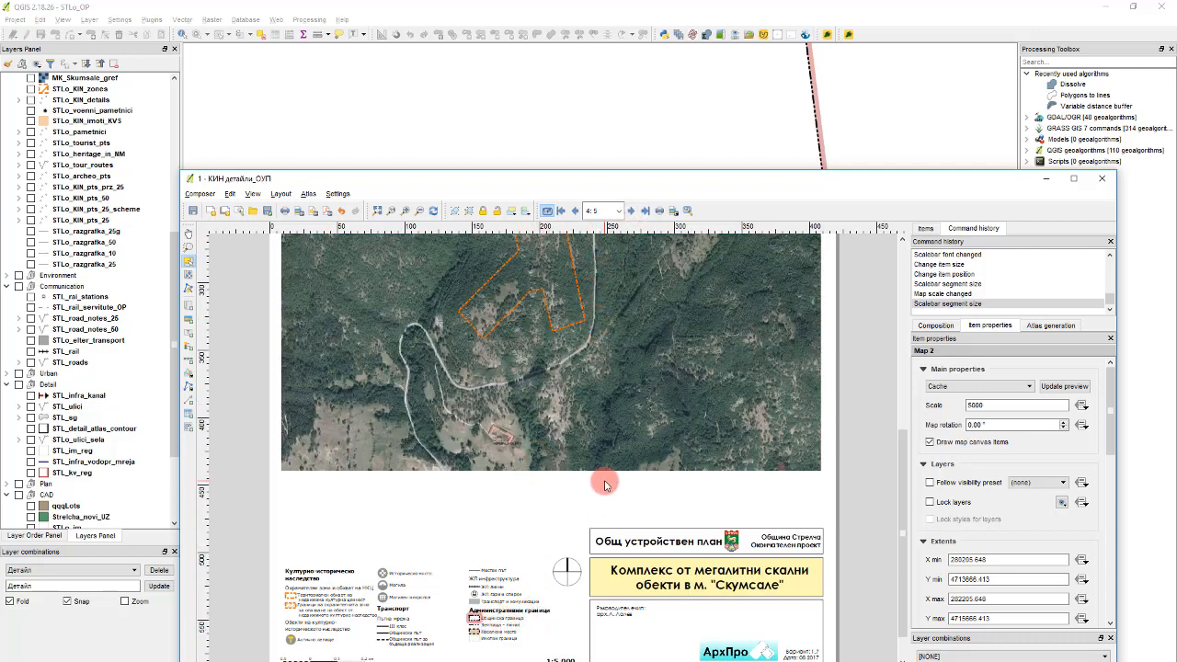
{"action": "key", "text": "ctrl+0"}
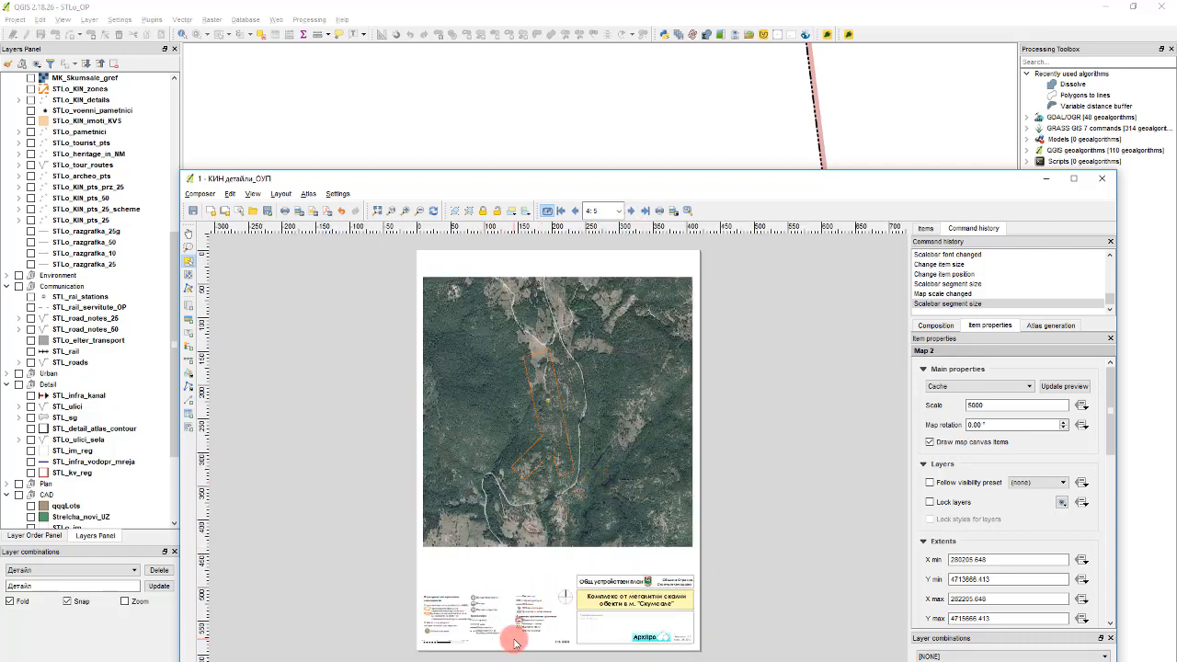
{"action": "scroll", "coordinate": [515, 644], "scroll_direction": "up", "scroll_amount": 1}
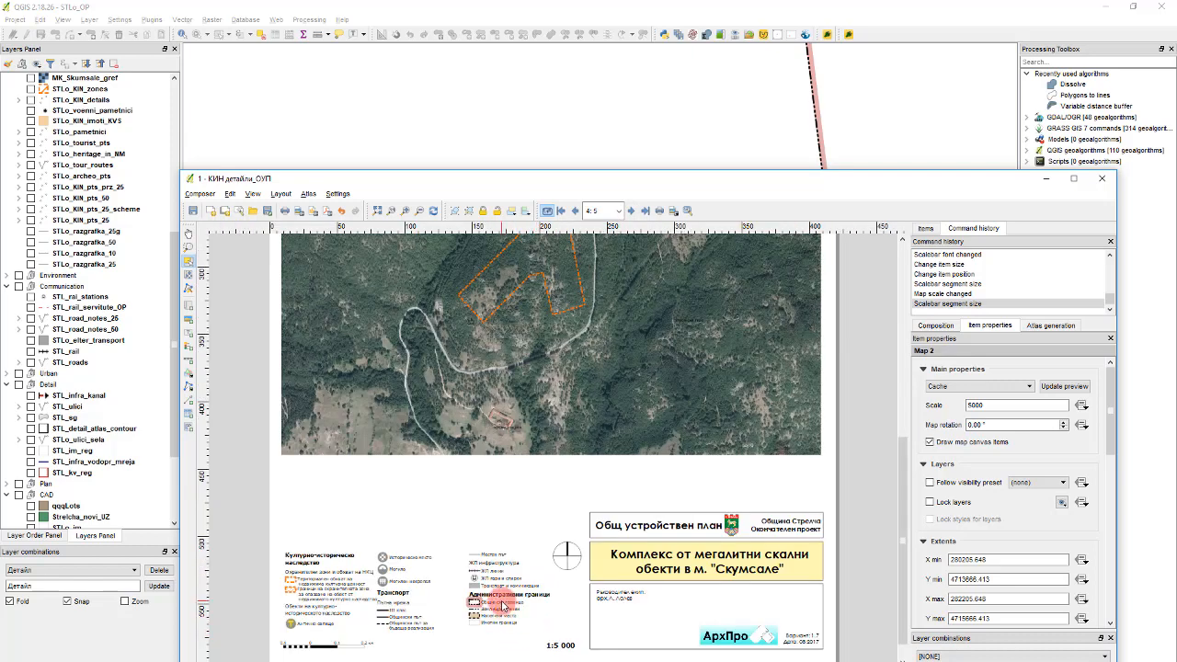
Try a scale of 2500 for the map on the м. "Скумсале" page
{"action": "left_click", "coordinate": [625, 395]}
{"action": "left_click", "coordinate": [999, 407]}
{"action": "key", "text": "ctrl+a"}
{"action": "type", "text": "250"}
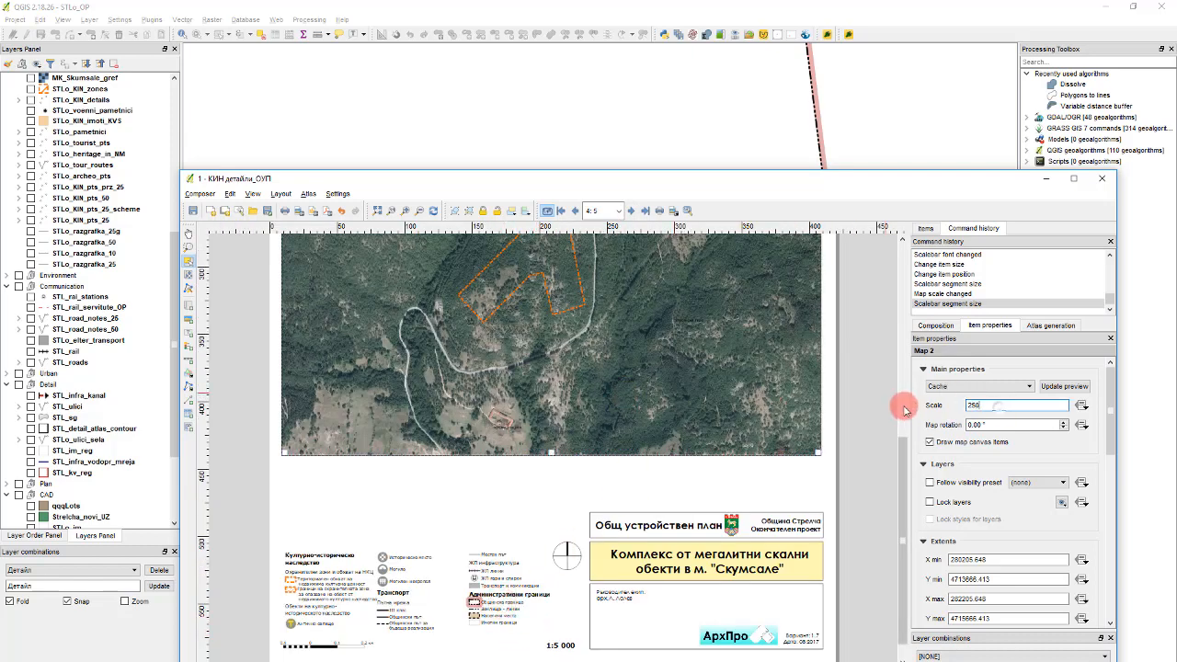
{"action": "key", "text": "Return"}
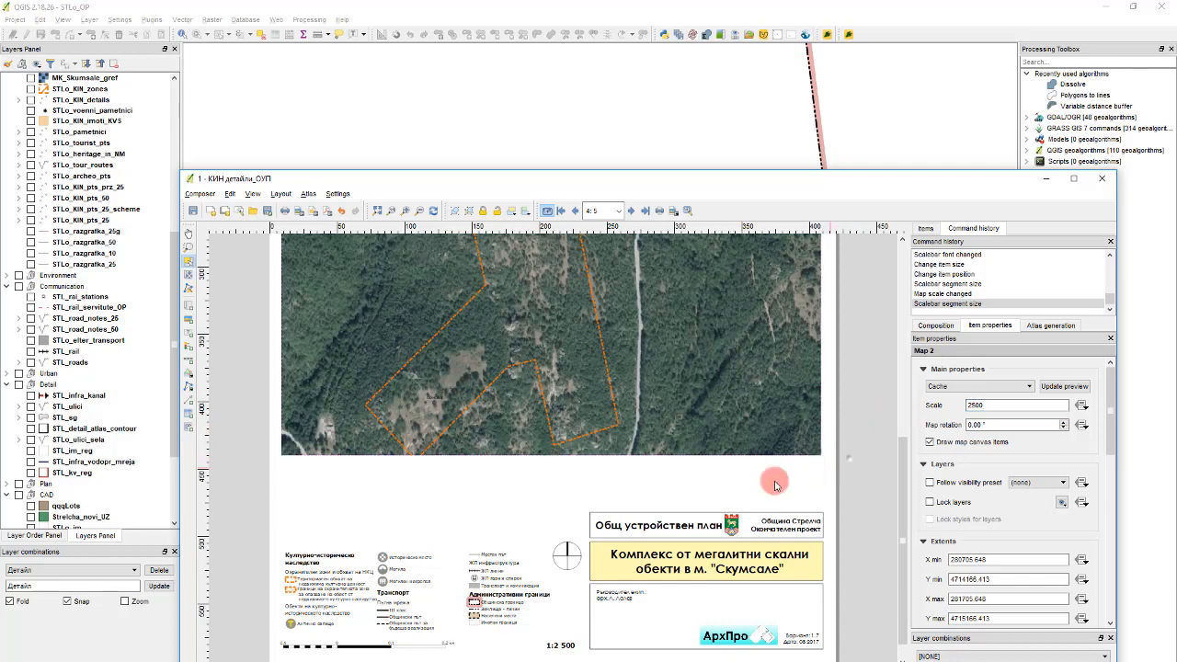
Set the map's scale to 3000 so the м. "Скумсале" site outline fits the frame with more margin
{"action": "scroll", "coordinate": [709, 504], "scroll_direction": "down", "scroll_amount": 1}
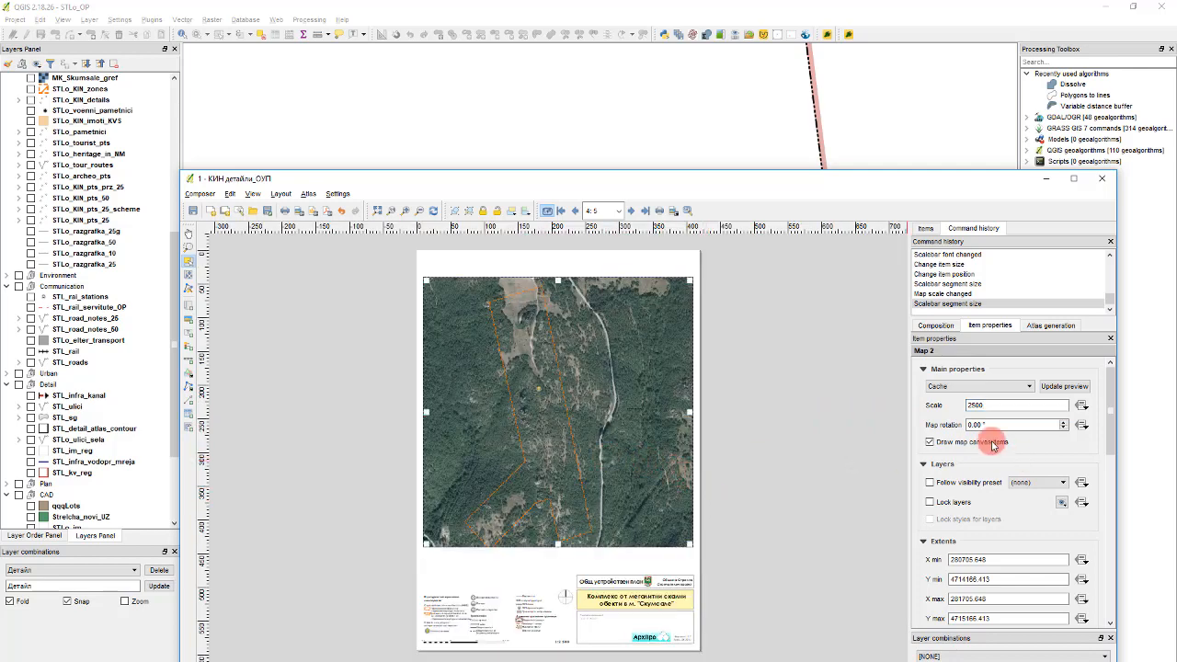
{"action": "double_click", "coordinate": [993, 409]}
{"action": "type", "text": "3000"}
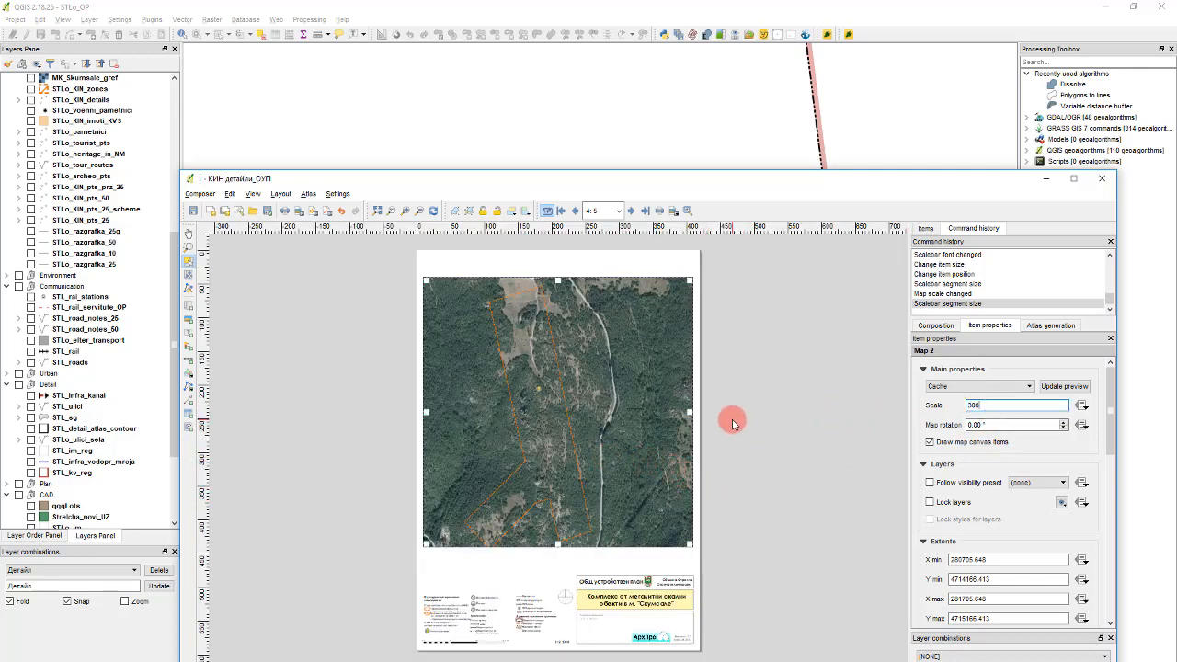
{"action": "key", "text": "Return"}
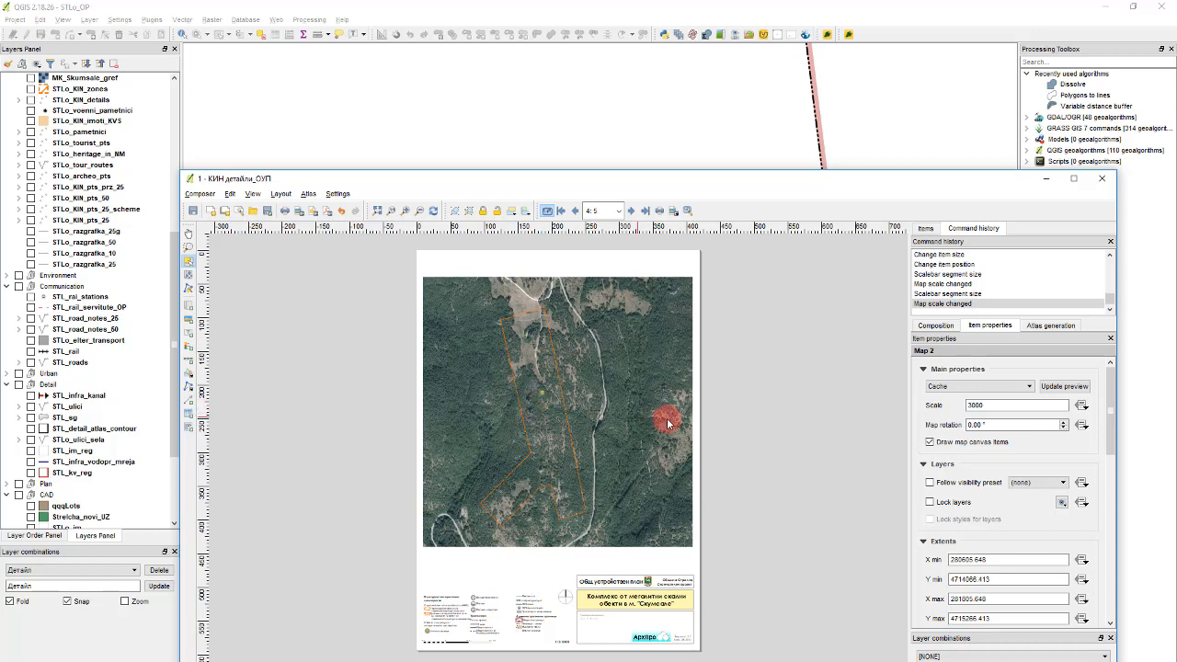
Try a fixed segment width of 200 units for the graphic scale bar
{"action": "left_click", "coordinate": [482, 641]}
{"action": "double_click", "coordinate": [1049, 544]}
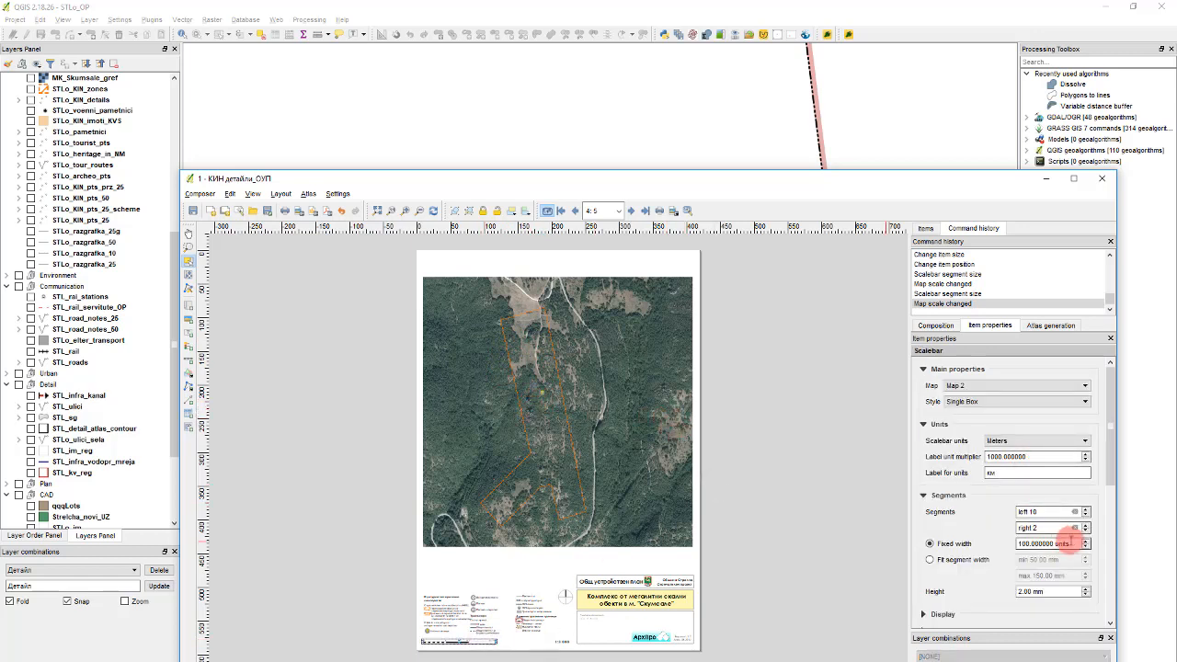
{"action": "type", "text": "200"}
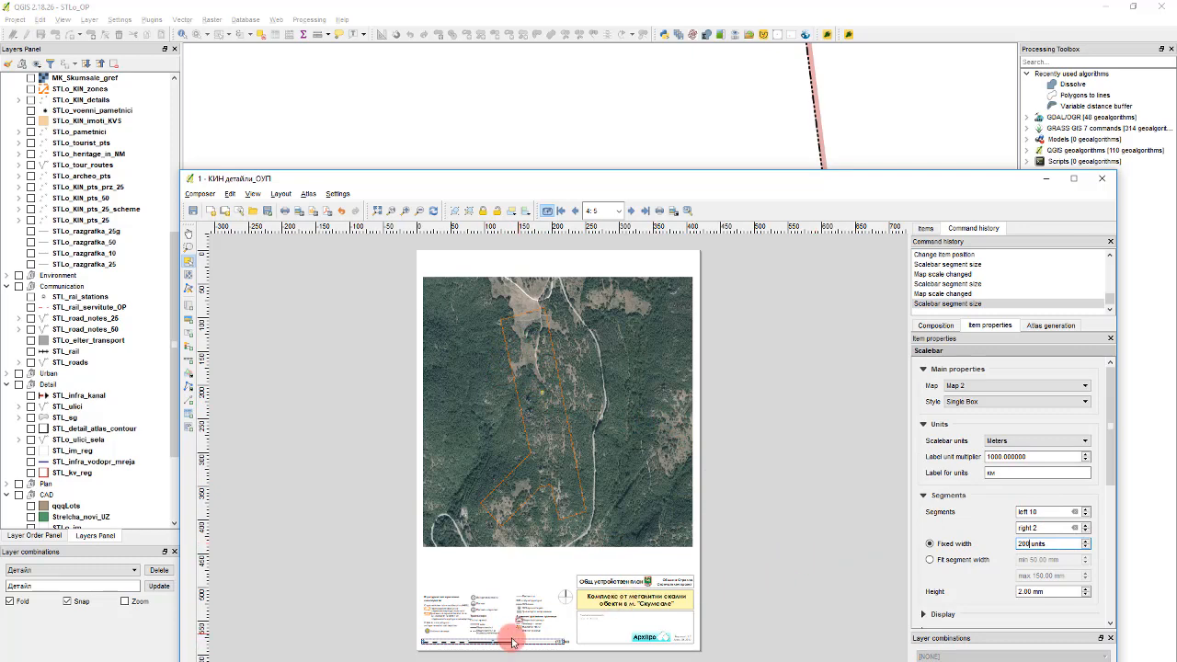
{"action": "scroll", "coordinate": [508, 638], "scroll_direction": "up", "scroll_amount": 1}
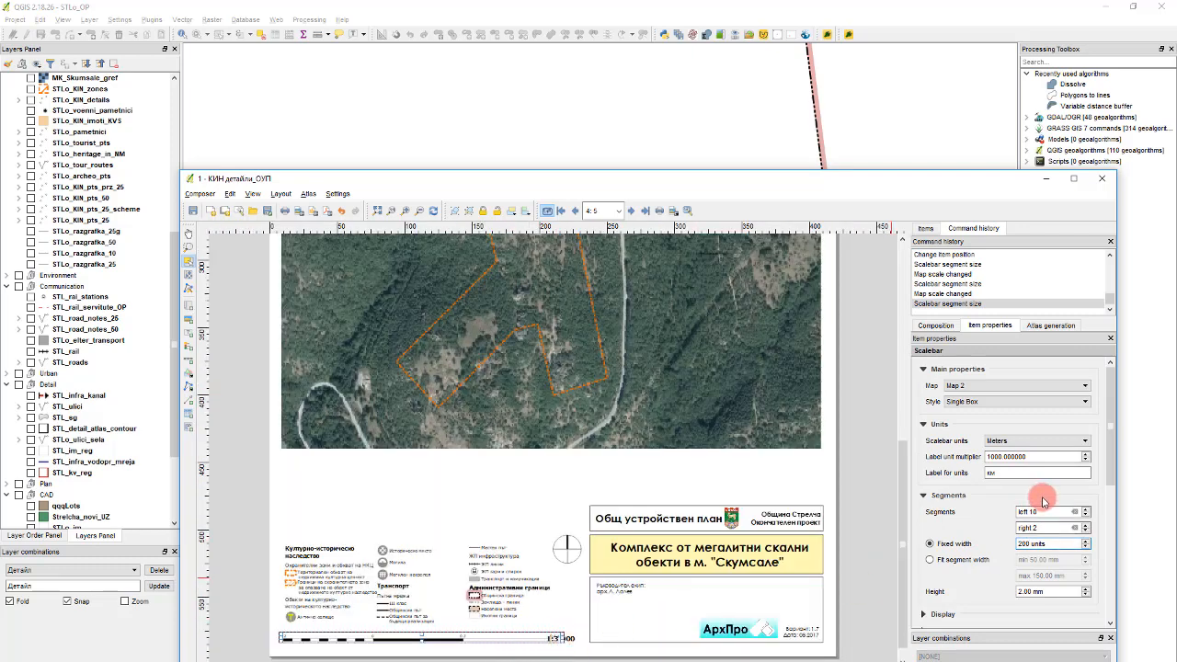
Set the graphic scale bar's fixed segment width to 150 units and check its labels against the numeric scale
{"action": "double_click", "coordinate": [1048, 544]}
{"action": "type", "text": "150"}
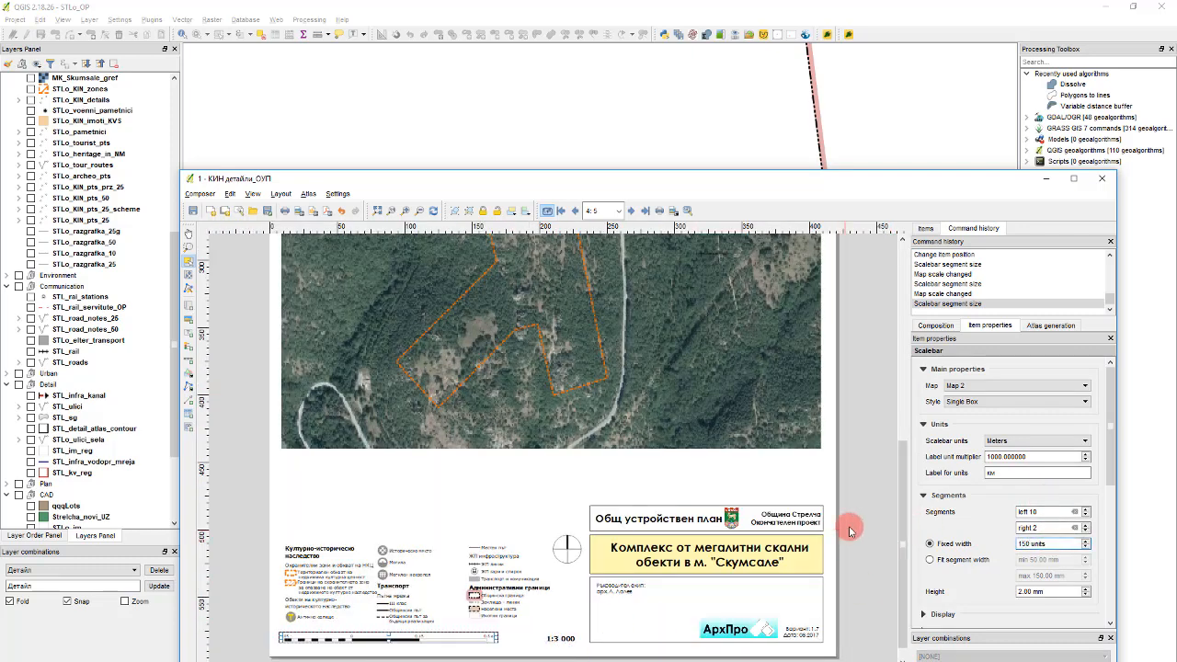
{"action": "scroll", "coordinate": [424, 640], "scroll_direction": "up", "scroll_amount": 1}
{"action": "scroll", "coordinate": [439, 630], "scroll_direction": "up", "scroll_amount": 1}
{"action": "scroll", "coordinate": [491, 603], "scroll_direction": "down", "scroll_amount": 3}
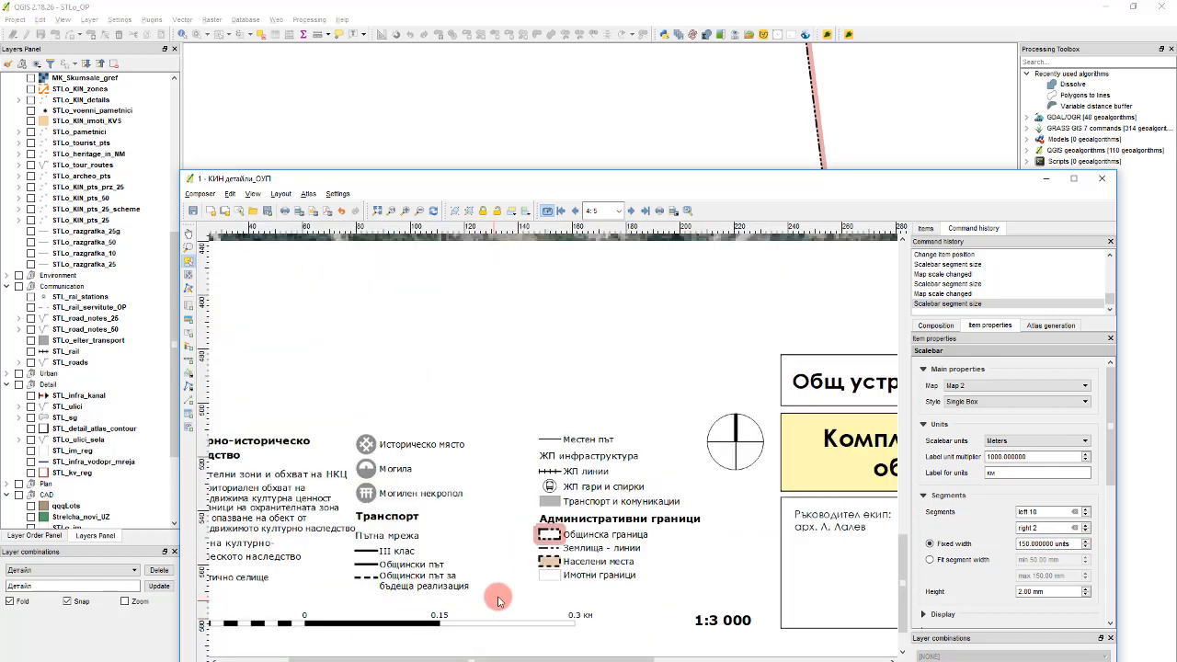
{"action": "double_click", "coordinate": [1030, 457]}
{"action": "left_click", "coordinate": [895, 480]}
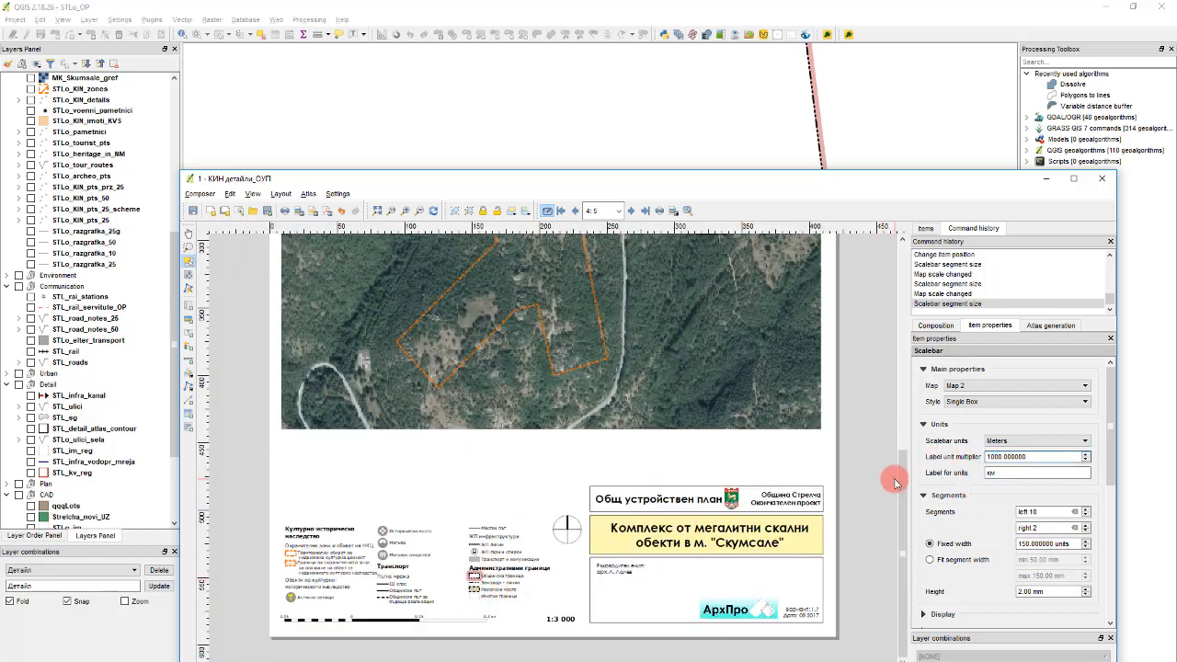
{"action": "scroll", "coordinate": [681, 503], "scroll_direction": "down", "scroll_amount": 2}
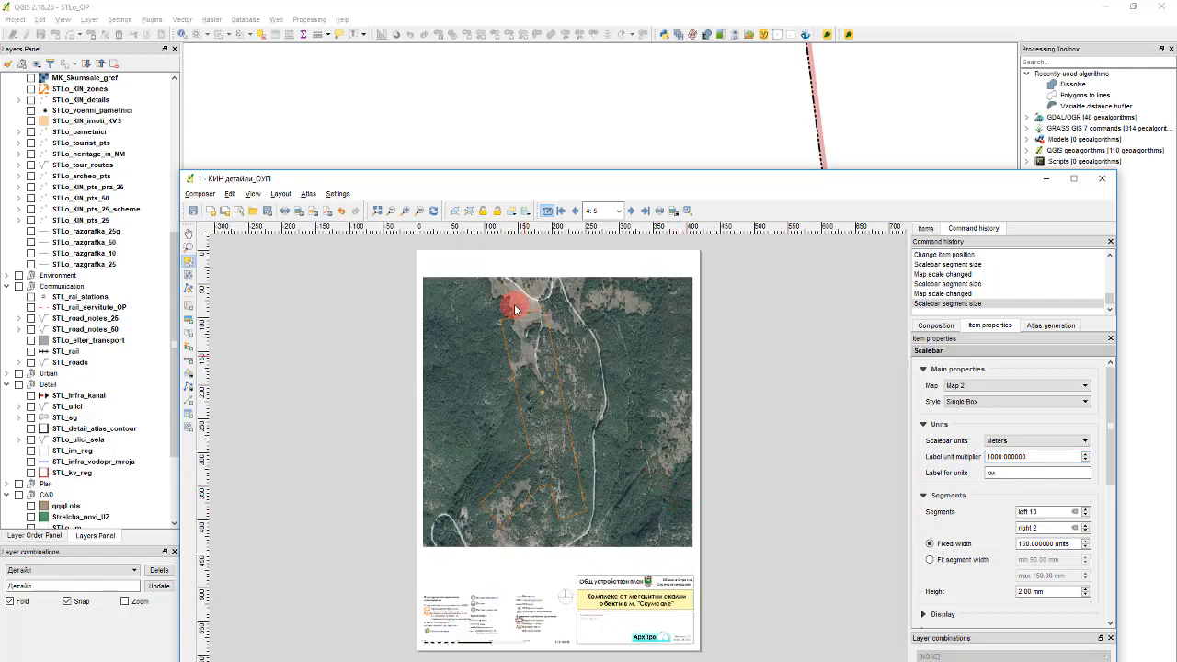
Export the current atlas page as a 250 dpi PNG named "КИН_Комплекс от мегалитни скални обекти в м. Скумсале"
{"action": "left_click", "coordinate": [302, 217]}
{"action": "type", "text": "КИН_Комплекс от мегалитни скални обекти в м. Скумсале"}
{"action": "left_click", "coordinate": [641, 537]}
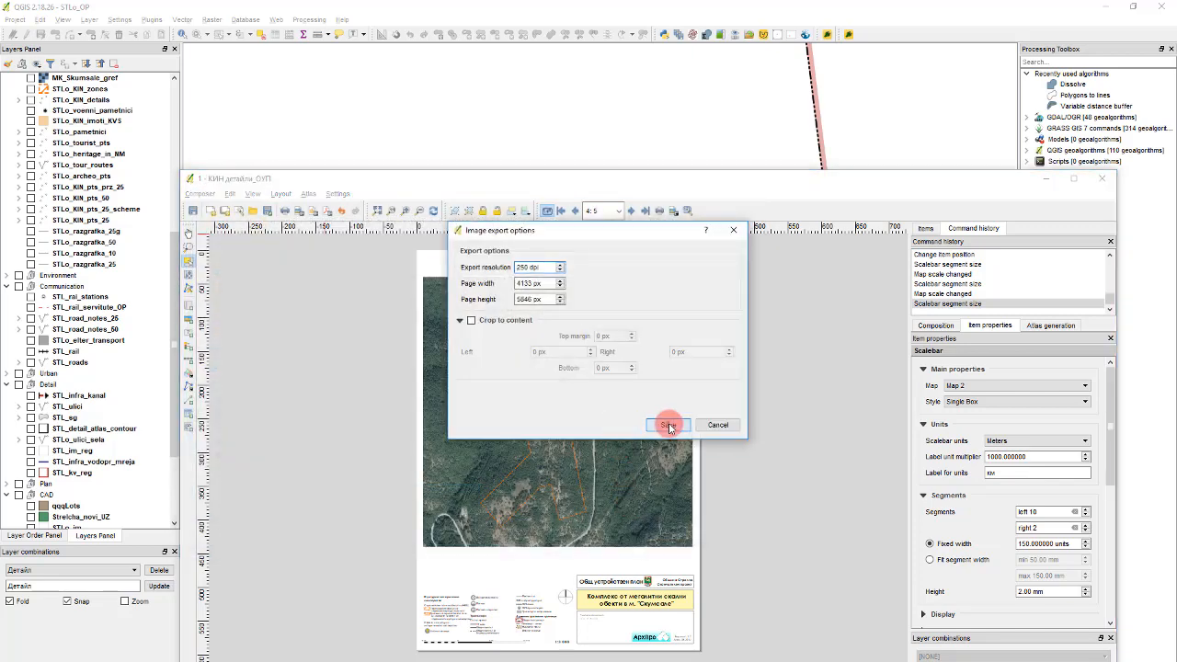
{"action": "left_click", "coordinate": [668, 426]}
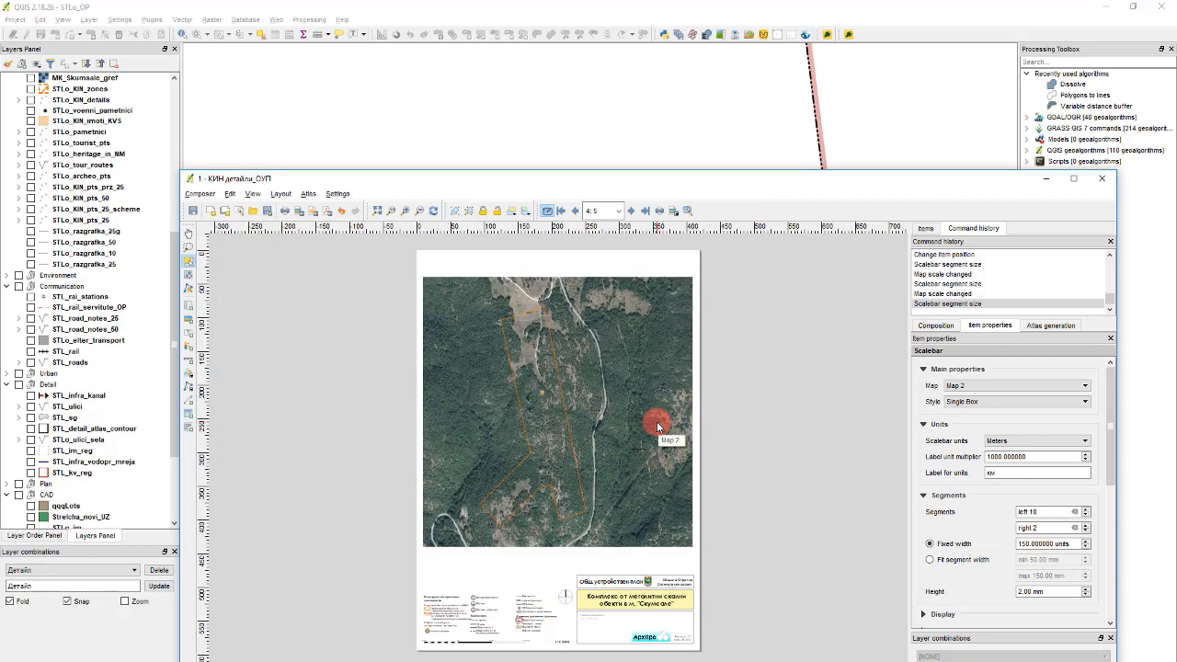
Go to the next atlas page, "Кучулашка могила", and set its main map's scale to 2000
{"action": "left_click", "coordinate": [631, 211]}
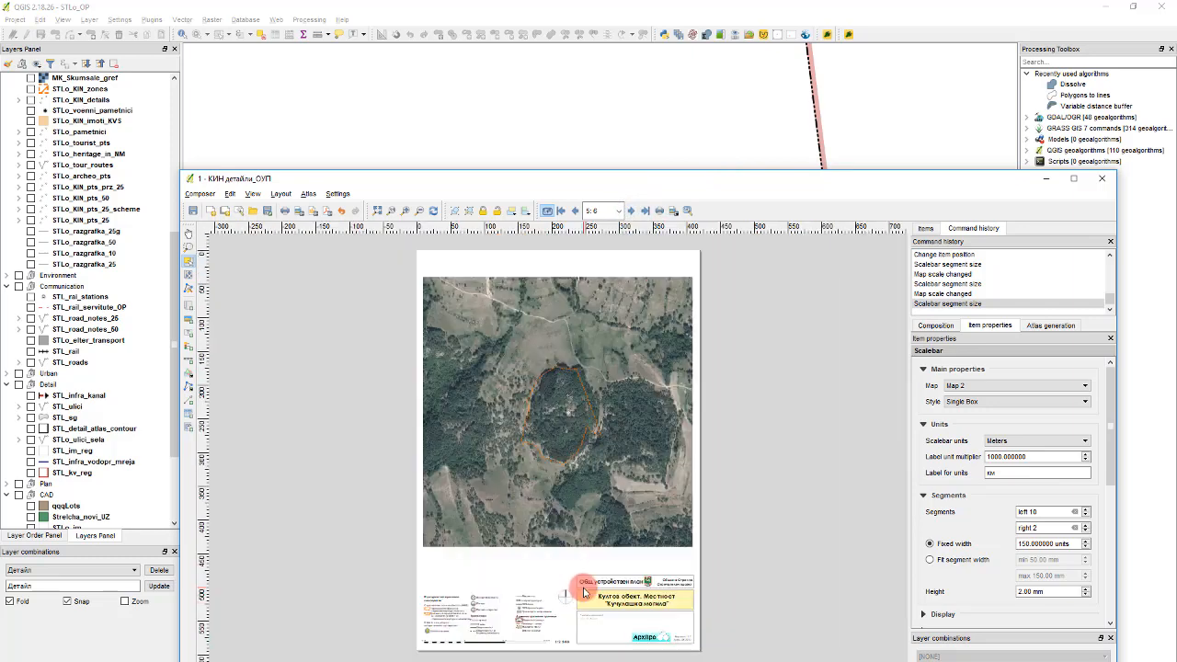
{"action": "scroll", "coordinate": [565, 628], "scroll_direction": "up", "scroll_amount": 1}
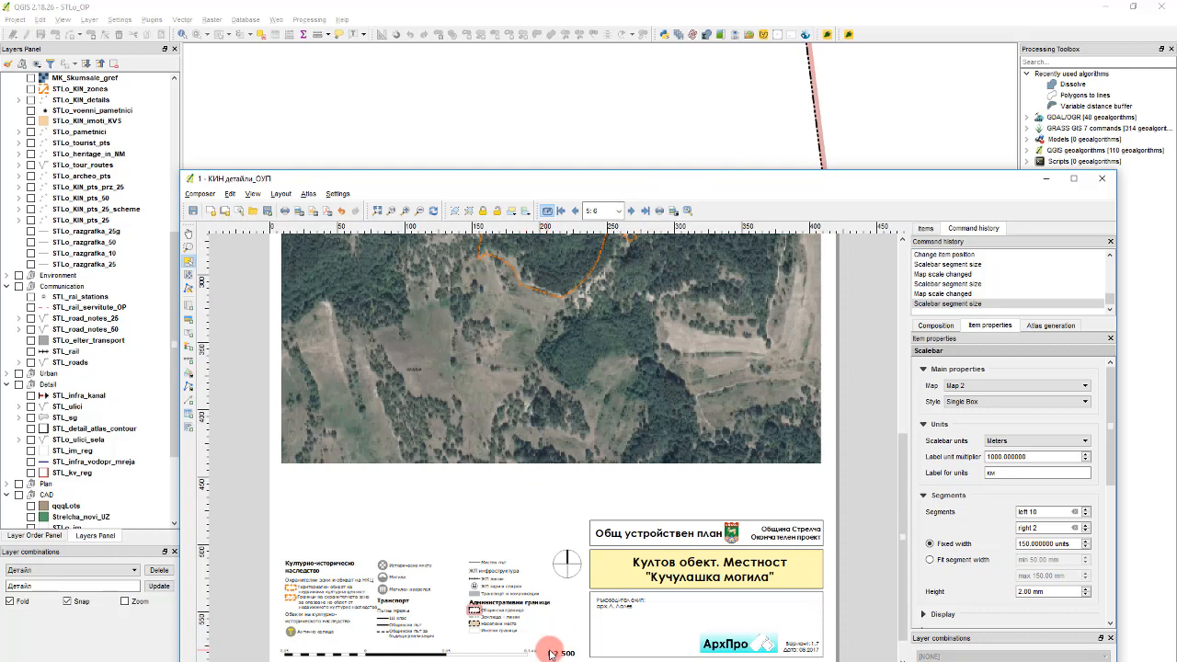
{"action": "left_click", "coordinate": [572, 333]}
{"action": "double_click", "coordinate": [1006, 406]}
{"action": "type", "text": "2"}
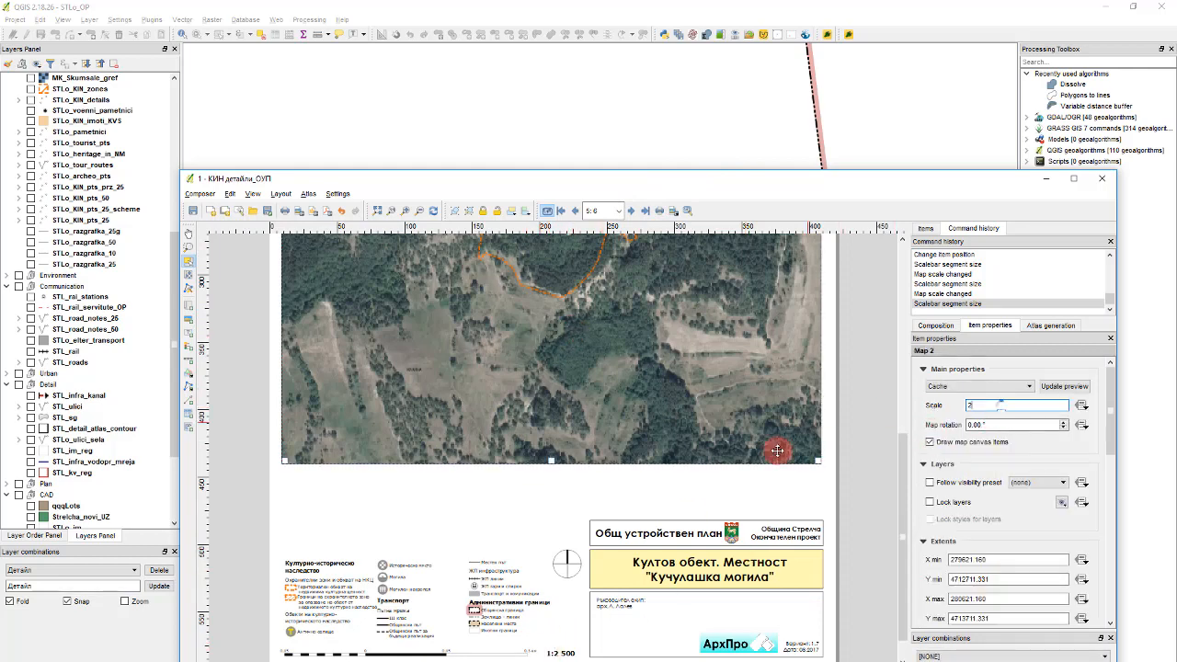
{"action": "type", "text": "000"}
{"action": "key", "text": "Return"}
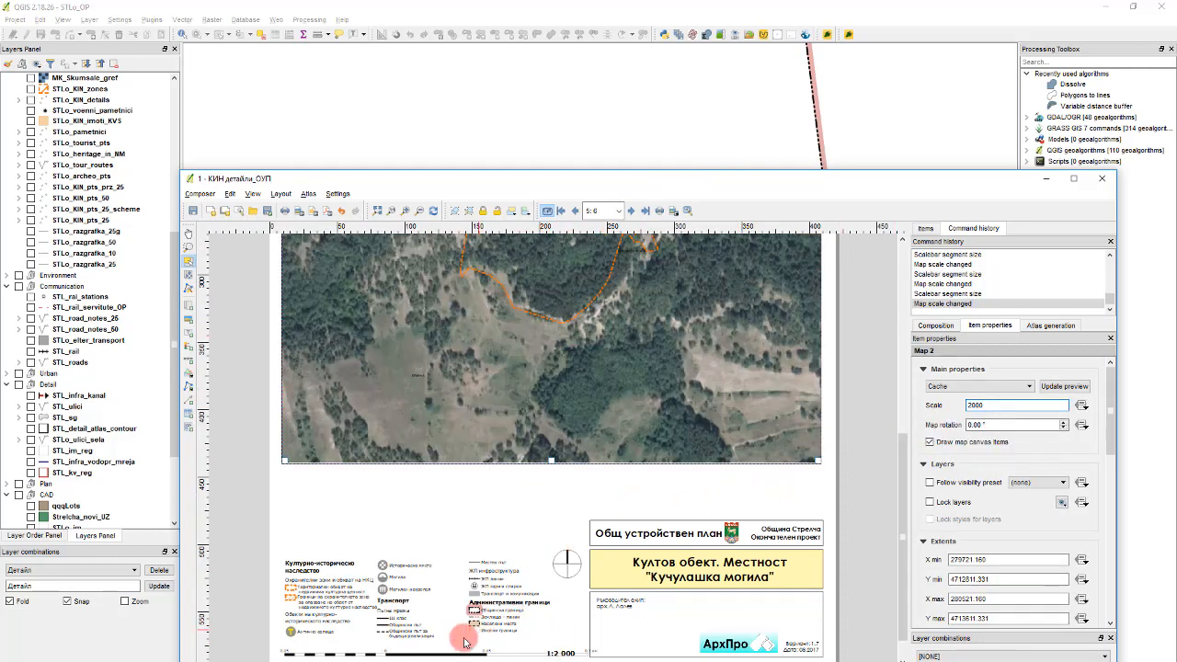
Set the graphic scale bar's fixed segment width to 100 units on the "Кучулашка могила" page
{"action": "left_click", "coordinate": [457, 651]}
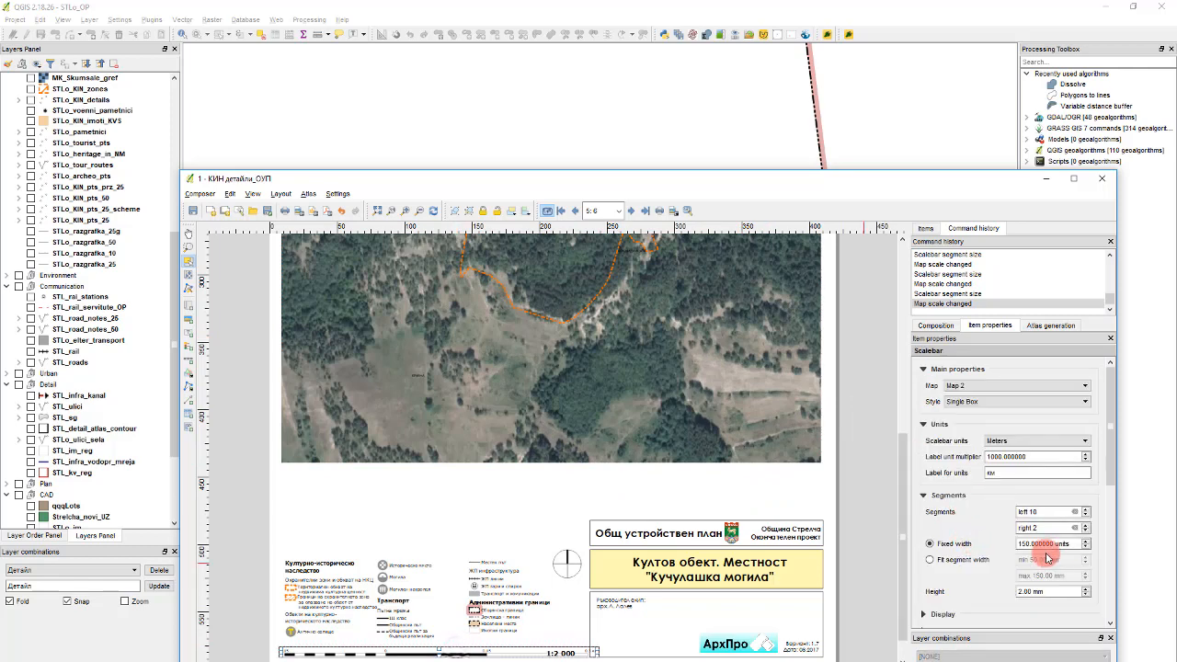
{"action": "scroll", "coordinate": [1067, 544], "scroll_direction": "down", "scroll_amount": 5}
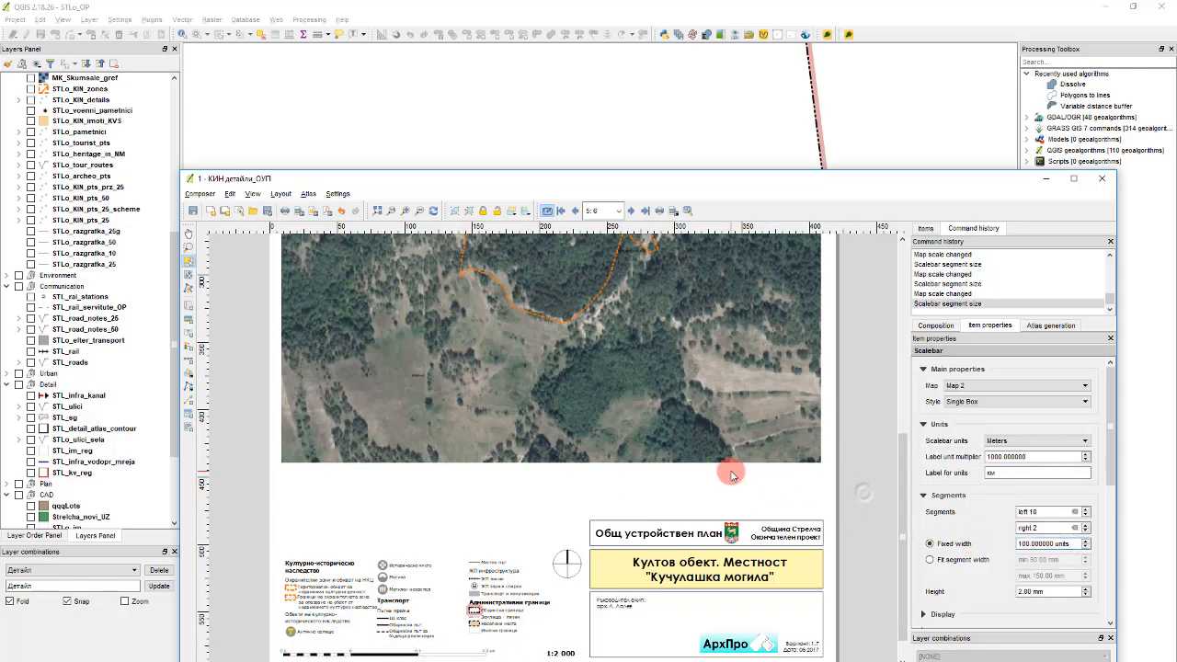
{"action": "scroll", "coordinate": [683, 447], "scroll_direction": "down", "scroll_amount": 1}
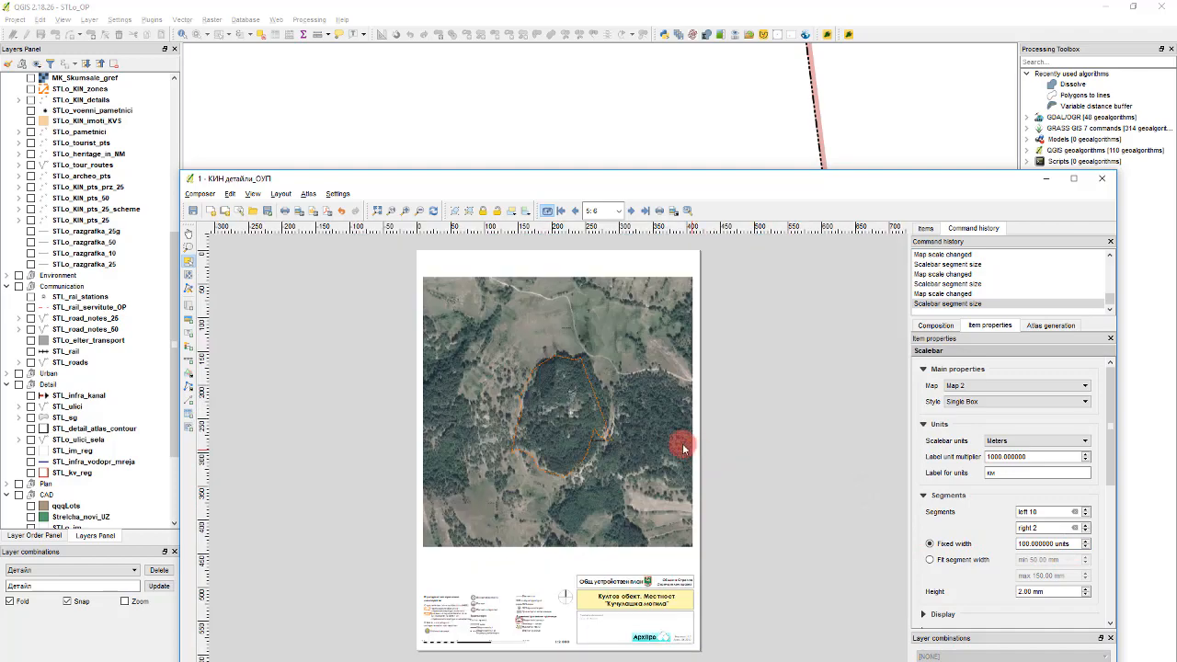
Export the "Кучулашка могила" page at 250 dpi as "КИН_Култов обект. Местност Кучулашка могила.png" in the Details folder
{"action": "left_click", "coordinate": [294, 214]}
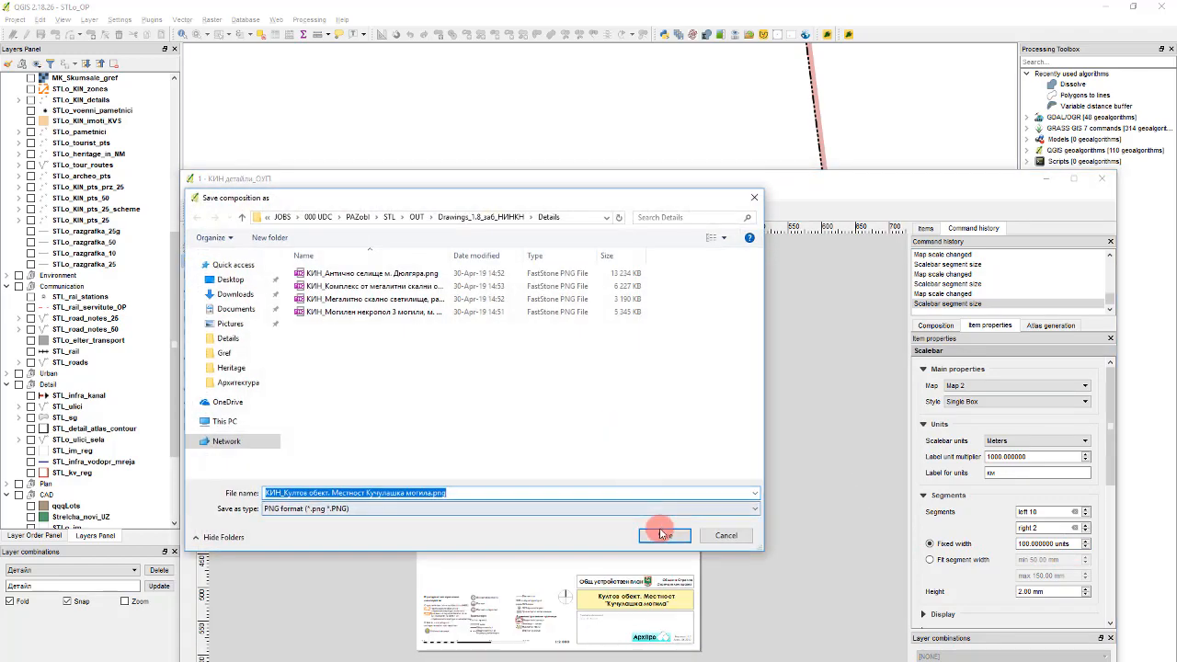
{"action": "left_click", "coordinate": [660, 535]}
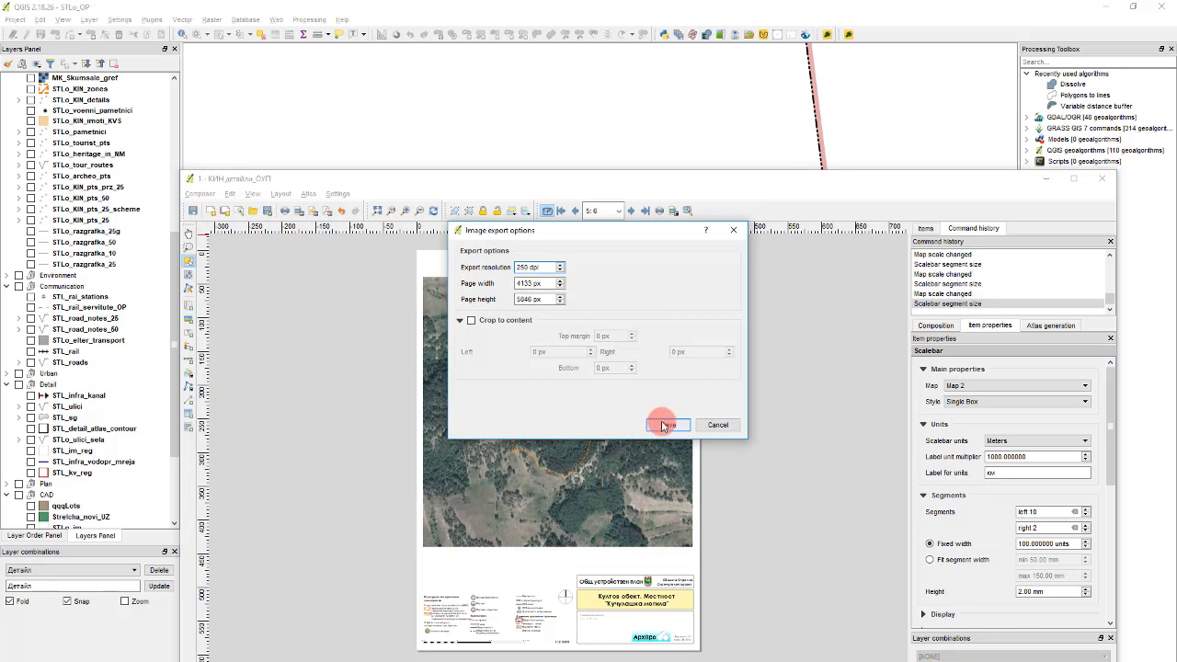
{"action": "left_click", "coordinate": [682, 424]}
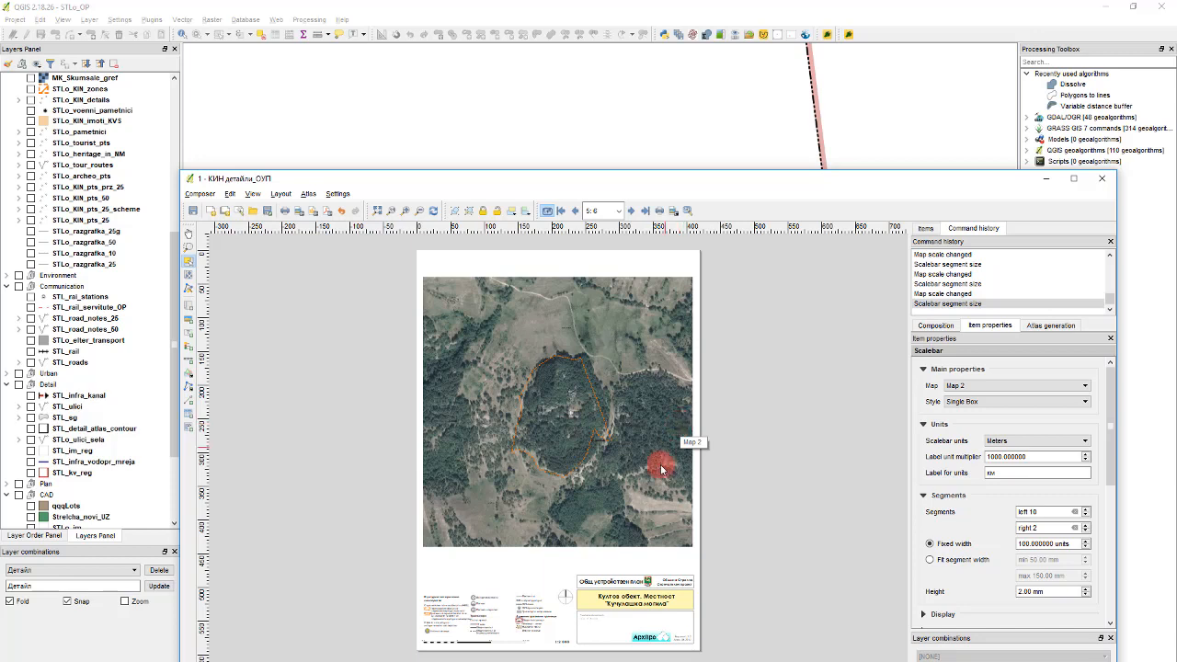
{"action": "left_click", "coordinate": [602, 596]}
{"action": "left_click", "coordinate": [794, 555]}
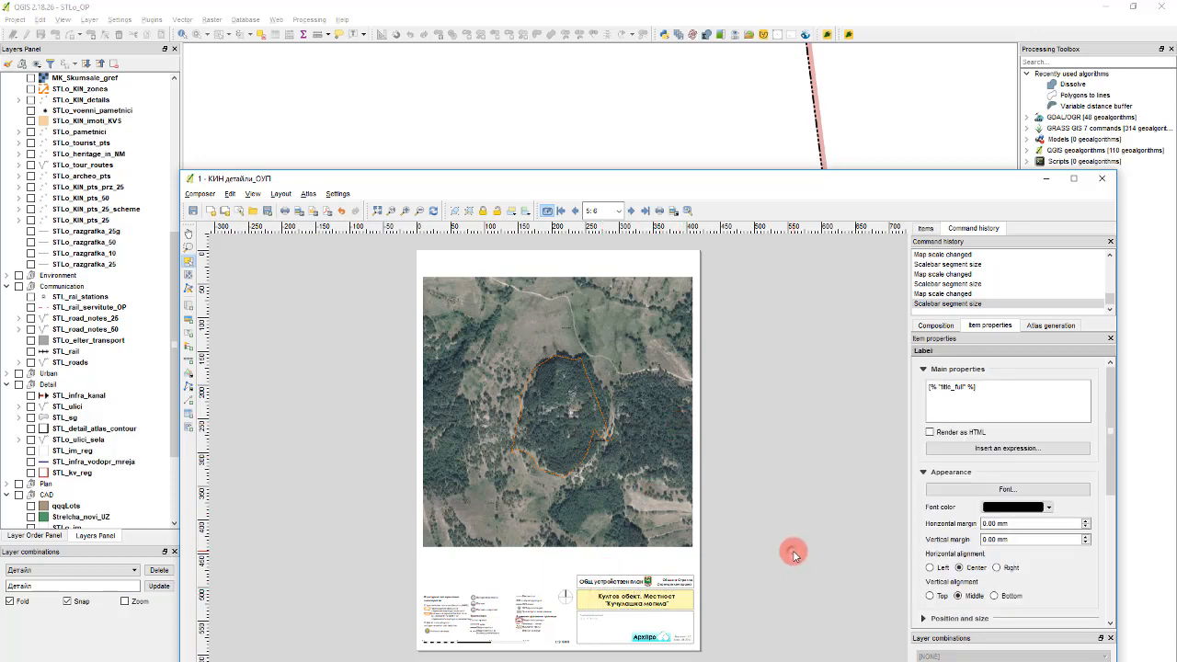